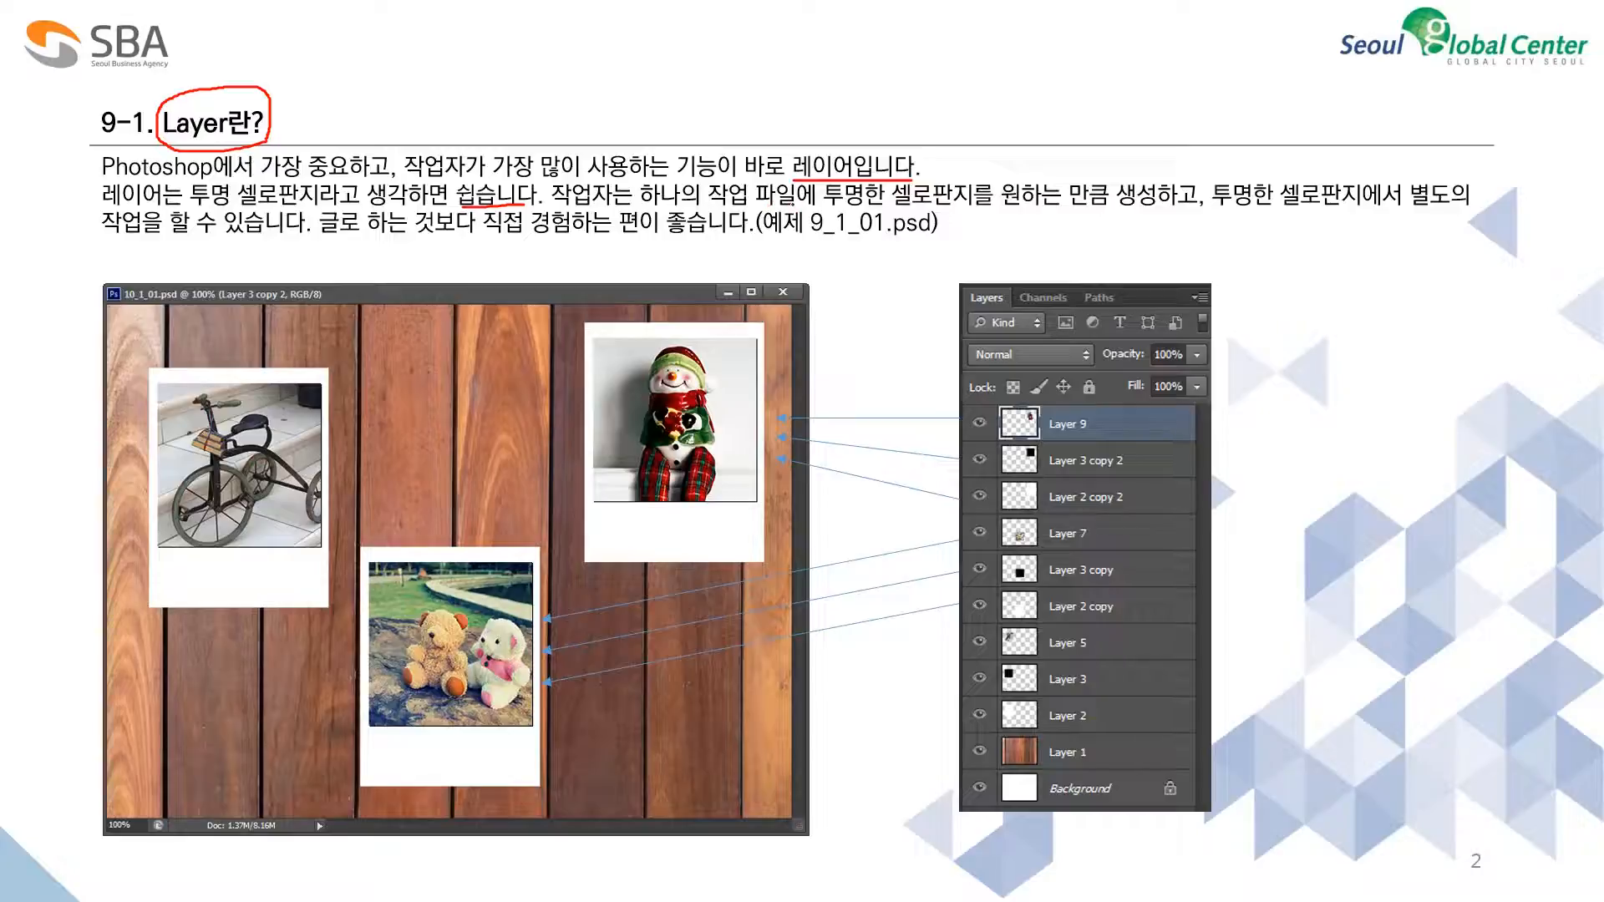
pyautogui.moveTo(1011, 207); pyautogui.dragTo(1143, 208)
pyautogui.moveTo(1040, 217)
pyautogui.mouseDown()
pyautogui.moveTo(1000, 178)
pyautogui.moveTo(1031, 166)
pyautogui.moveTo(1153, 154)
pyautogui.moveTo(1208, 170)
pyautogui.moveTo(1199, 200)
pyautogui.moveTo(1148, 221)
pyautogui.moveTo(1024, 227)
pyautogui.mouseUp()
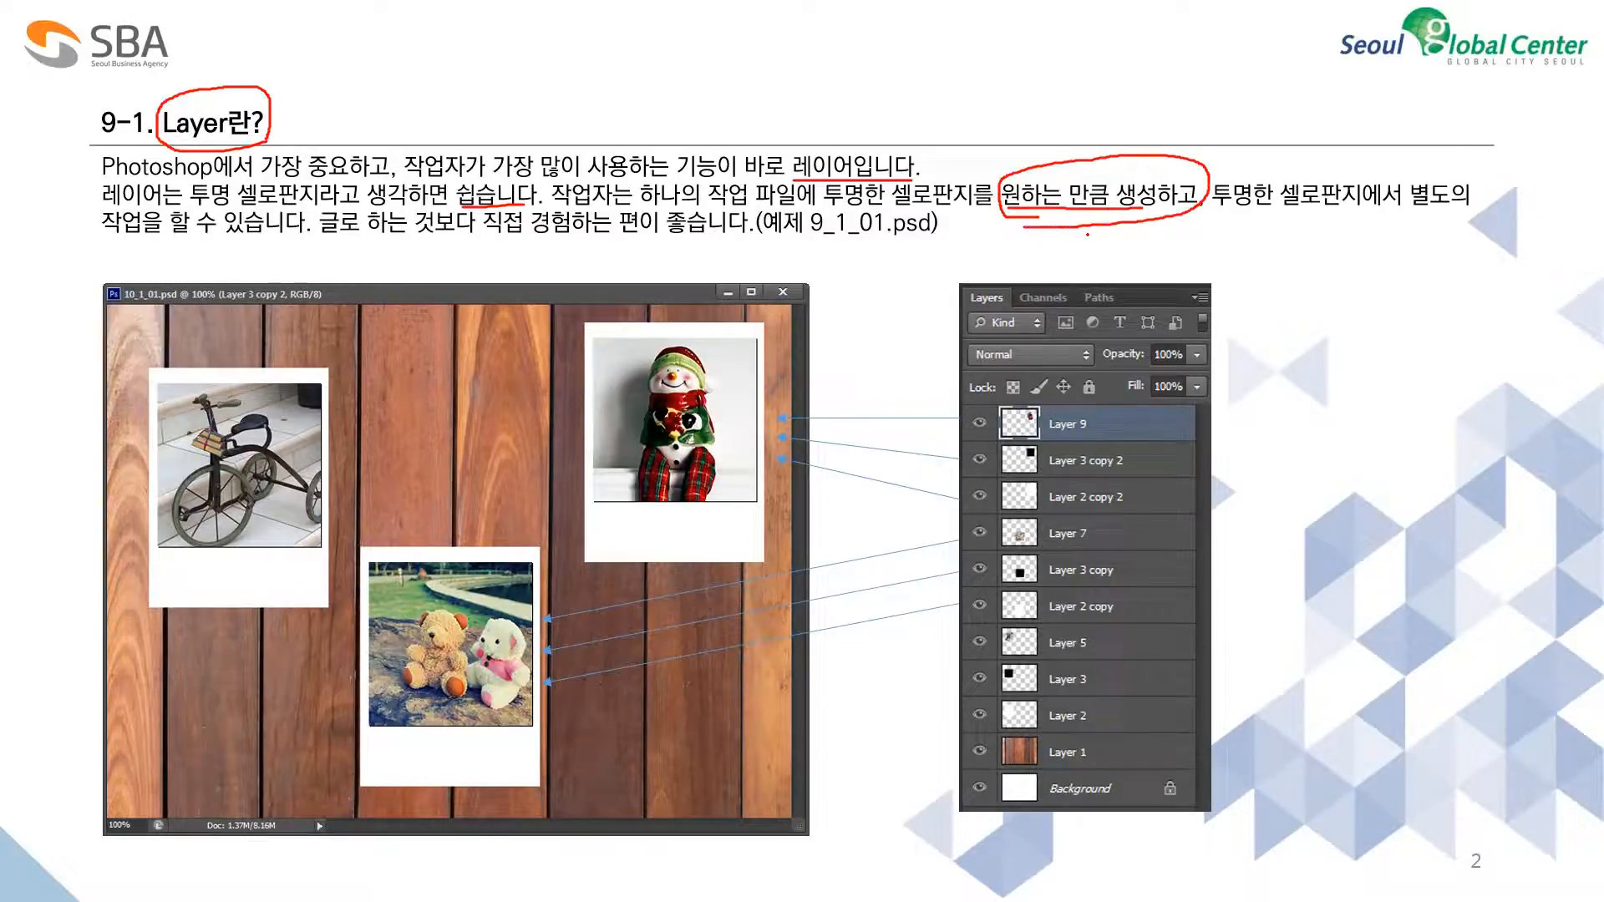
pyautogui.moveTo(1227, 216); pyautogui.dragTo(1459, 214)
pyautogui.moveTo(185, 240); pyautogui.dragTo(301, 238)
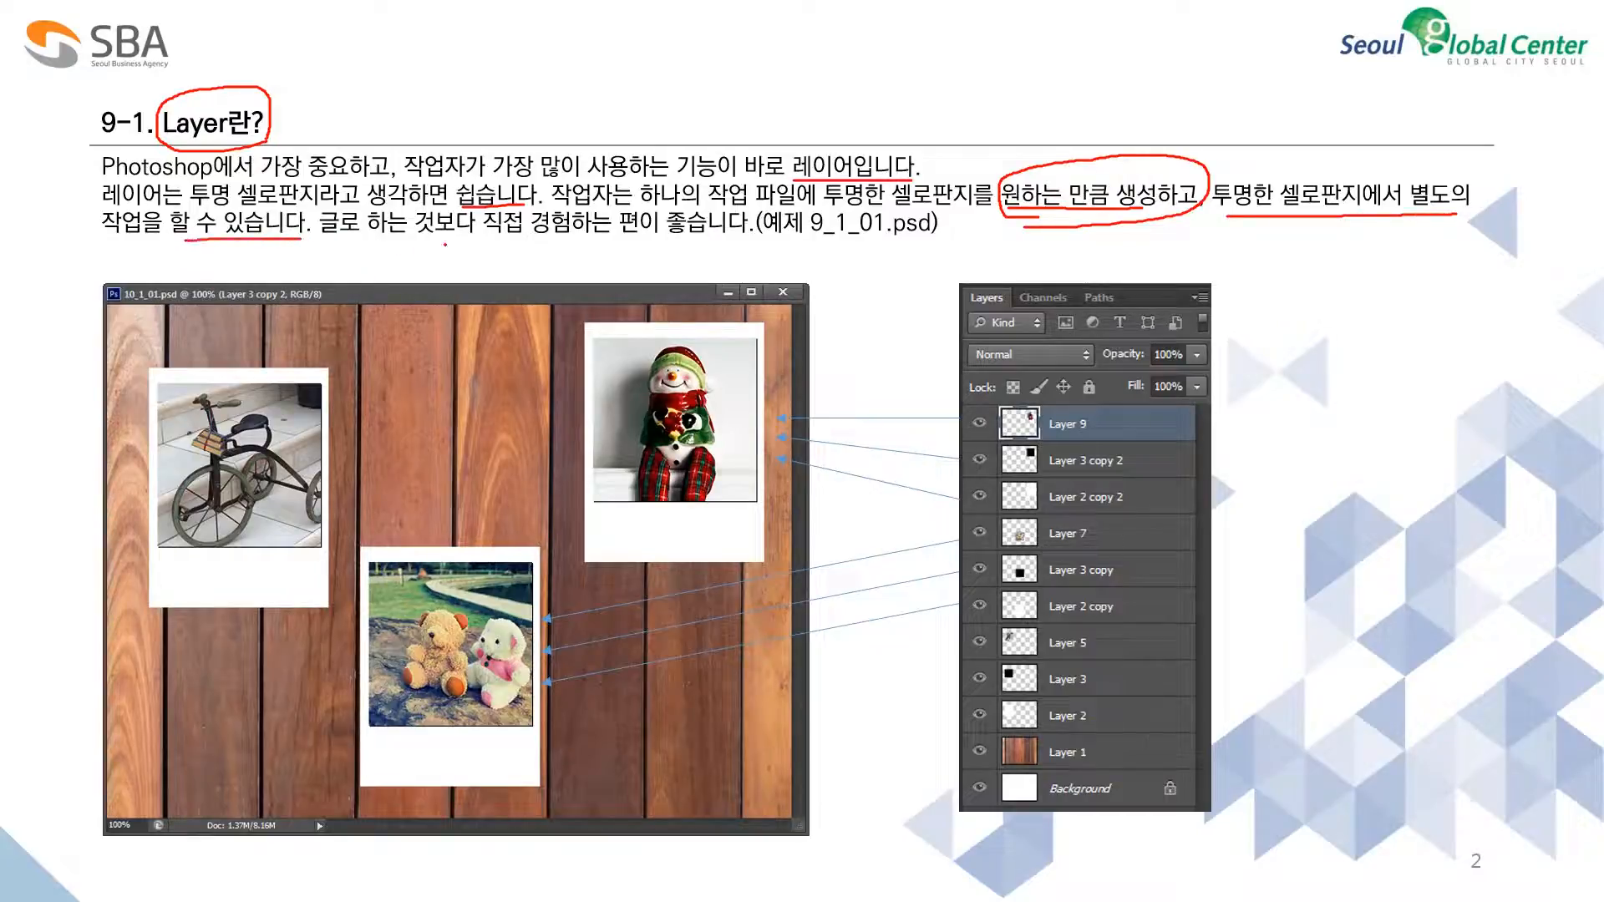
pyautogui.moveTo(594, 239); pyautogui.dragTo(715, 241)
pyautogui.moveTo(1327, 458); pyautogui.dragTo(1266, 527)
pyautogui.moveTo(1329, 460)
pyautogui.mouseDown()
pyautogui.moveTo(1503, 457)
pyautogui.moveTo(1462, 524)
pyautogui.mouseUp()
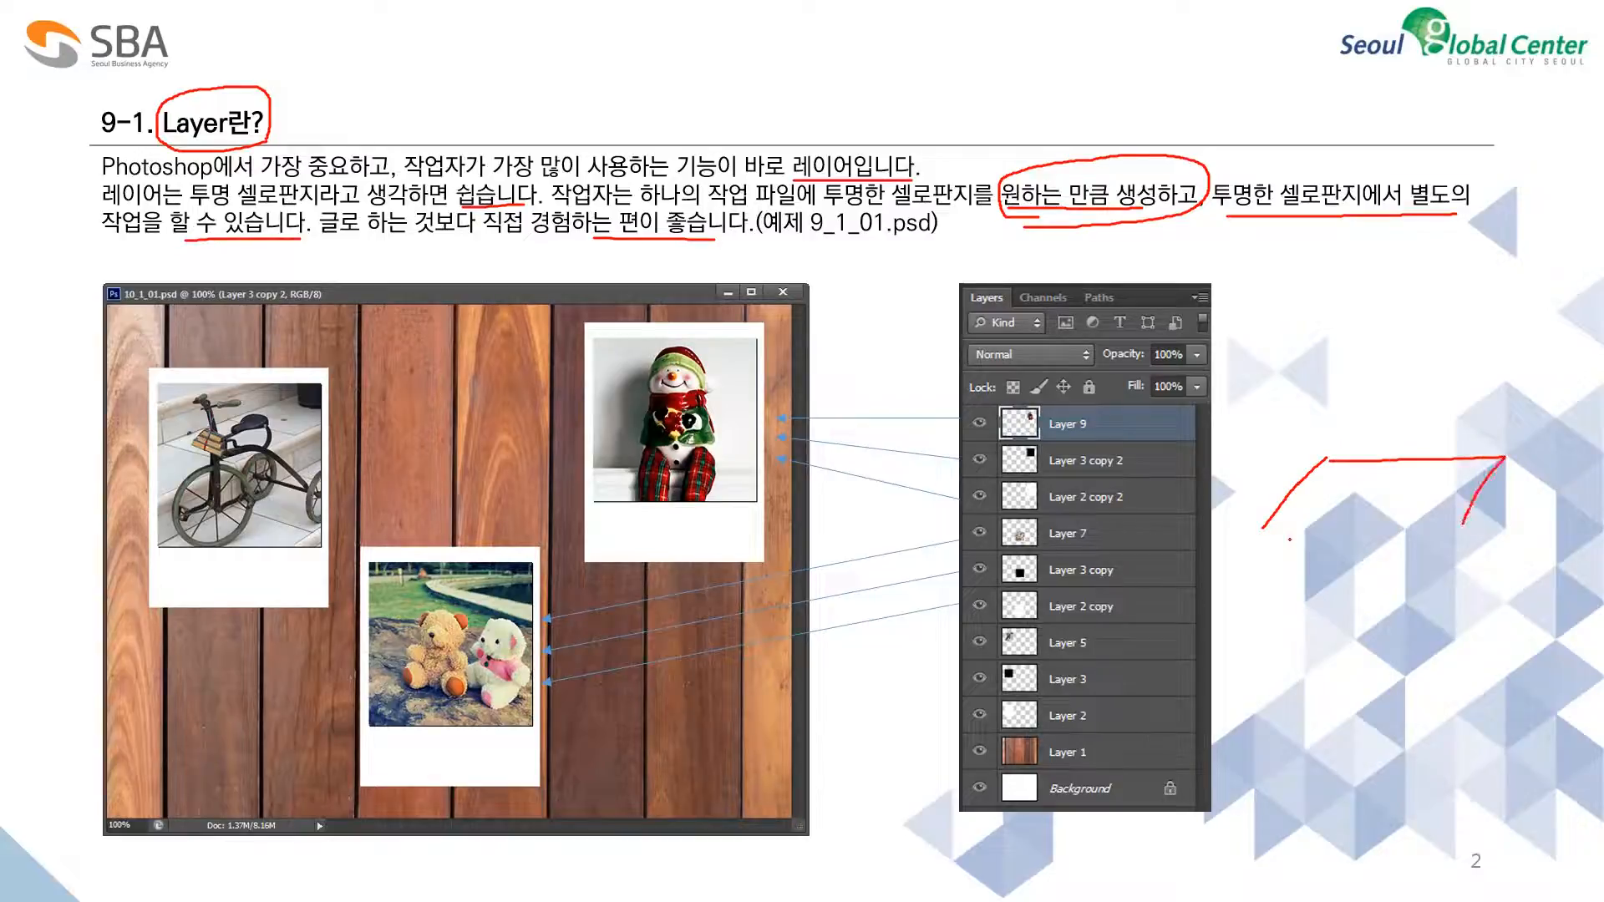
pyautogui.moveTo(1265, 530); pyautogui.dragTo(1454, 528)
pyautogui.moveTo(1317, 437)
pyautogui.mouseDown()
pyautogui.moveTo(1256, 499)
pyautogui.moveTo(1439, 489)
pyautogui.mouseUp()
pyautogui.moveTo(1317, 438)
pyautogui.mouseDown()
pyautogui.moveTo(1484, 428)
pyautogui.moveTo(1440, 484)
pyautogui.mouseUp()
pyautogui.moveTo(1337, 447)
pyautogui.mouseDown()
pyautogui.moveTo(1315, 472)
pyautogui.moveTo(1333, 483)
pyautogui.moveTo(1397, 457)
pyautogui.mouseUp()
pyautogui.moveTo(1331, 406)
pyautogui.mouseDown()
pyautogui.moveTo(1265, 456)
pyautogui.moveTo(1492, 445)
pyautogui.moveTo(1508, 397)
pyautogui.moveTo(1330, 406)
pyautogui.moveTo(1336, 436)
pyautogui.moveTo(1394, 443)
pyautogui.mouseUp()
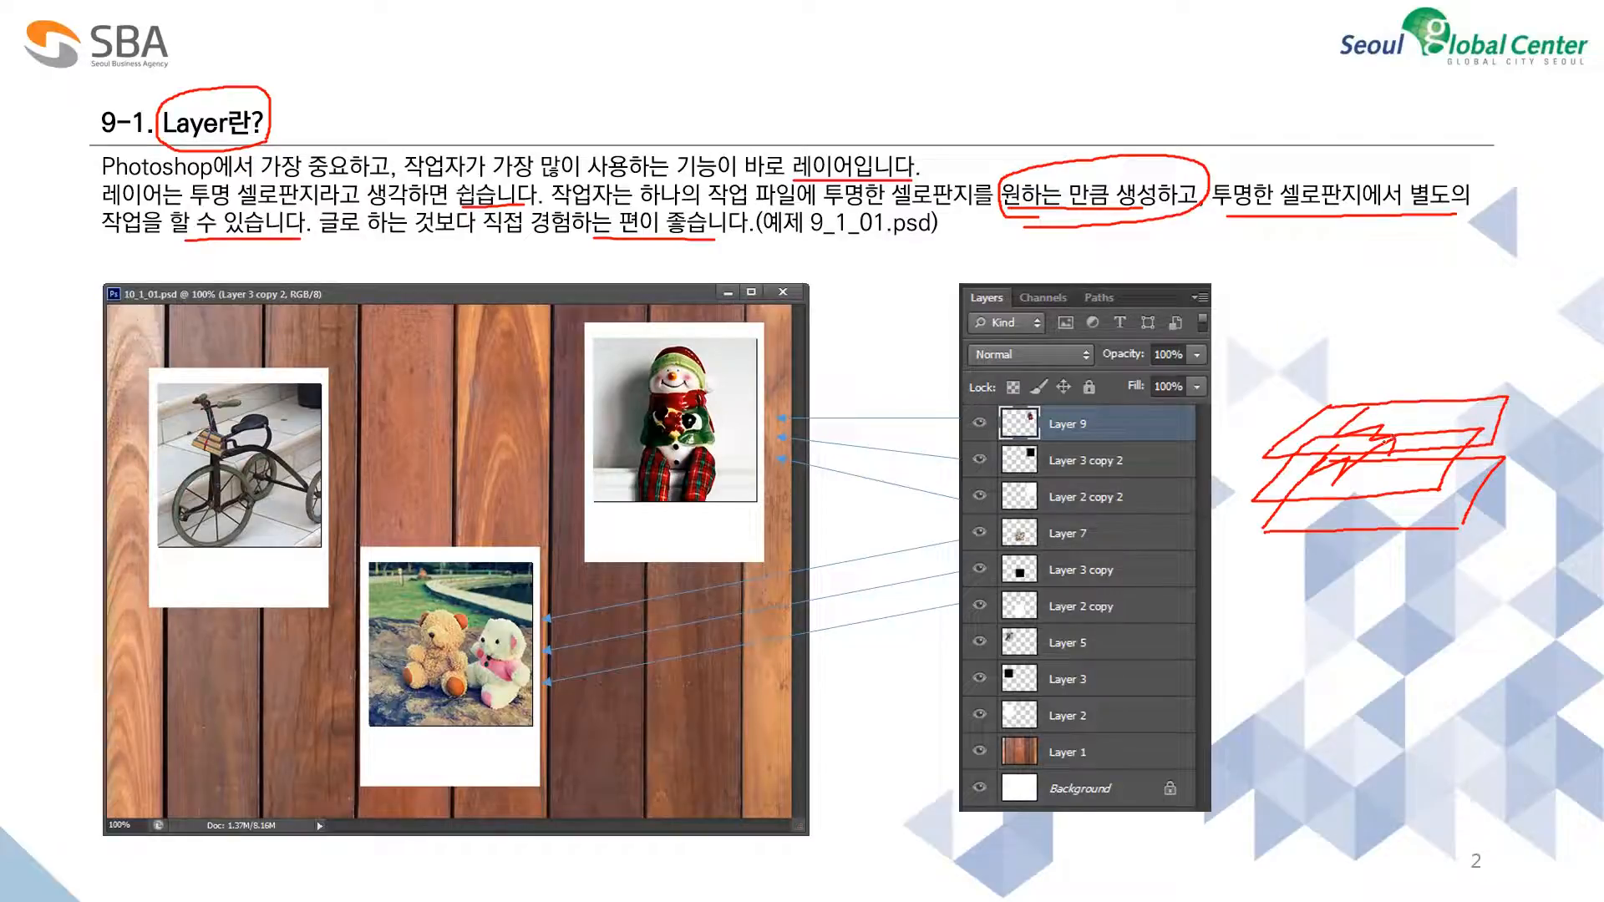
pyautogui.moveTo(1406, 517)
pyautogui.mouseDown()
pyautogui.moveTo(1398, 505)
pyautogui.moveTo(1409, 520)
pyautogui.mouseUp()
pyautogui.moveTo(1302, 474); pyautogui.dragTo(1318, 433)
pyautogui.moveTo(1459, 405)
pyautogui.mouseDown()
pyautogui.moveTo(1423, 304)
pyautogui.moveTo(1461, 316)
pyautogui.moveTo(1477, 282)
pyautogui.moveTo(1485, 304)
pyautogui.moveTo(1507, 294)
pyautogui.mouseUp()
pyautogui.click(1451, 295)
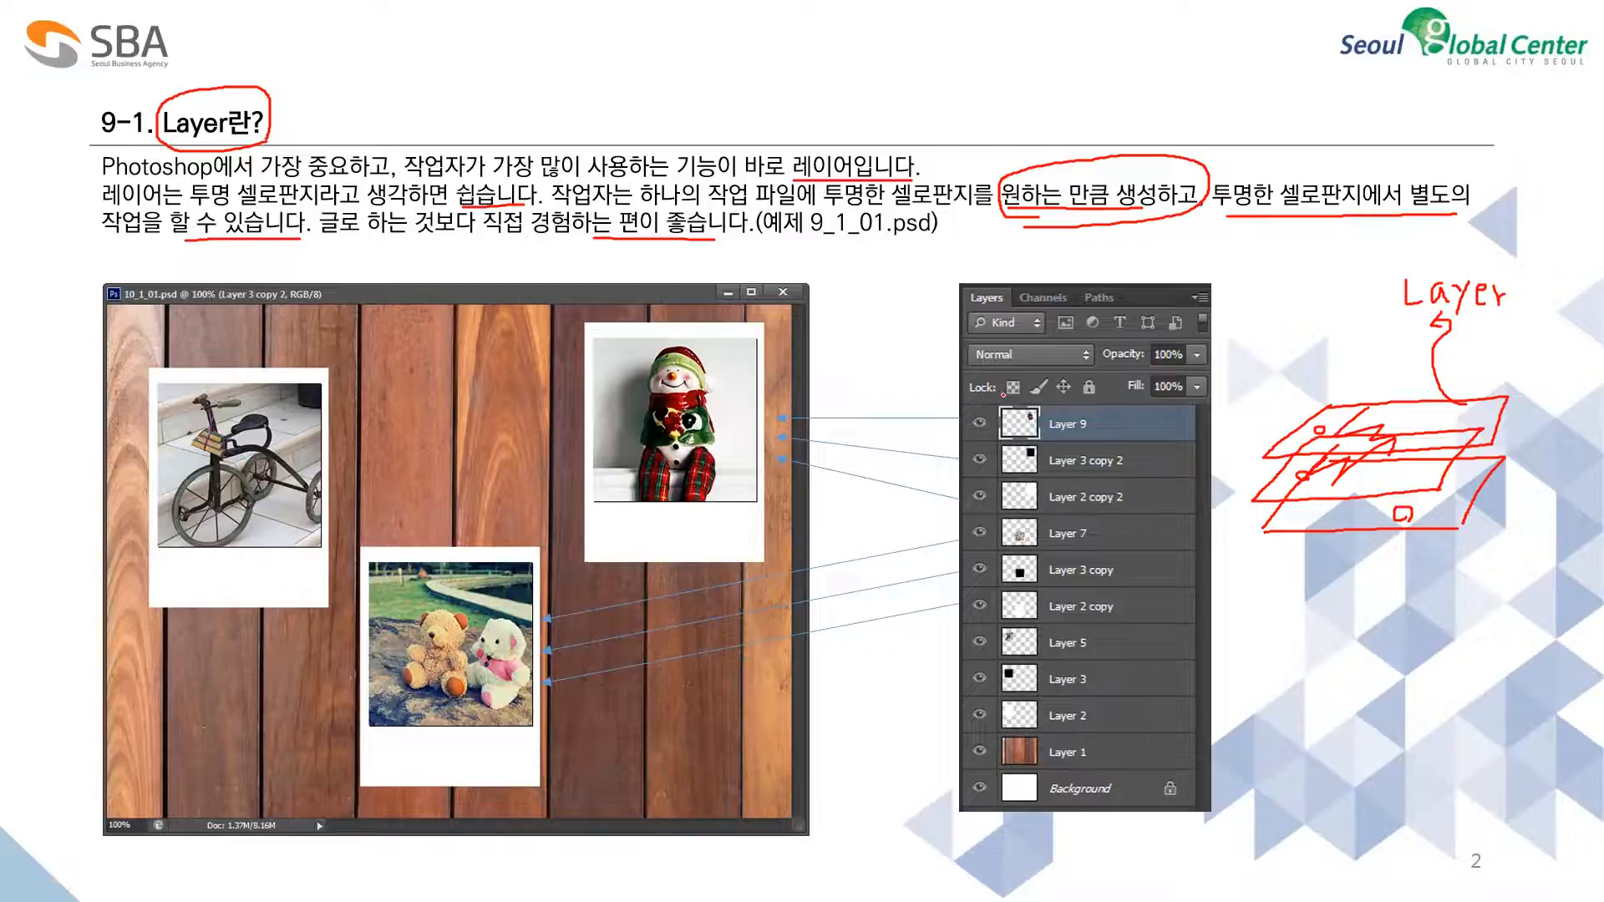
pyautogui.moveTo(944, 772); pyautogui.dragTo(1005, 772)
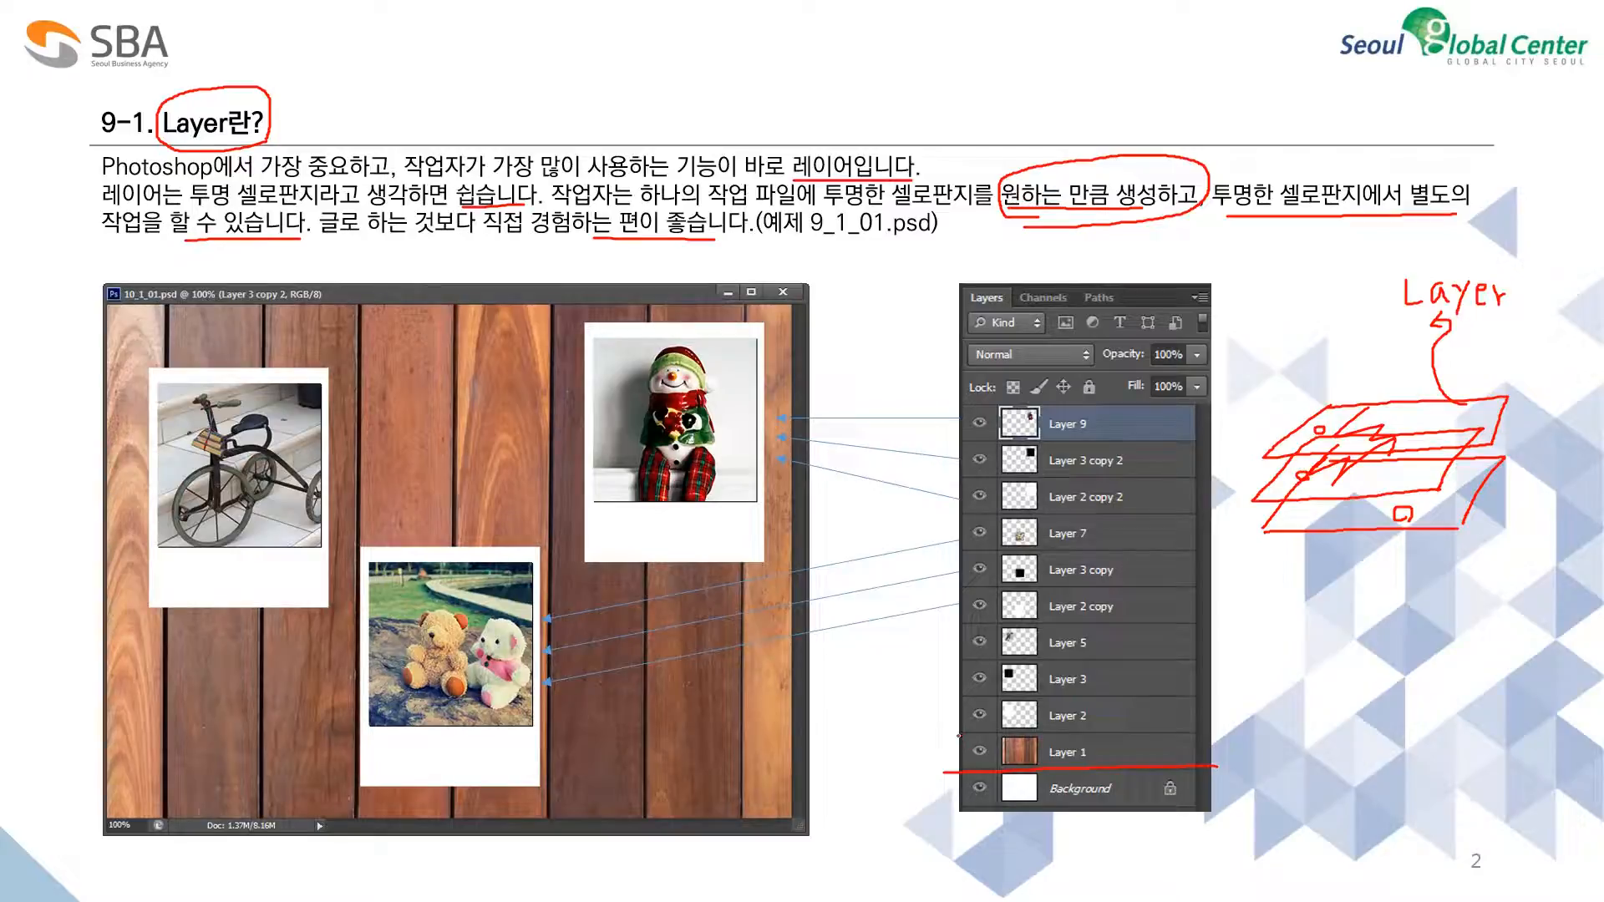
pyautogui.moveTo(954, 772)
pyautogui.mouseDown()
pyautogui.moveTo(956, 730)
pyautogui.moveTo(1169, 725)
pyautogui.mouseUp()
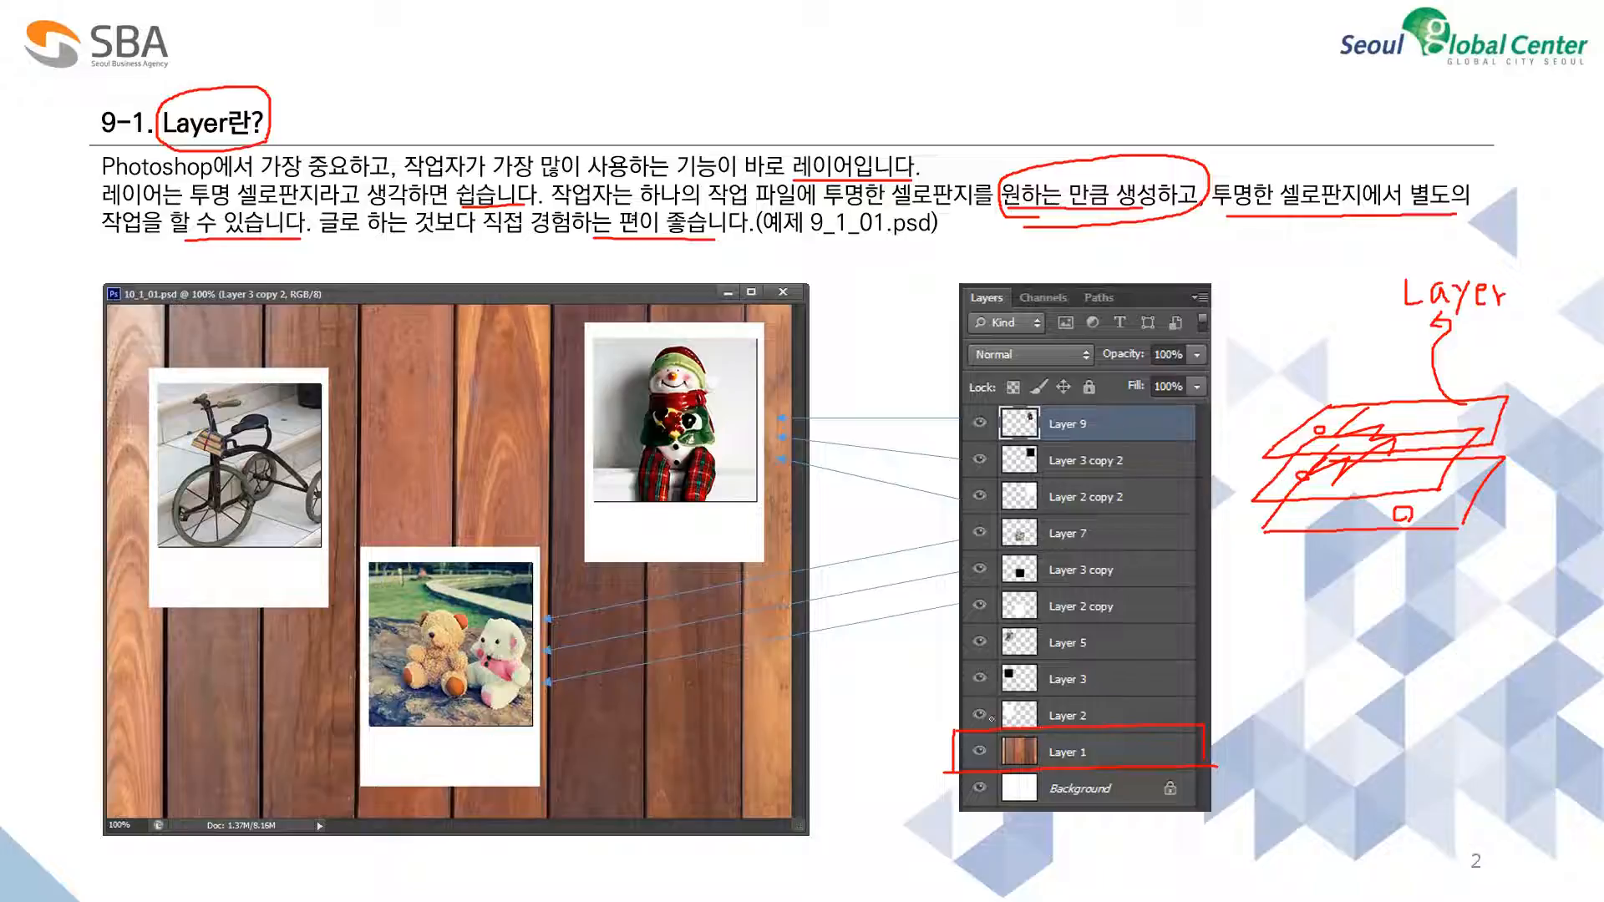
pyautogui.moveTo(326, 376); pyautogui.dragTo(327, 599)
pyautogui.moveTo(1078, 696); pyautogui.dragTo(1094, 720)
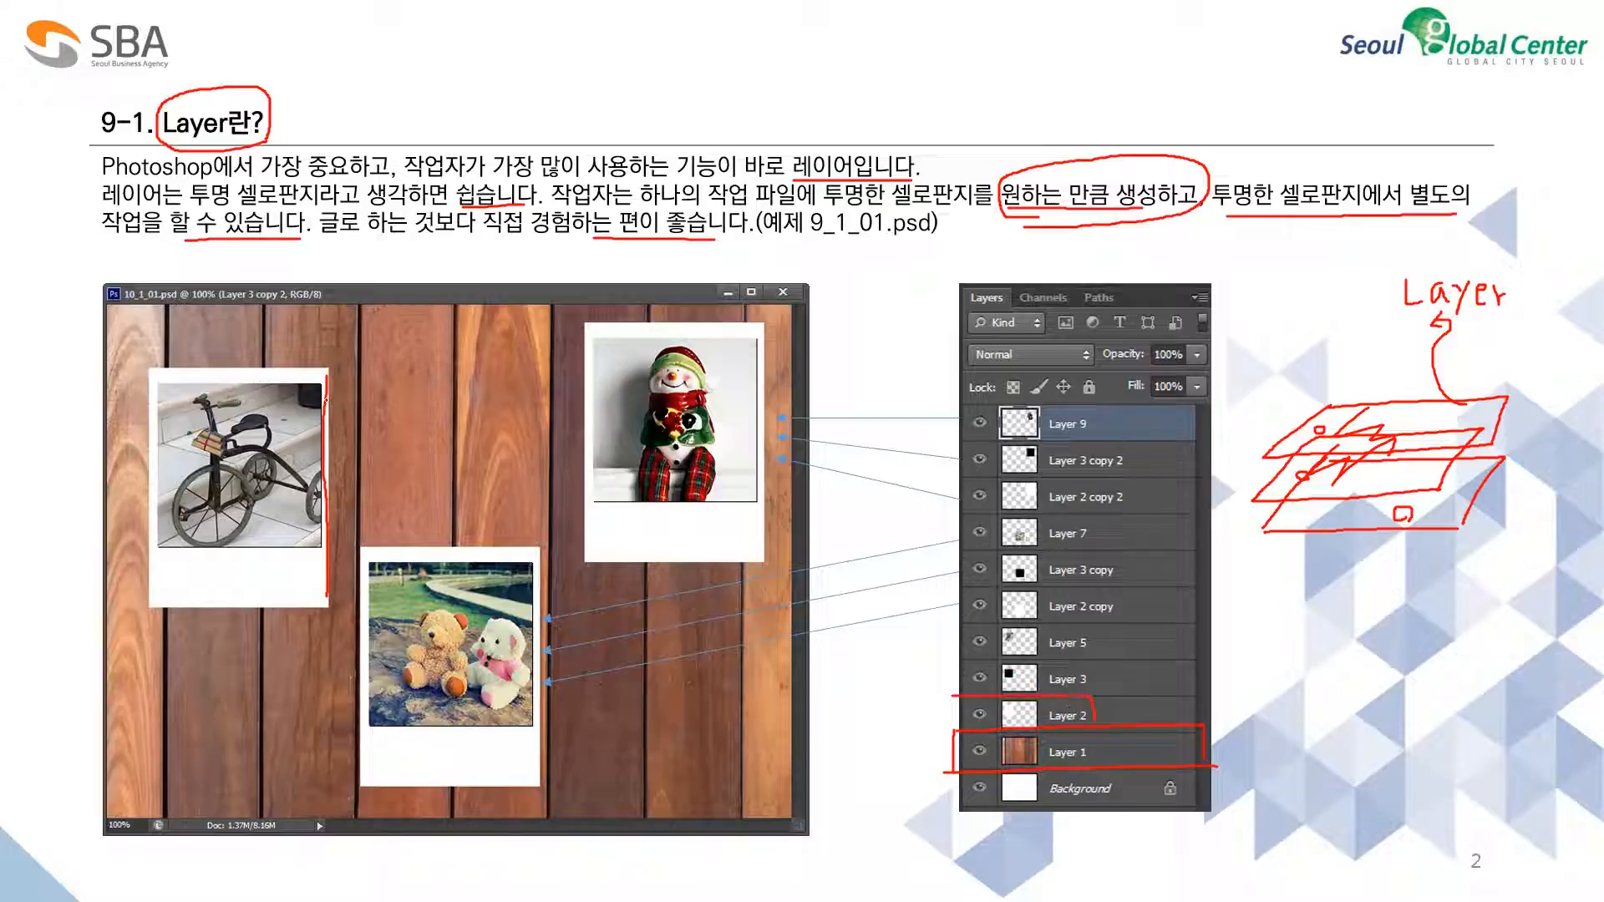
pyautogui.moveTo(1003, 643); pyautogui.dragTo(1009, 632)
pyautogui.moveTo(942, 782)
pyautogui.mouseDown()
pyautogui.moveTo(962, 782)
pyautogui.moveTo(968, 756)
pyautogui.moveTo(963, 675)
pyautogui.mouseUp()
pyautogui.moveTo(945, 605); pyautogui.dragTo(969, 600)
pyautogui.moveTo(83, 305); pyautogui.dragTo(575, 305)
pyautogui.moveTo(774, 312); pyautogui.dragTo(801, 809)
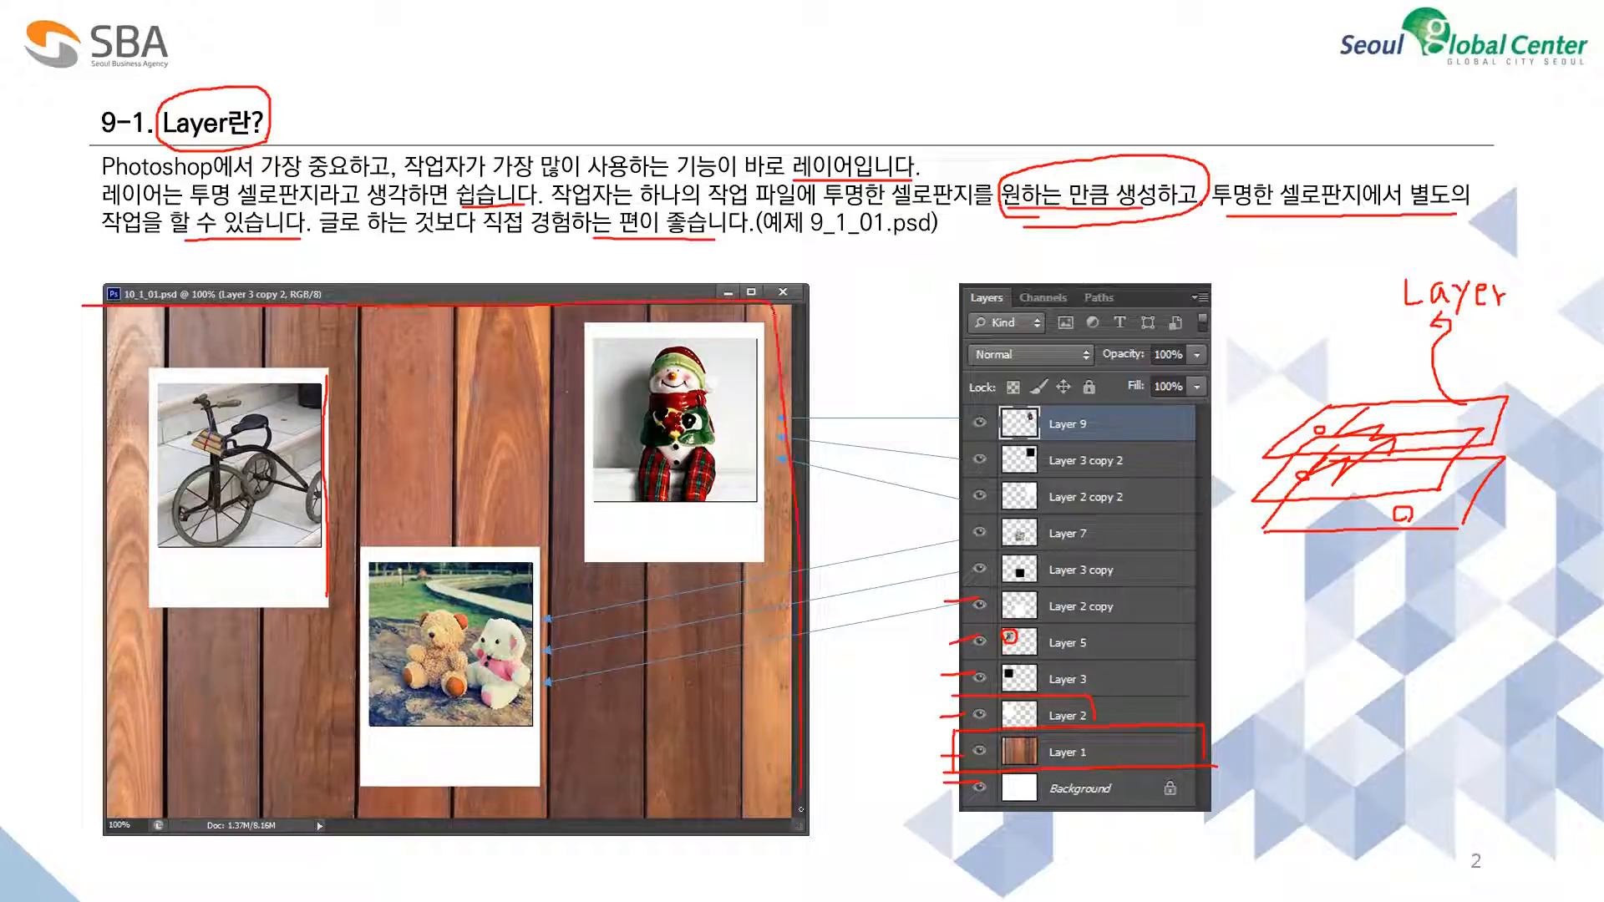
pyautogui.moveTo(449, 823)
pyautogui.mouseDown()
pyautogui.moveTo(95, 825)
pyautogui.moveTo(92, 311)
pyautogui.mouseUp()
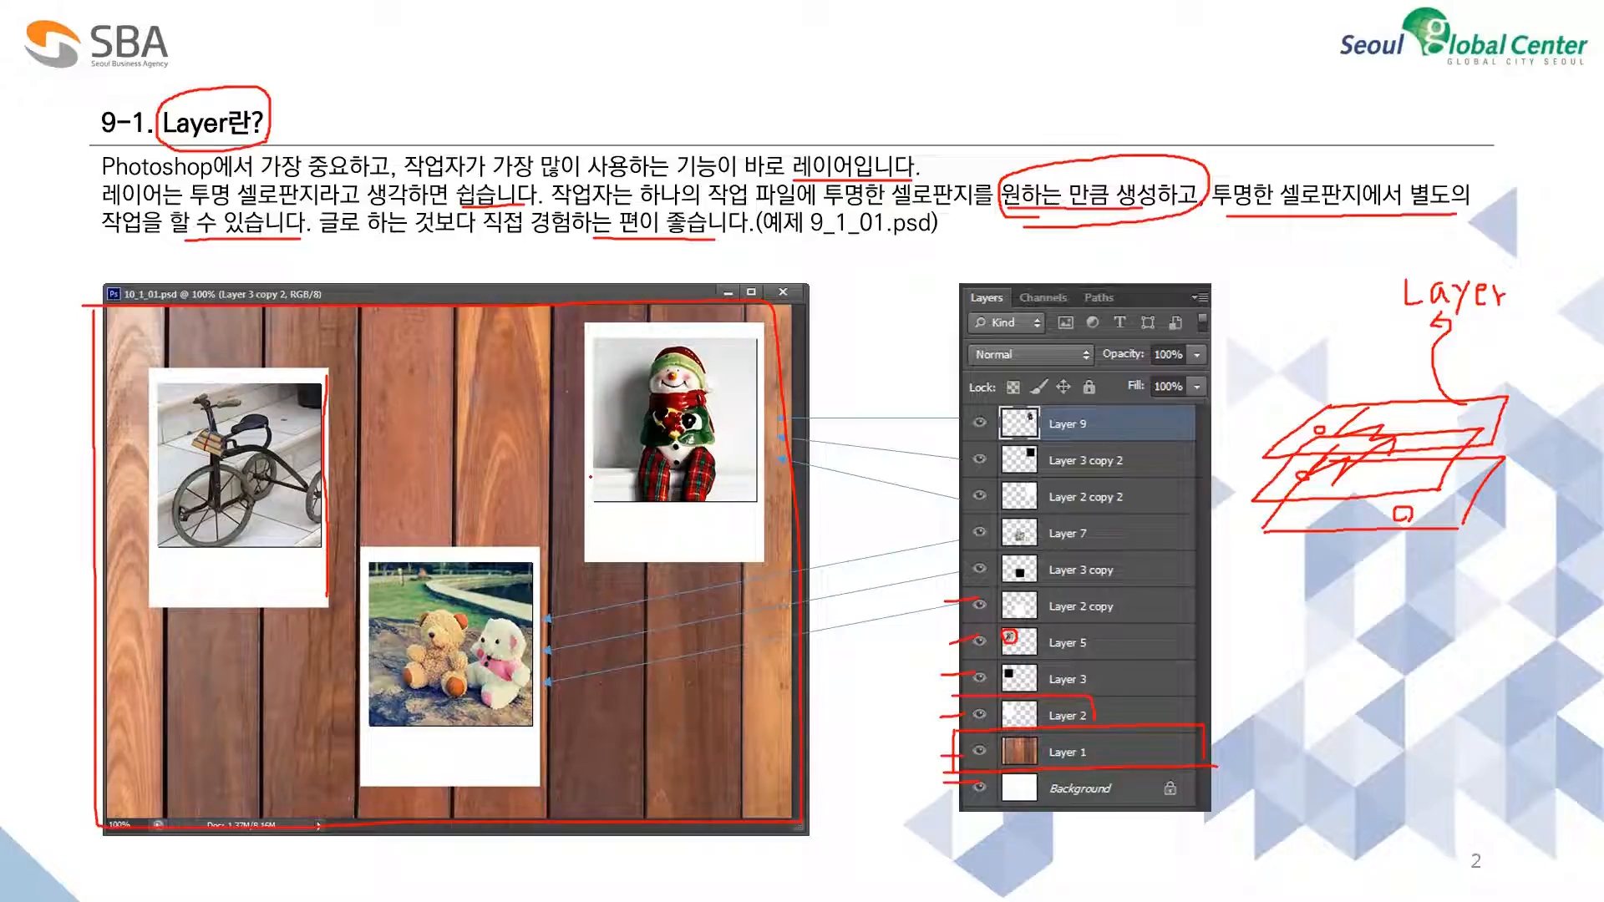
# - Switch from the slide show to the open Photoshop window
pyautogui.hotkey('alt', 'Tab')
pyautogui.press('Tab')
pyautogui.press('Tab')
pyautogui.press('Tab')
pyautogui.press('Tab')
pyautogui.press('Tab')
pyautogui.press('Tab')
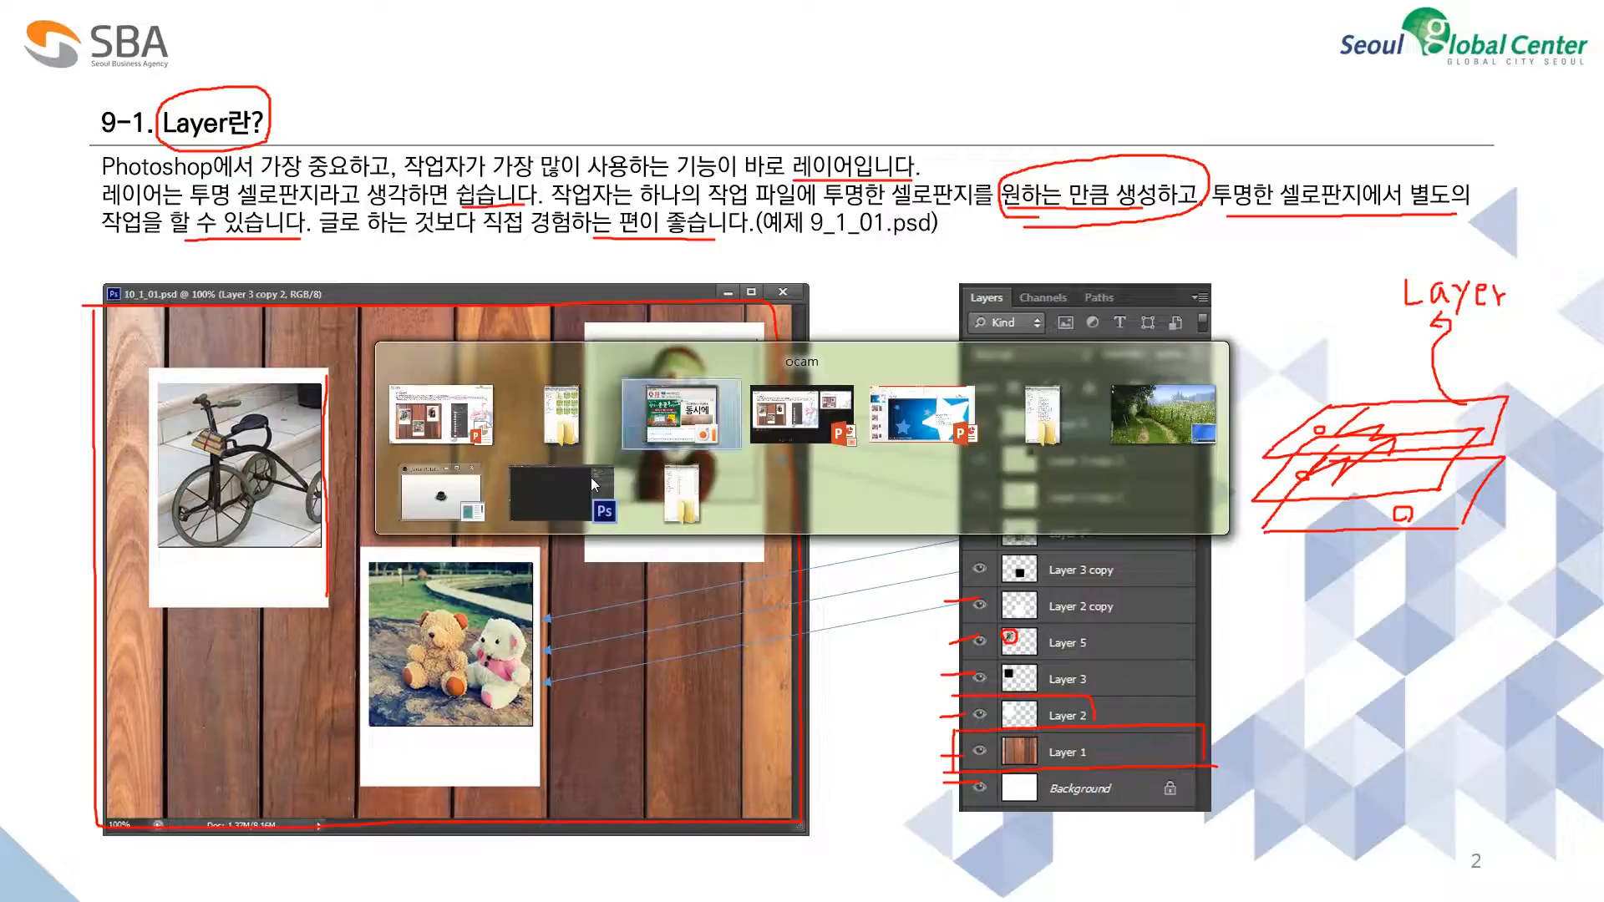
pyautogui.click(590, 478)
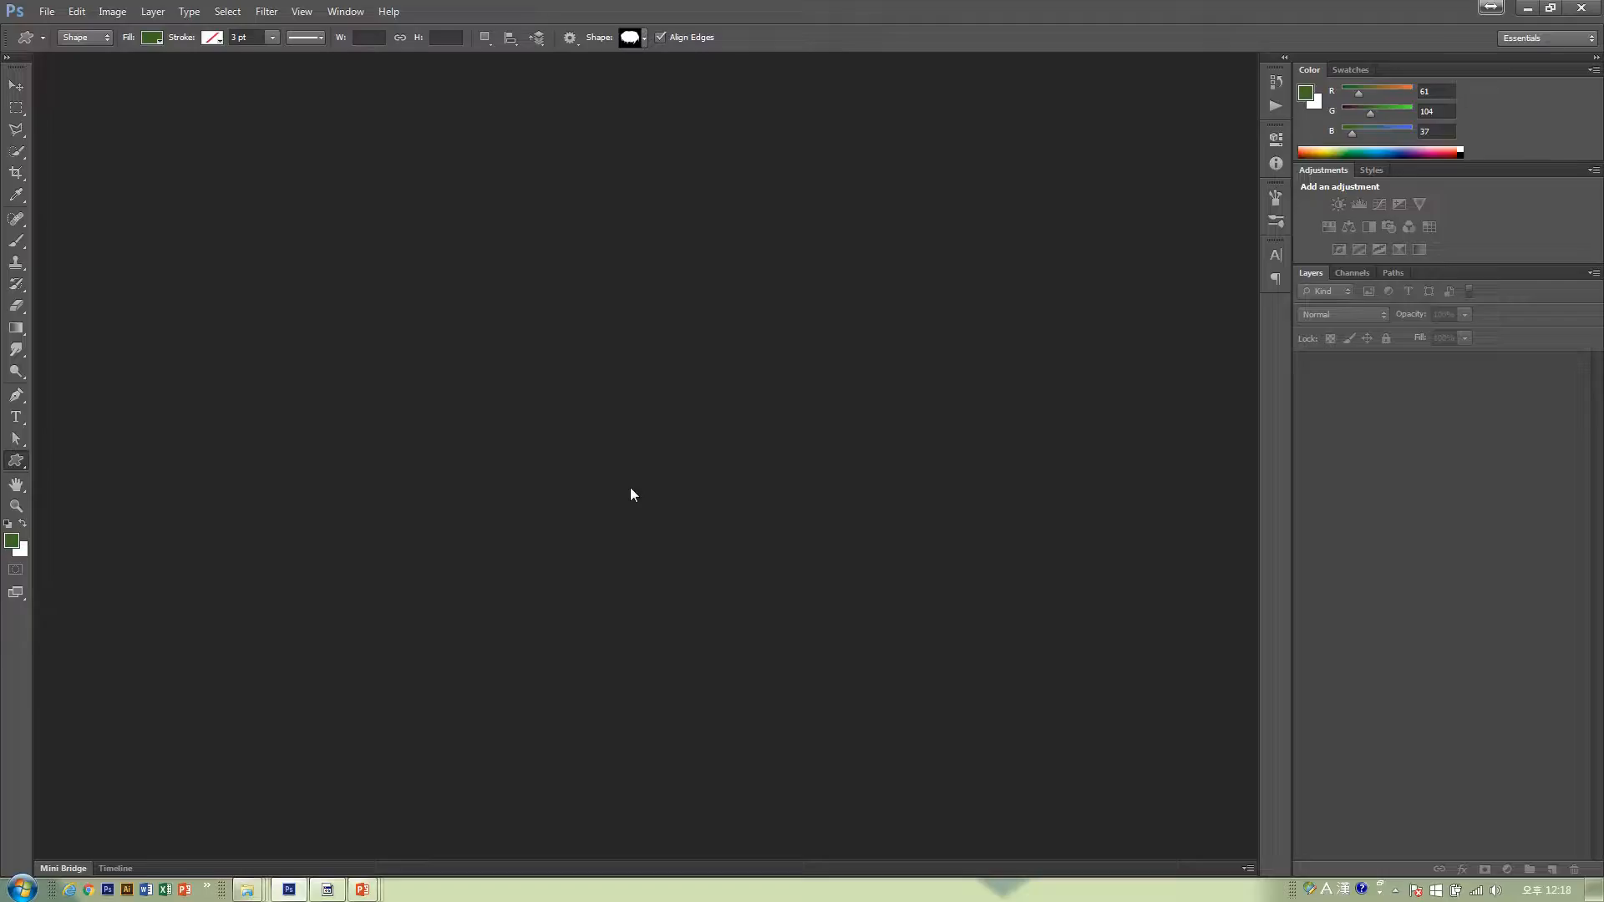
# - Open the file 9_1_01.psd from the 09 folder
pyautogui.hotkey('ctrl', 'o')
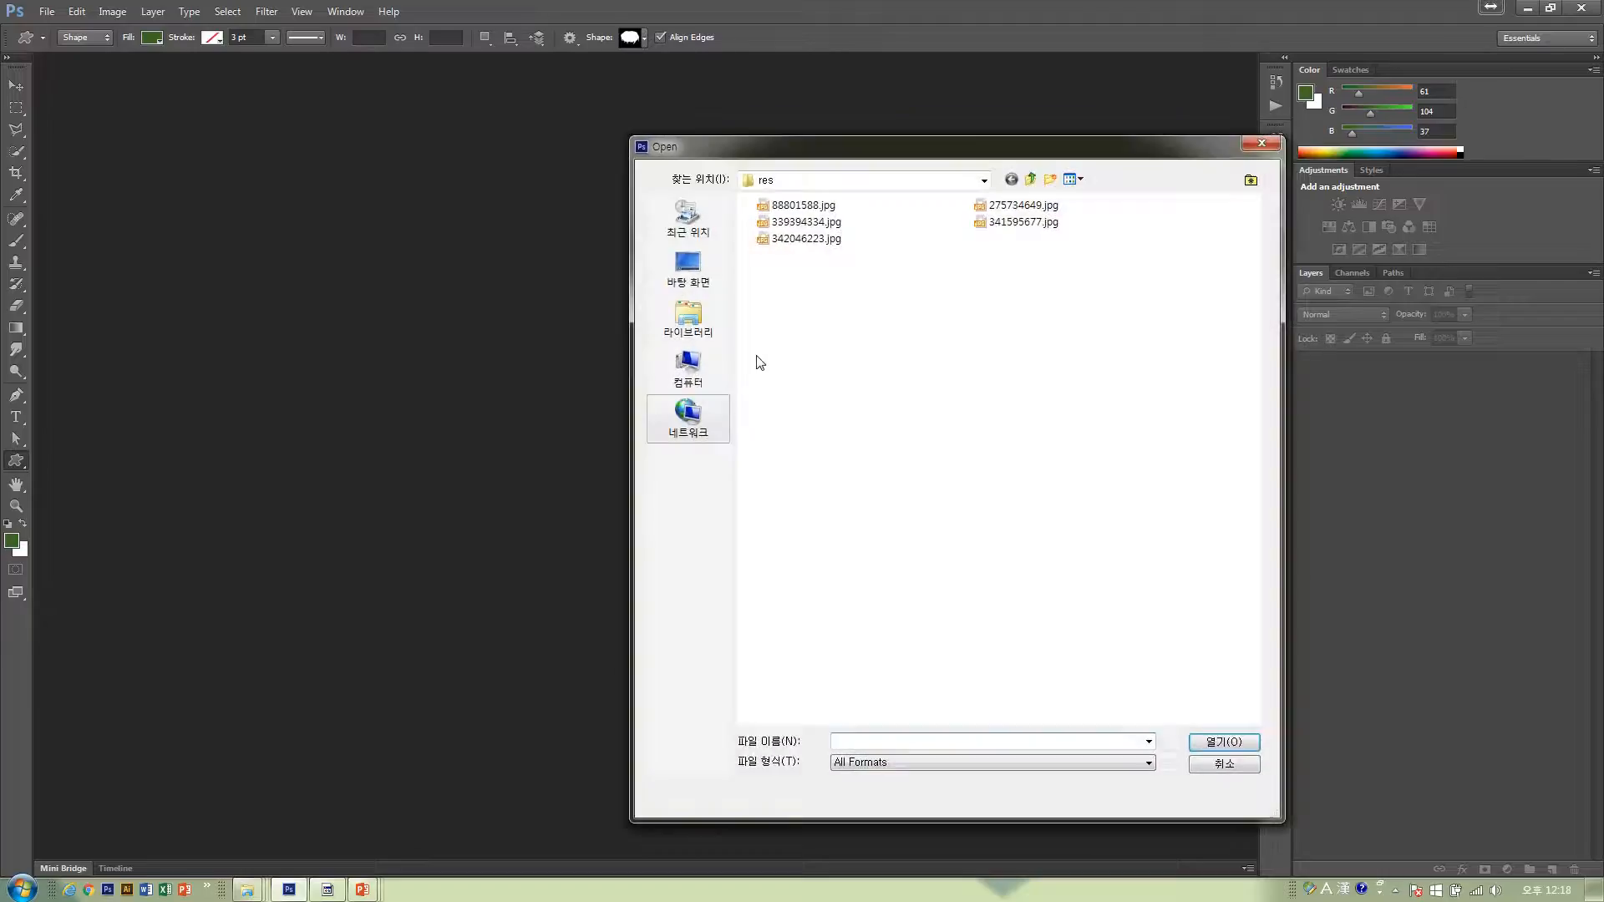
pyautogui.click(1023, 184)
pyautogui.doubleClick(861, 284)
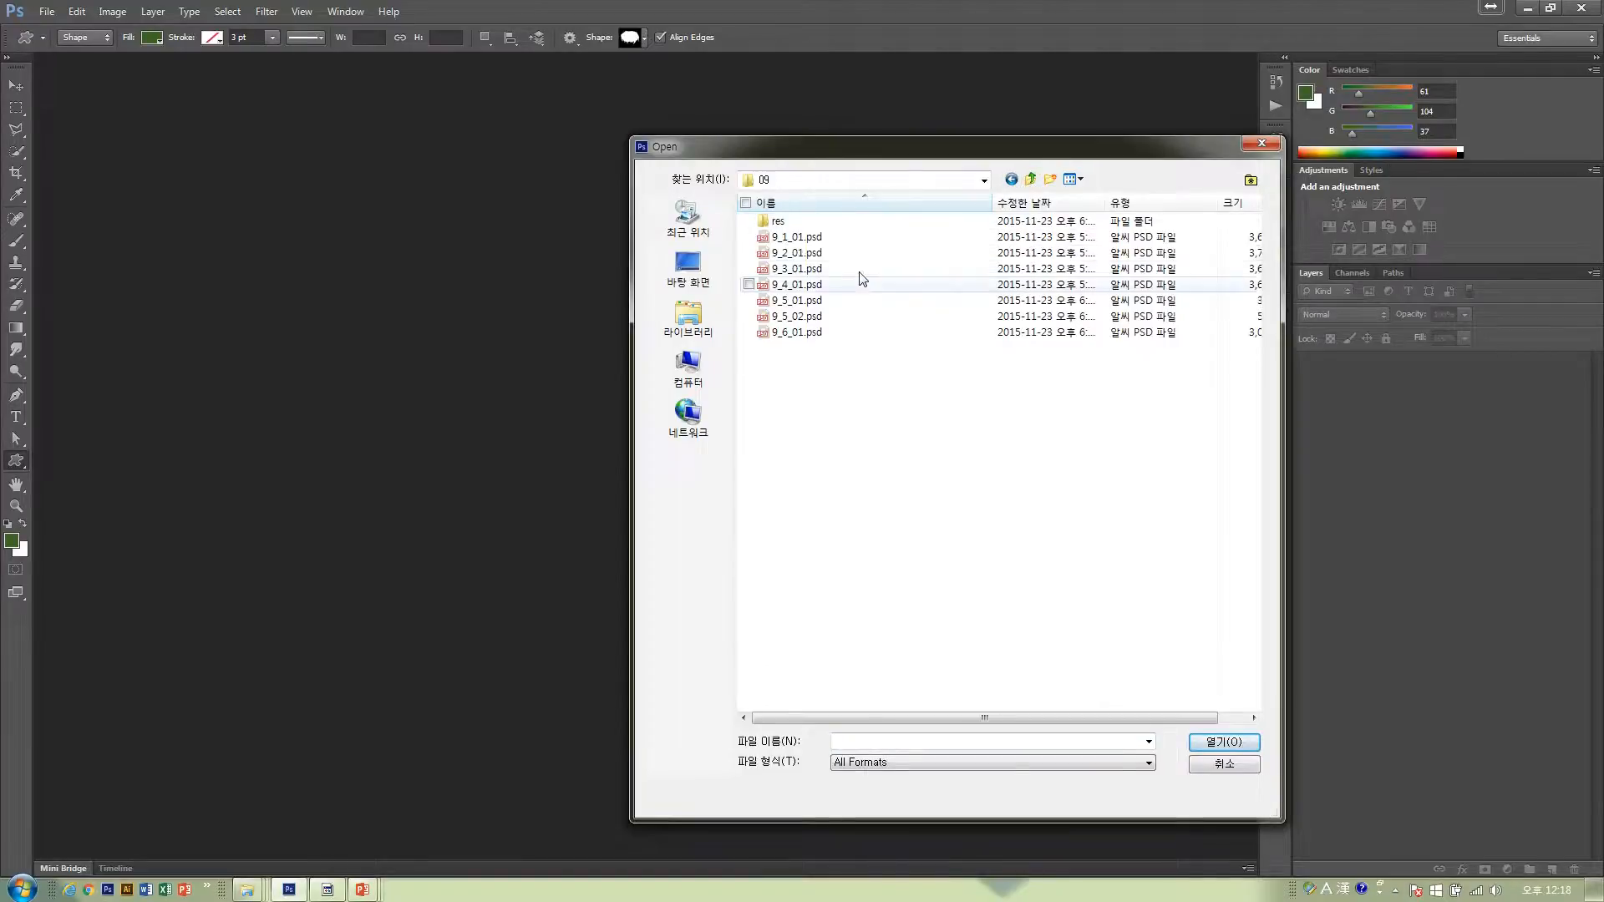
pyautogui.click(844, 238)
pyautogui.click(1201, 741)
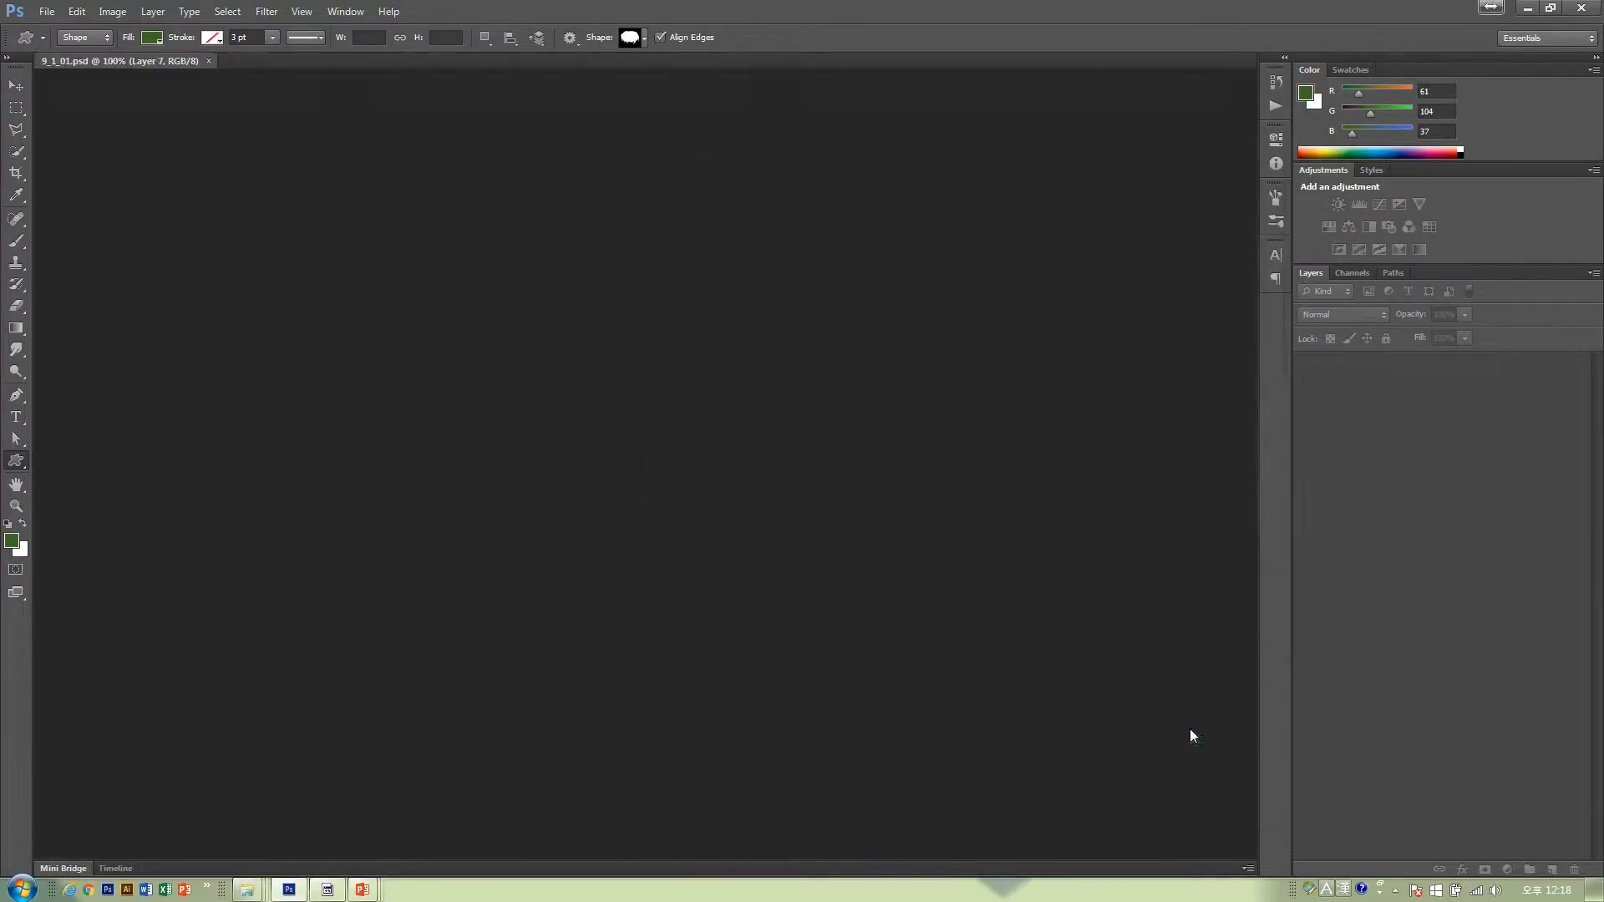
# - Float the 9_1_01.psd image in its own slightly enlarged window and undock the Layers panel beside it, extended to list every layer
pyautogui.moveTo(157, 57); pyautogui.dragTo(244, 86)
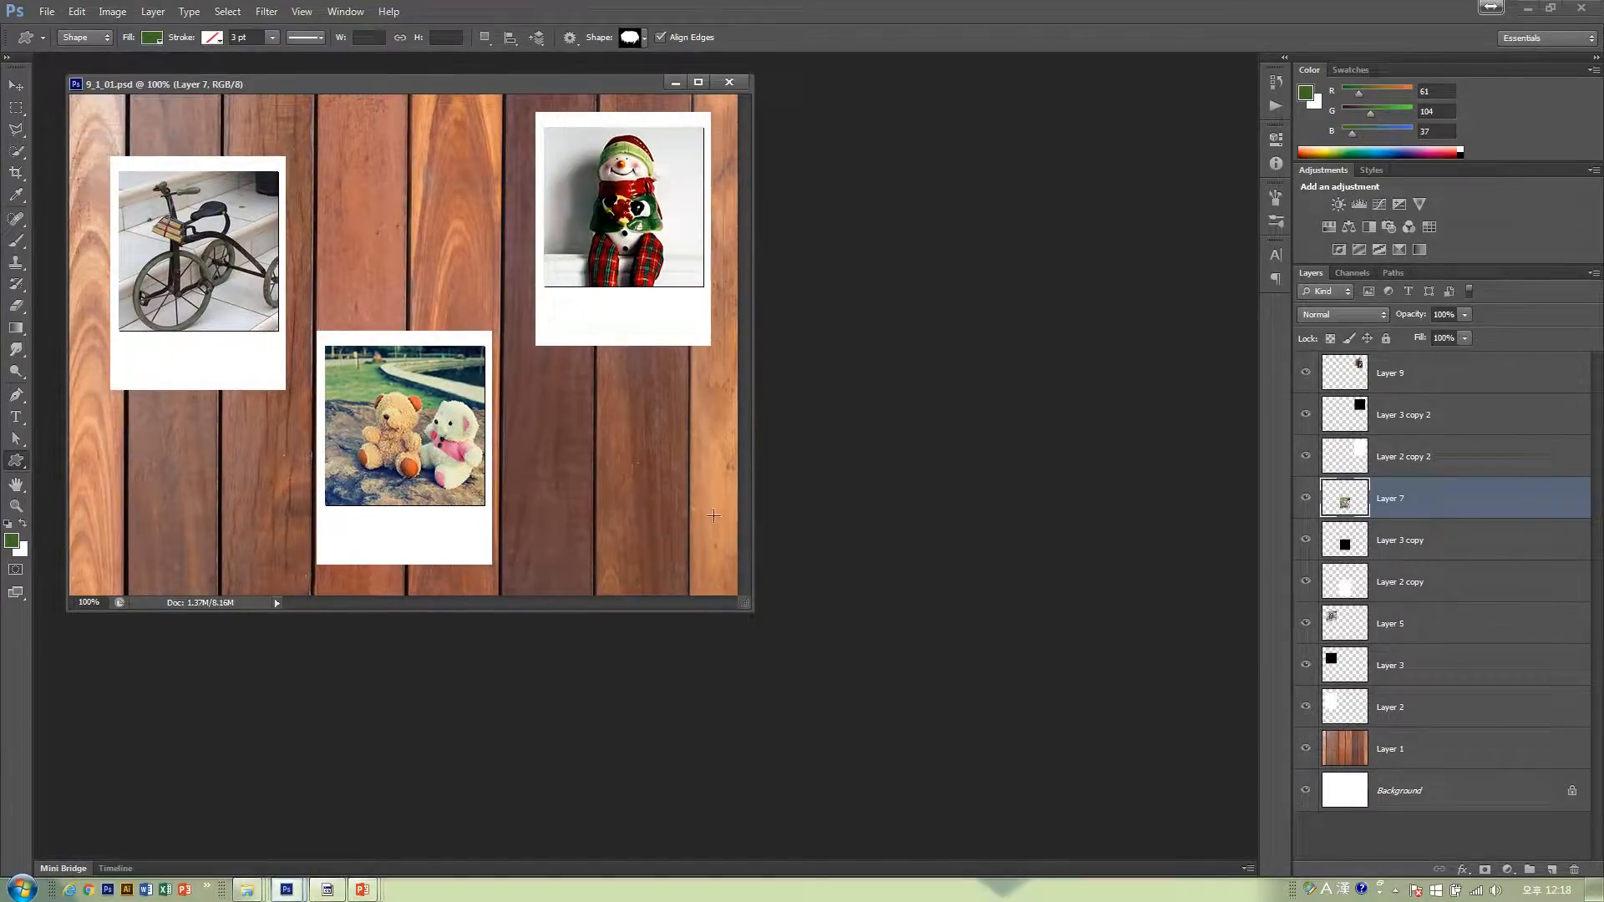
pyautogui.moveTo(775, 634); pyautogui.dragTo(796, 653)
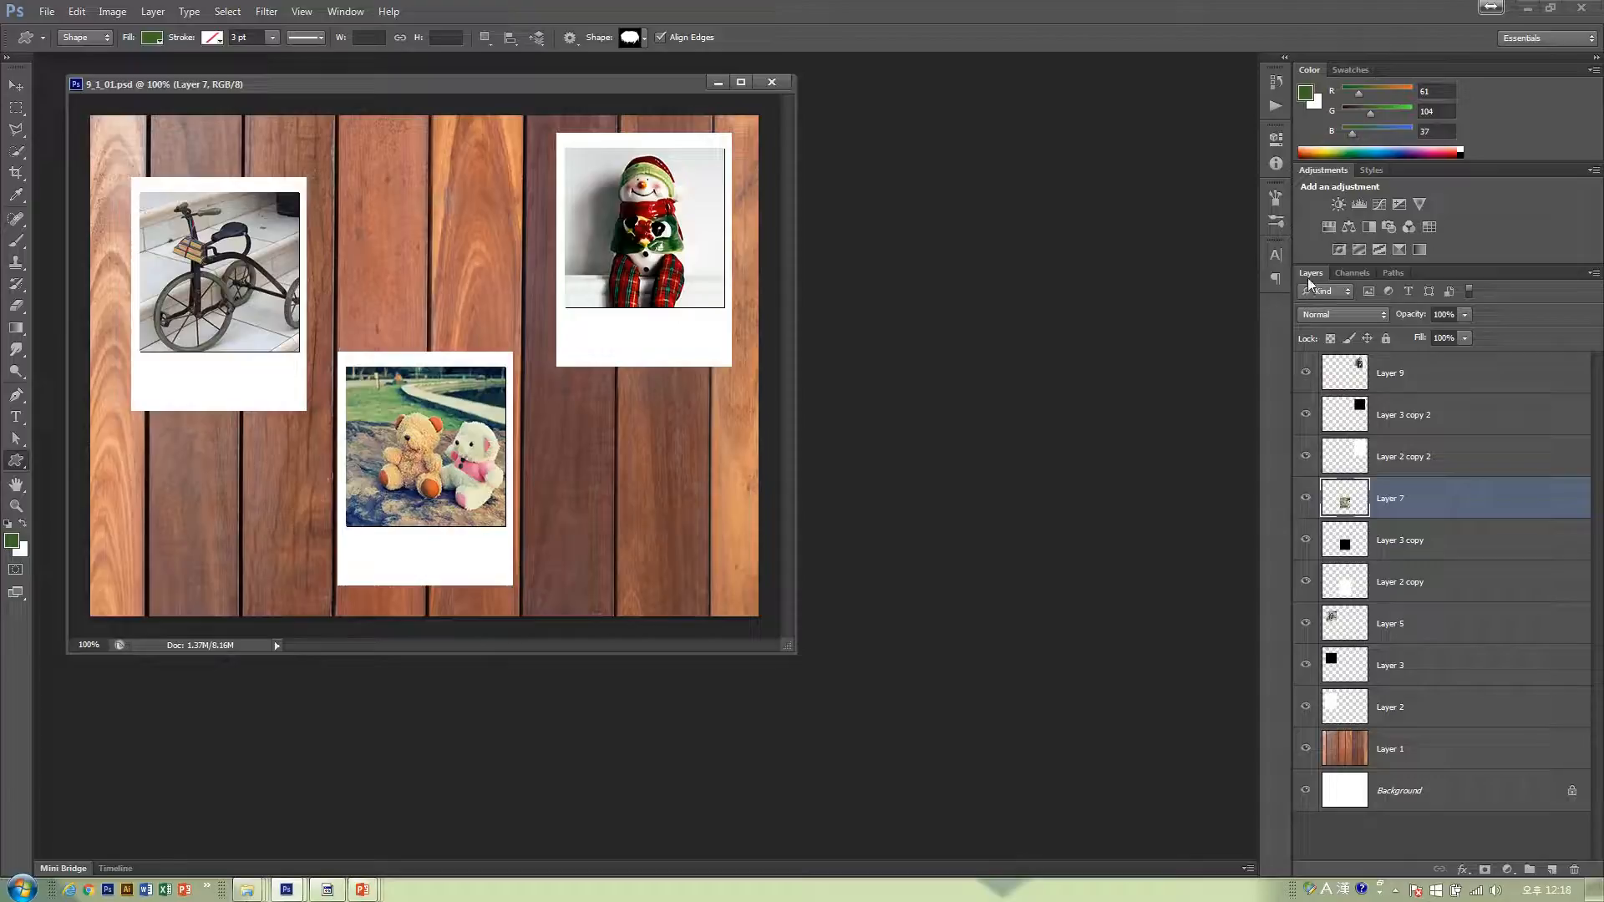
pyautogui.moveTo(1308, 273); pyautogui.dragTo(1023, 118)
pyautogui.moveTo(1128, 294); pyautogui.dragTo(1231, 722)
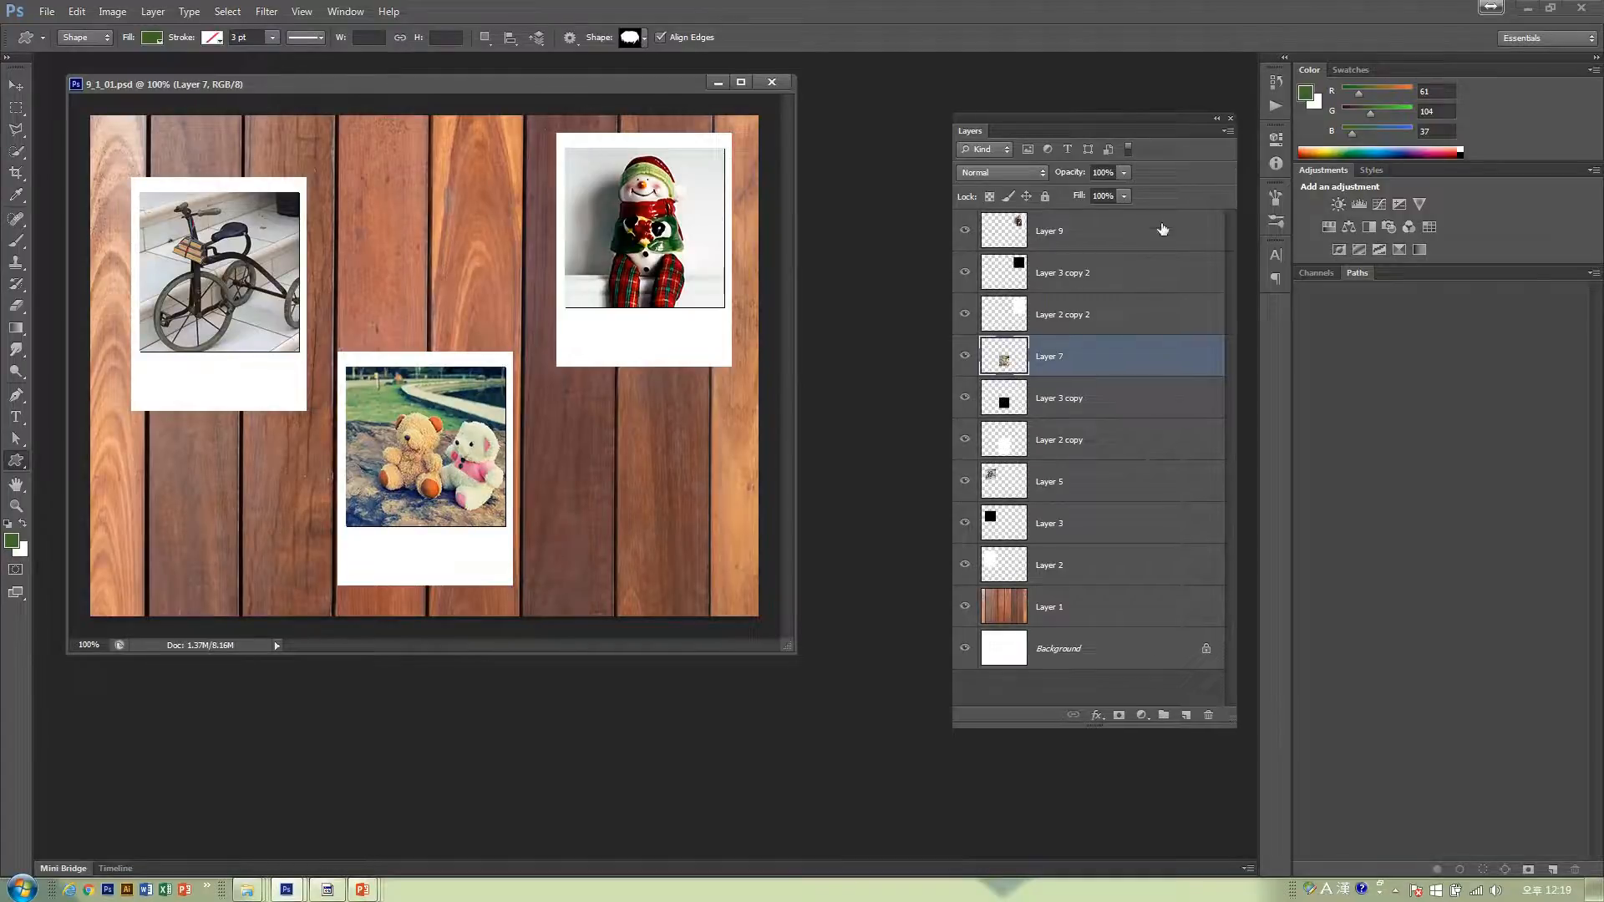
pyautogui.moveTo(1160, 123); pyautogui.dragTo(1164, 86)
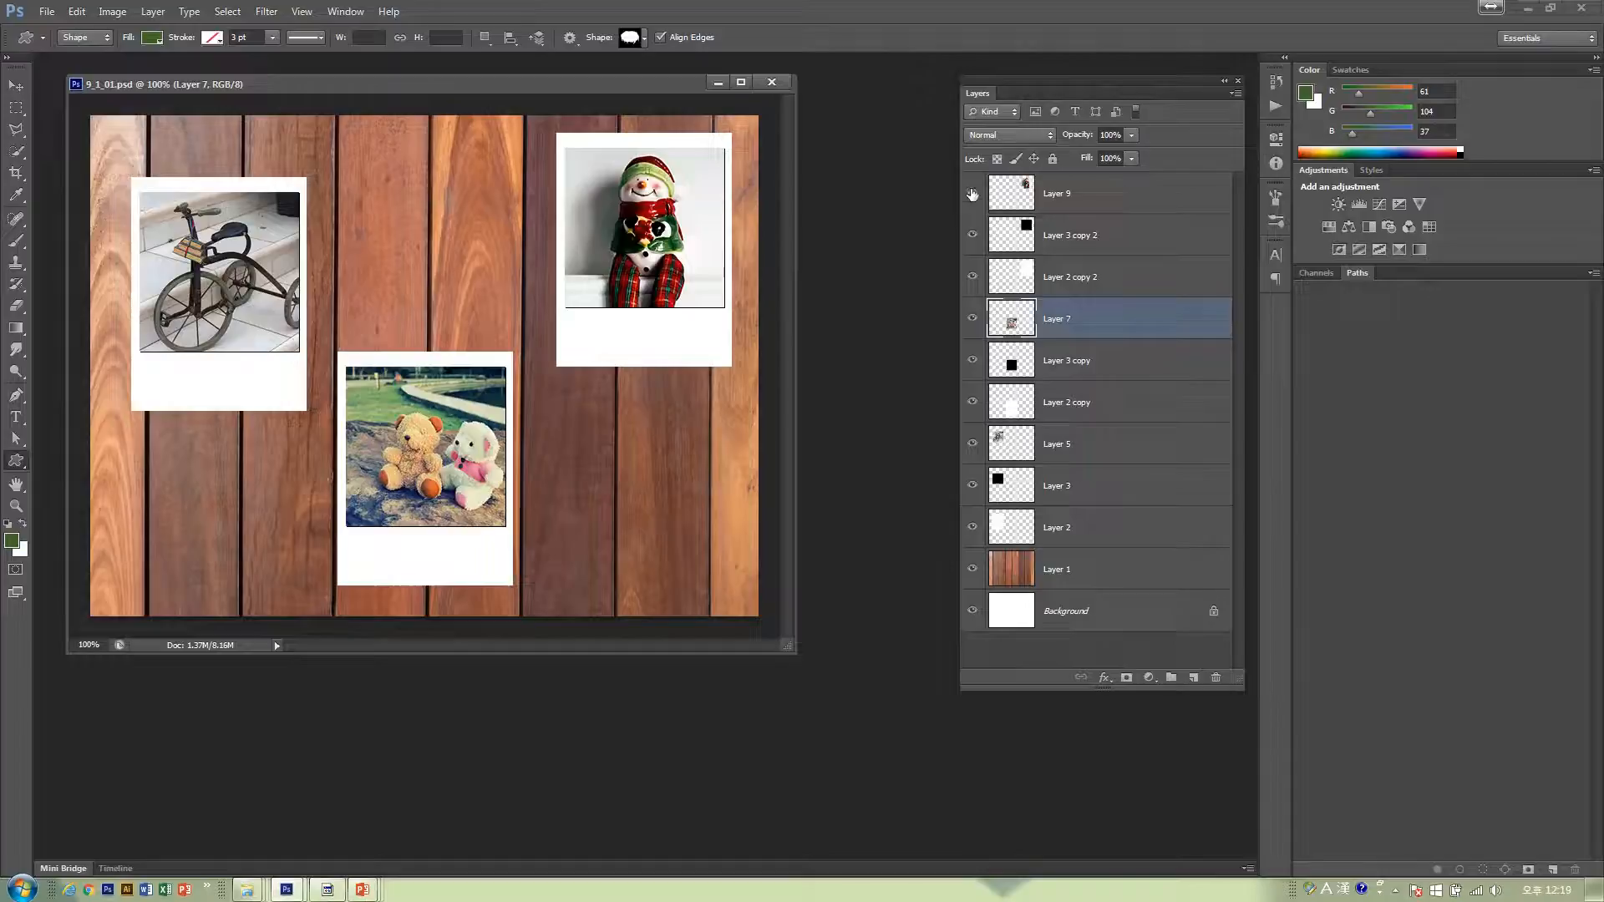
# - Select the Background layer and hide all the layers above it
pyautogui.click(1076, 620)
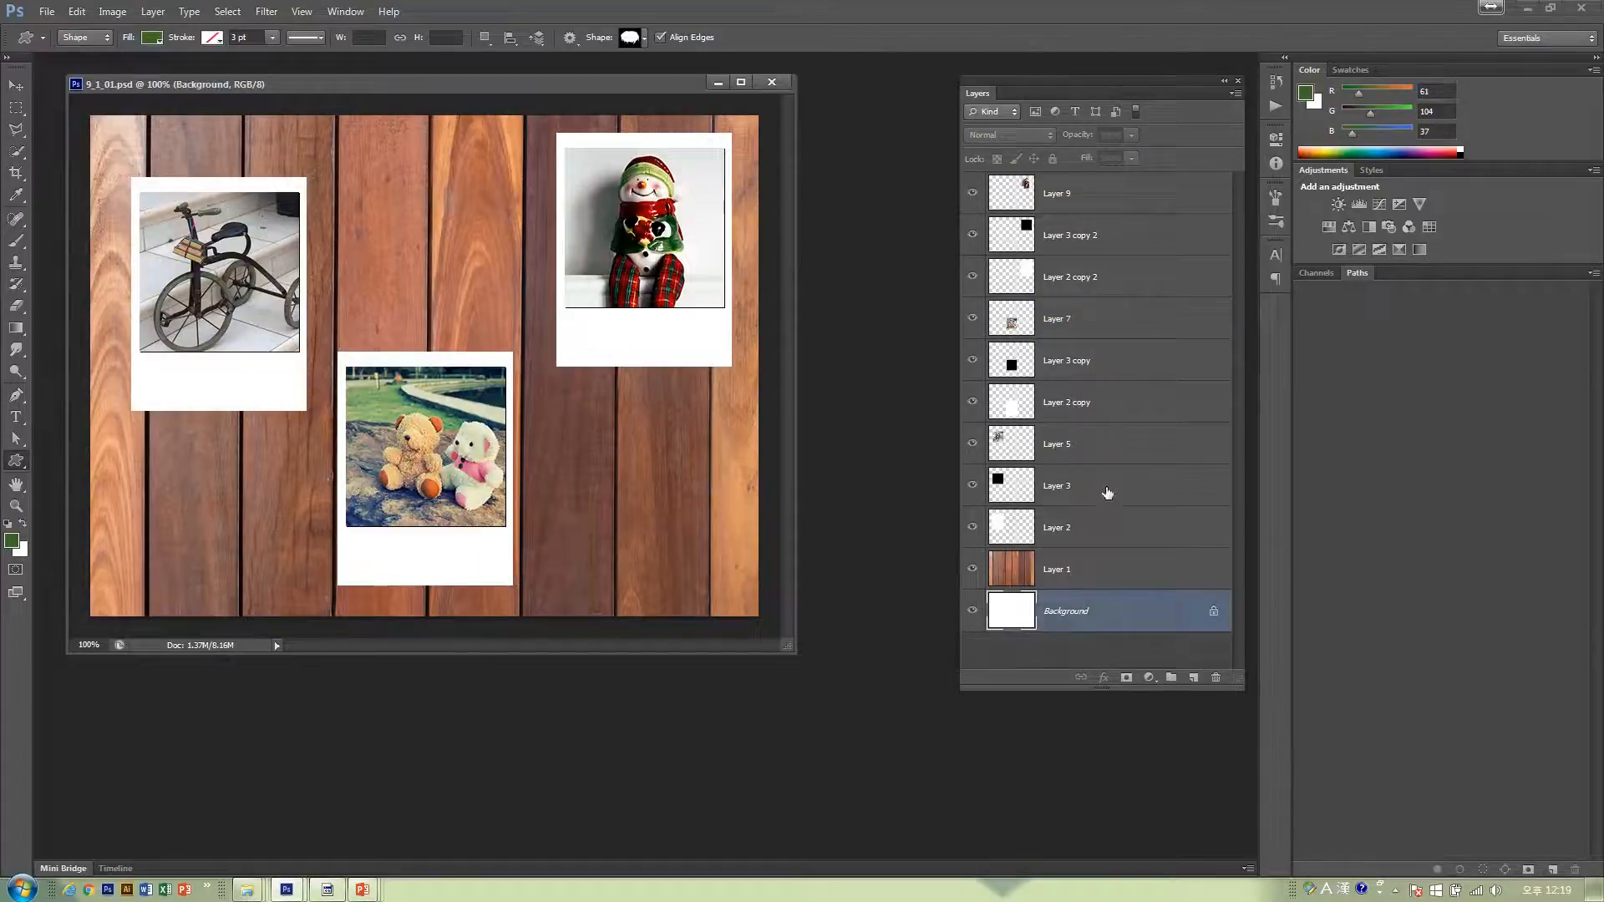
pyautogui.click(972, 570)
pyautogui.click(971, 527)
pyautogui.moveTo(972, 494); pyautogui.dragTo(972, 193)
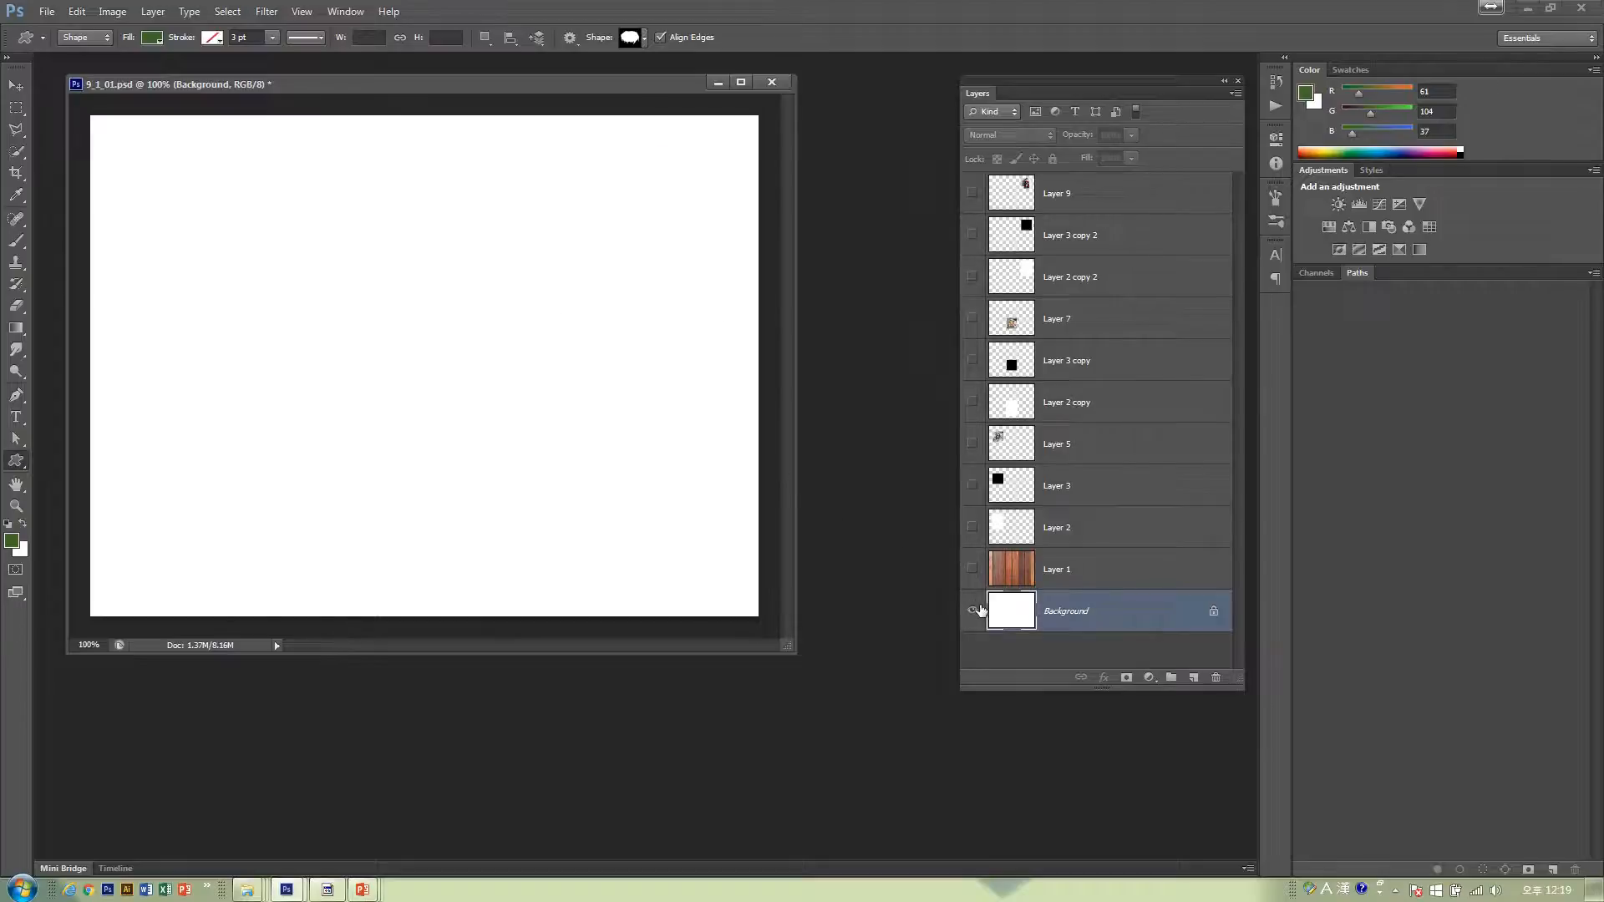
# - Show Layer 1, Layer 2, Layer 3 and Layer 5 one after another to build up the bicycle photo on the wood
pyautogui.click(972, 569)
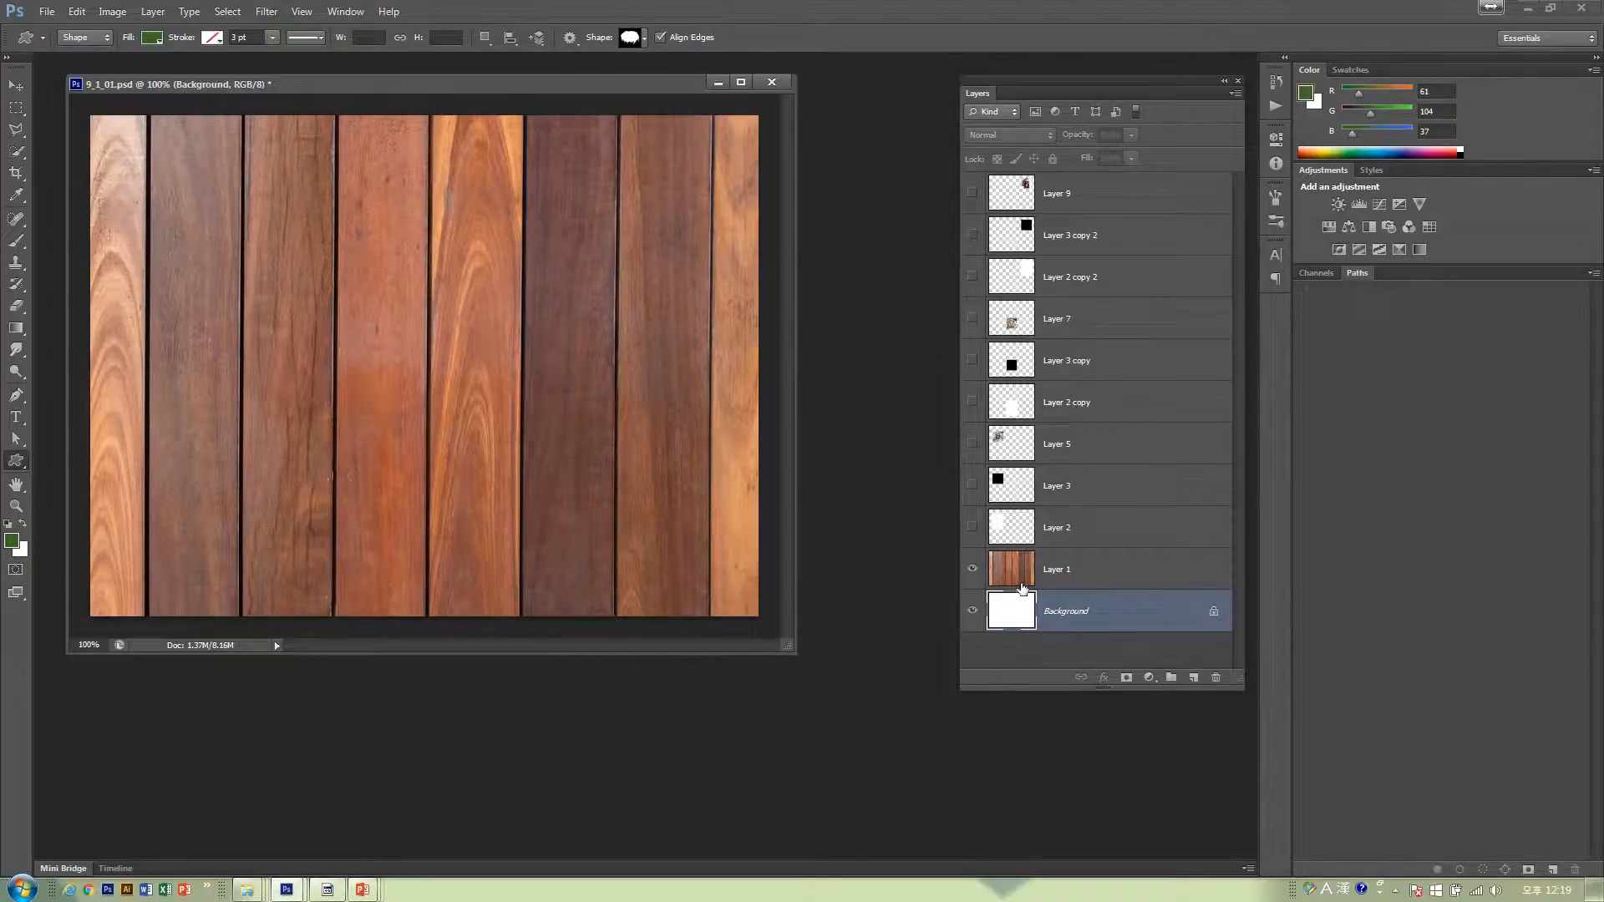
pyautogui.click(972, 528)
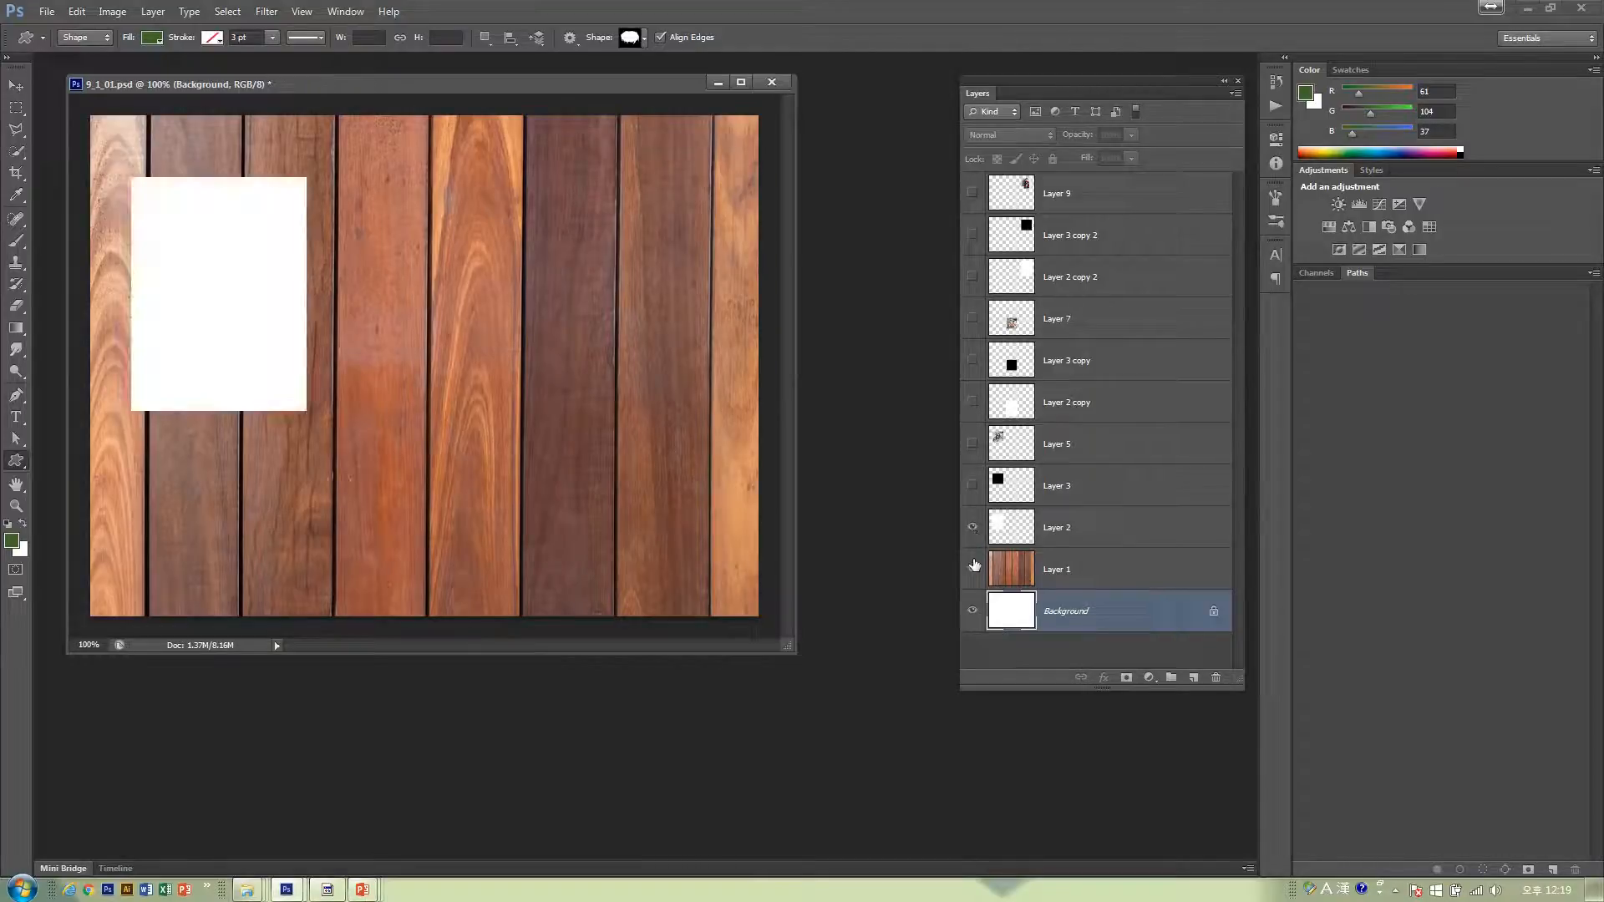
pyautogui.click(973, 486)
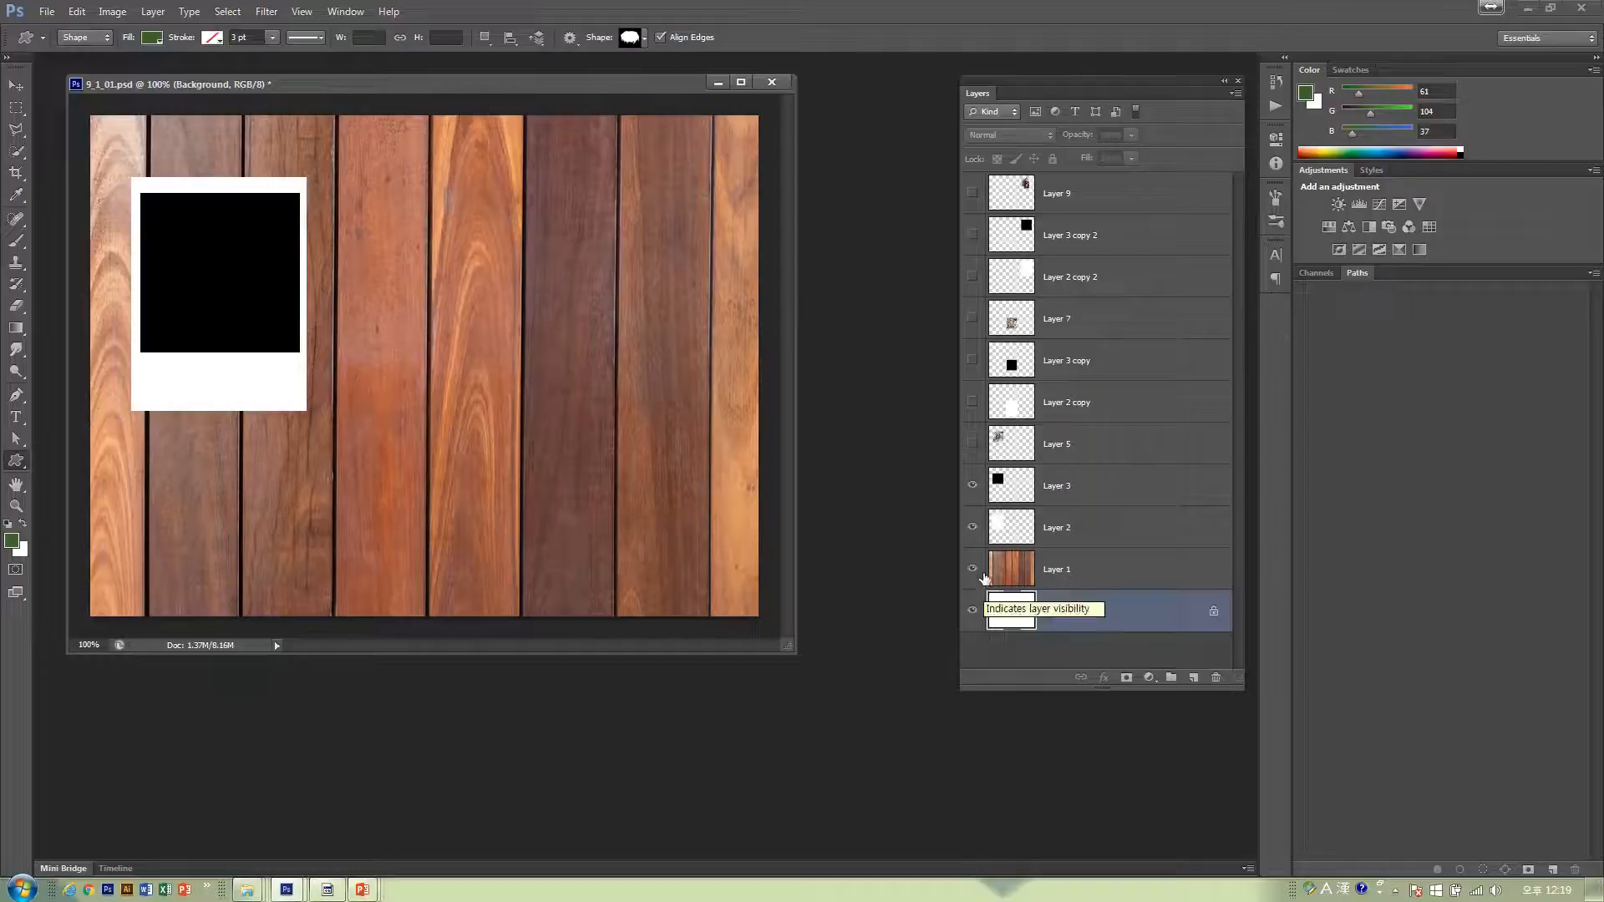
pyautogui.click(972, 444)
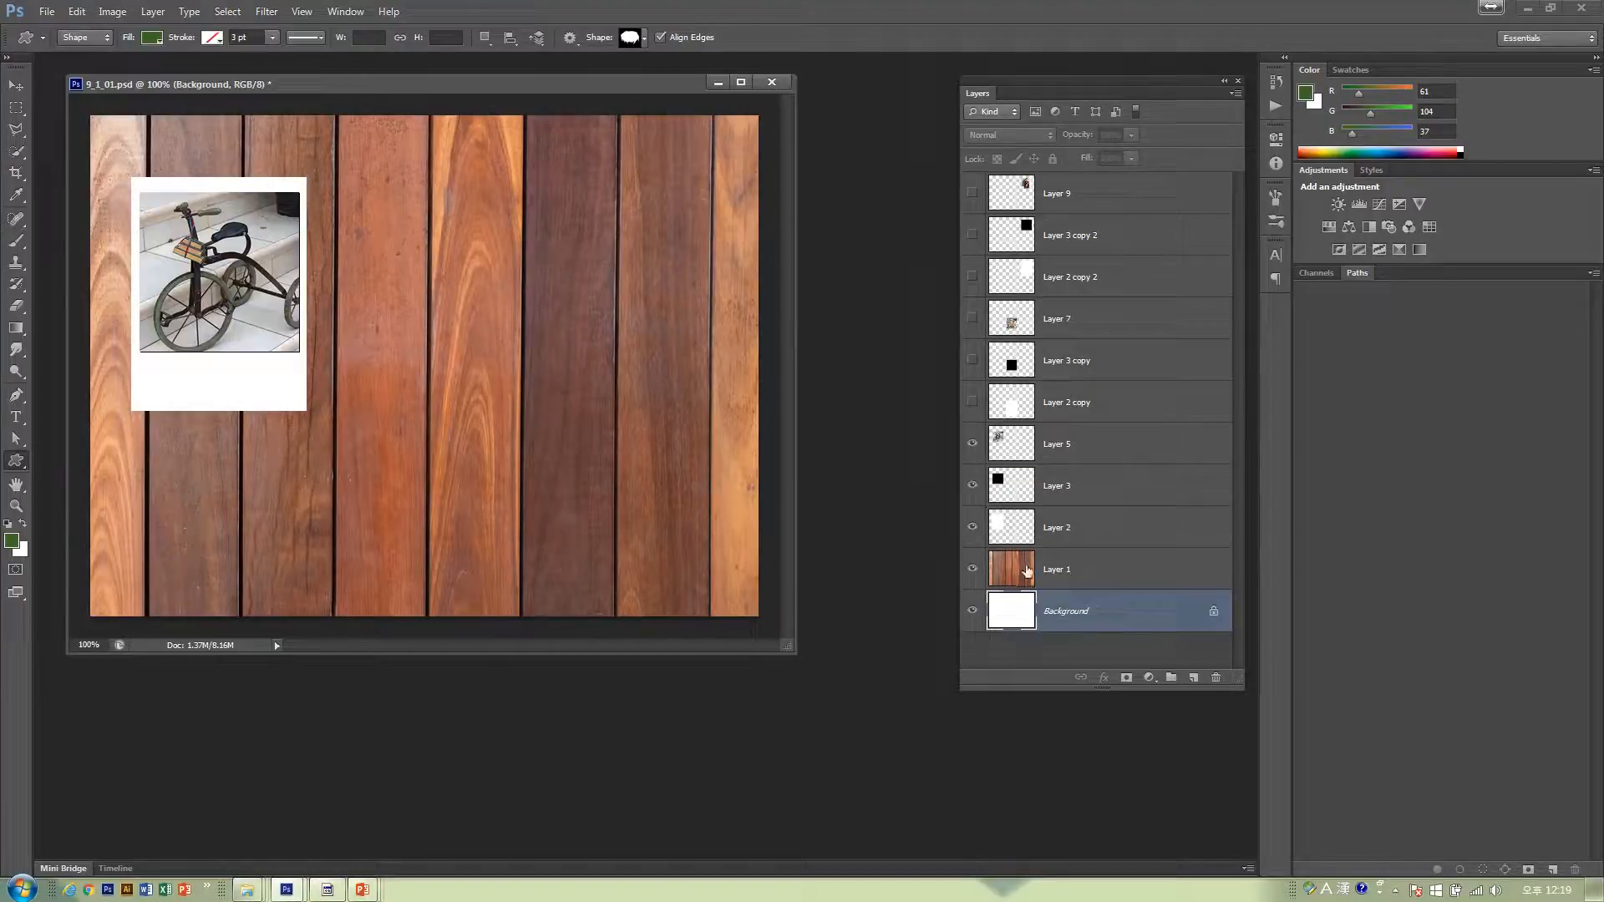
# - Select Layer 1, Layer 2, Layer 3 and Layer 5 in turn to review the bicycle photo's stacking order
pyautogui.click(1072, 571)
pyautogui.click(1080, 530)
pyautogui.click(1078, 491)
pyautogui.click(1080, 452)
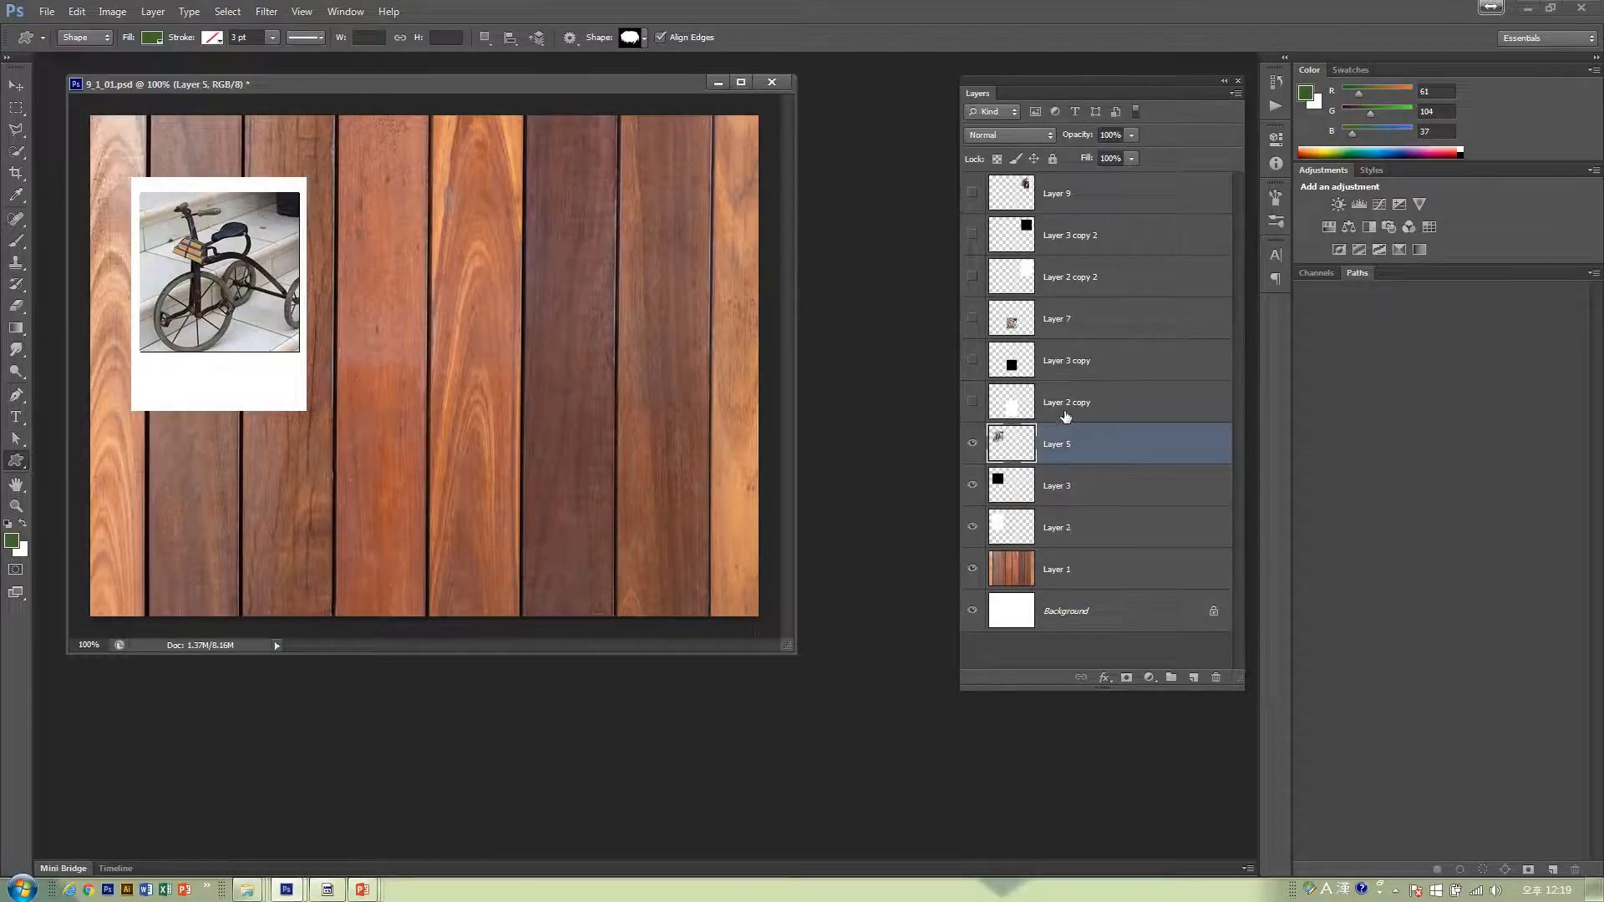
# - Show the remaining six layers in order, from Layer 2 copy up to Layer 9, to bring back the teddy bear and snowman photos
pyautogui.click(973, 402)
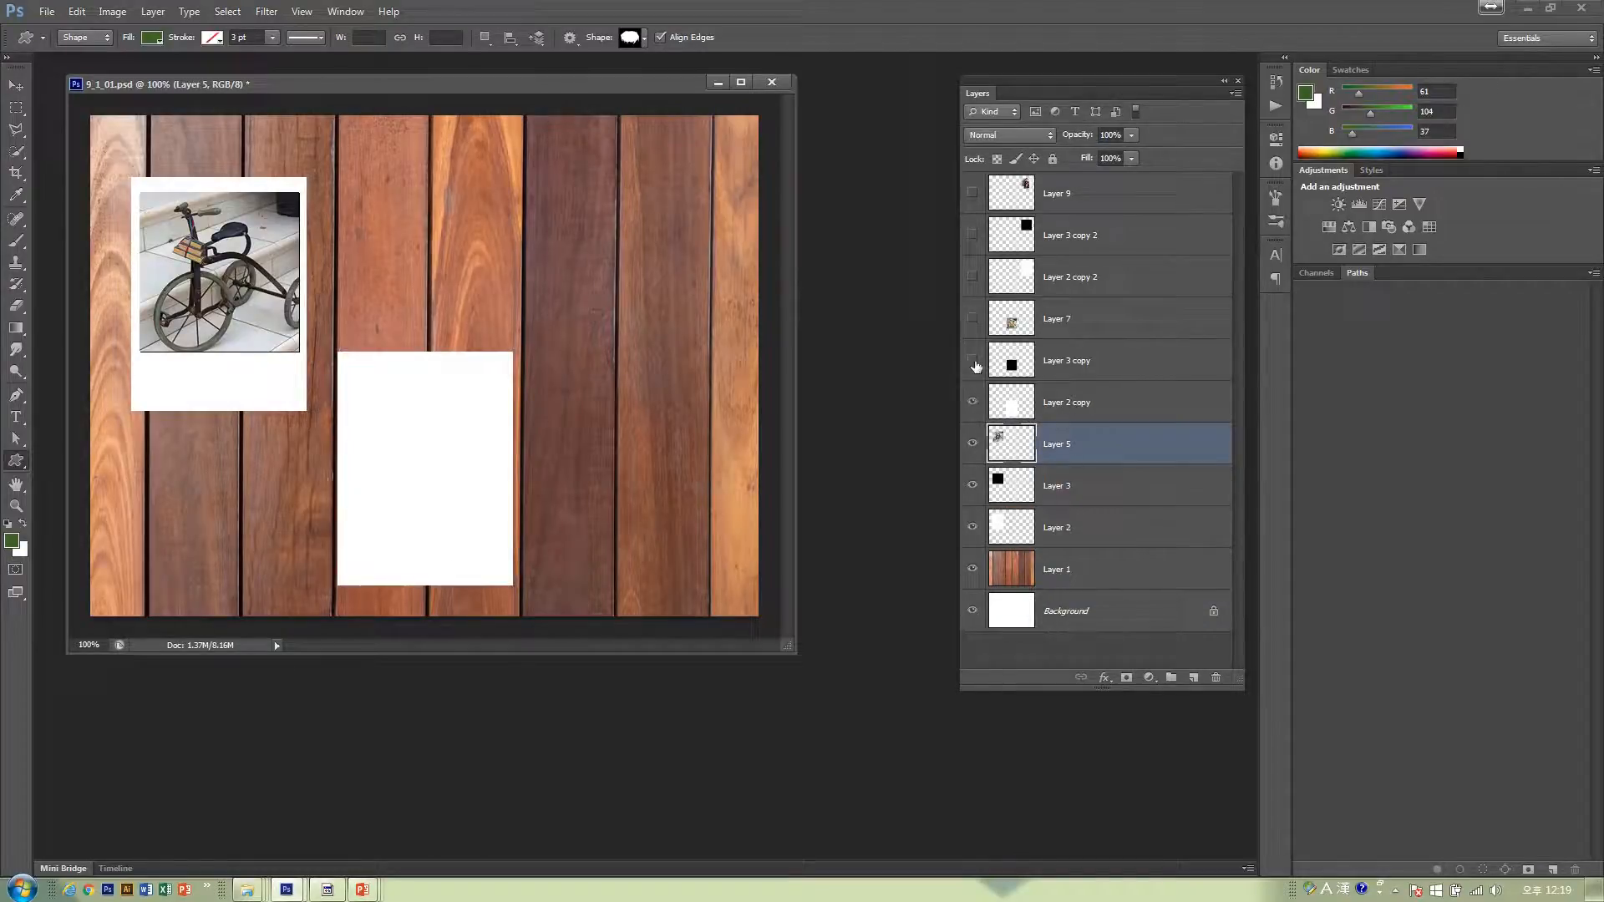
pyautogui.click(974, 361)
pyautogui.click(972, 319)
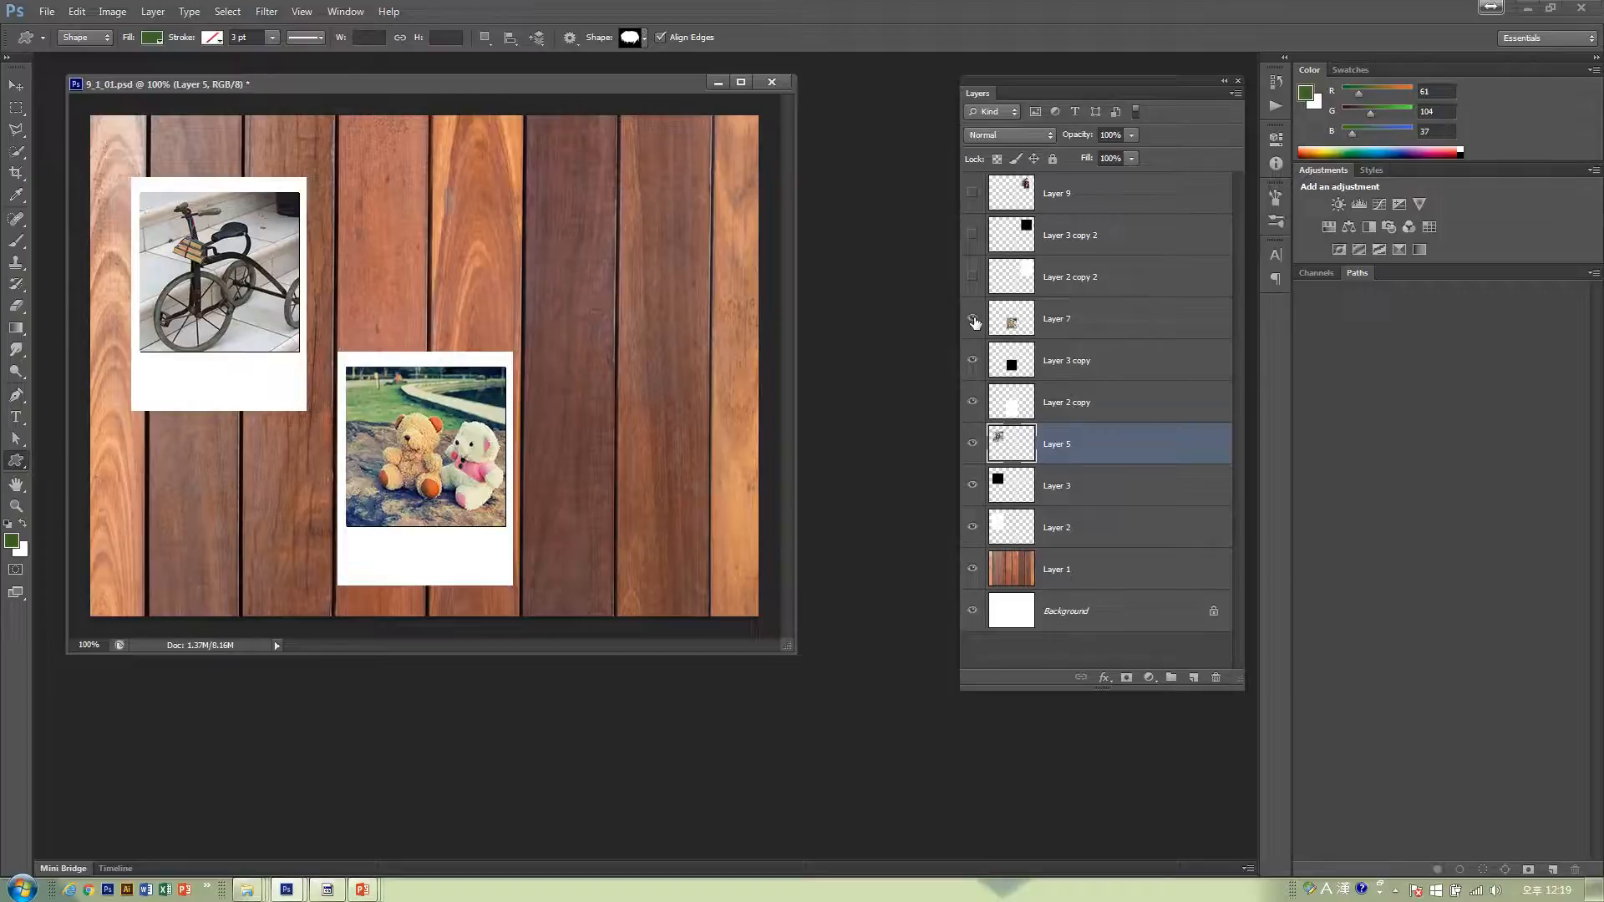
pyautogui.click(972, 277)
pyautogui.click(973, 237)
pyautogui.click(973, 193)
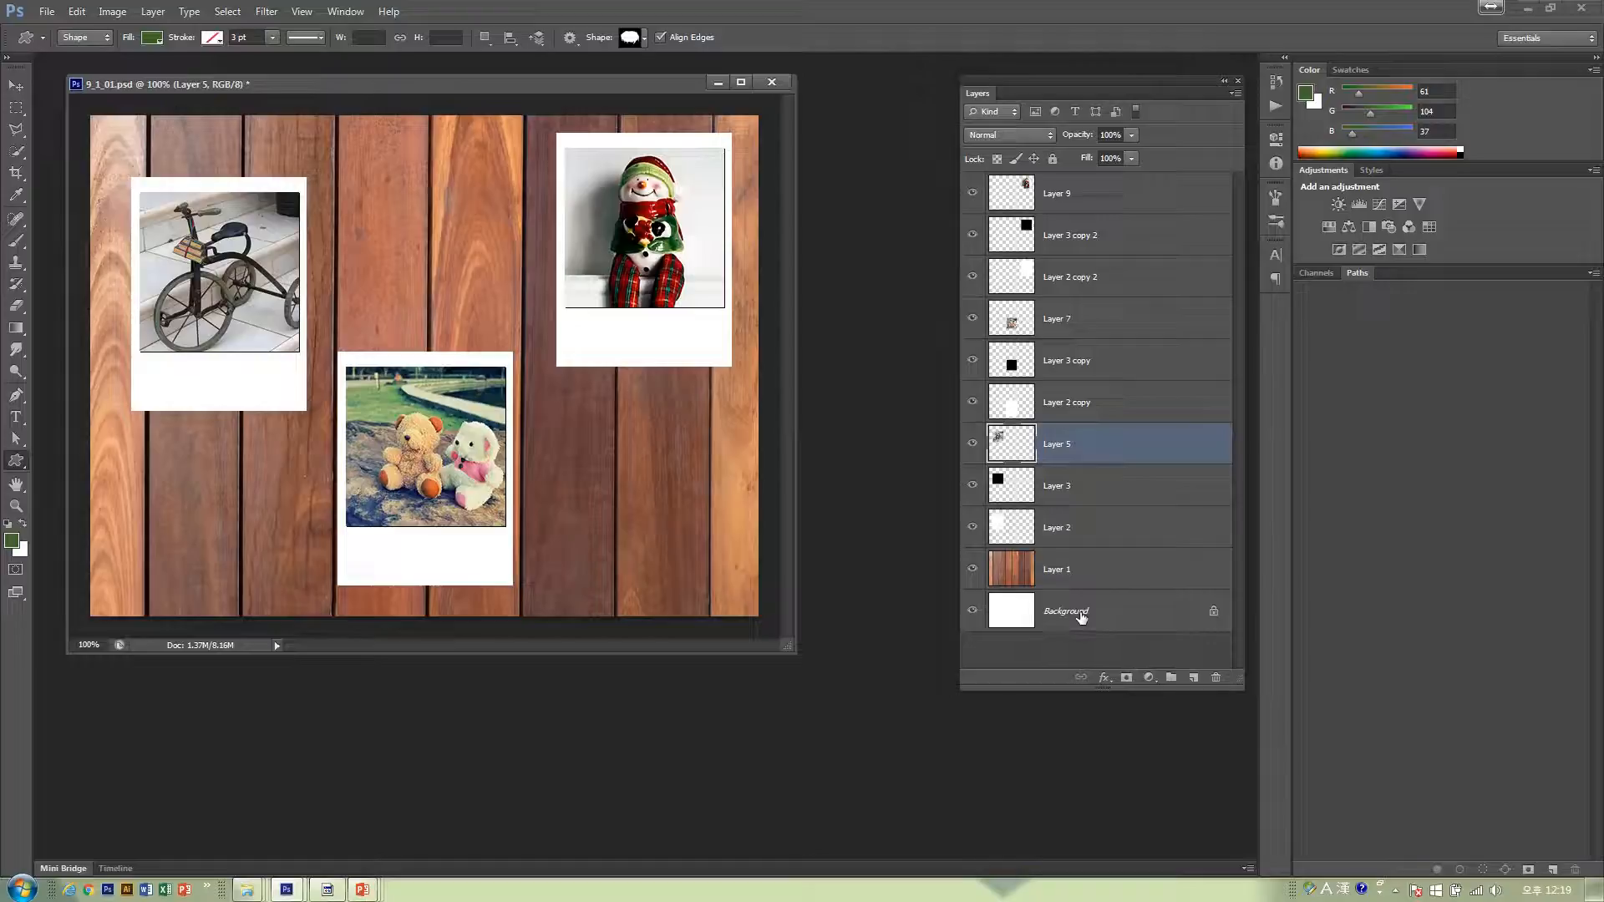
# - Select every layer in turn from Background up to Layer 9 to review the whole layer stack
pyautogui.click(1080, 615)
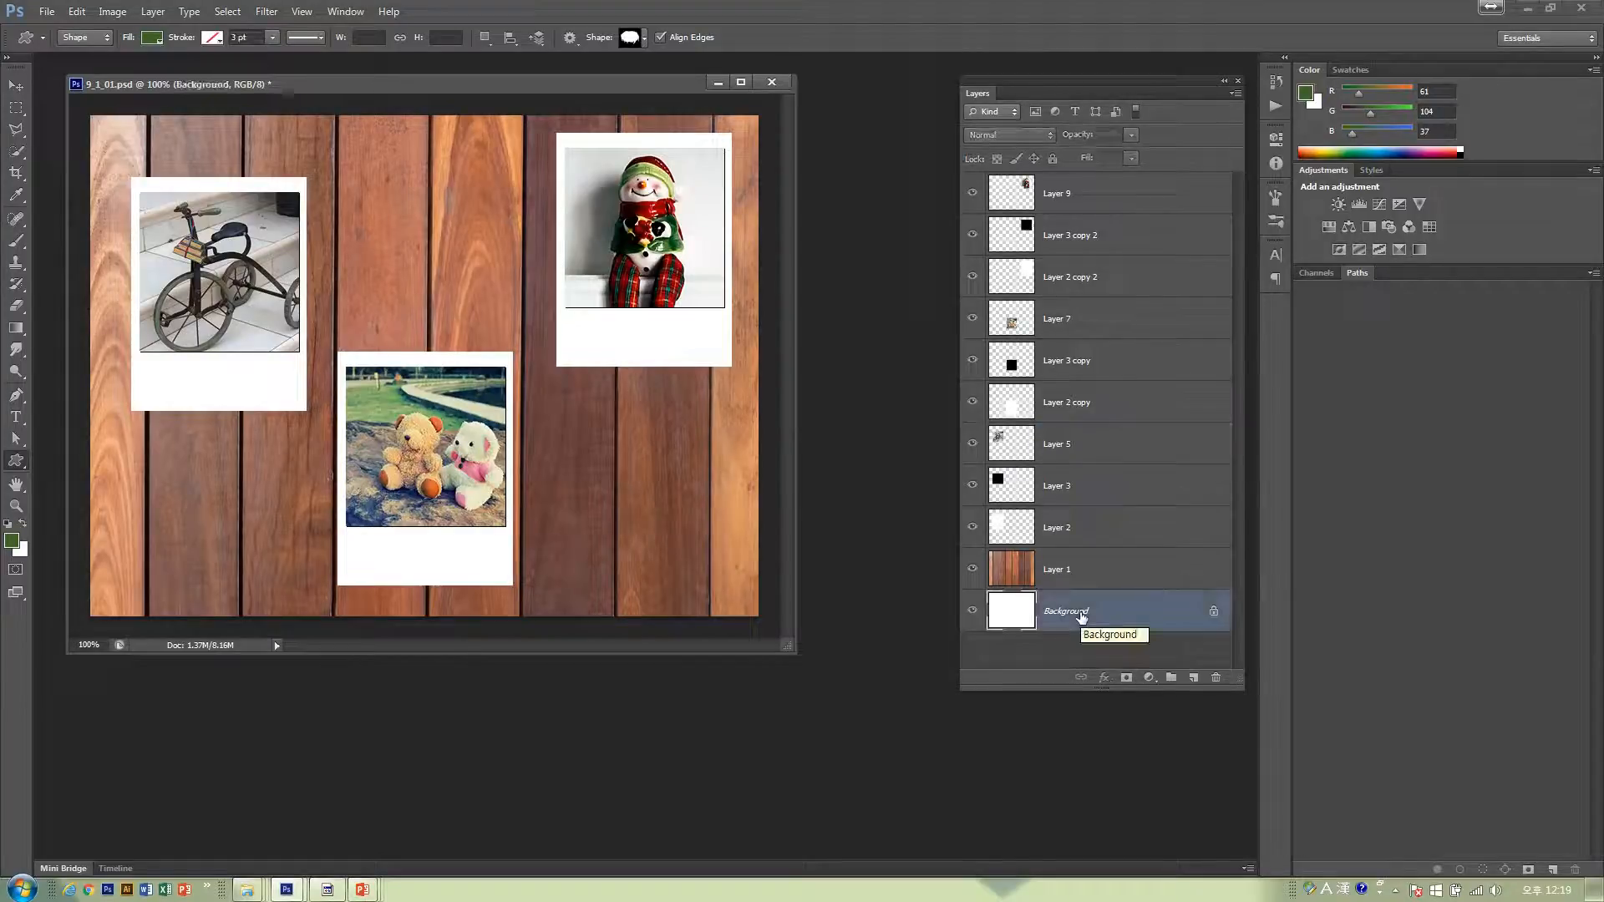
pyautogui.click(1081, 584)
pyautogui.click(1076, 527)
pyautogui.click(1077, 486)
pyautogui.click(1078, 444)
pyautogui.click(1078, 402)
pyautogui.click(1076, 365)
pyautogui.click(1073, 326)
pyautogui.click(1071, 280)
pyautogui.click(1069, 237)
pyautogui.click(1068, 209)
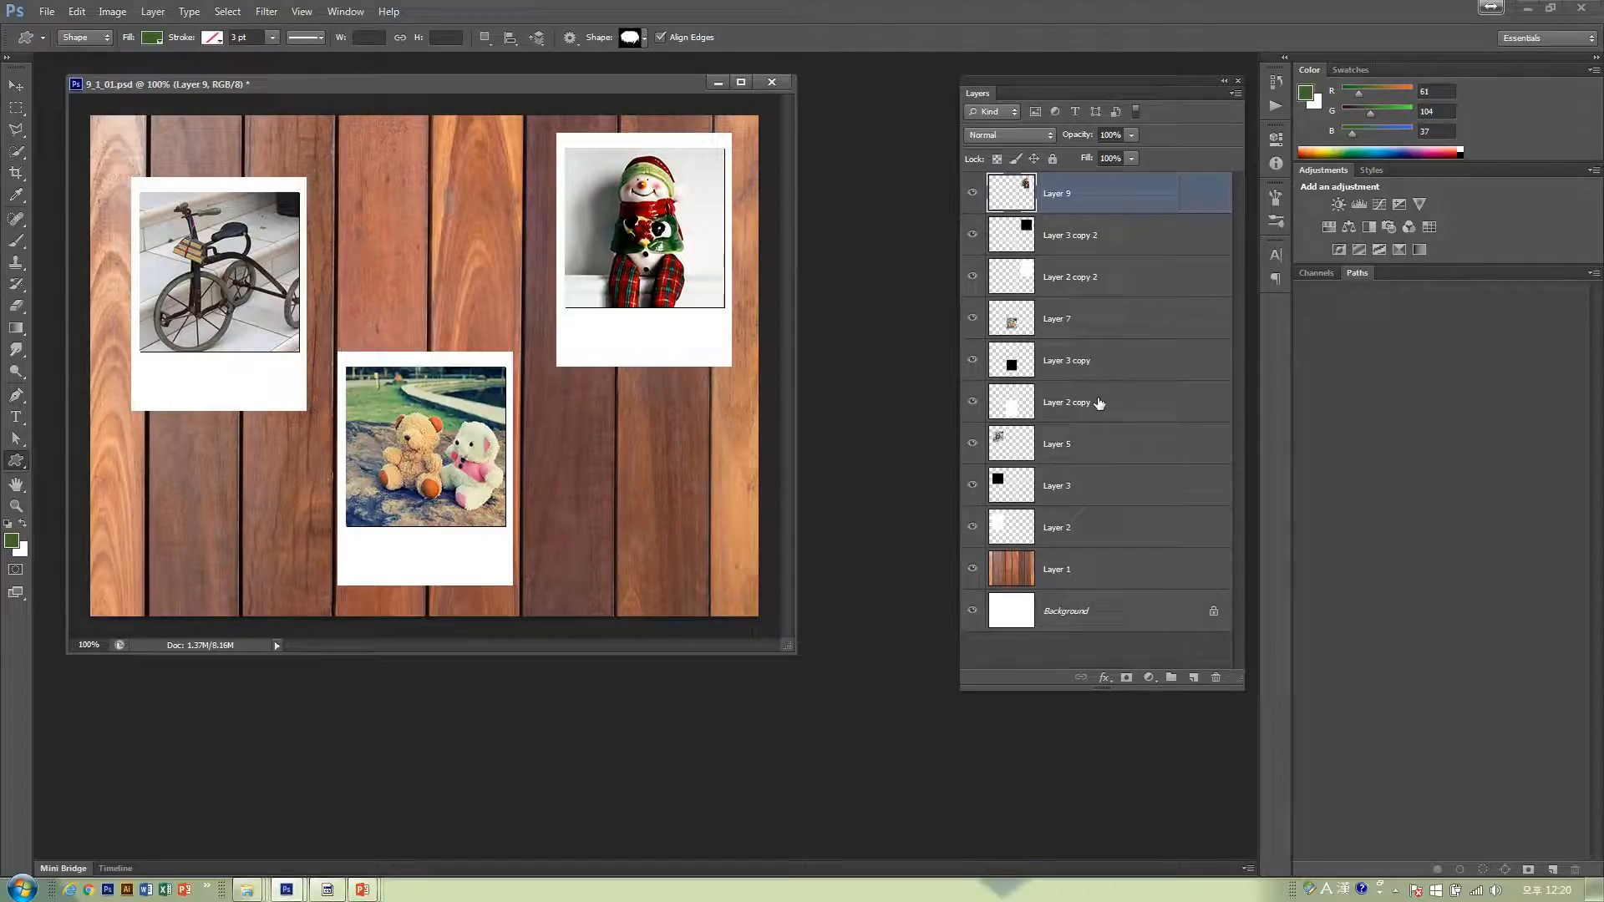
pyautogui.hotkey('alt', 'Tab')
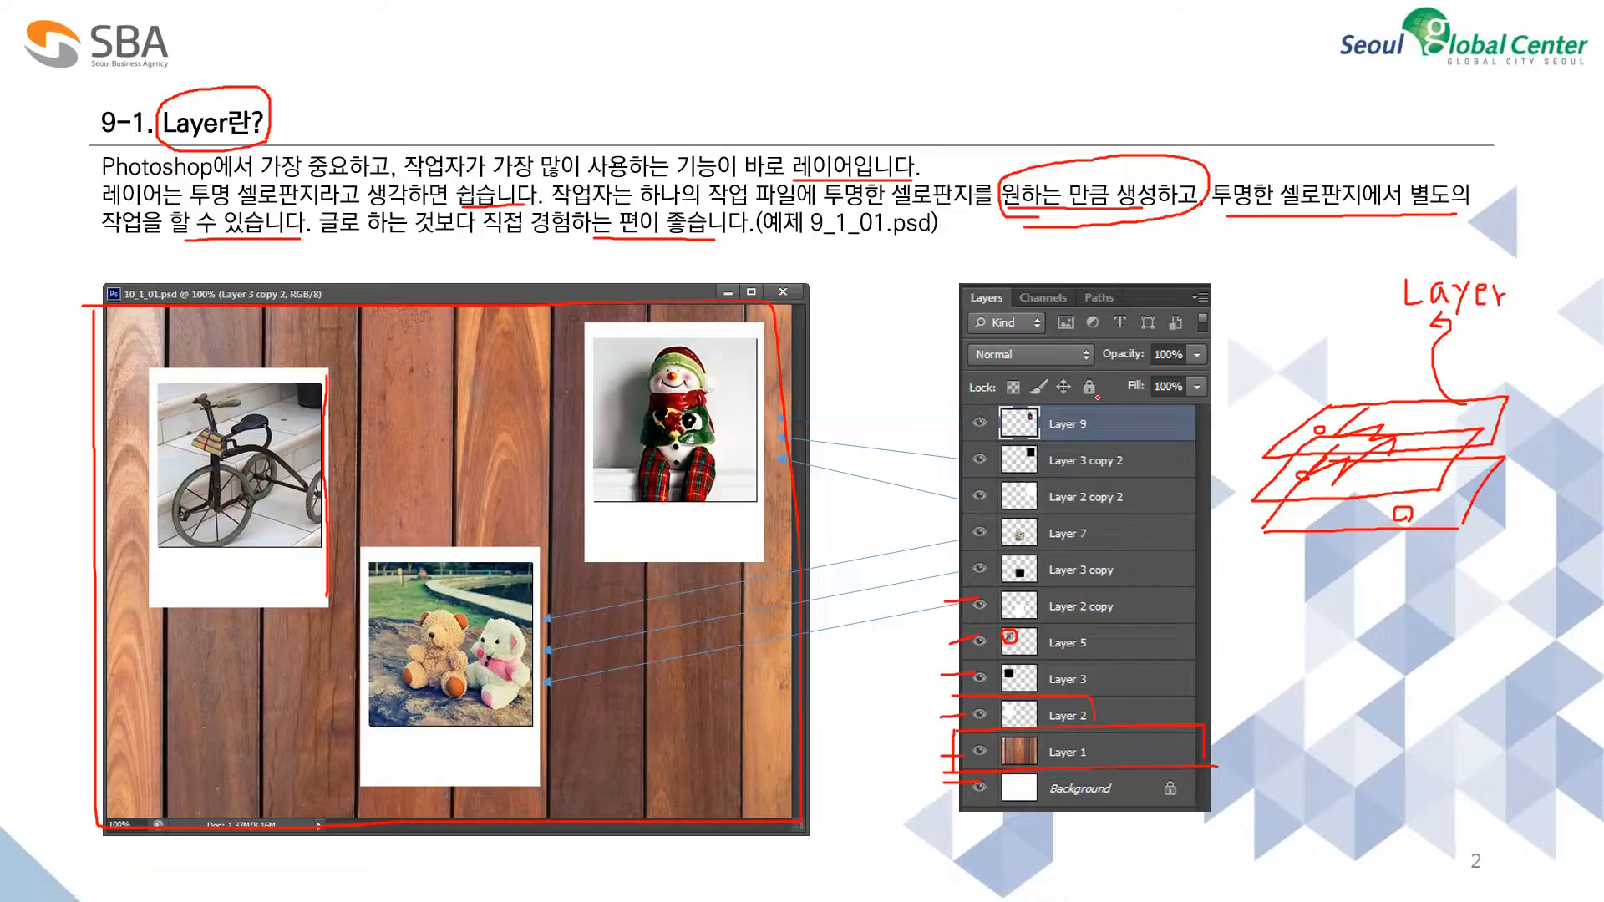
pyautogui.press('Right')
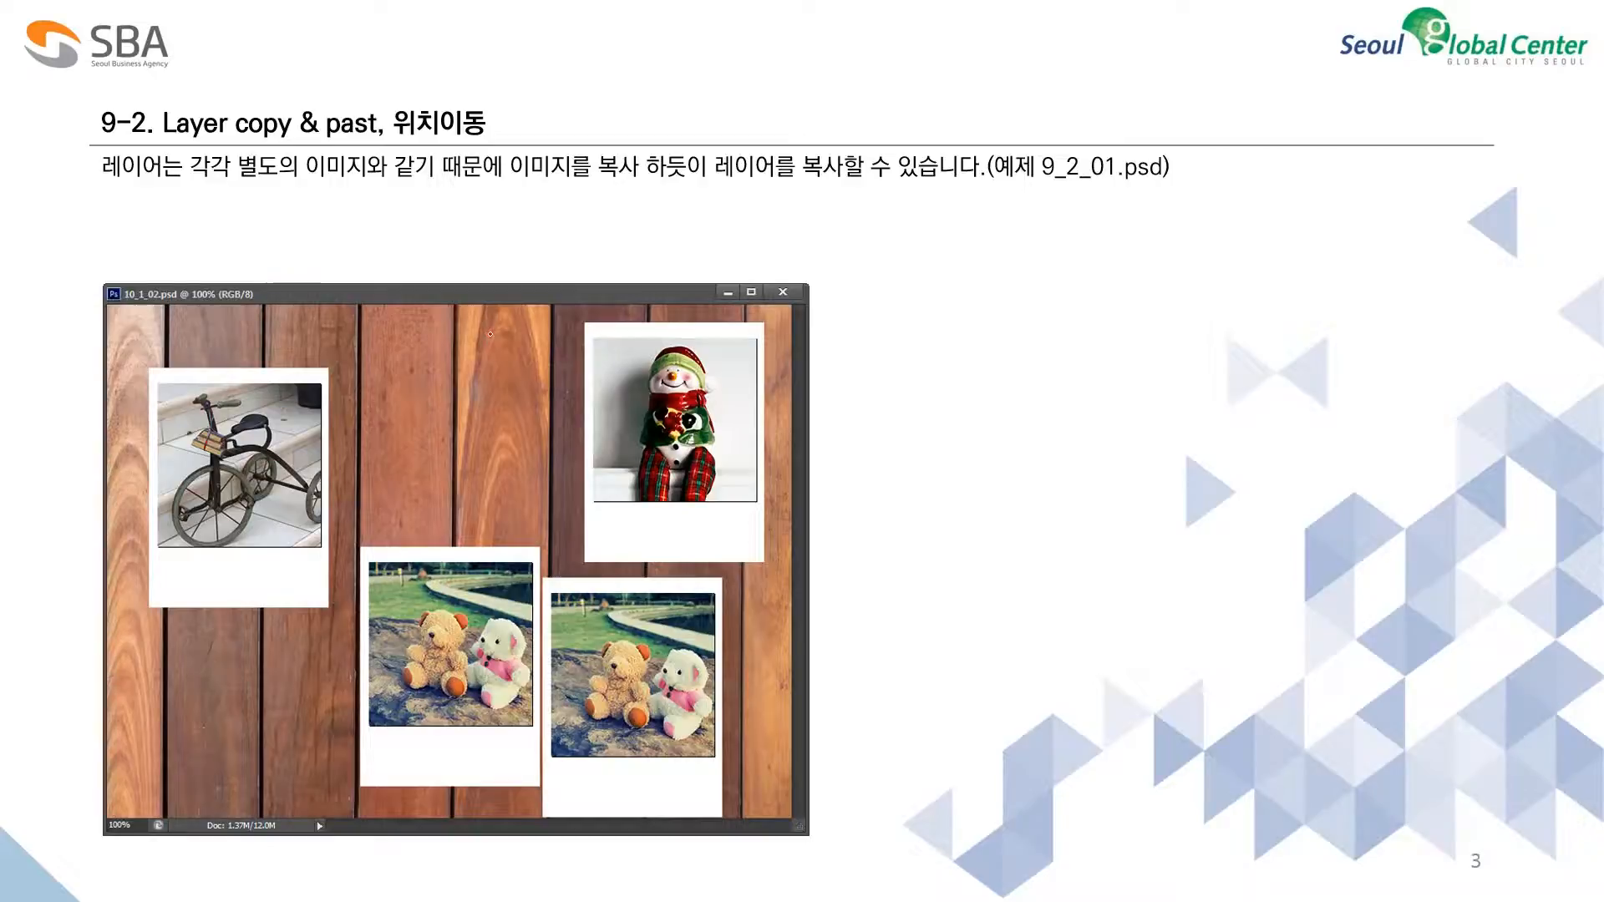
pyautogui.moveTo(281, 145); pyautogui.dragTo(230, 122)
pyautogui.moveTo(441, 148)
pyautogui.mouseDown()
pyautogui.moveTo(393, 98)
pyautogui.moveTo(498, 94)
pyautogui.moveTo(494, 144)
pyautogui.mouseUp()
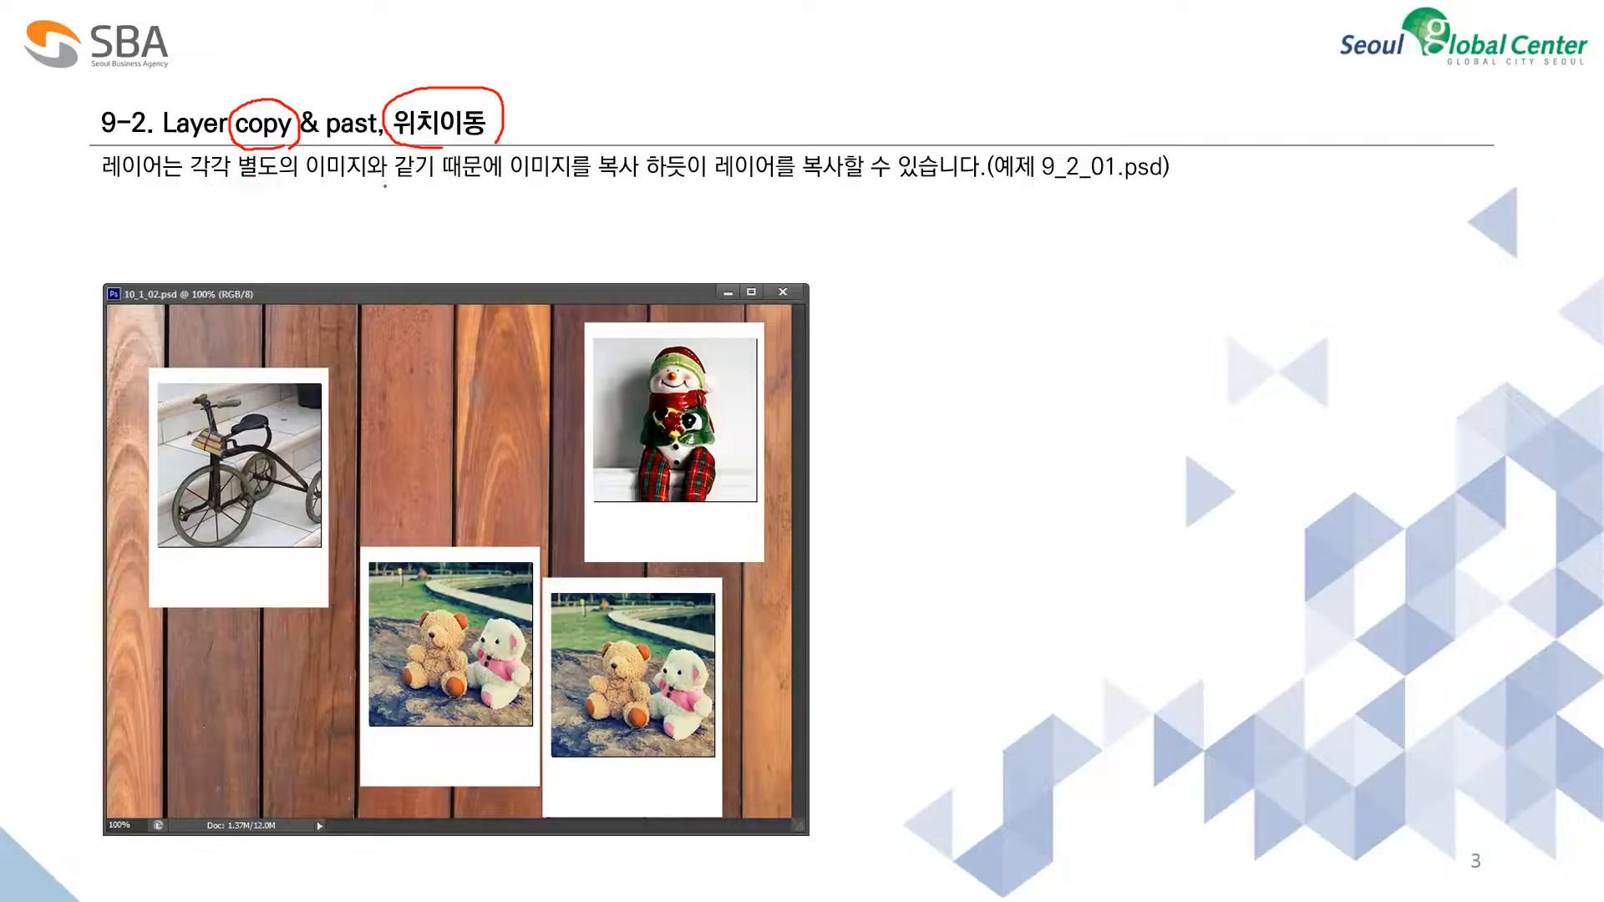
pyautogui.moveTo(520, 189); pyautogui.dragTo(957, 185)
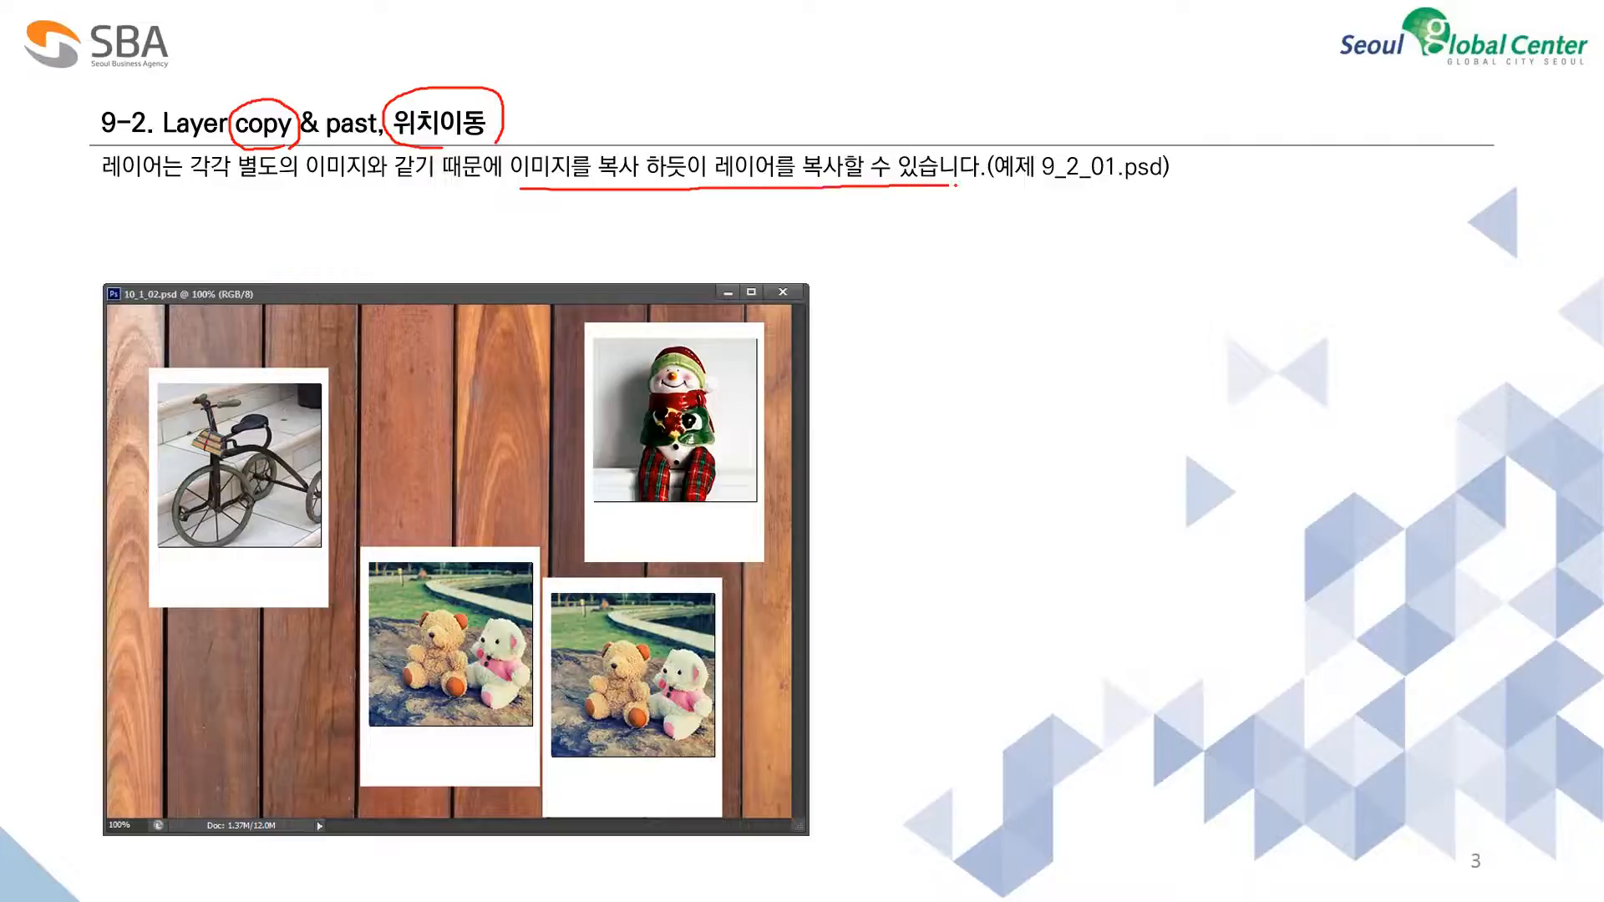
# - Switch to Photoshop and close 9_1_01.psd
pyautogui.hotkey('alt', 'Tab')
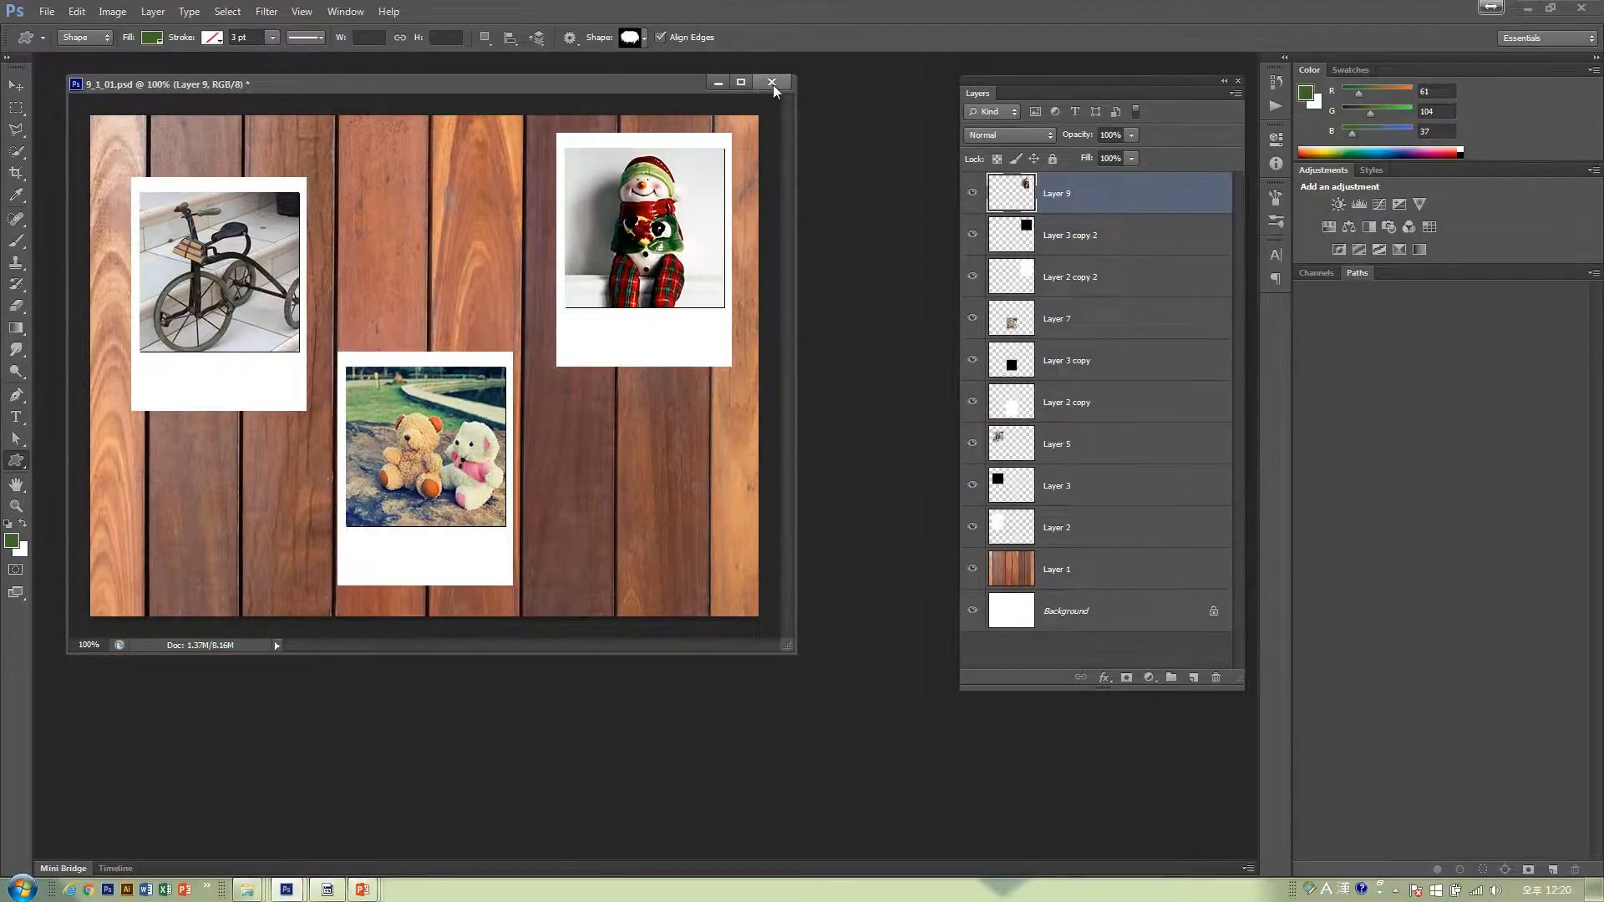
pyautogui.click(772, 83)
pyautogui.click(794, 334)
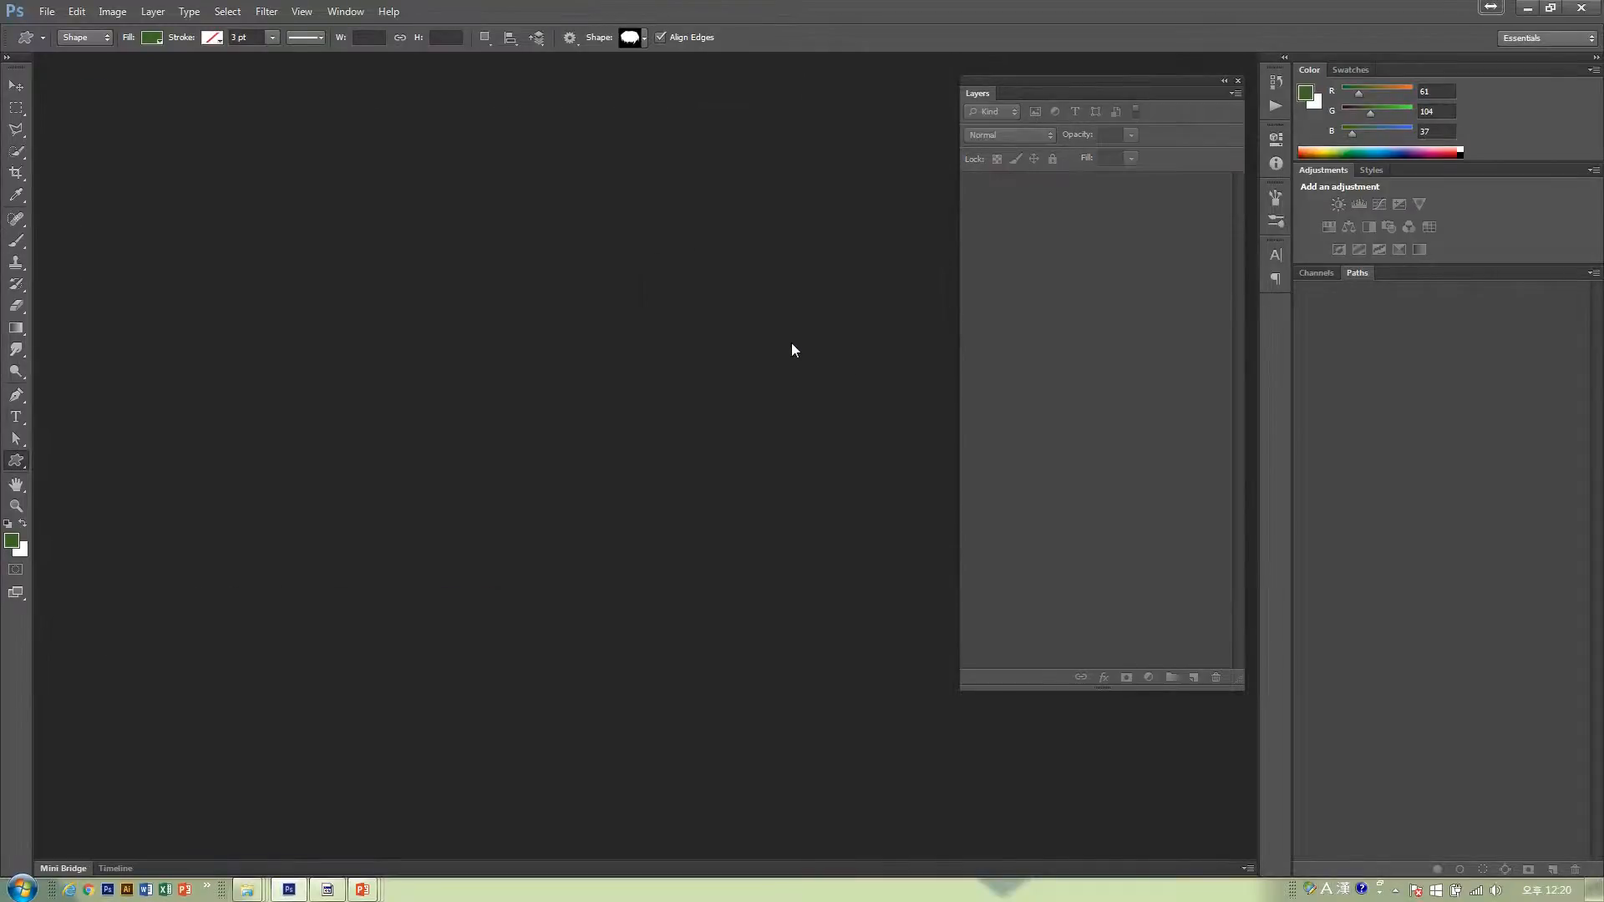
# - Open 9_2_01.psd and arrange it as a smaller floating document window
pyautogui.hotkey('ctrl', 'o')
pyautogui.doubleClick(790, 257)
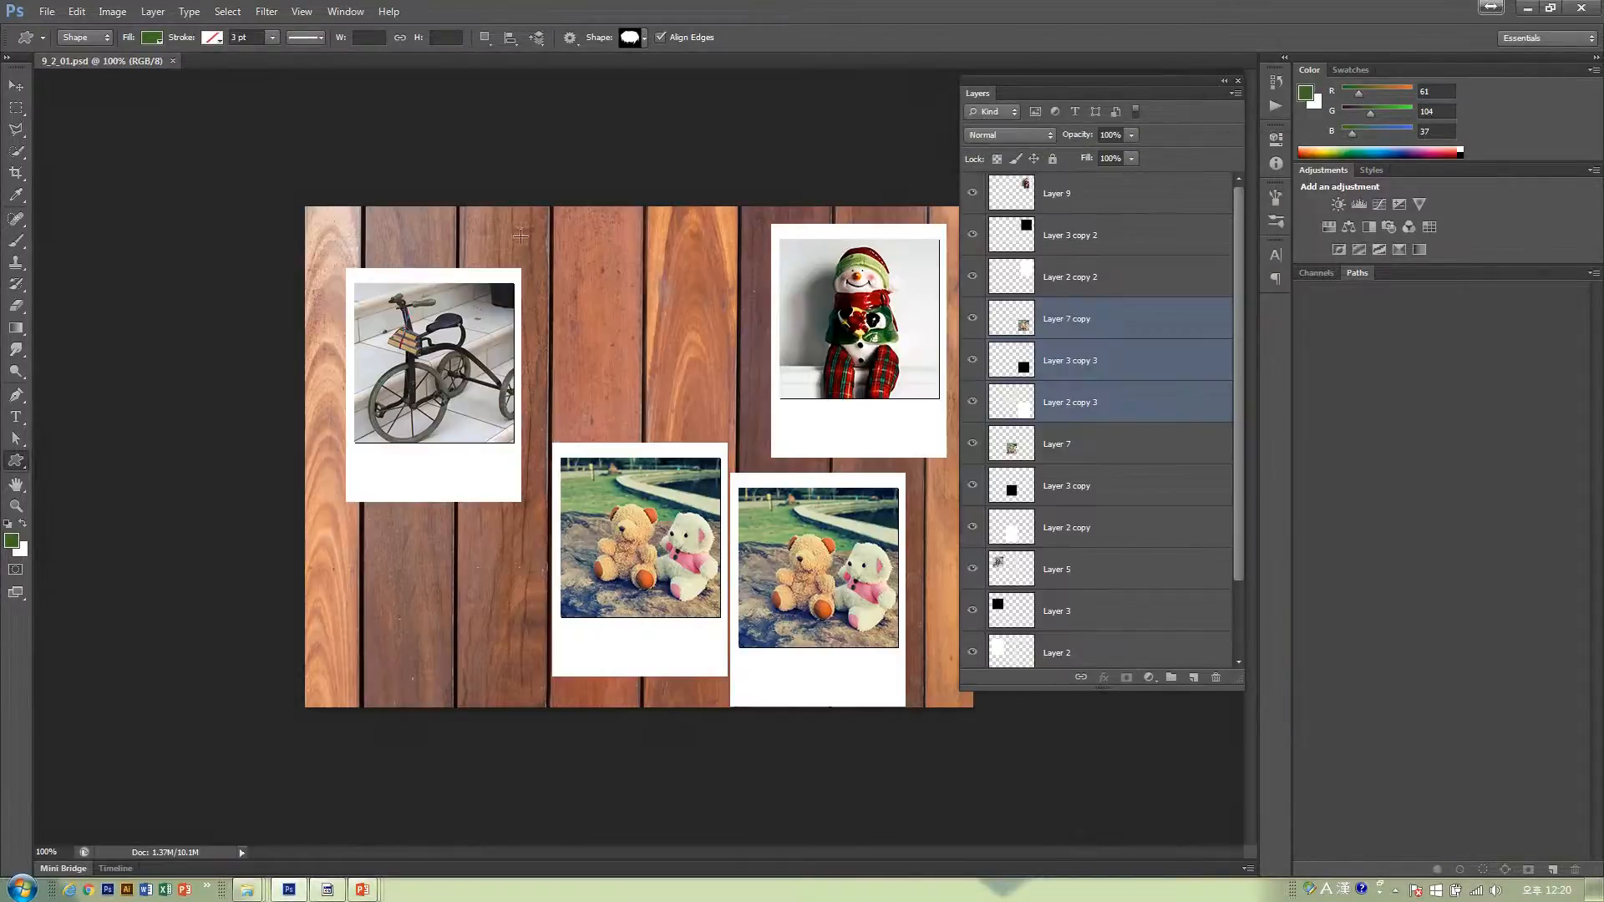
pyautogui.moveTo(148, 62); pyautogui.dragTo(289, 84)
pyautogui.moveTo(767, 610); pyautogui.dragTo(830, 669)
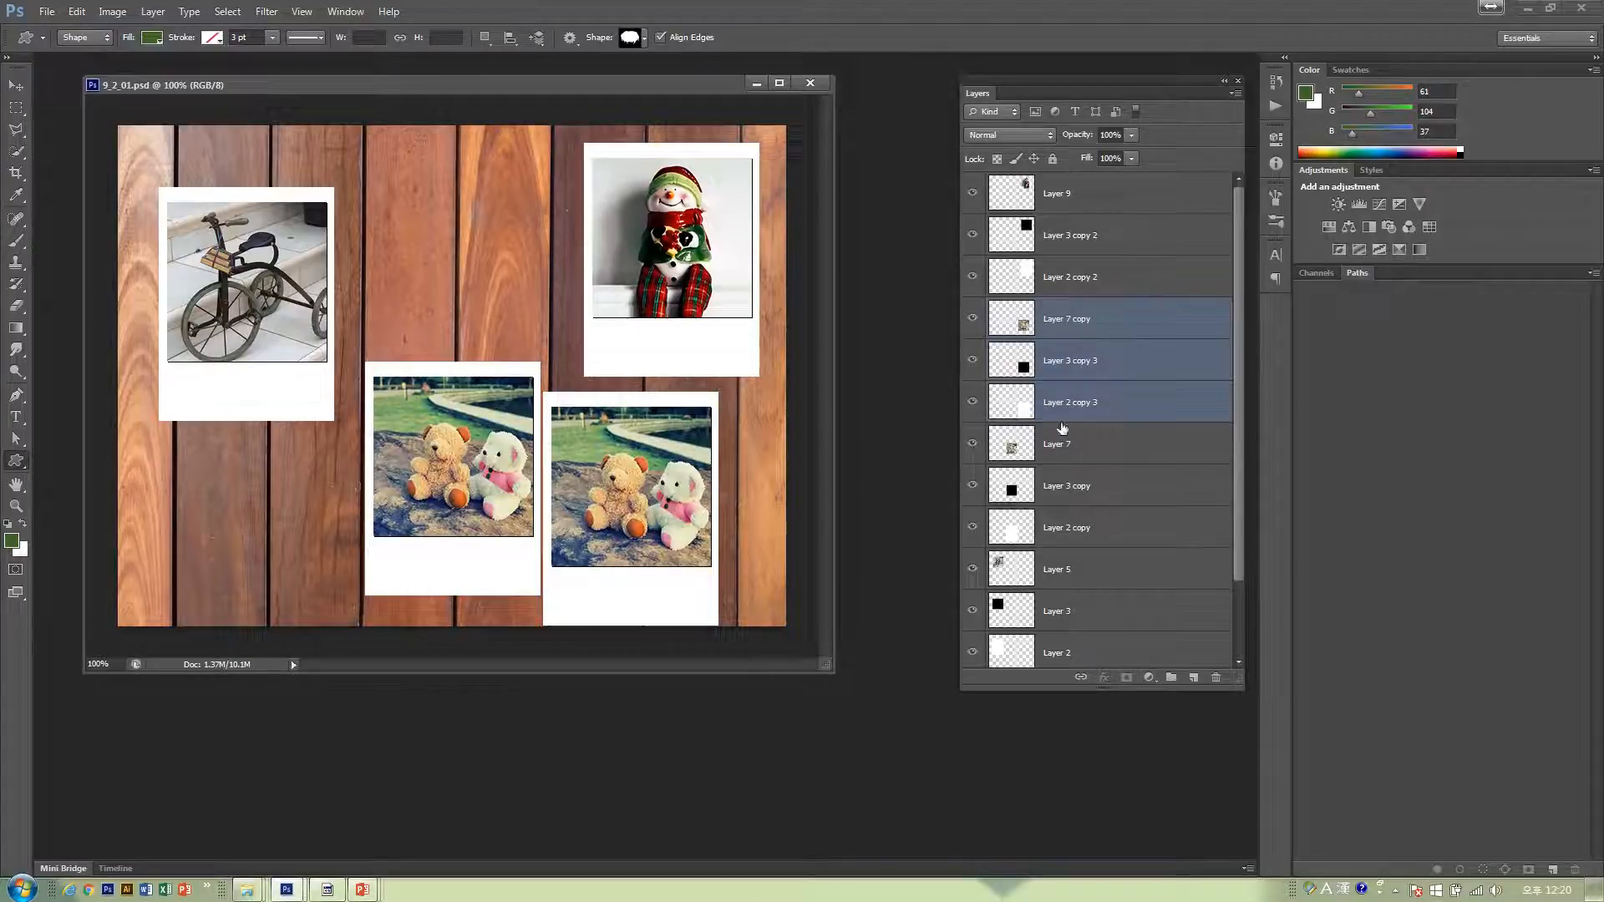
# - Delete Layer 7 copy, Layer 3 copy 3 and Layer 2 copy 3, which form the second teddy bear photo
pyautogui.click(1086, 329)
pyautogui.keyDown('shift'); pyautogui.click(1083, 407); pyautogui.keyUp('shift')
pyautogui.press('Delete')
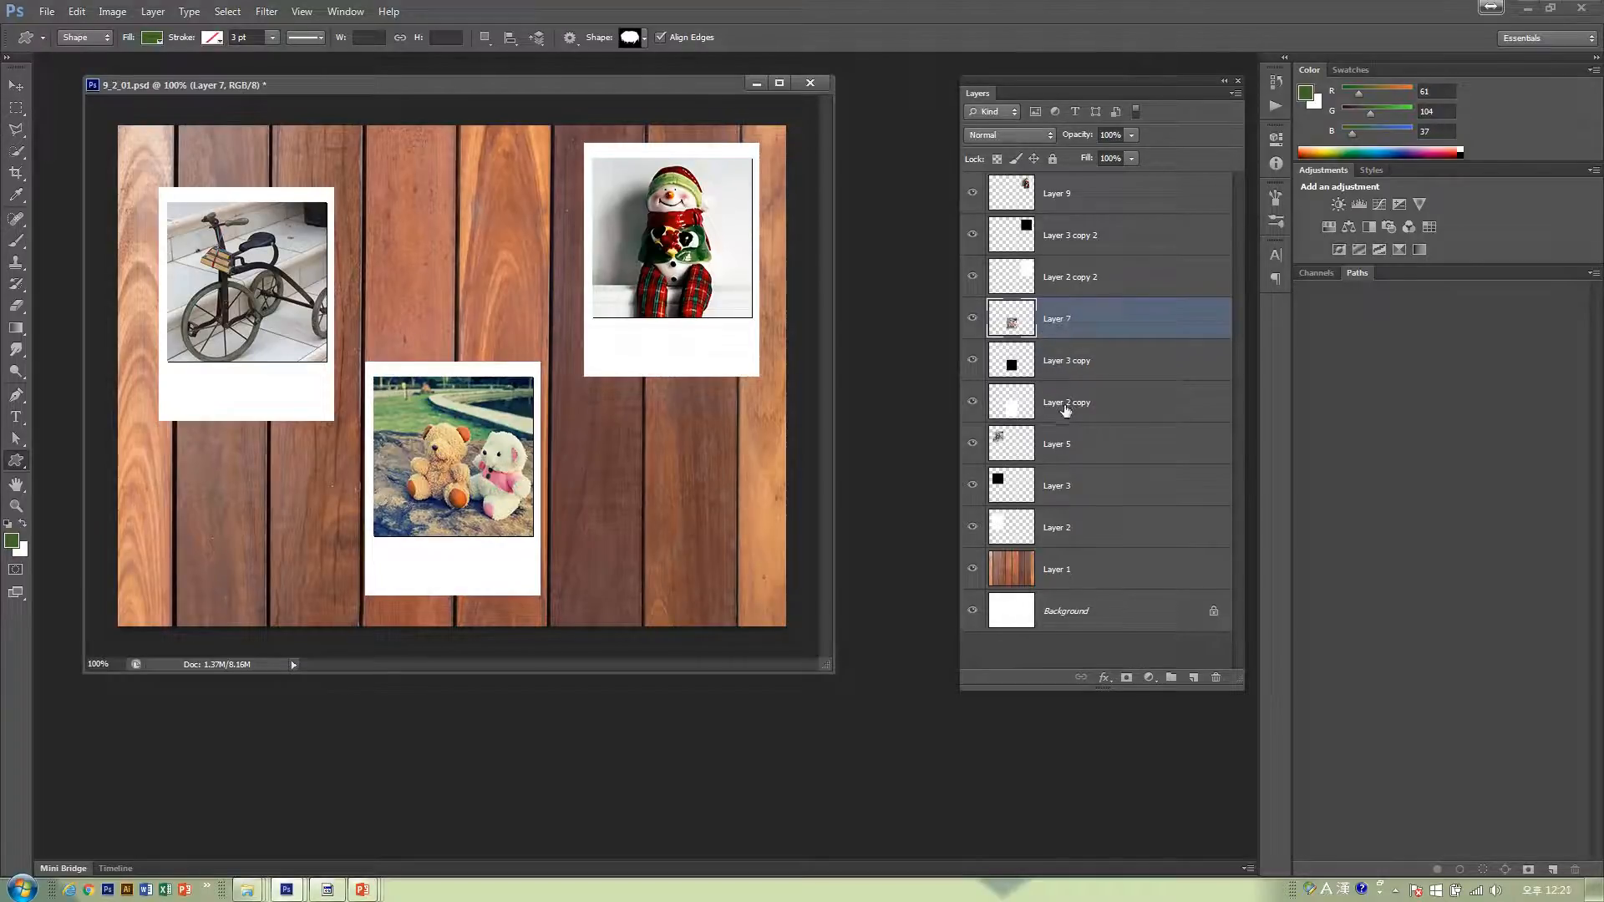
# - Hide and reshow Layer 7, Layer 3 copy and Layer 2 copy to examine the parts of the teddy bear photo
pyautogui.click(971, 319)
pyautogui.click(972, 360)
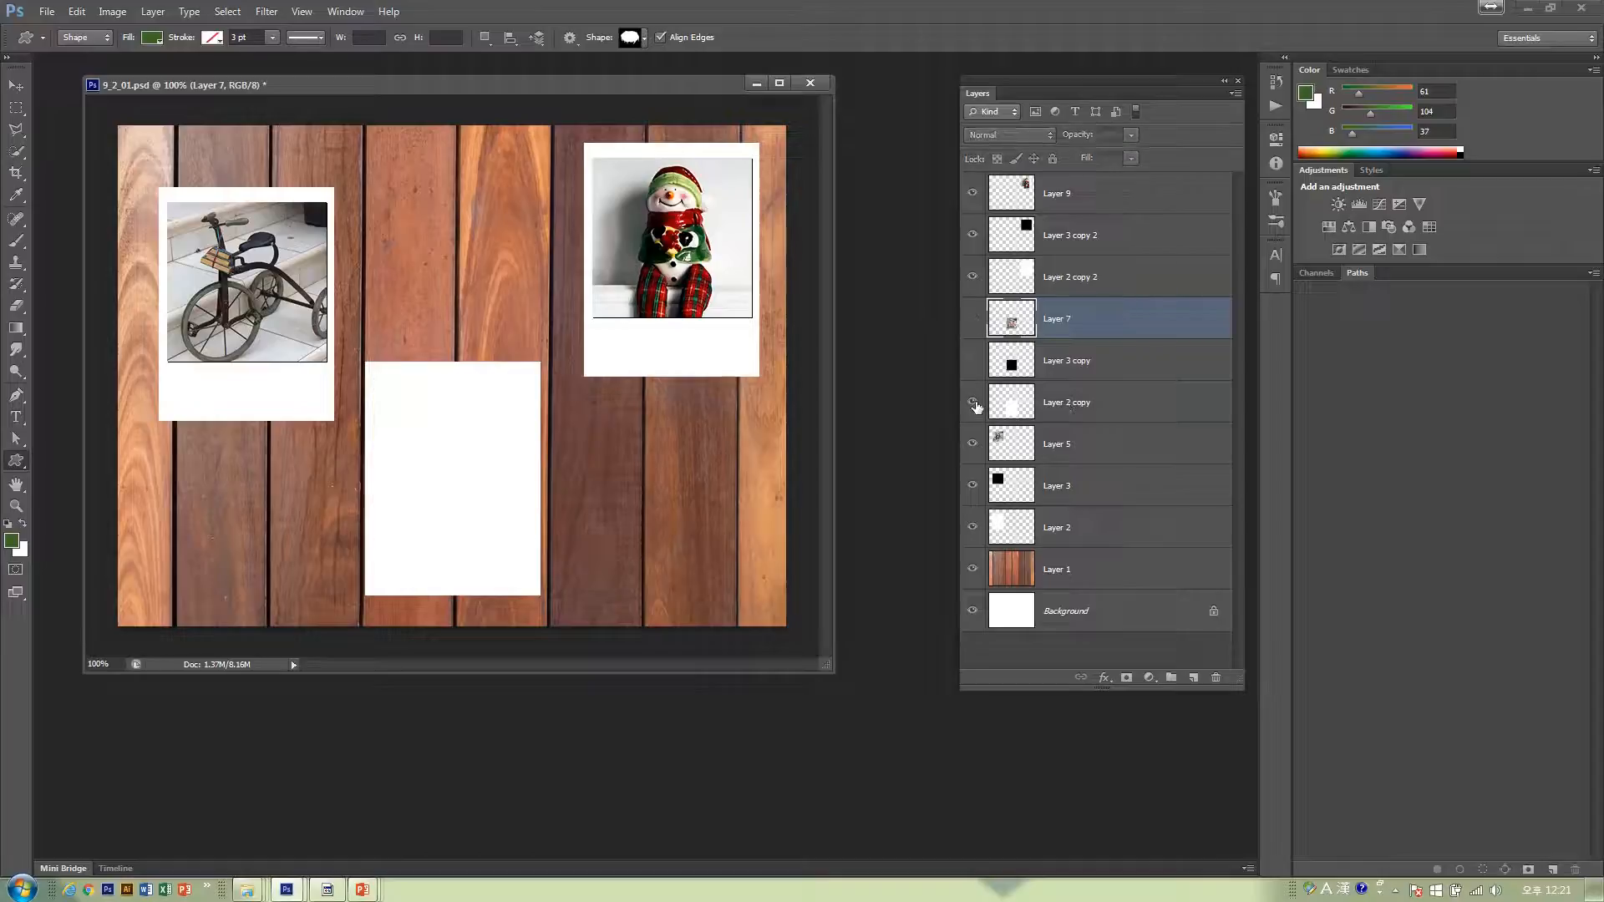
pyautogui.click(972, 402)
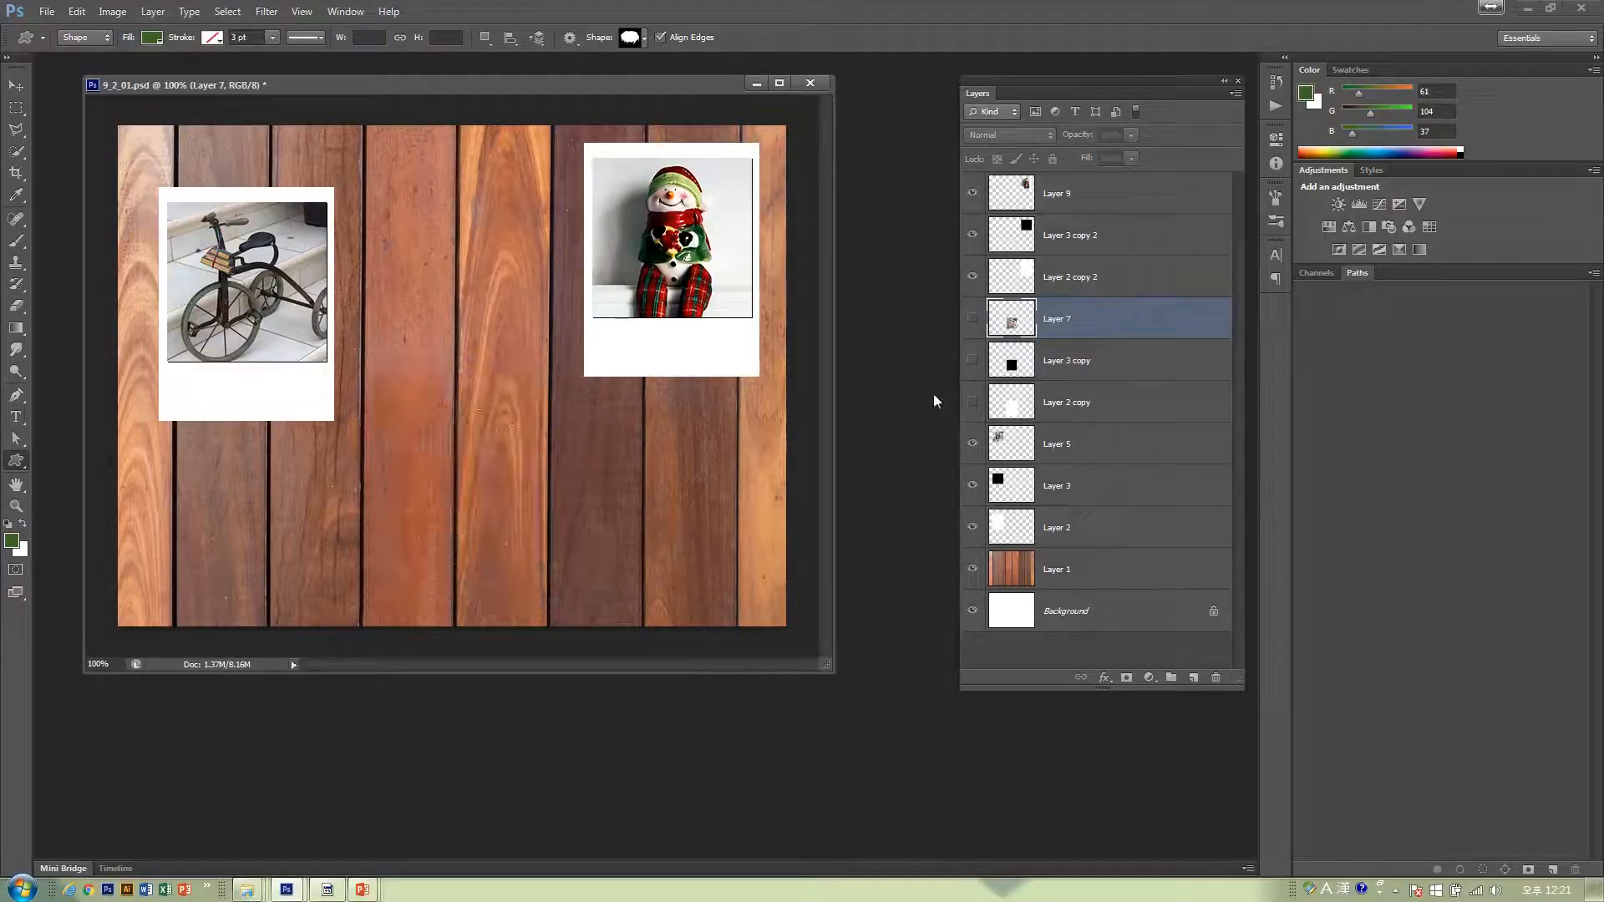
pyautogui.moveTo(972, 319); pyautogui.dragTo(972, 406)
pyautogui.click(972, 319)
pyautogui.click(972, 319)
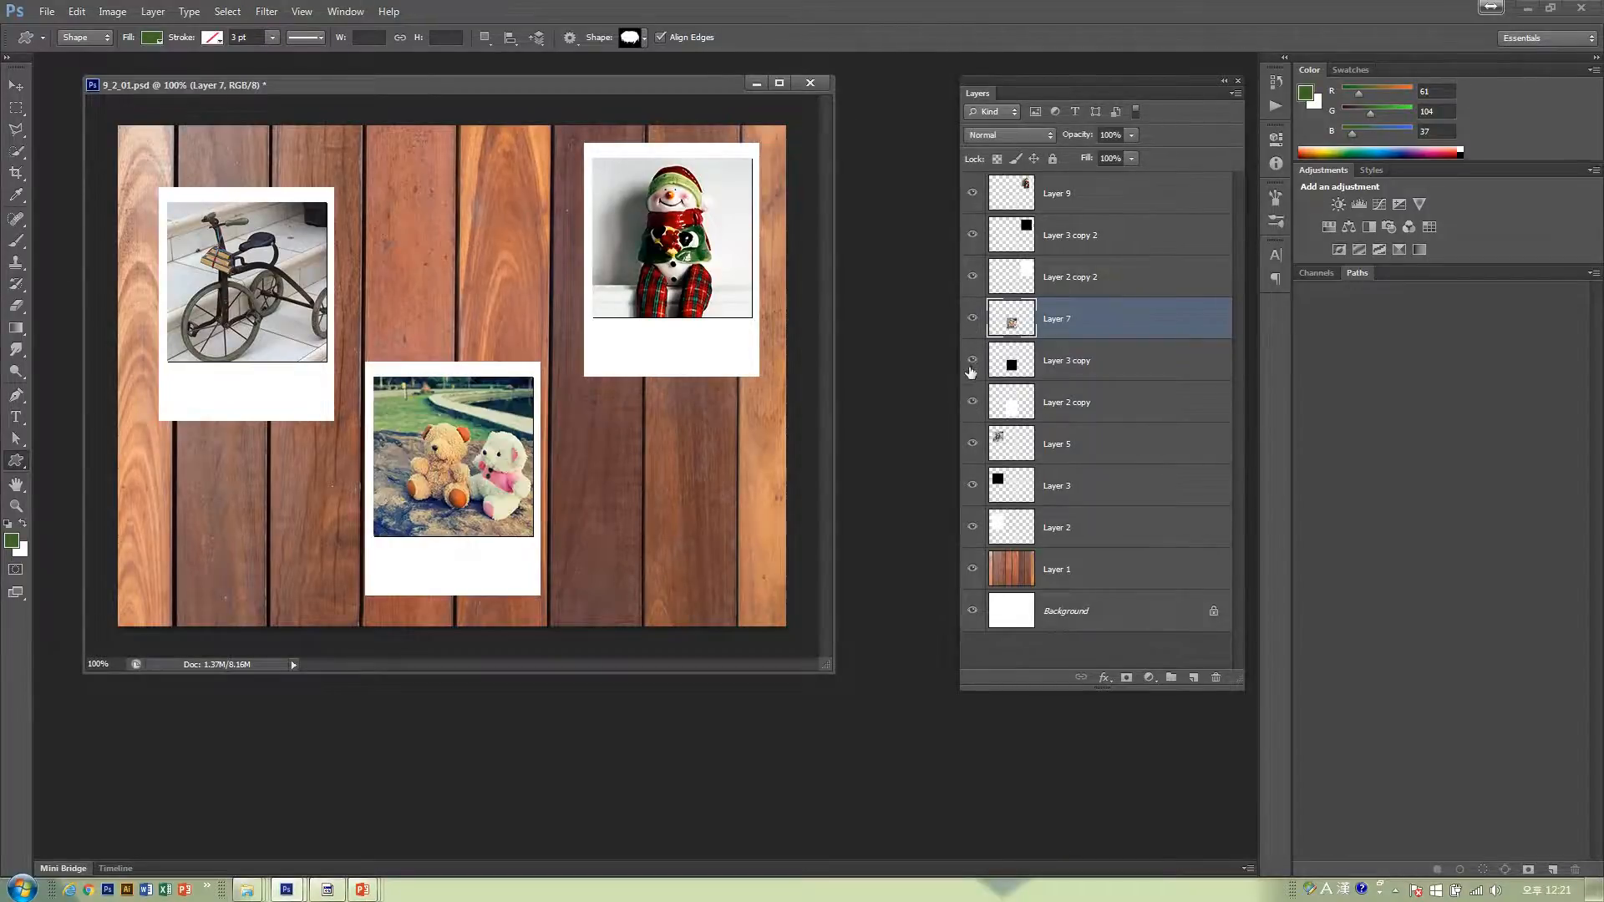
# - Add seven new empty layers above Layer 9
pyautogui.moveTo(959, 367); pyautogui.dragTo(863, 371)
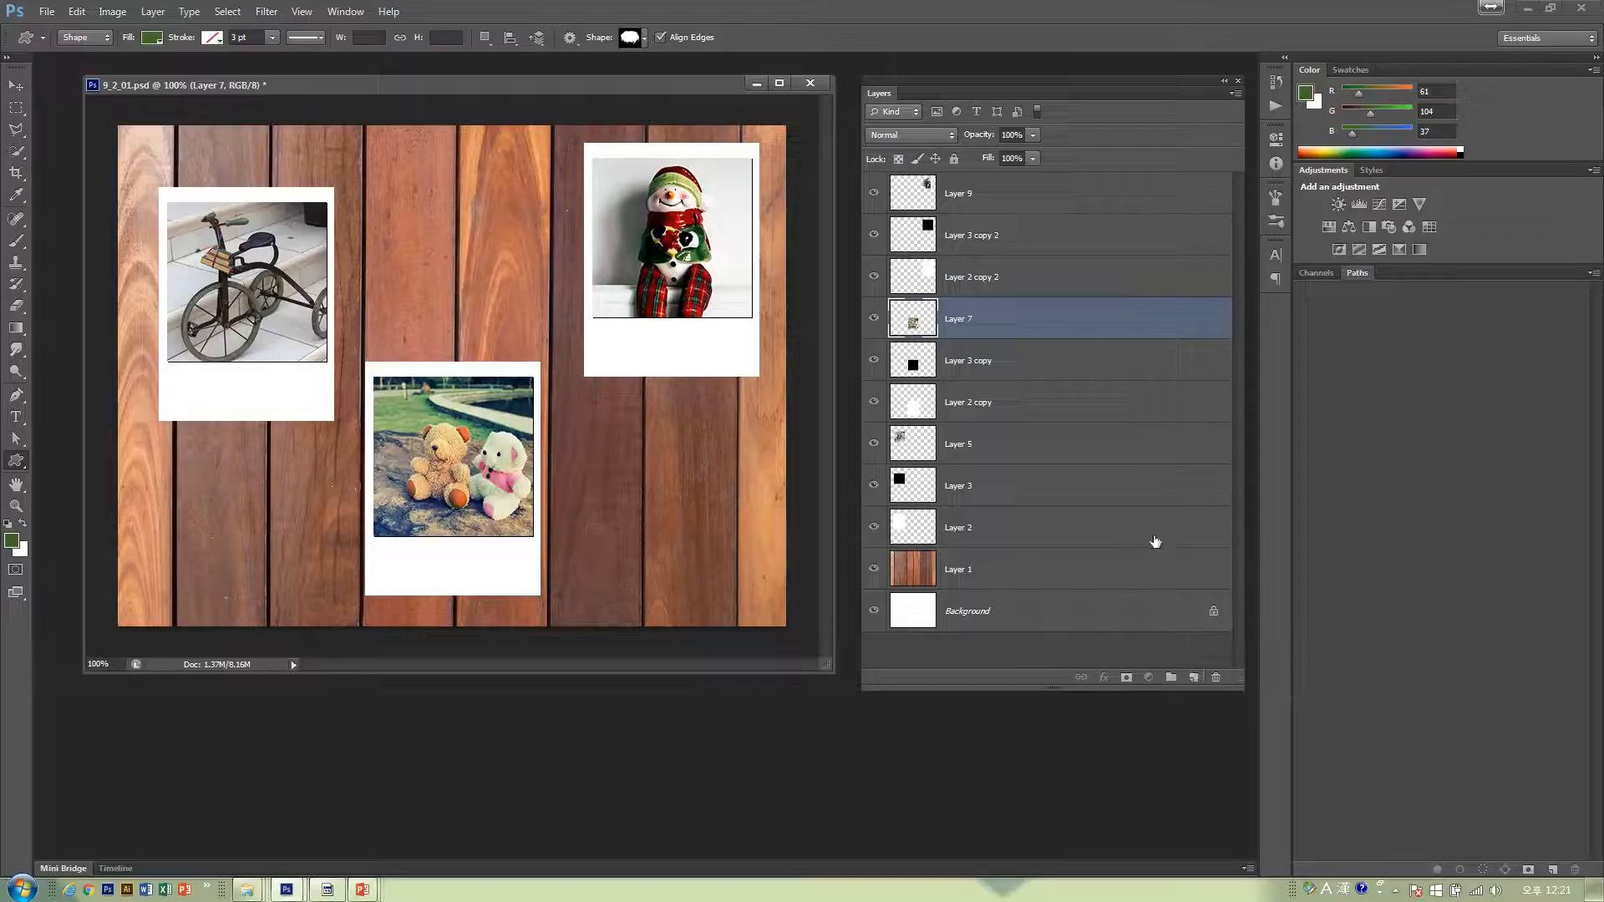
pyautogui.click(1094, 206)
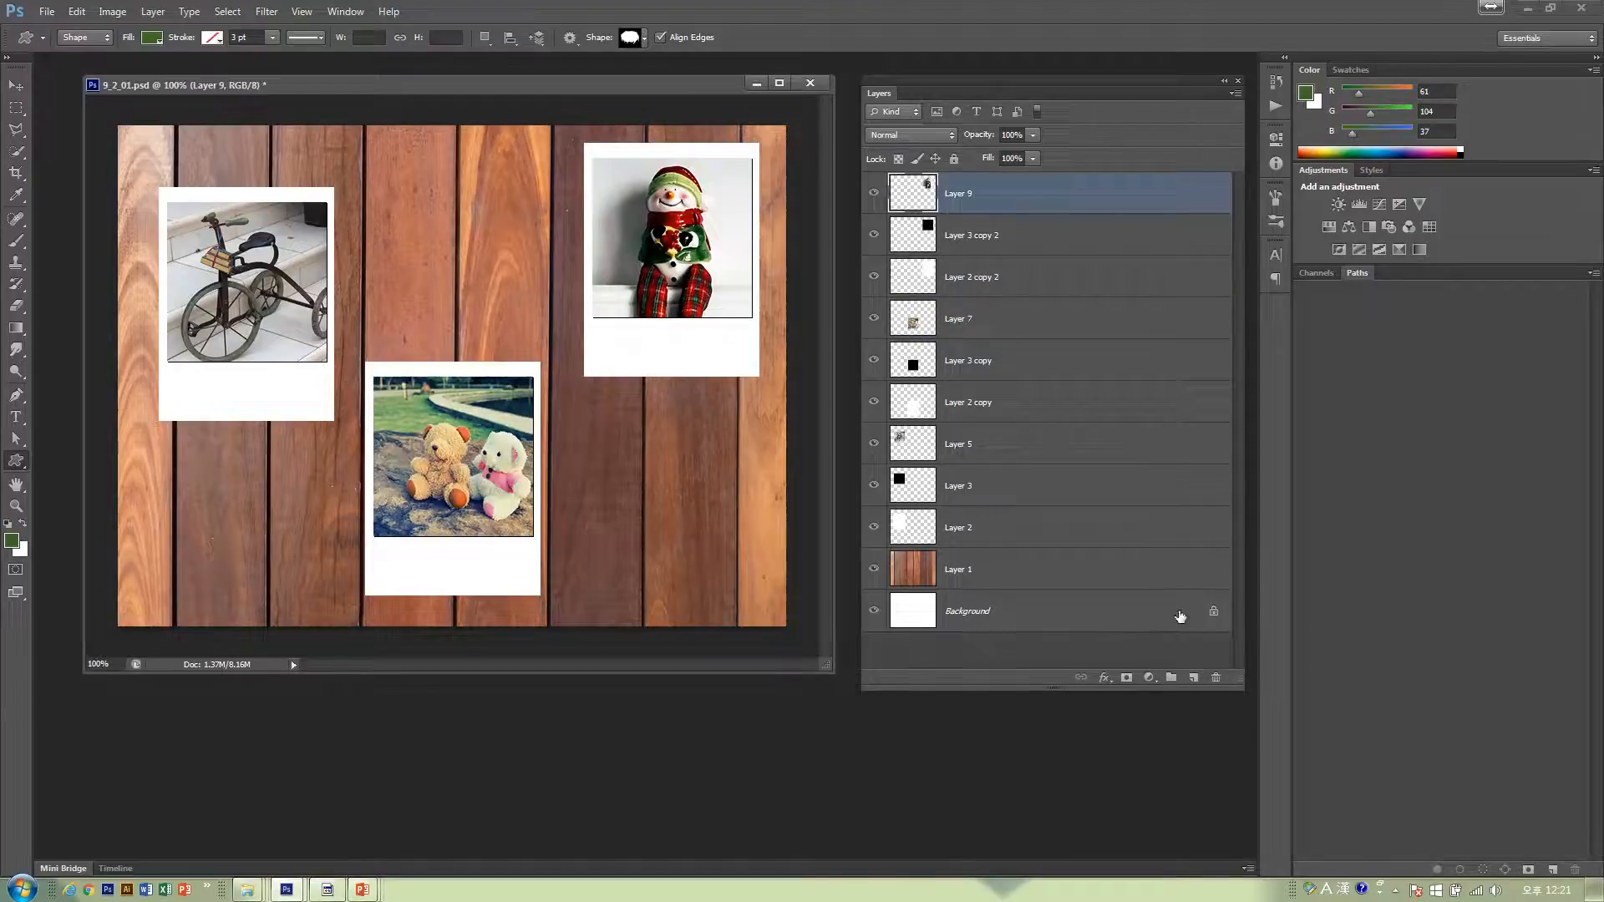
pyautogui.click(1193, 678)
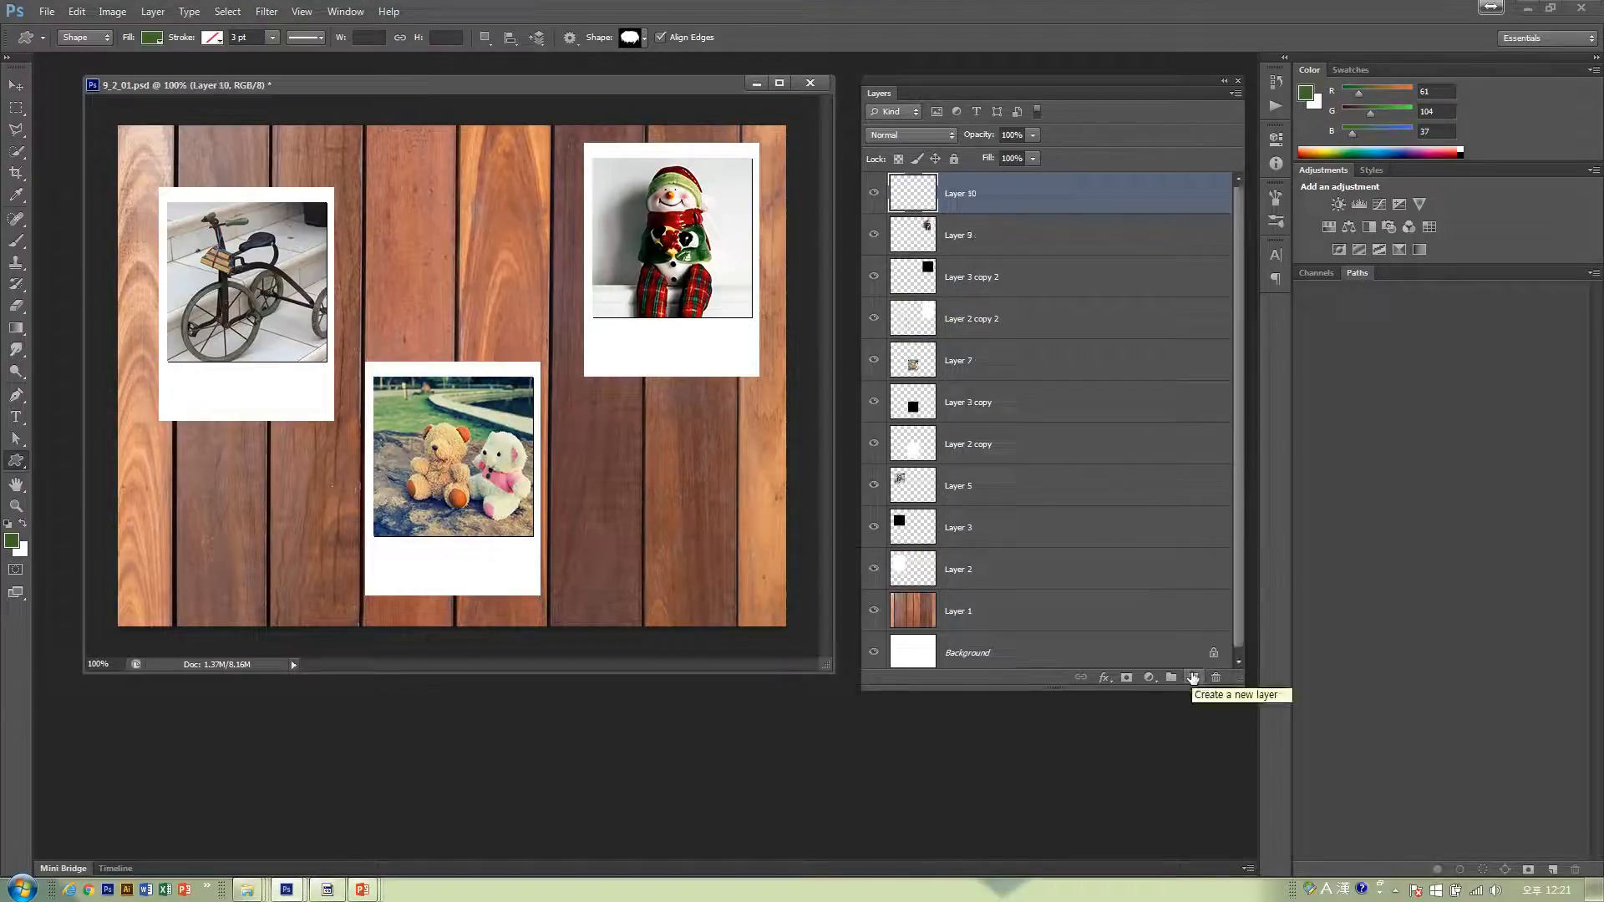
pyautogui.click(1194, 678)
pyautogui.click(1193, 677)
pyautogui.click(1193, 678)
pyautogui.click(1194, 677)
pyautogui.click(1193, 677)
pyautogui.click(1193, 678)
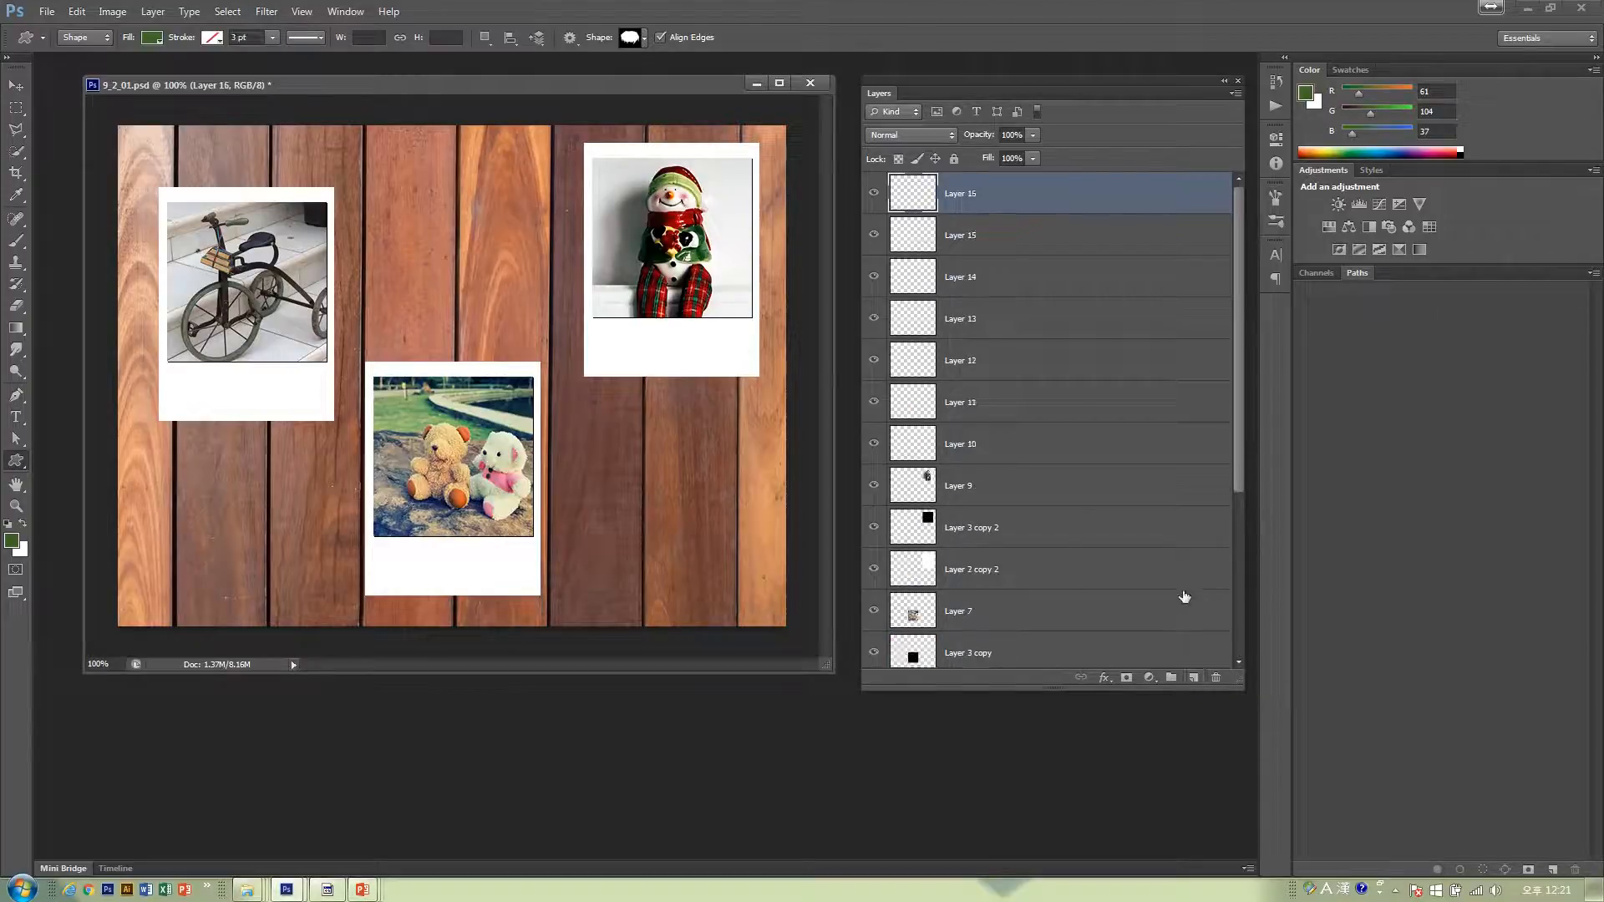
# - Select the new empty layers in turn, from Layer 10 up to Layer 16, to review them
pyautogui.click(1010, 451)
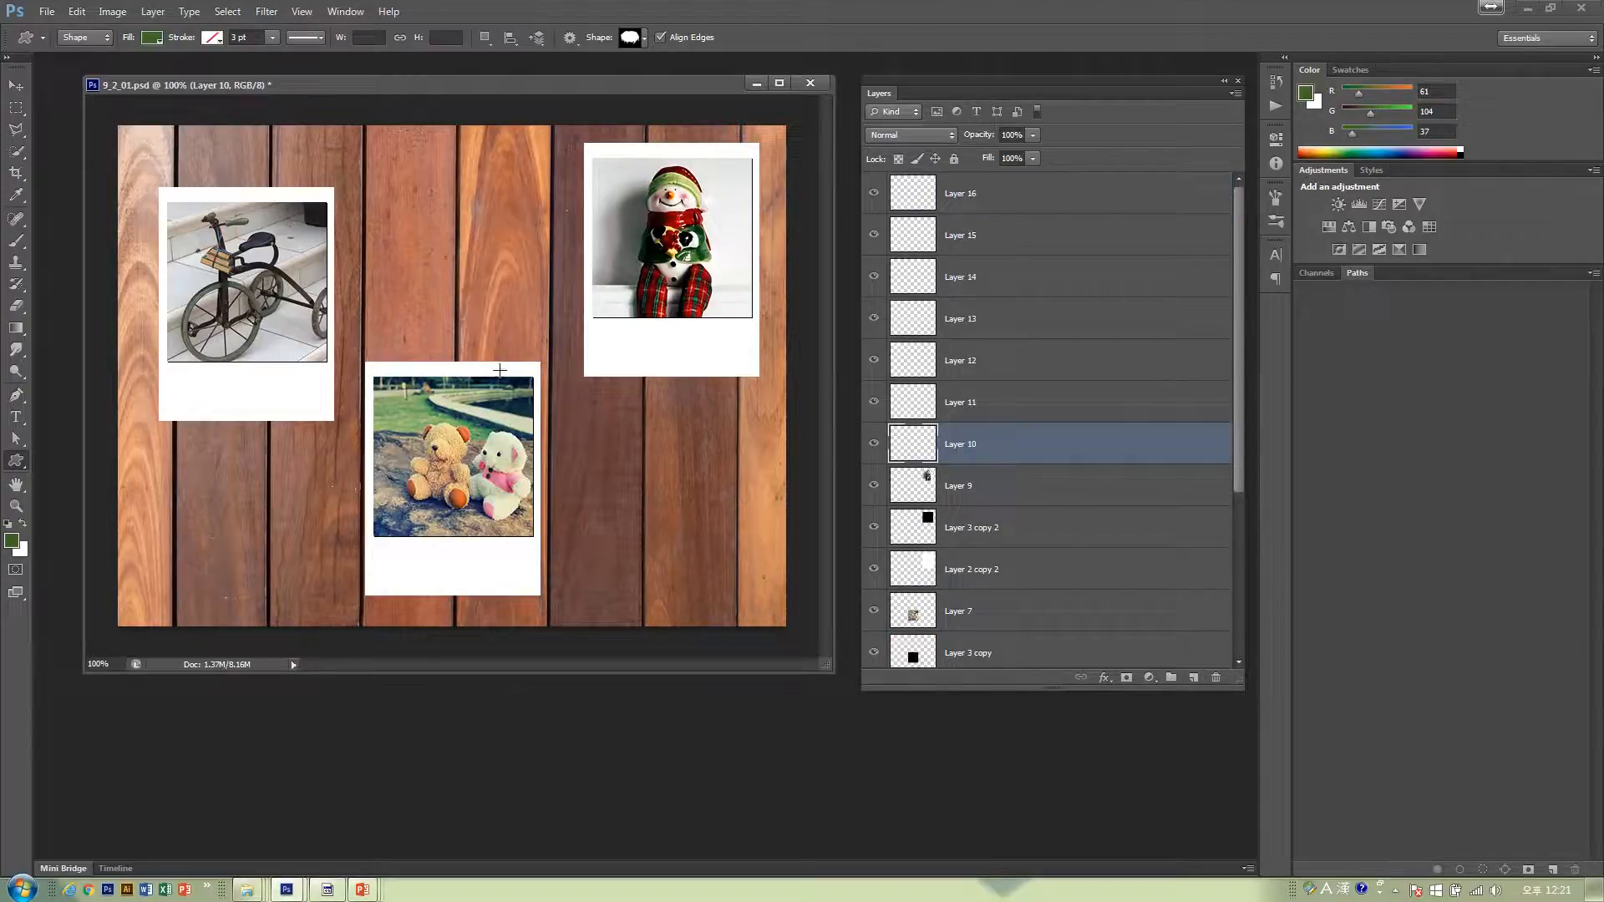
pyautogui.click(970, 401)
pyautogui.click(990, 361)
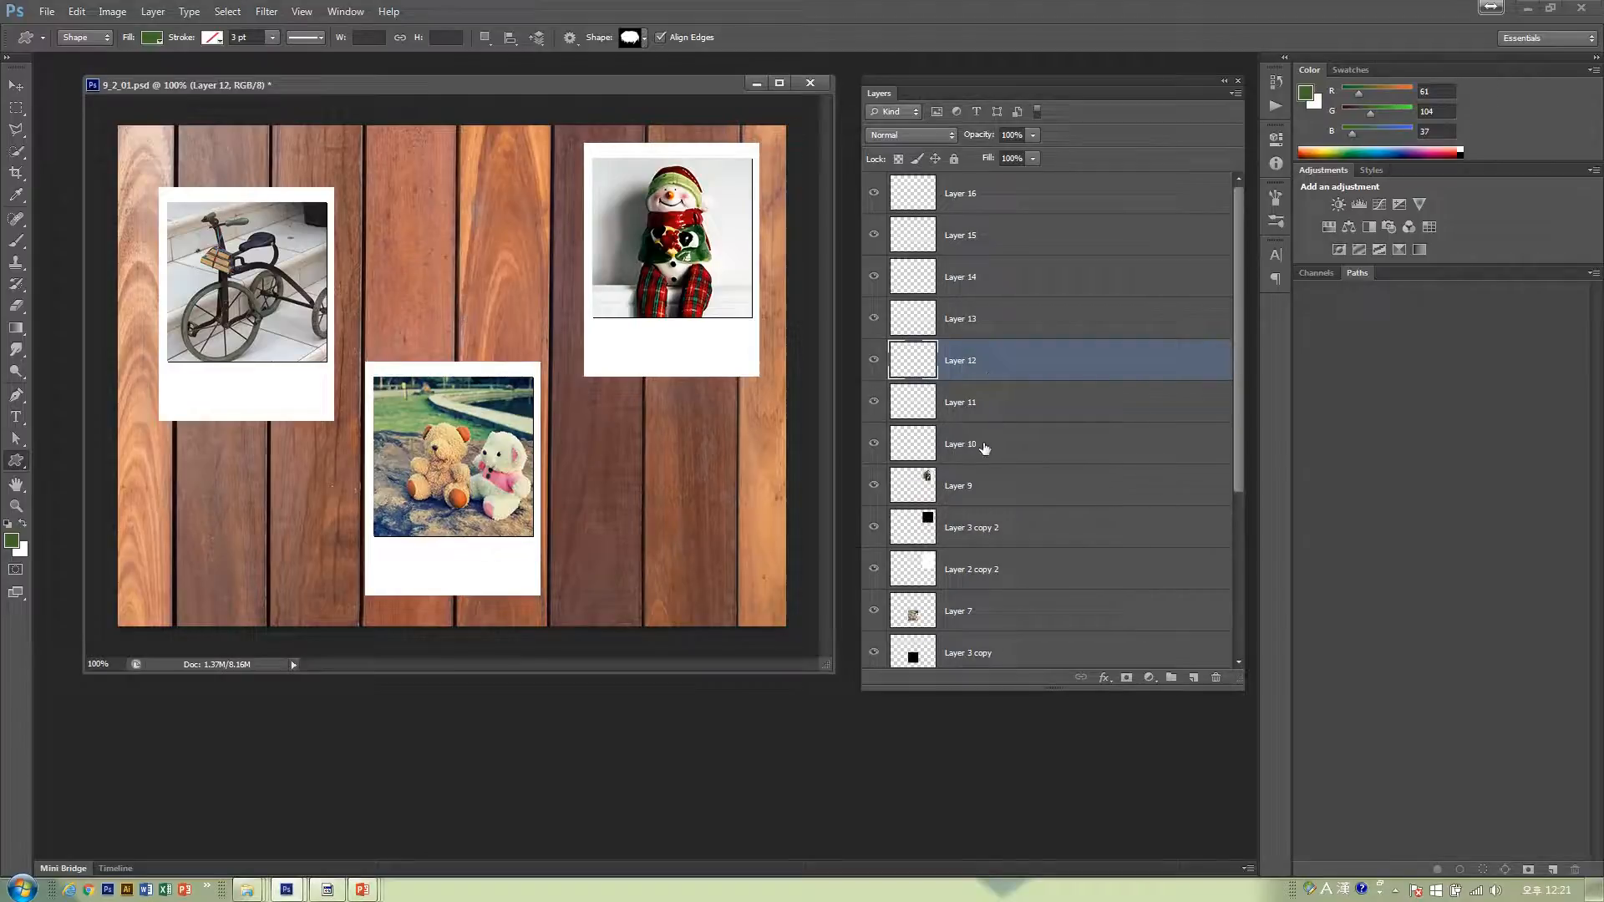
pyautogui.click(984, 414)
pyautogui.click(986, 351)
pyautogui.click(986, 309)
pyautogui.click(986, 276)
pyautogui.click(986, 238)
pyautogui.click(999, 201)
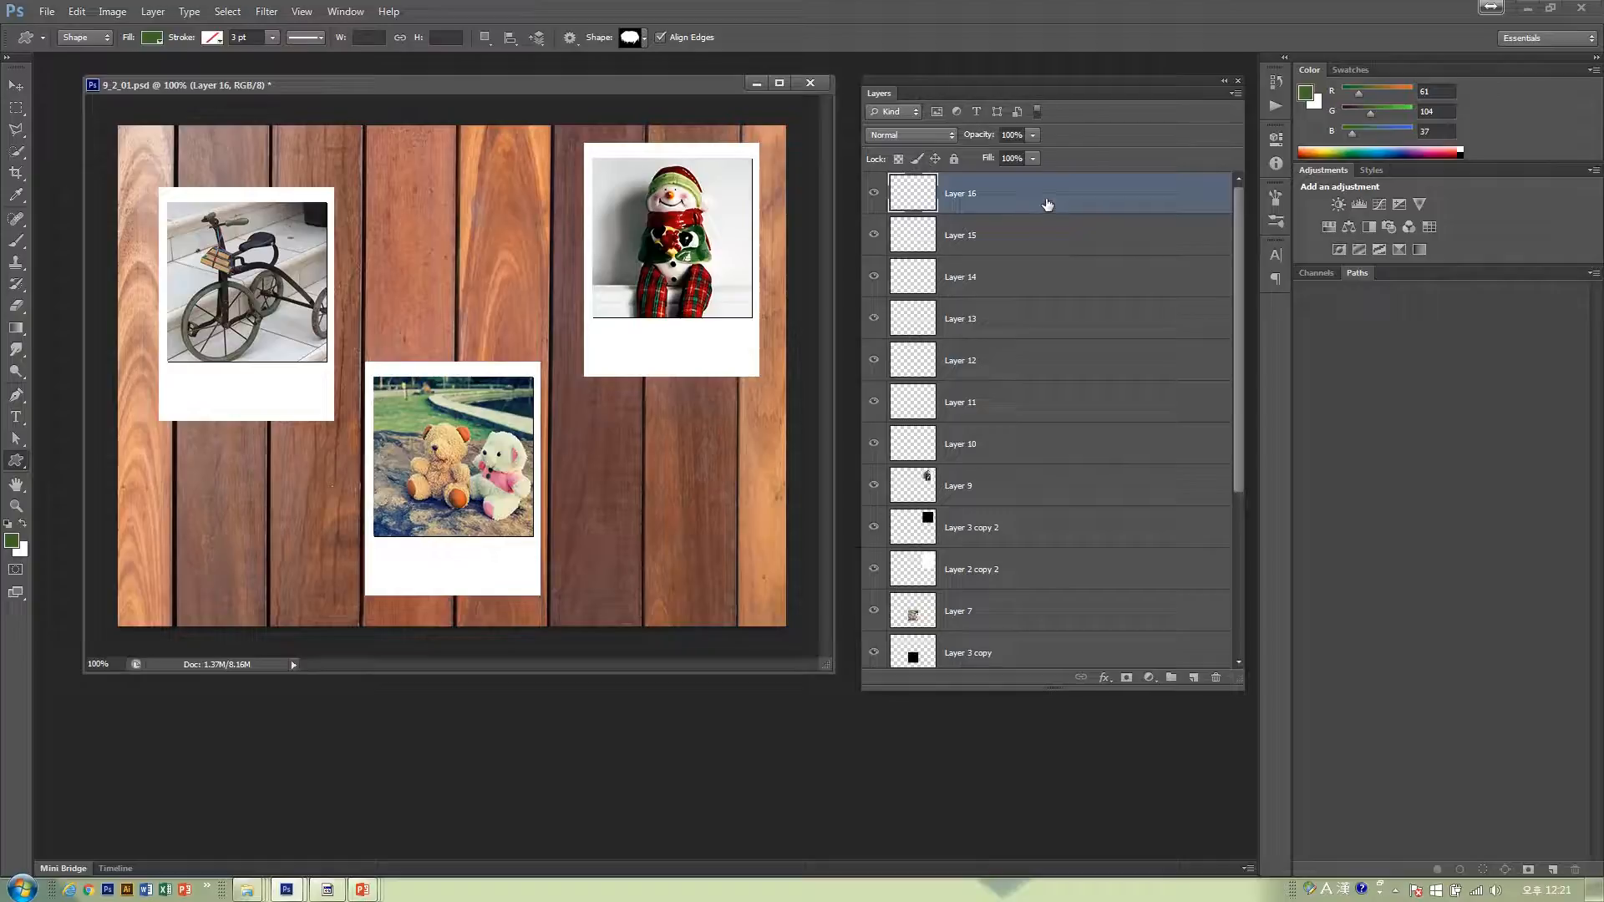
# - Delete the seven empty layers from Layer 16 down to Layer 10
pyautogui.moveTo(1048, 204); pyautogui.dragTo(1195, 665)
pyautogui.click(1090, 197)
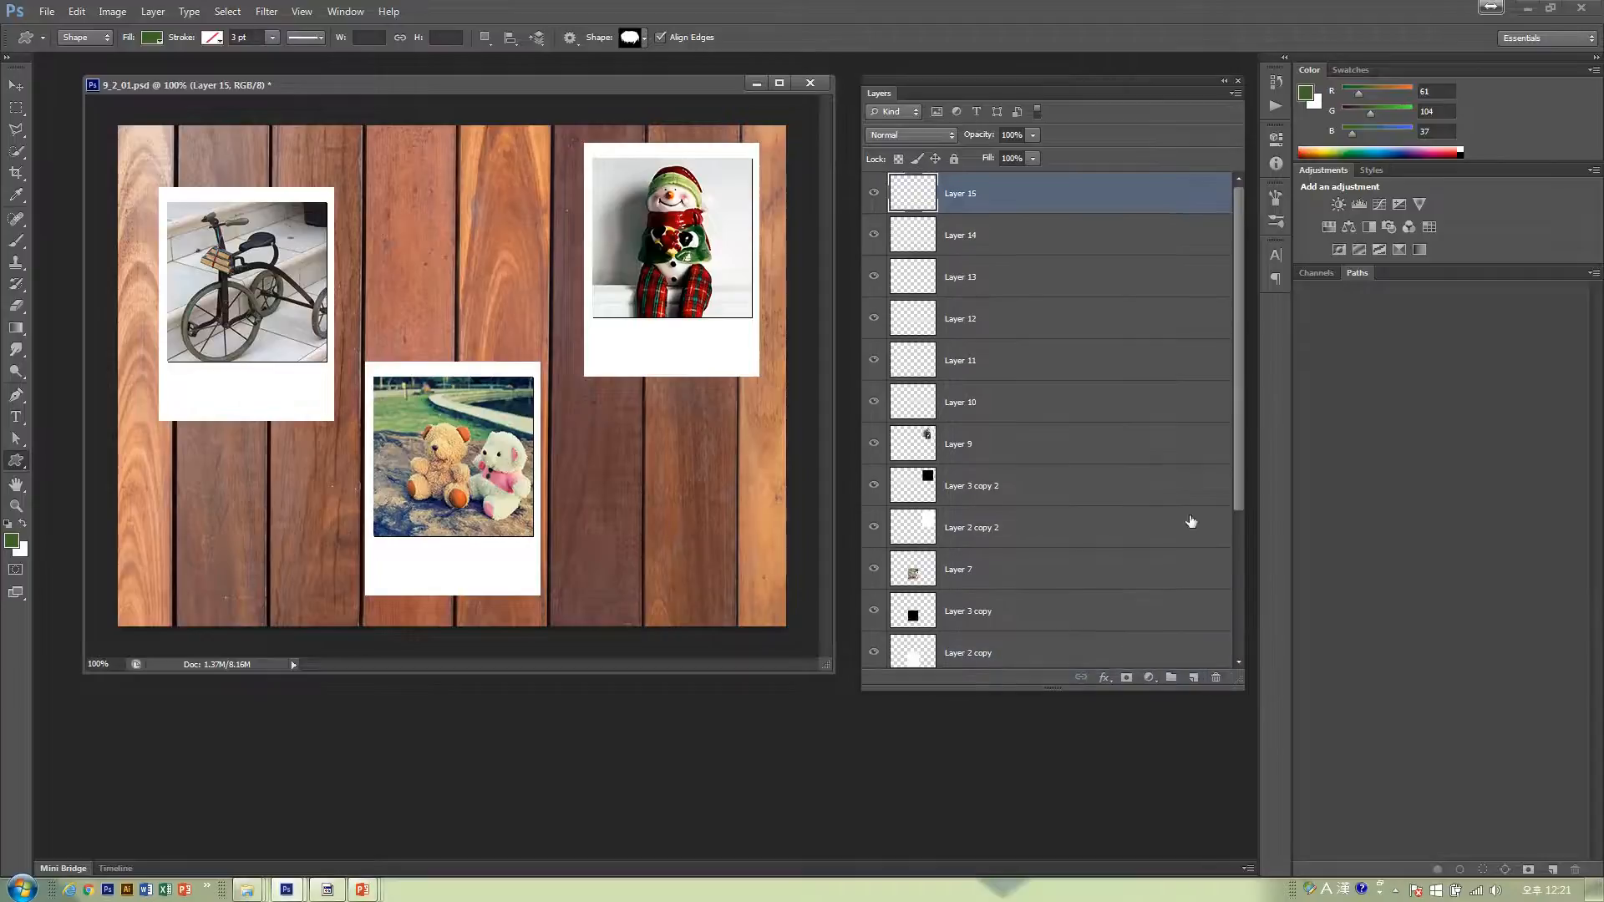
pyautogui.moveTo(1090, 197); pyautogui.dragTo(1217, 677)
pyautogui.press('Delete')
pyautogui.press('Delete')
pyautogui.press('Delete')
pyautogui.press('Delete')
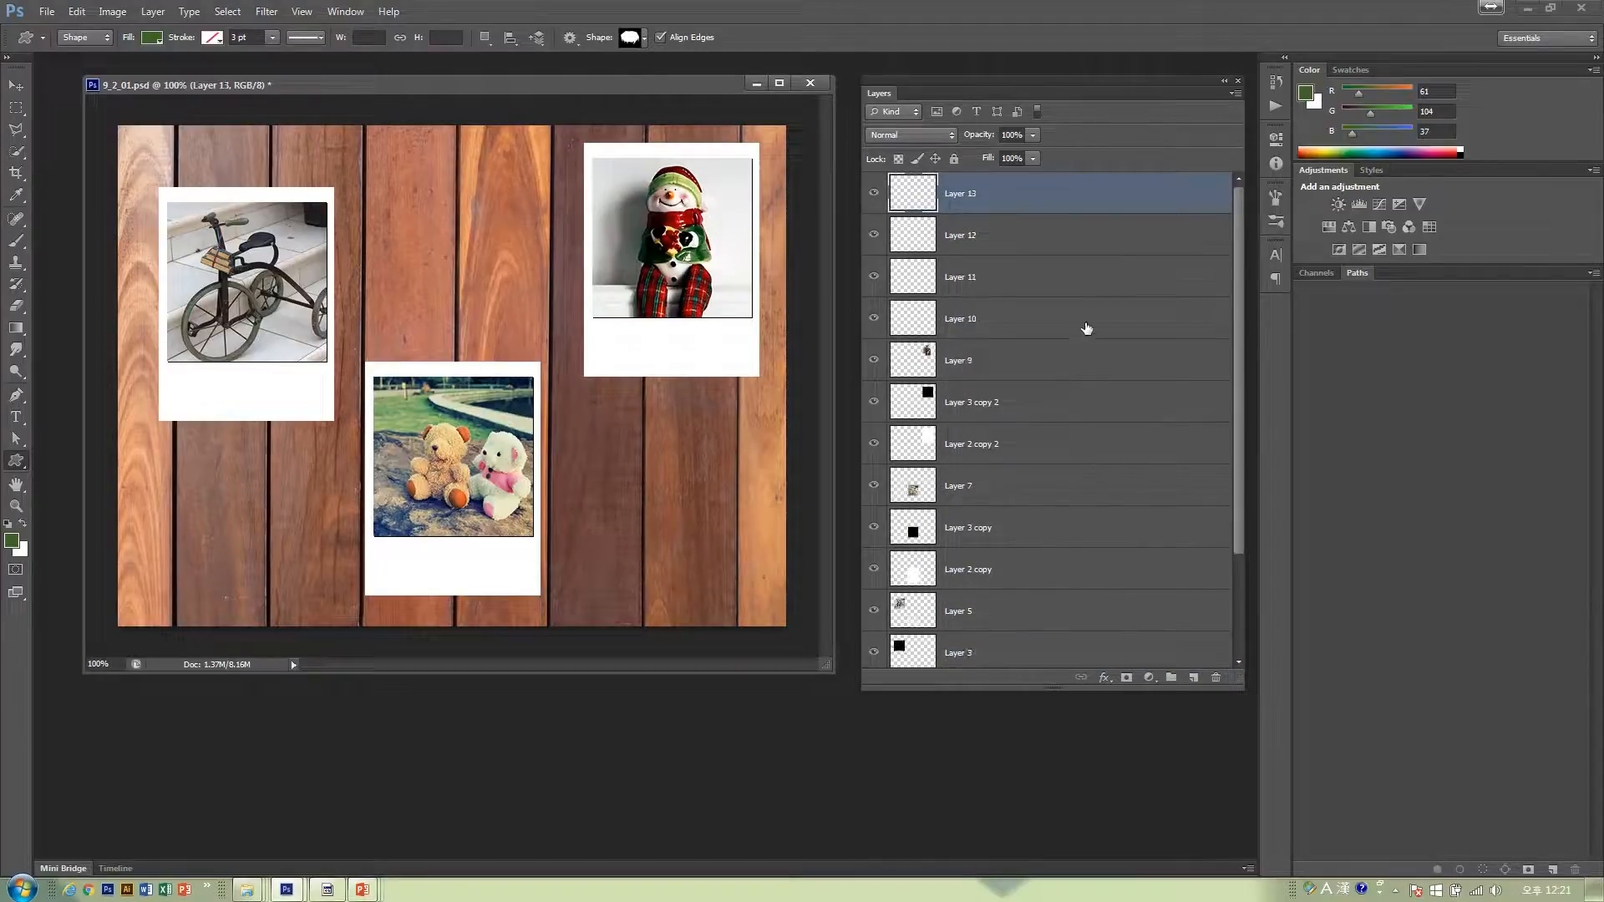
pyautogui.press('Delete')
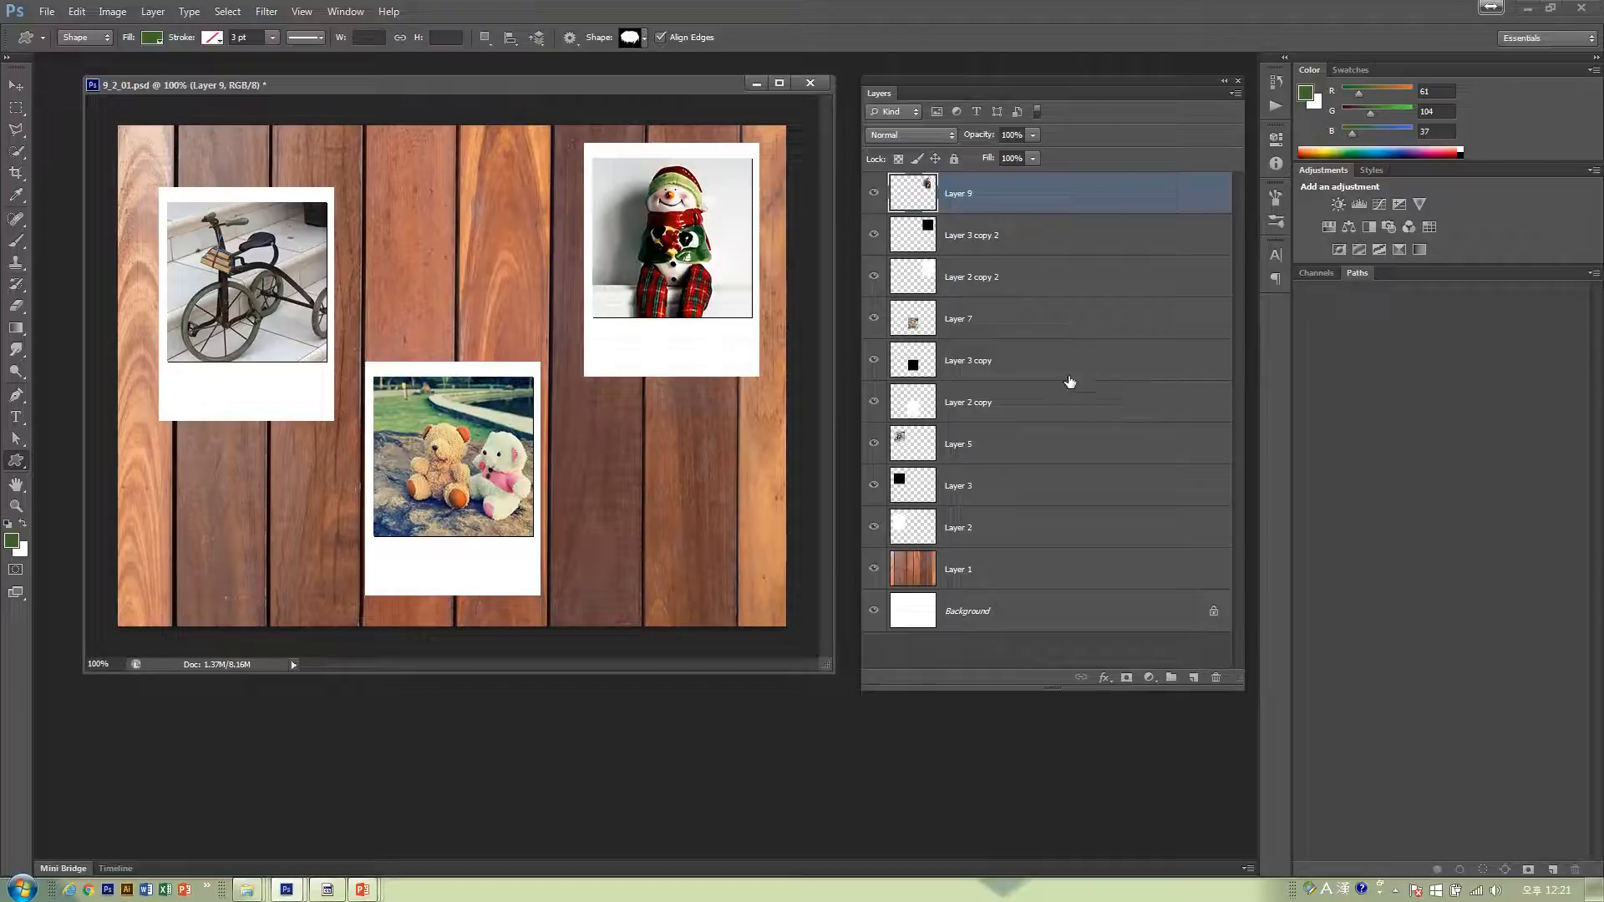
# - Duplicate Layer 7, the teddy bear picture, in the layer stack
pyautogui.click(1036, 334)
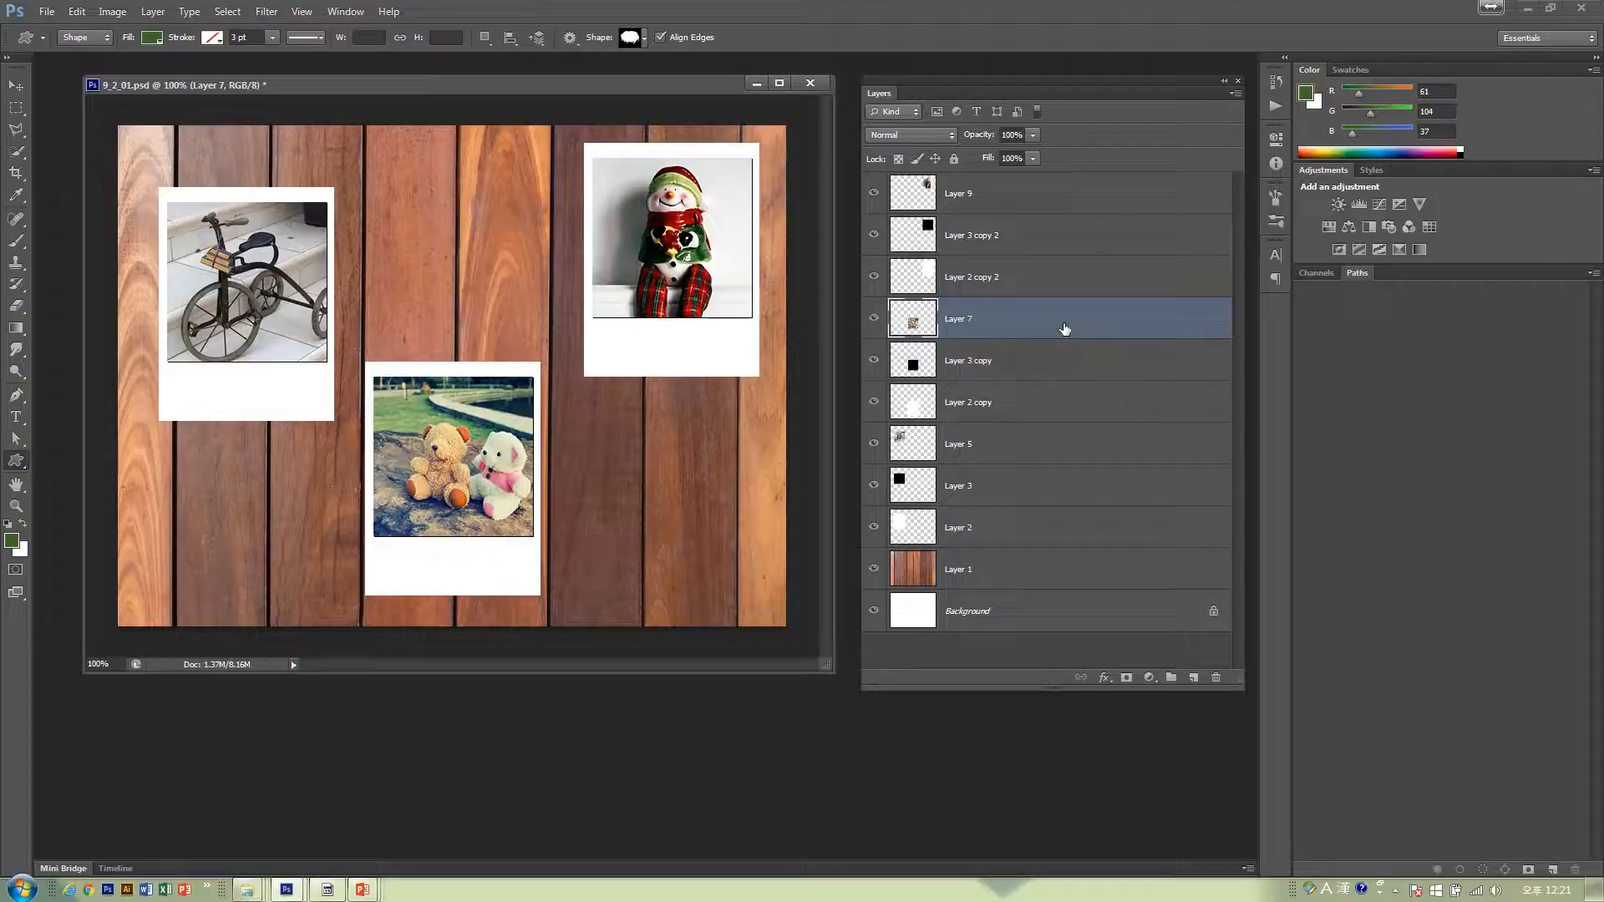
pyautogui.click(1194, 678)
pyautogui.hotkey('ctrl', 'z')
pyautogui.moveTo(1065, 330); pyautogui.dragTo(1195, 675)
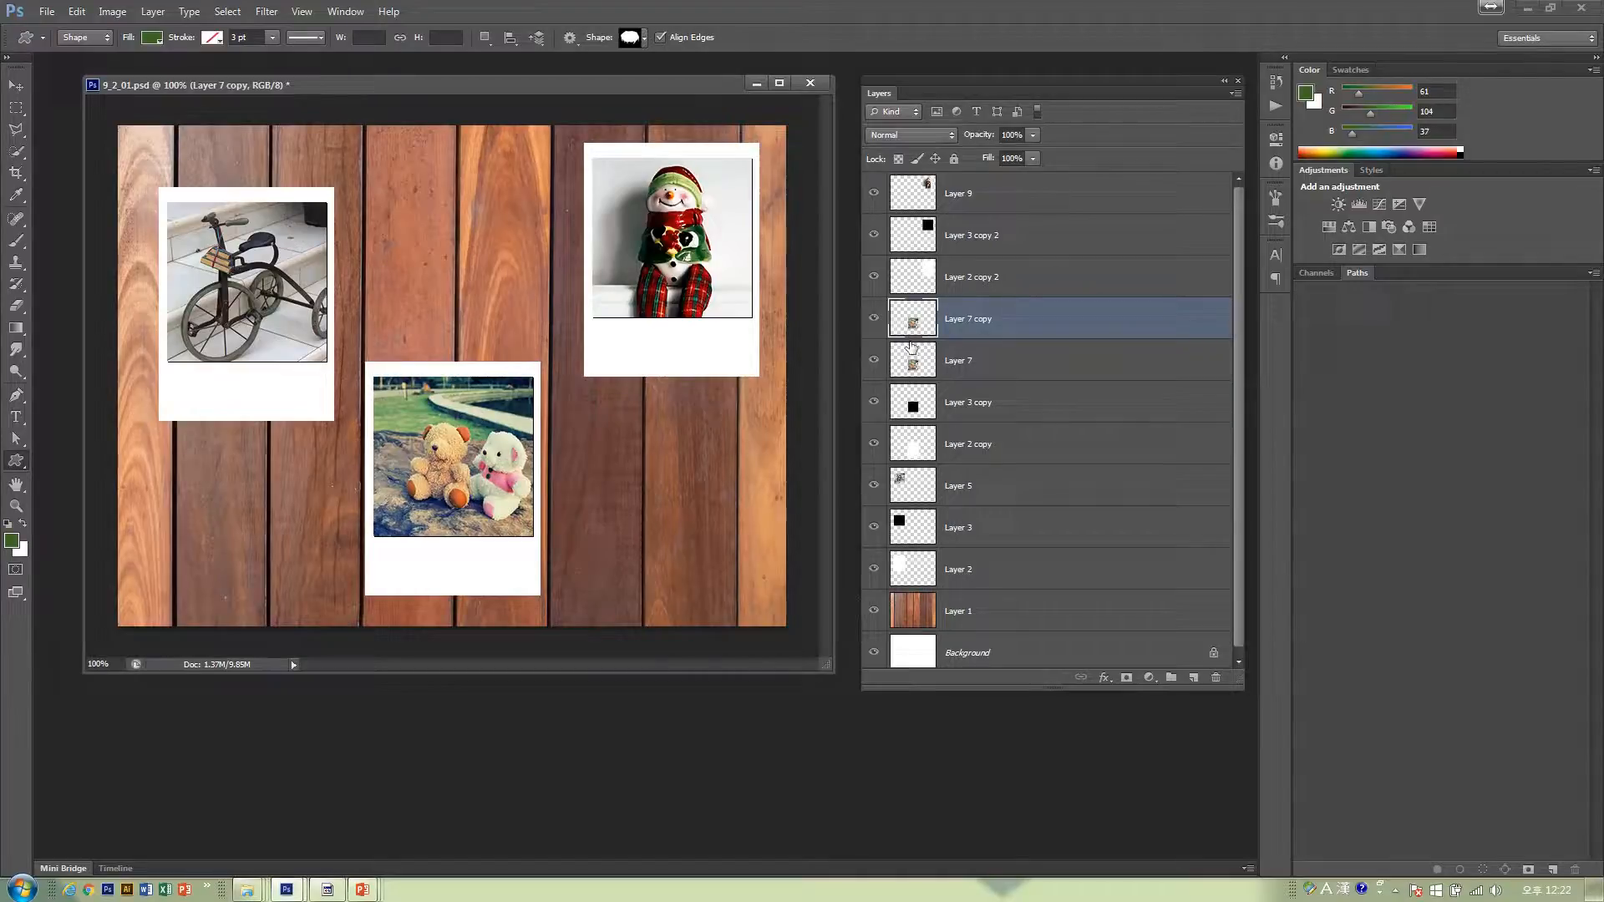
# - Try moving the Layer 7 copy onto the wood below the snowman photo, and discard the copy
pyautogui.click(15, 85)
pyautogui.moveTo(488, 479); pyautogui.dragTo(693, 524)
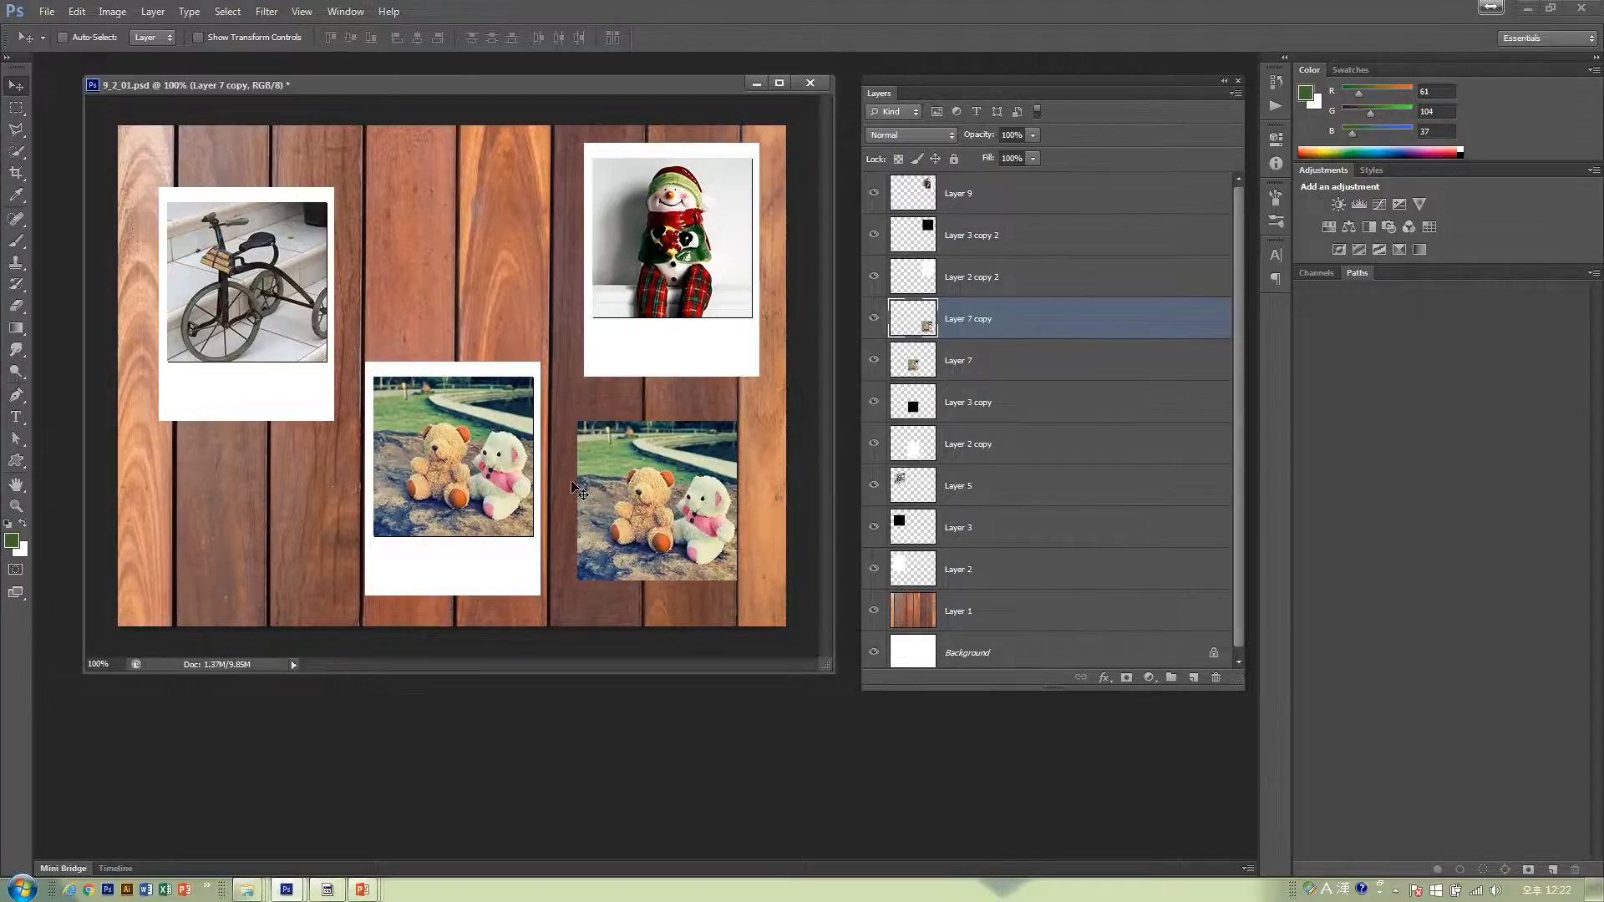
pyautogui.hotkey('ctrl', 'z')
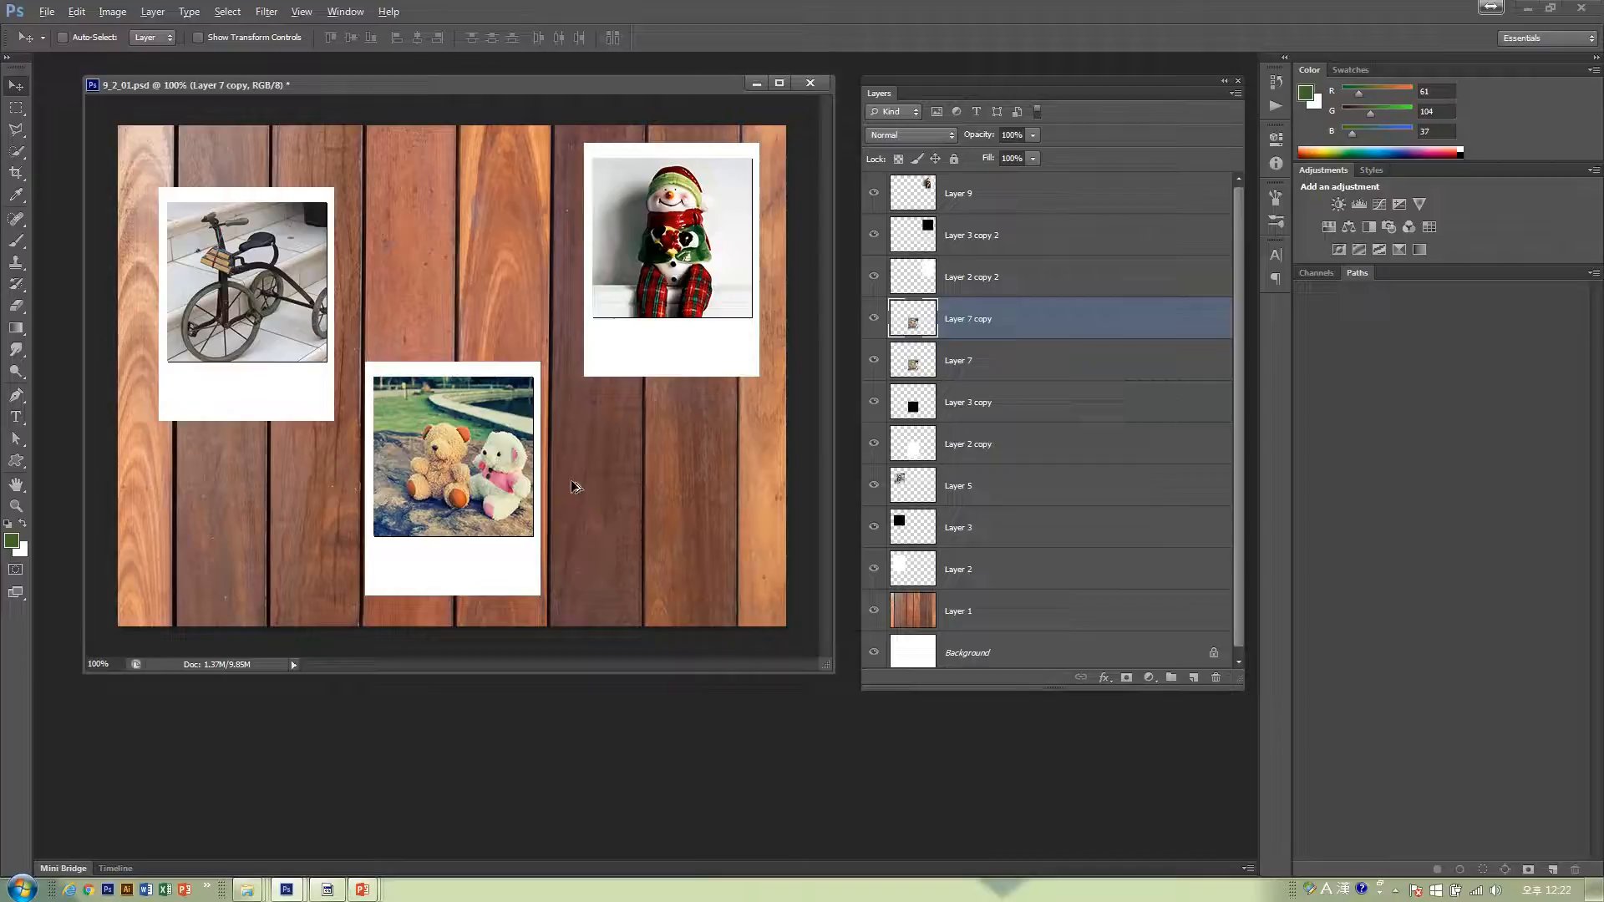
pyautogui.press('Delete')
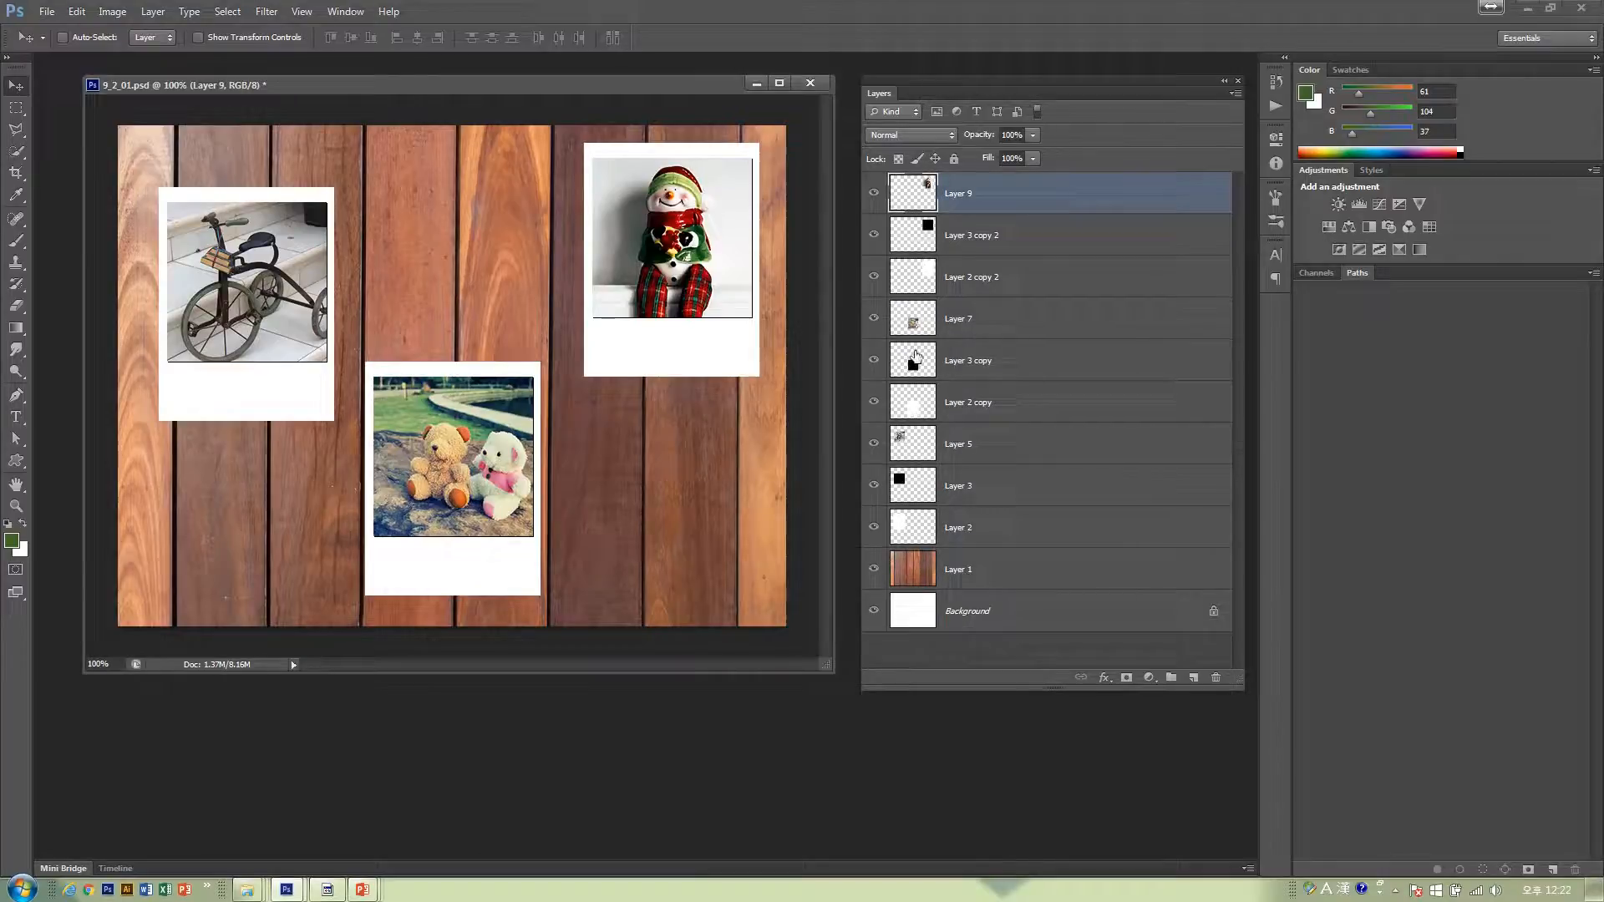
# - Duplicate Layer 7, Layer 3 copy and Layer 2 copy together and move the duplicated framed photo below the snowman photo
pyautogui.click(974, 327)
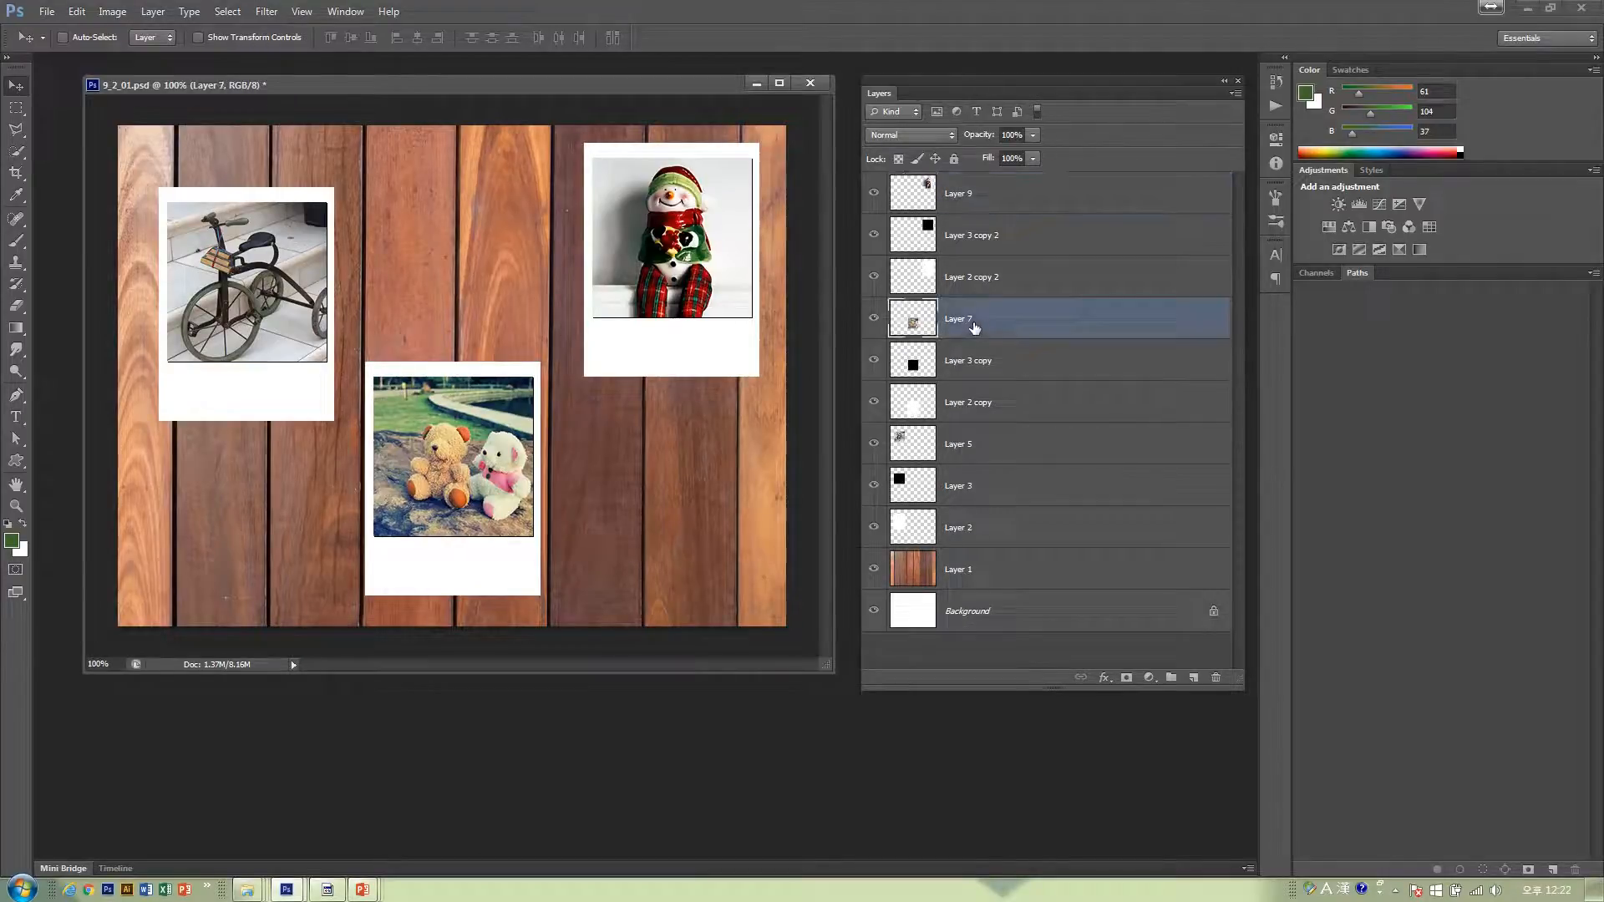
pyautogui.keyDown('shift'); pyautogui.click(982, 403); pyautogui.keyUp('shift')
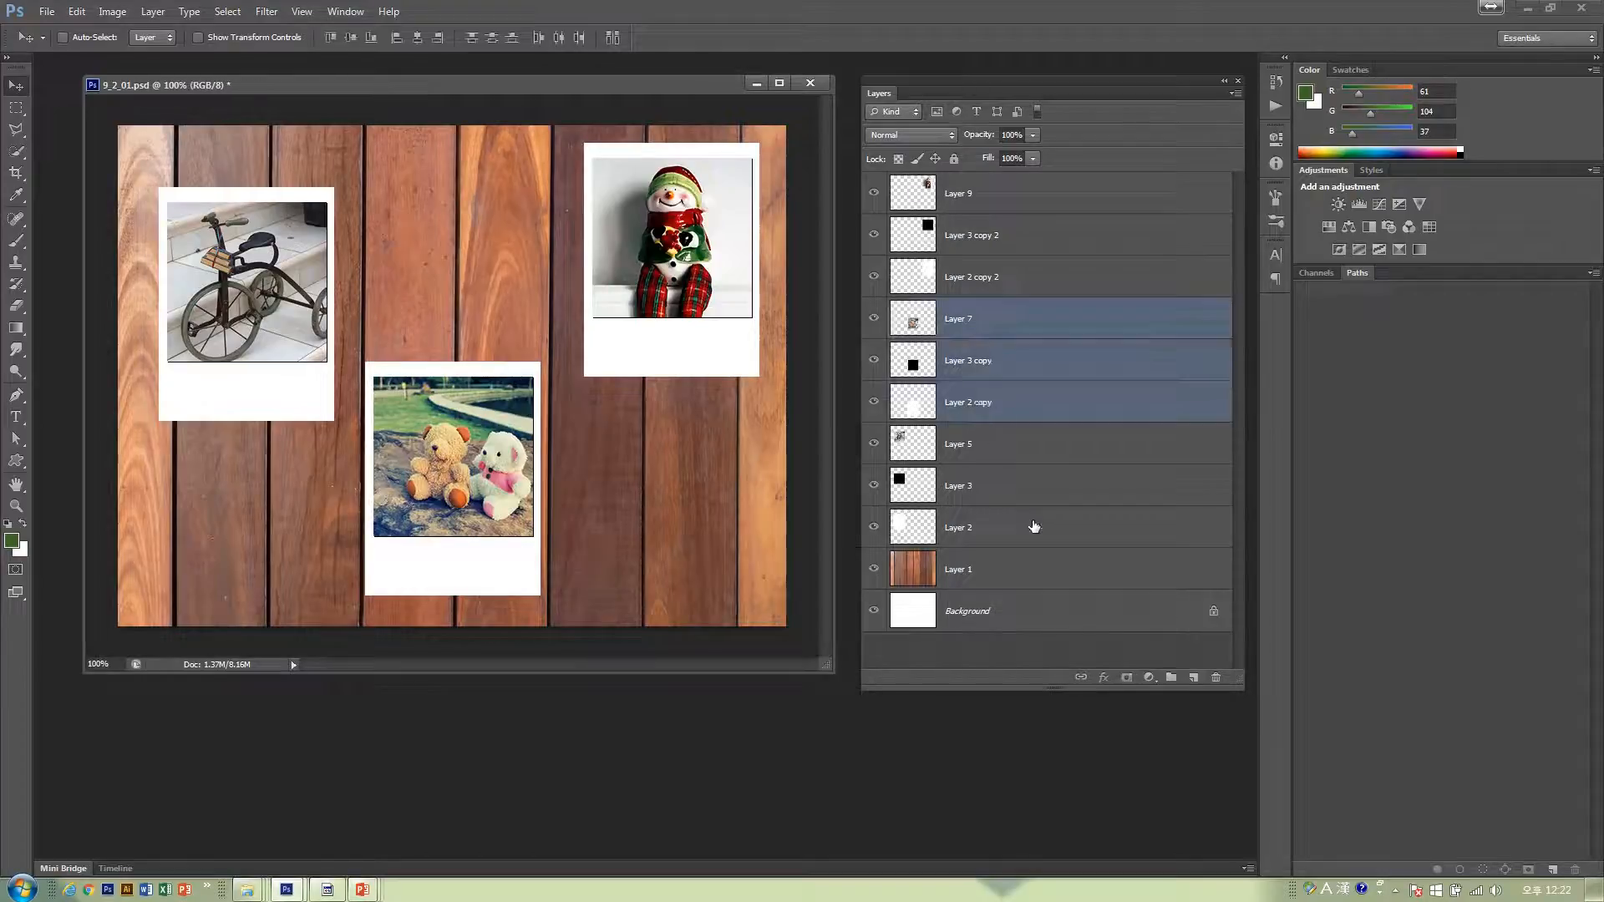
pyautogui.moveTo(875, 319)
pyautogui.mouseDown()
pyautogui.moveTo(875, 403)
pyautogui.moveTo(878, 326)
pyautogui.mouseUp()
pyautogui.moveTo(1081, 330); pyautogui.dragTo(1193, 677)
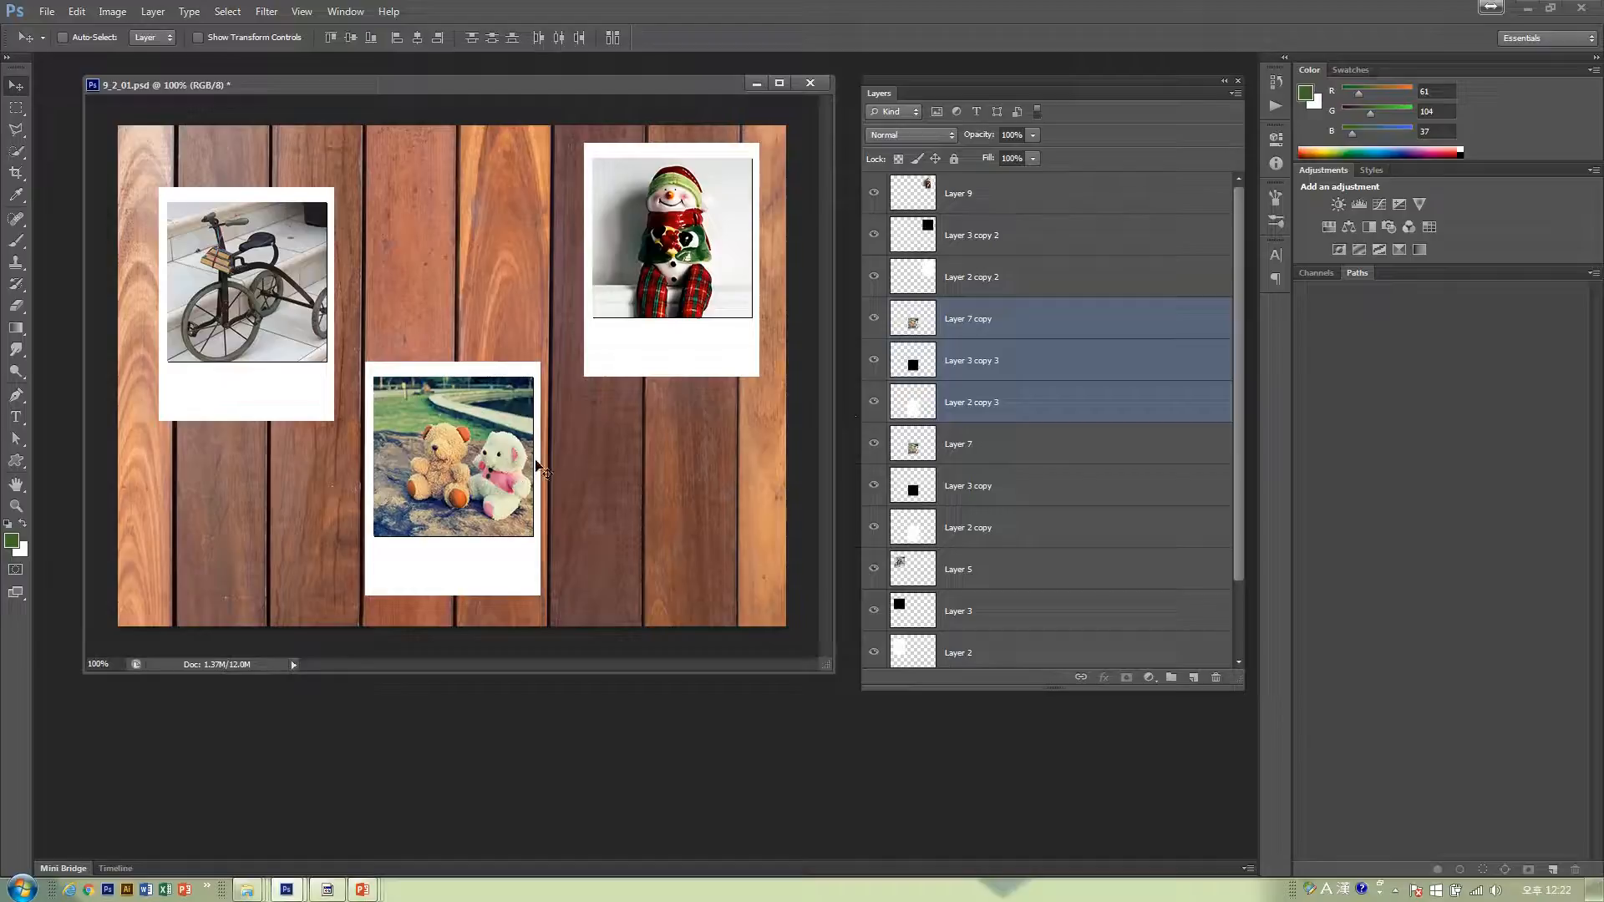
pyautogui.moveTo(477, 473); pyautogui.dragTo(688, 506)
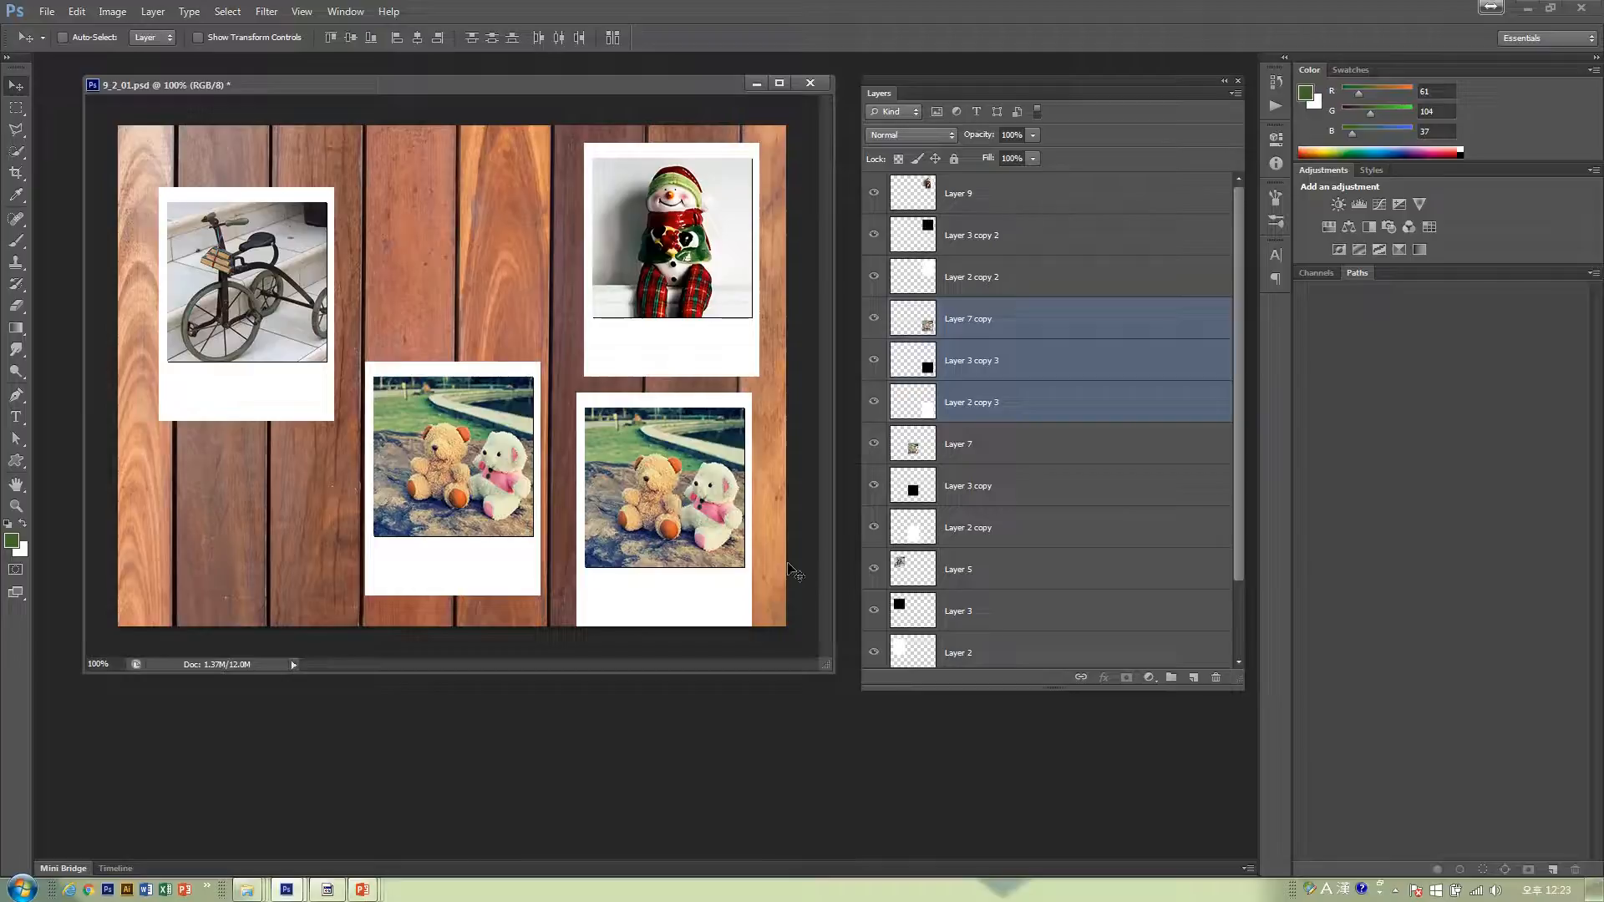
# - Review the three duplicated layers, Layer 7 copy, Layer 3 copy 3 and Layer 2 copy 3, and delete them together
pyautogui.click(1099, 318)
pyautogui.click(1096, 357)
pyautogui.click(1091, 402)
pyautogui.click(1070, 334)
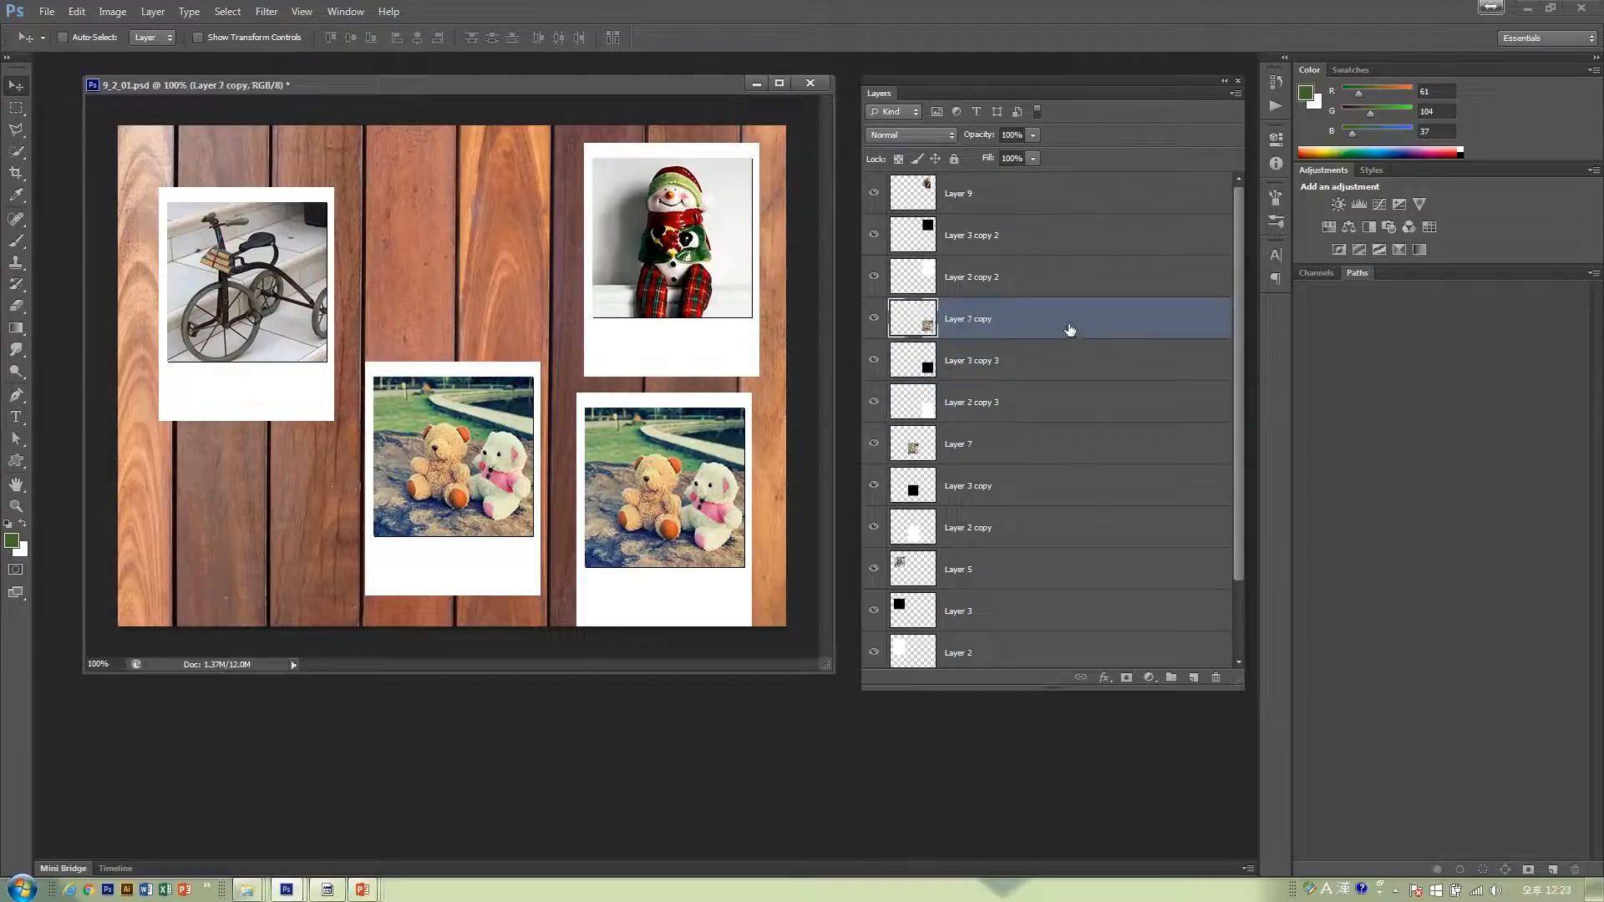
pyautogui.keyDown('shift'); pyautogui.click(1068, 398); pyautogui.keyUp('shift')
pyautogui.moveTo(1100, 412); pyautogui.dragTo(1218, 677)
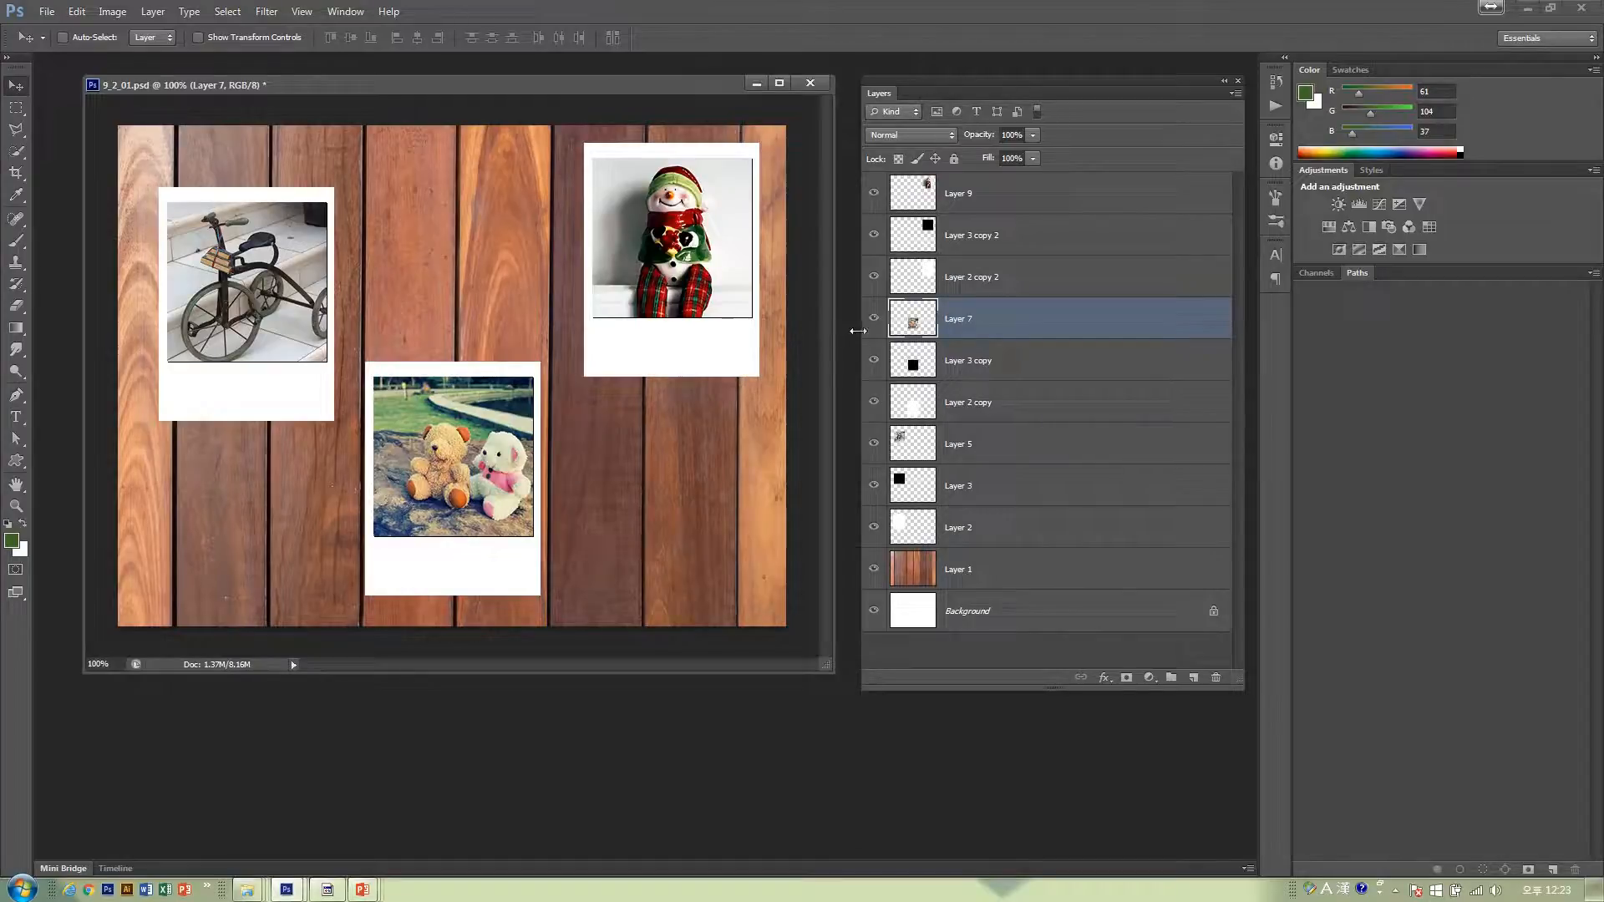
# - Duplicate Layer 7 directly on the canvas, placing the copied teddy bear picture below the snowman photo
pyautogui.click(874, 319)
pyautogui.click(874, 318)
pyautogui.moveTo(460, 489); pyautogui.dragTo(671, 546)
# - Hide and reshow Layer 7 copy and Layer 7 to compare the copied picture with the original
pyautogui.click(874, 320)
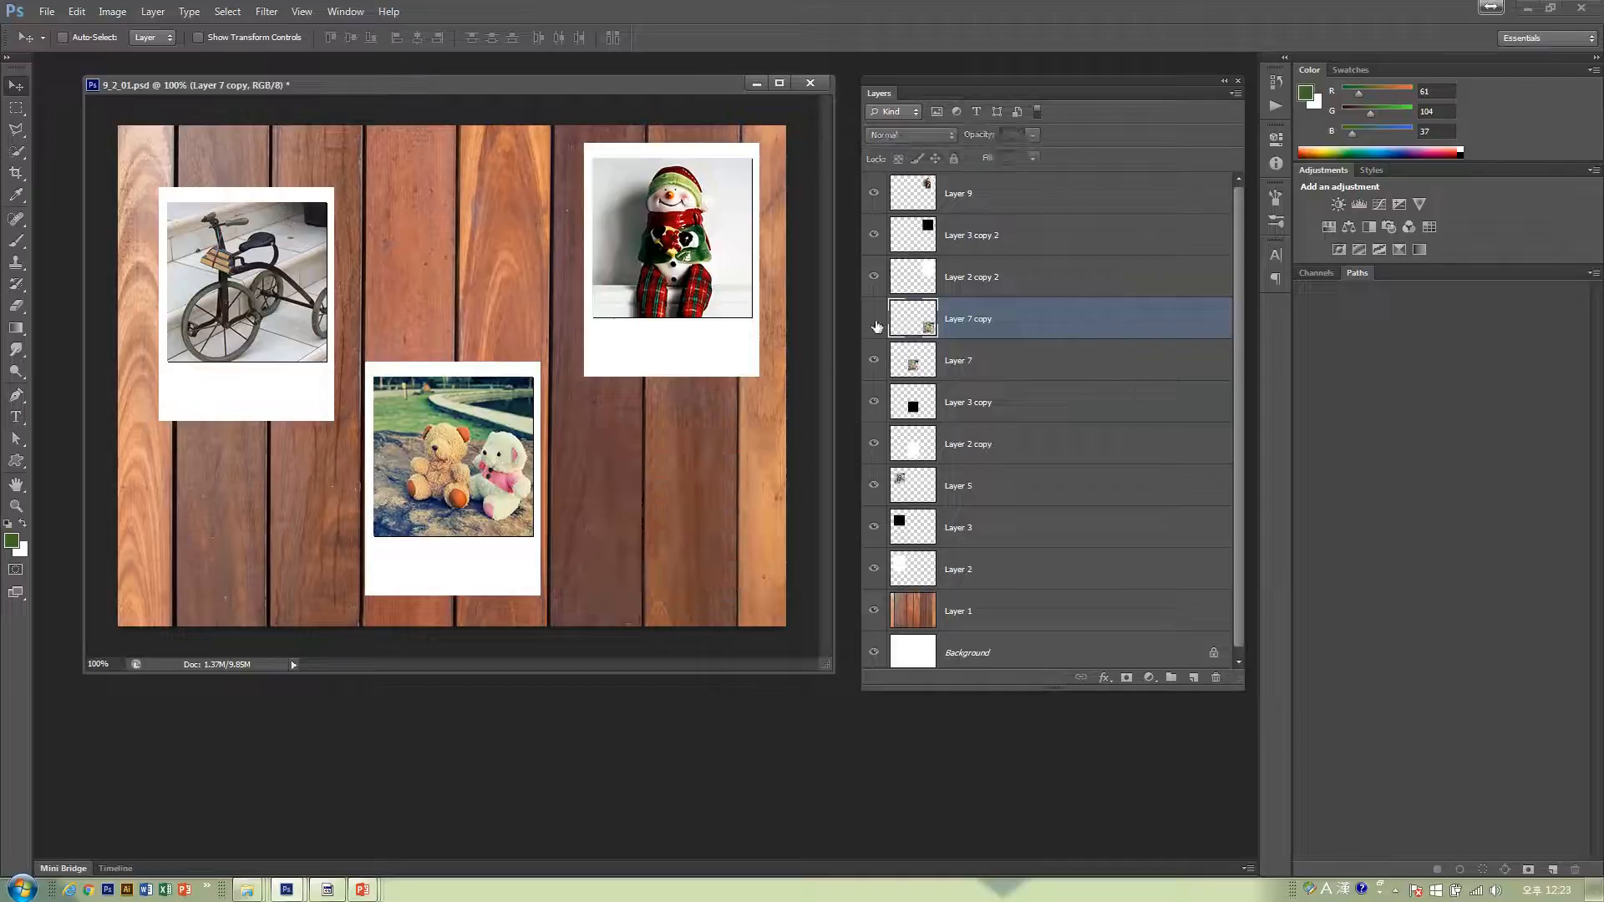
pyautogui.click(874, 360)
pyautogui.click(874, 360)
pyautogui.click(874, 320)
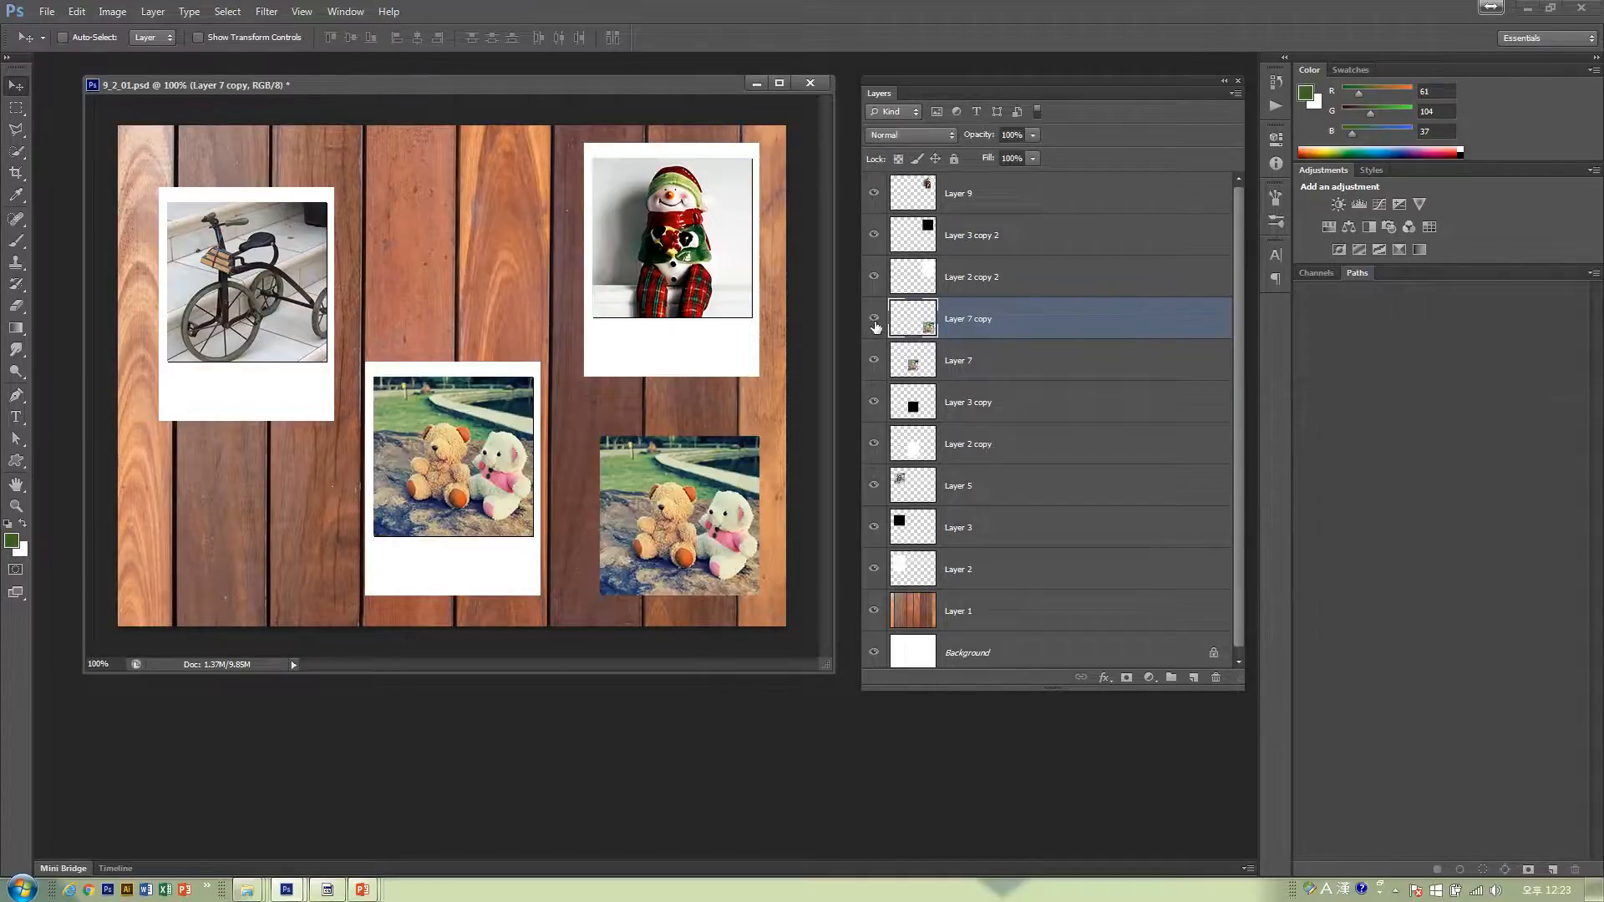
# - Delete the moved Layer 7 copy, and duplicate Layer 7 once more and discard that copy
pyautogui.moveTo(1057, 328); pyautogui.dragTo(1217, 676)
pyautogui.moveTo(1085, 336); pyautogui.dragTo(1194, 676)
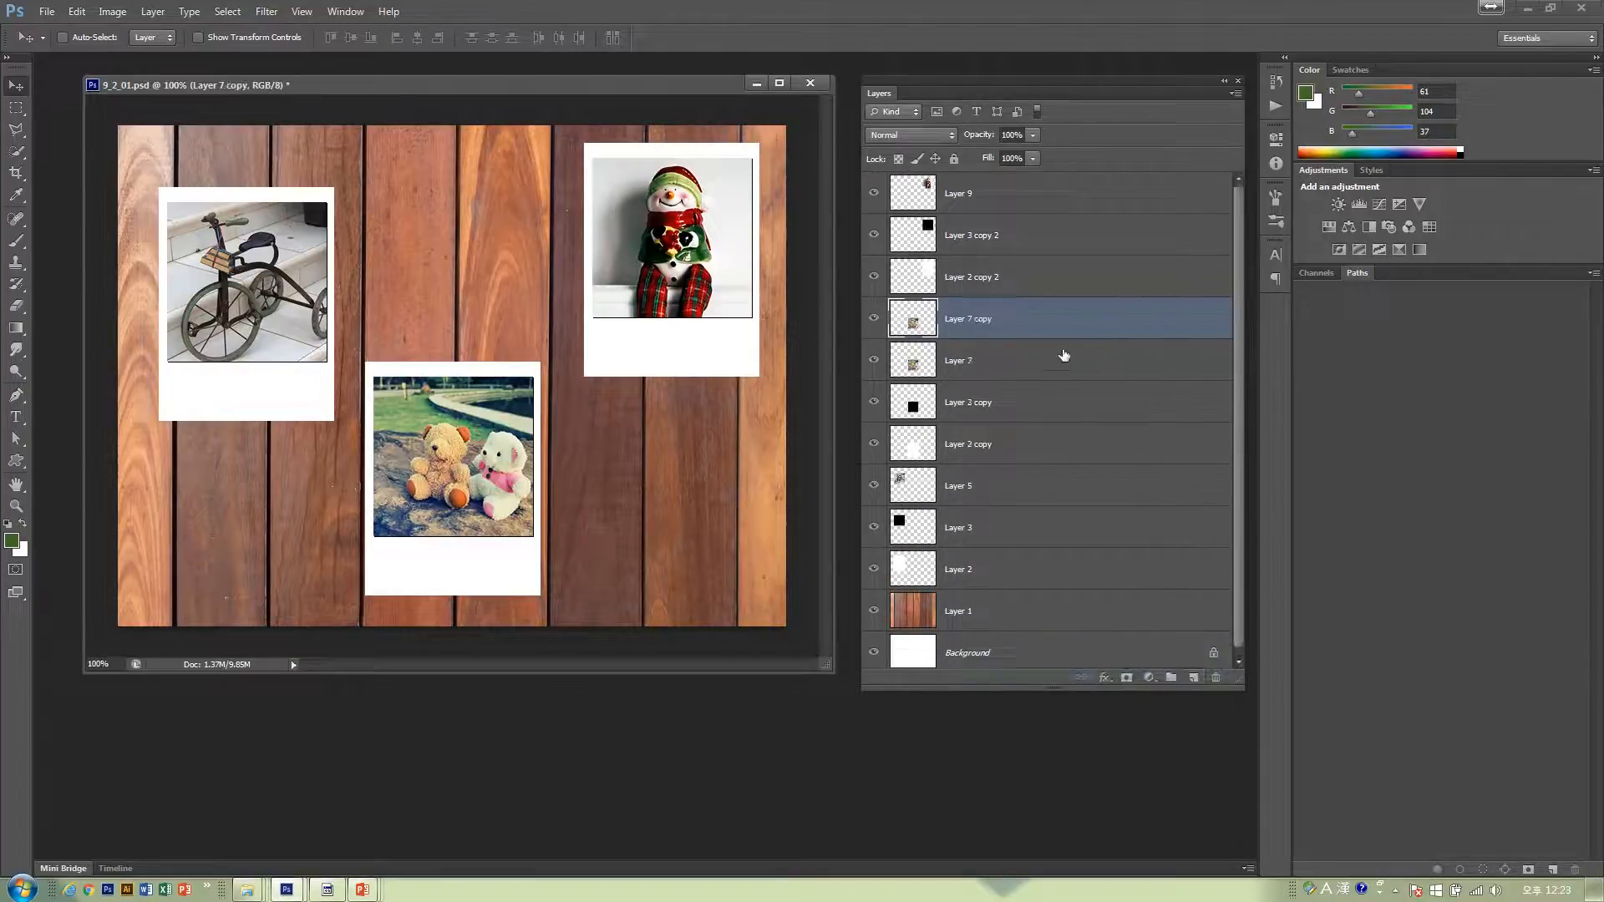
pyautogui.press('Delete')
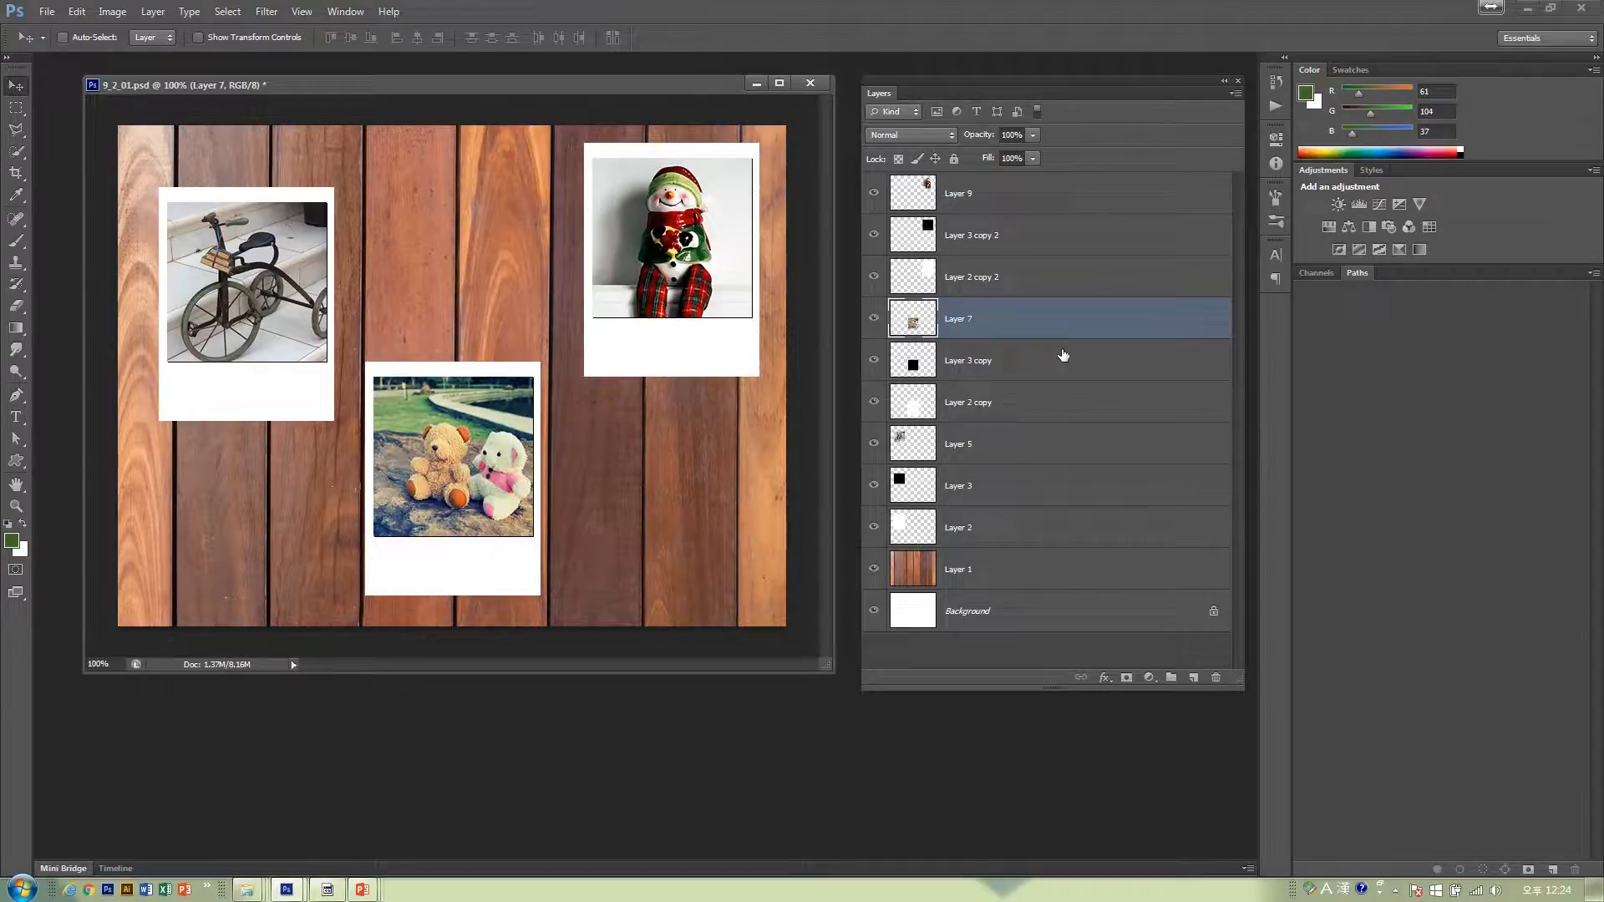
# - Try to move the teddy bear picture up out of its frame, and undo the move
pyautogui.moveTo(501, 391); pyautogui.dragTo(485, 287)
pyautogui.hotkey('ctrl', 'z')
# - Hide every layer from Layer 9 down to Layer 5 and select Layer 2, the white frame of the bicycle photo
pyautogui.moveTo(874, 196); pyautogui.dragTo(874, 392)
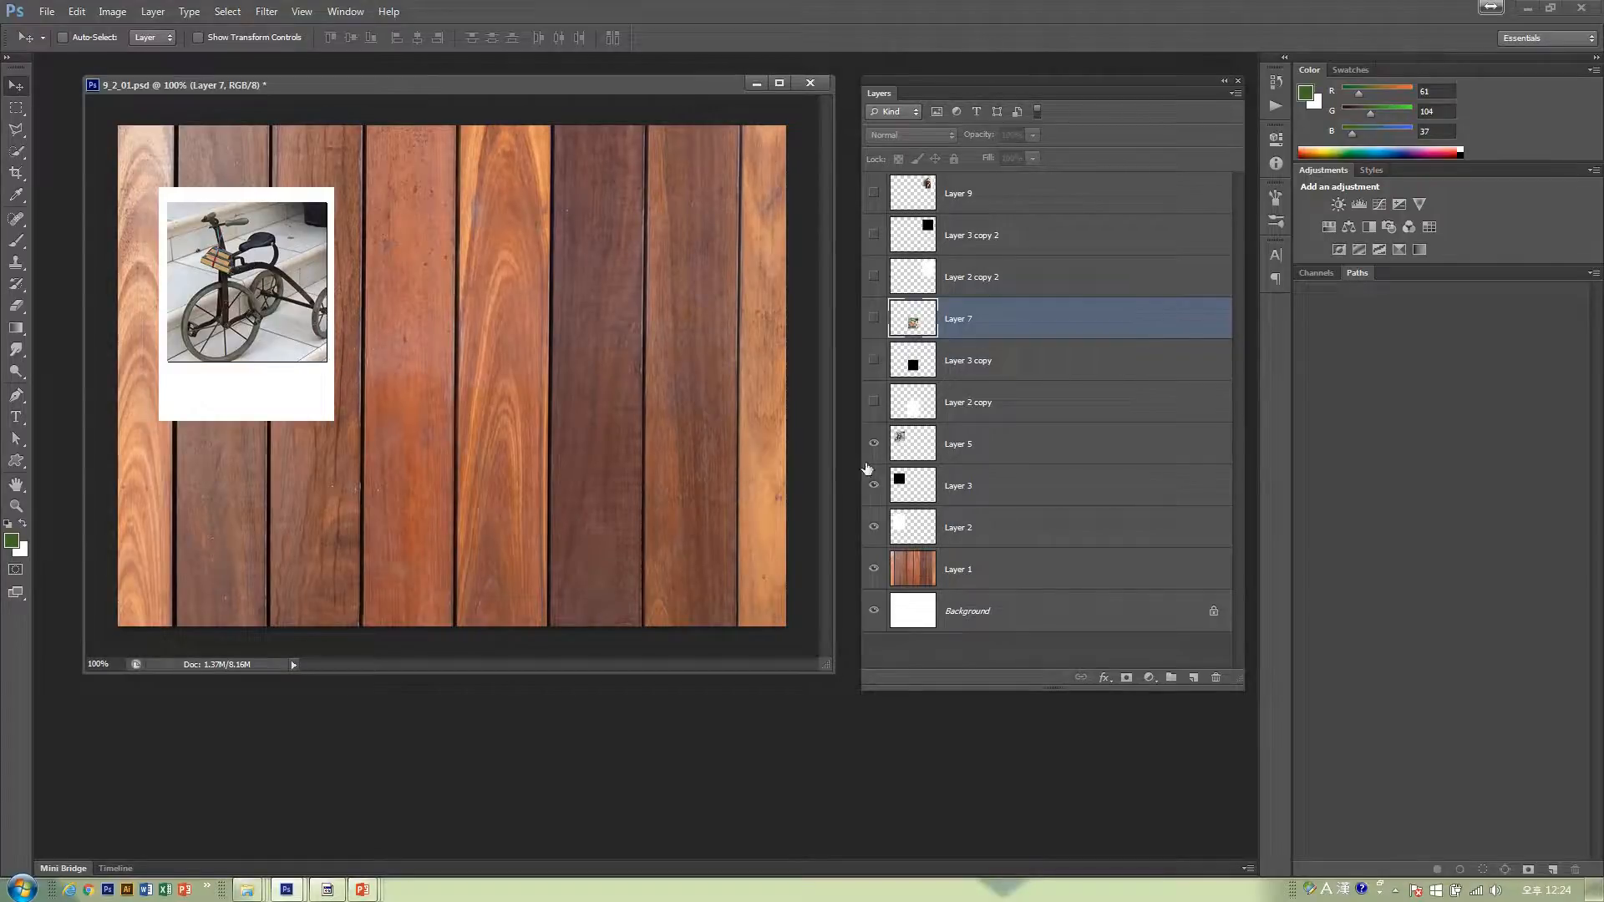
pyautogui.moveTo(876, 453); pyautogui.dragTo(874, 497)
pyautogui.click(914, 534)
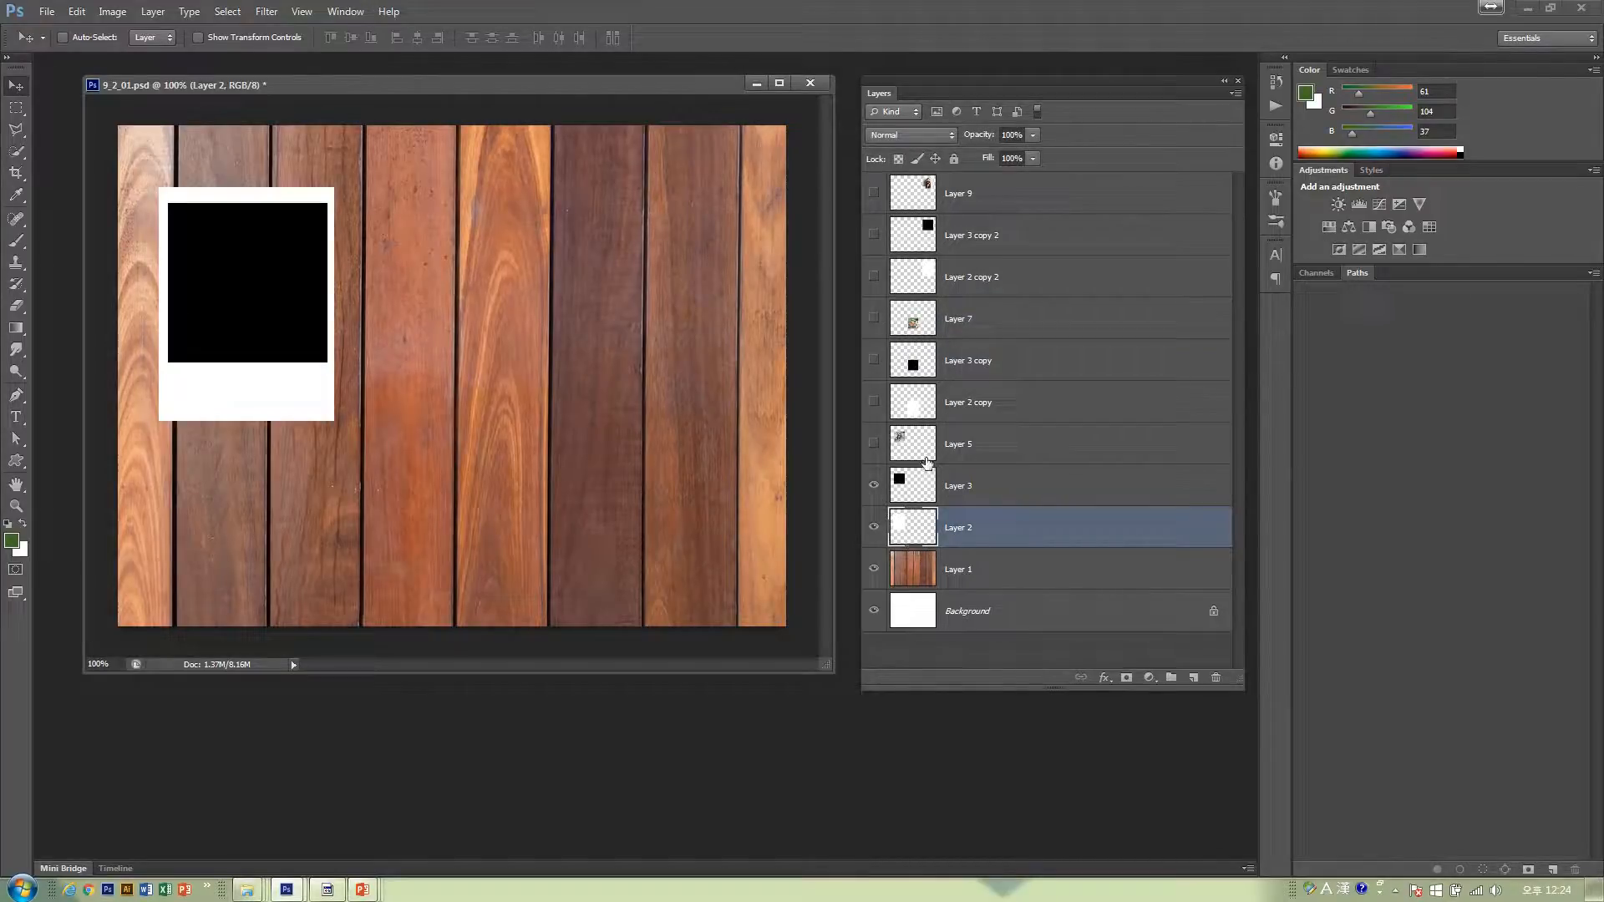
# - Show Layer 5, then select Layer 5, Layer 3 and Layer 2 in turn and return to Layer 5
pyautogui.click(874, 444)
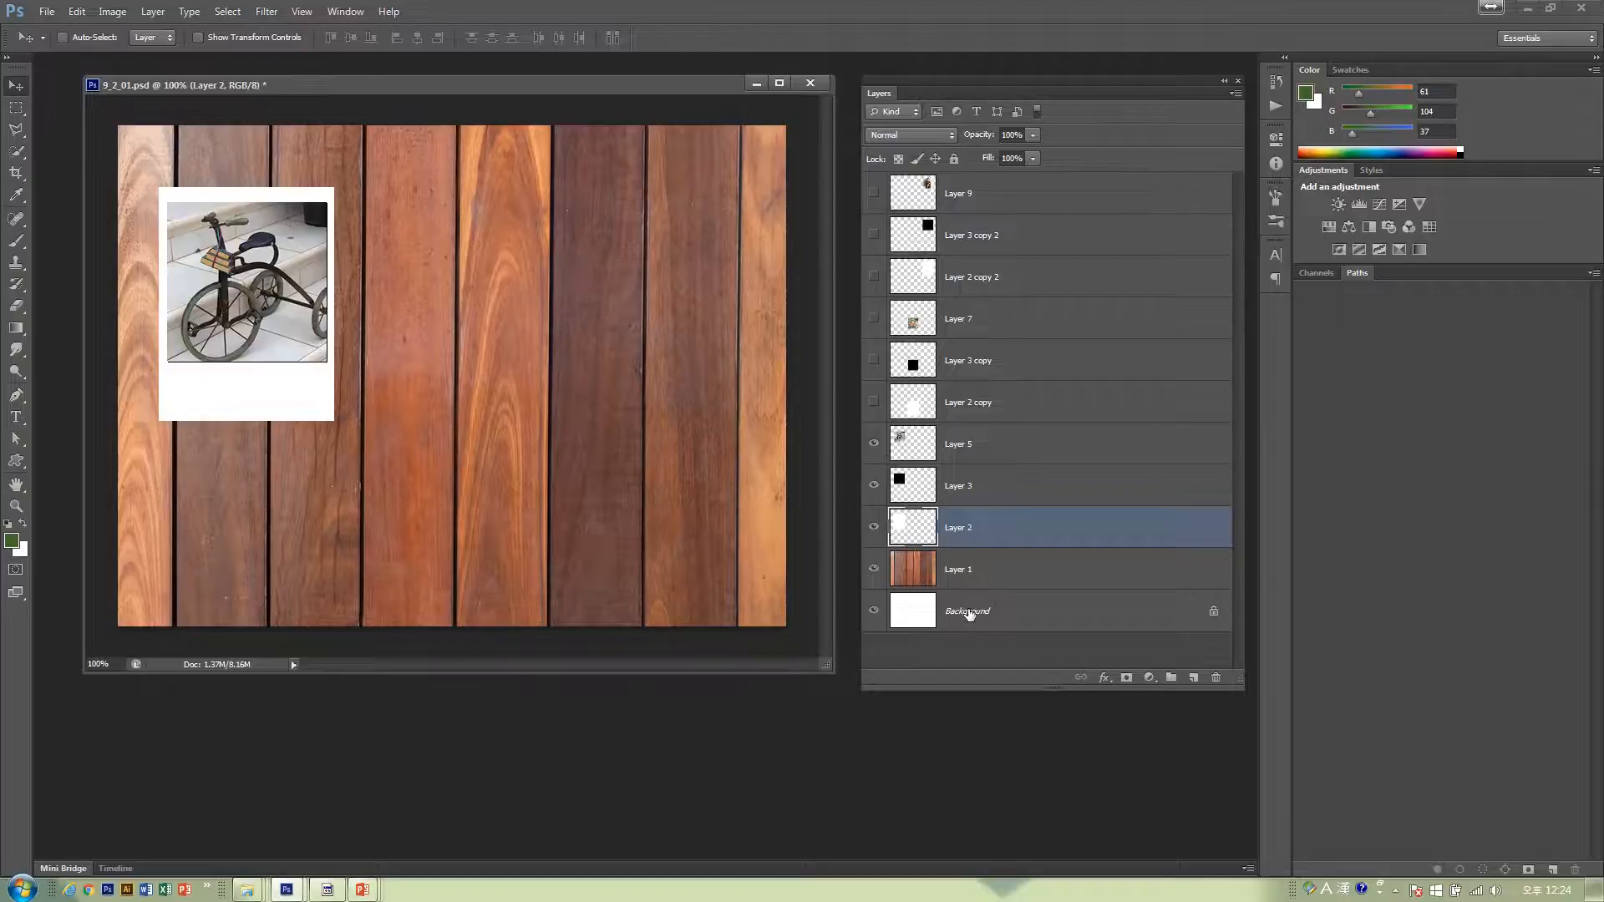
pyautogui.click(983, 453)
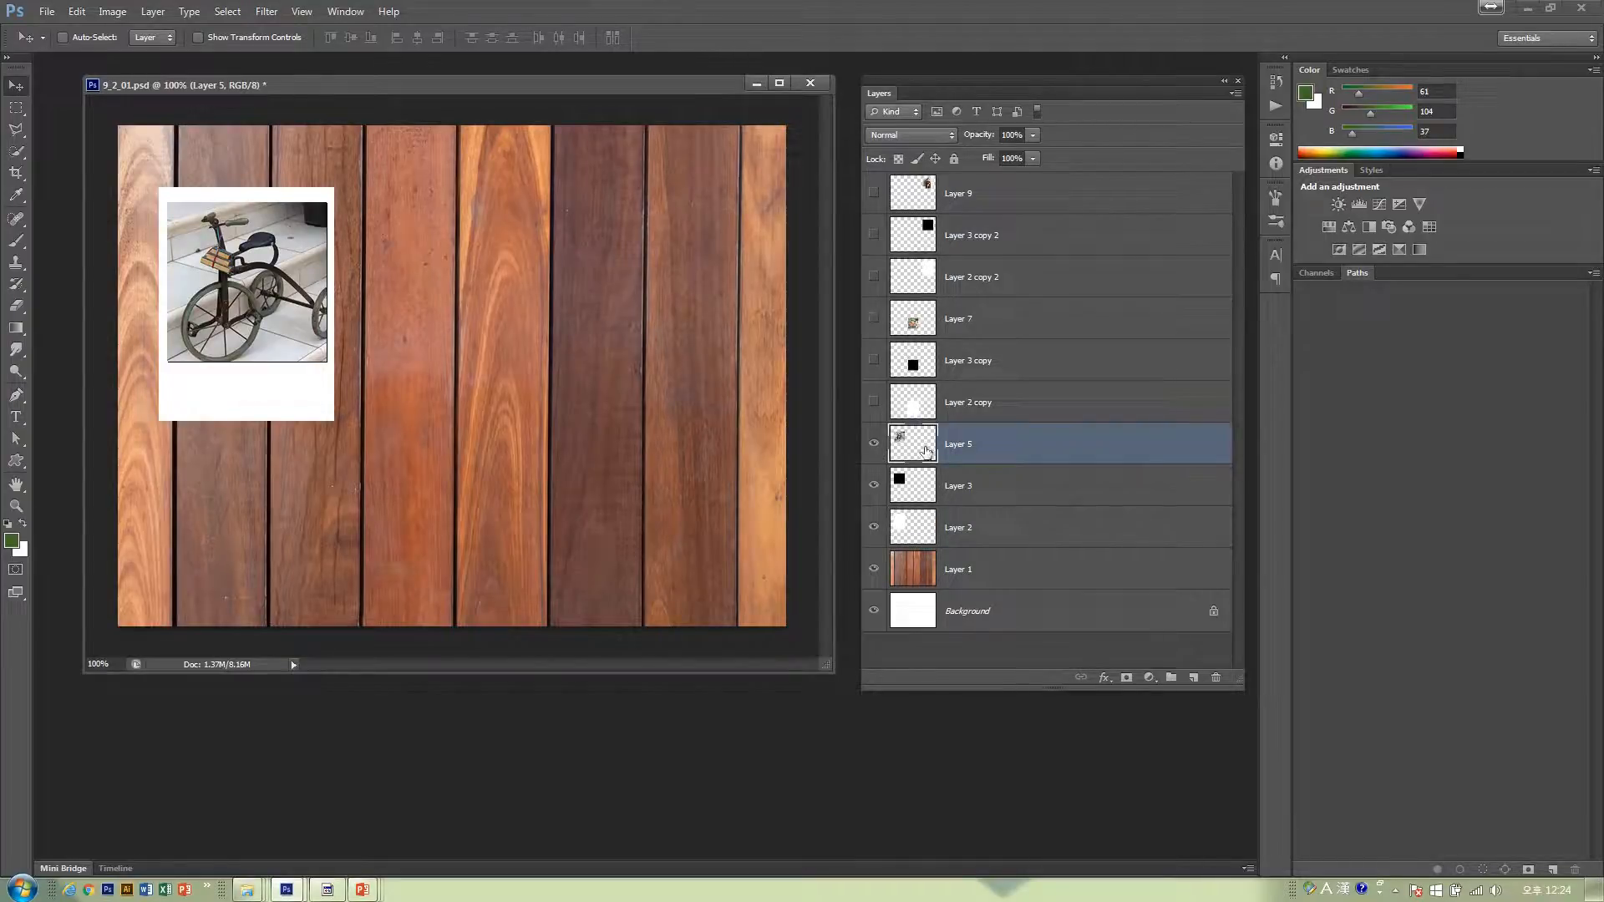
pyautogui.click(923, 489)
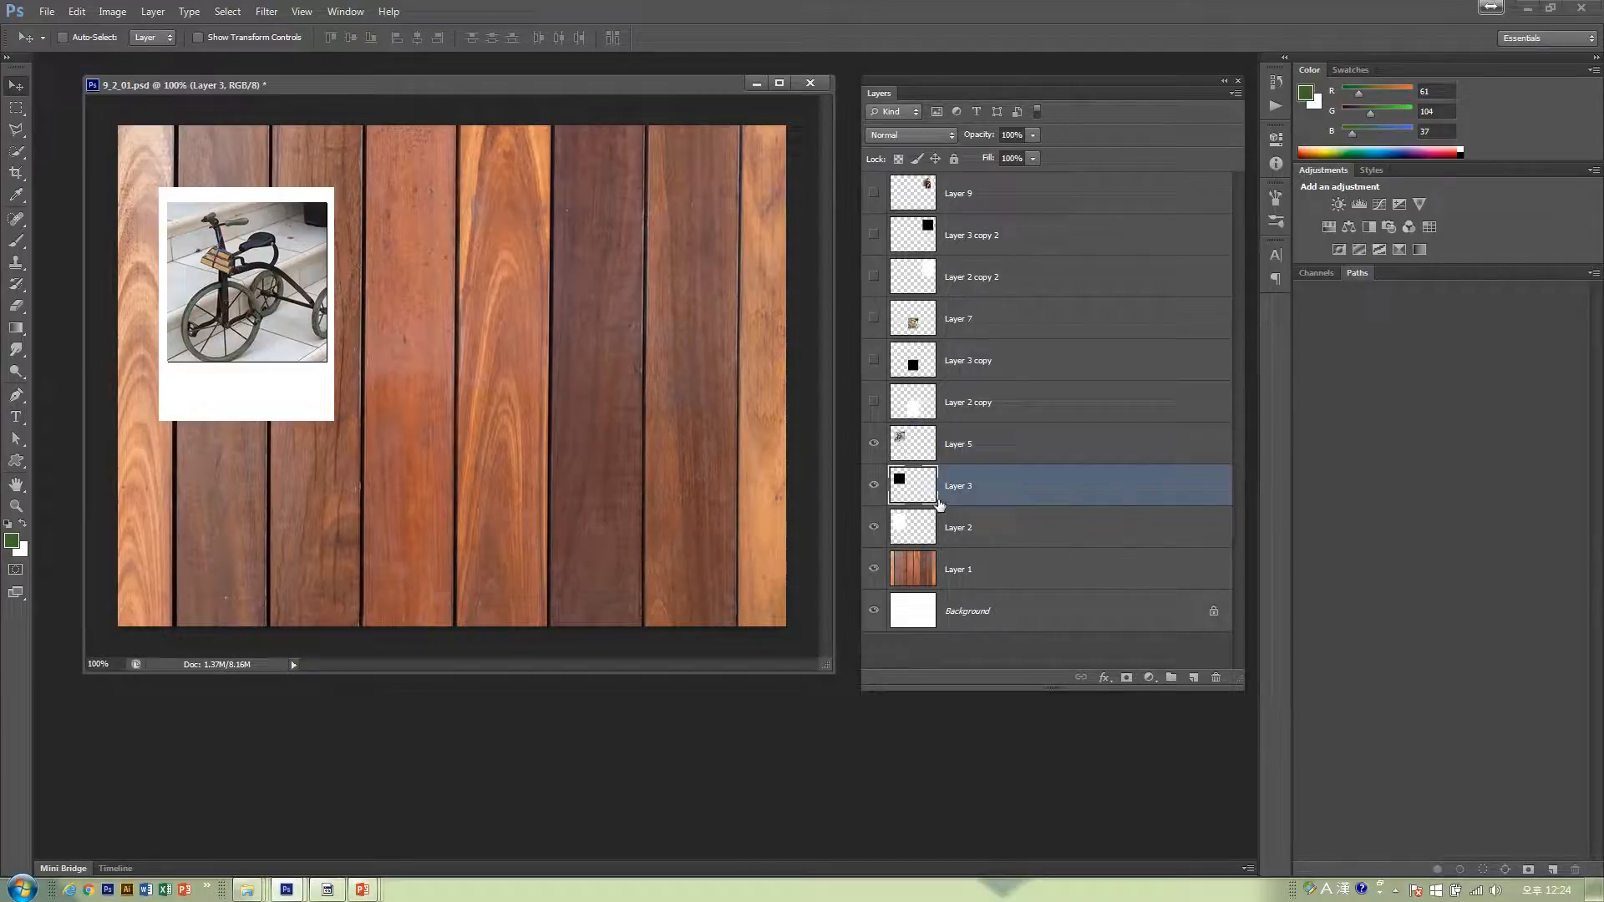
pyautogui.click(920, 528)
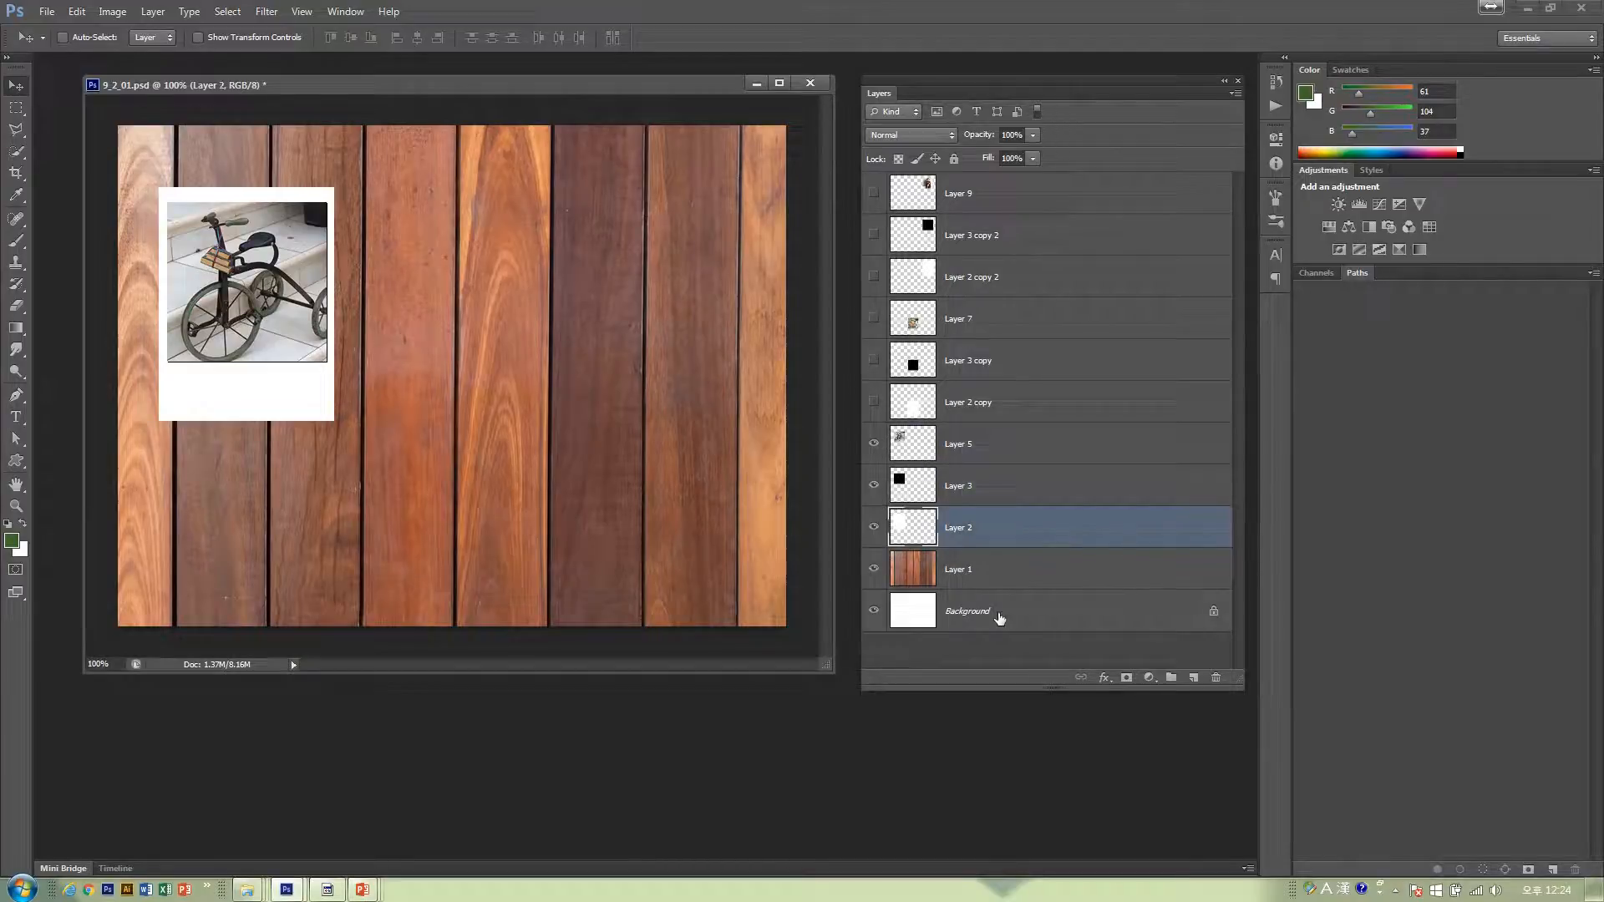
pyautogui.click(970, 458)
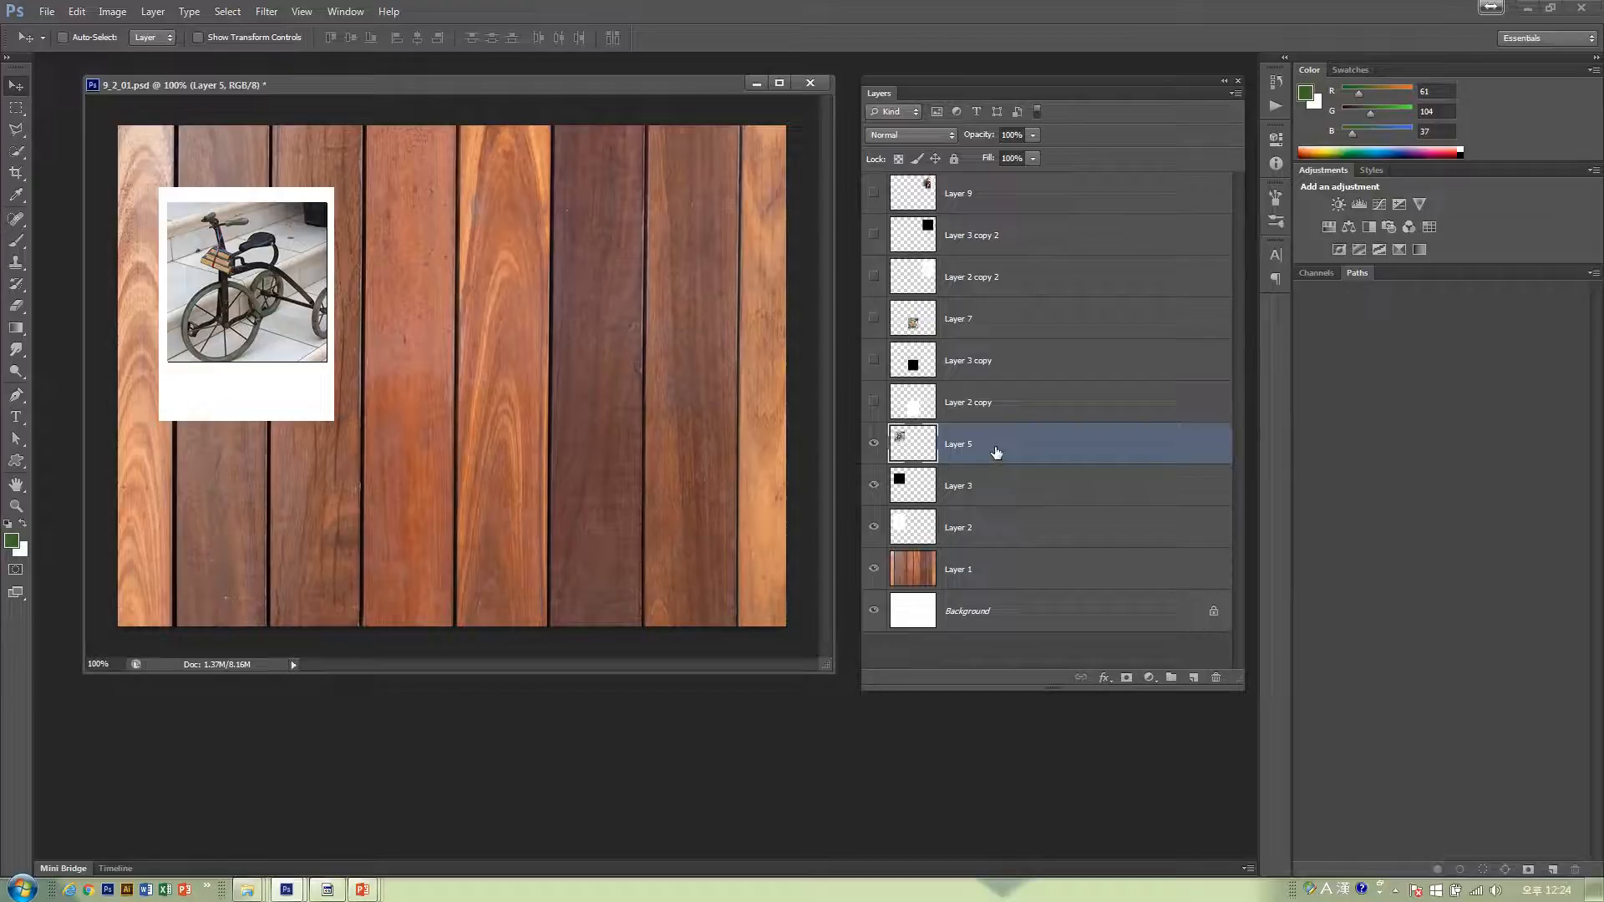
# - Move Layer 5 below Layer 3 in the stacking order, and put it back above Layer 3
pyautogui.moveTo(996, 452); pyautogui.dragTo(995, 502)
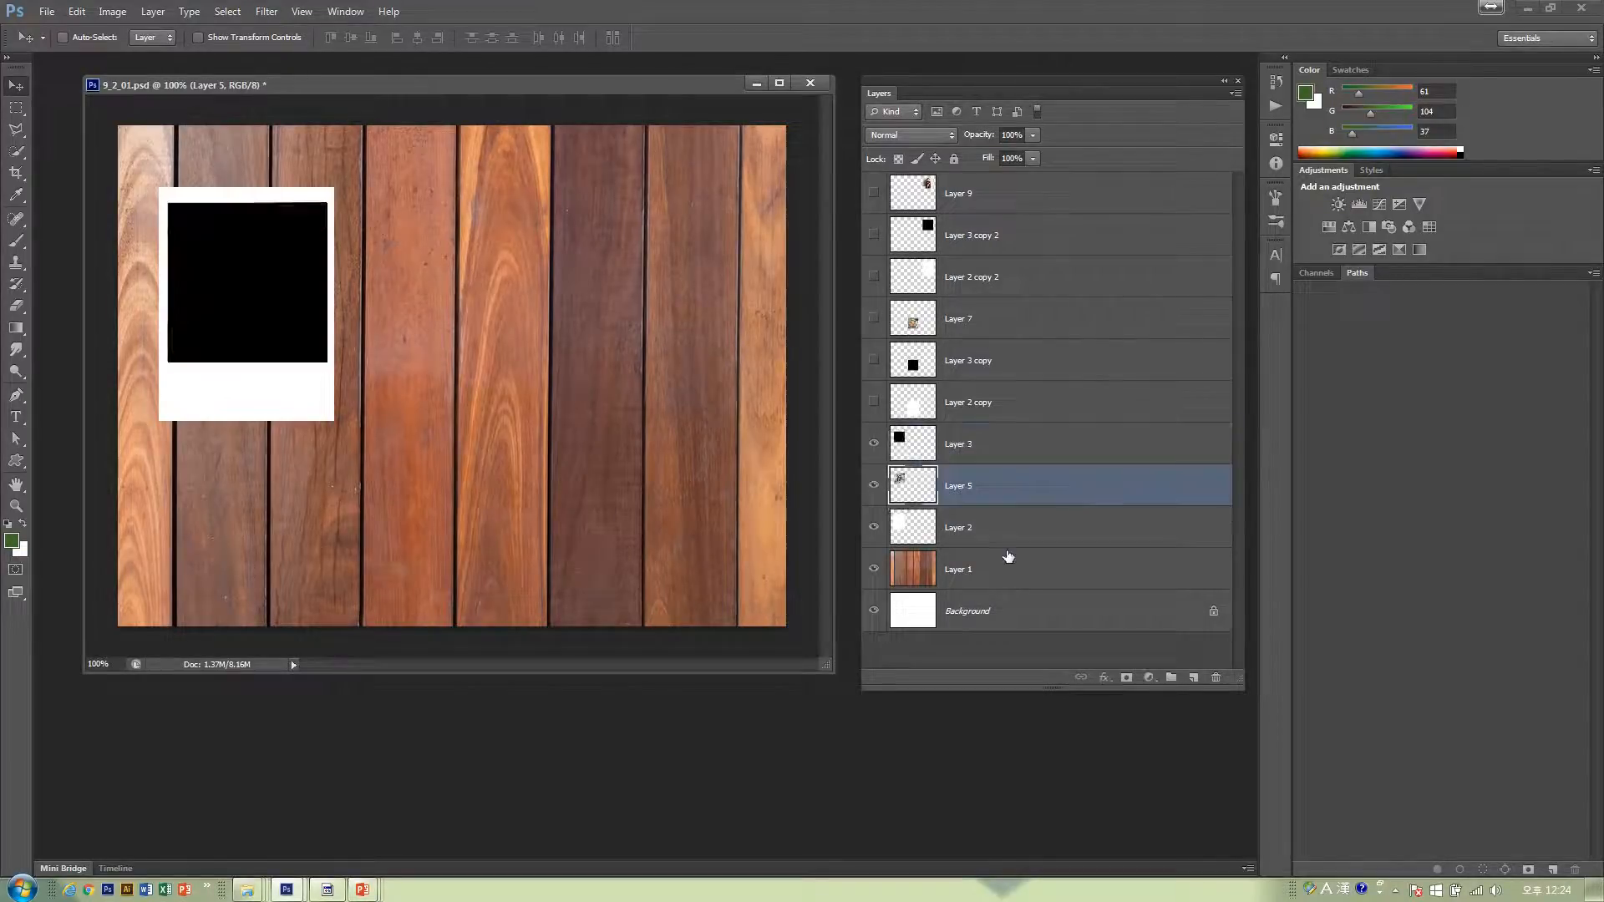
pyautogui.click(923, 451)
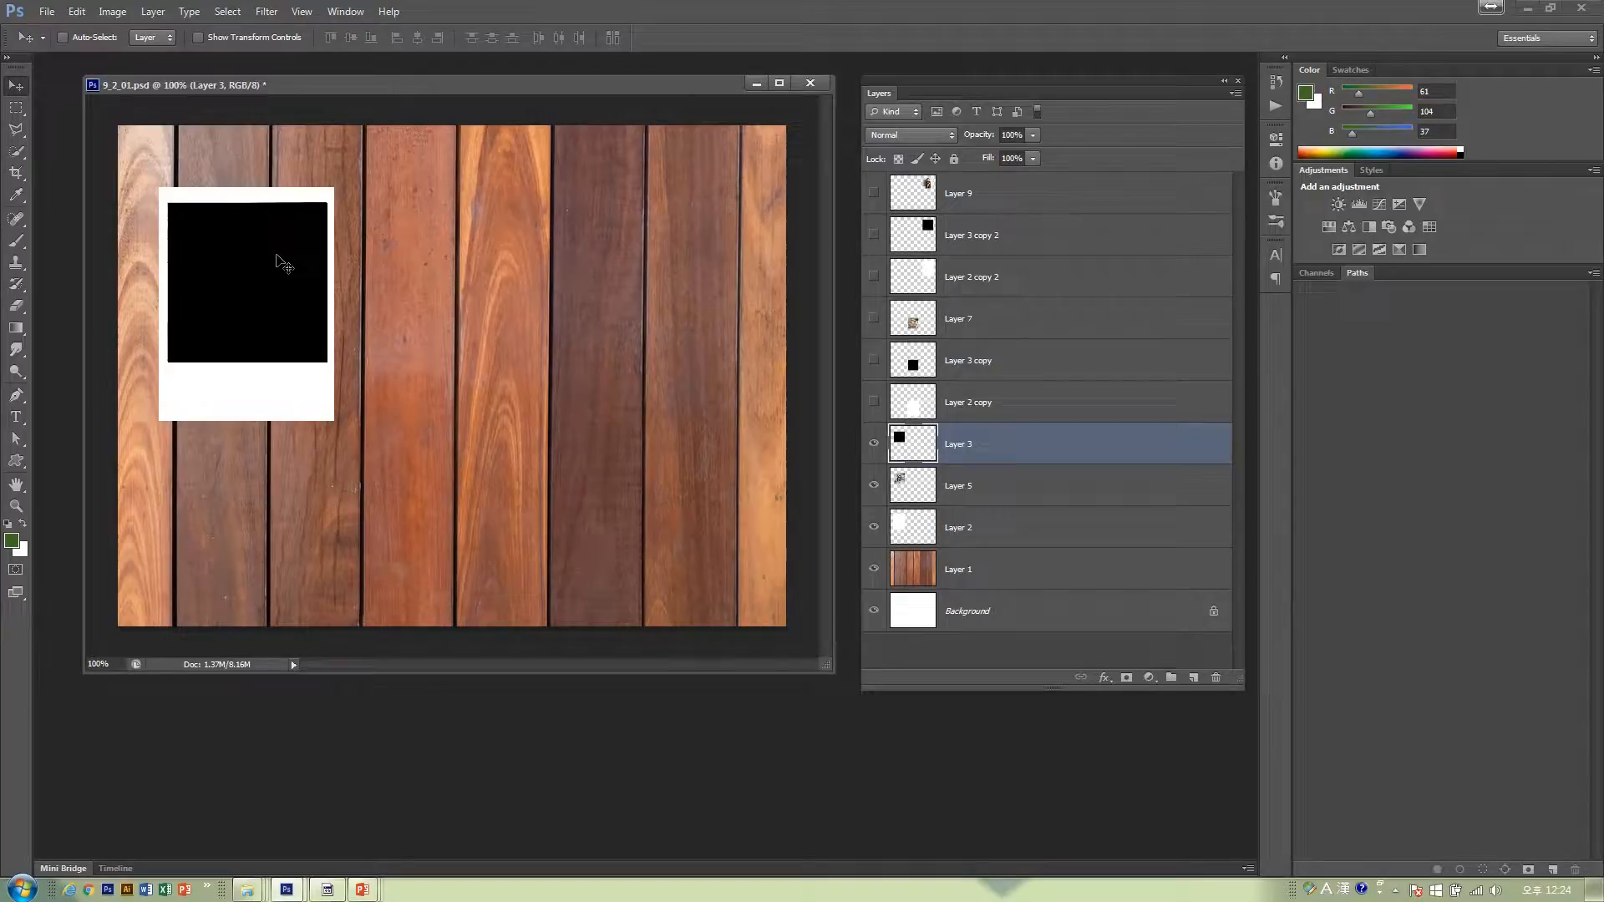
pyautogui.click(982, 487)
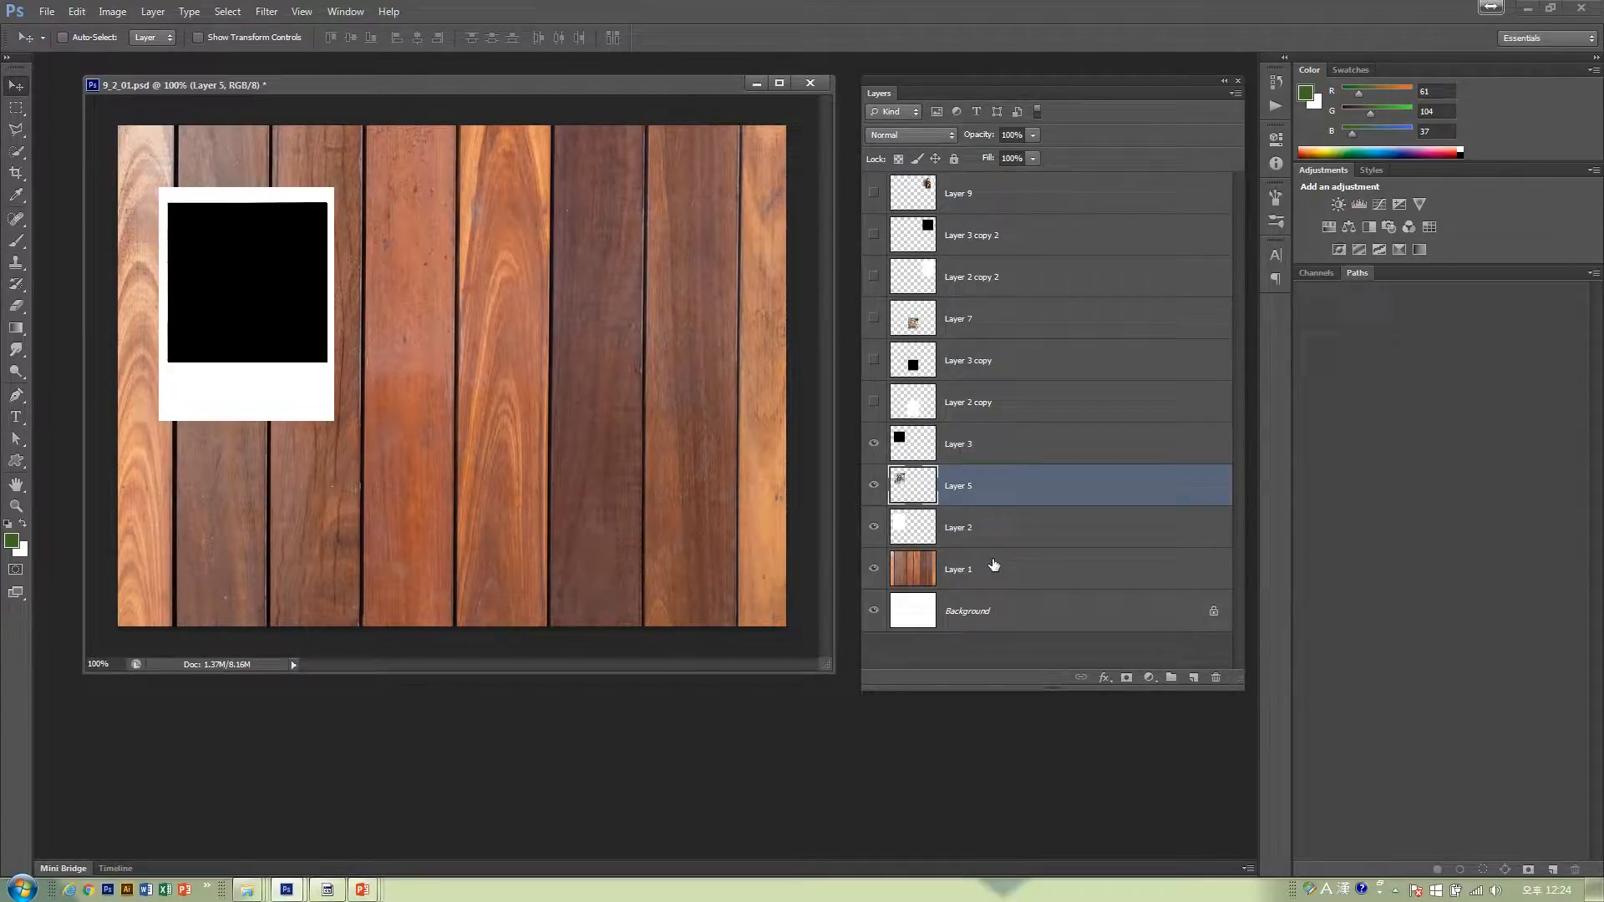
pyautogui.moveTo(983, 491); pyautogui.dragTo(1031, 650)
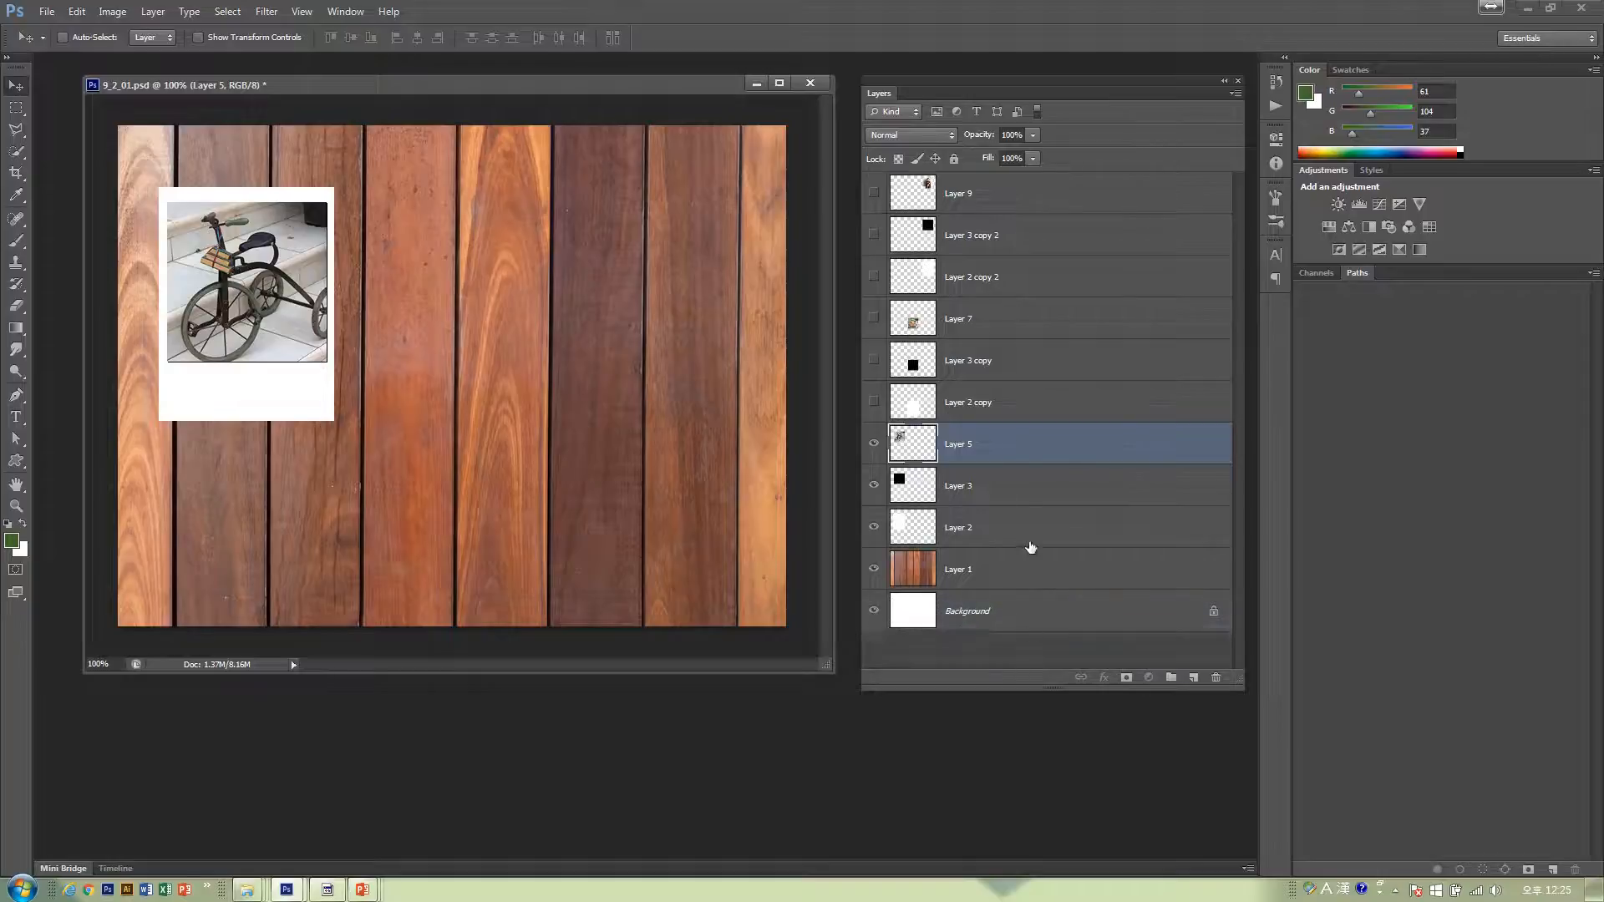
pyautogui.moveTo(1031, 455); pyautogui.dragTo(1026, 644)
pyautogui.moveTo(1011, 458)
pyautogui.mouseDown()
pyautogui.moveTo(1005, 579)
pyautogui.moveTo(998, 403)
pyautogui.moveTo(998, 445)
pyautogui.mouseUp()
# - Switch to the presentation, view the 9-3 Layer merge slide, and return to Photoshop
pyautogui.hotkey('alt', 'Tab')
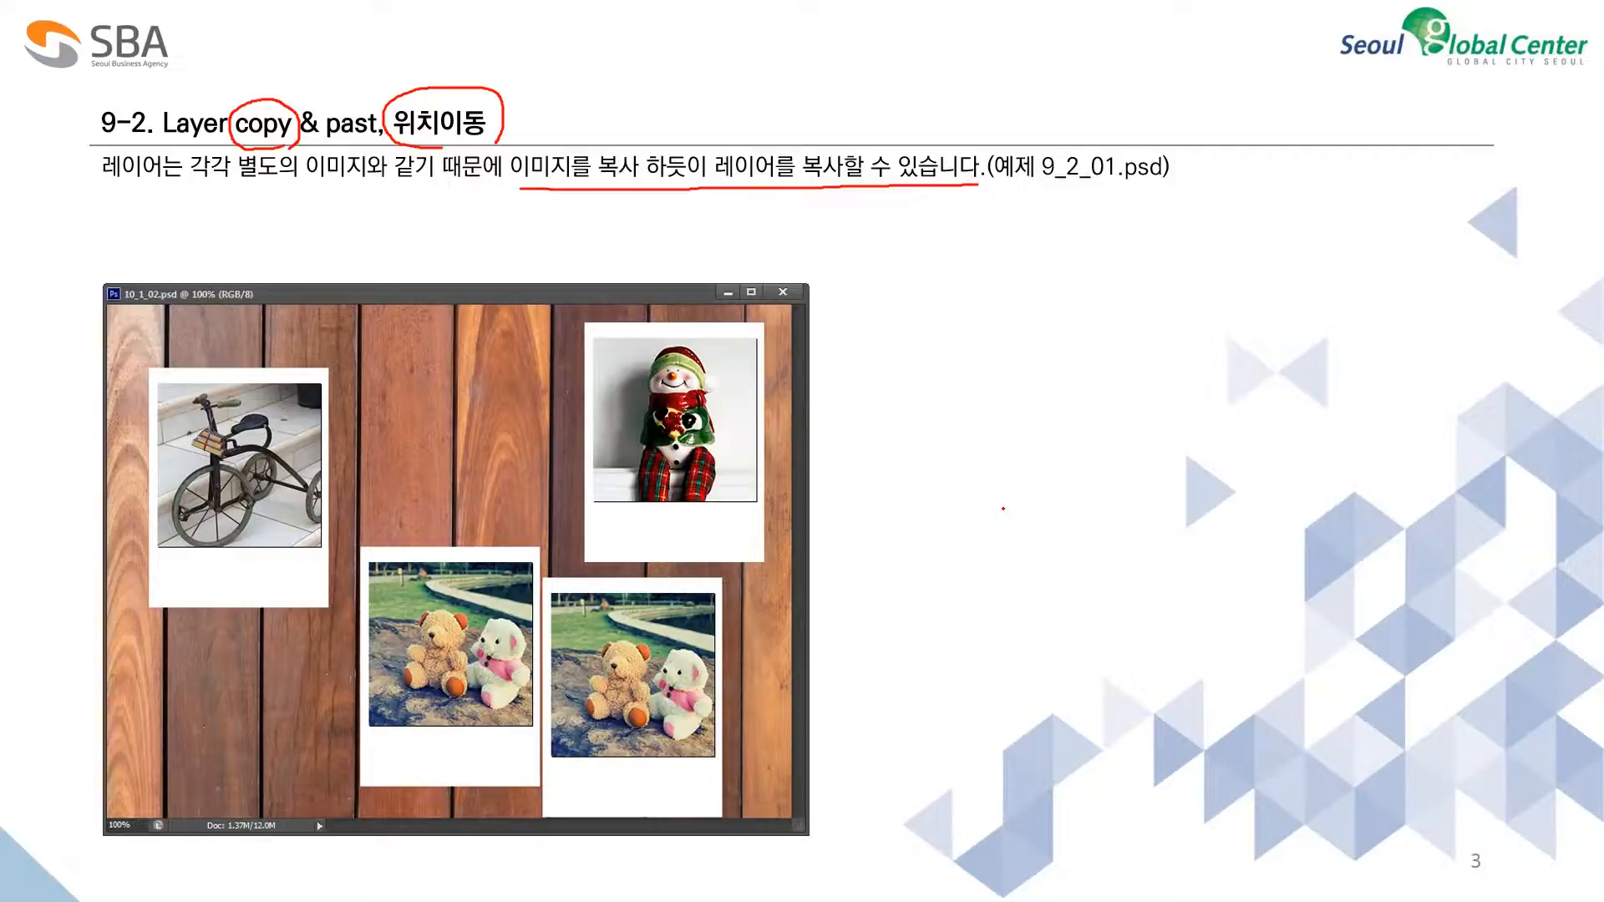
pyautogui.press('Right')
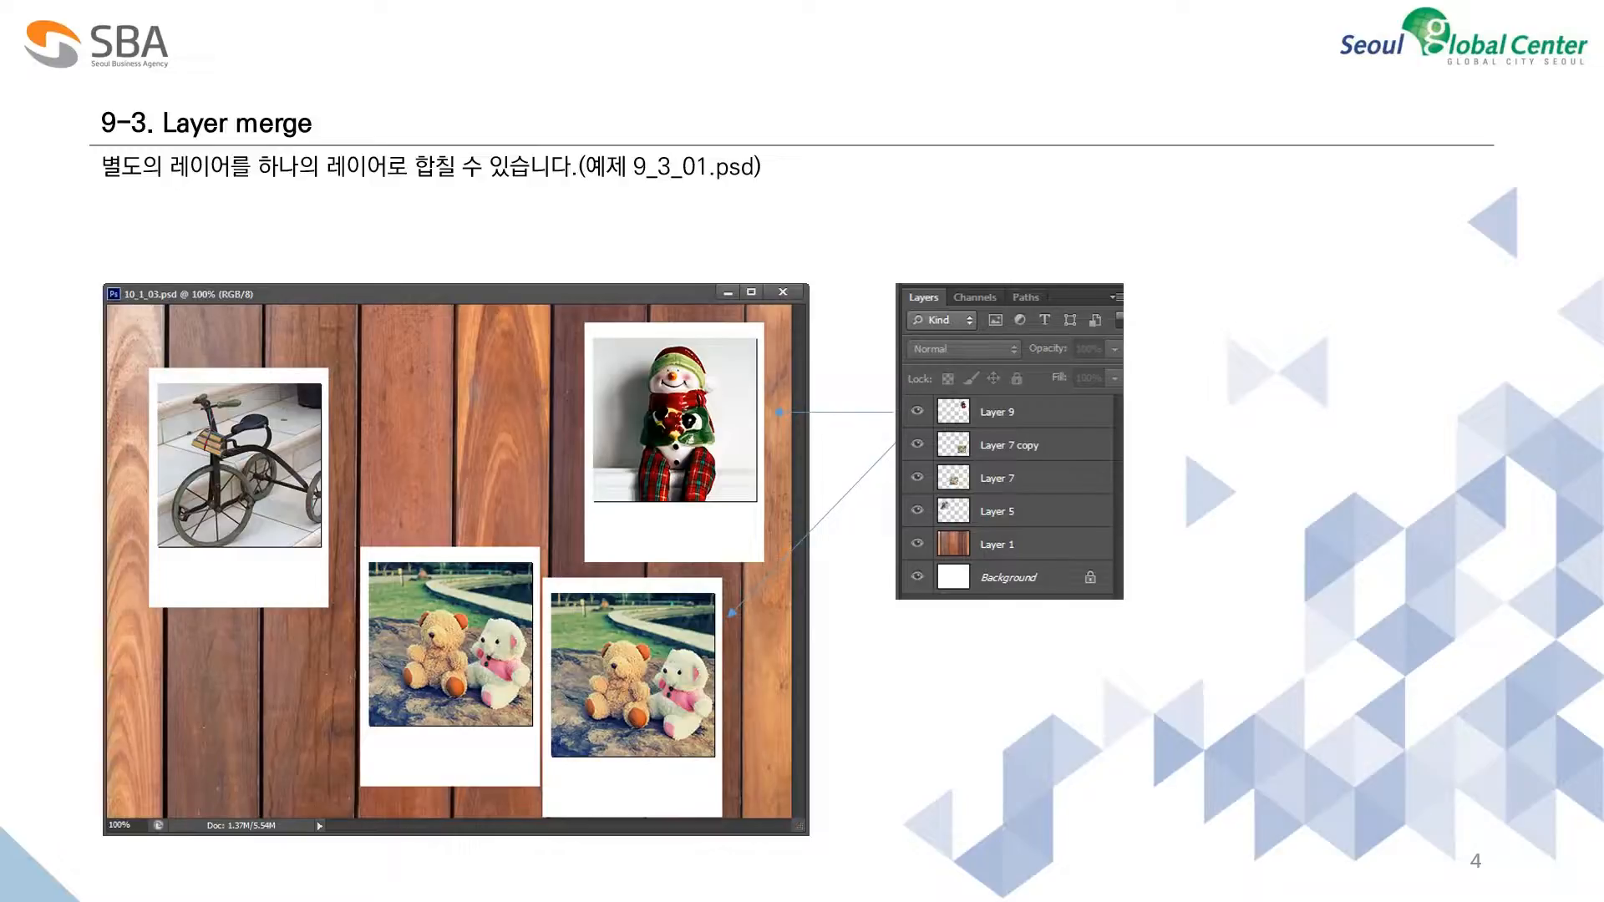
pyautogui.hotkey('alt', 'Tab')
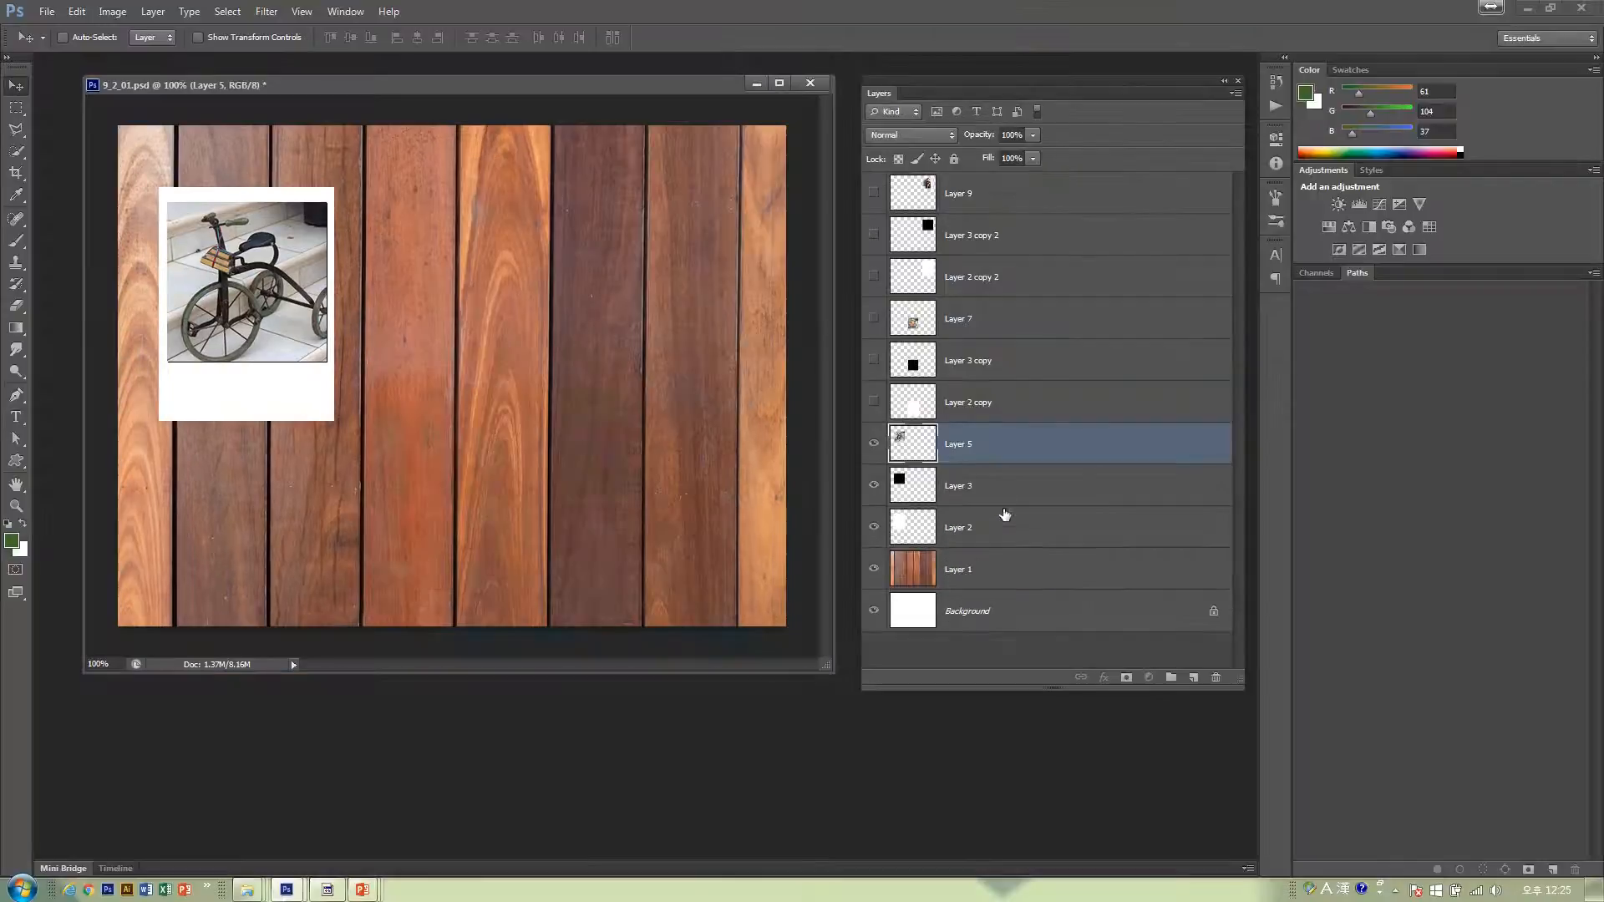
# - Try to move Layer 5, Layer 3 and Layer 2 together toward the middle of the canvas, and undo the move
pyautogui.moveTo(874, 400)
pyautogui.mouseDown()
pyautogui.moveTo(874, 194)
pyautogui.moveTo(875, 402)
pyautogui.mouseUp()
pyautogui.click(972, 532)
pyautogui.click(972, 454)
pyautogui.keyDown('shift'); pyautogui.click(973, 532); pyautogui.keyUp('shift')
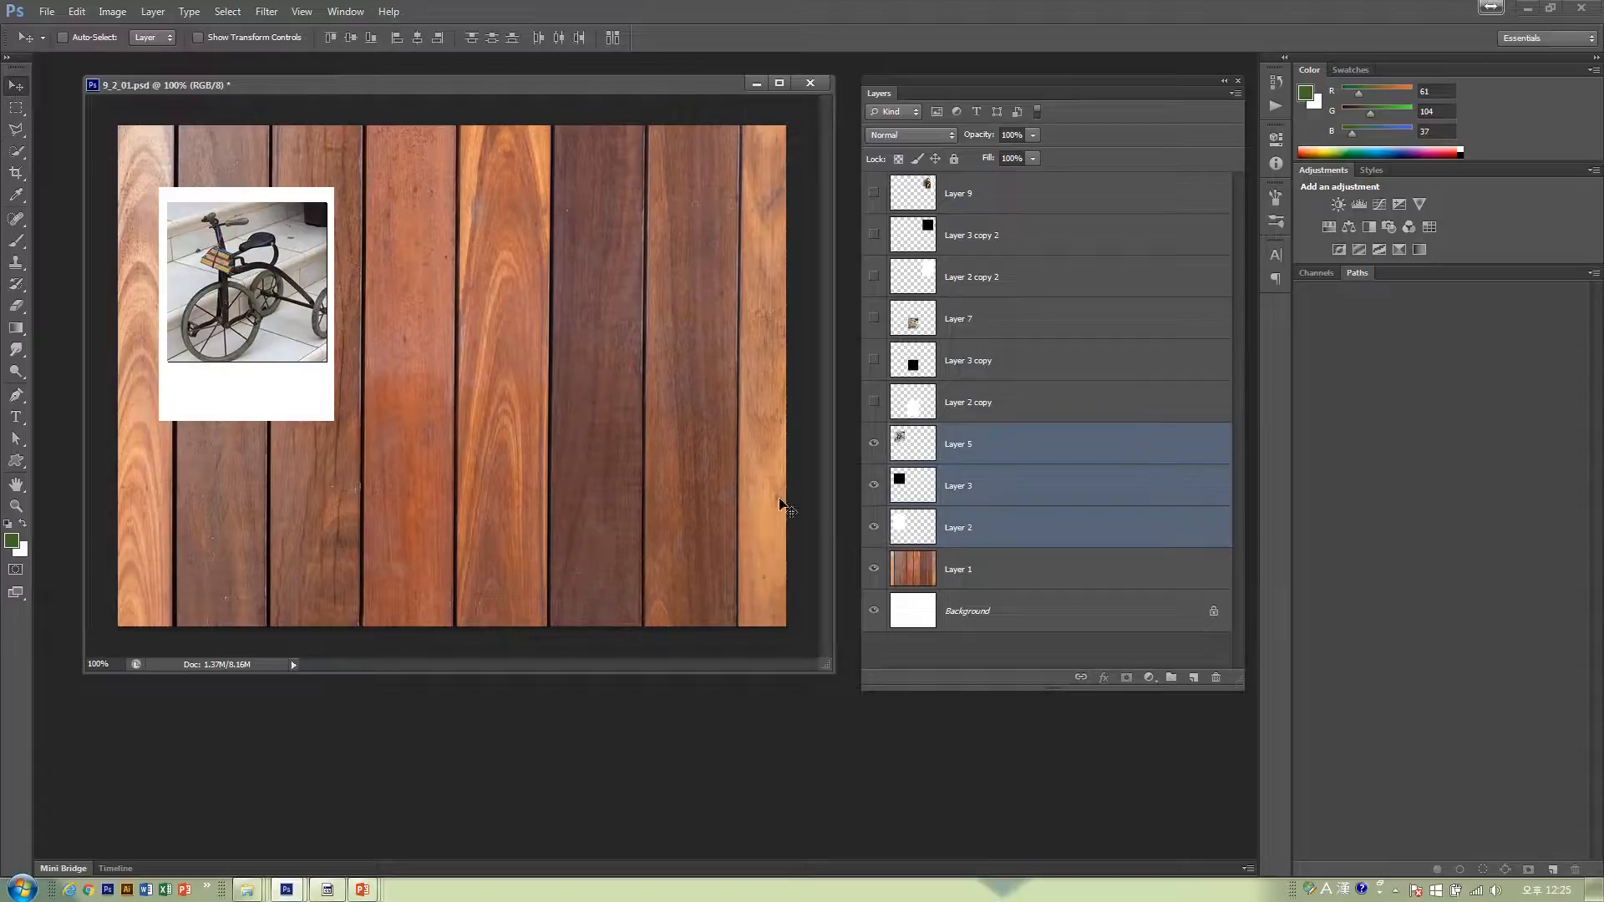
pyautogui.moveTo(423, 347); pyautogui.dragTo(472, 374)
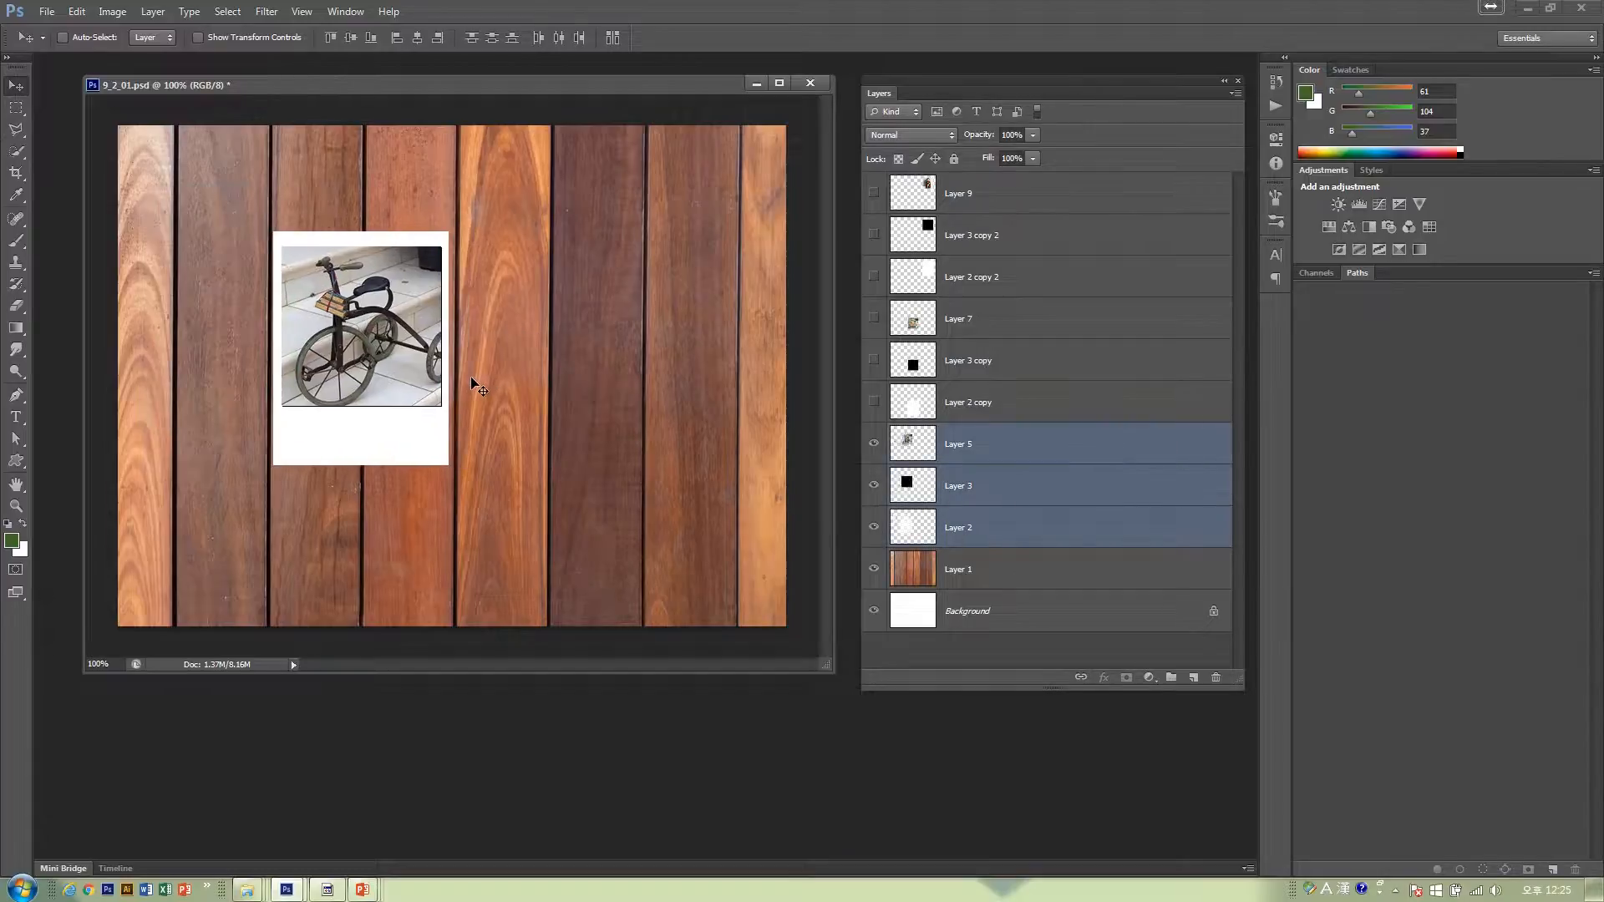
pyautogui.hotkey('ctrl', 'z')
# - Select Layer 5, Layer 3 and Layer 2 one at a time in the layer list
pyautogui.click(1078, 455)
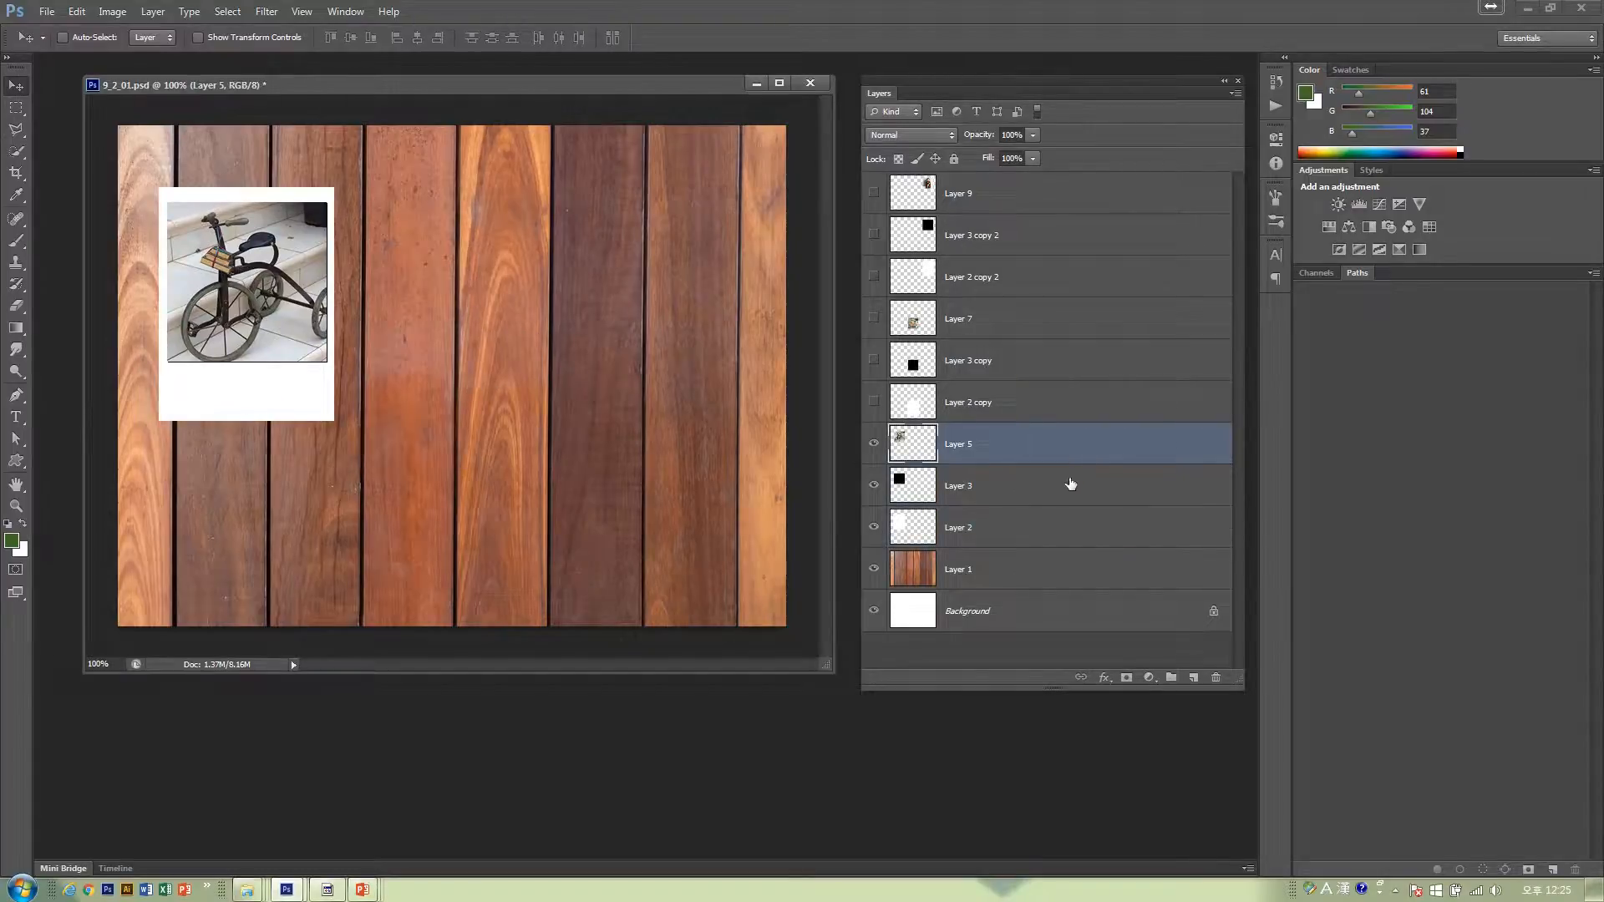
pyautogui.click(1072, 484)
pyautogui.click(1060, 527)
pyautogui.click(1059, 472)
pyautogui.click(1060, 450)
pyautogui.click(1051, 545)
# - Select Layer 5, Layer 3 and Layer 2 individually as a multiple selection and merge them into one layer
pyautogui.click(1057, 453)
pyautogui.keyDown('ctrl'); pyautogui.click(1067, 501); pyautogui.keyUp('ctrl')
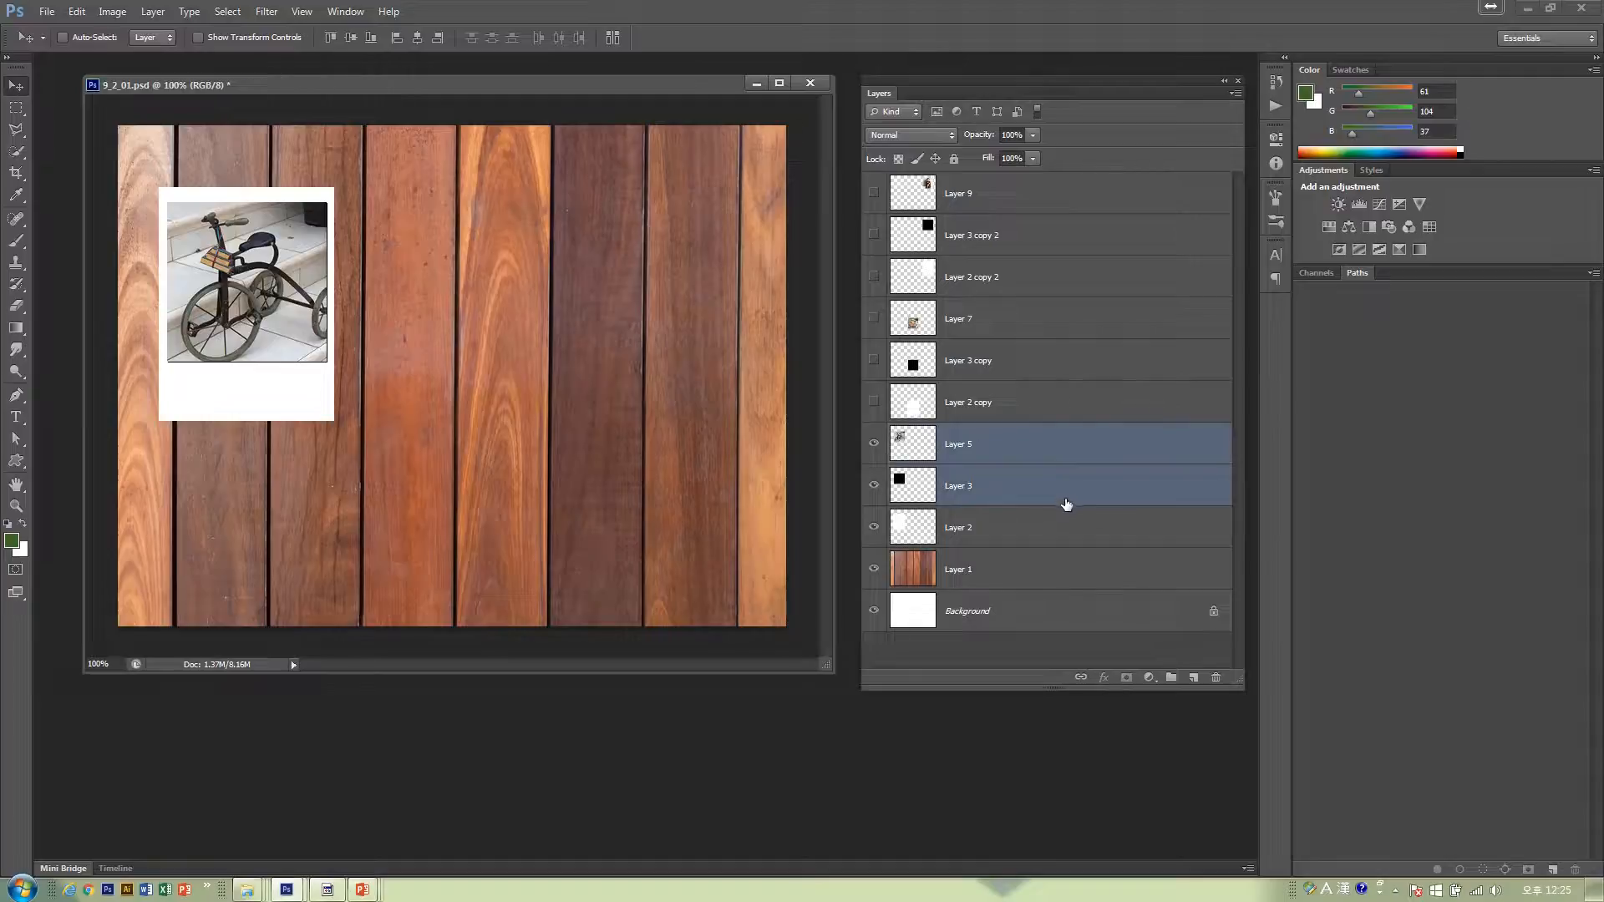
pyautogui.keyDown('ctrl'); pyautogui.click(1061, 532); pyautogui.keyUp('ctrl')
pyautogui.keyDown('ctrl'); pyautogui.click(1067, 495); pyautogui.keyUp('ctrl')
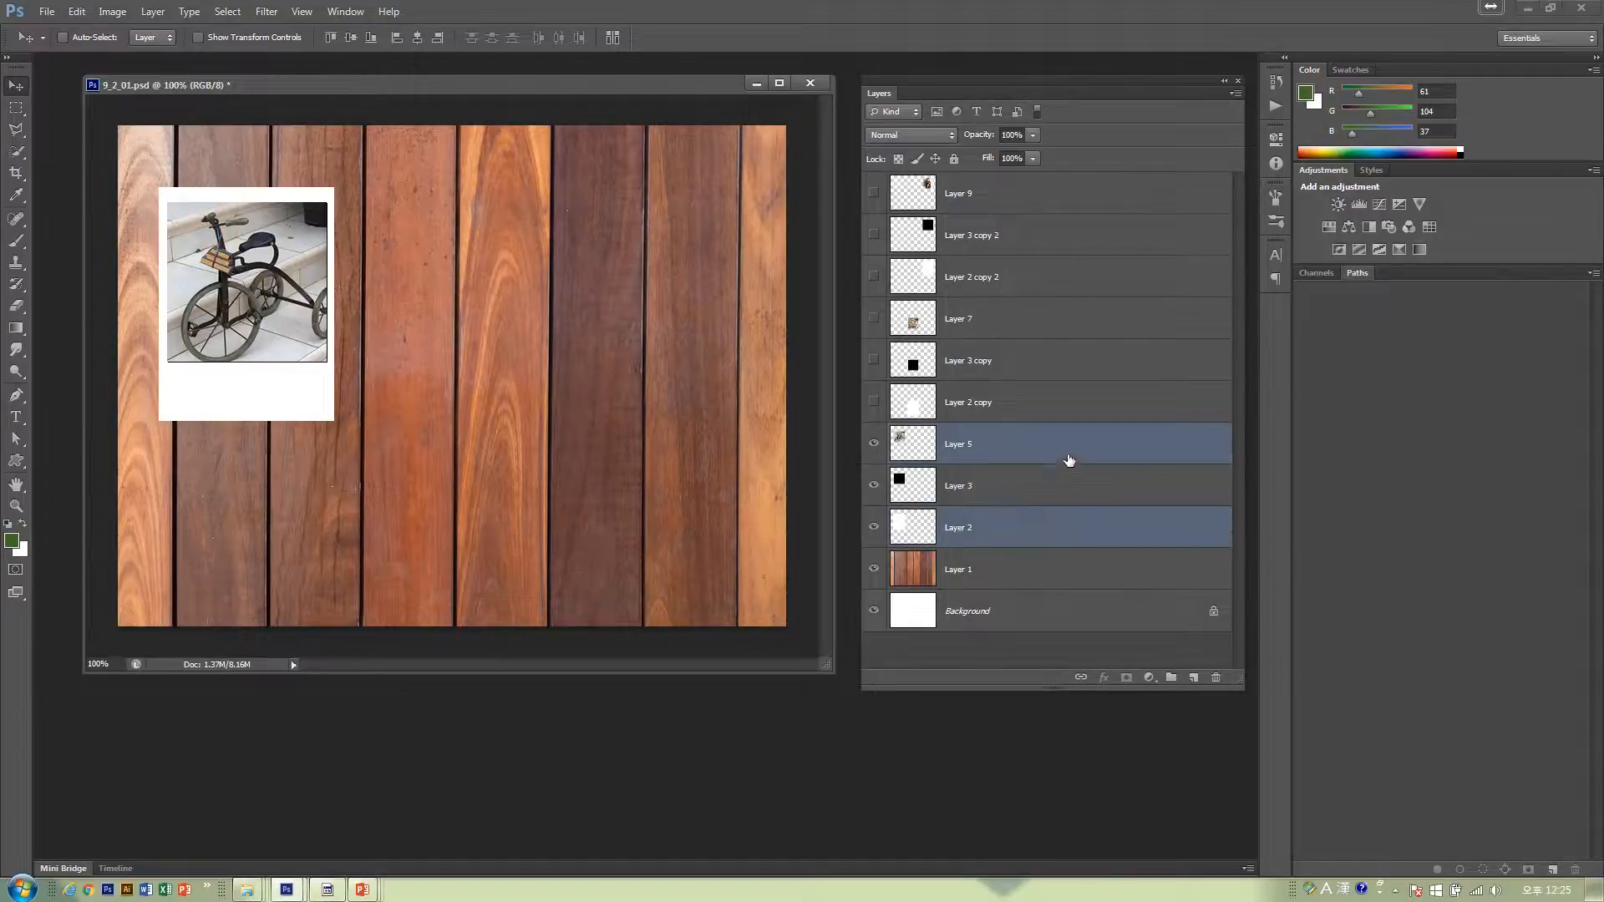
pyautogui.keyDown('ctrl'); pyautogui.click(1068, 460); pyautogui.keyUp('ctrl')
pyautogui.keyDown('ctrl'); pyautogui.click(1070, 488); pyautogui.keyUp('ctrl')
pyautogui.keyDown('ctrl'); pyautogui.click(1071, 460); pyautogui.keyUp('ctrl')
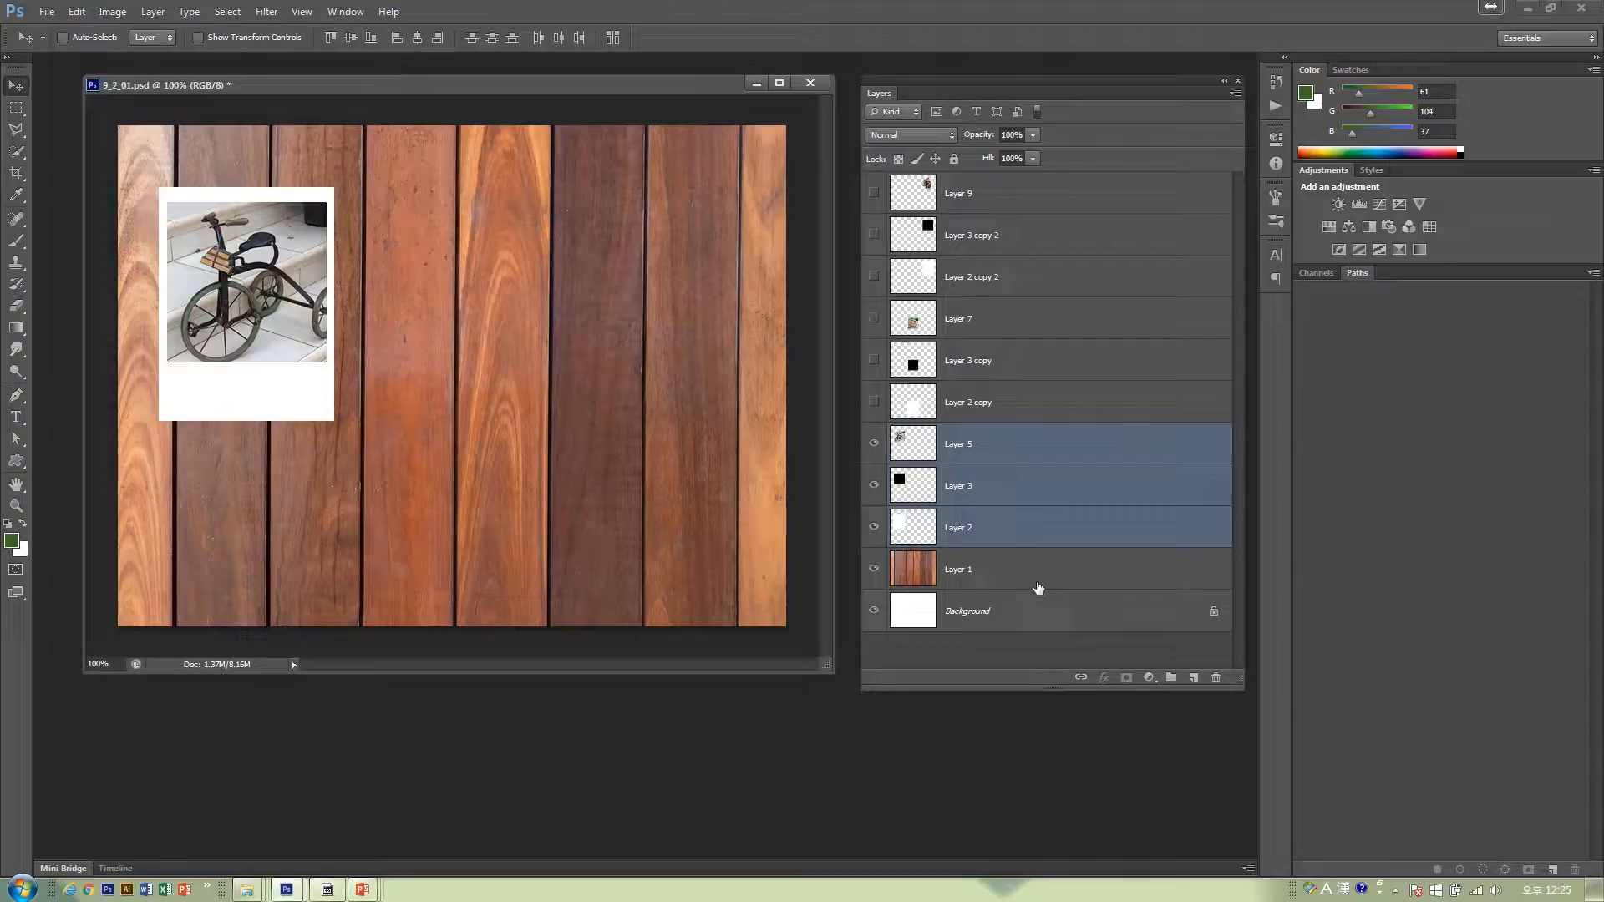
pyautogui.hotkey('ctrl', 'e')
# - Toggle the merged layer's visibility and move the merged bicycle photo around the canvas, and undo both the moves and the merge
pyautogui.click(875, 447)
pyautogui.click(875, 447)
pyautogui.moveTo(404, 374); pyautogui.dragTo(685, 493)
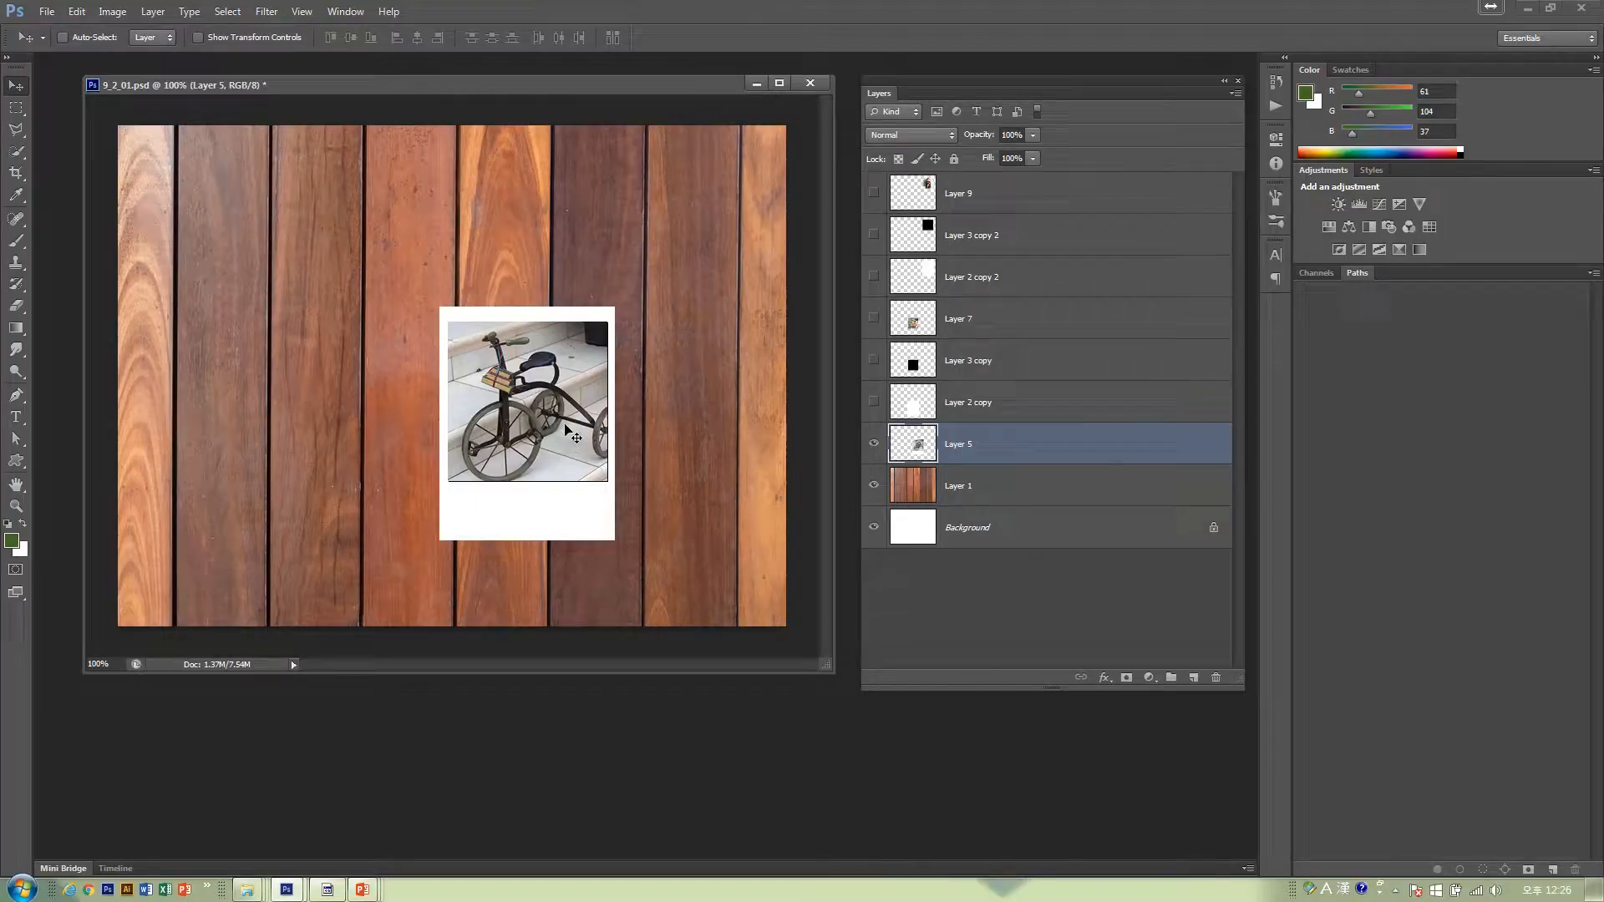
pyautogui.moveTo(603, 477); pyautogui.dragTo(453, 420)
pyautogui.hotkey('ctrl', 'z')
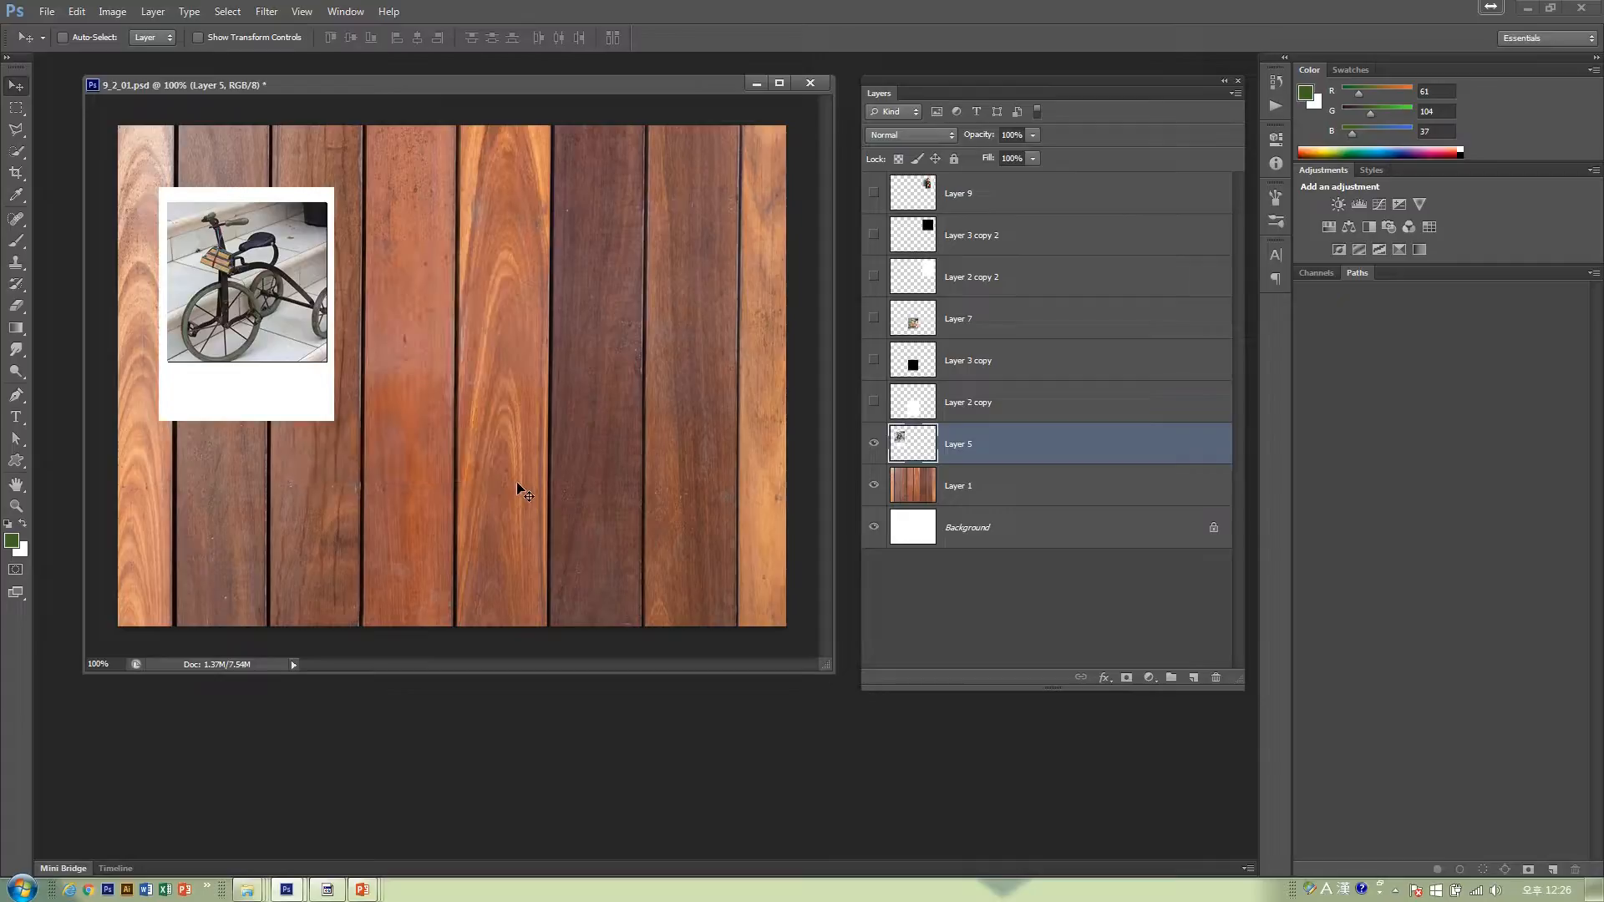
pyautogui.hotkey('ctrl', 'alt', 'z')
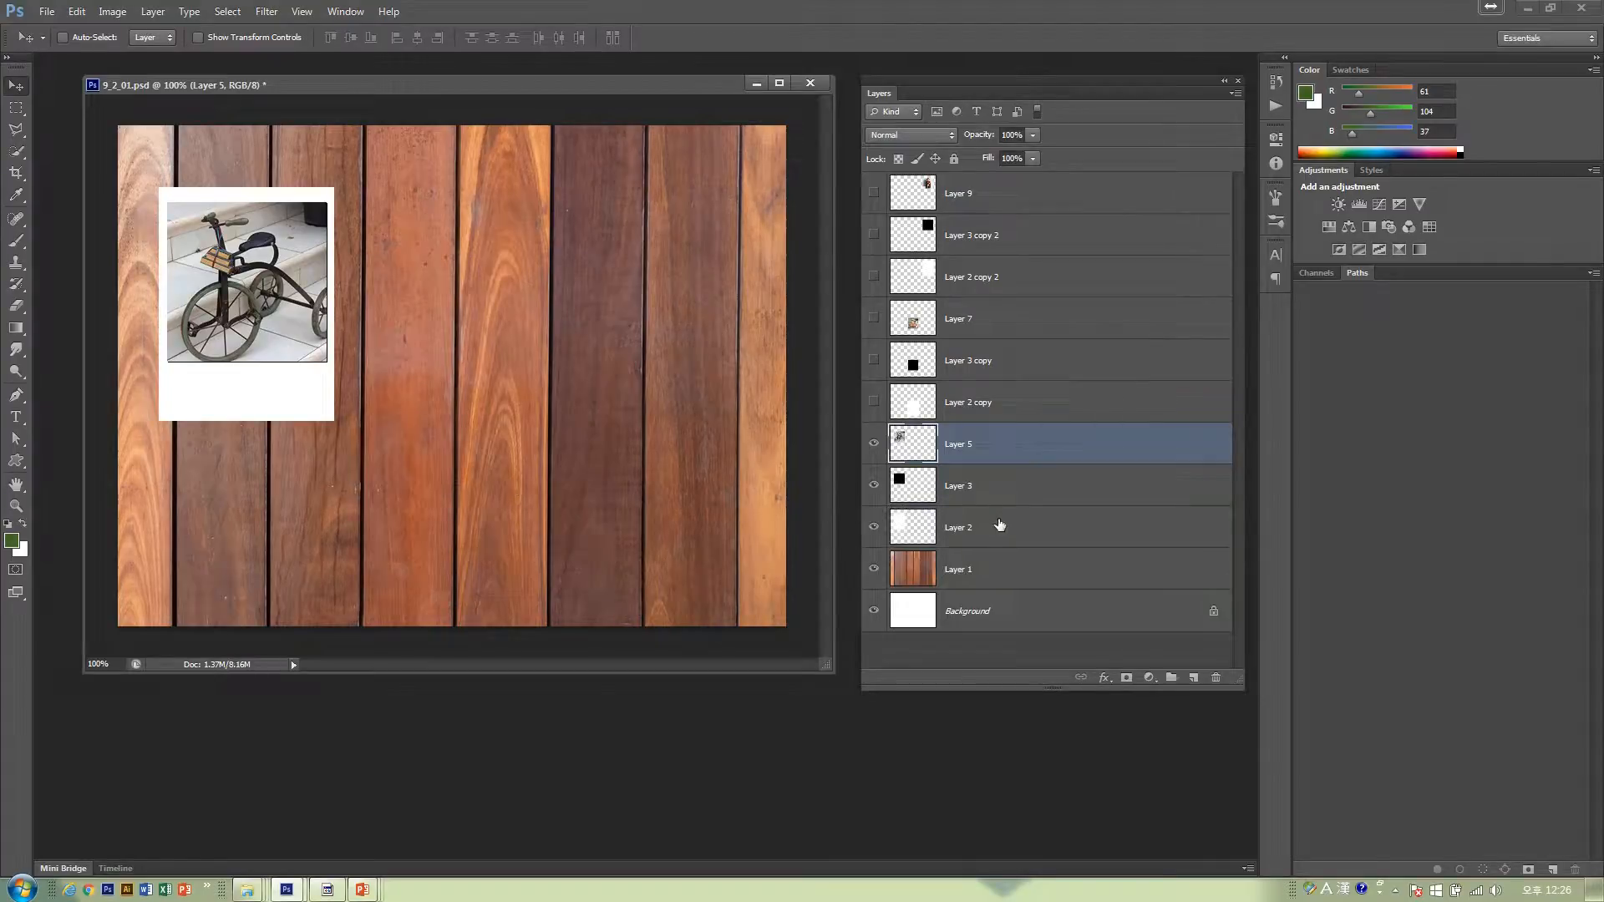
# - Merge the range from Layer 5 to Layer 2 with the Merge Layers command, and undo the merge
pyautogui.keyDown('shift'); pyautogui.click(1011, 541); pyautogui.keyUp('shift')
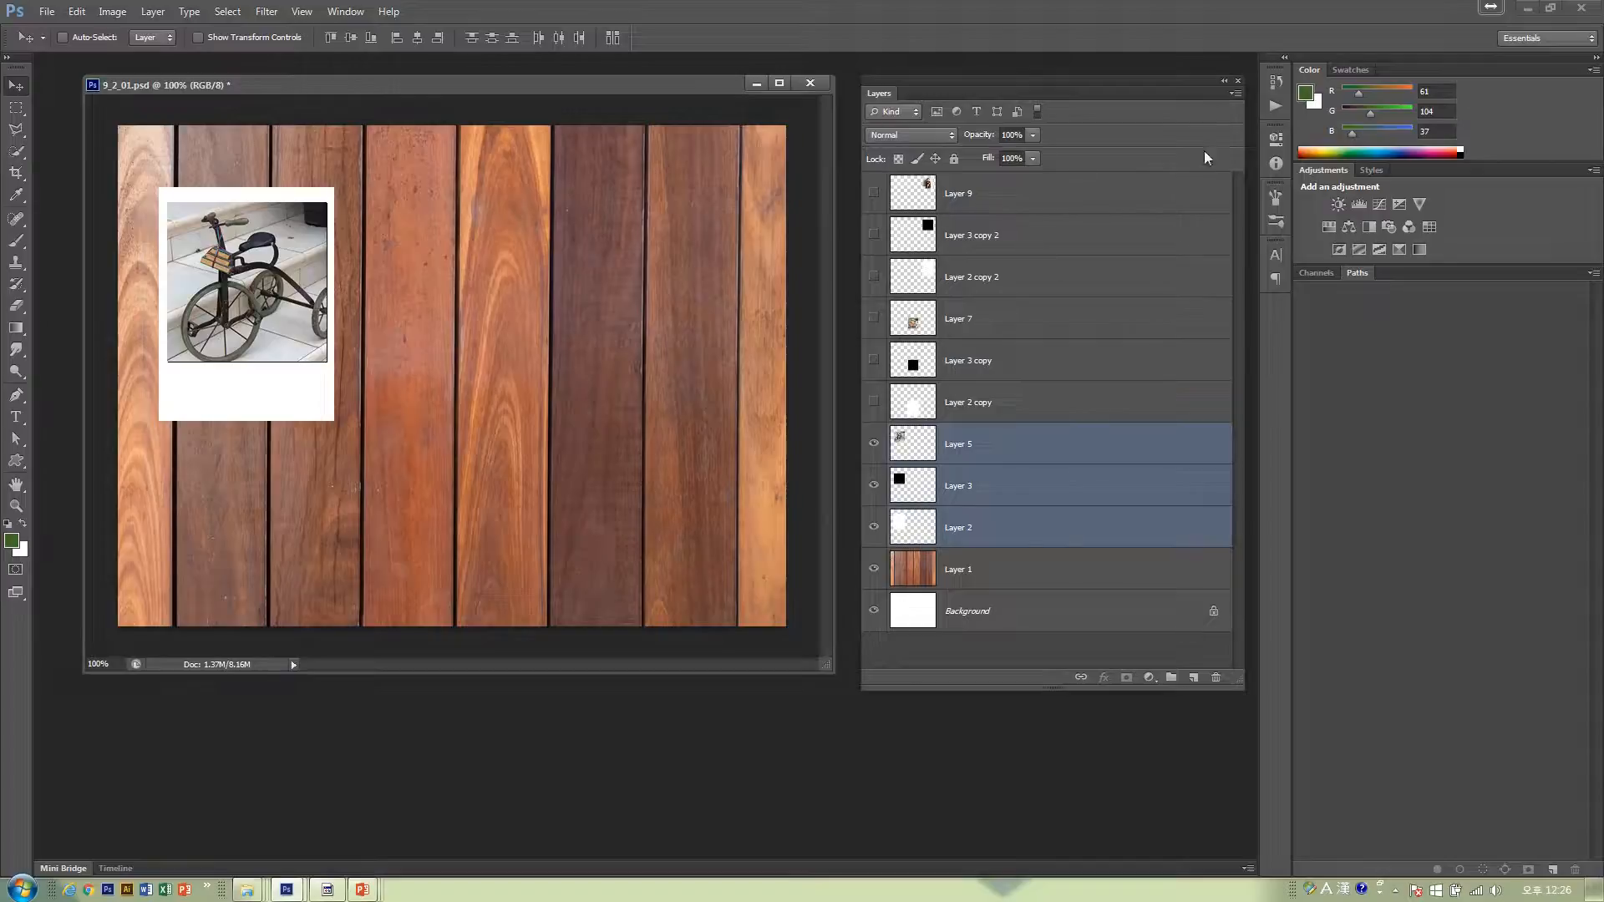
pyautogui.click(1236, 93)
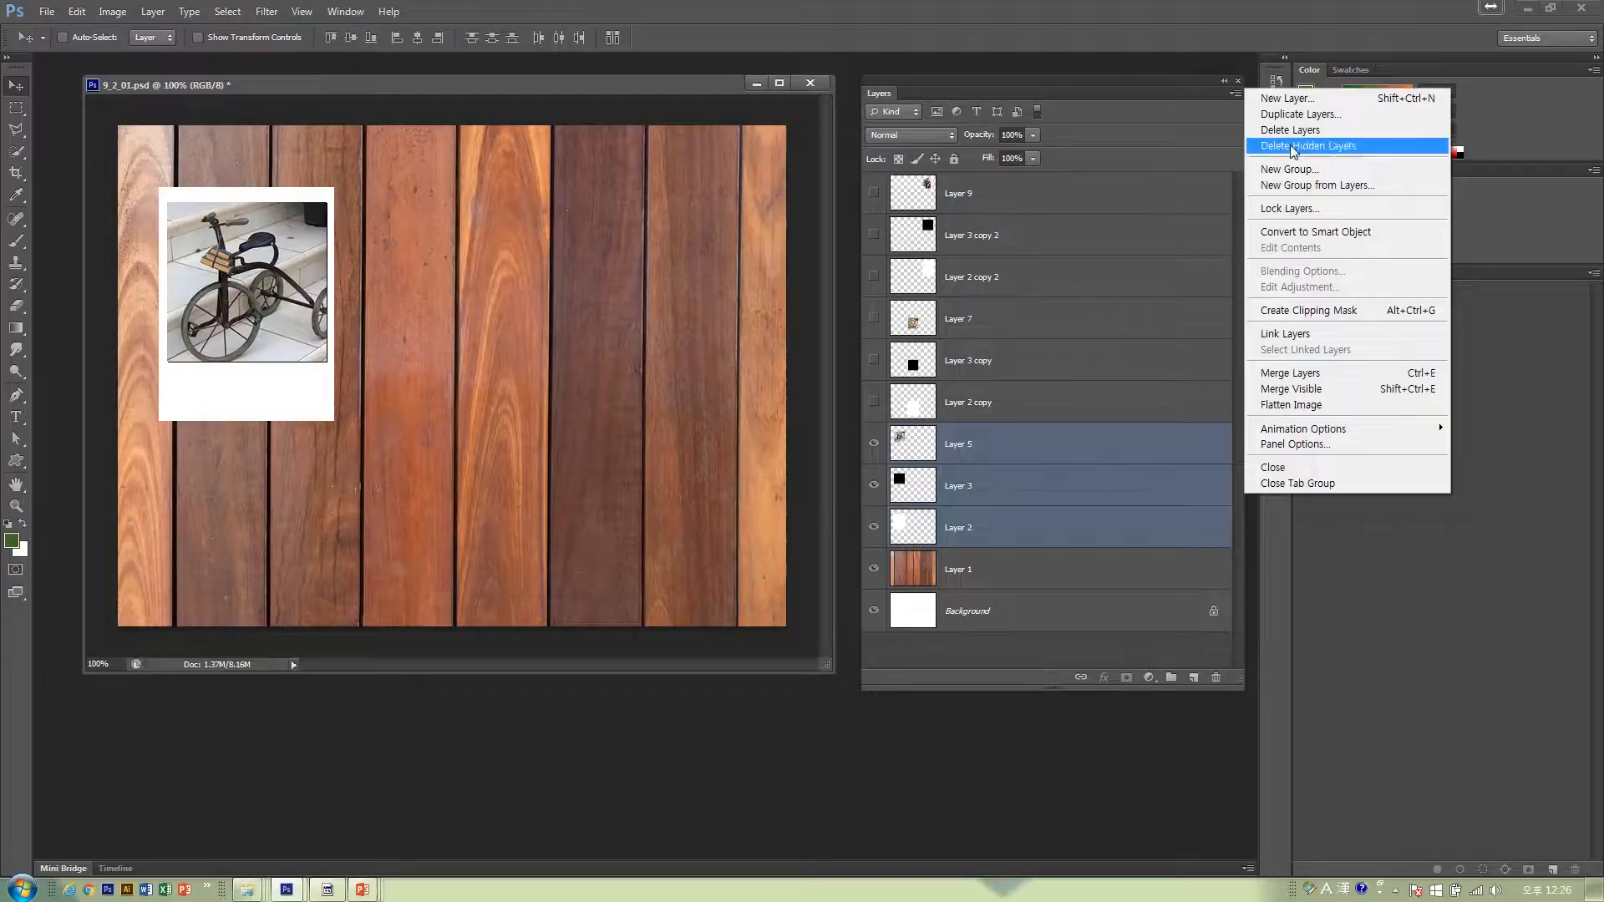
pyautogui.click(1336, 383)
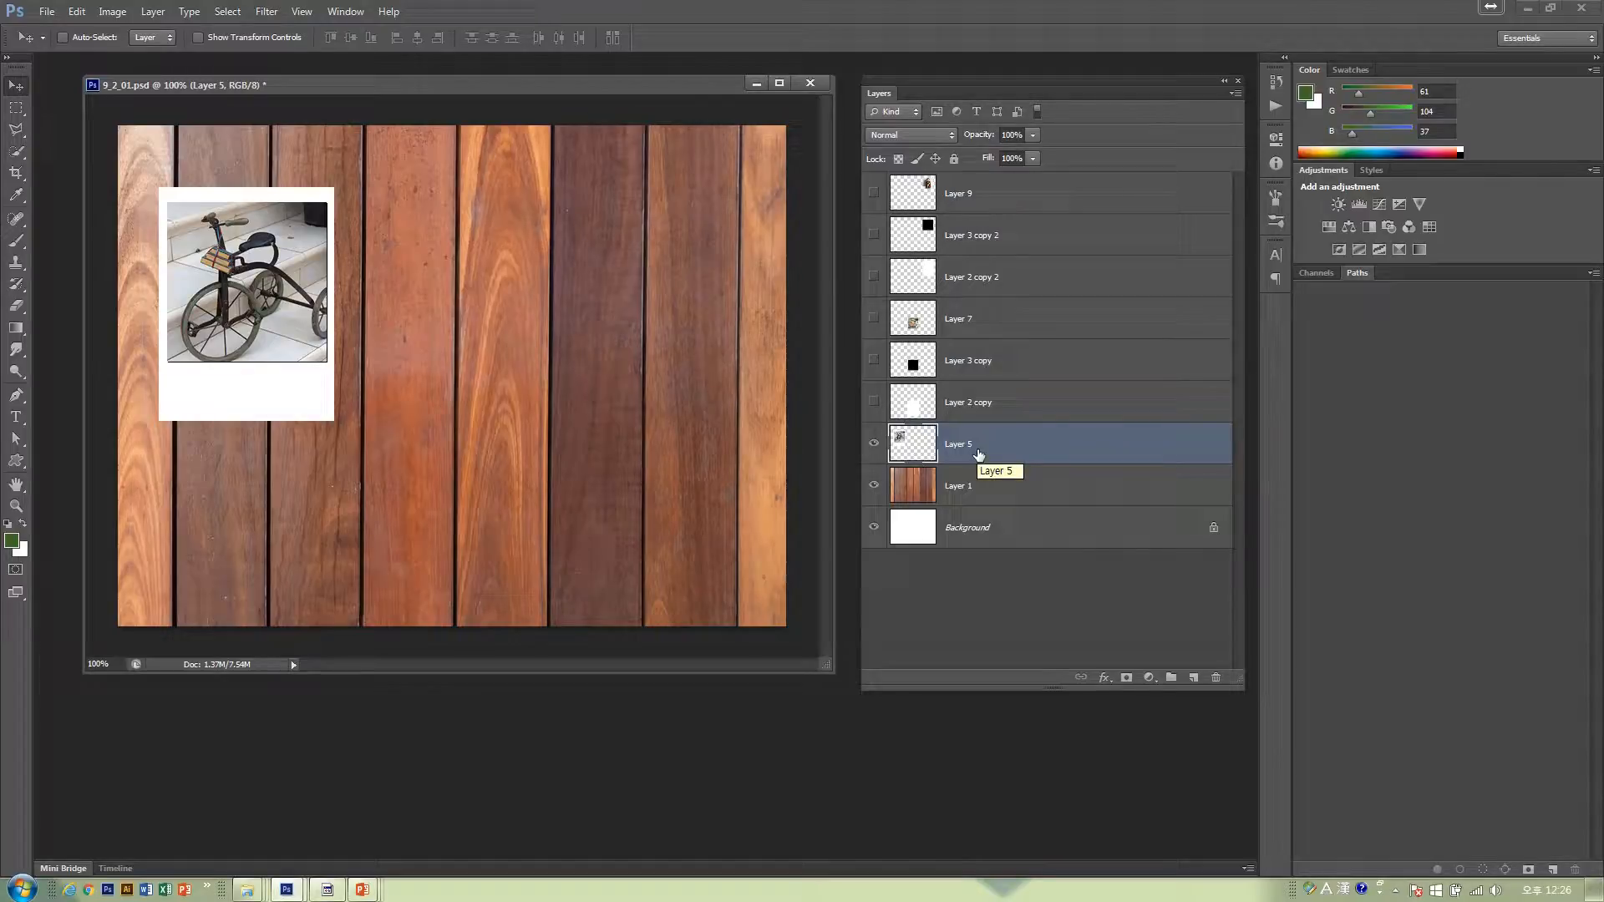
pyautogui.hotkey('ctrl', 'z')
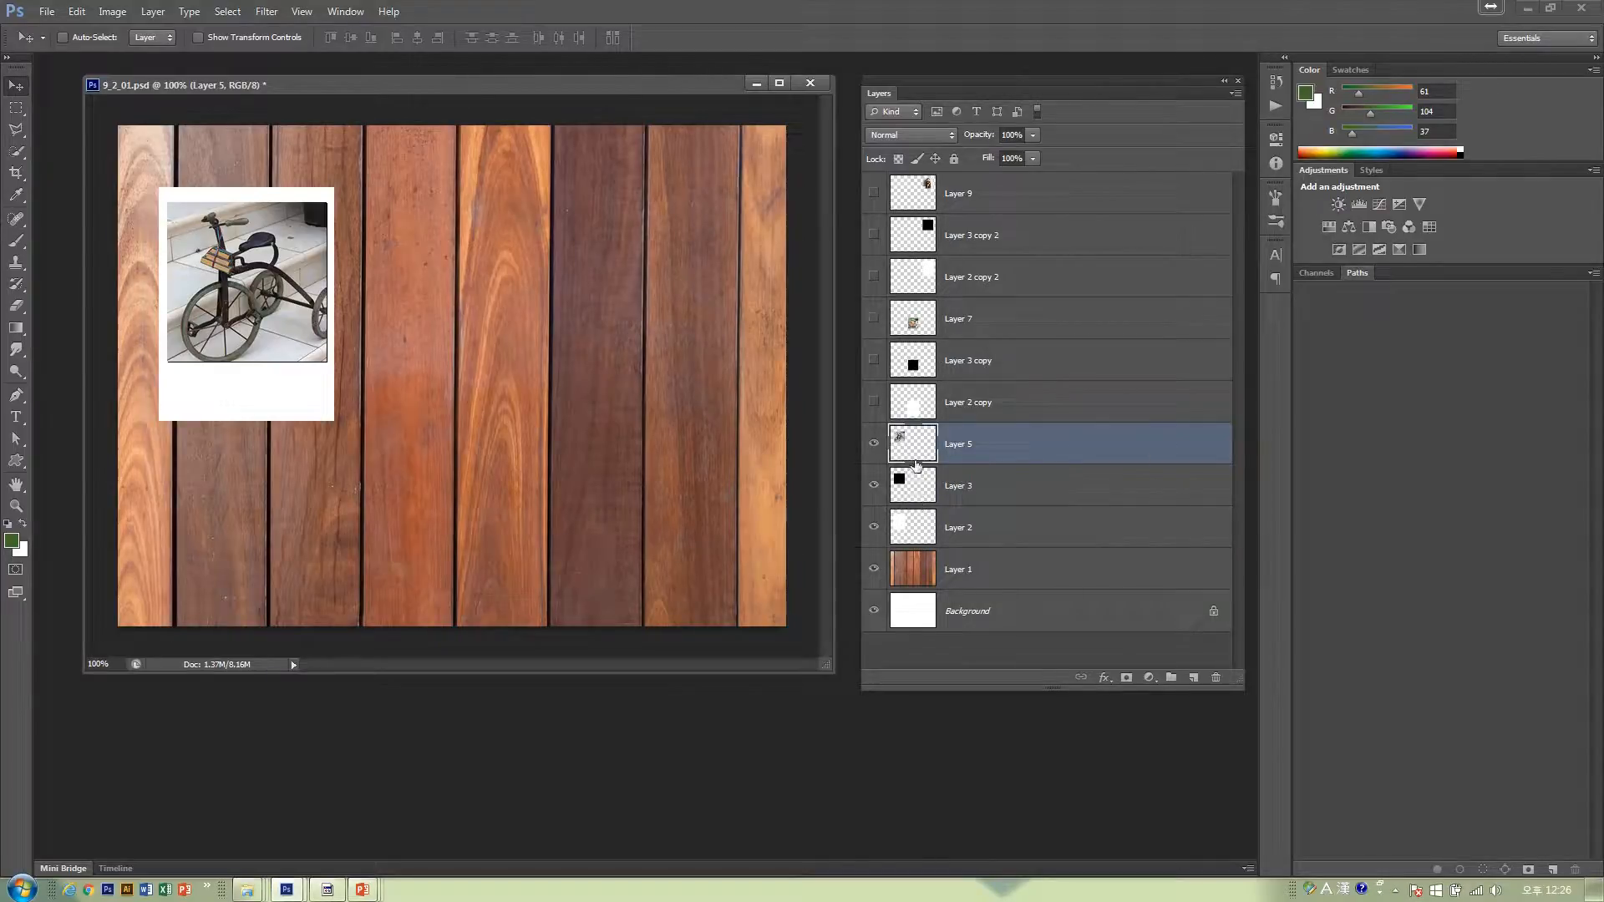
# - Move the bicycle picture to the right of its white frame and the black square of Layer 3 below the picture
pyautogui.moveTo(265, 306); pyautogui.dragTo(477, 307)
pyautogui.click(963, 485)
pyautogui.moveTo(287, 344); pyautogui.dragTo(518, 540)
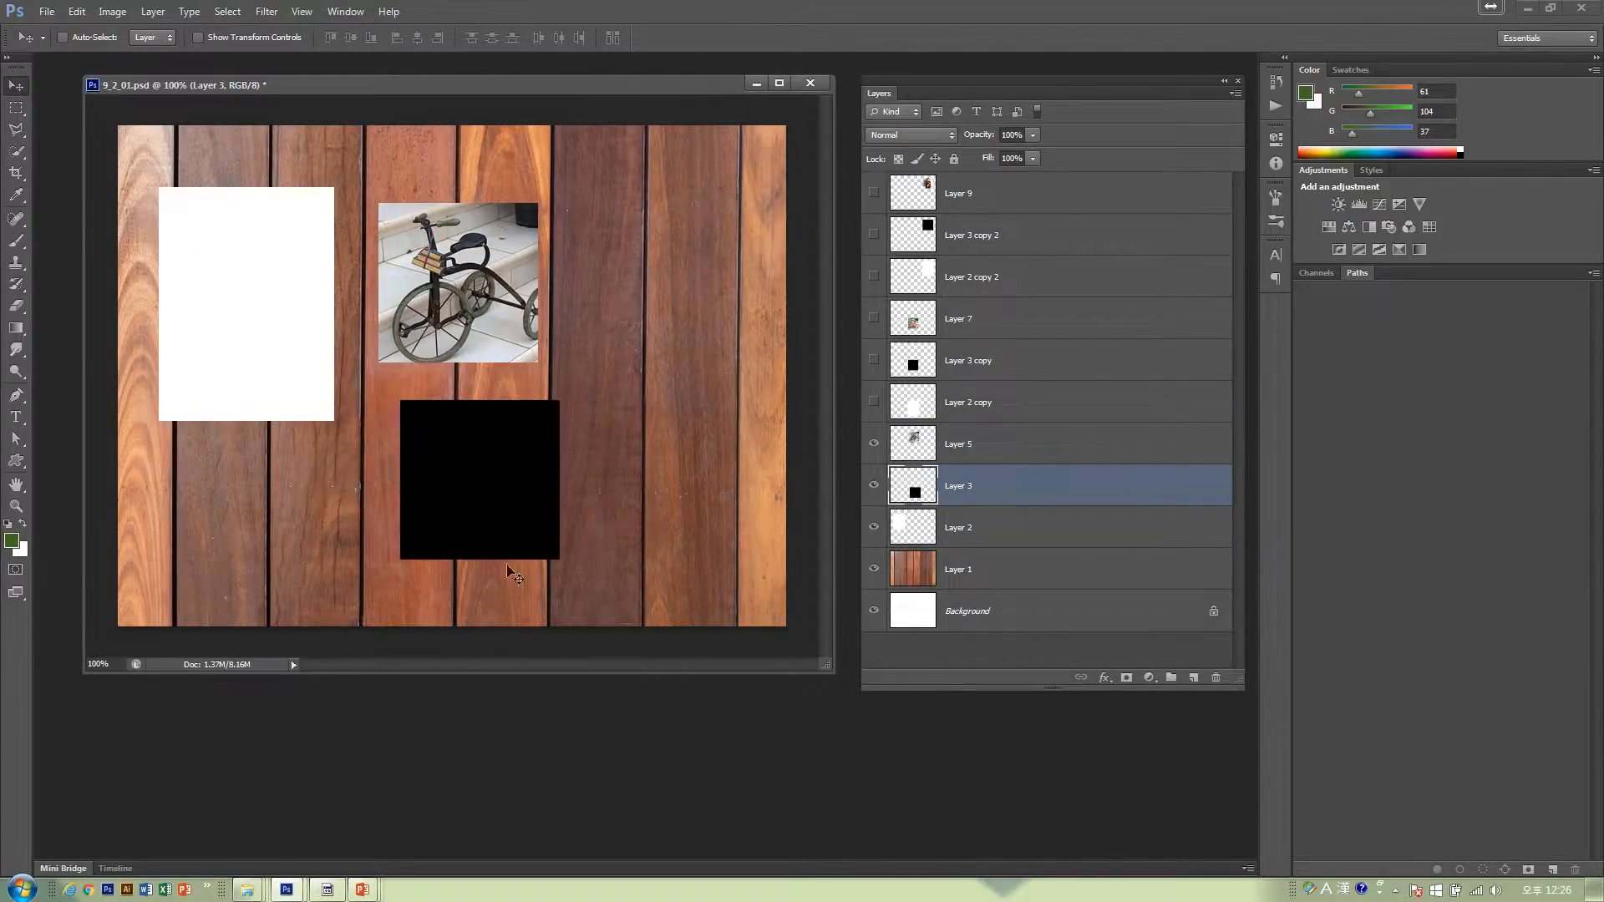
# - Select Layer 2 and set the layer thumbnails to the largest size
pyautogui.click(962, 530)
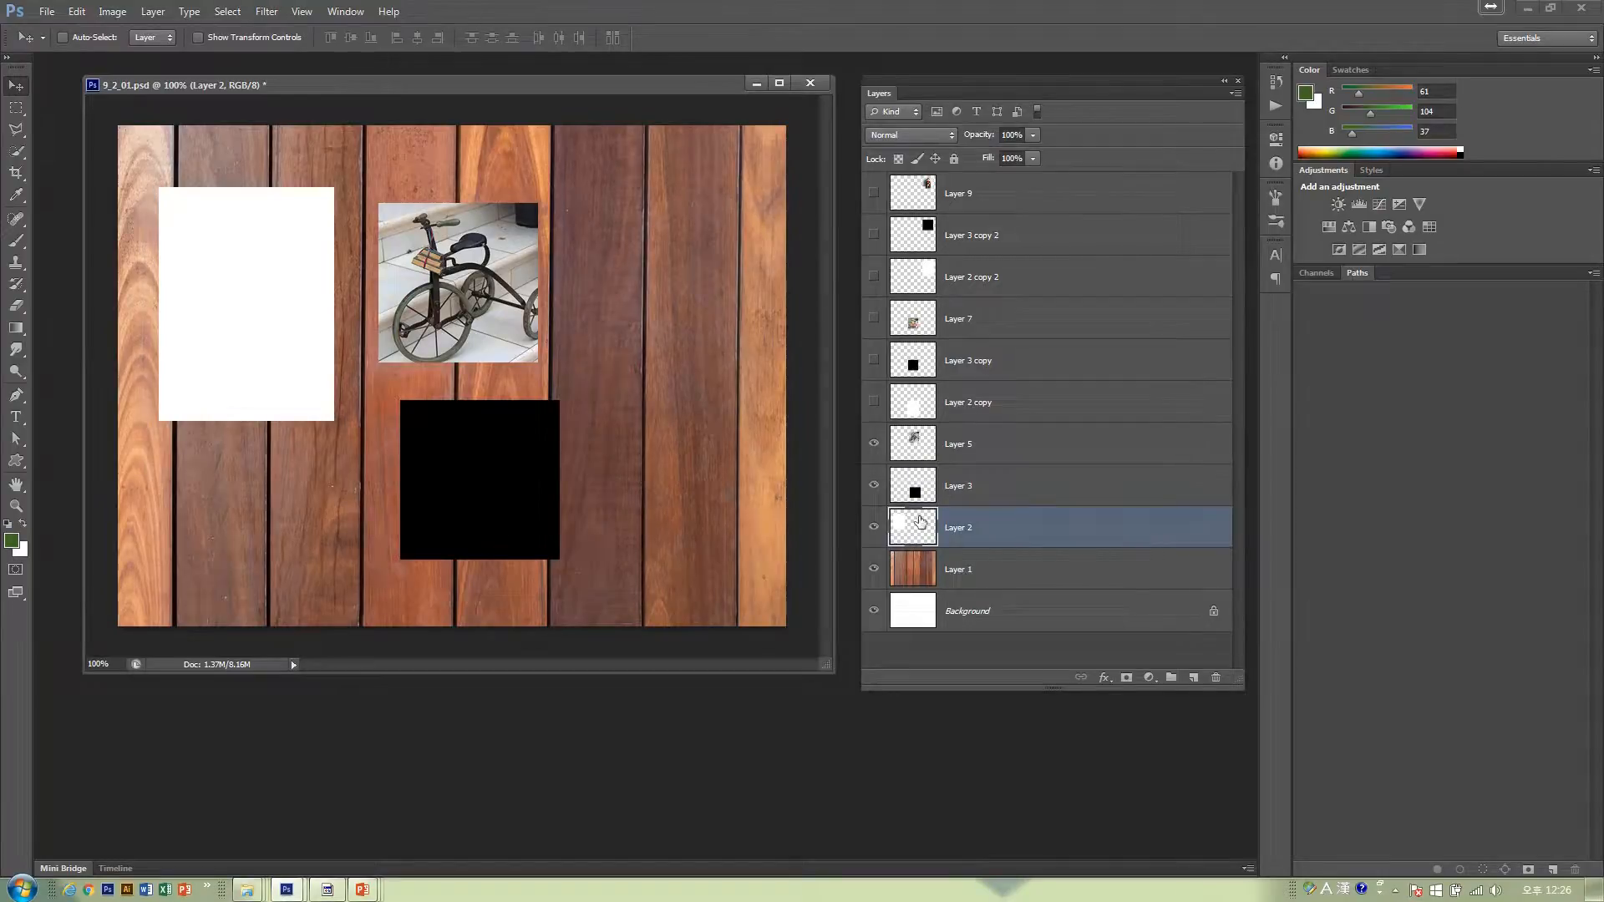
pyautogui.click(1236, 92)
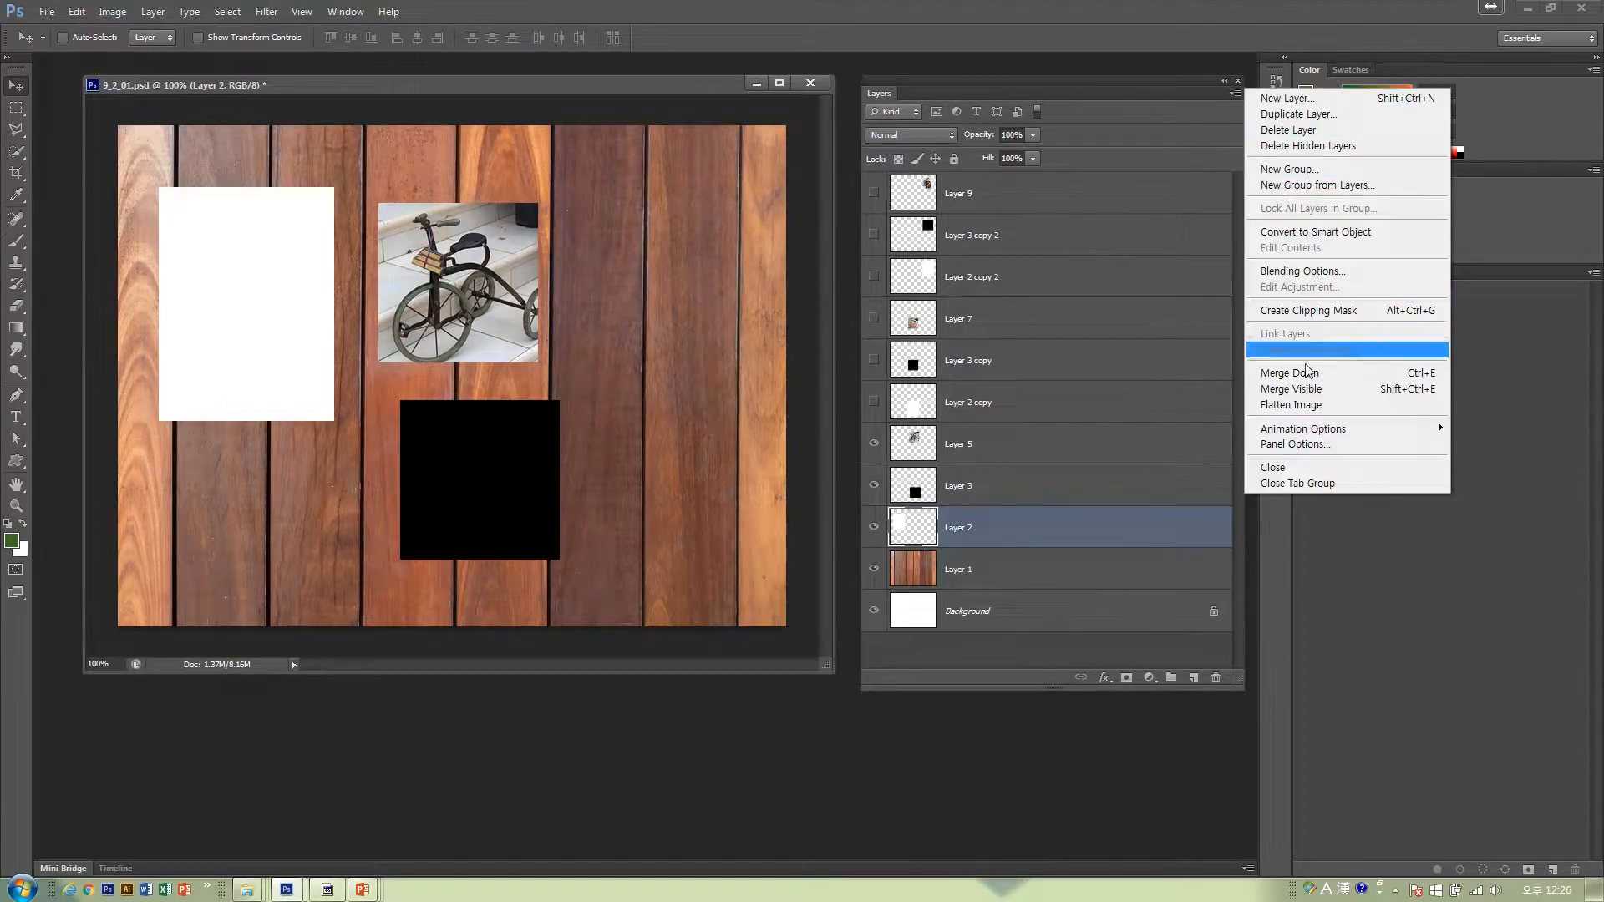
pyautogui.click(1309, 445)
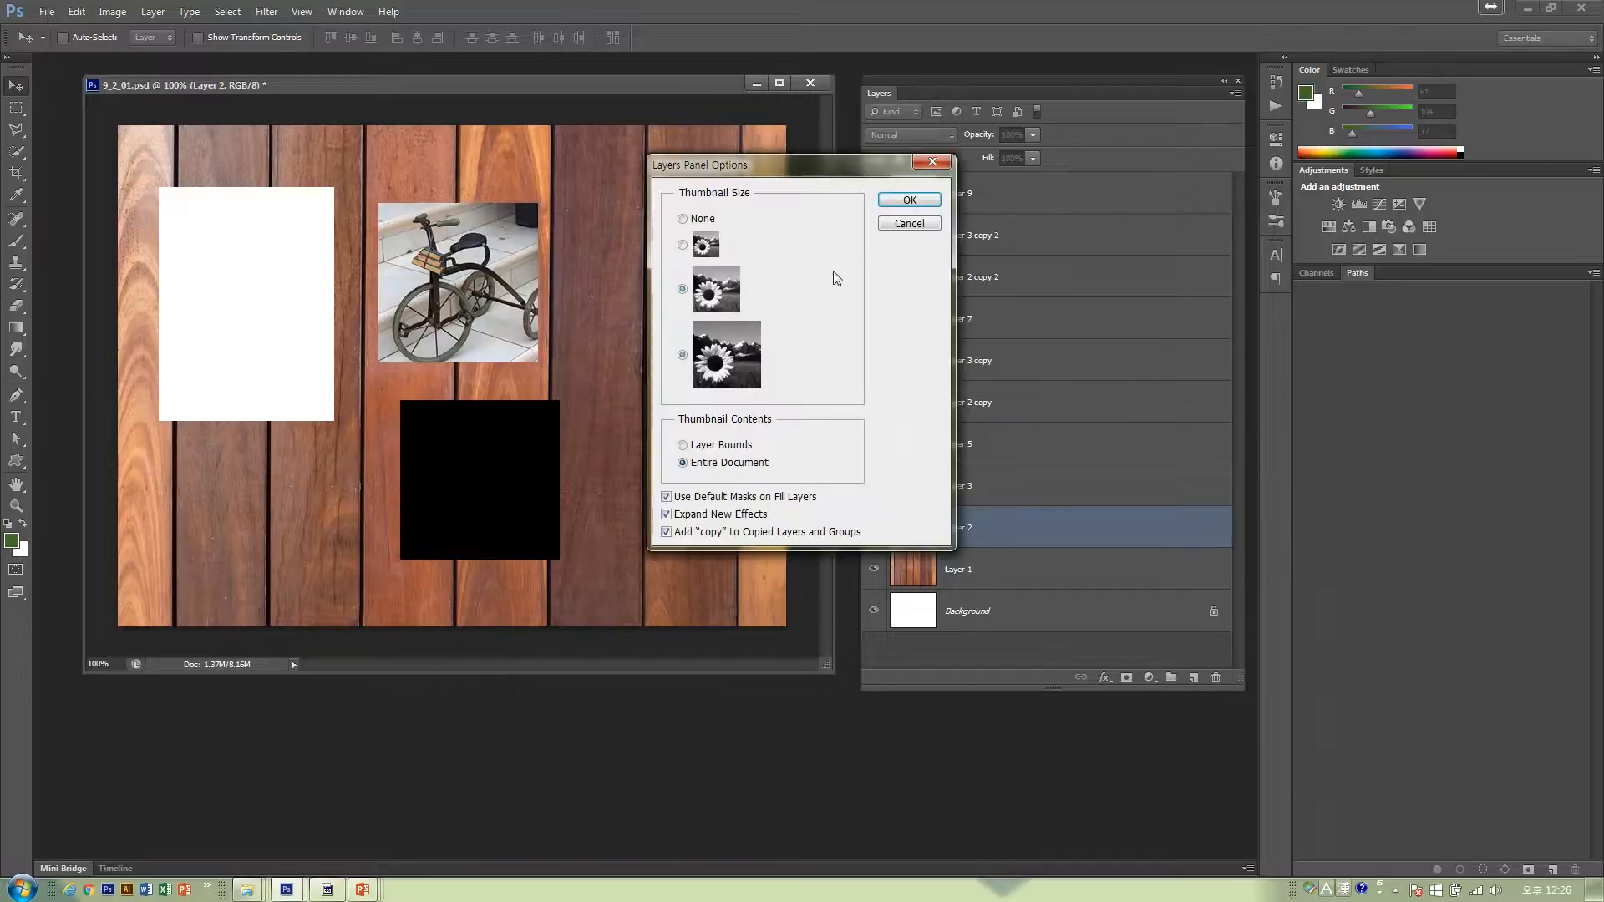
pyautogui.click(896, 209)
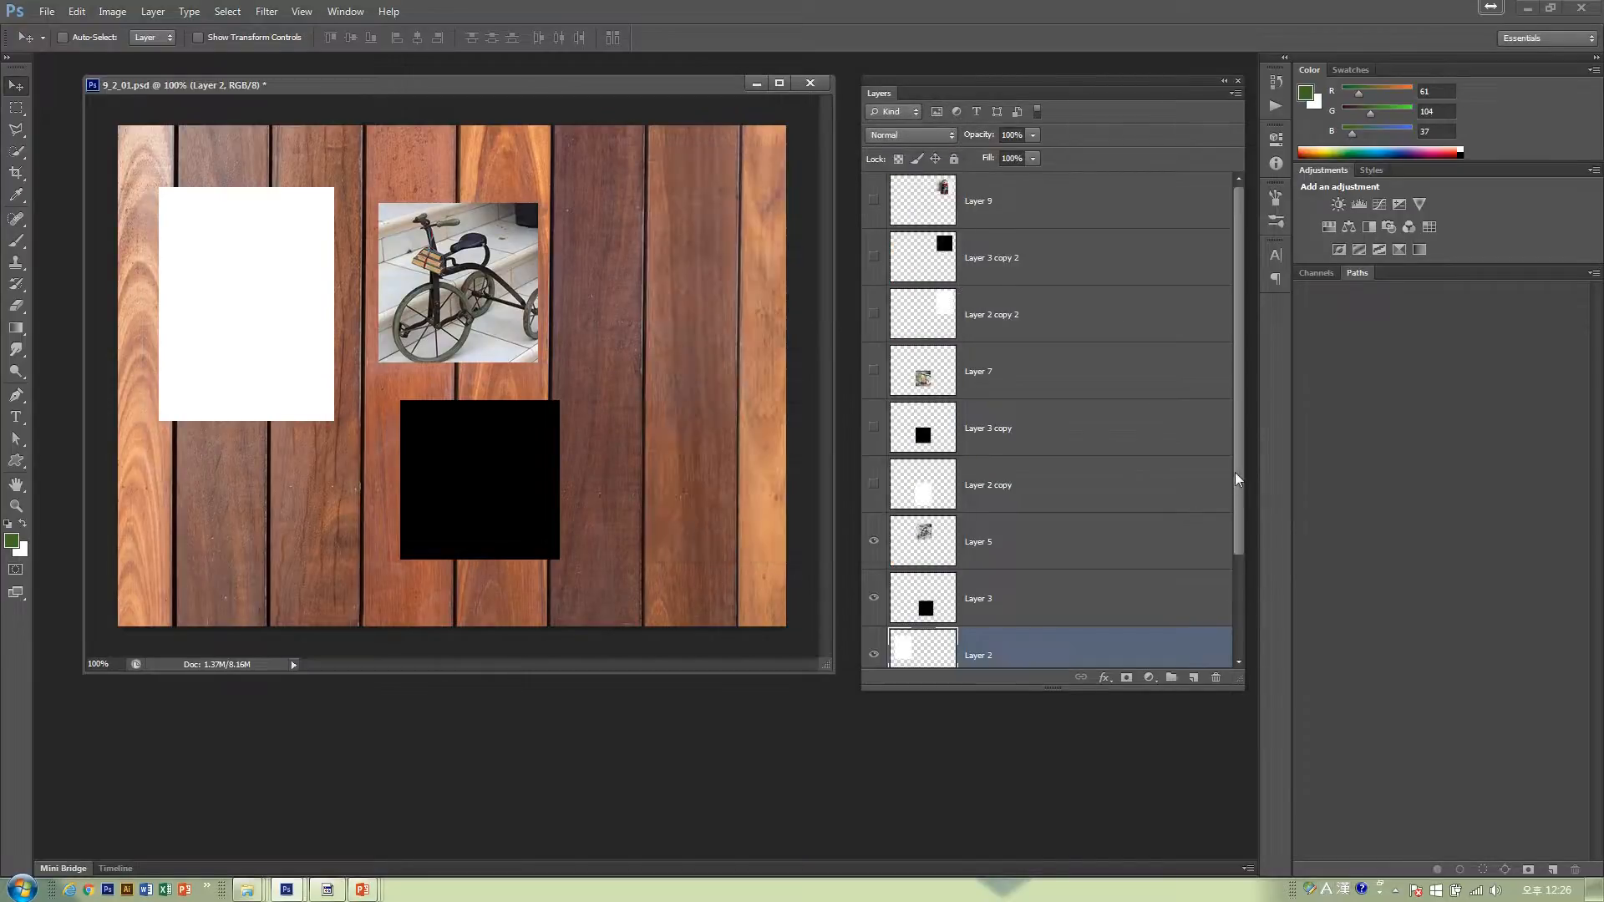
pyautogui.scroll(-1, 1238, 510)
pyautogui.scroll(-2, 1238, 510)
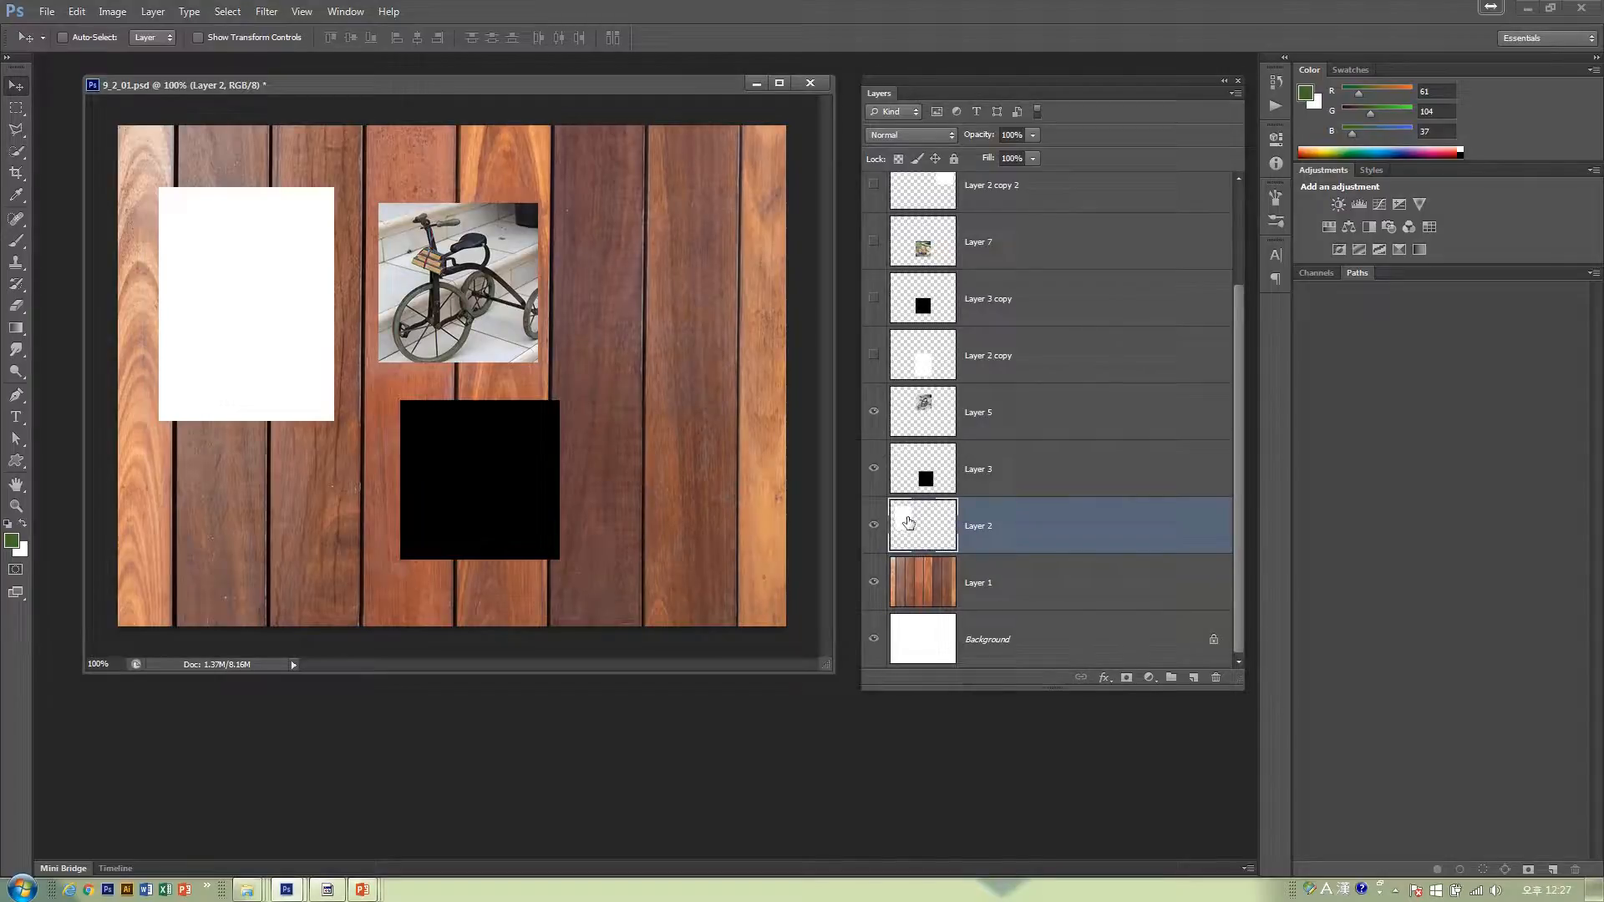
# - Move the white frame of Layer 2 down and right beside the bicycle picture, and shift the black square of Layer 3 down and right
pyautogui.moveTo(462, 464); pyautogui.dragTo(482, 520)
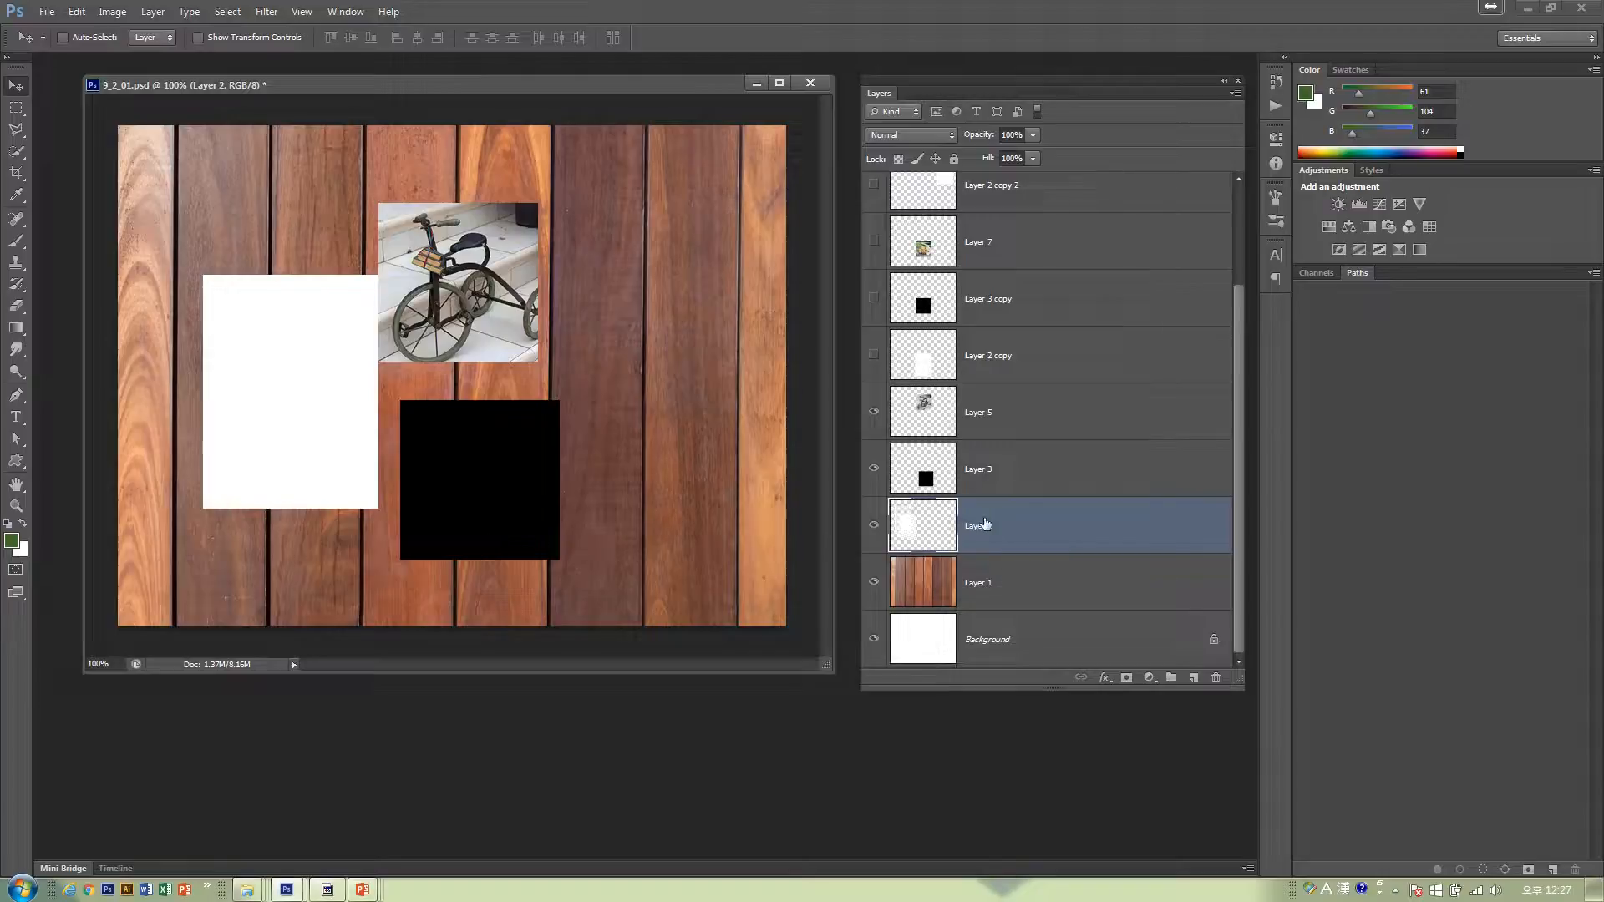
pyautogui.click(995, 482)
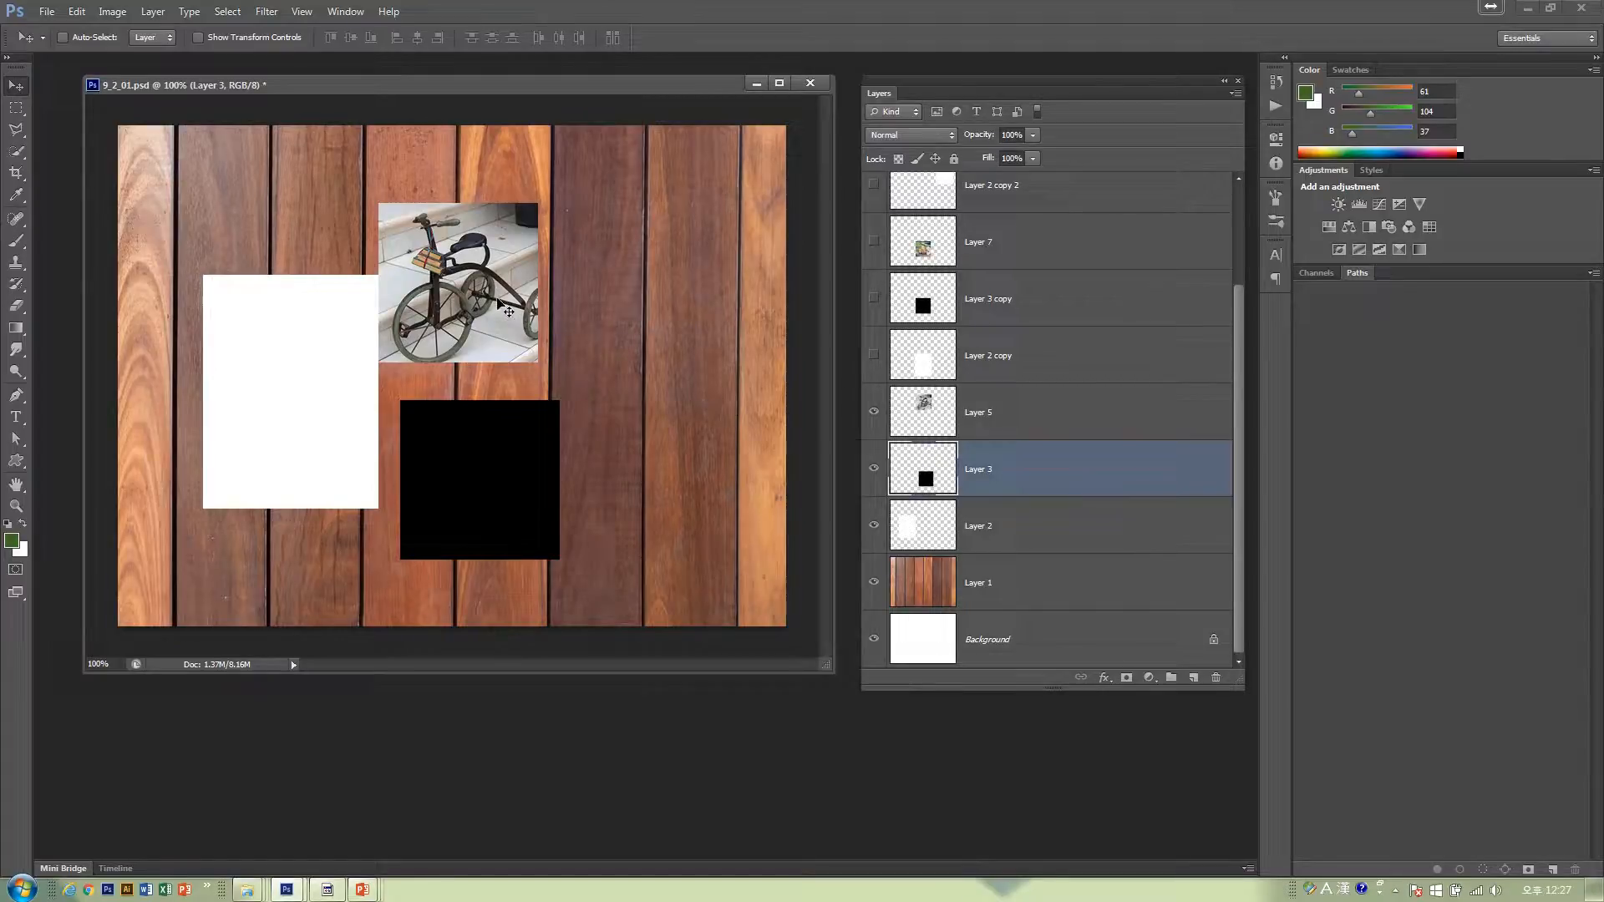
pyautogui.moveTo(505, 307)
pyautogui.mouseDown()
pyautogui.moveTo(332, 218)
pyautogui.moveTo(478, 275)
pyautogui.moveTo(435, 295)
pyautogui.moveTo(492, 311)
pyautogui.mouseUp()
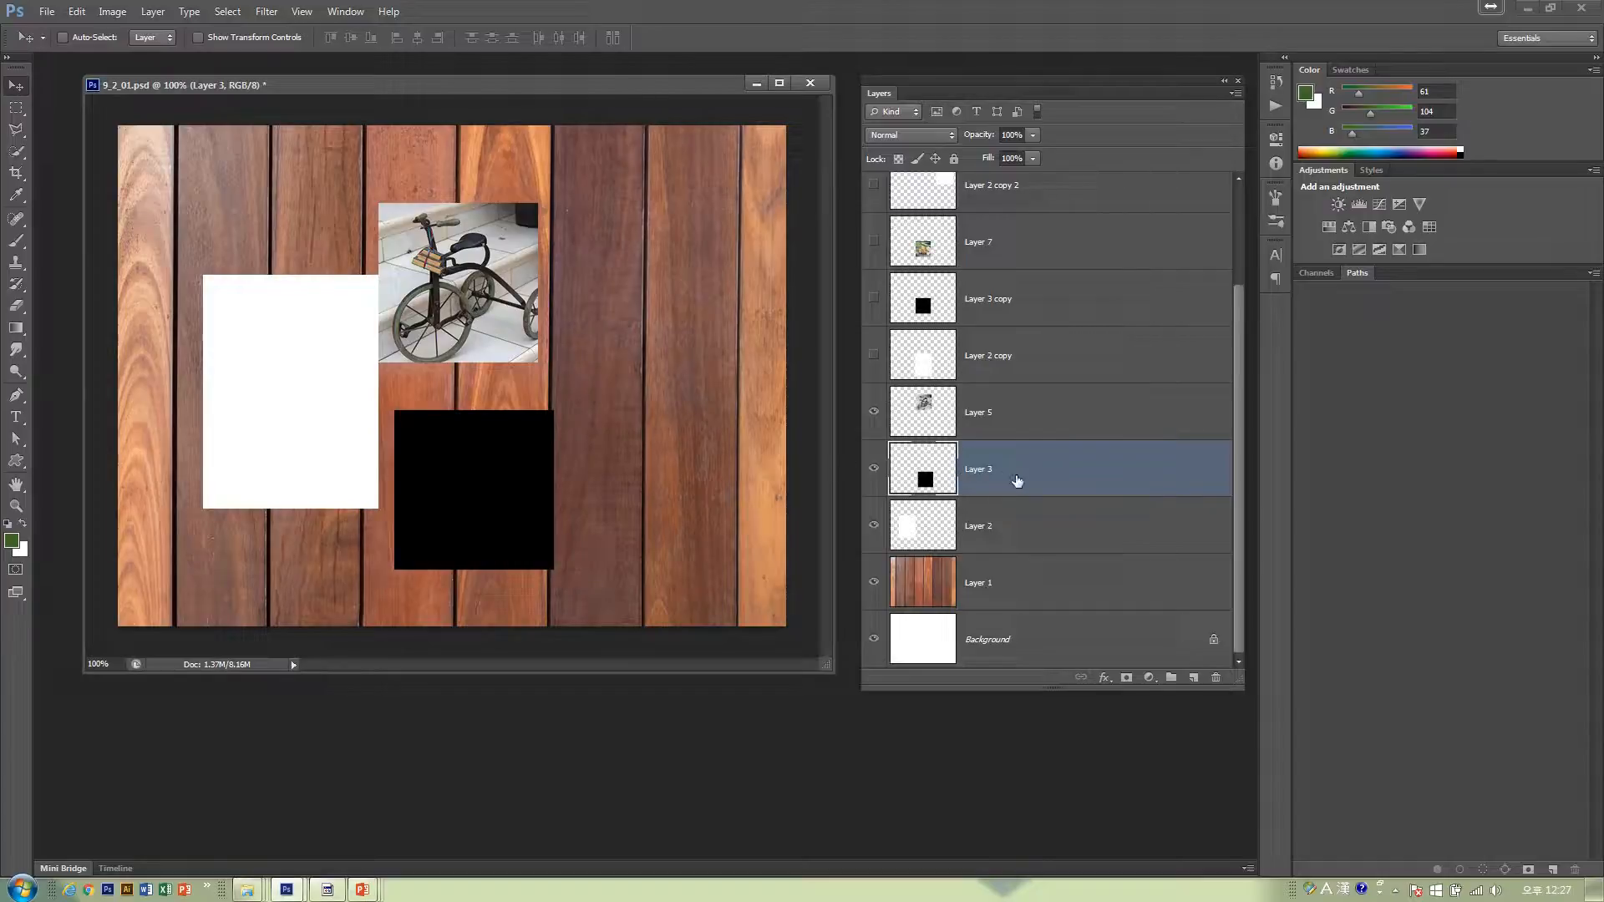
pyautogui.moveTo(632, 376); pyautogui.dragTo(682, 395)
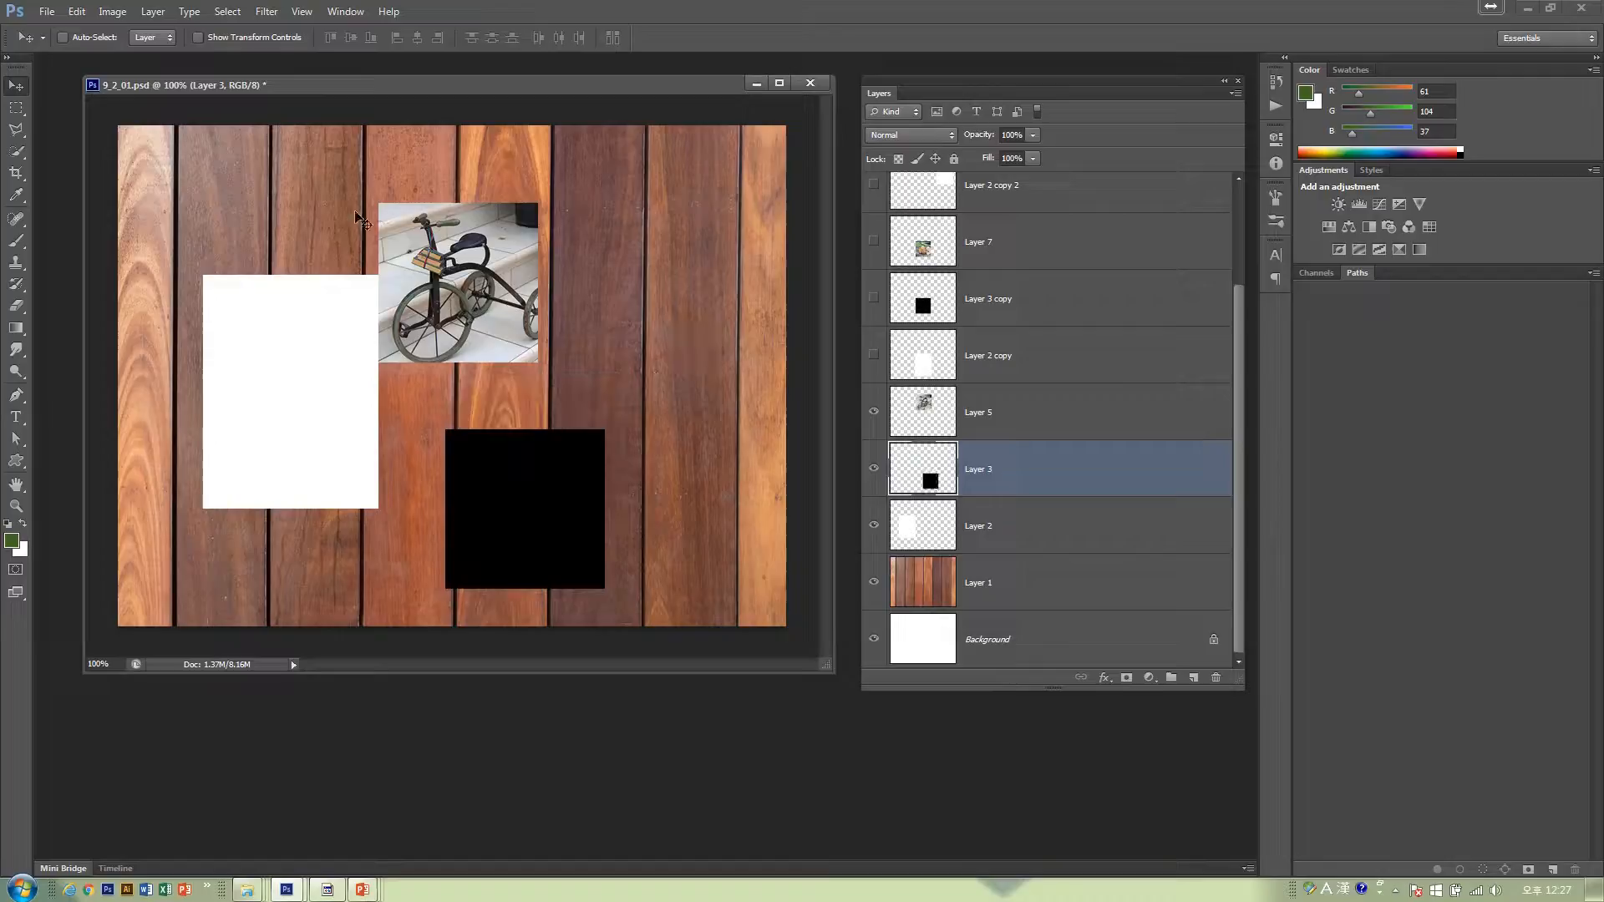
# - Turn on Auto-Select for layers and move the white frame of Layer 2 to the lower left of the canvas
pyautogui.click(107, 39)
pyautogui.click(1002, 542)
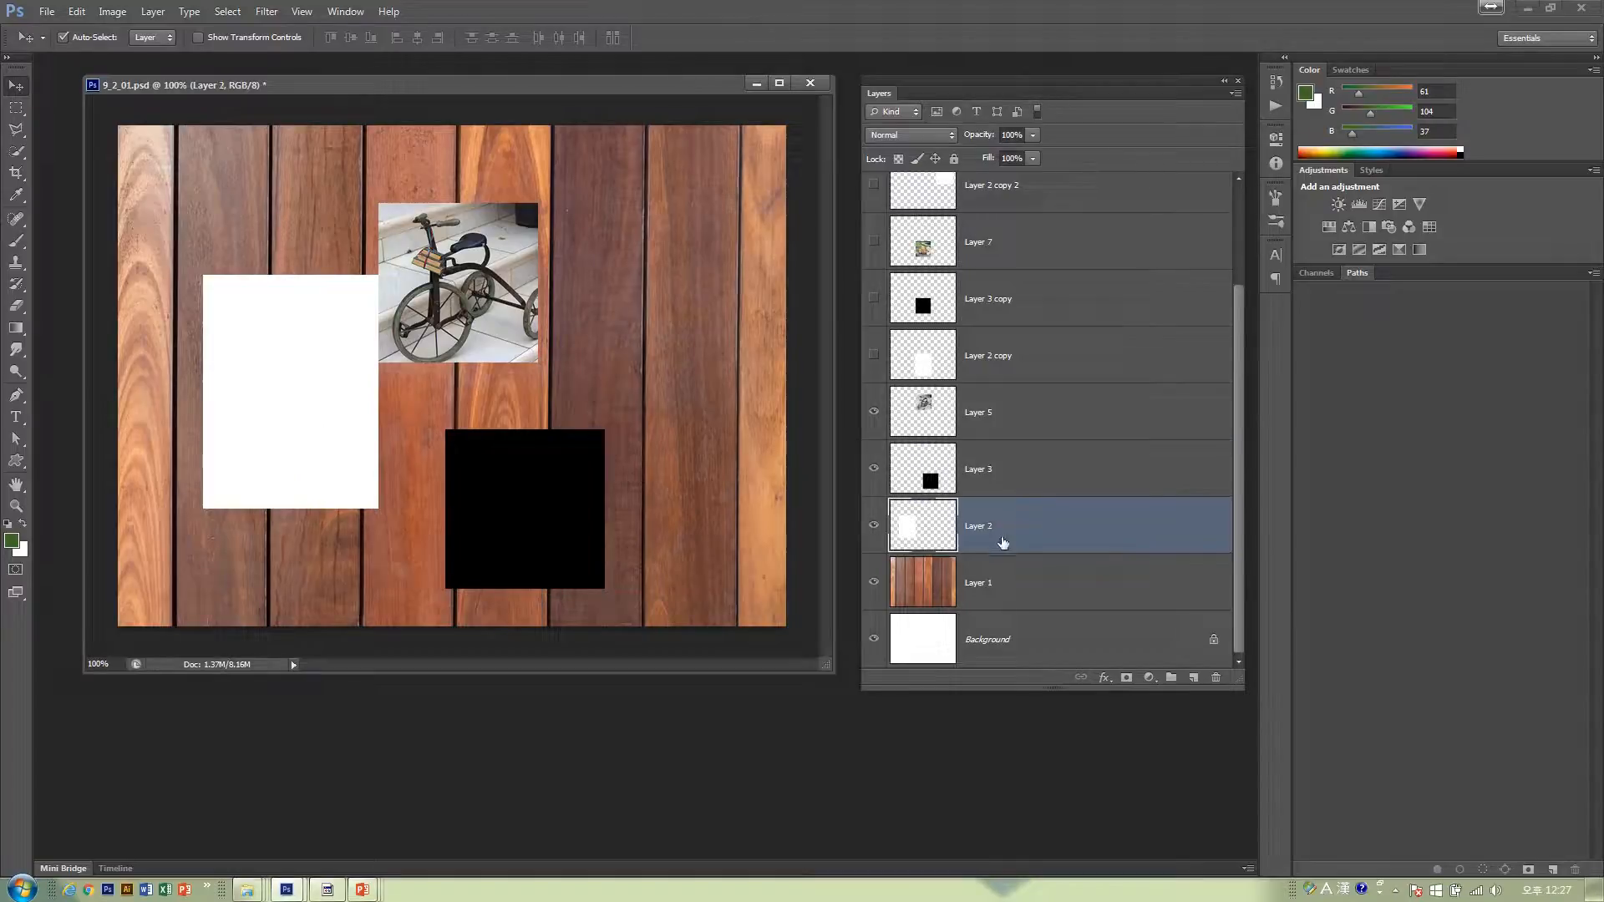
pyautogui.click(1009, 485)
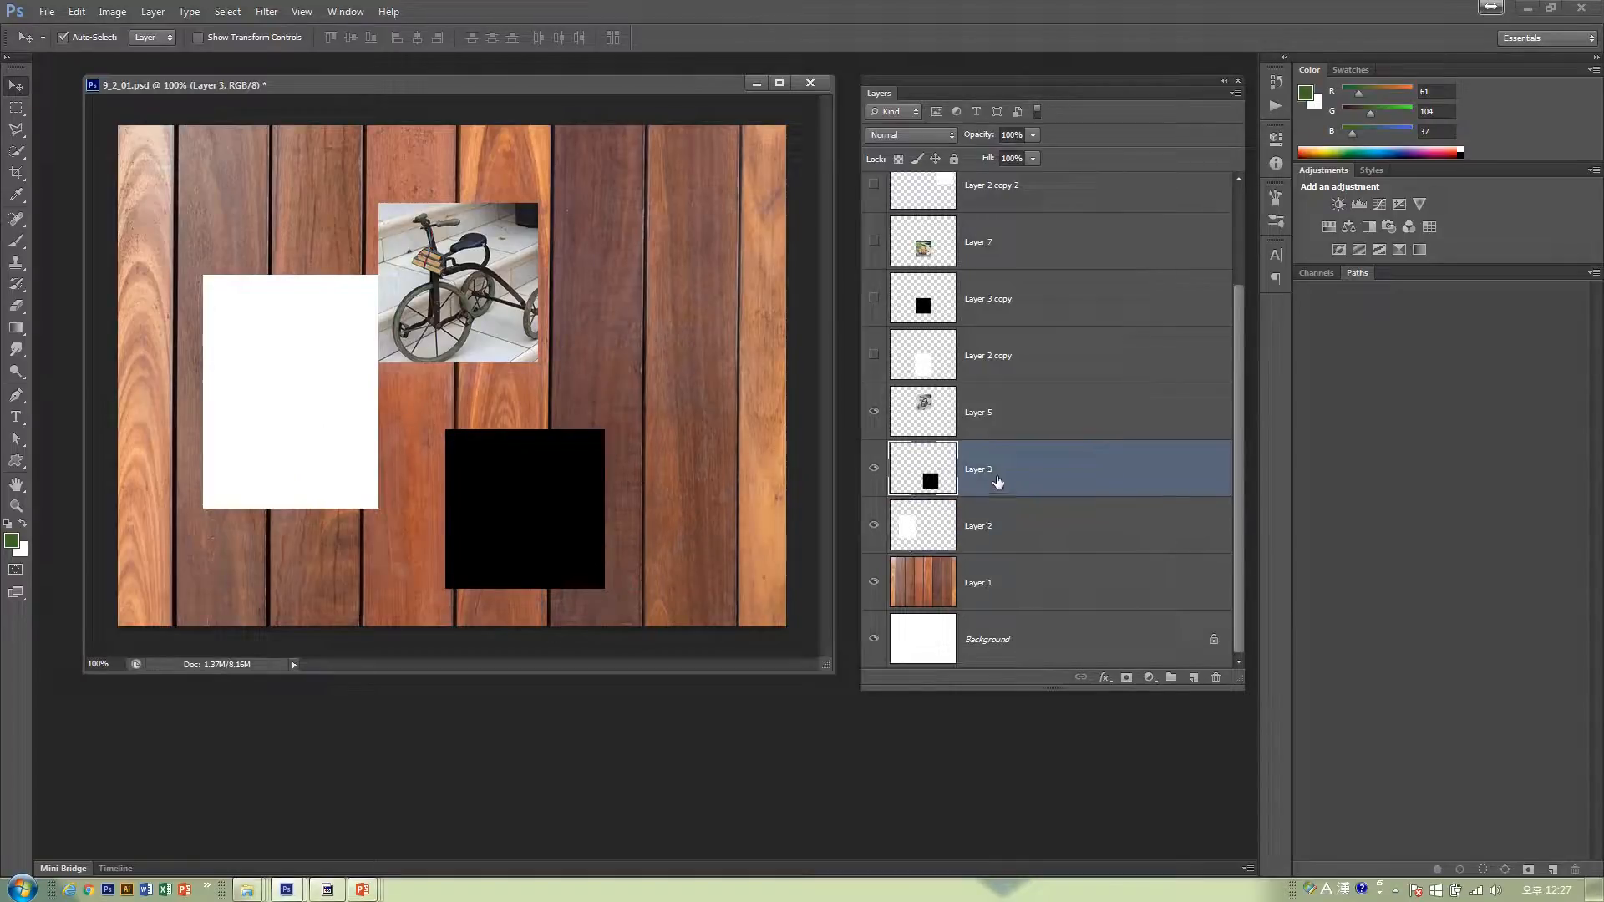
pyautogui.click(265, 420)
pyautogui.moveTo(265, 420); pyautogui.dragTo(224, 334)
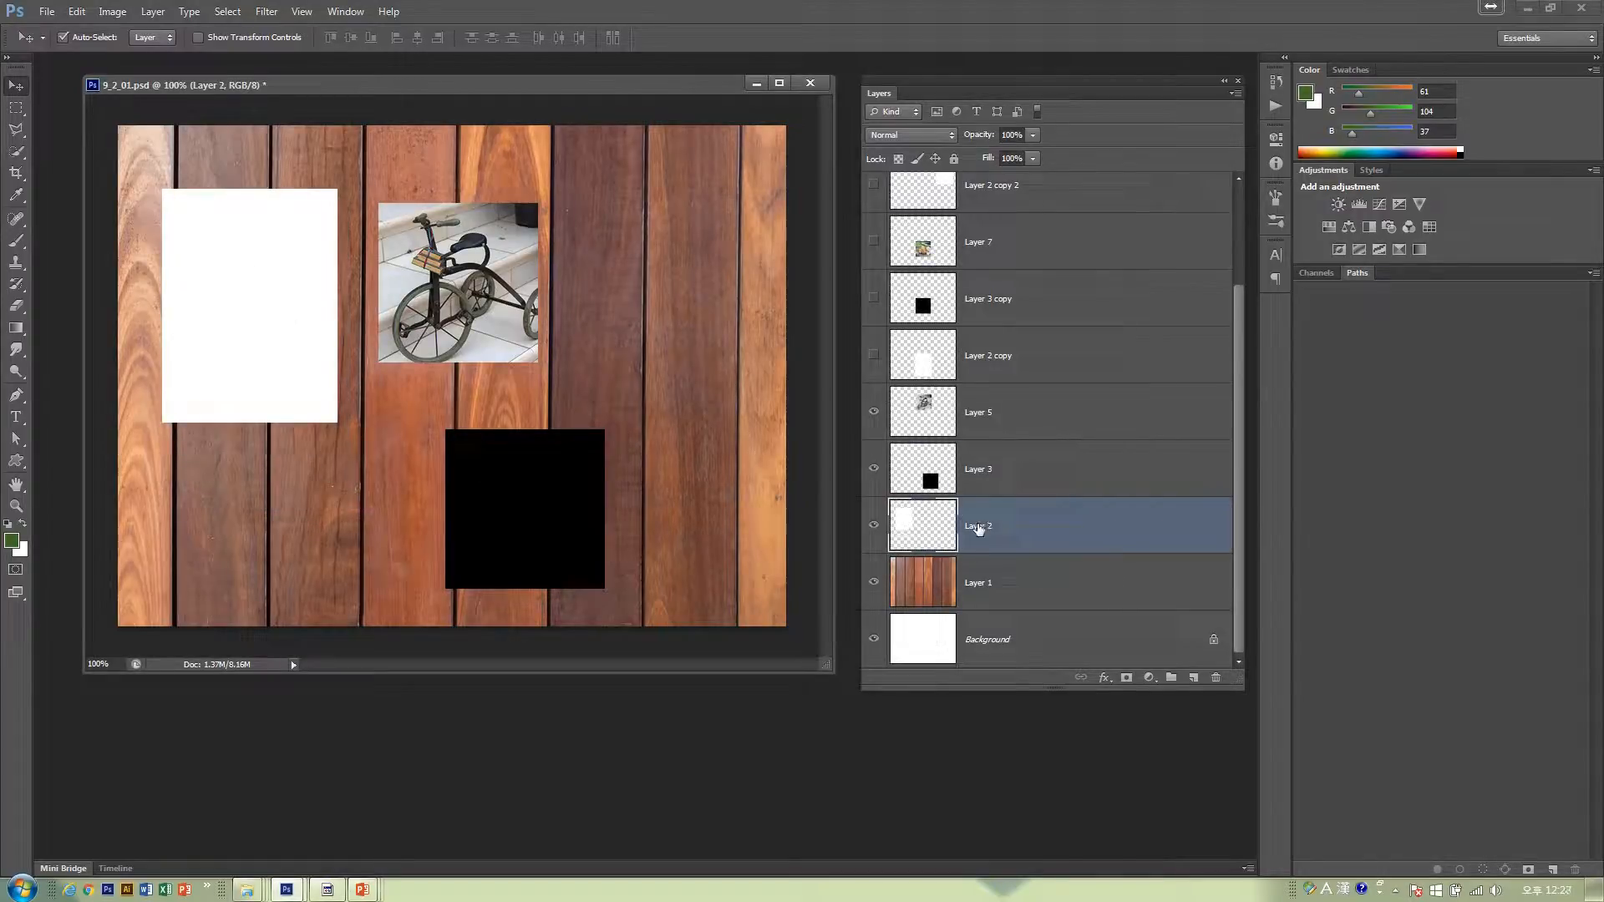
pyautogui.moveTo(262, 325); pyautogui.dragTo(261, 457)
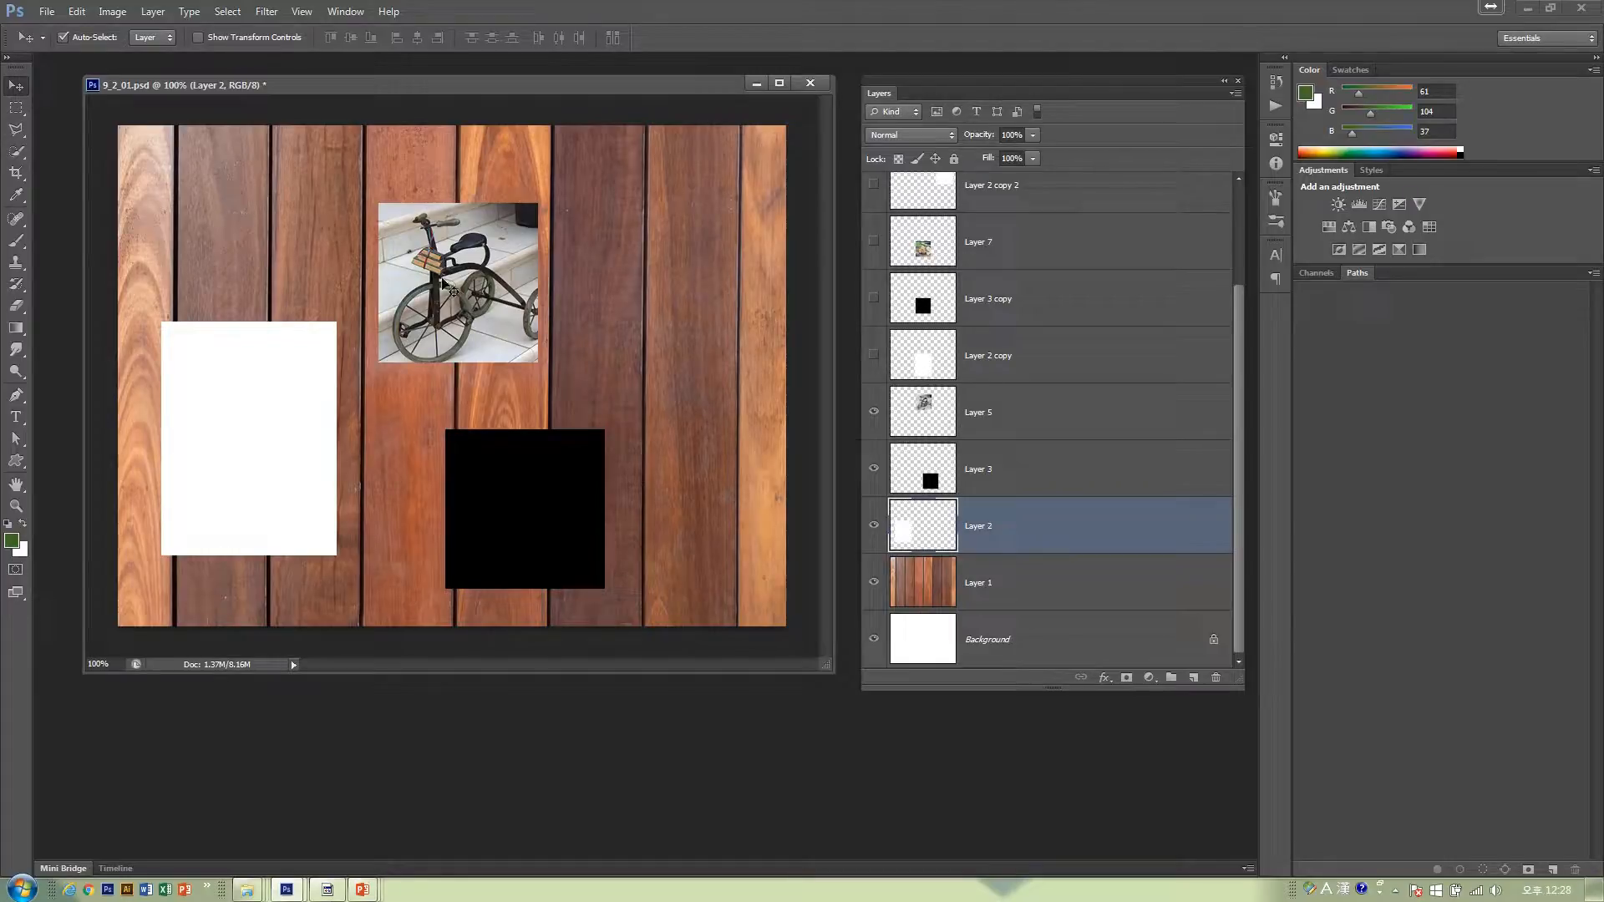
# - Move the bicycle picture to the upper right of the canvas, and undo a trial move of the wood background
pyautogui.moveTo(431, 280); pyautogui.dragTo(669, 253)
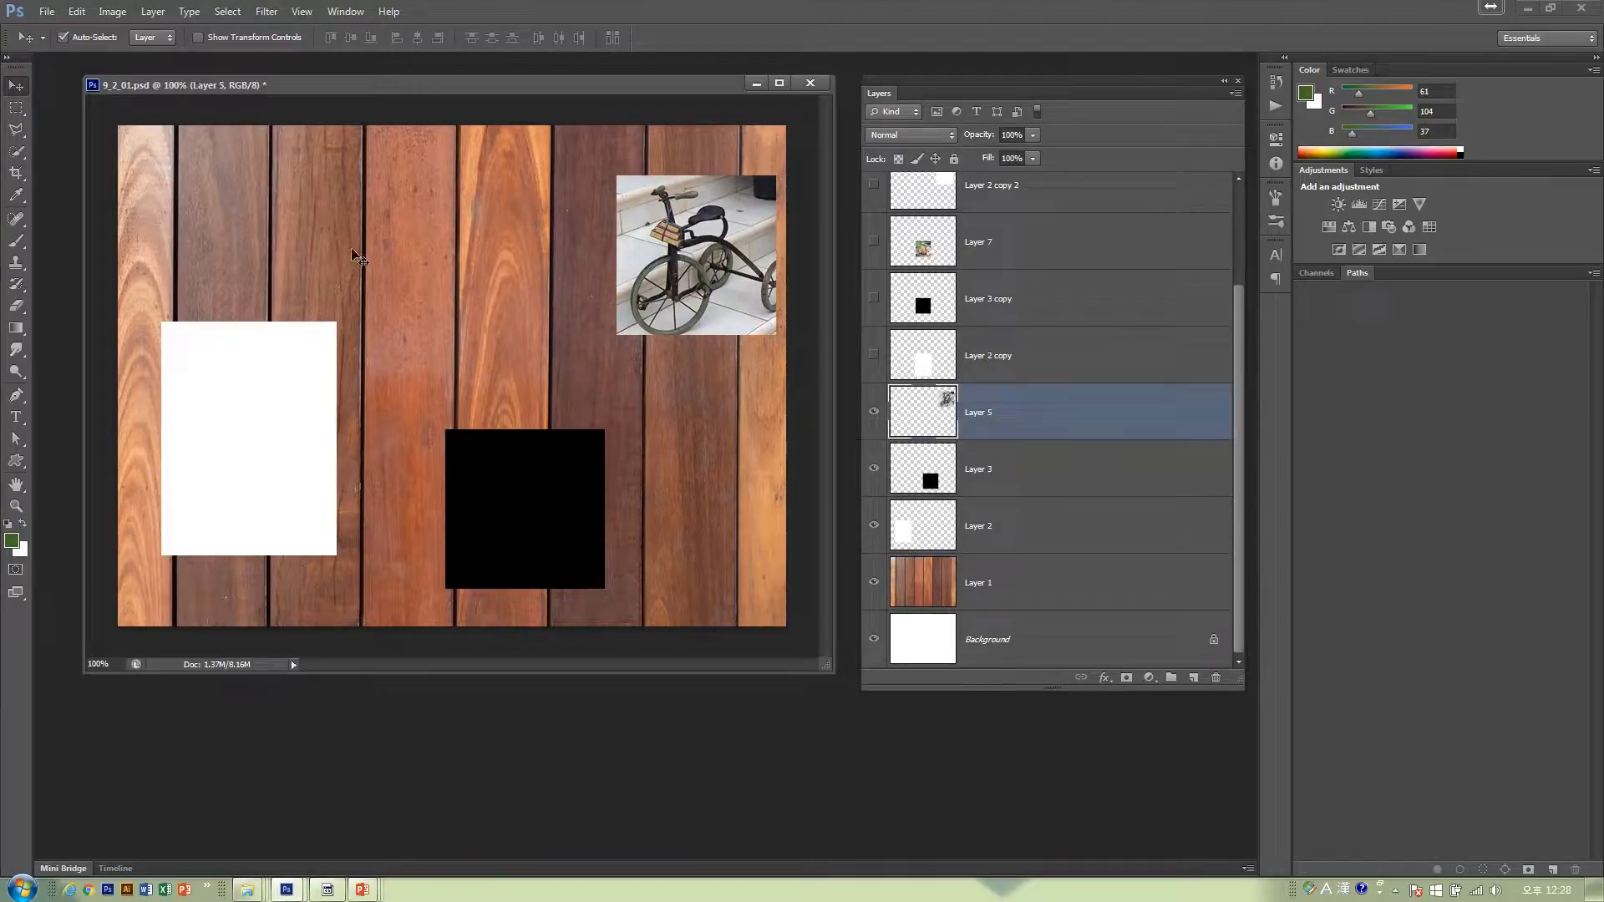
pyautogui.moveTo(401, 284); pyautogui.dragTo(476, 323)
pyautogui.hotkey('ctrl', 'z')
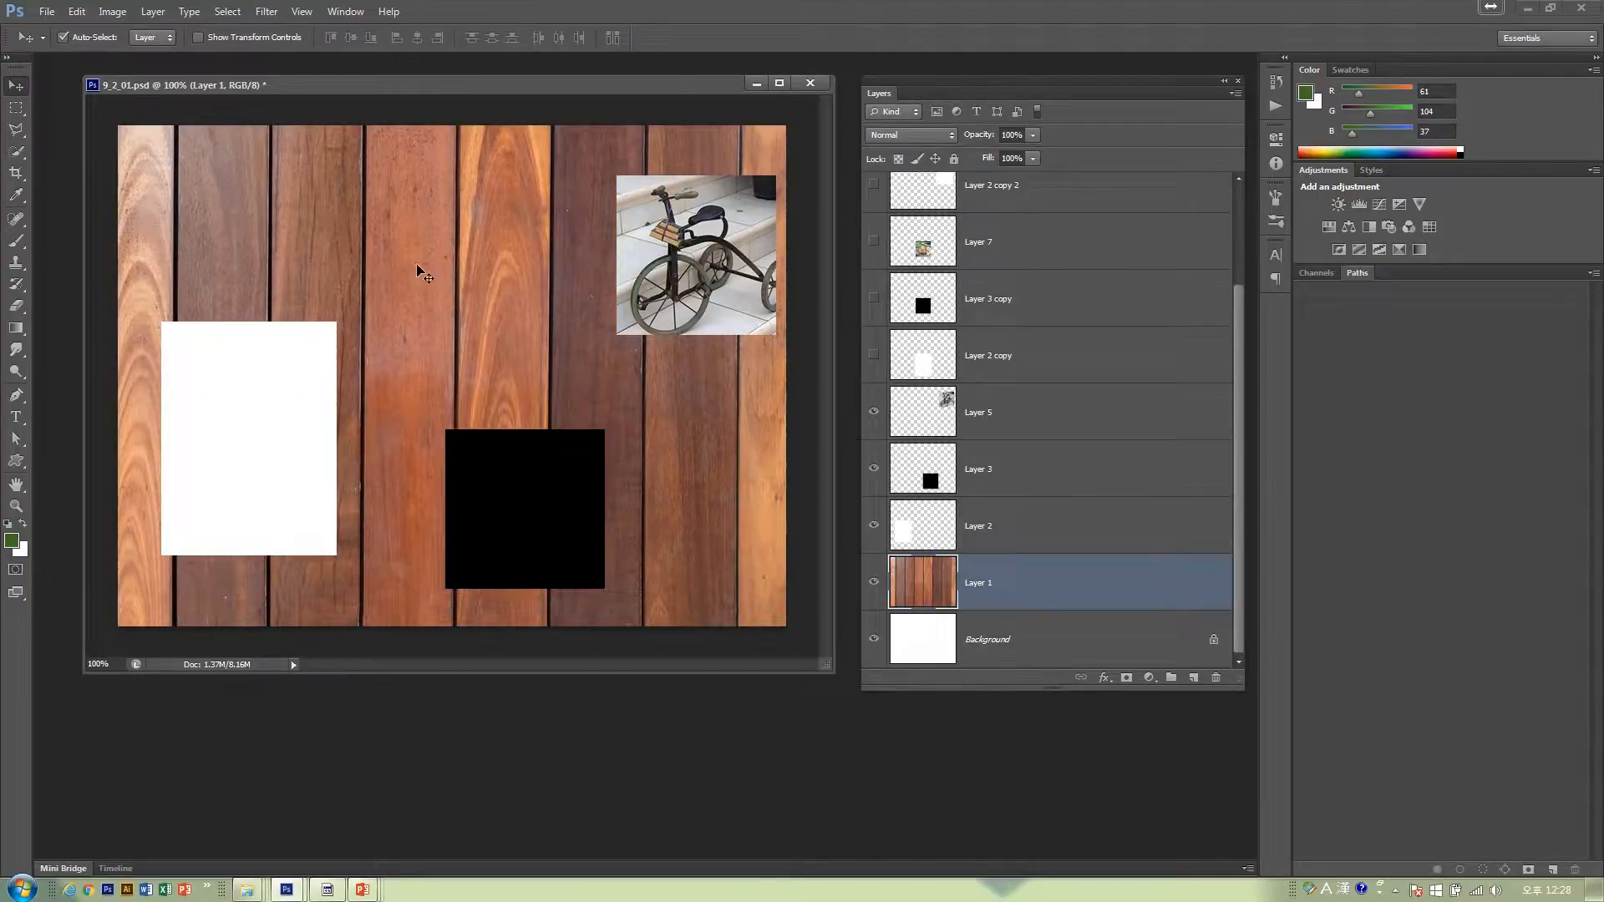
# - Switch the Auto-Select target to Group and back to Layer, and move the white frame about 80 px right and 80 px up
pyautogui.click(63, 37)
pyautogui.click(153, 39)
pyautogui.click(155, 69)
pyautogui.click(154, 38)
pyautogui.click(156, 55)
pyautogui.click(154, 38)
pyautogui.click(162, 70)
pyautogui.moveTo(253, 431); pyautogui.dragTo(319, 361)
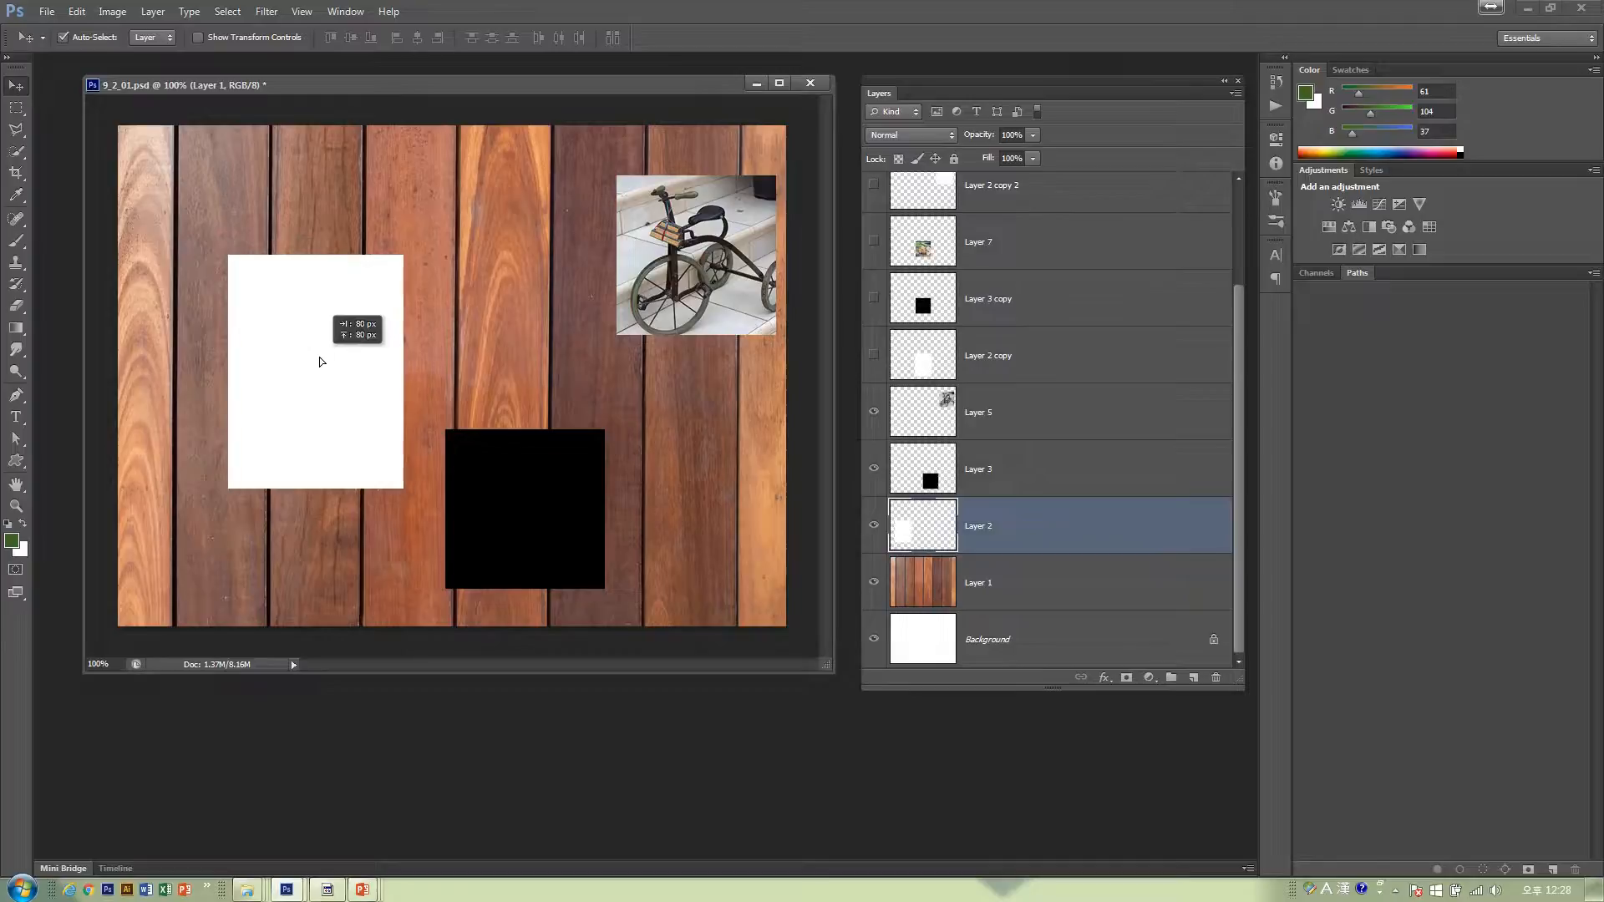
# - With Auto-Select off, shift the white frame slightly left, the black square up, and the bicycle picture down over the square's lower right corner
pyautogui.click(62, 38)
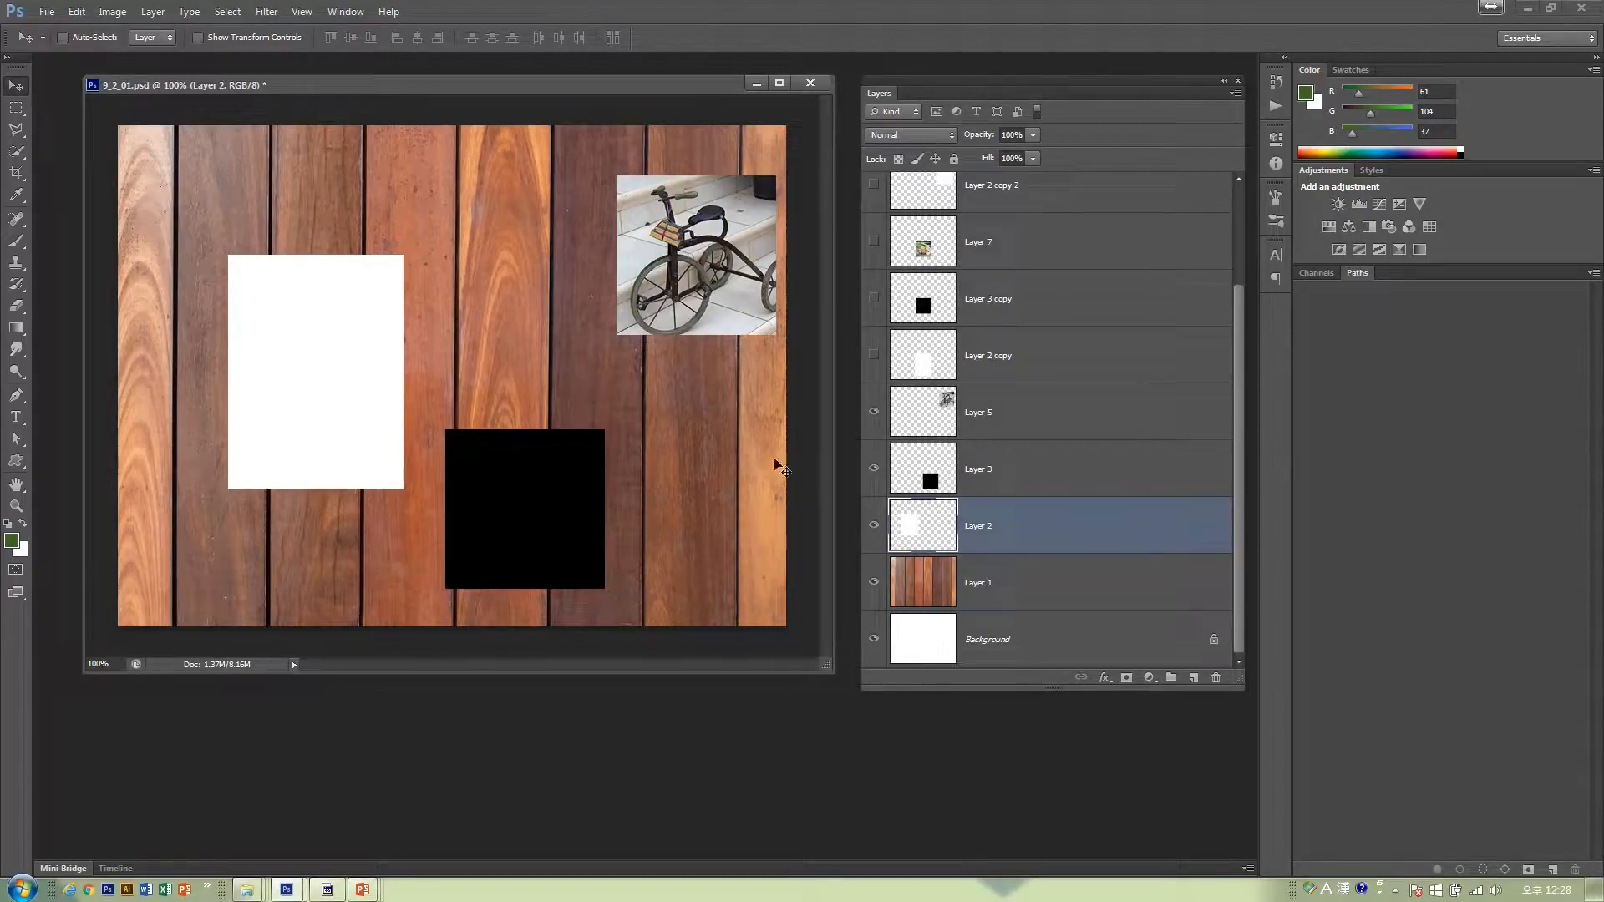
pyautogui.moveTo(483, 346)
pyautogui.mouseDown()
pyautogui.moveTo(544, 345)
pyautogui.moveTo(442, 314)
pyautogui.moveTo(452, 341)
pyautogui.mouseUp()
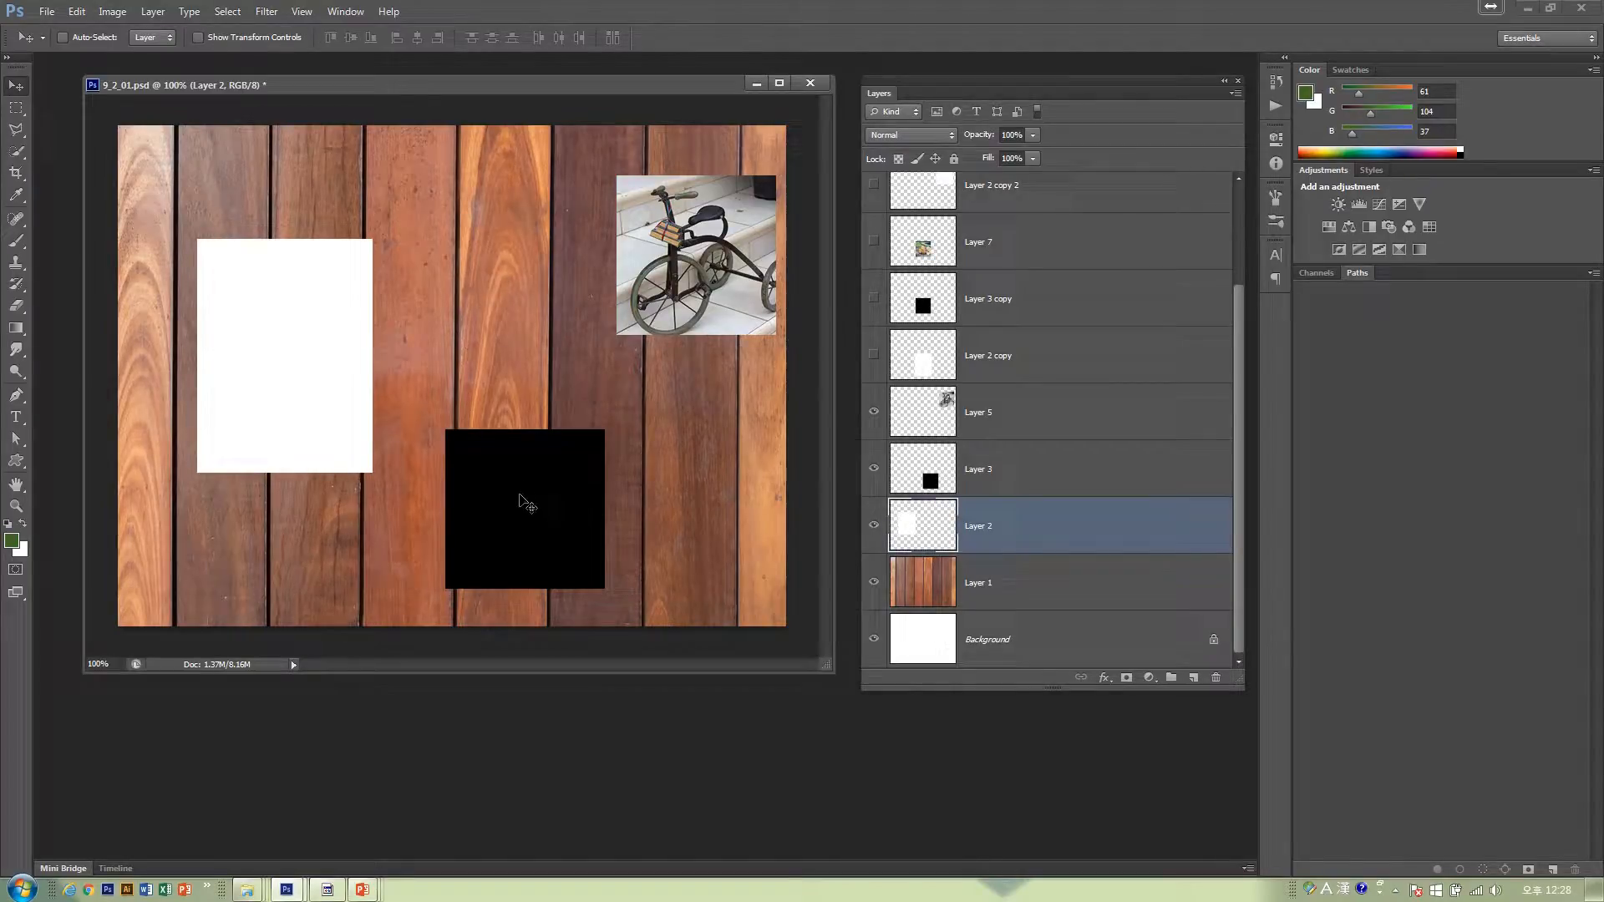
pyautogui.keyDown('ctrl'); pyautogui.click(523, 507); pyautogui.keyUp('ctrl')
pyautogui.moveTo(523, 507); pyautogui.dragTo(530, 377)
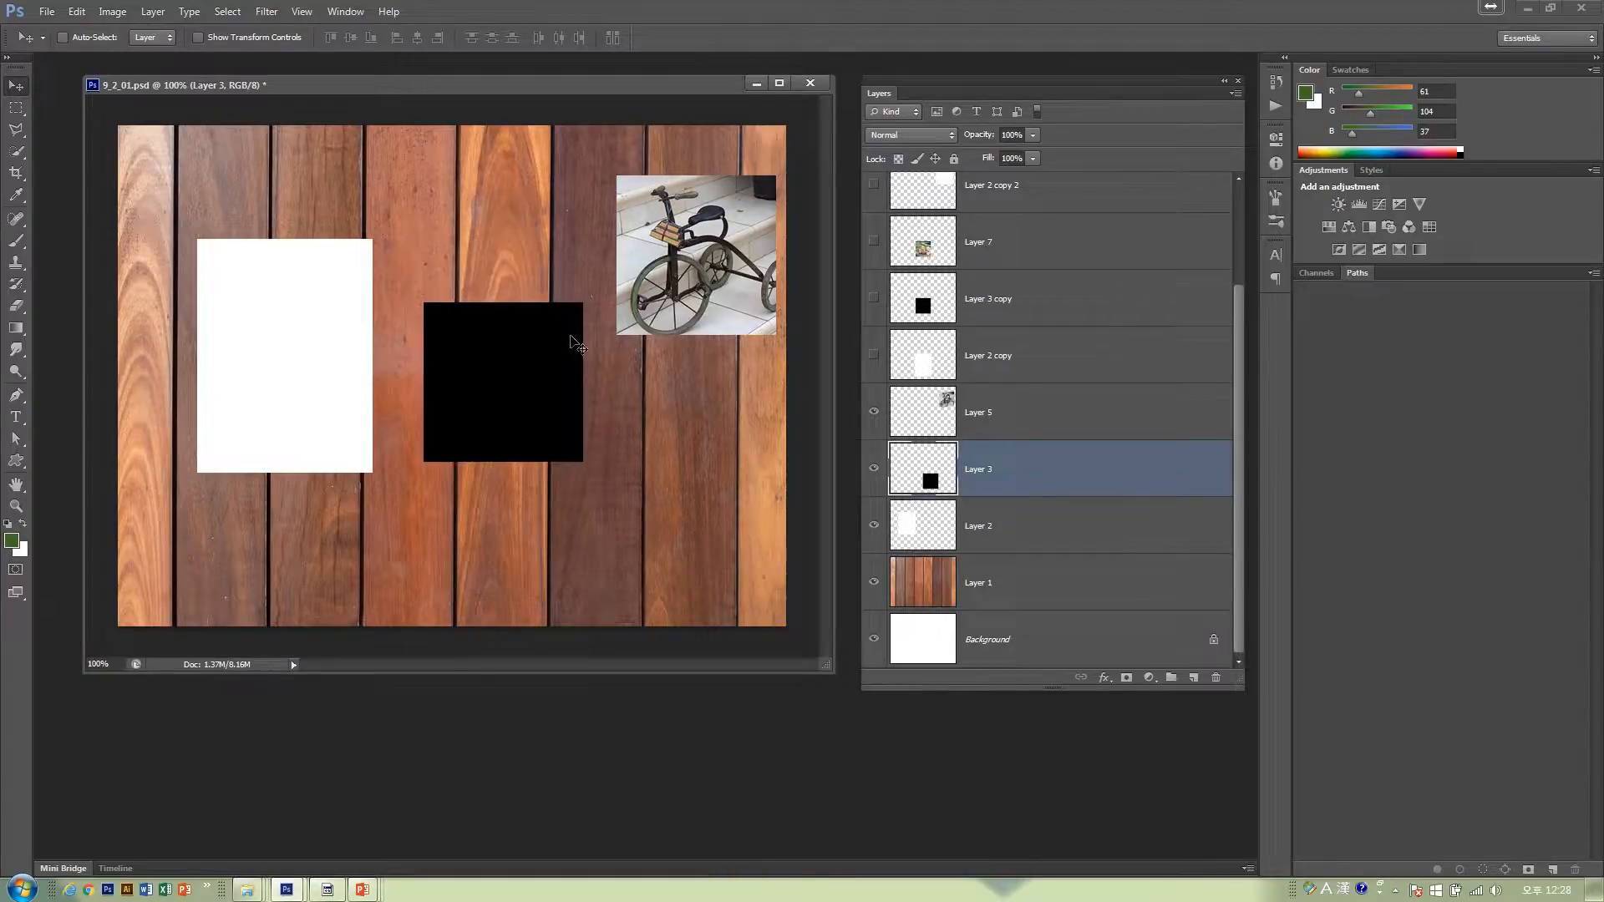
pyautogui.moveTo(693, 259); pyautogui.dragTo(602, 506)
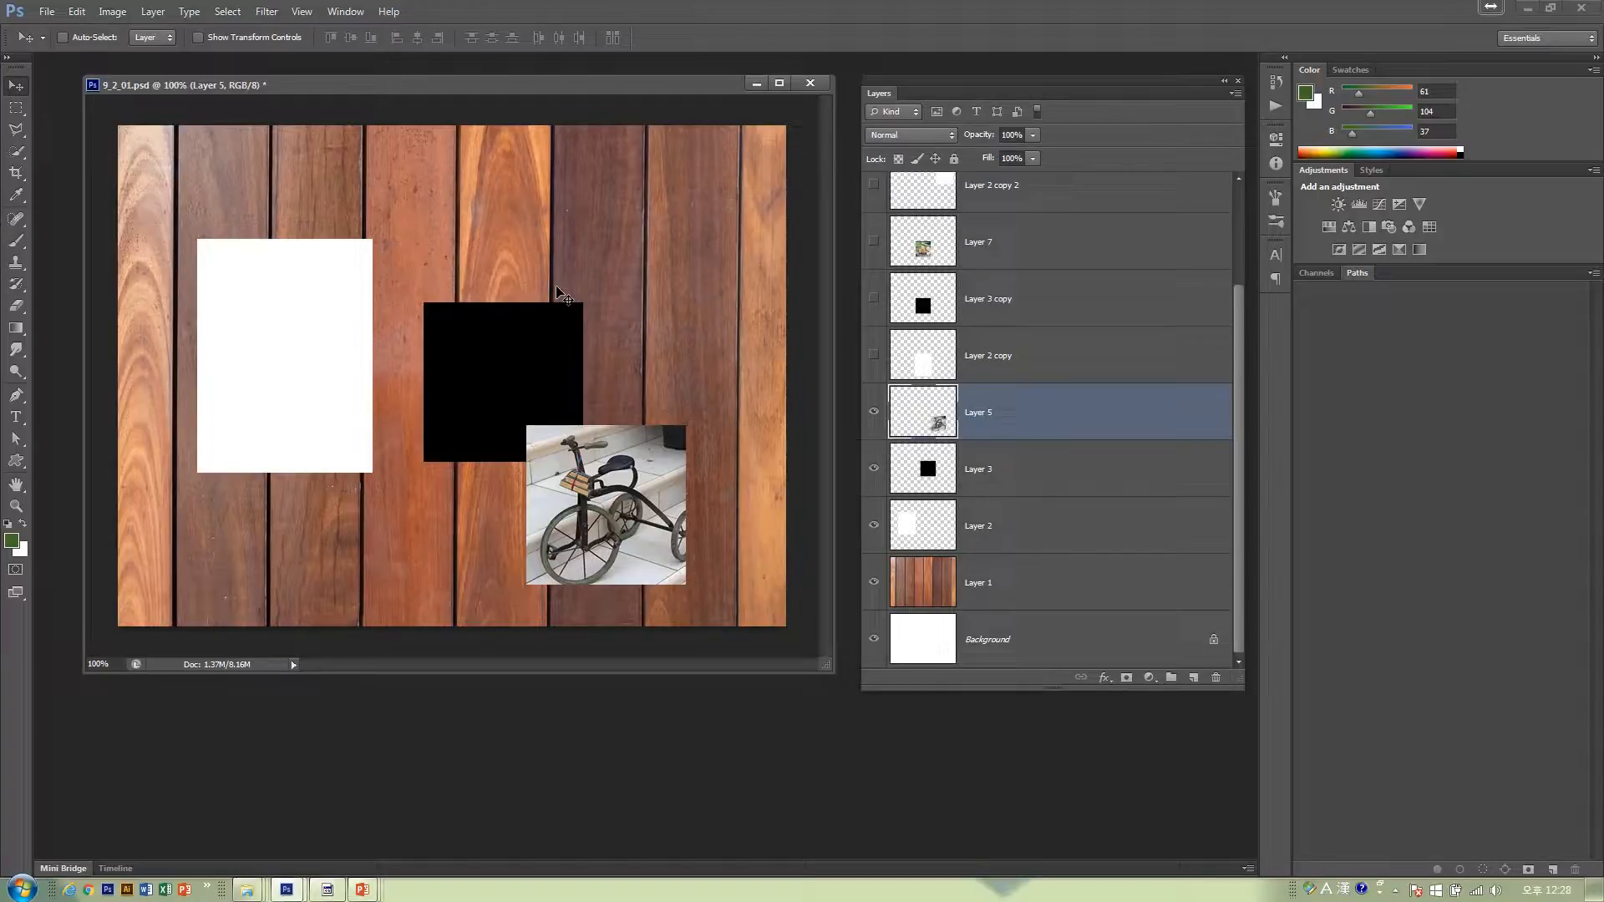
# - Switch to the PowerPoint slide show, advance to the 9-4 Layer style slide, and return to Photoshop
pyautogui.hotkey('alt', 'Tab')
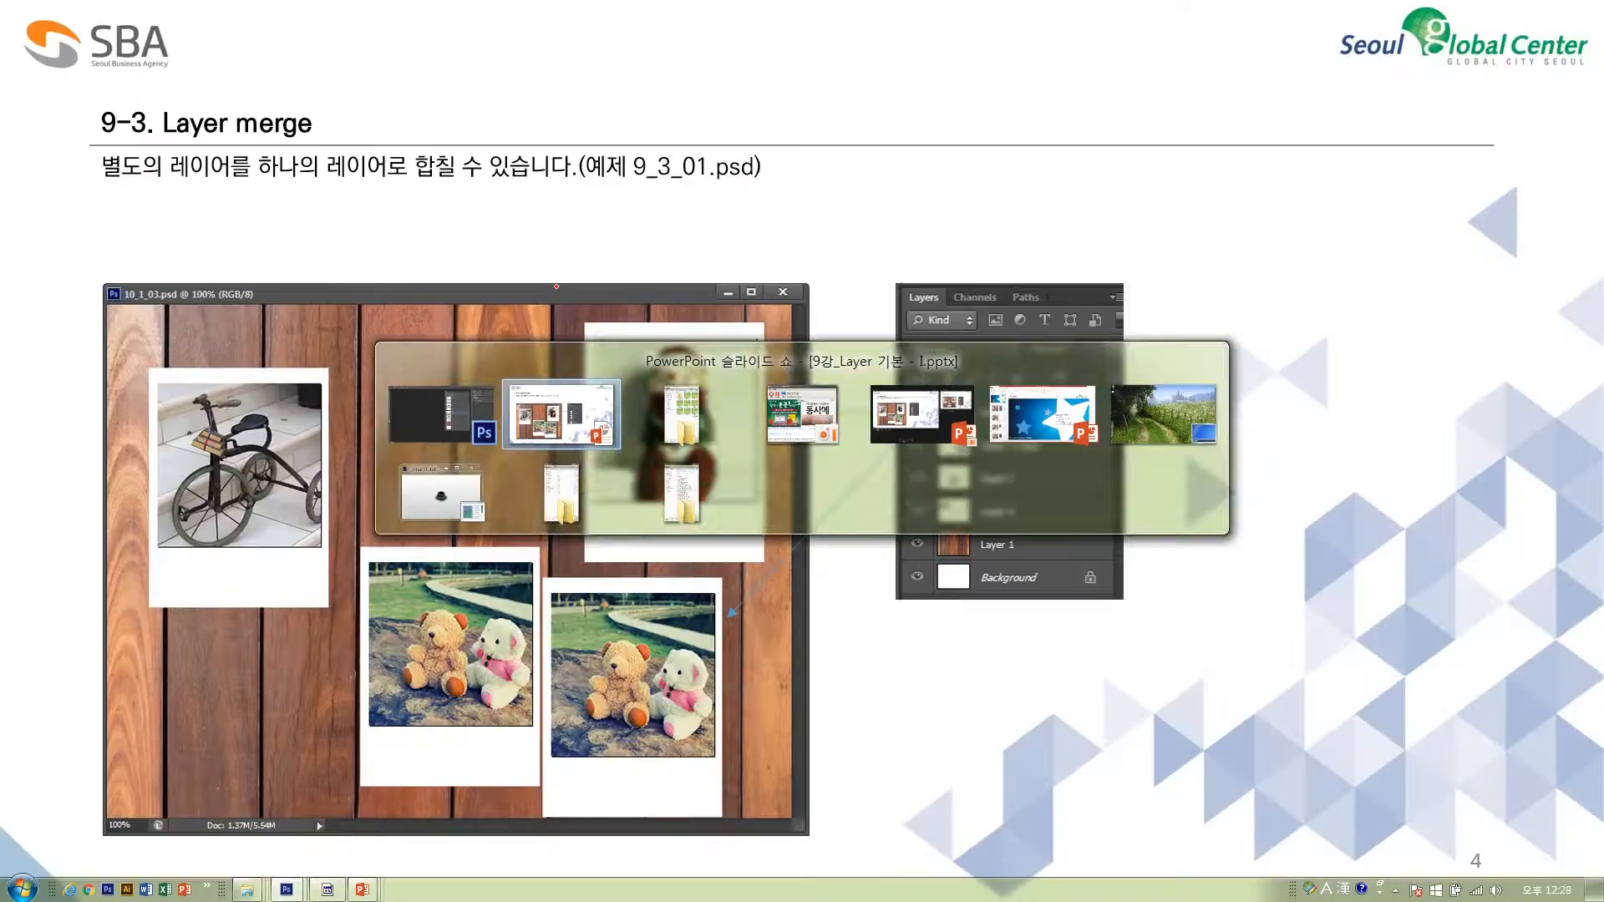
pyautogui.press('Right')
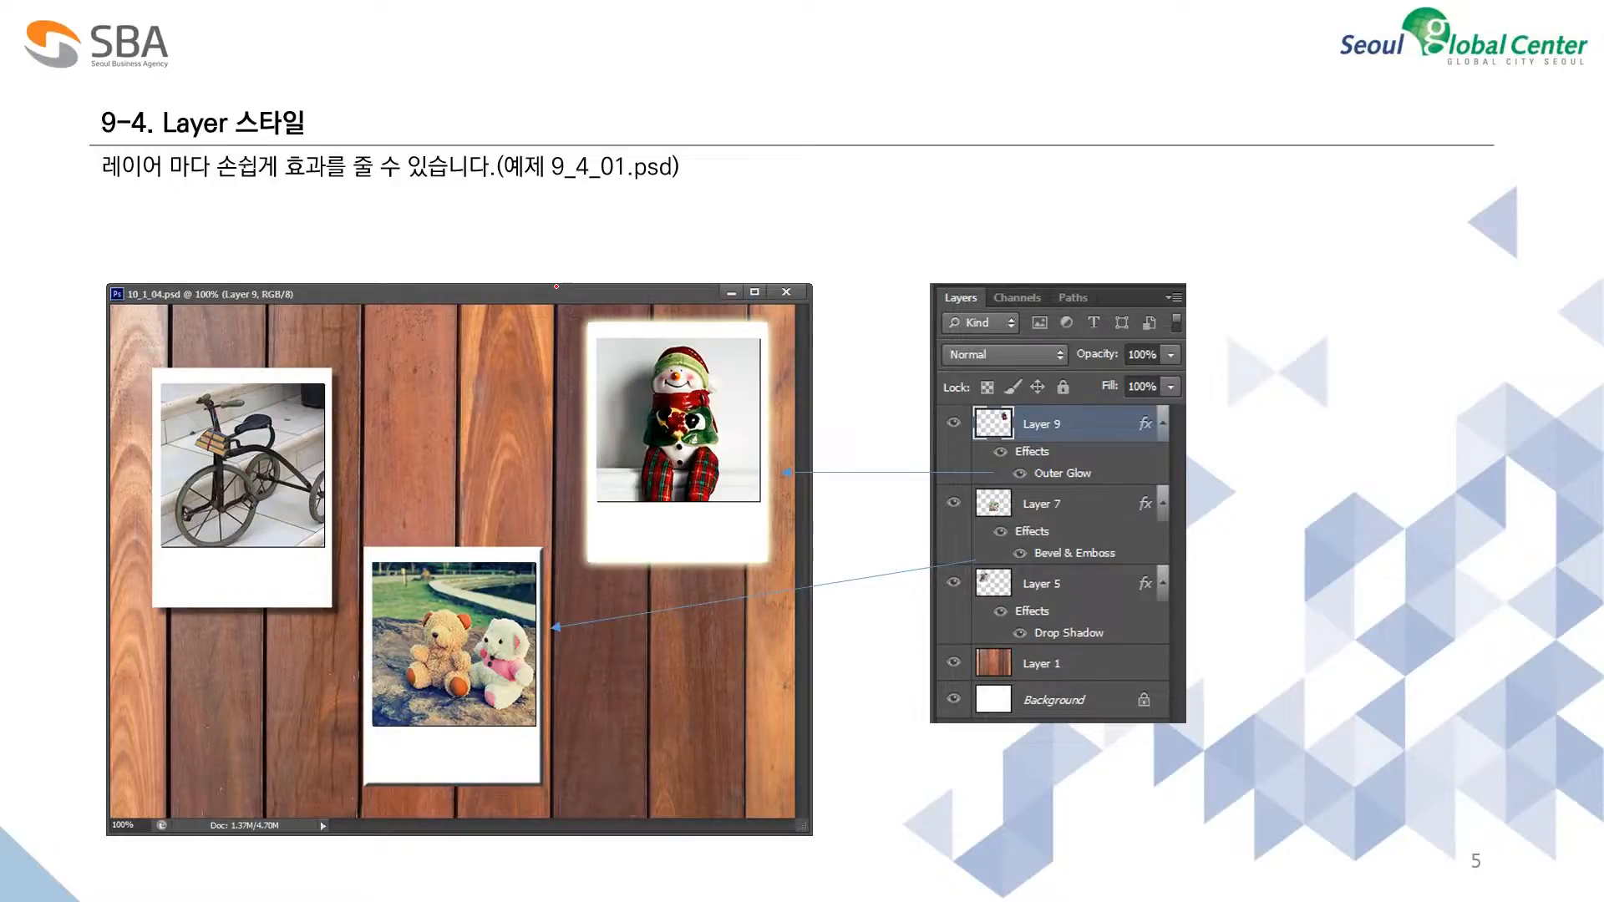
pyautogui.hotkey('alt', 'Tab')
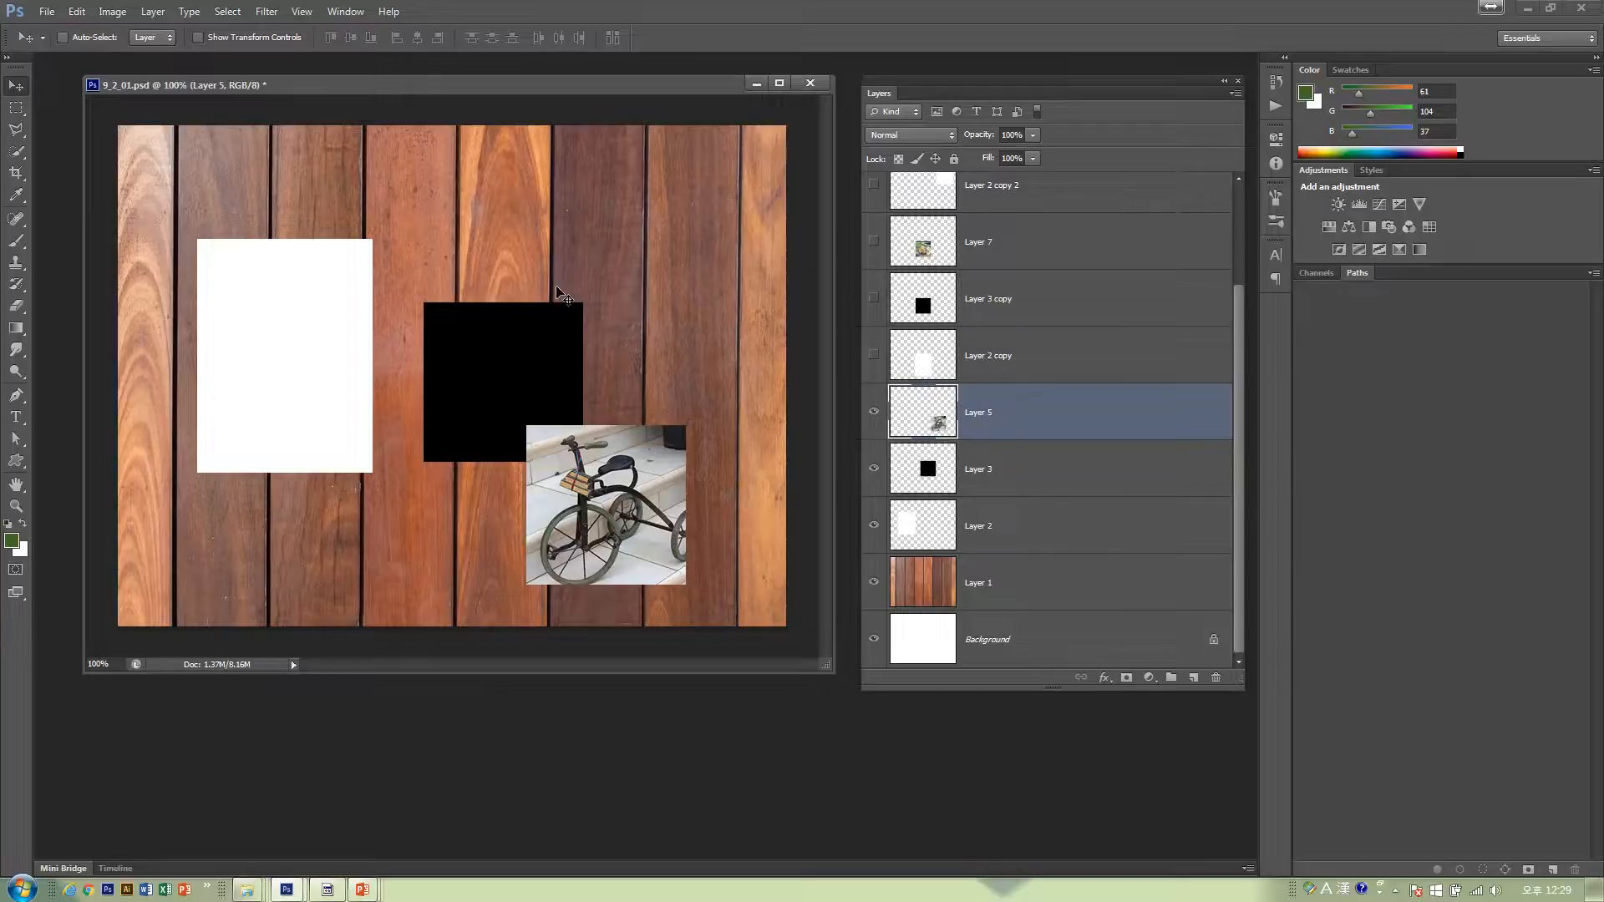
# - Delete Layer 5, Layer 3 and Layer 2, as well as Layer 7, Layer 3 copy and Layer 2 copy
pyautogui.keyDown('shift'); pyautogui.click(1011, 522); pyautogui.keyUp('shift')
pyautogui.press('Delete')
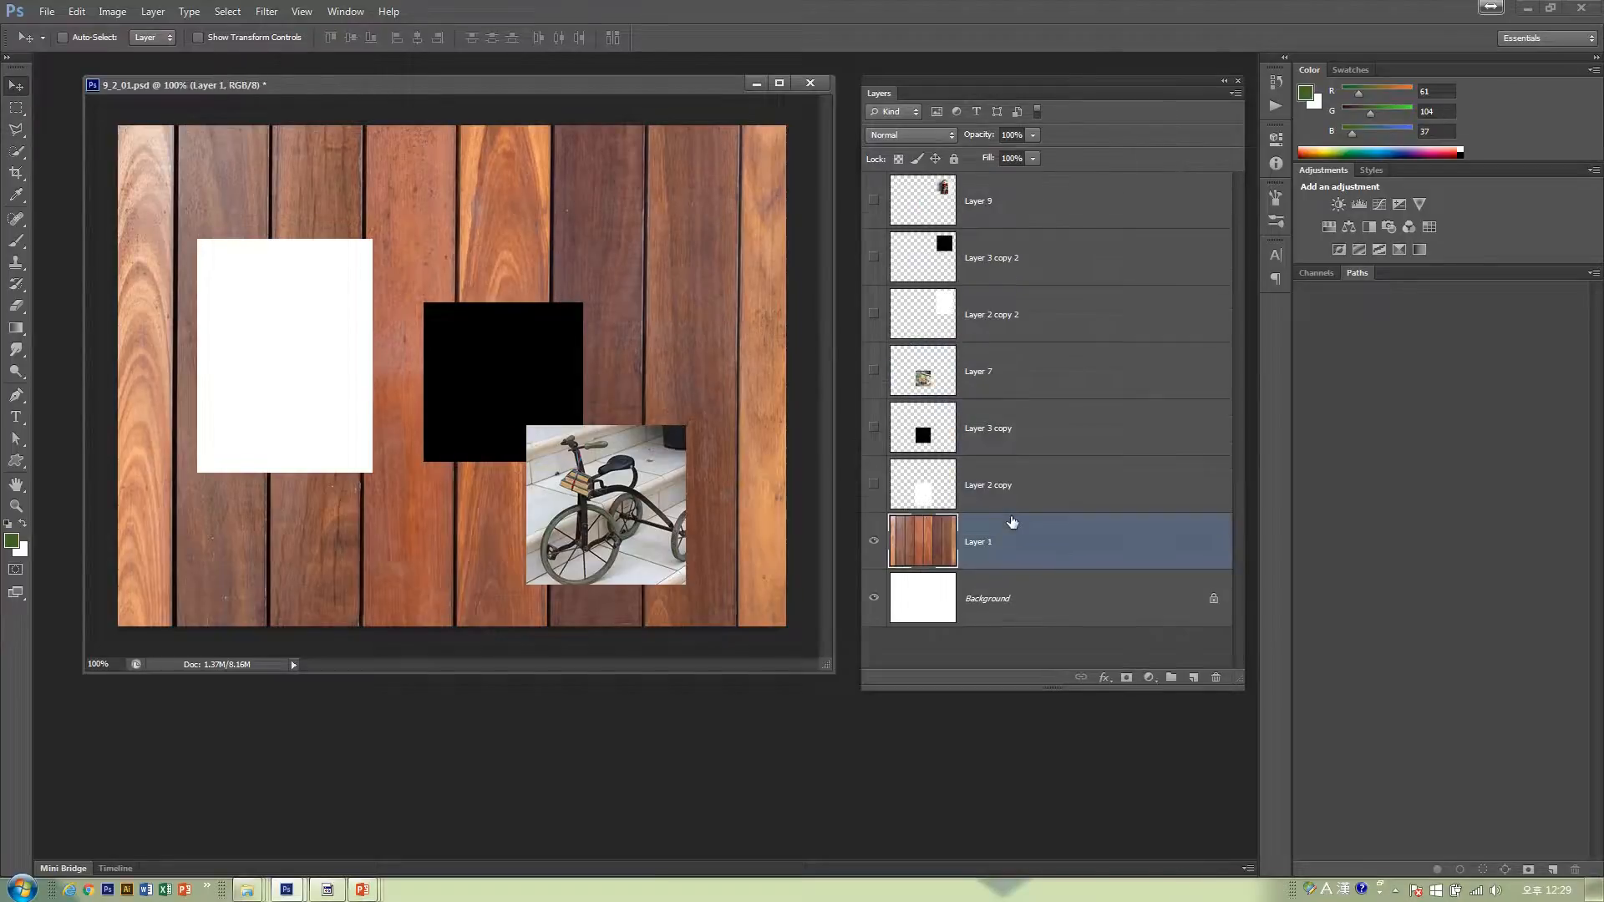
pyautogui.keyDown('shift'); pyautogui.click(1008, 375); pyautogui.keyUp('shift')
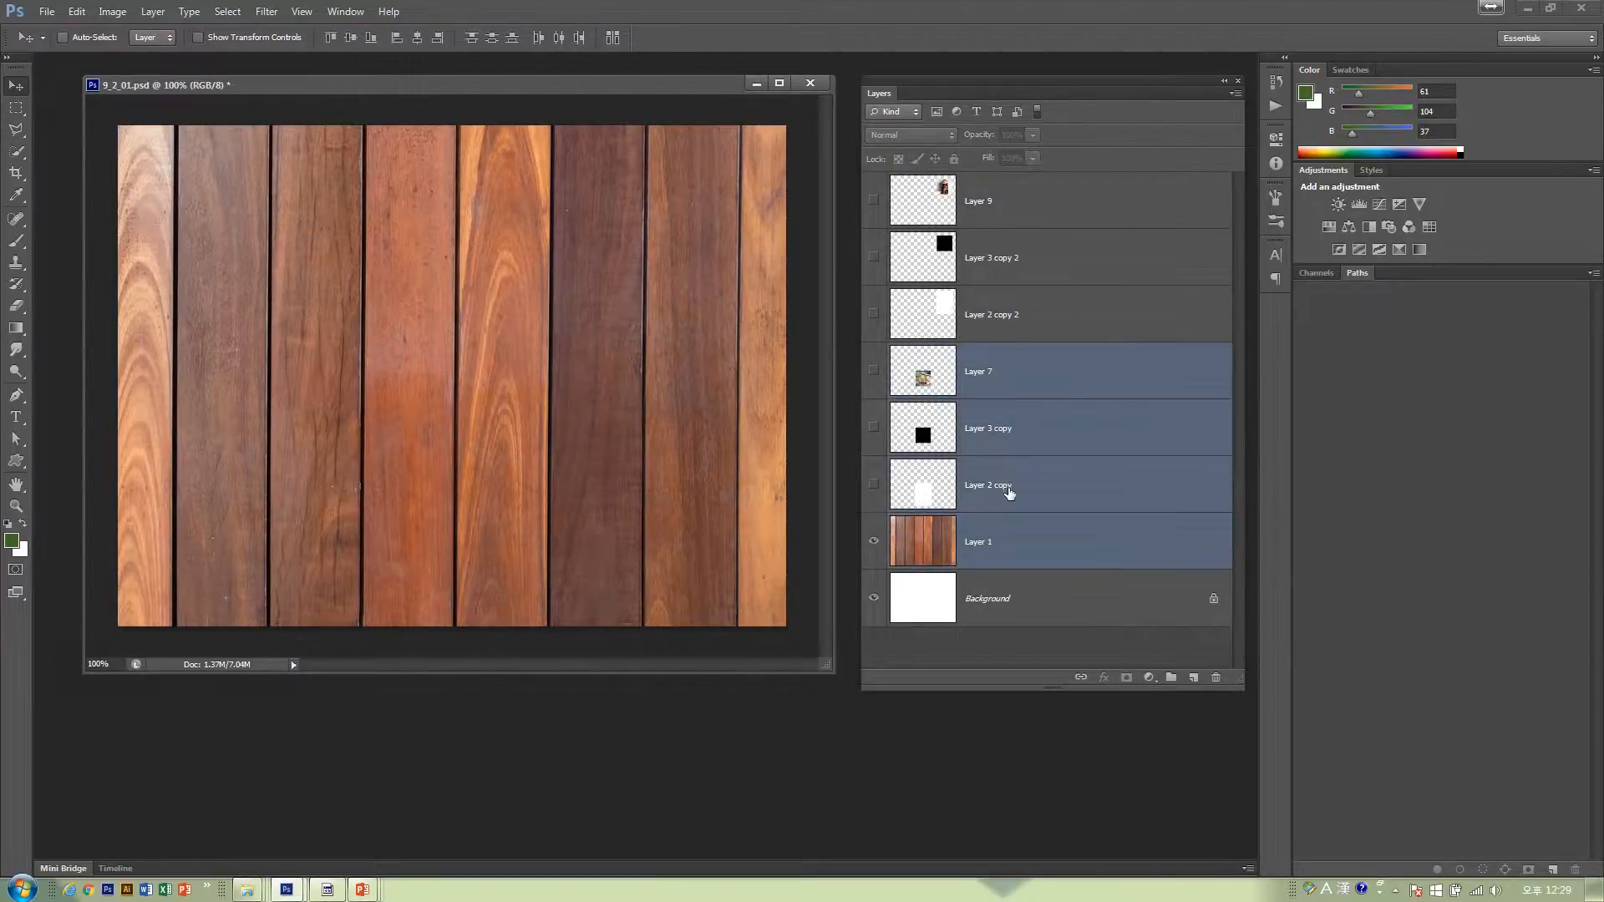
pyautogui.click(1010, 493)
pyautogui.keyDown('shift'); pyautogui.click(1009, 371); pyautogui.keyUp('shift')
pyautogui.press('Delete')
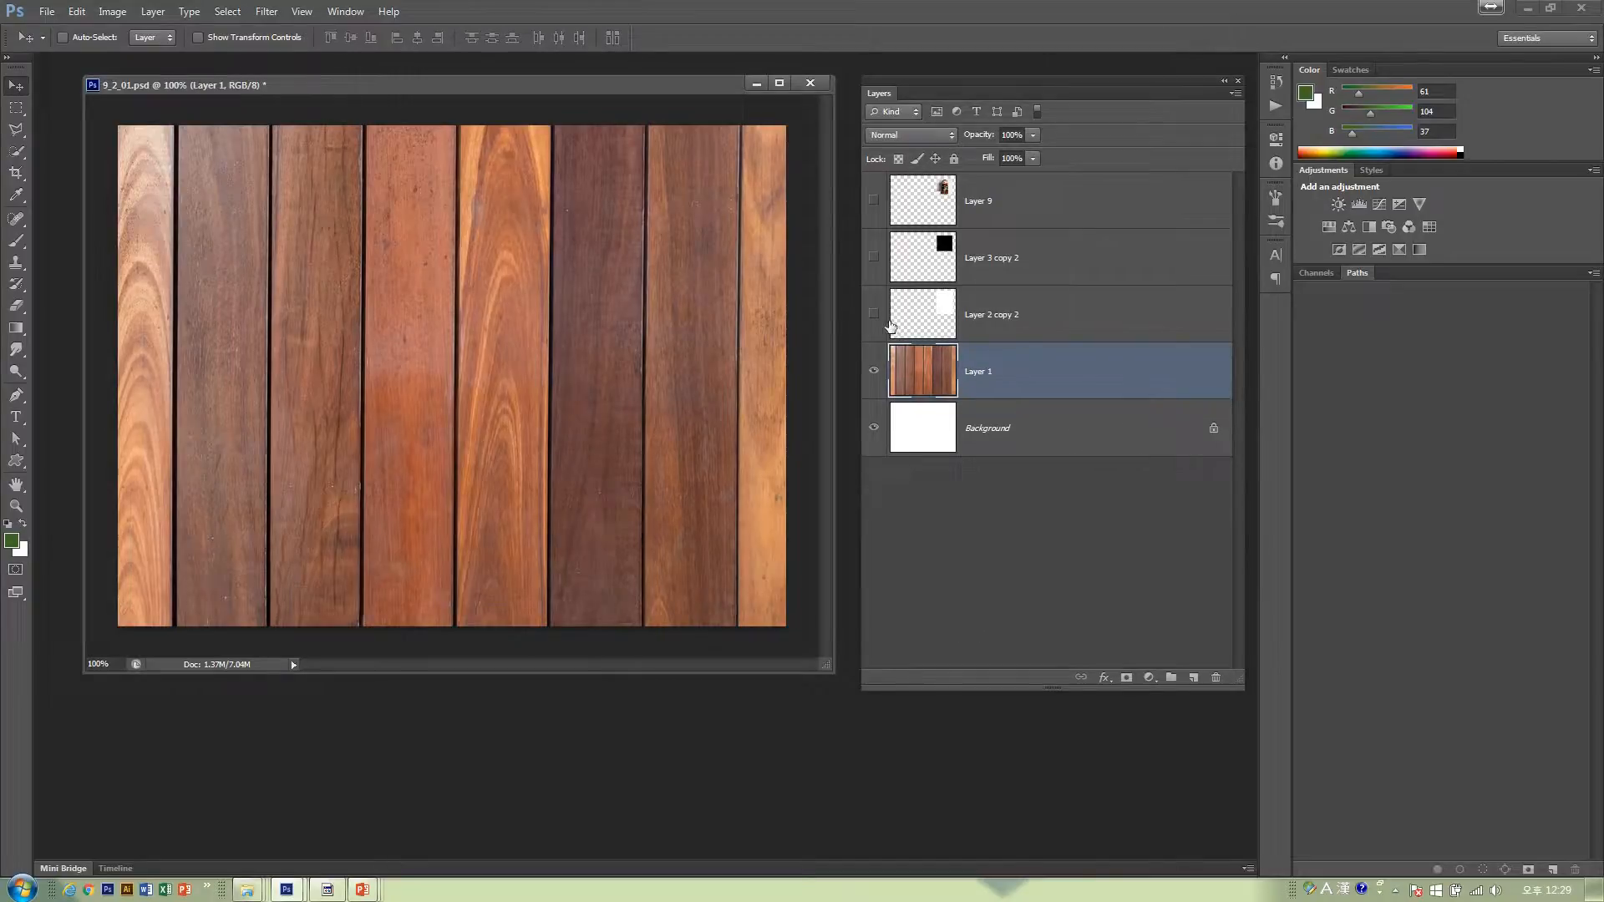
# - Show the three hidden snowman layers, and move the snowman picture to the canvas's upper left and its black square to the centre
pyautogui.moveTo(874, 316); pyautogui.dragTo(875, 200)
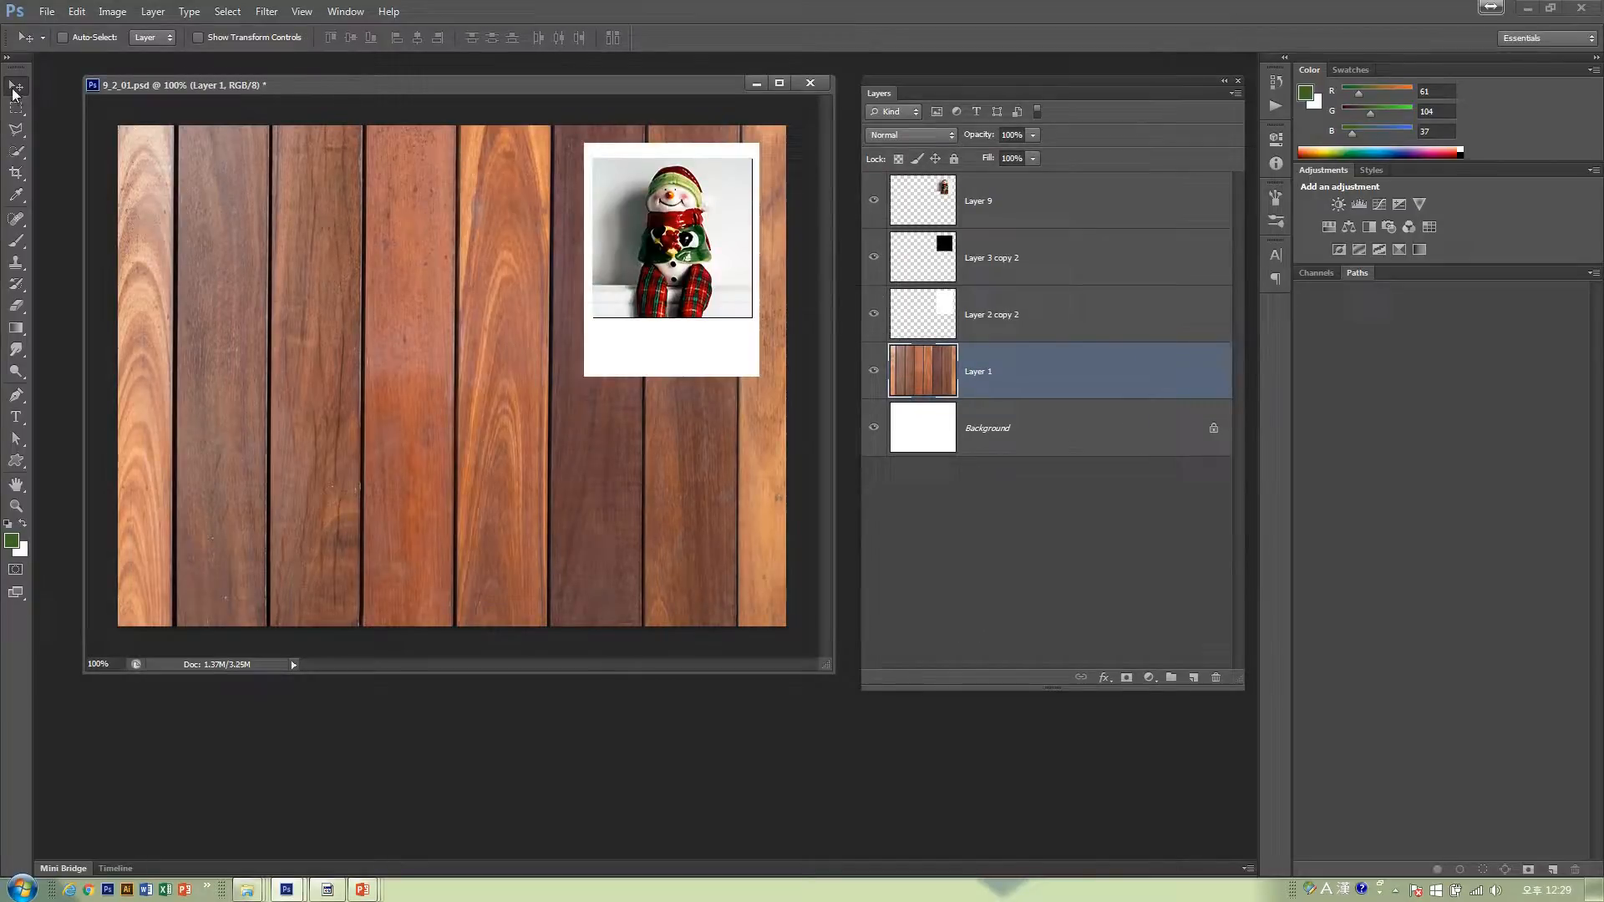
pyautogui.click(1006, 218)
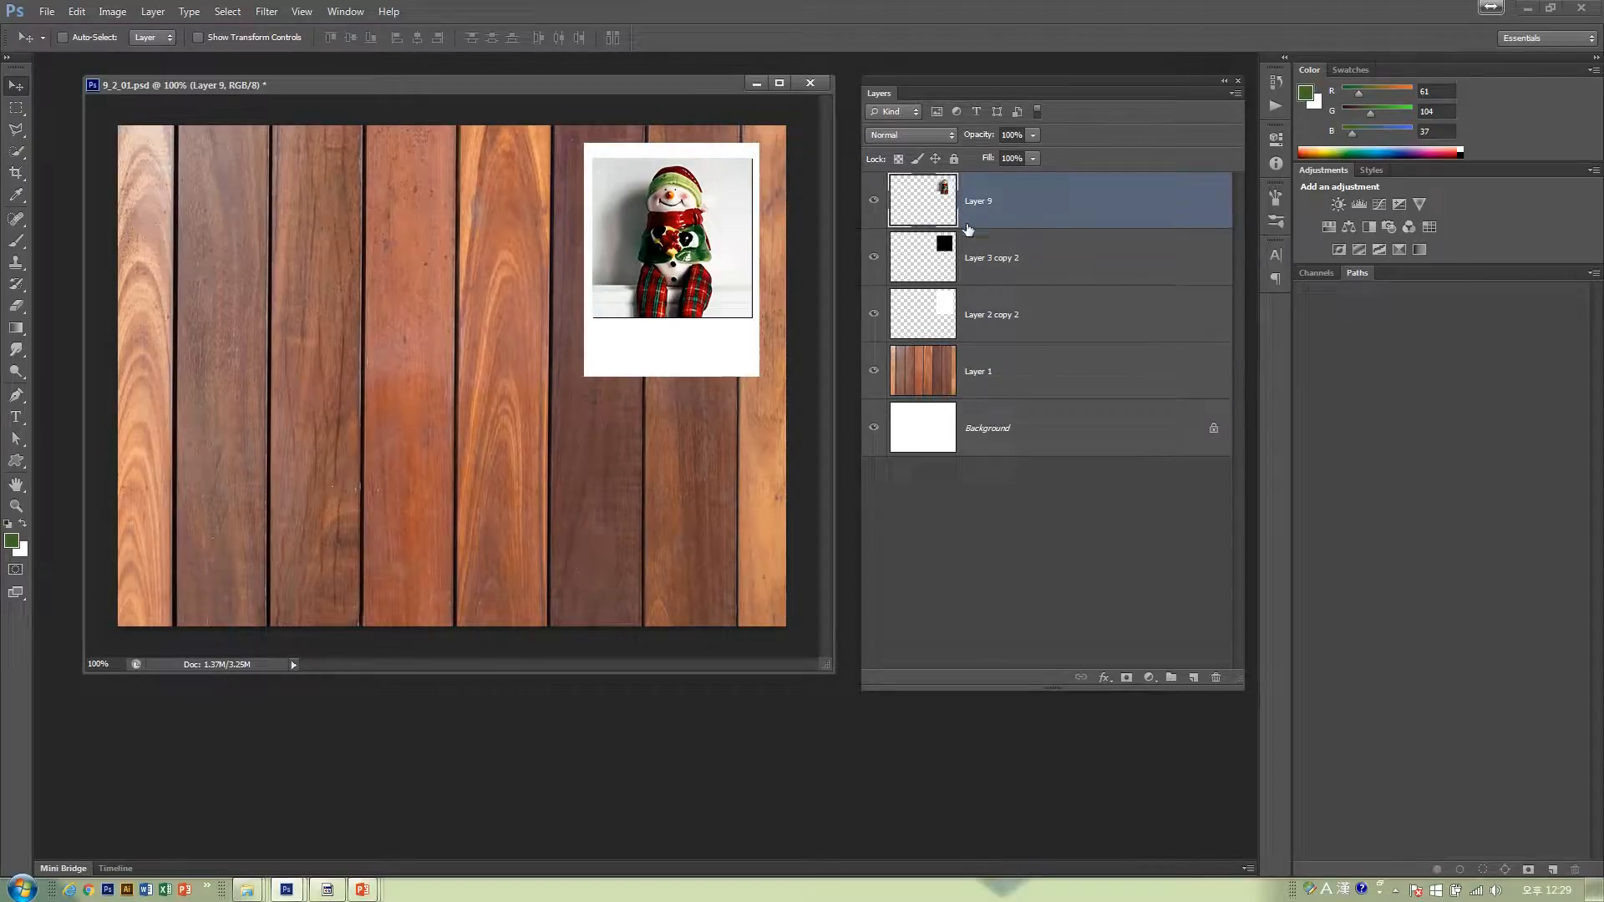
pyautogui.moveTo(645, 248); pyautogui.dragTo(251, 270)
pyautogui.keyDown('ctrl'); pyautogui.click(685, 238); pyautogui.keyUp('ctrl')
pyautogui.moveTo(685, 238); pyautogui.dragTo(464, 443)
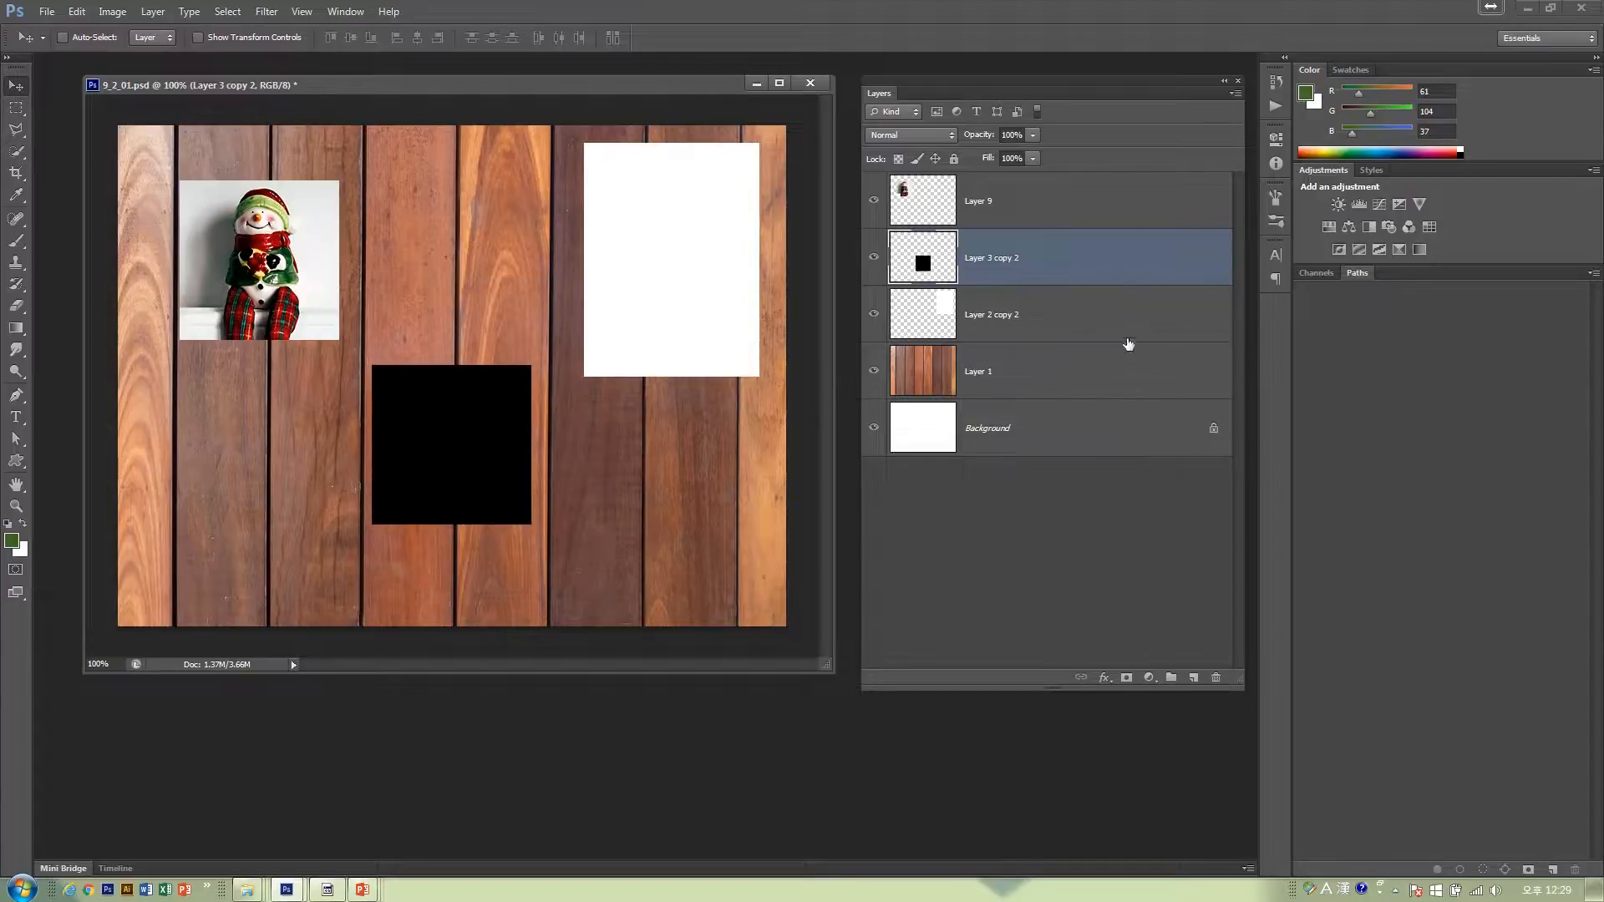
# - Toggle the visibility of Layer 9 off and on to identify it, and rename the layer 인형
pyautogui.click(1078, 328)
pyautogui.click(991, 219)
pyautogui.click(872, 202)
pyautogui.click(872, 202)
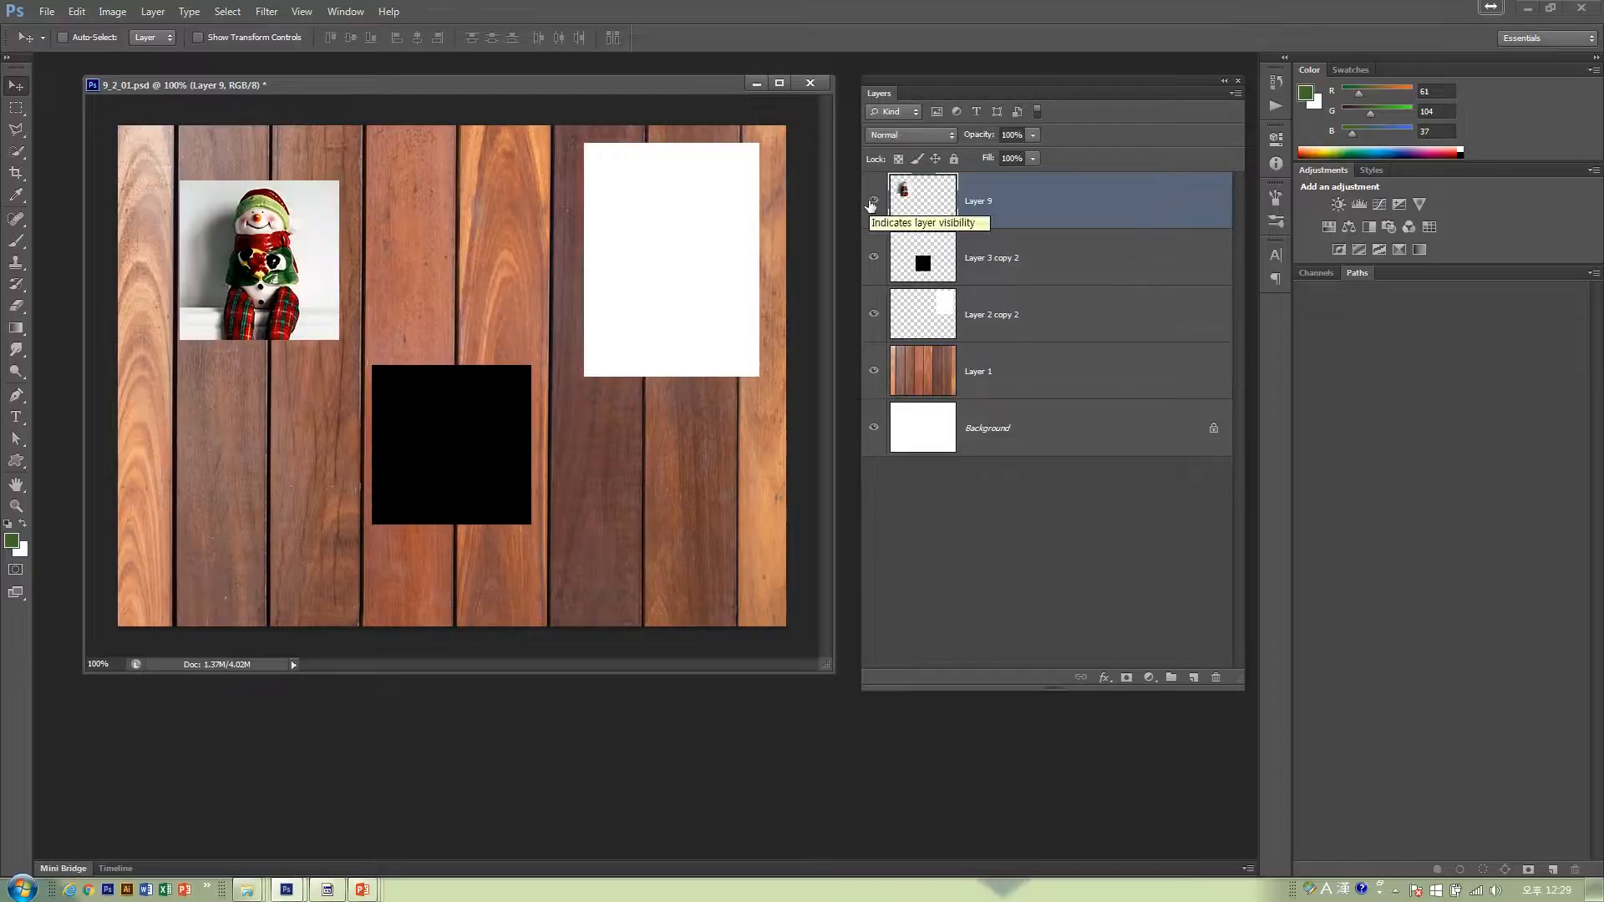
pyautogui.doubleClick(980, 207)
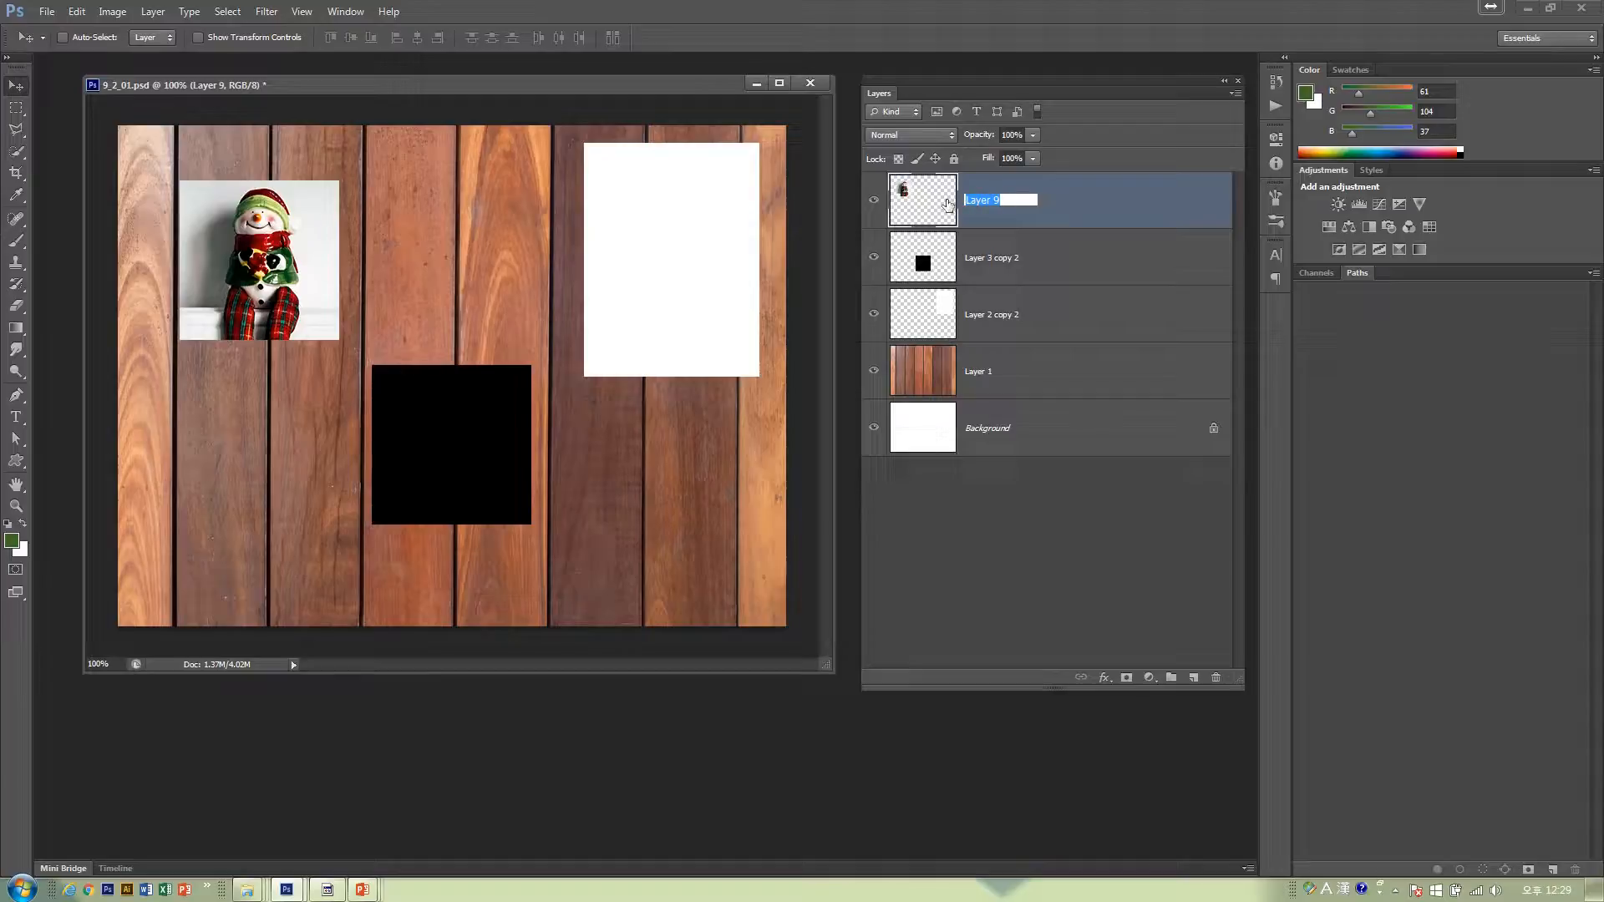
pyautogui.write('dlsgud')
pyautogui.press('Return')
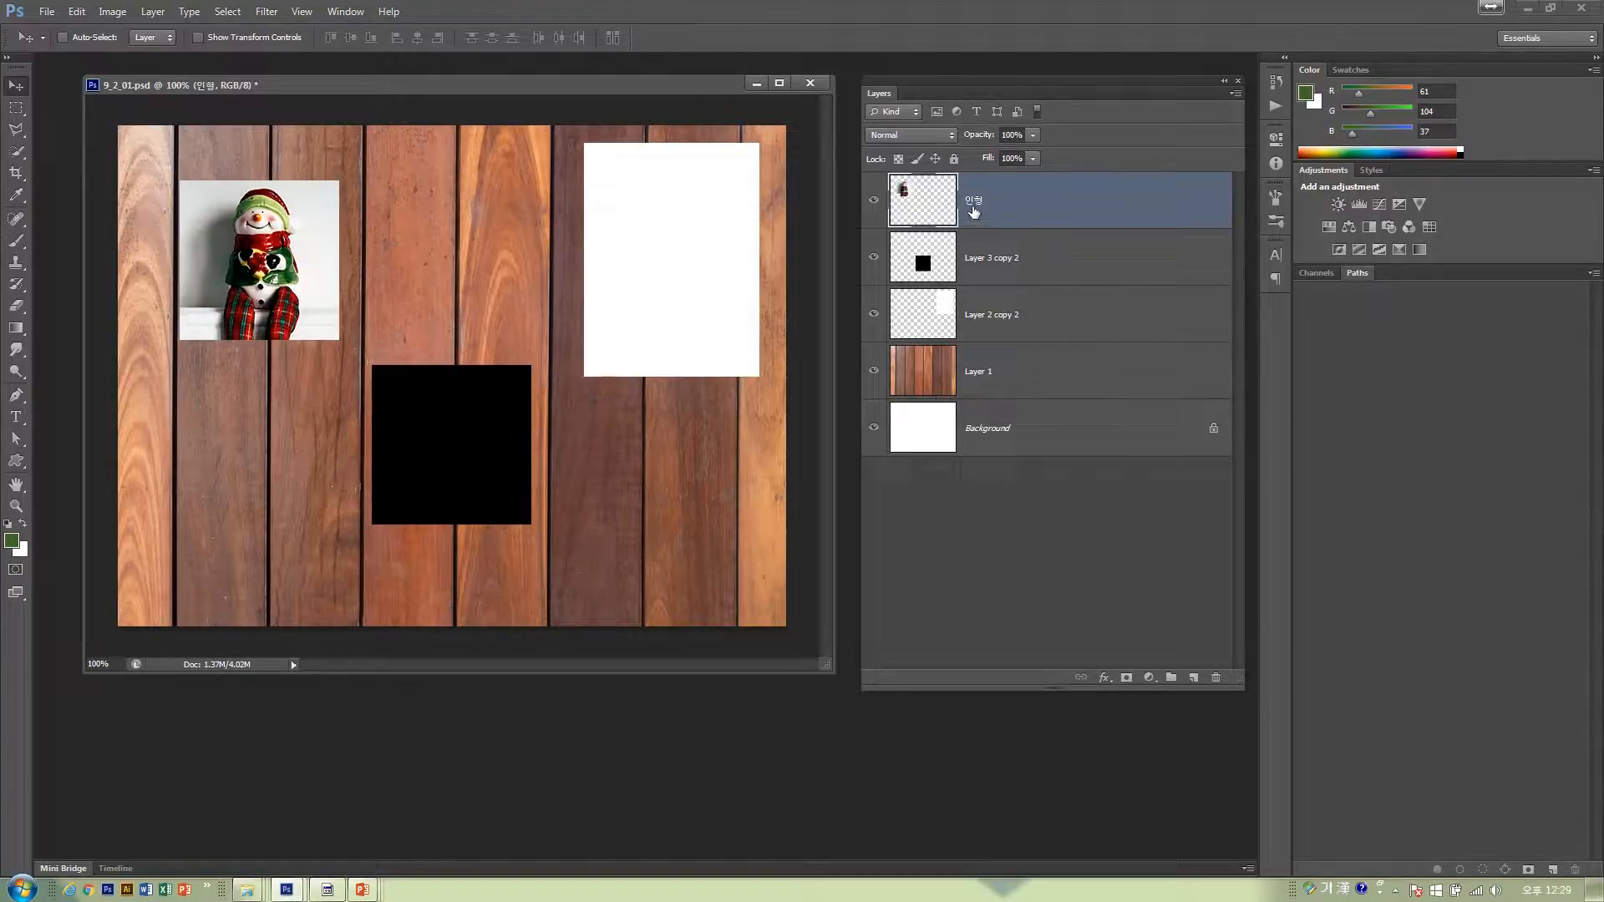
# - Add a drop shadow to the 인형 layer with 45% opacity, 30 px distance, 38 px size and a 111° angle
pyautogui.doubleClick(1126, 208)
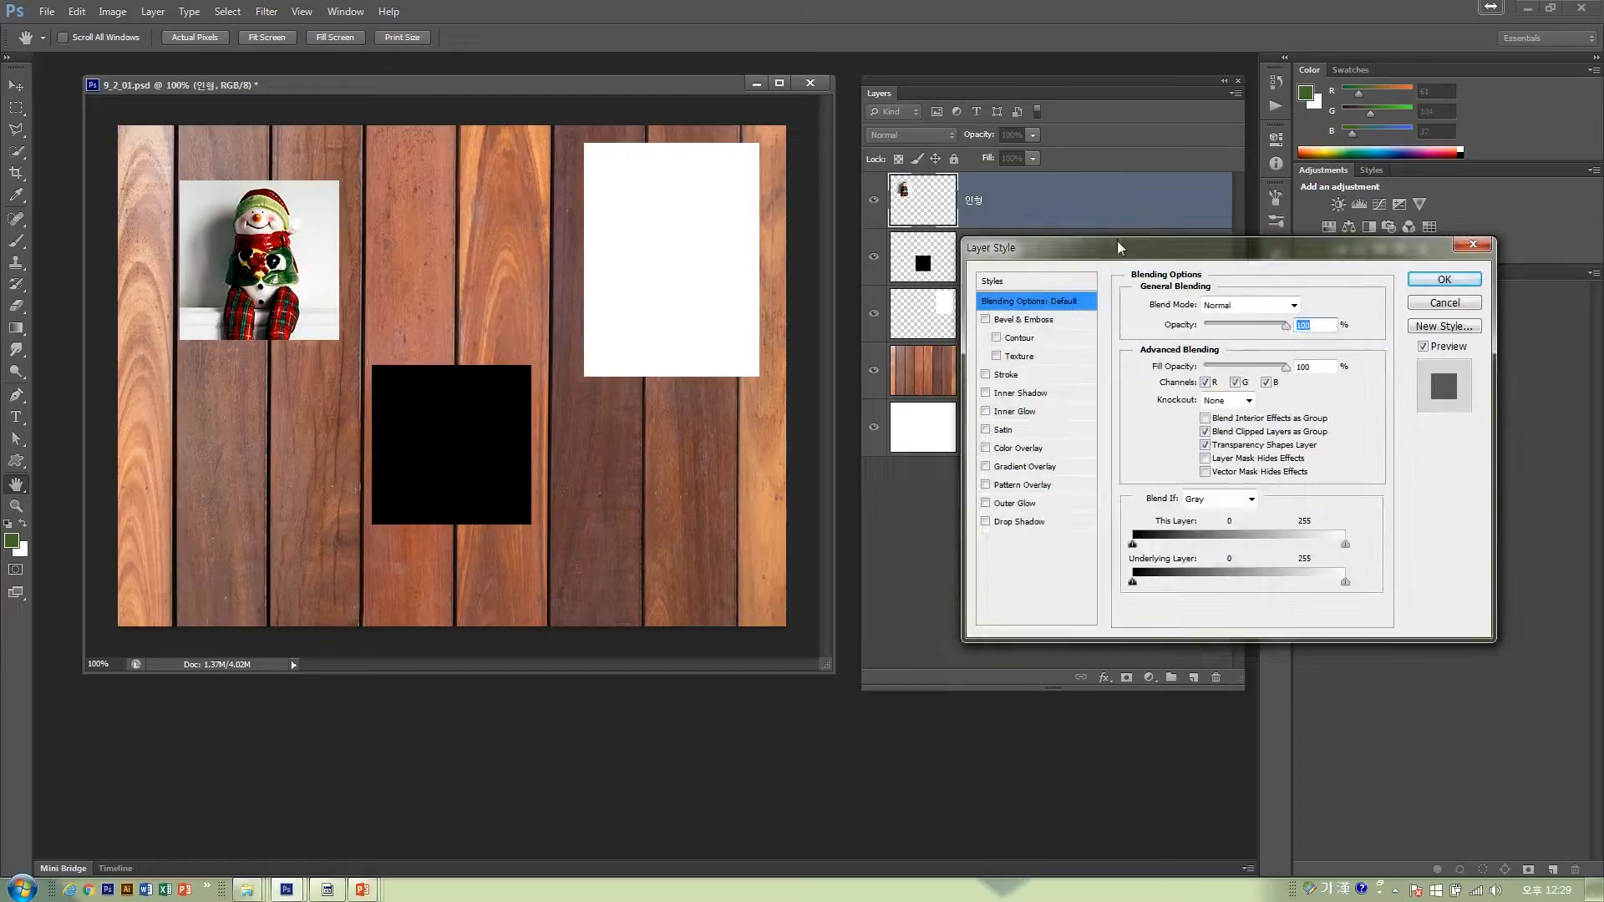
pyautogui.moveTo(1103, 259); pyautogui.dragTo(954, 344)
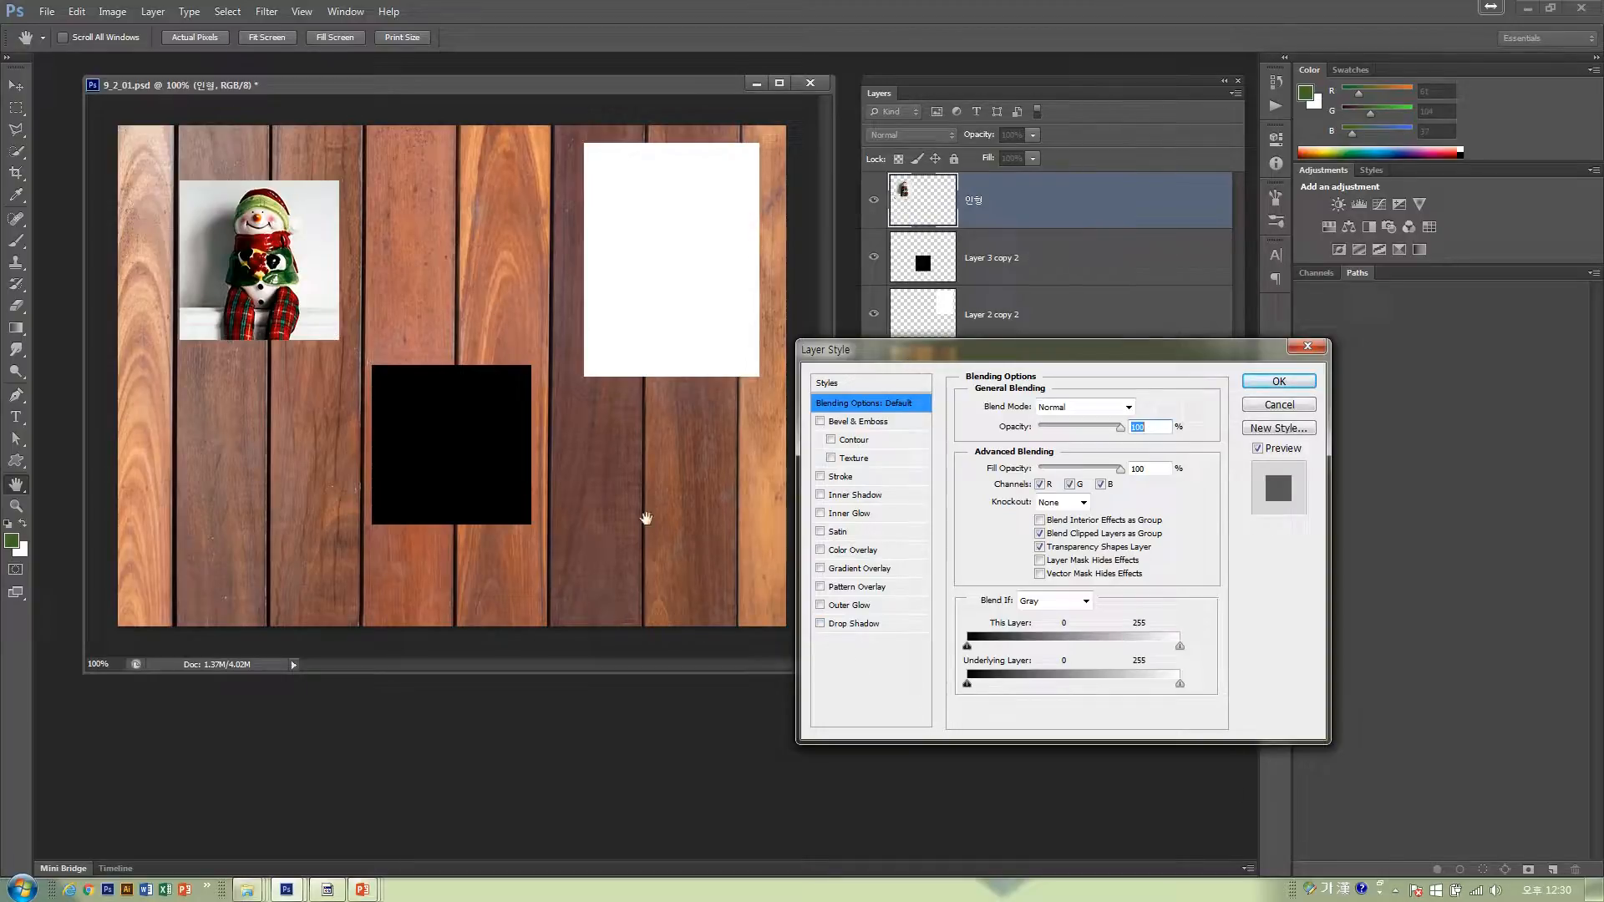
pyautogui.click(838, 627)
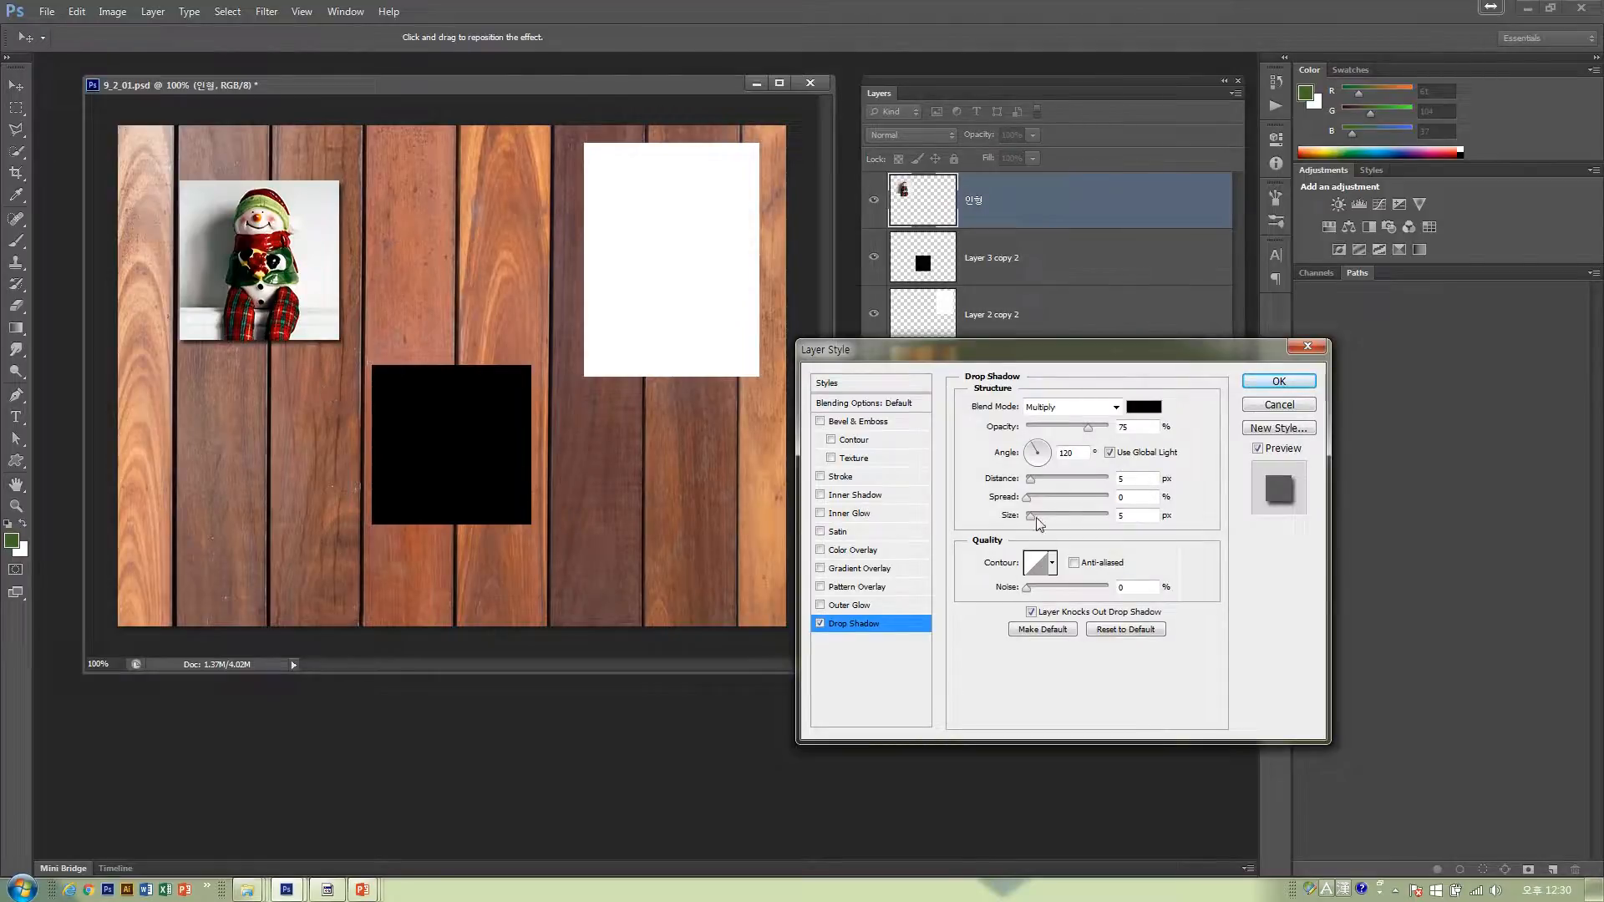
pyautogui.moveTo(1031, 479); pyautogui.dragTo(1046, 522)
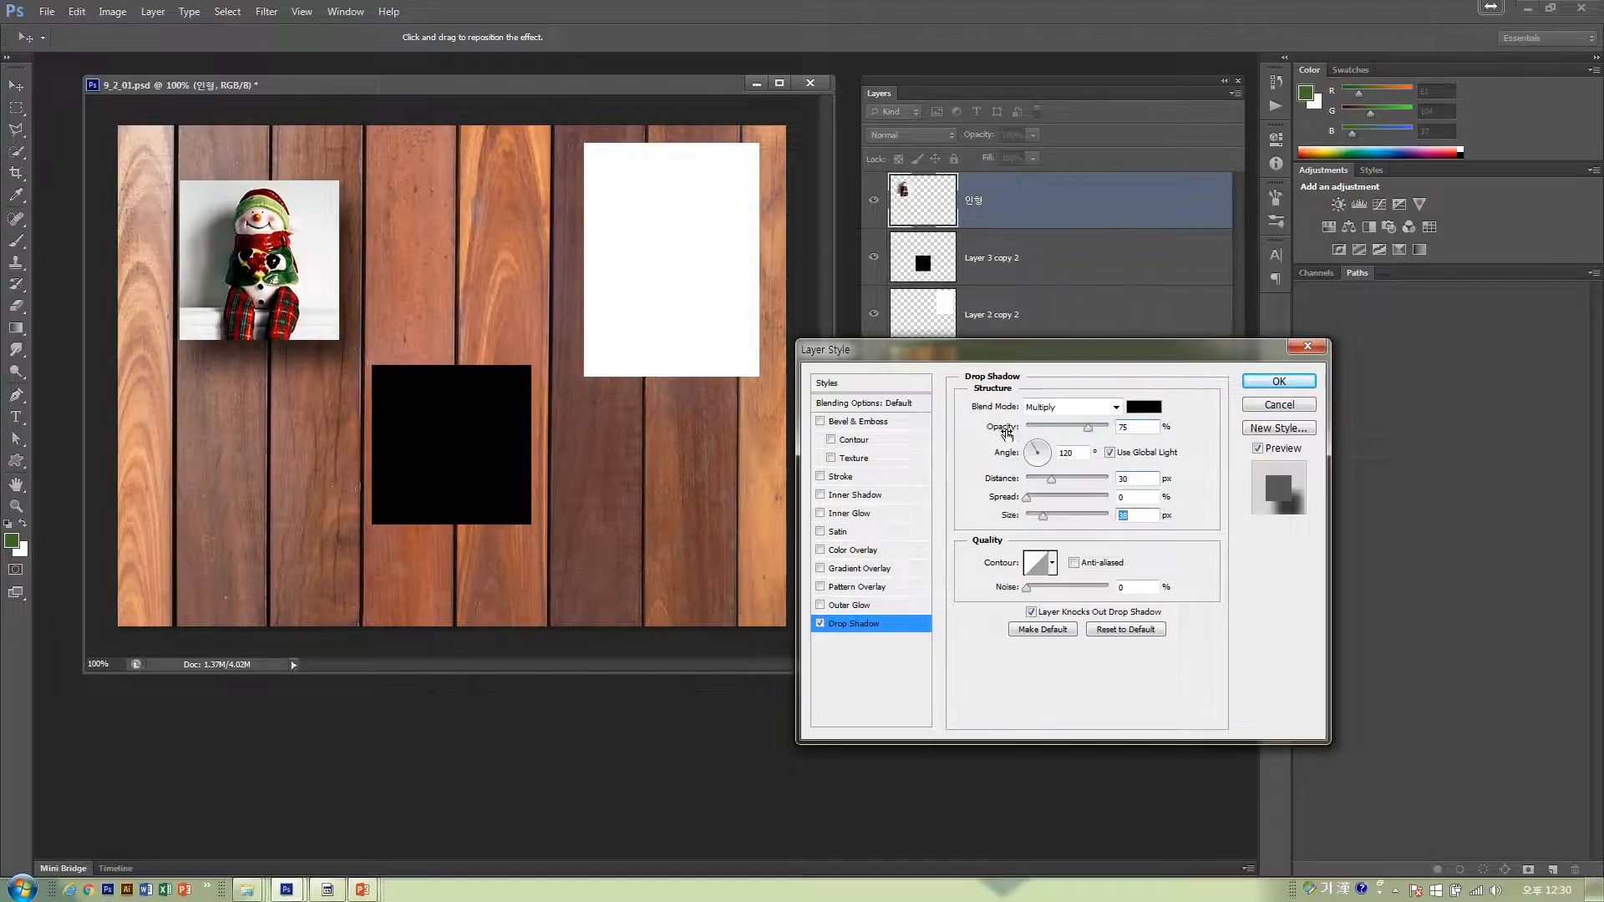
pyautogui.moveTo(1089, 434); pyautogui.dragTo(1063, 434)
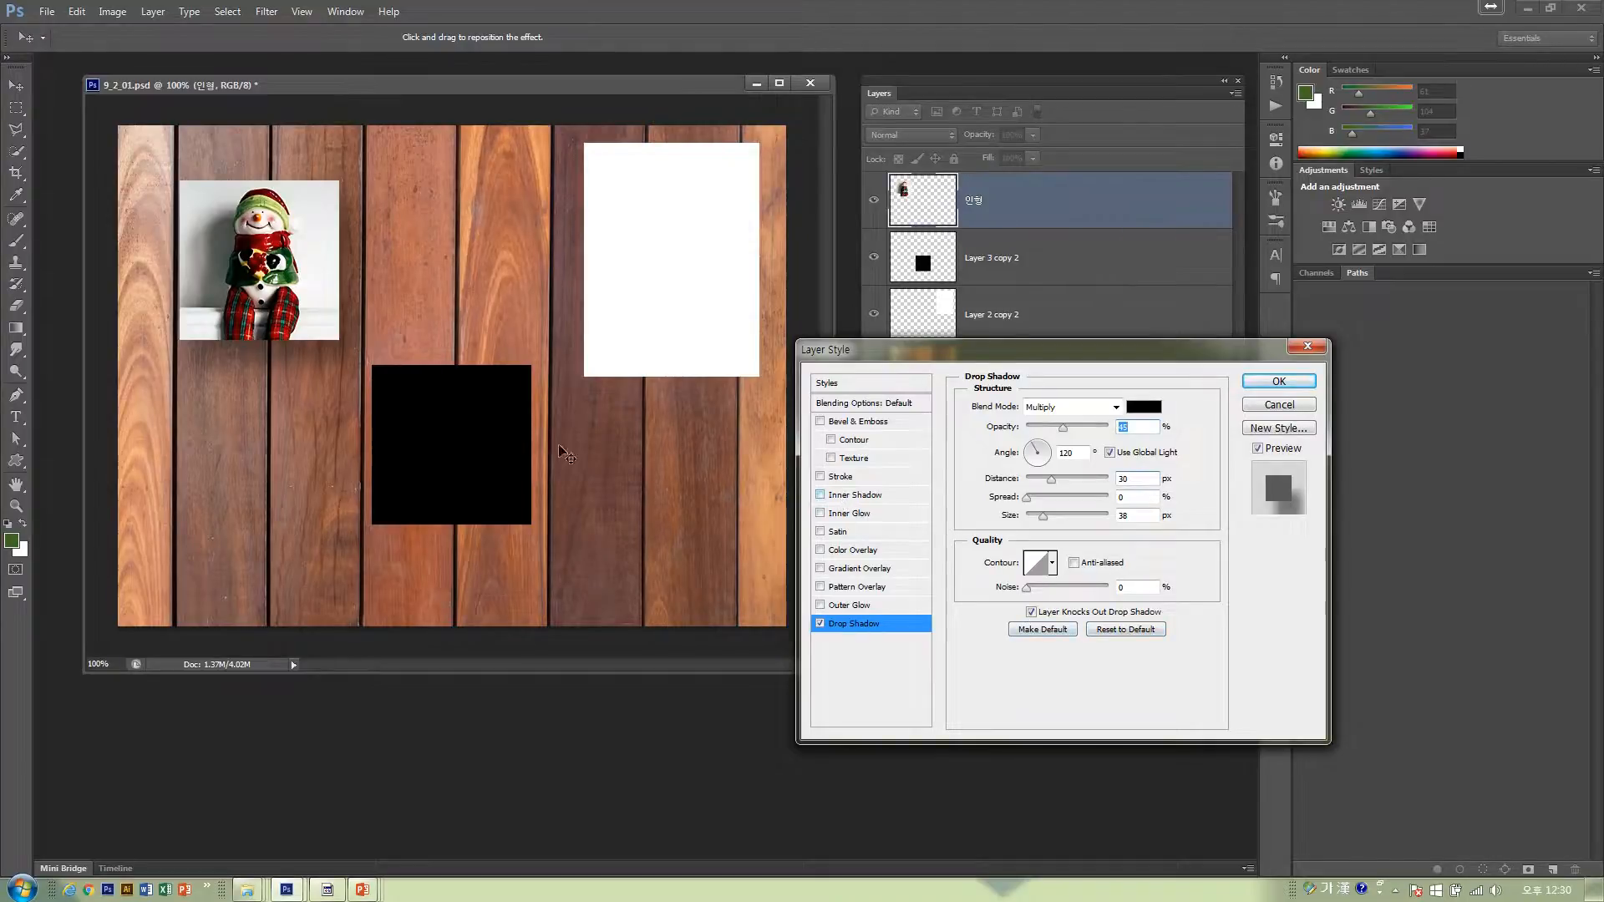
pyautogui.moveTo(346, 261); pyautogui.dragTo(313, 265)
# - Add an inner shadow to the 인형 layer with 33% opacity, 36 px distance and 32 px size
pyautogui.click(848, 500)
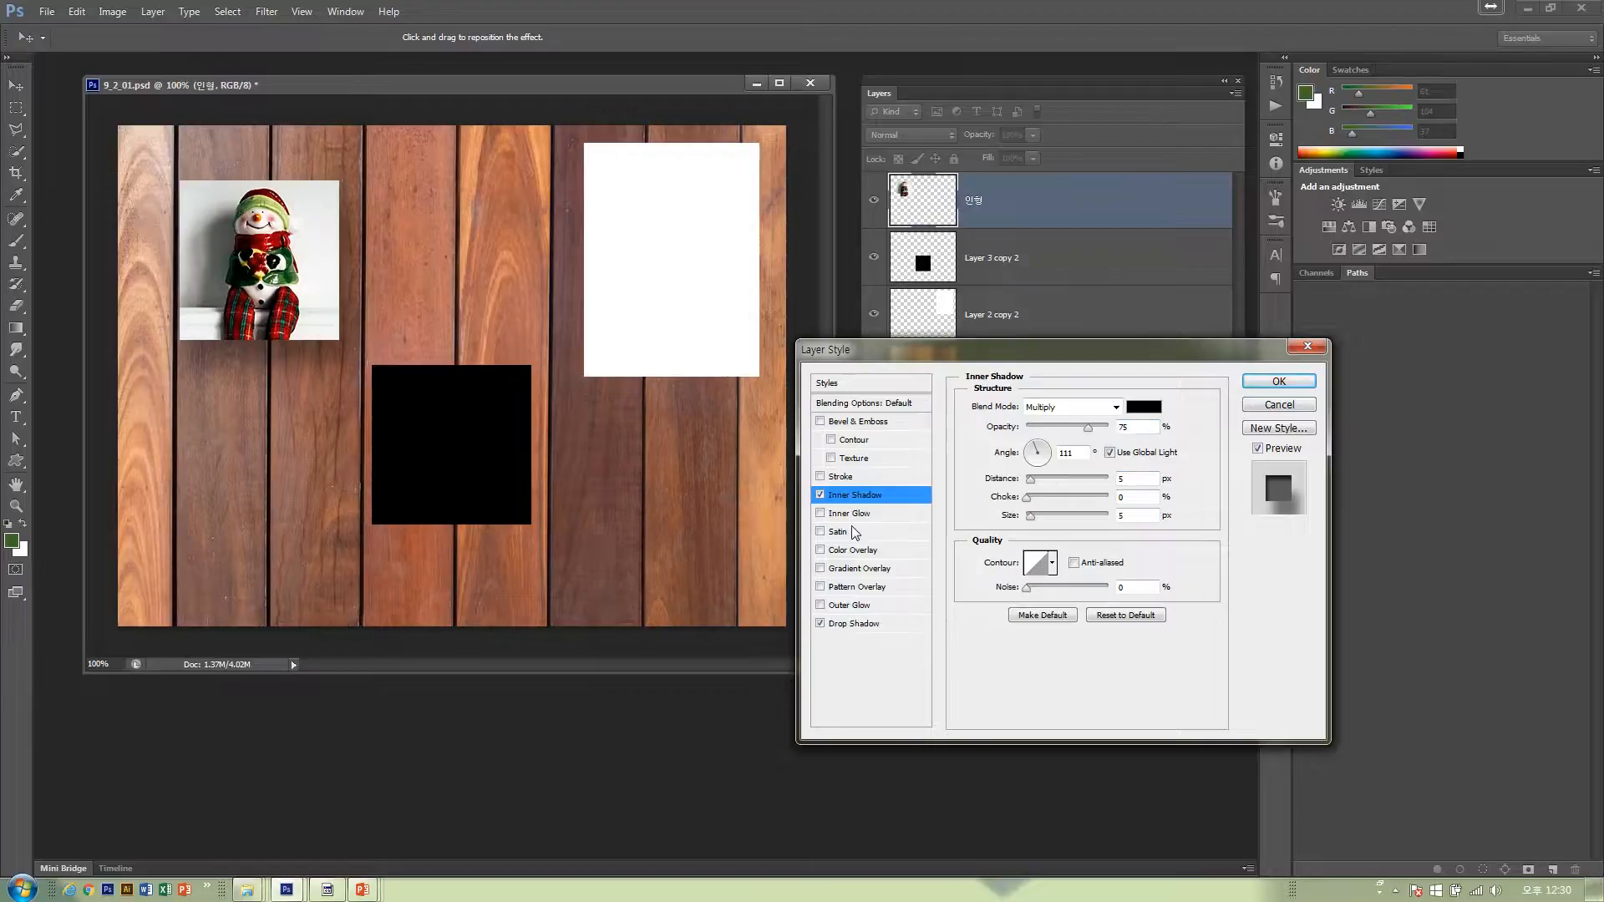
pyautogui.click(841, 628)
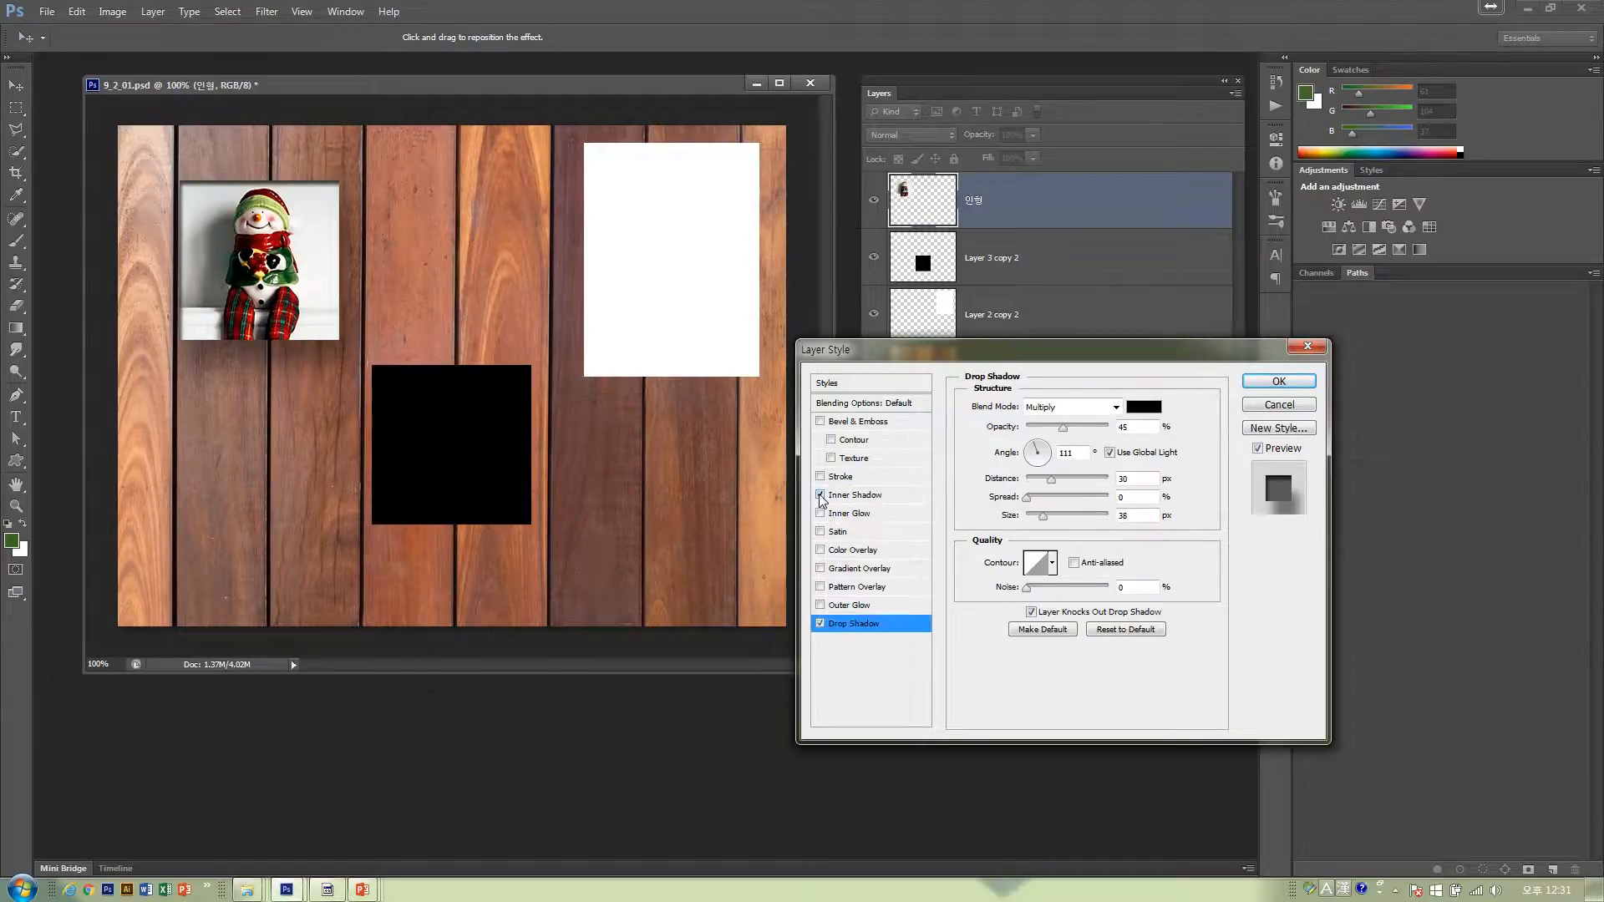
pyautogui.click(821, 494)
pyautogui.click(821, 495)
pyautogui.click(881, 497)
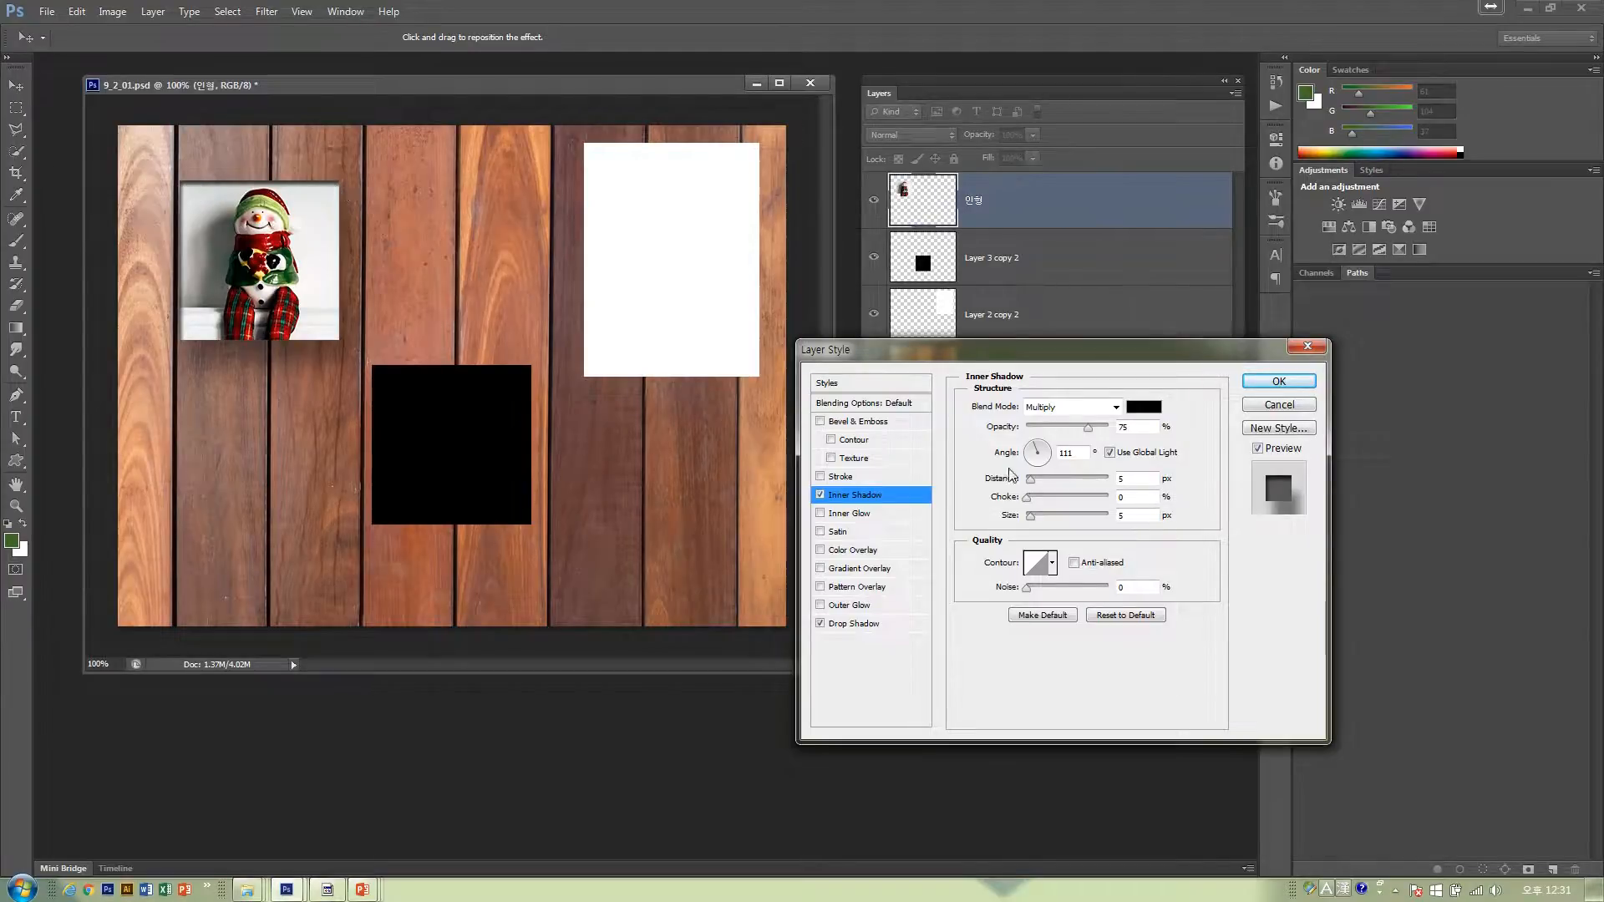
pyautogui.moveTo(1033, 487)
pyautogui.mouseDown()
pyautogui.moveTo(1068, 483)
pyautogui.moveTo(1036, 485)
pyautogui.moveTo(1065, 484)
pyautogui.moveTo(1061, 518)
pyautogui.moveTo(1043, 517)
pyautogui.mouseUp()
pyautogui.moveTo(1083, 432)
pyautogui.mouseDown()
pyautogui.moveTo(1039, 429)
pyautogui.moveTo(1068, 430)
pyautogui.moveTo(1053, 430)
pyautogui.mouseUp()
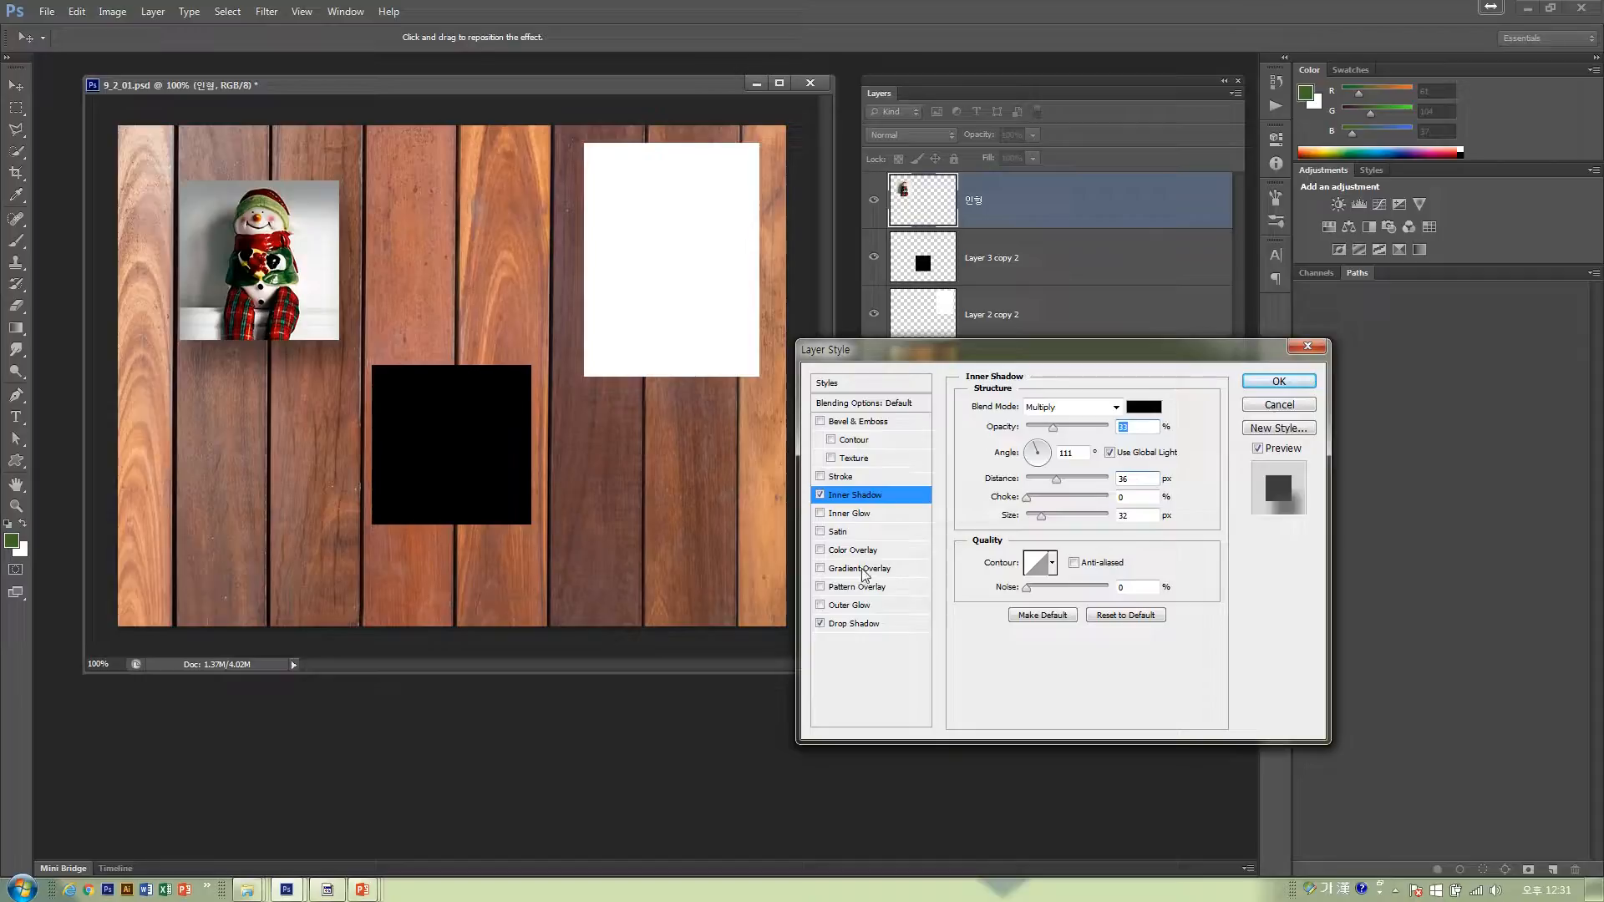
# - Rotate the inner shadow's global light angle further toward the left and apply the layer style
pyautogui.click(891, 625)
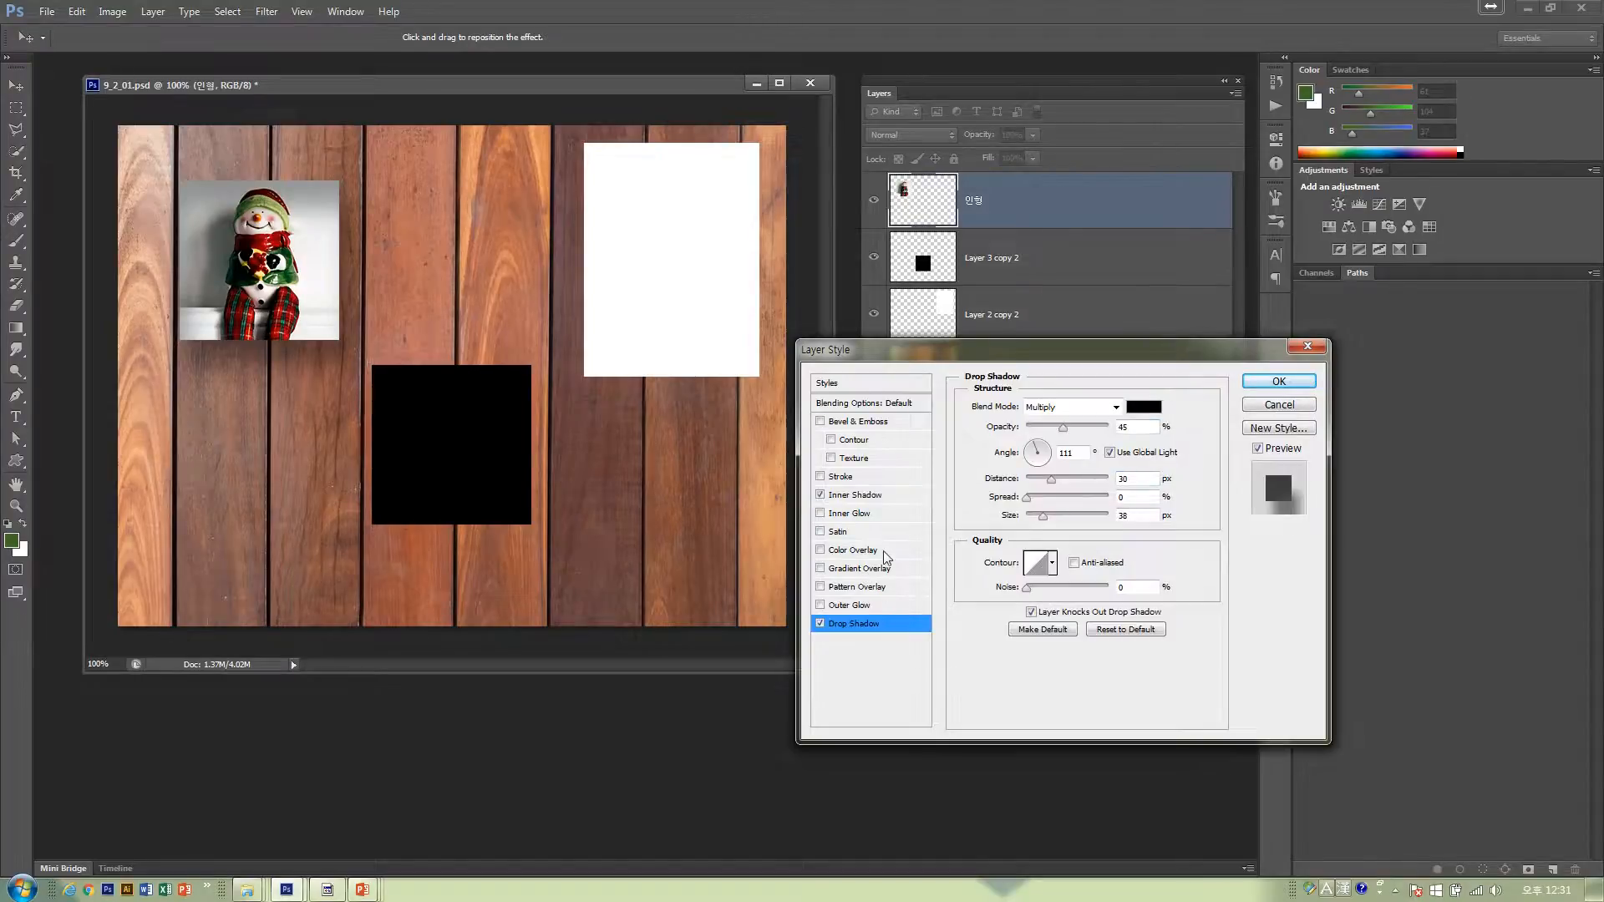
pyautogui.click(889, 498)
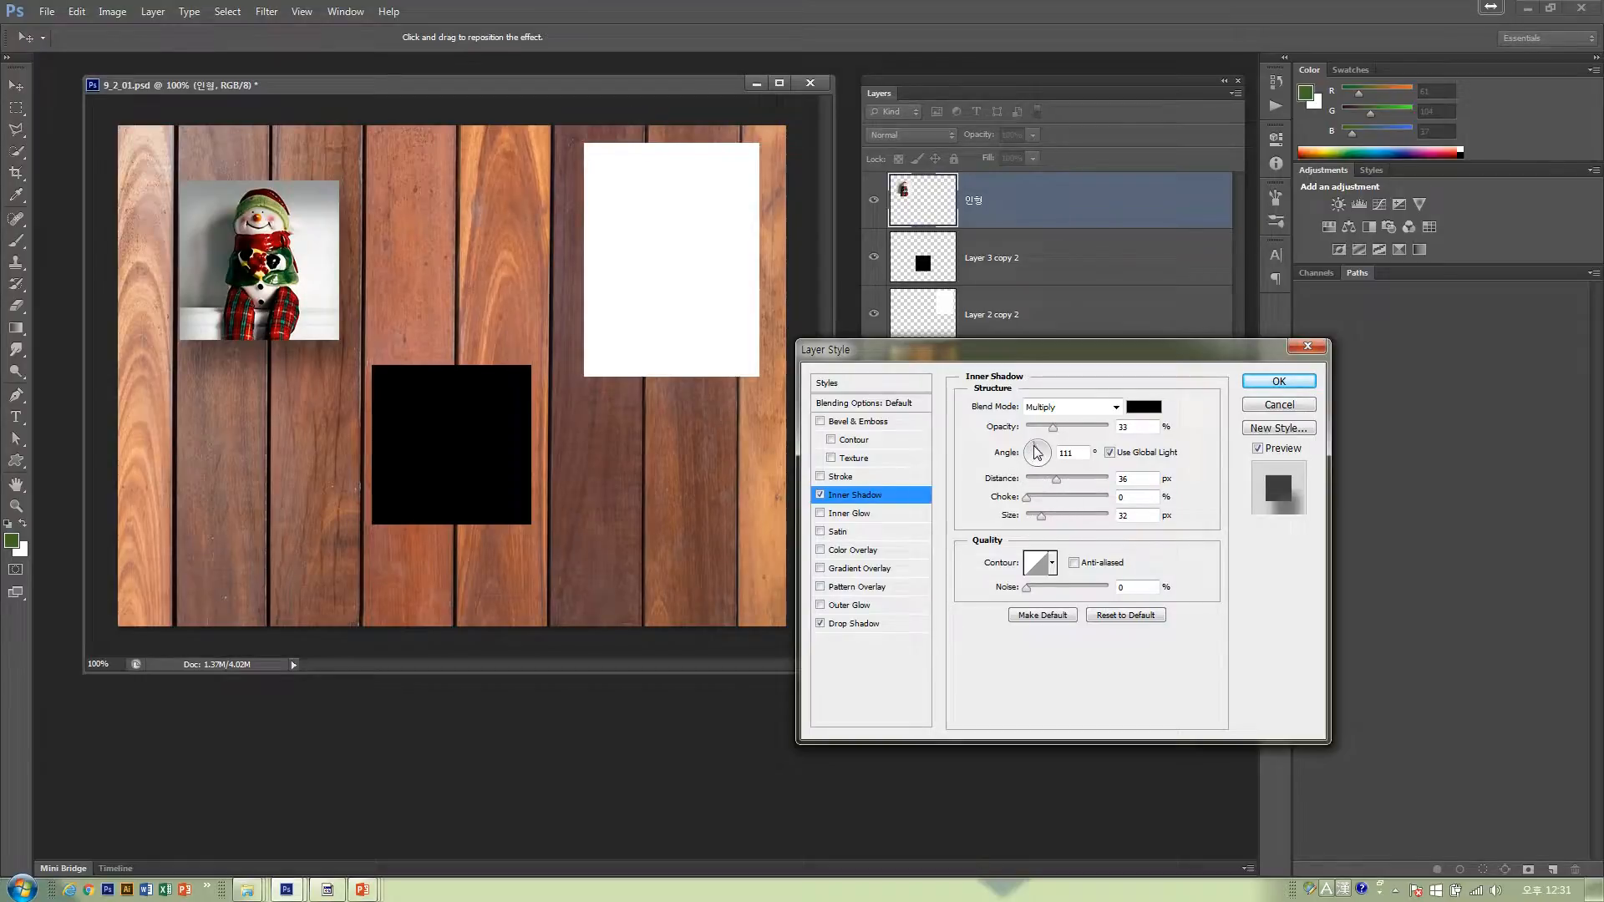
pyautogui.moveTo(1037, 452)
pyautogui.mouseDown()
pyautogui.moveTo(1036, 465)
pyautogui.moveTo(1025, 446)
pyautogui.mouseUp()
pyautogui.click(1257, 384)
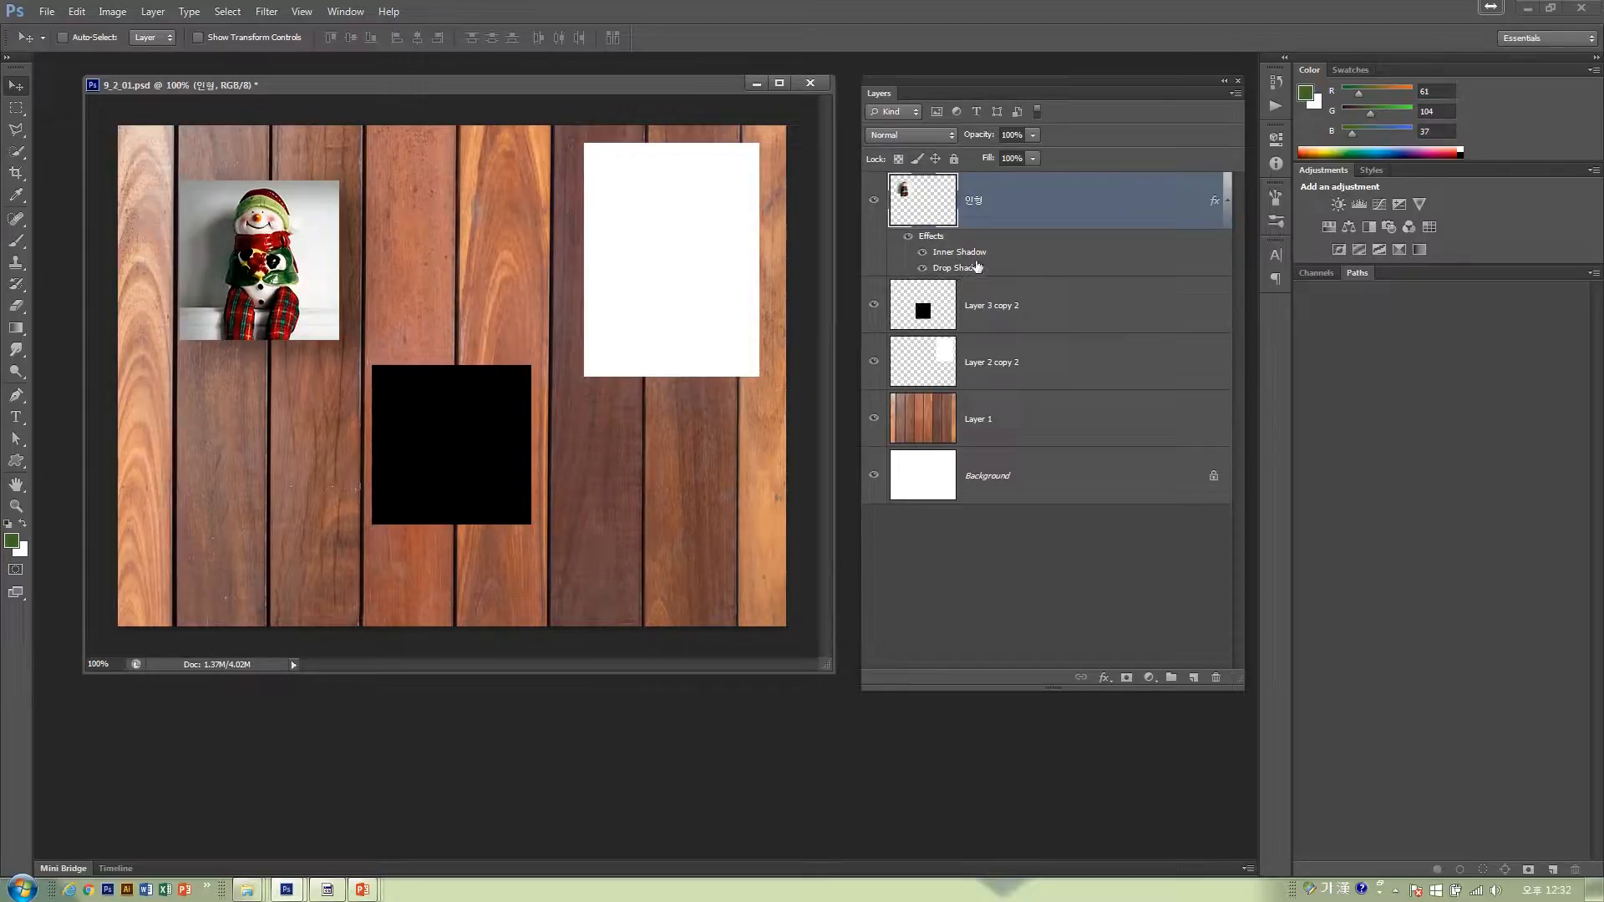
# - Toggle the 인형 layer's inner shadow off and on, and rename the black square's layer 검정판
pyautogui.click(923, 254)
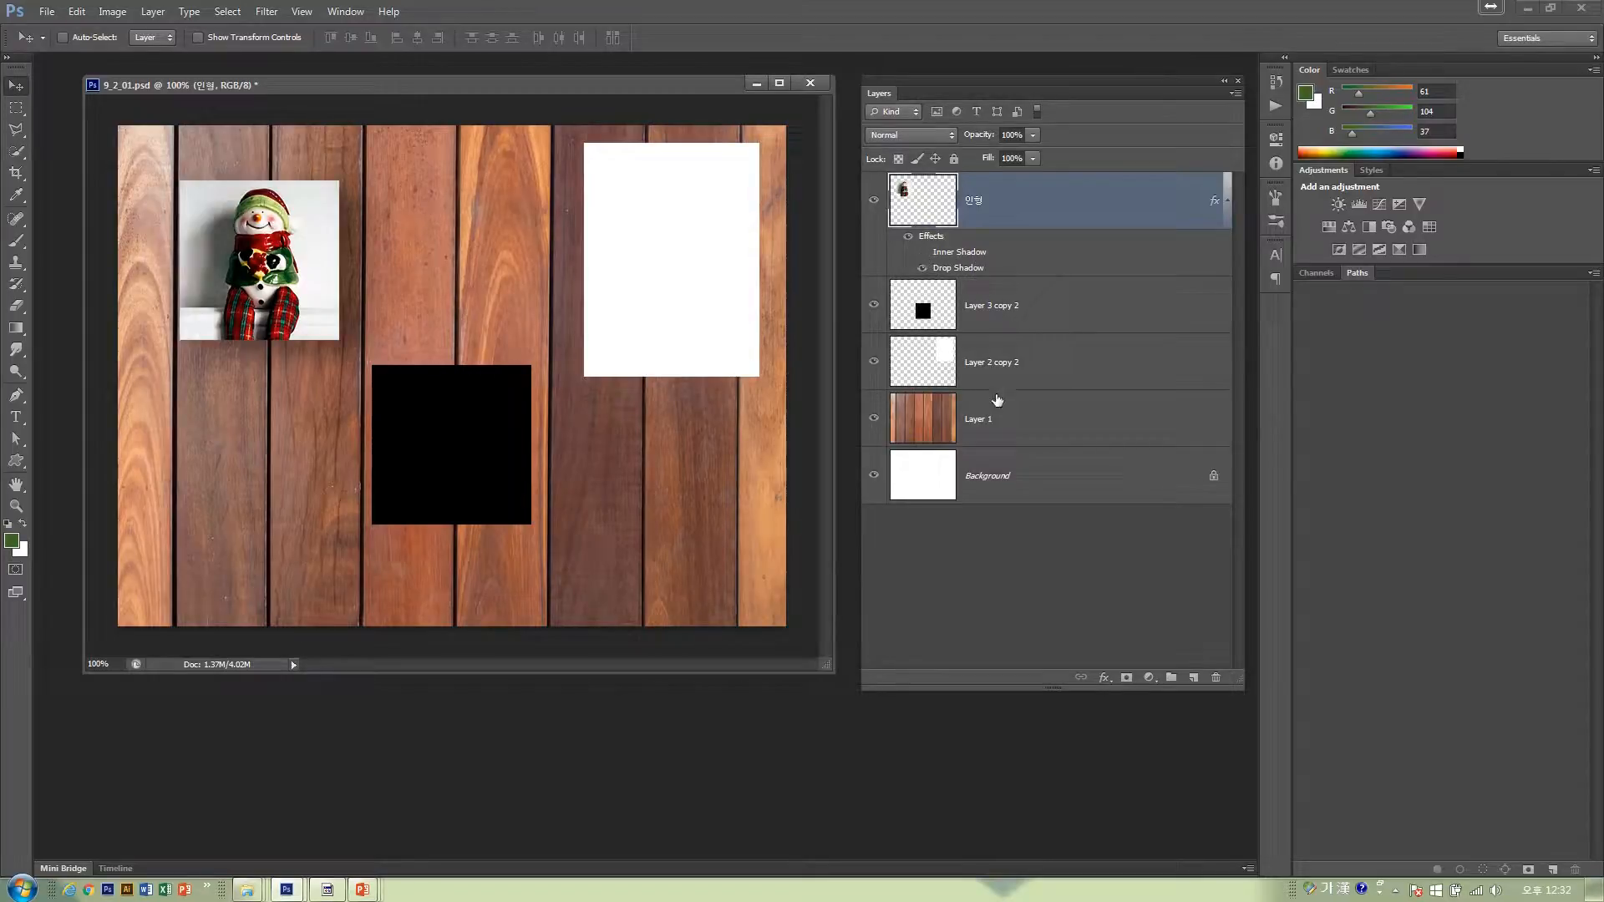
pyautogui.click(921, 253)
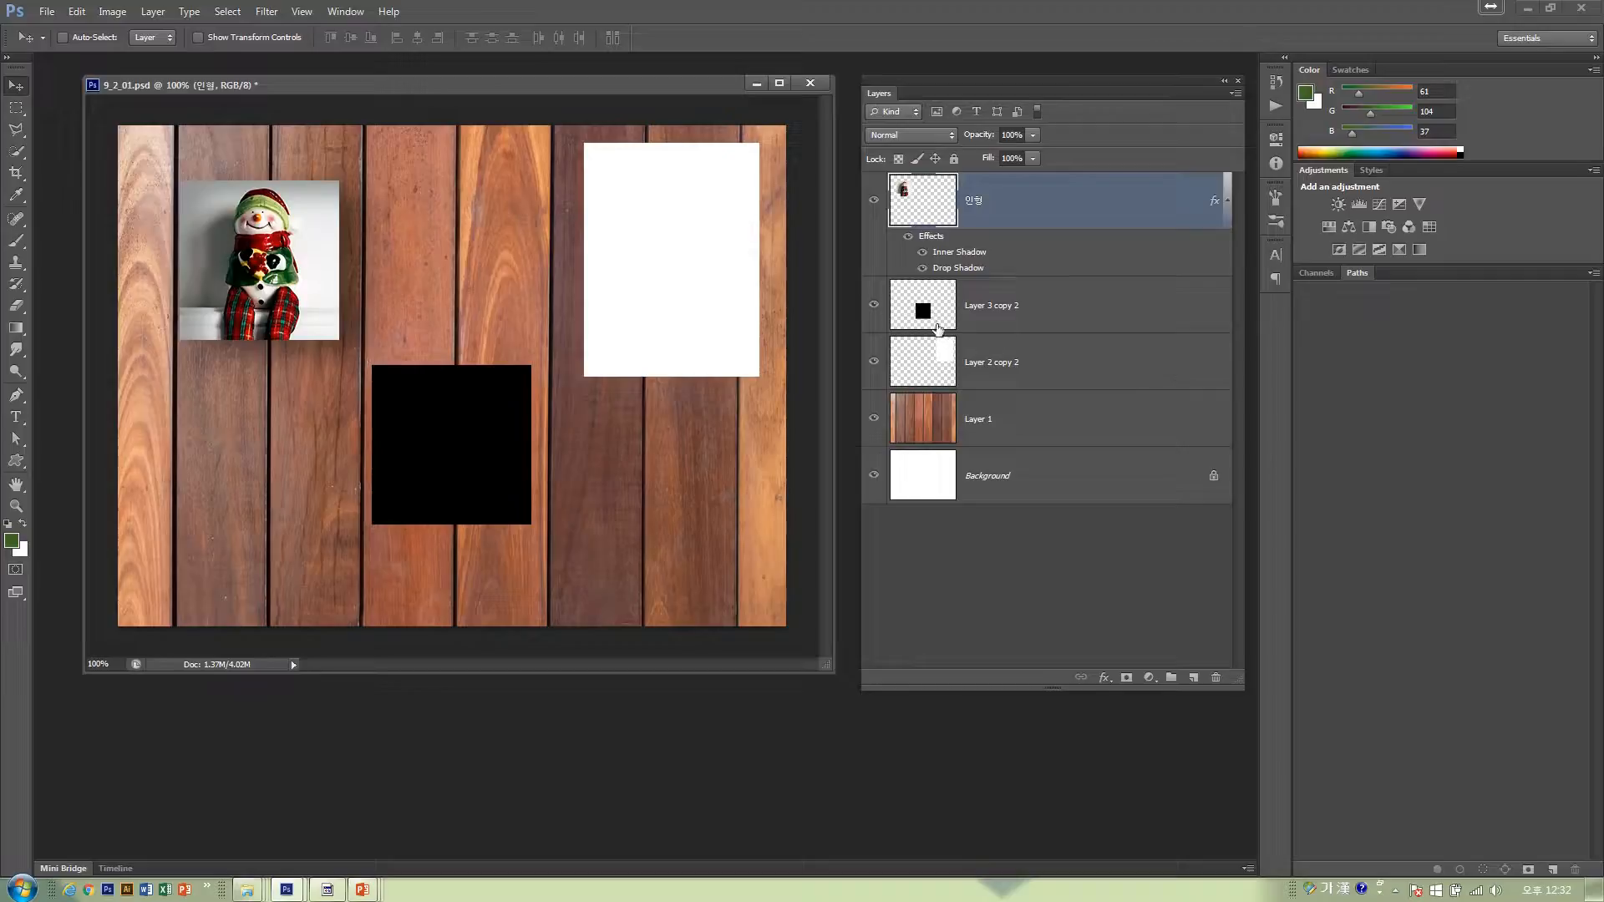
pyautogui.doubleClick(989, 308)
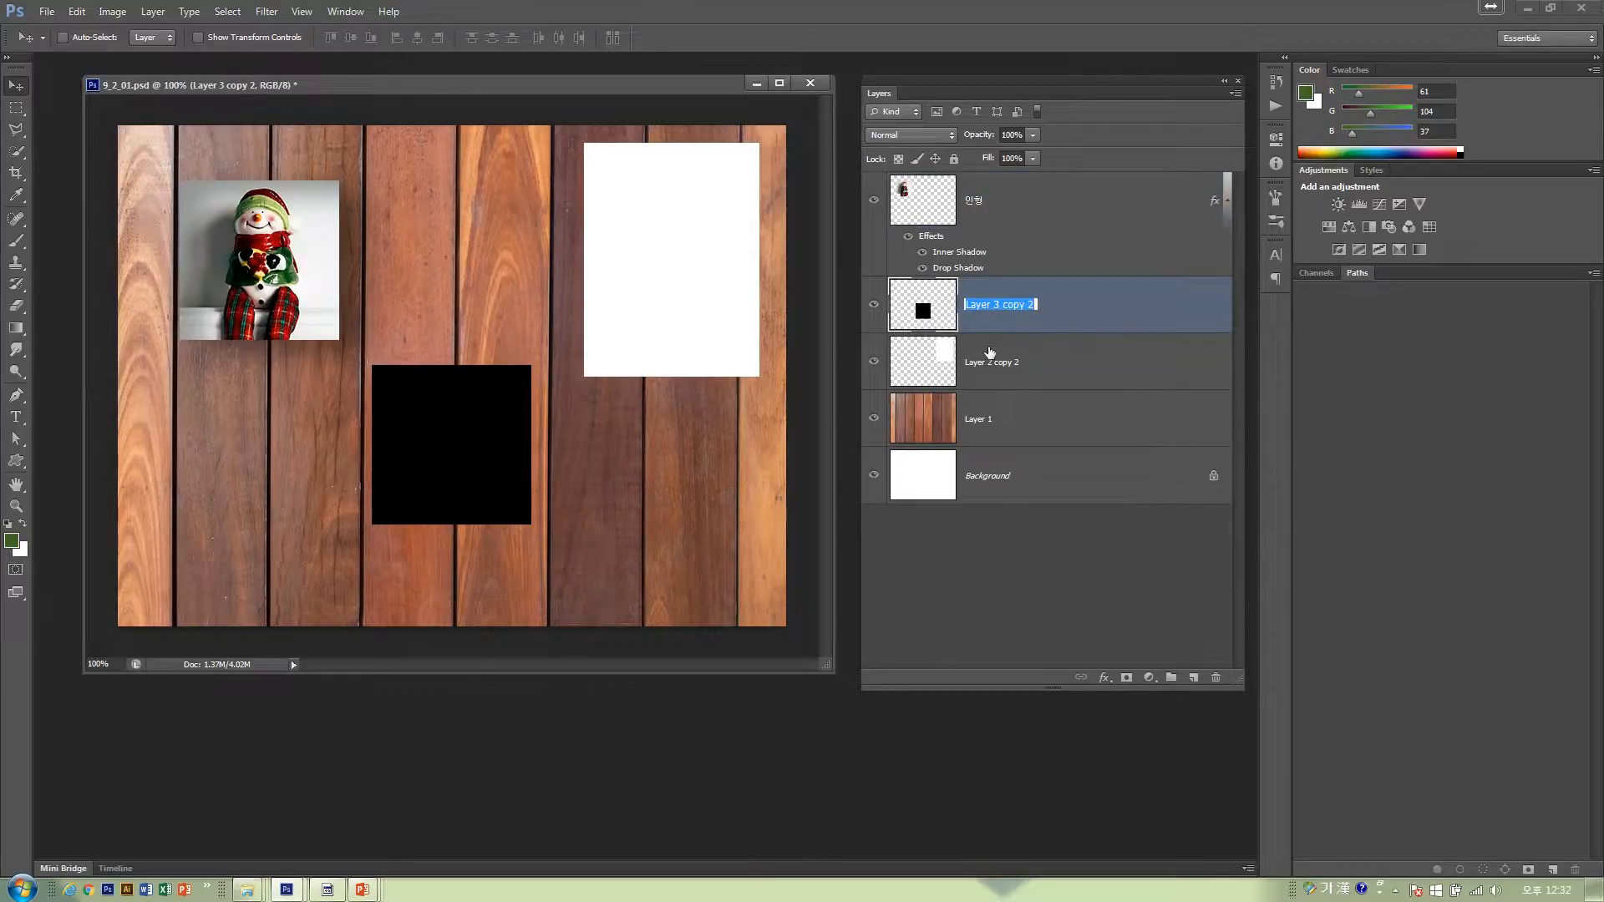
pyautogui.write('검정판')
pyautogui.press('Return')
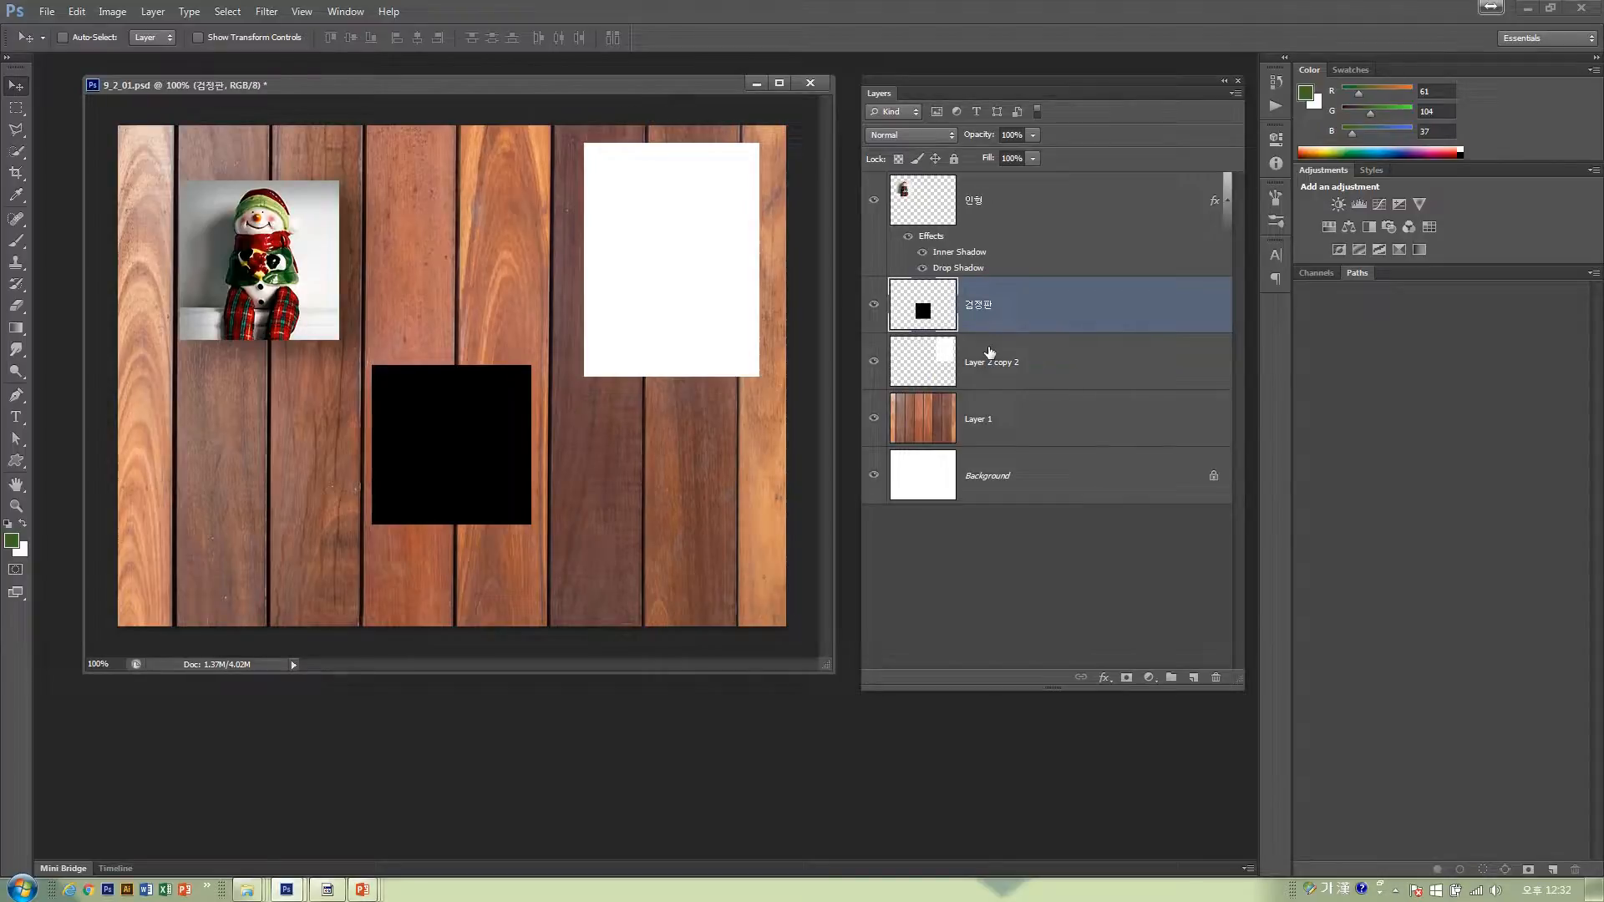
# - Compare the 인형 and 검정판 layers and check the layer style options of 검정판
pyautogui.click(1023, 216)
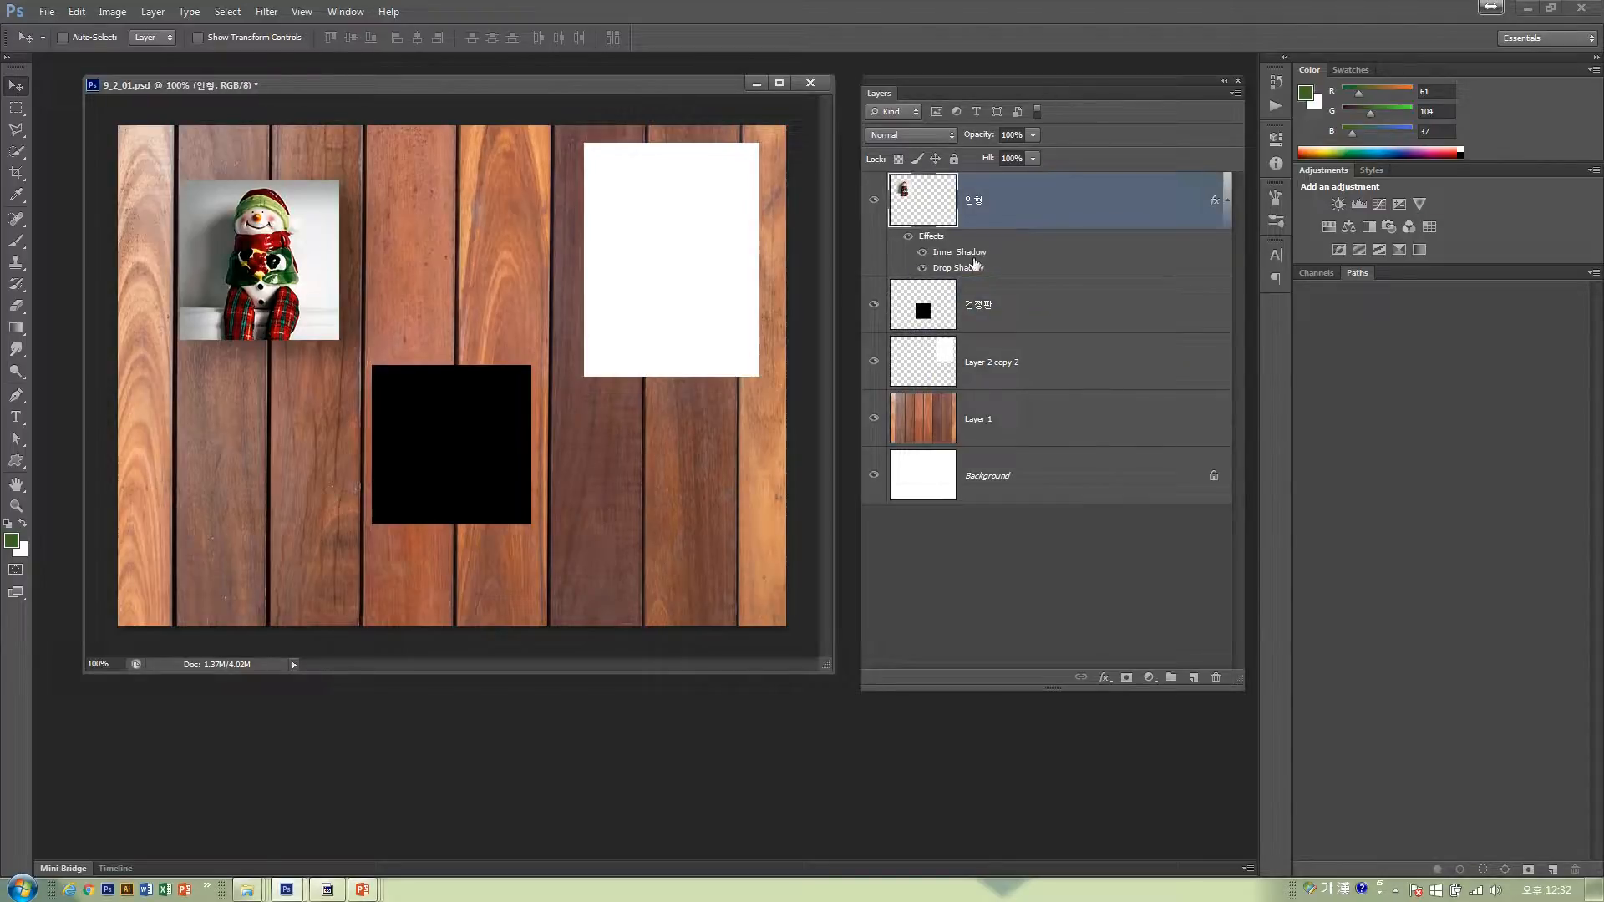
pyautogui.click(992, 325)
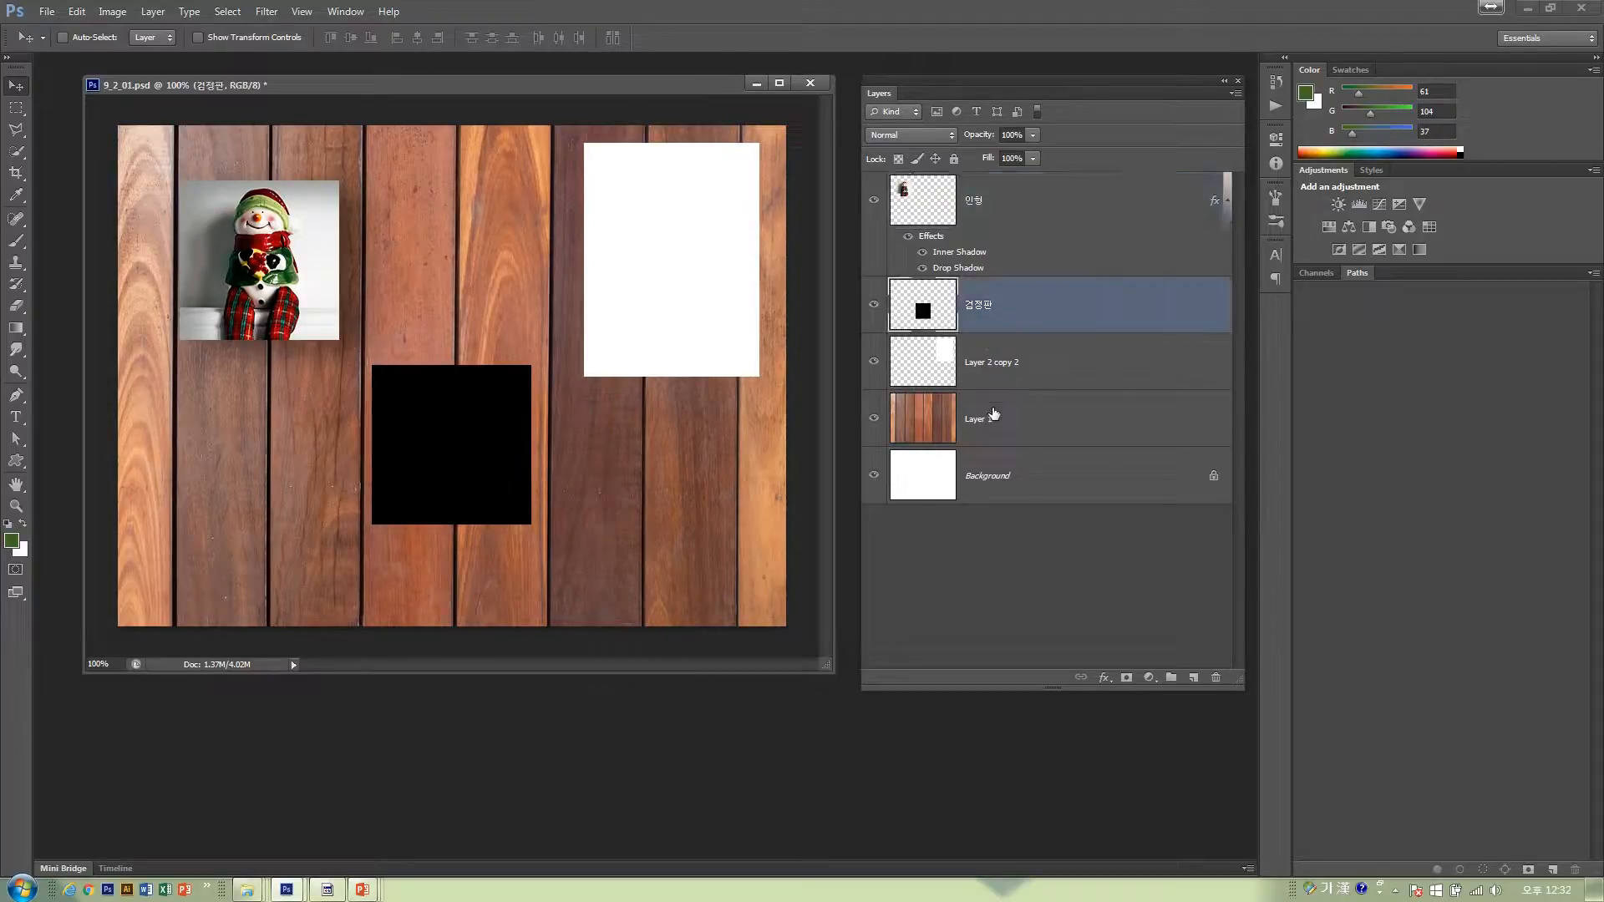
pyautogui.click(988, 214)
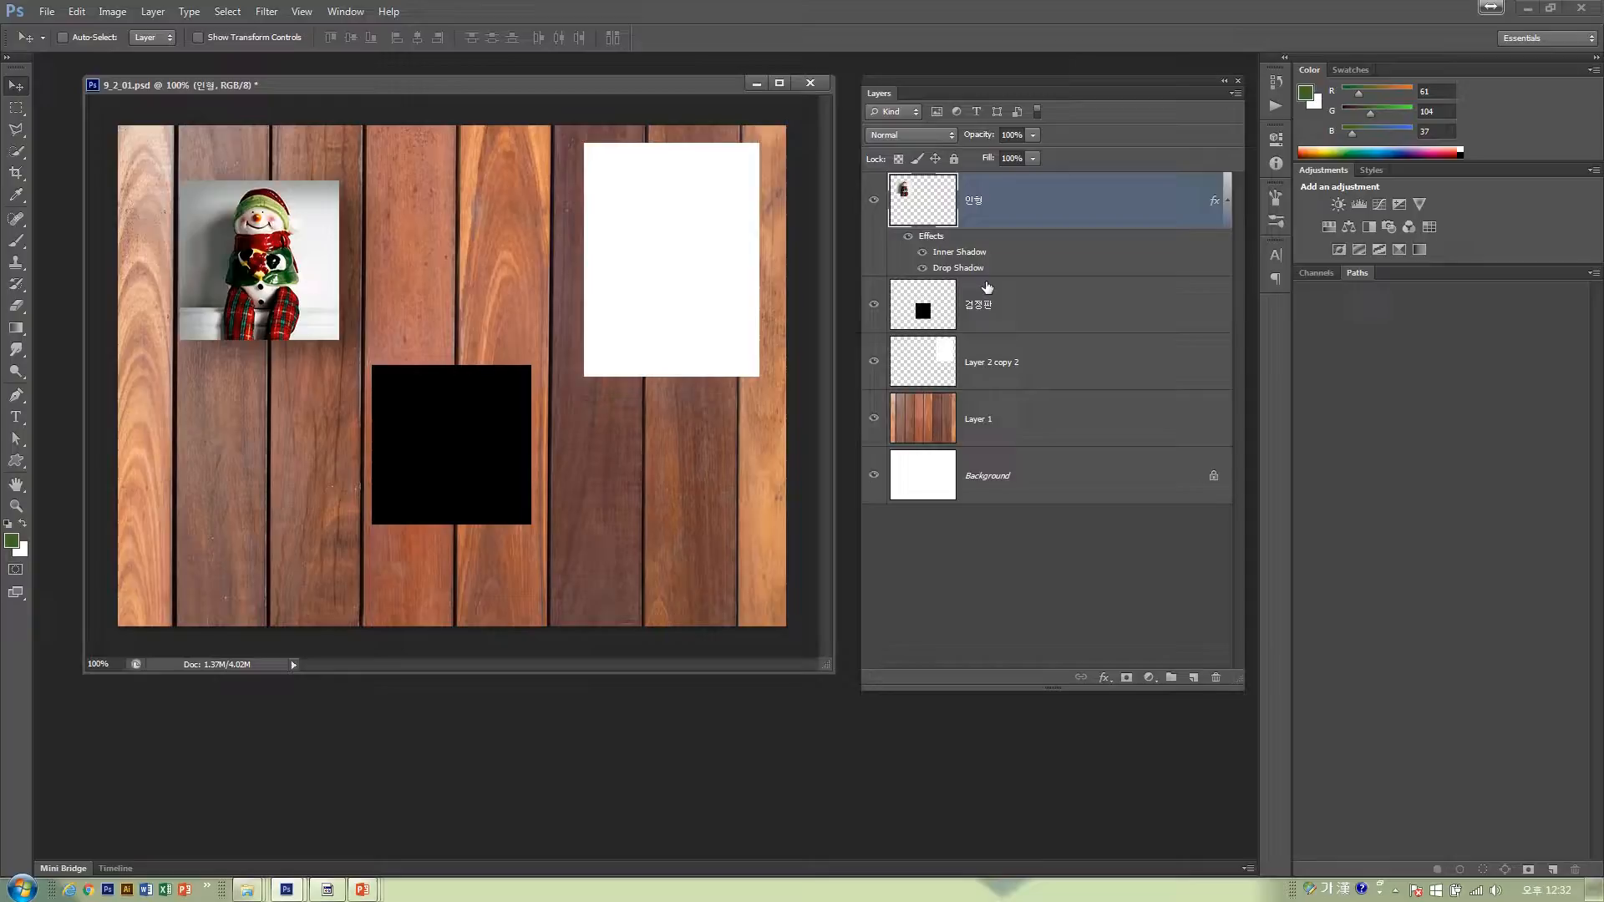
pyautogui.click(1086, 305)
pyautogui.press('h')
pyautogui.doubleClick(1088, 306)
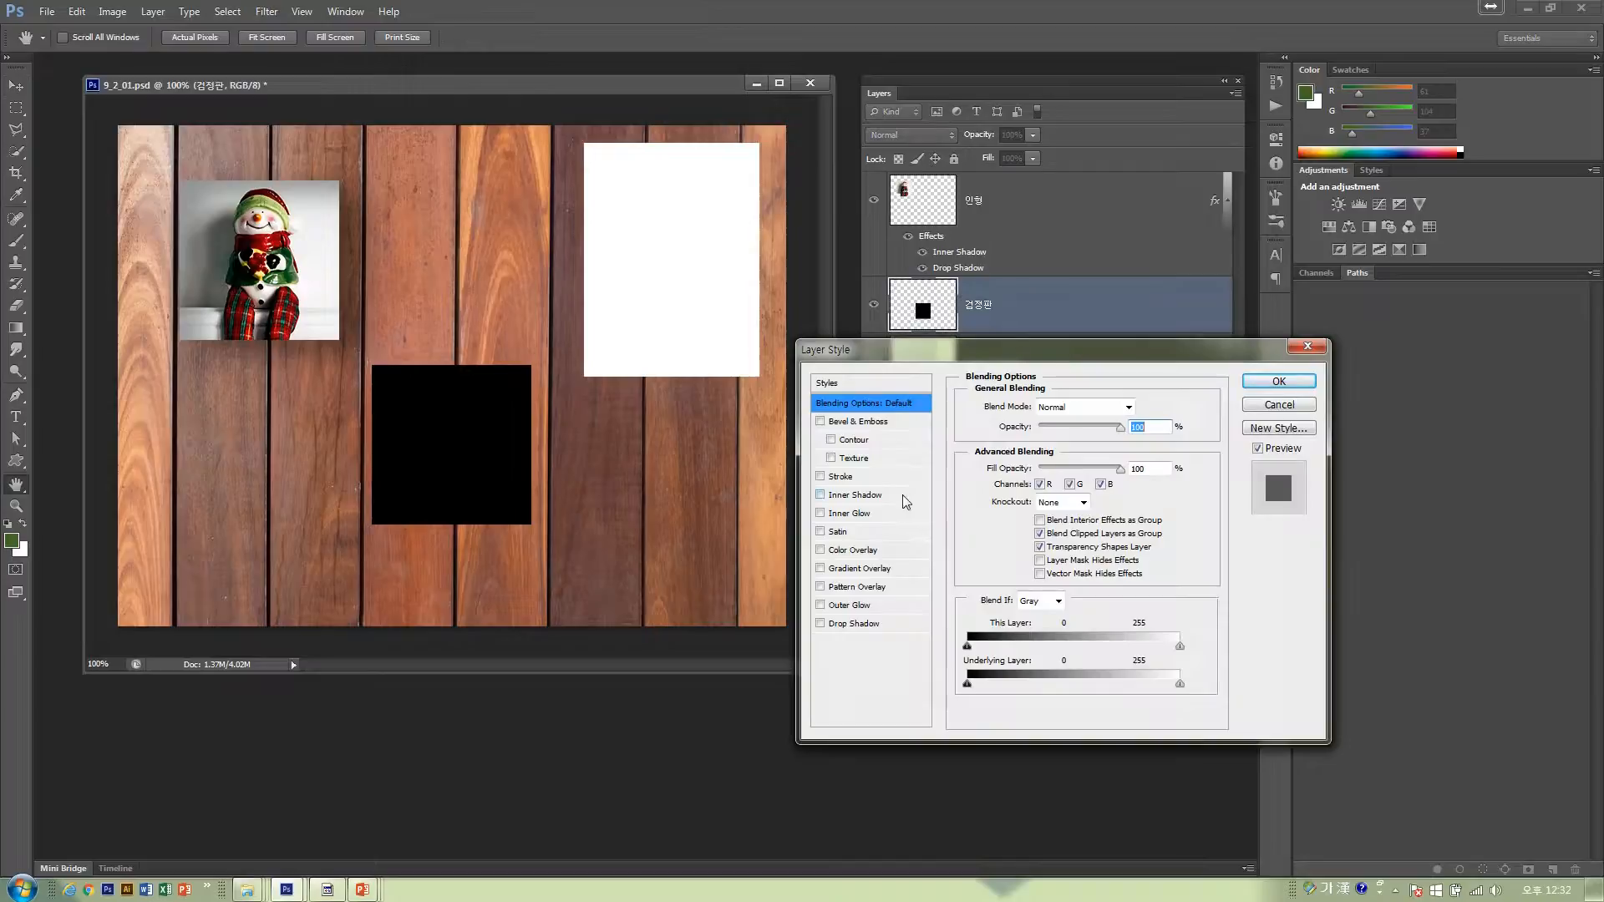
pyautogui.click(1258, 382)
# - Review the inner shadow settings in the 인형 layer's style
pyautogui.click(1078, 208)
pyautogui.press('h')
pyautogui.doubleClick(1078, 209)
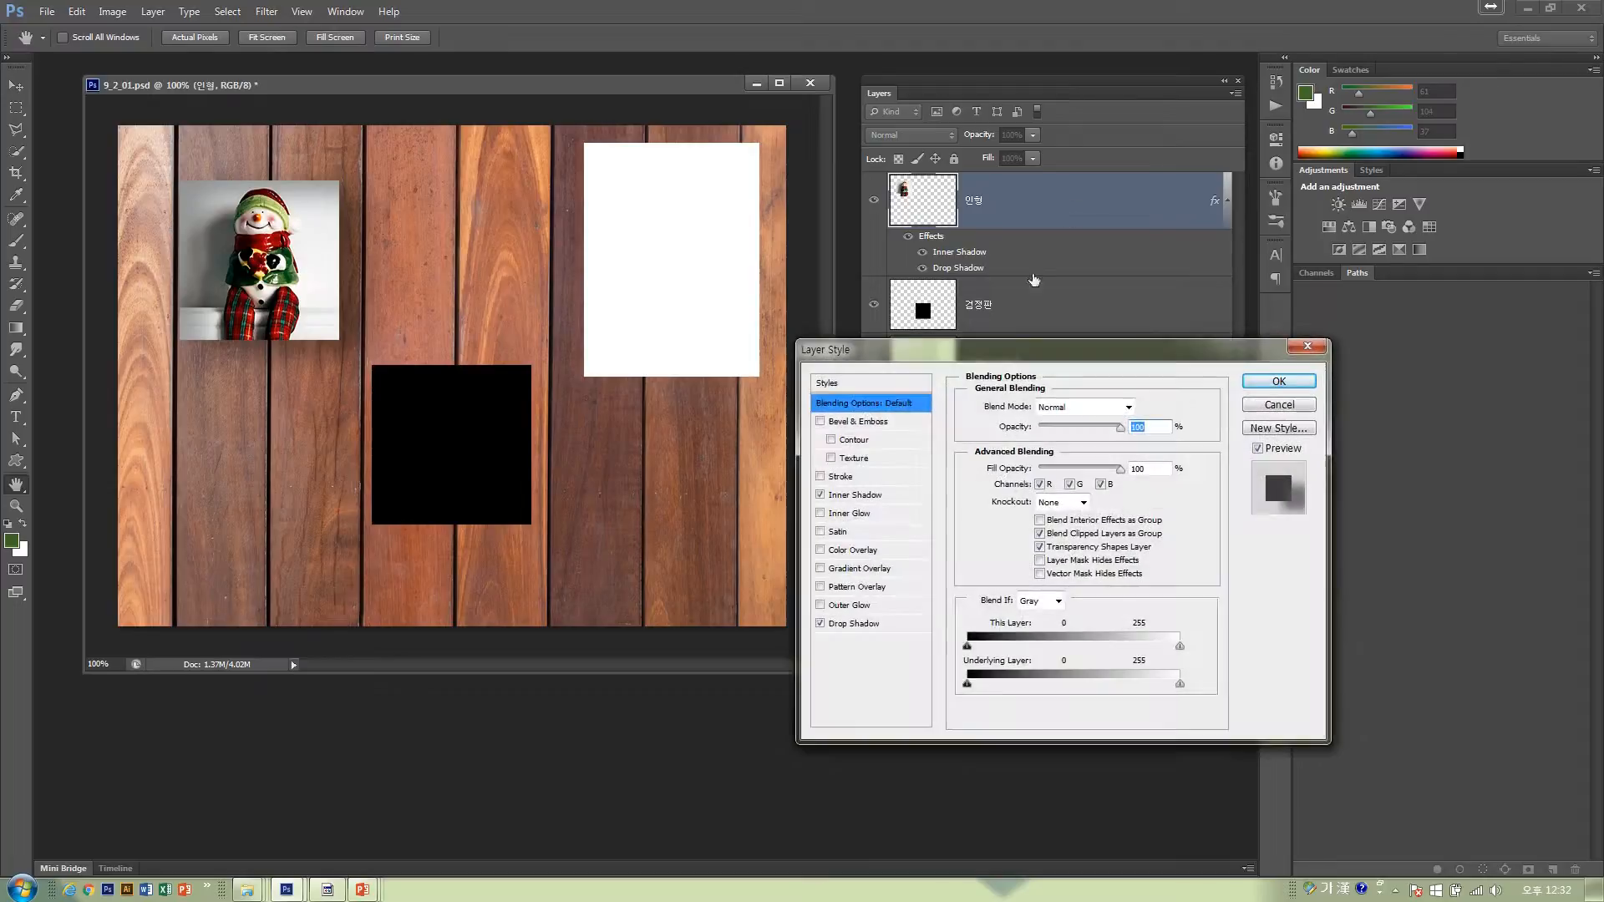
pyautogui.click(907, 494)
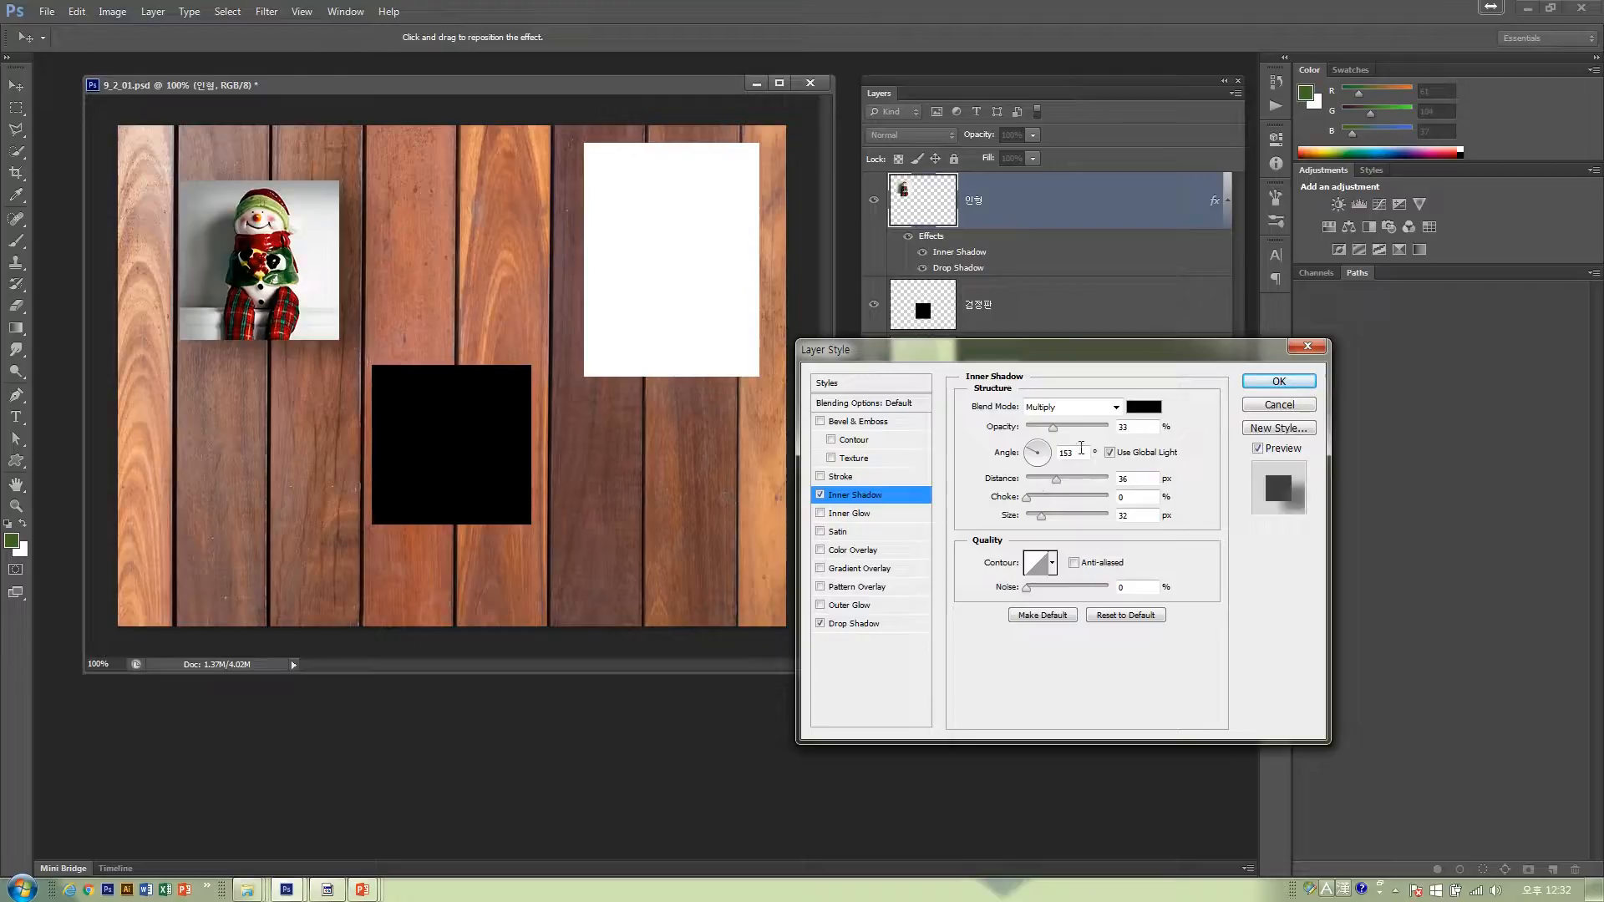
pyautogui.click(1264, 409)
pyautogui.doubleClick(1142, 314)
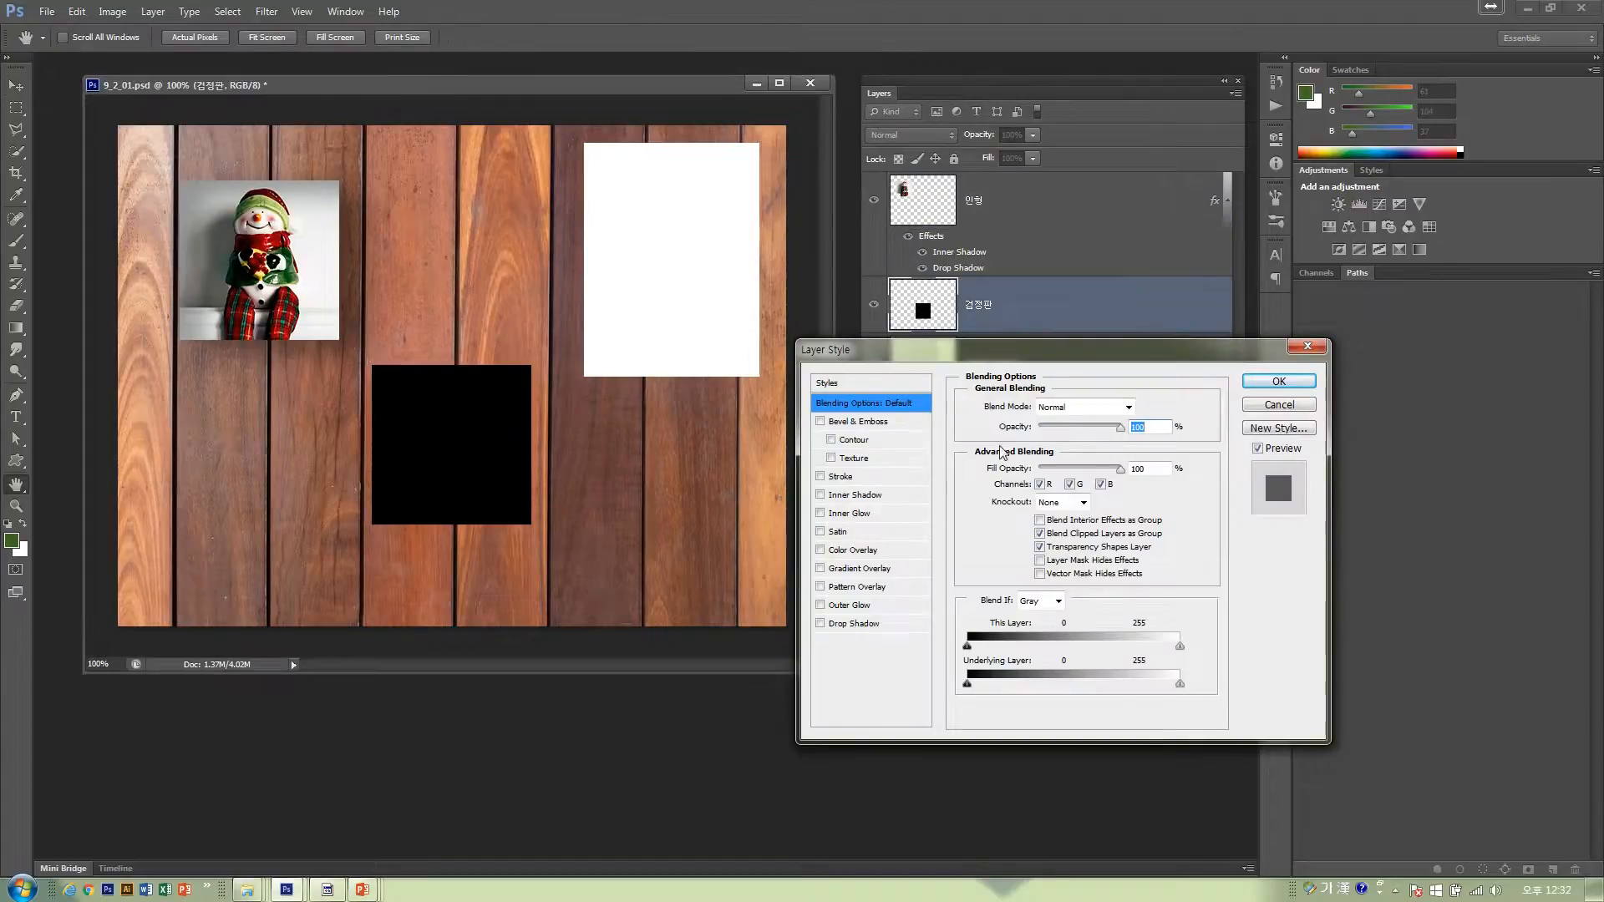
pyautogui.click(896, 493)
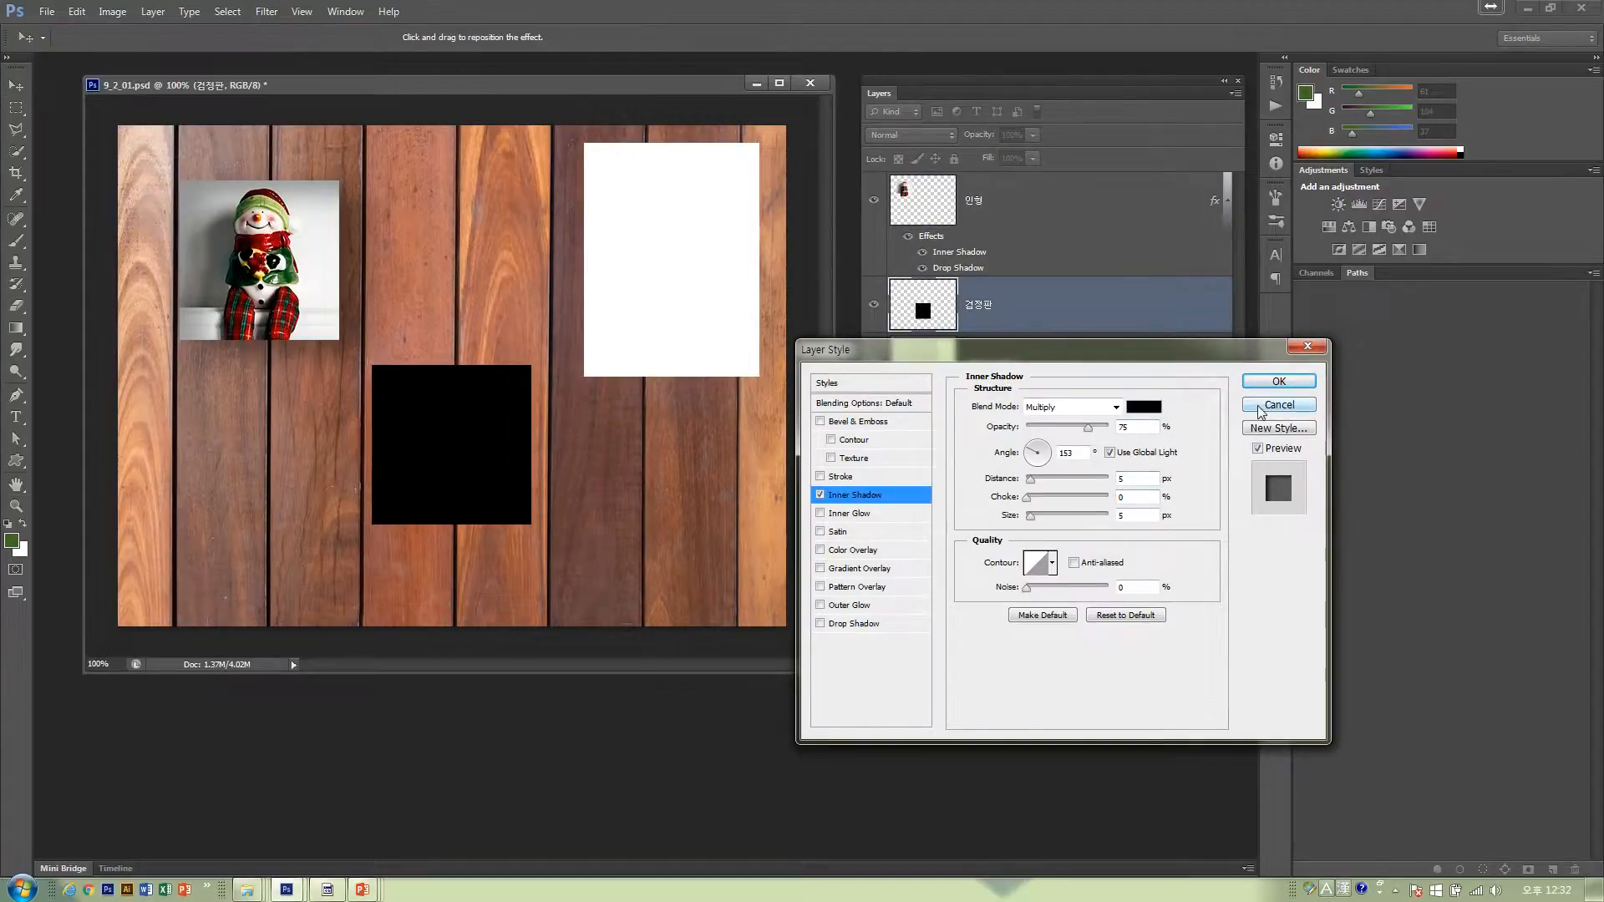
pyautogui.click(1262, 408)
# - Copy the layer style of the 인형 layer and paste it onto the 검정판 layer
pyautogui.click(1070, 206)
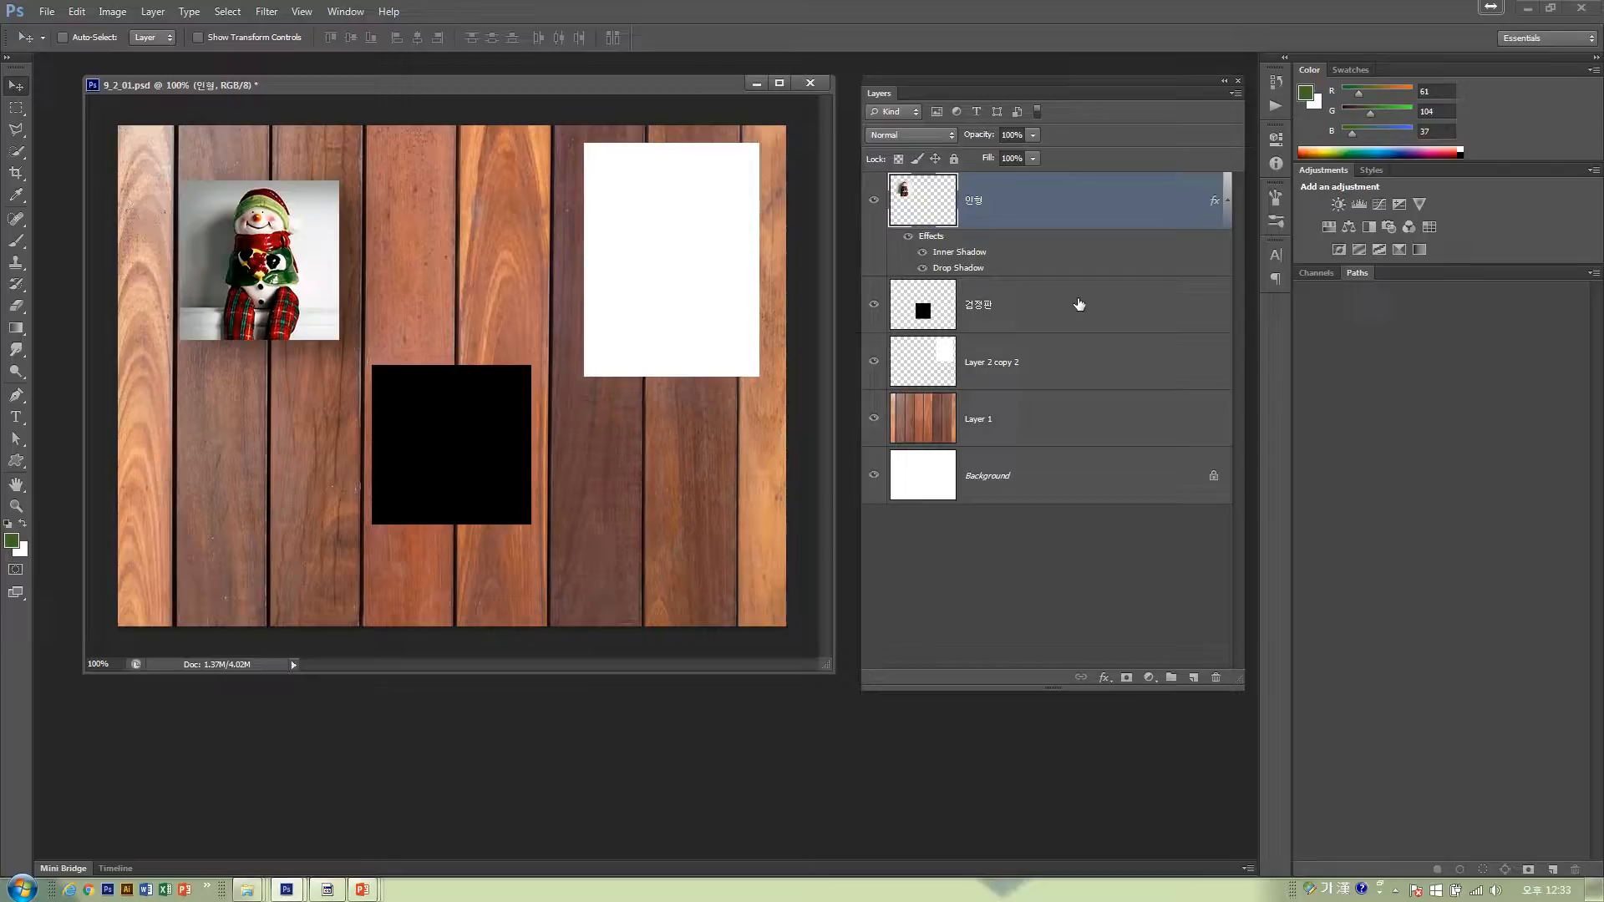
pyautogui.rightClick(1090, 209)
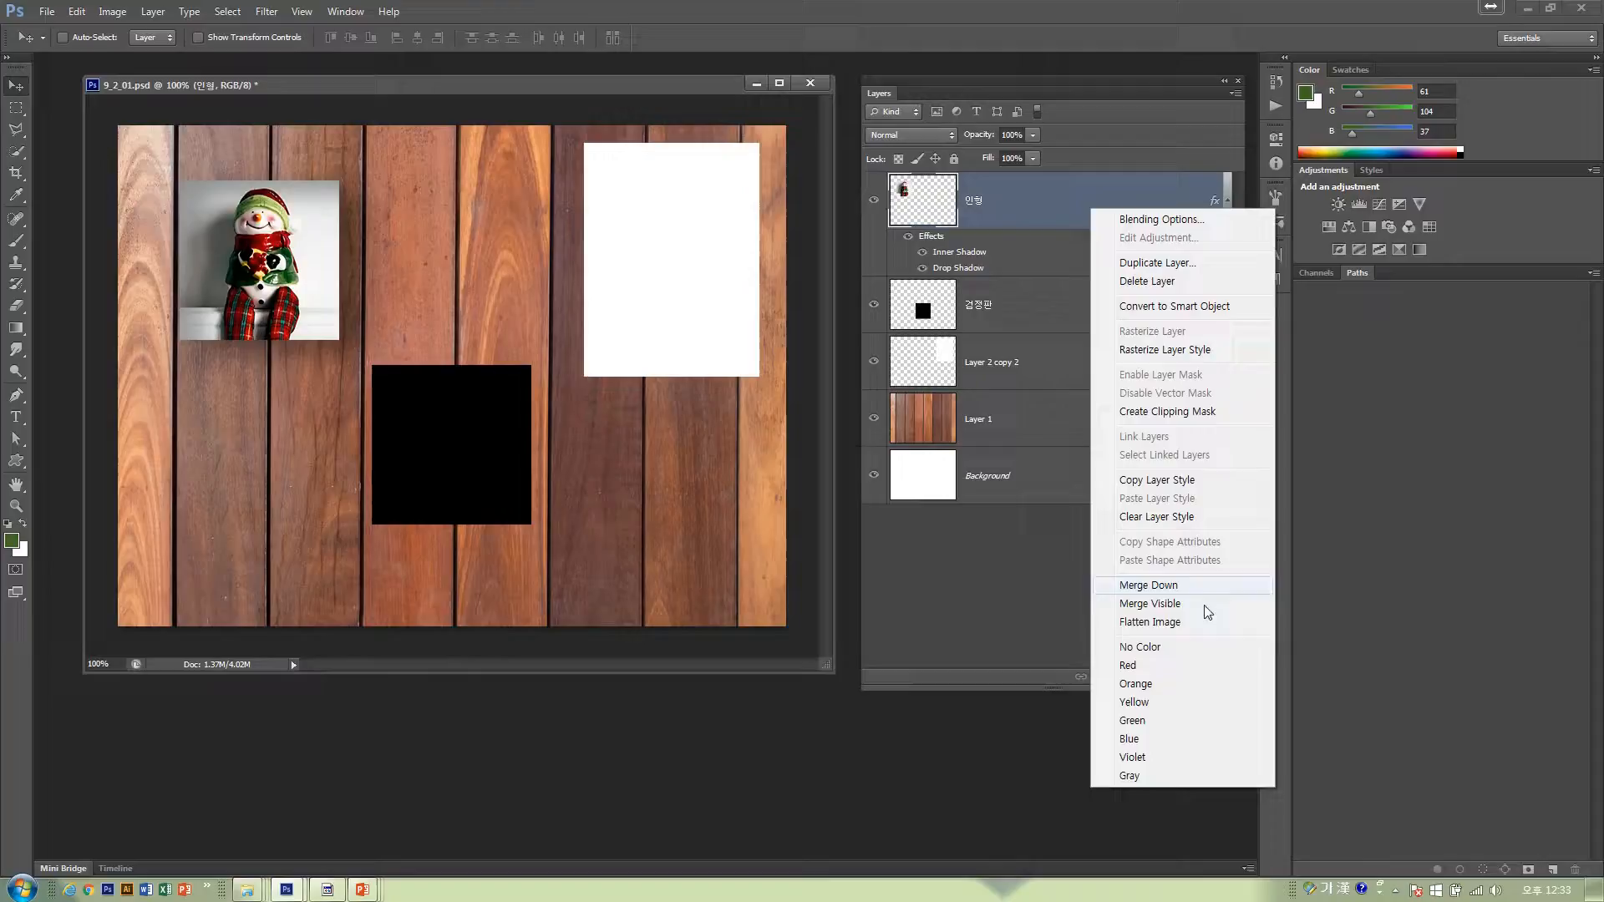
pyautogui.click(1201, 485)
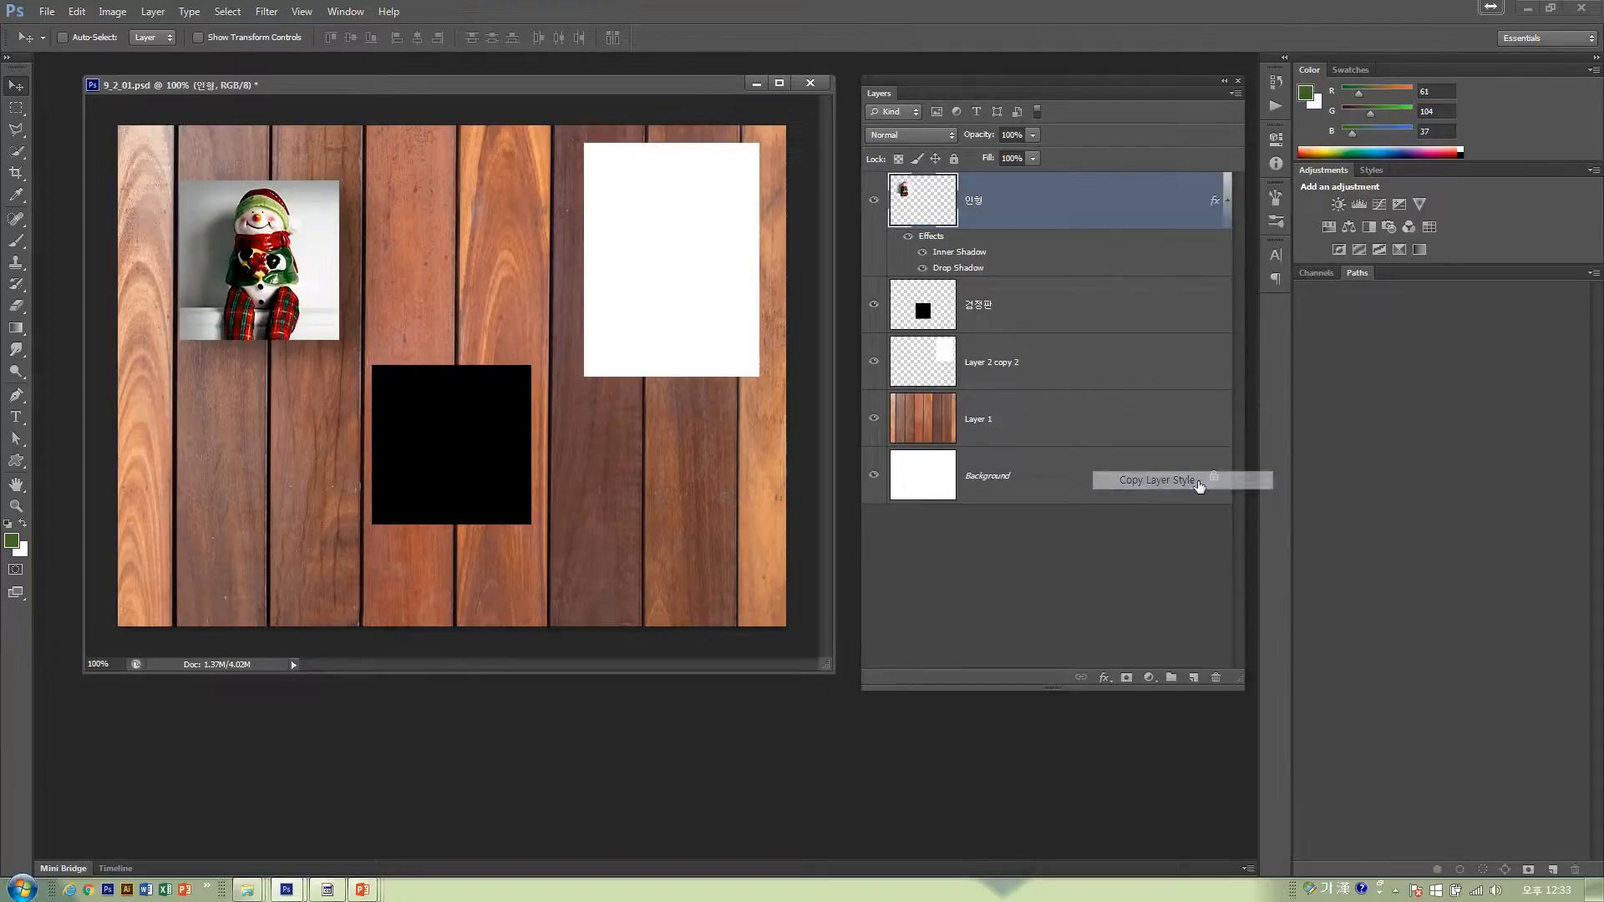
pyautogui.click(1088, 323)
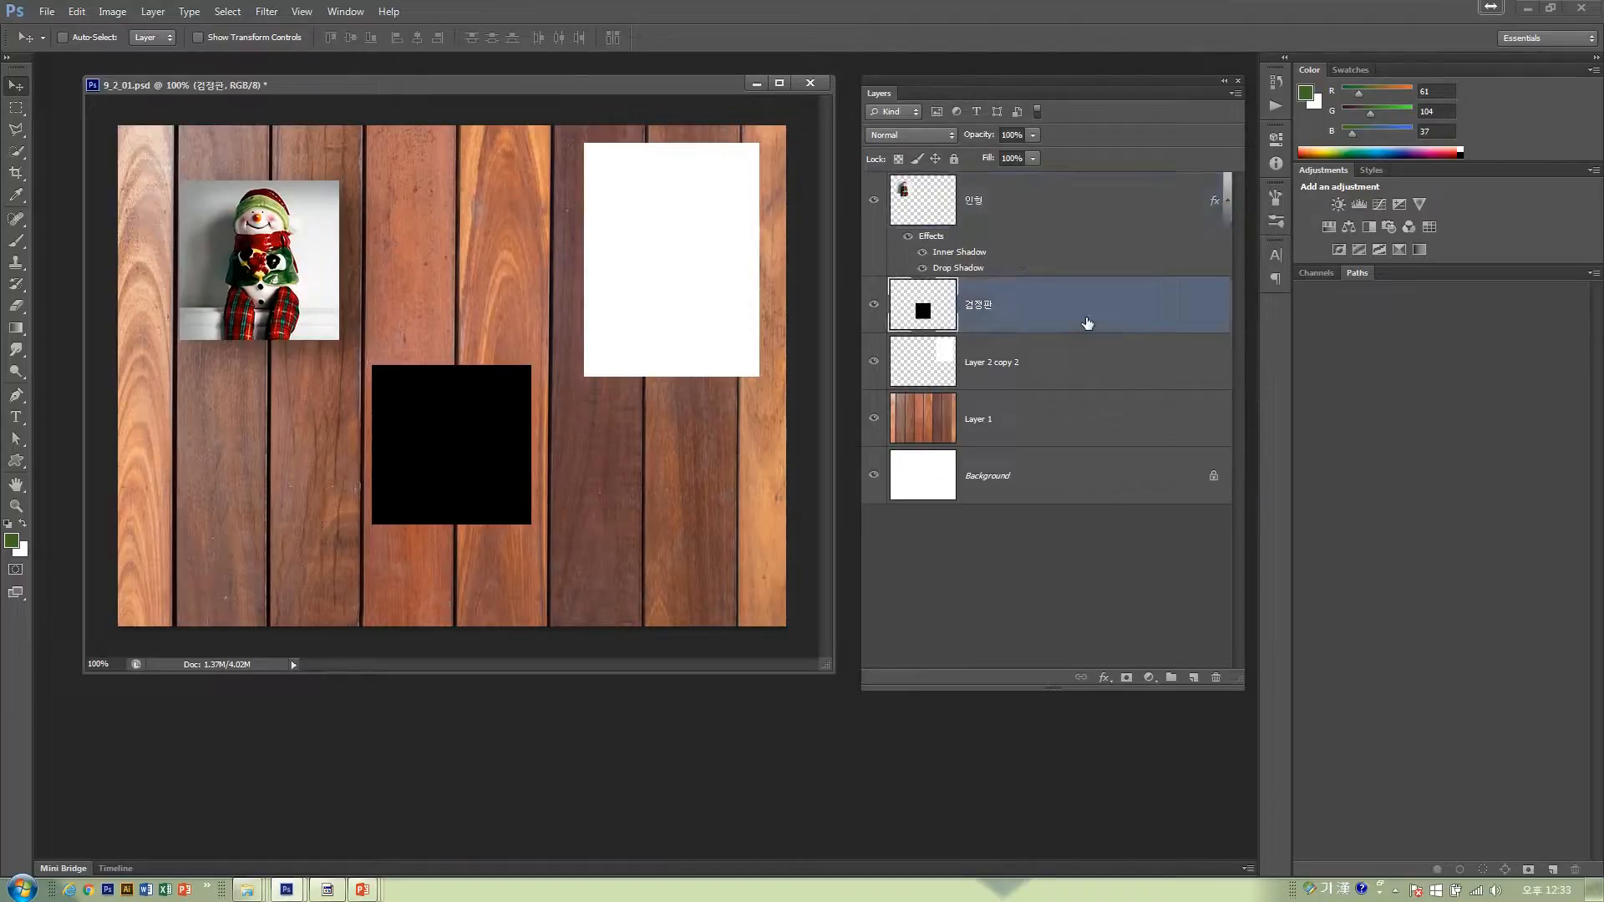
pyautogui.rightClick(1087, 324)
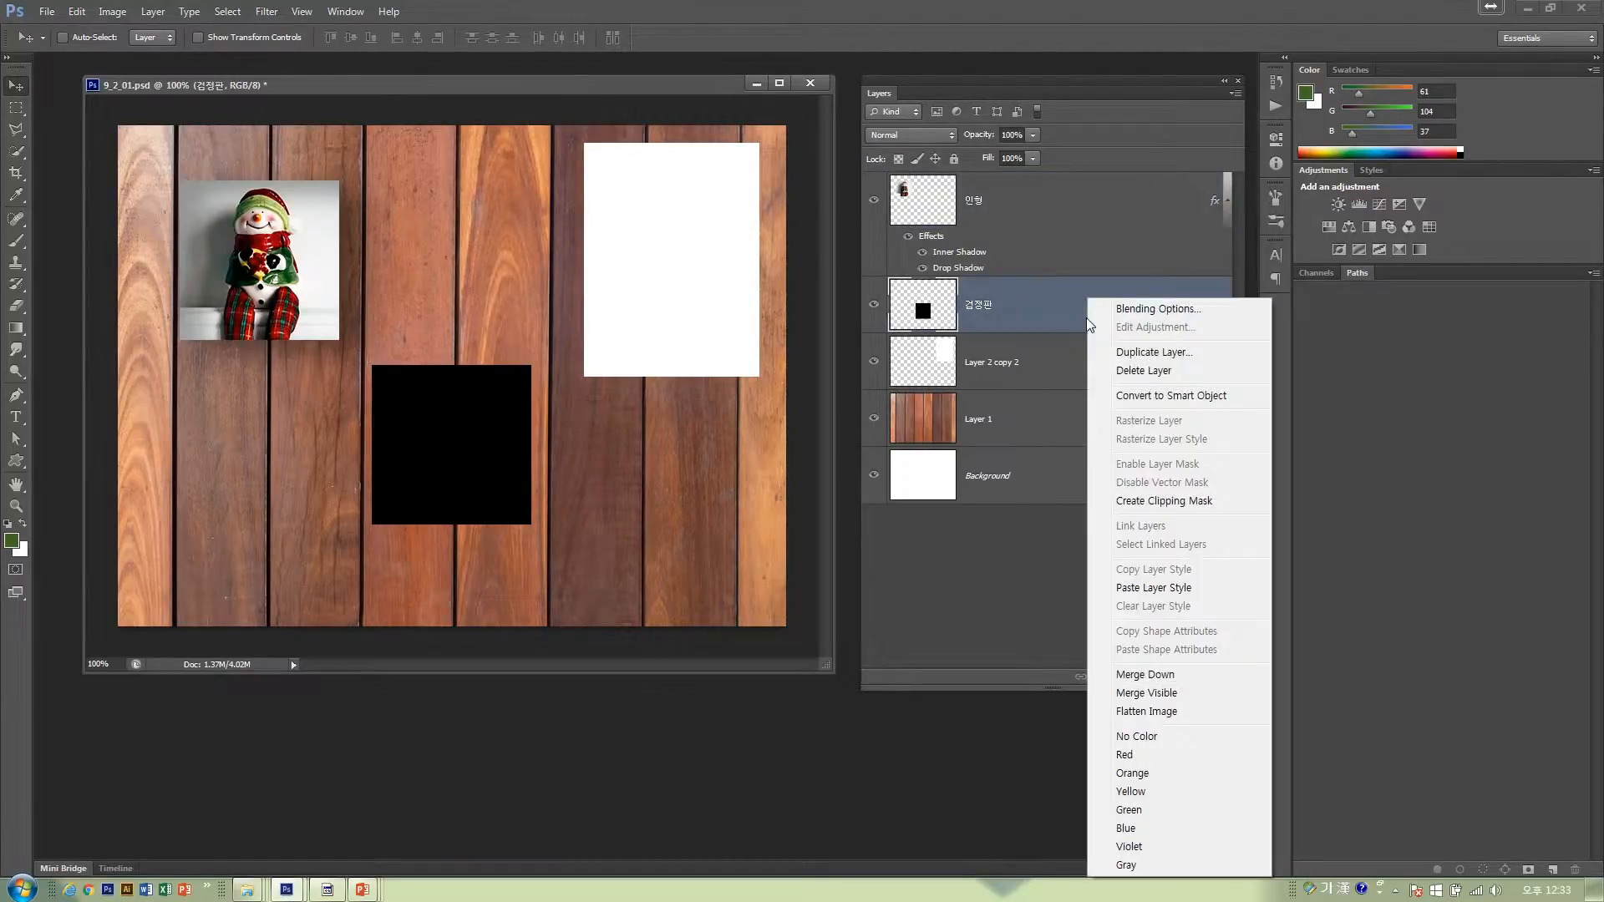
pyautogui.click(1136, 589)
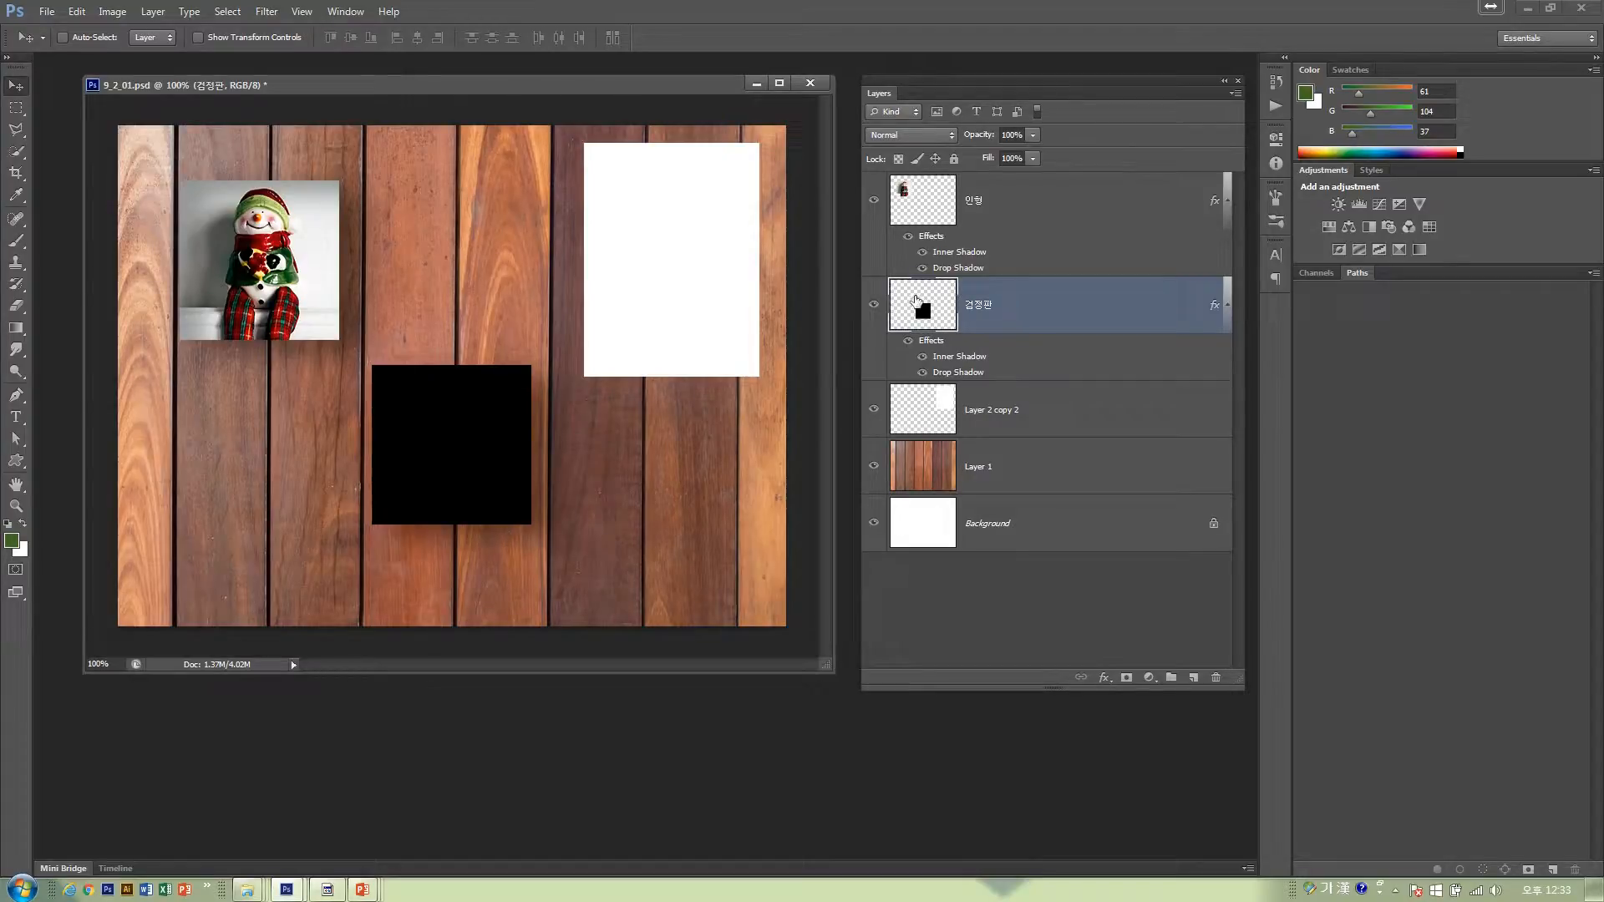
# - Delete all layer effects from the 인형 layer
pyautogui.click(1060, 210)
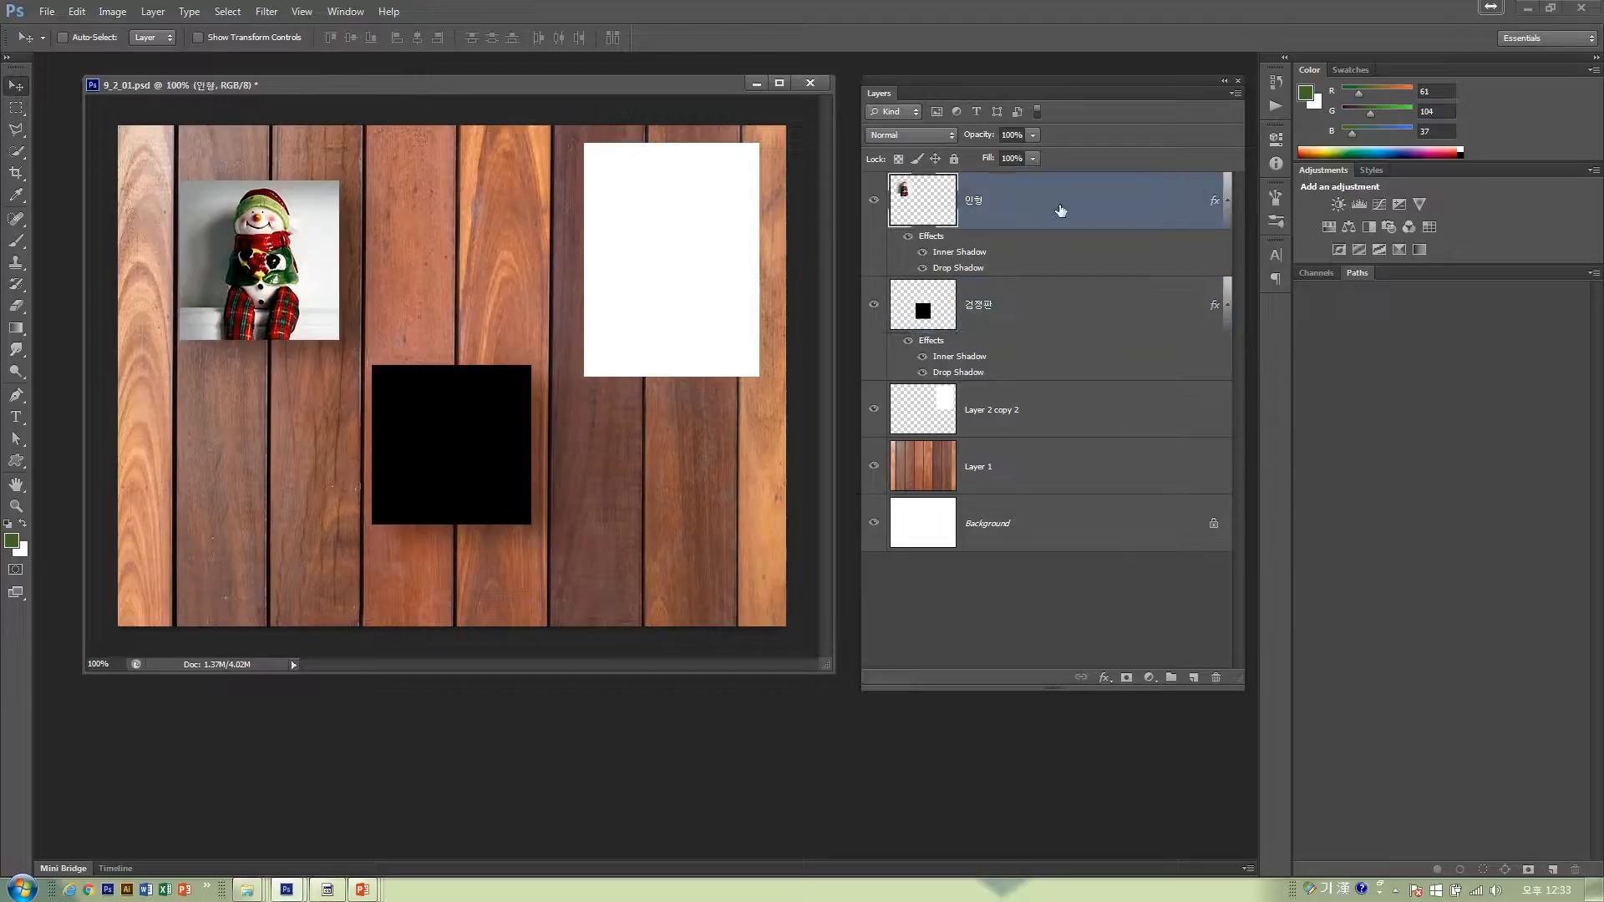
pyautogui.moveTo(1061, 208); pyautogui.dragTo(1121, 219)
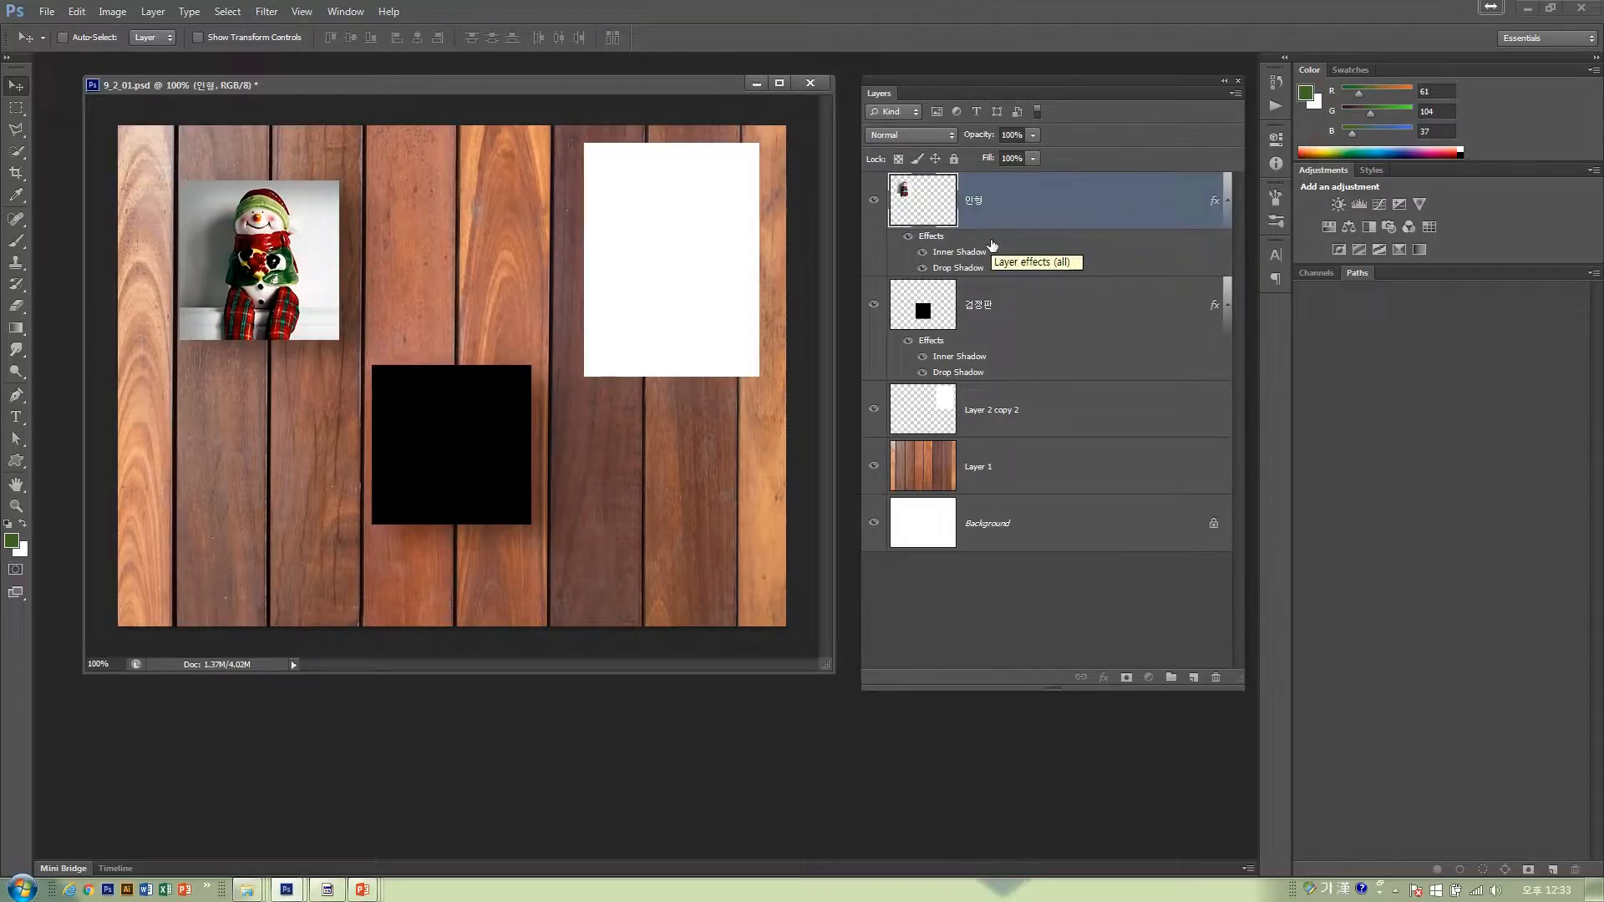
pyautogui.moveTo(993, 246); pyautogui.dragTo(1216, 676)
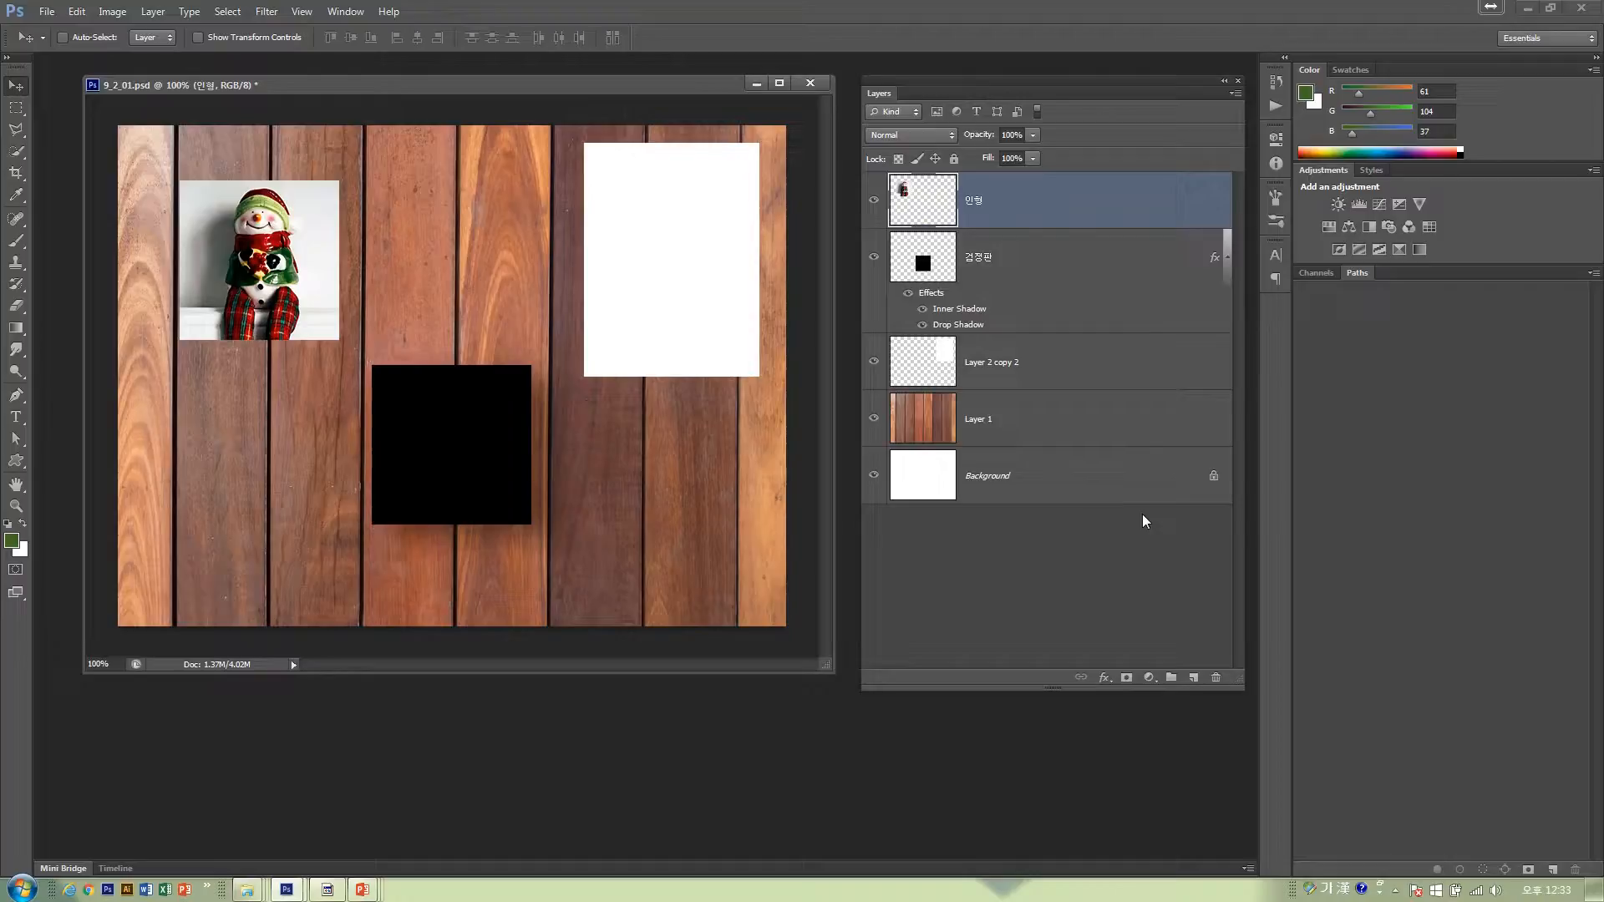
# - View the Layer style slide in the presentation, return to Photoshop and shift the 인형 image slightly to the right
pyautogui.hotkey('alt', 'Tab')
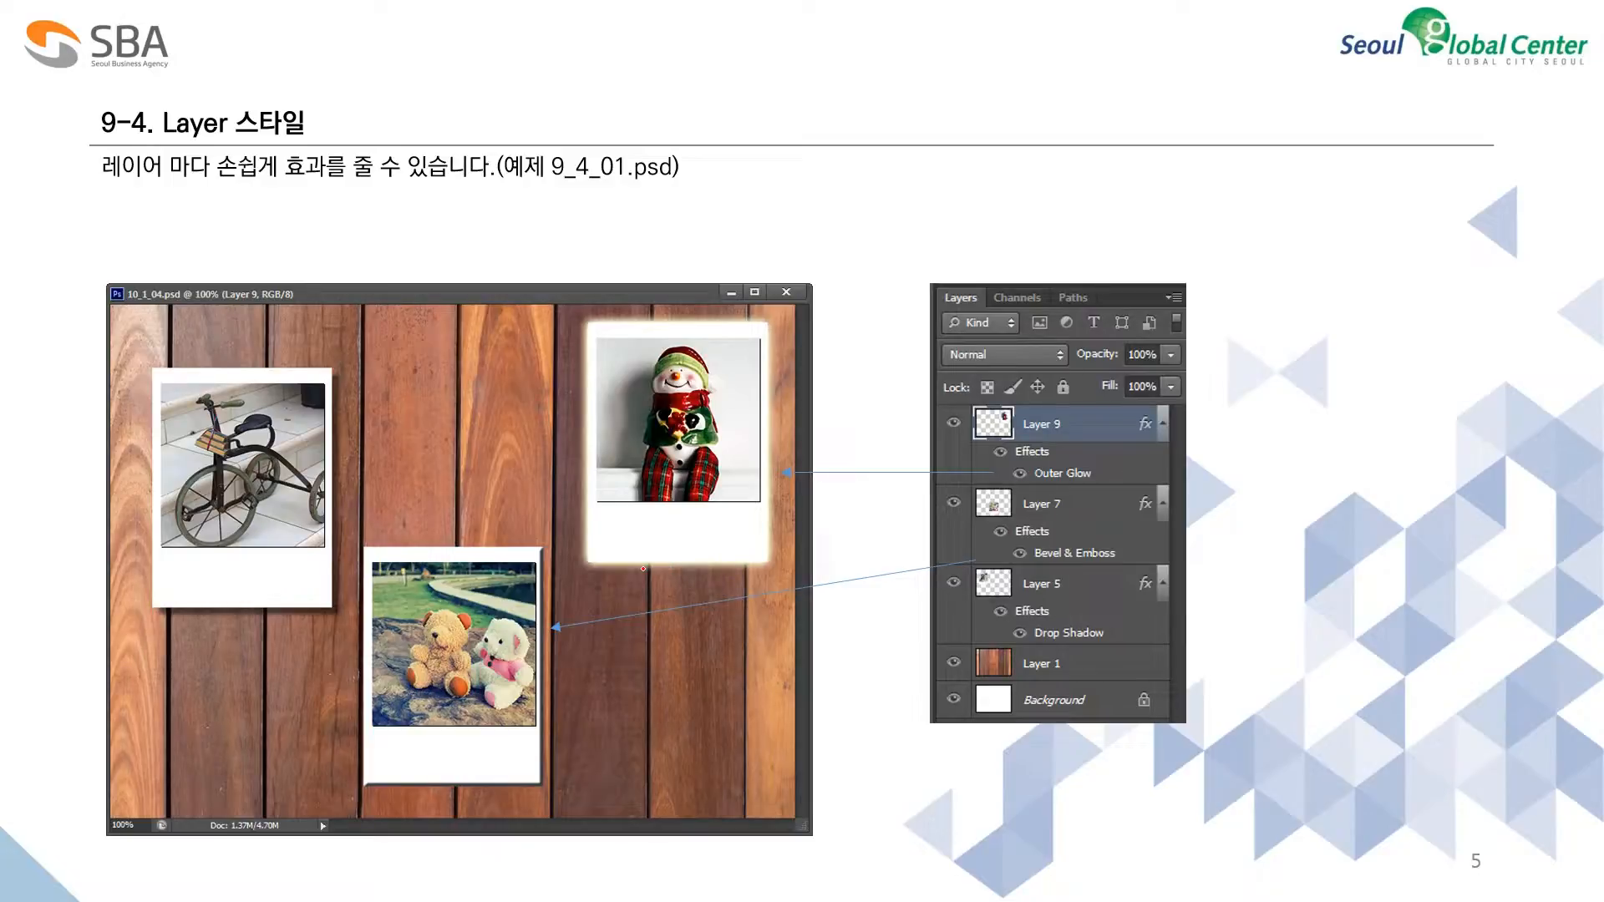
pyautogui.hotkey('alt', 'Tab')
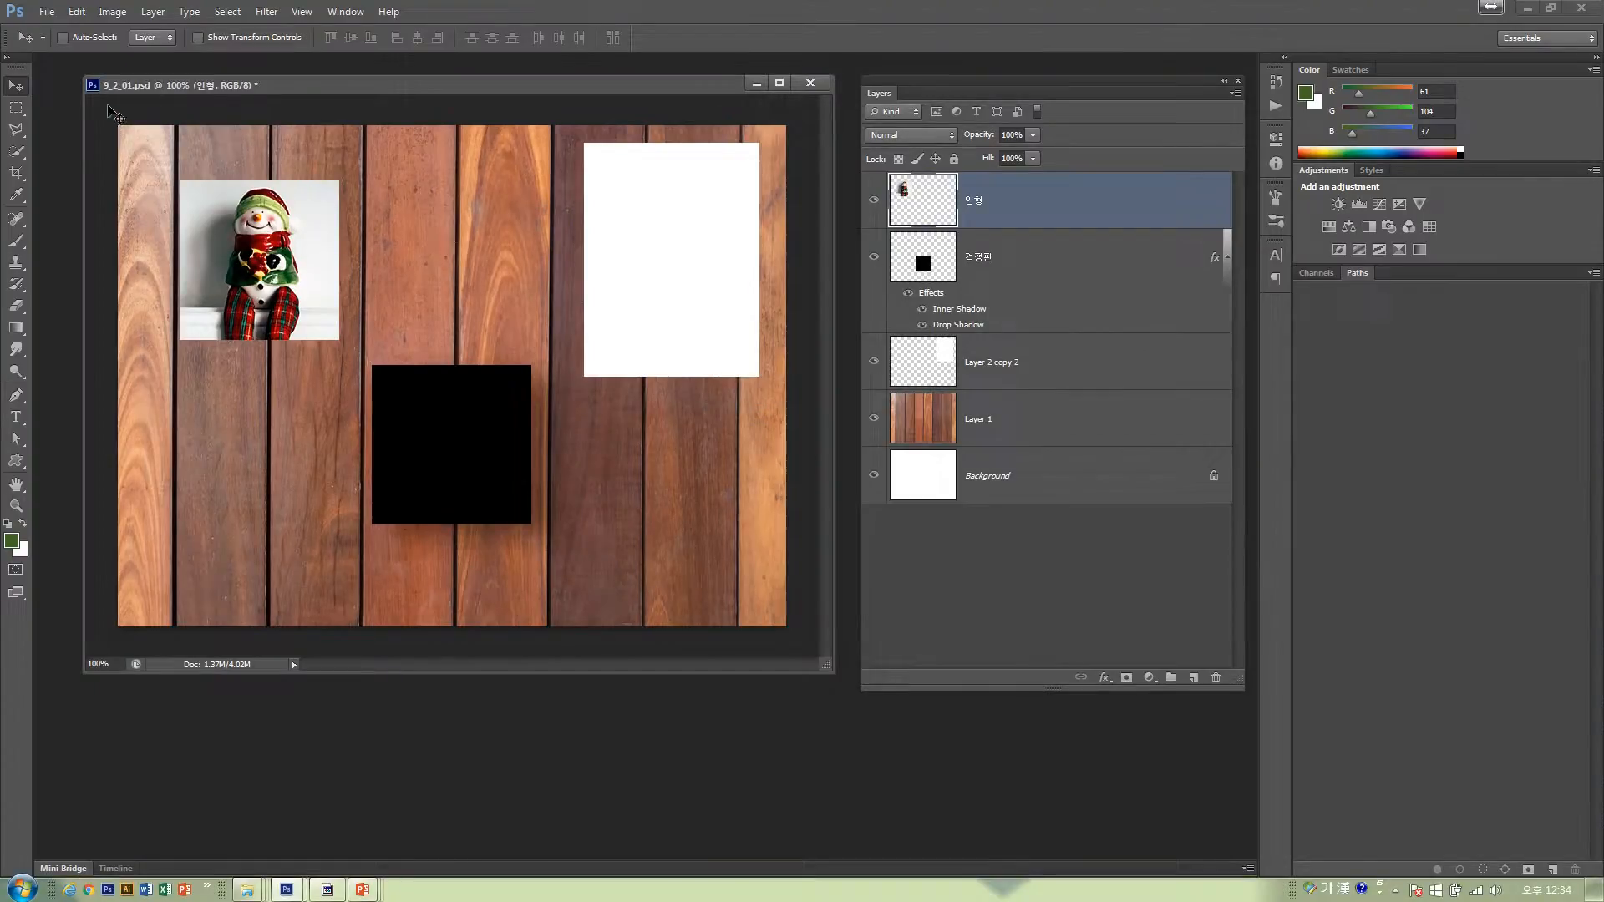
pyautogui.moveTo(276, 230); pyautogui.dragTo(279, 230)
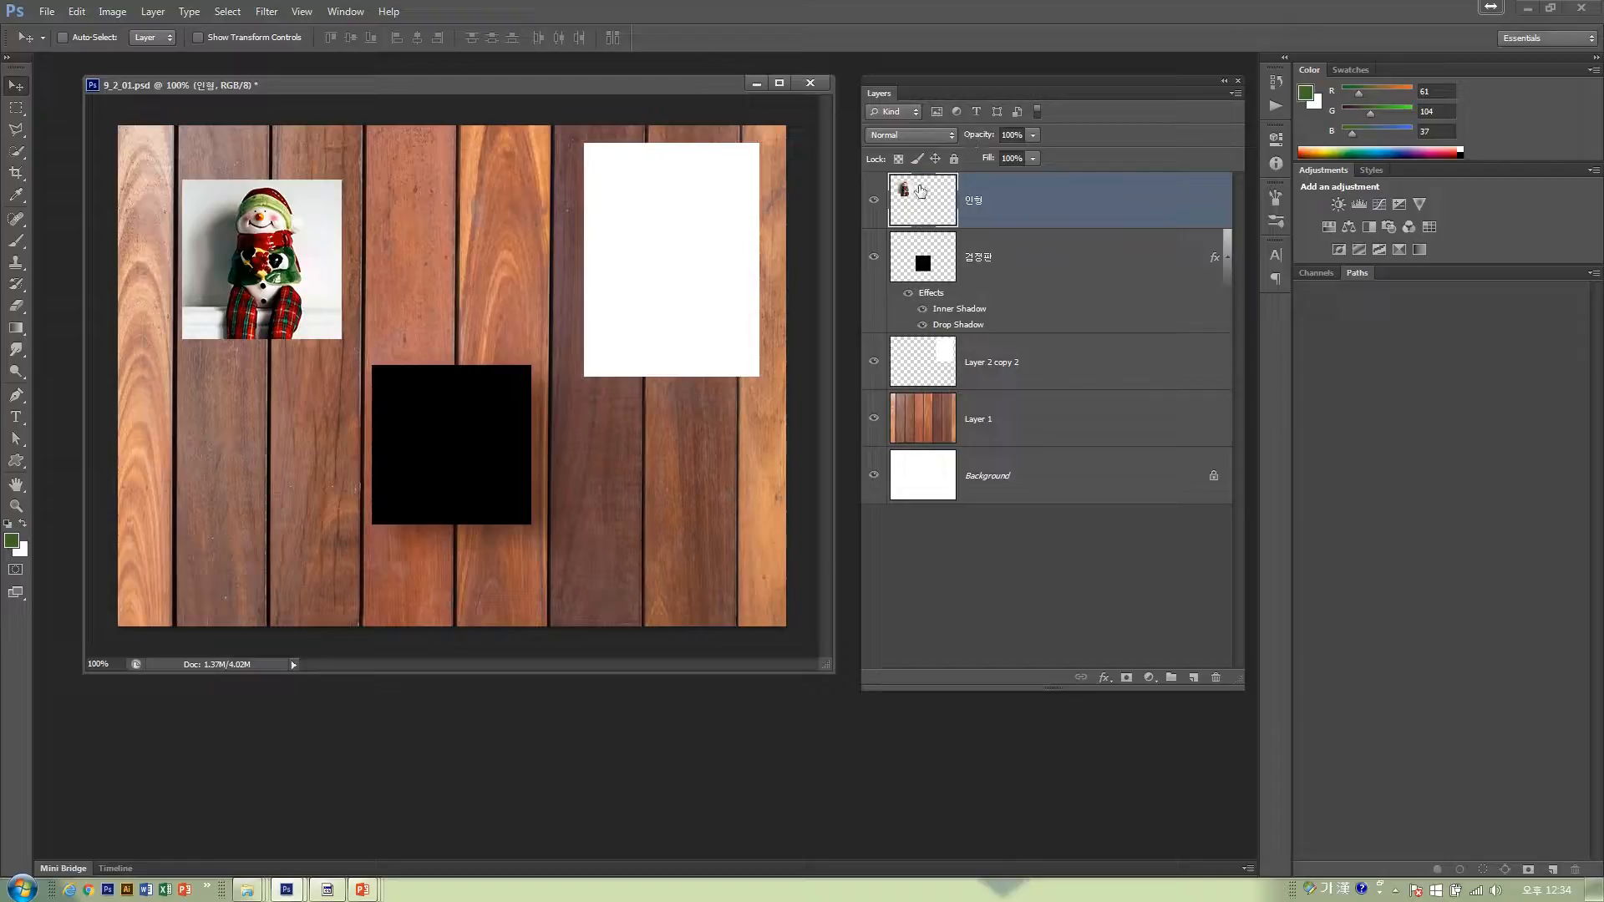
pyautogui.click(1033, 136)
pyautogui.moveTo(1028, 159); pyautogui.dragTo(1085, 155)
pyautogui.click(499, 274)
# - Show the presentation's 9-5 slide on making patterns with layers, and return to Photoshop
pyautogui.hotkey('alt', 'Tab')
pyautogui.press('Right')
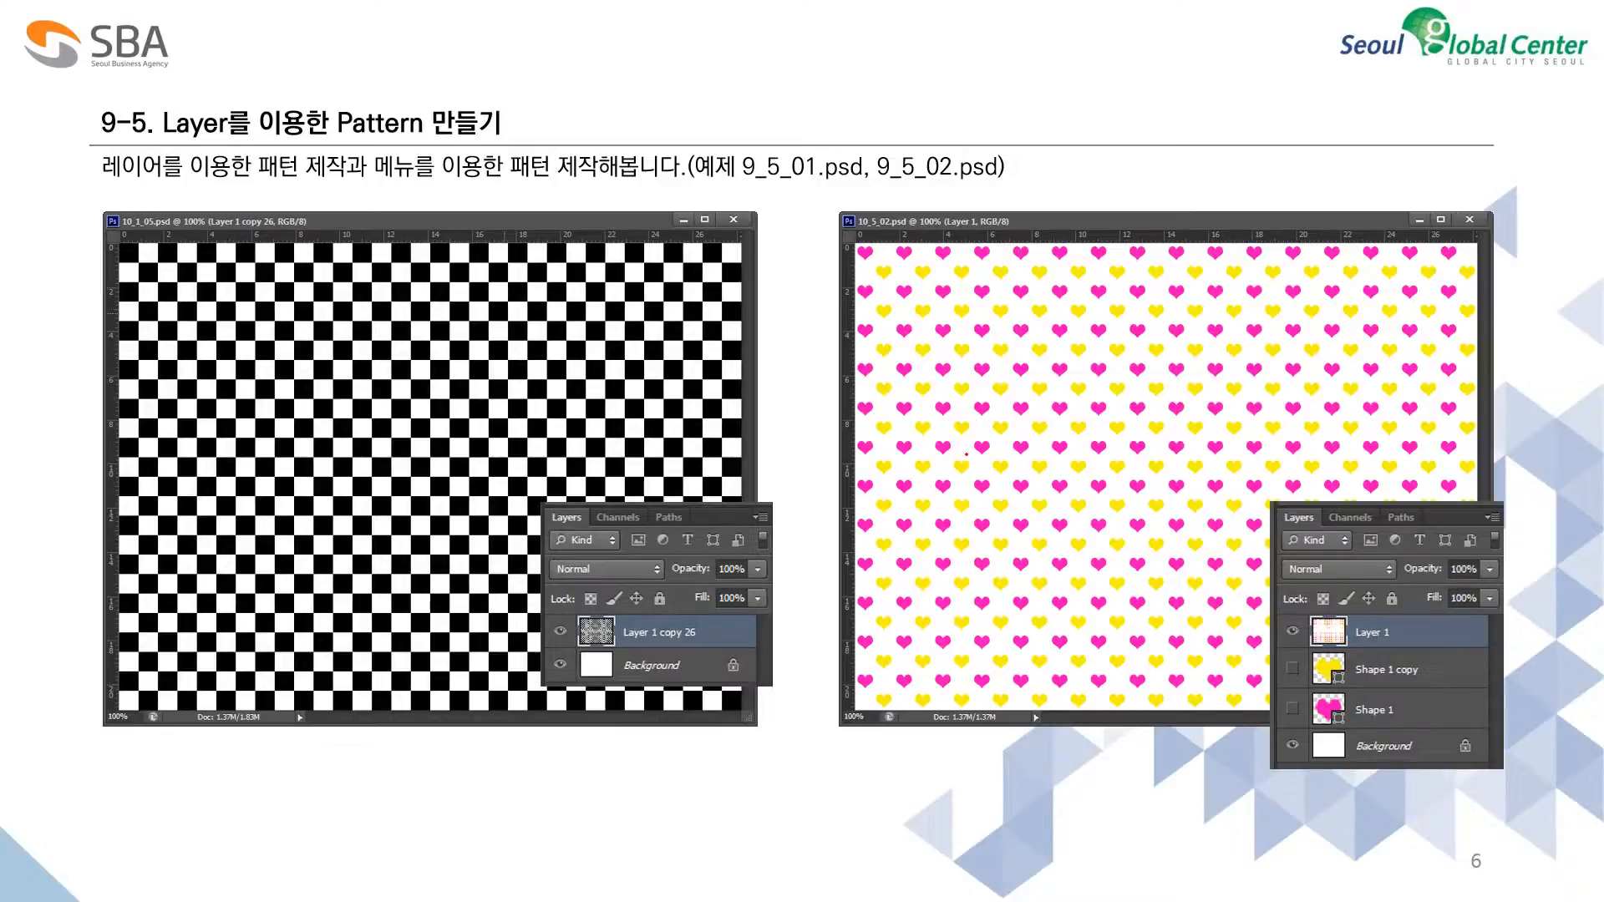
pyautogui.hotkey('alt', 'Tab')
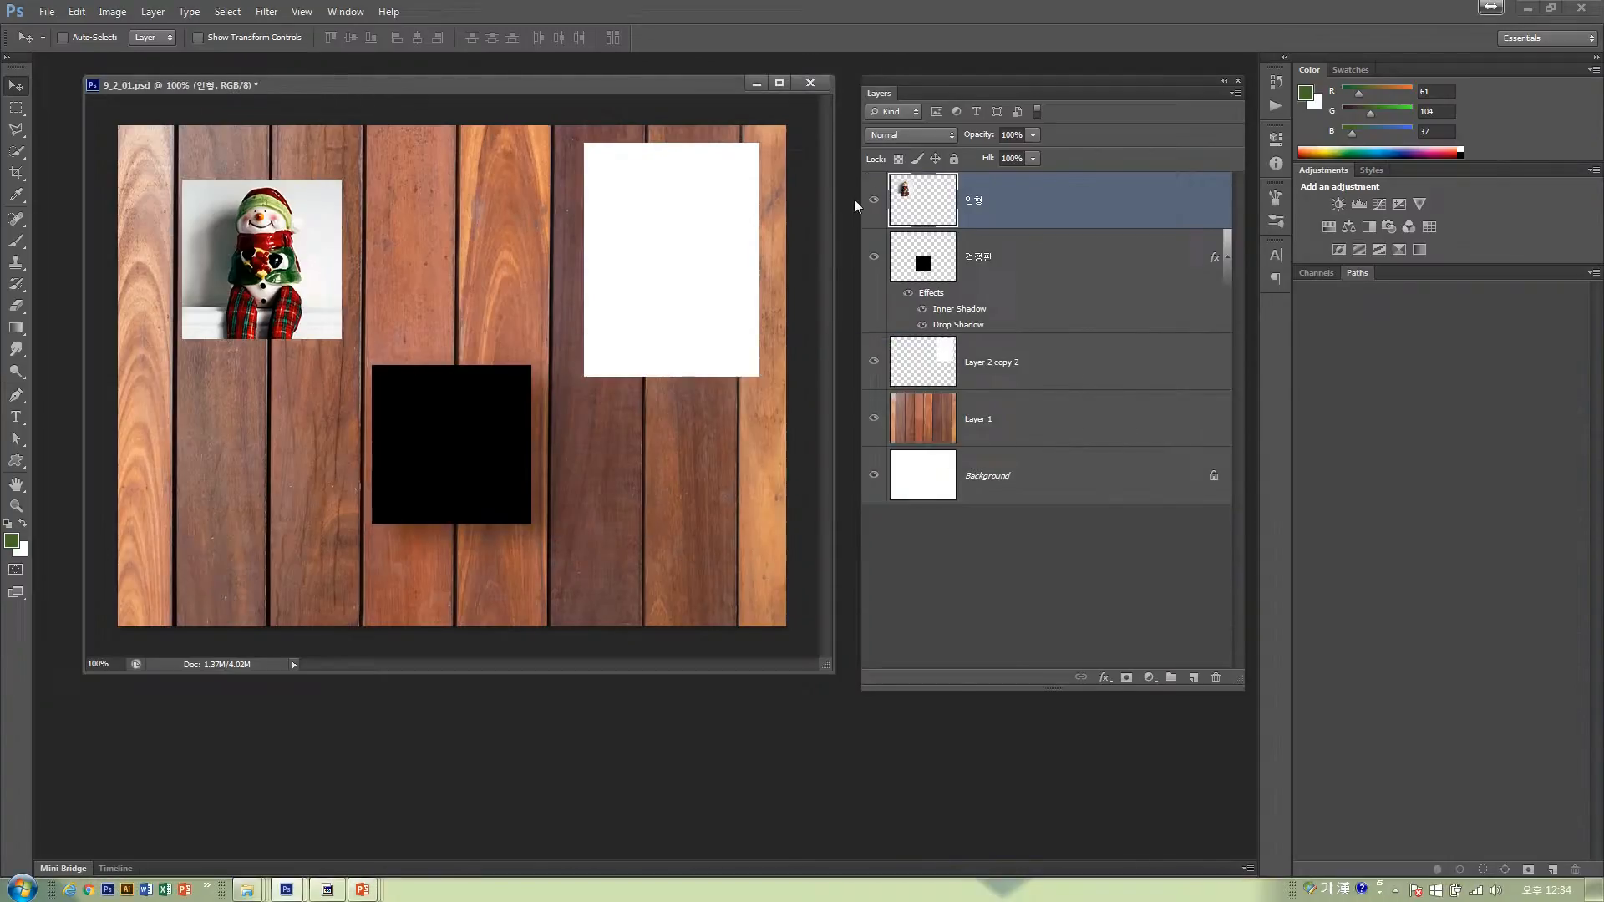
# - Close 9_2_01.psd without saving, and dock the Layers panel together with Channels and Paths
pyautogui.click(810, 83)
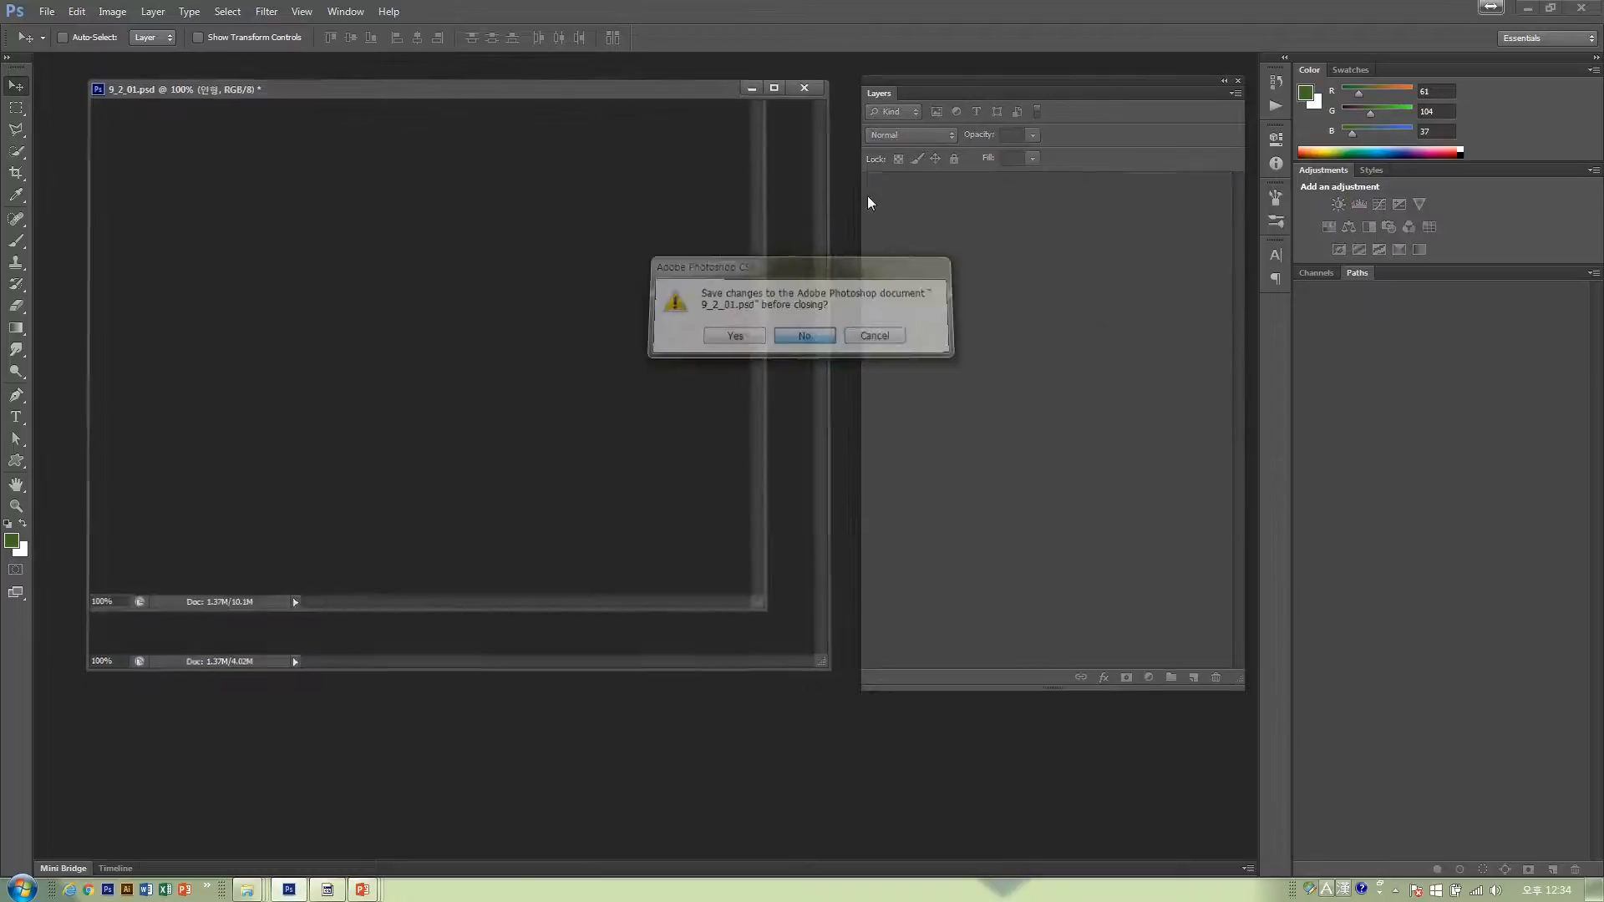
pyautogui.press('Return')
pyautogui.moveTo(875, 94); pyautogui.dragTo(1321, 277)
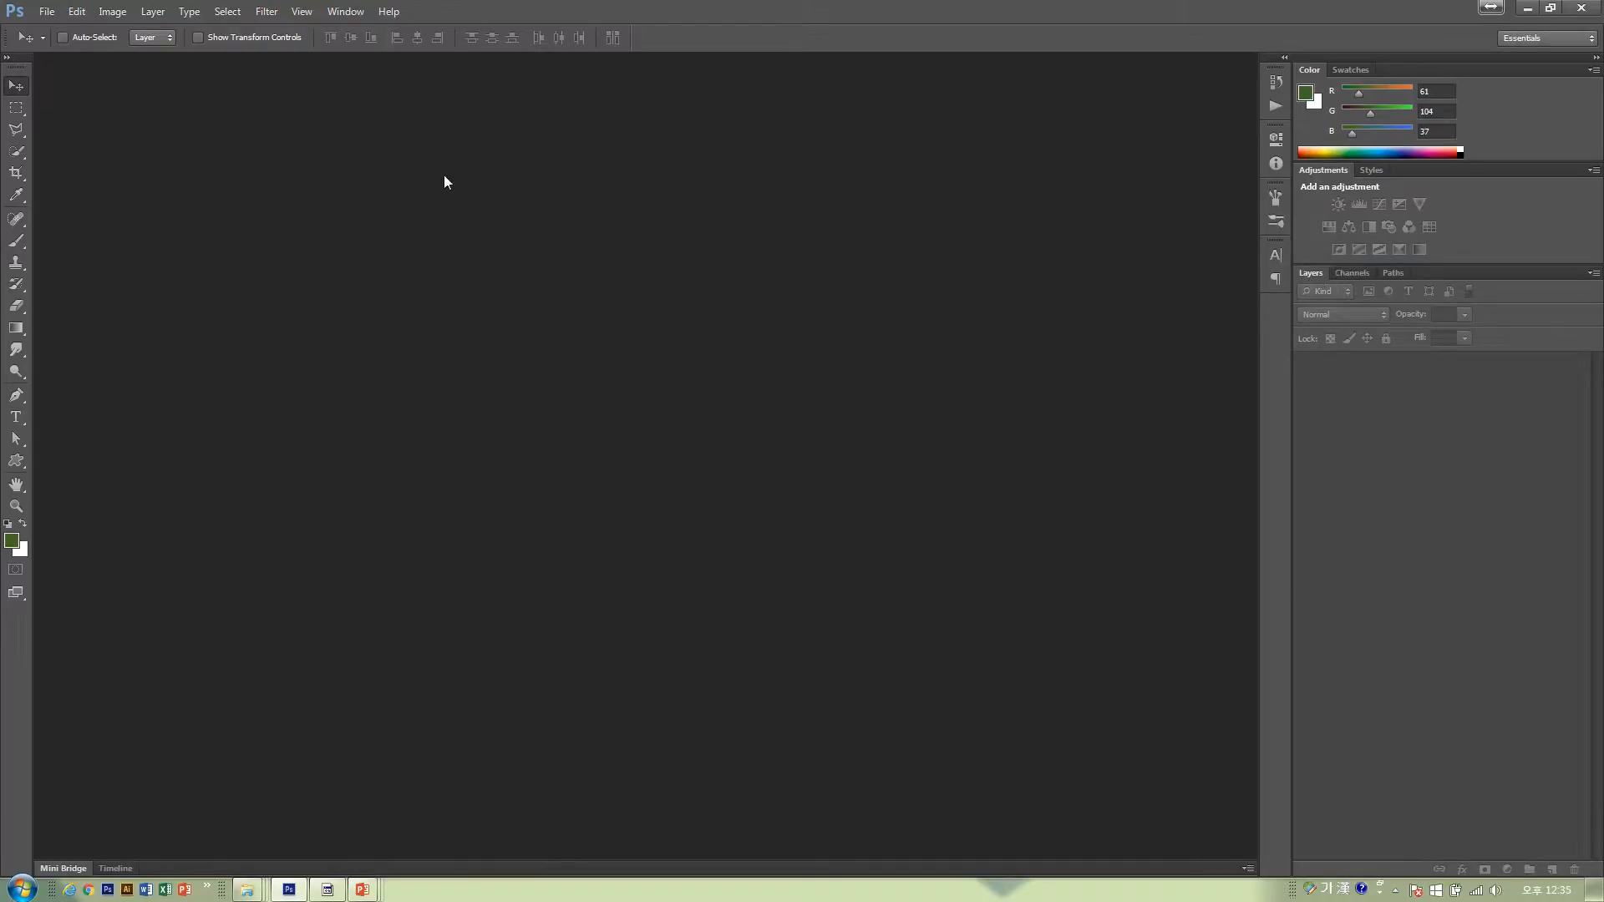
# - Create a new blank document with a white background and add an empty layer above it
pyautogui.click(46, 11)
pyautogui.click(60, 31)
pyautogui.click(961, 244)
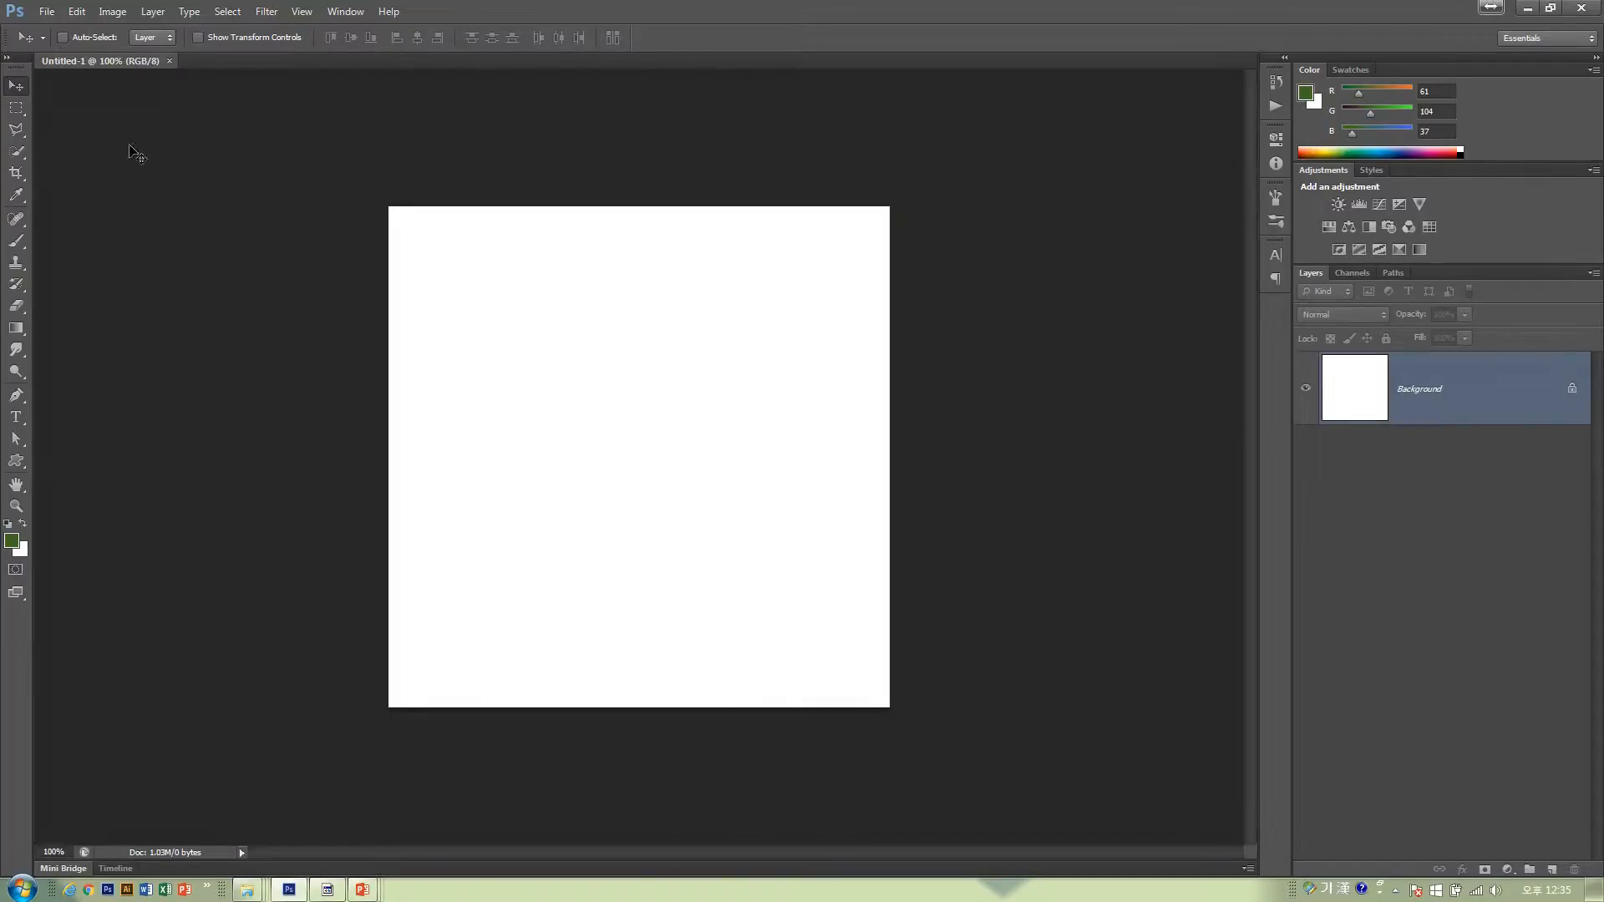
pyautogui.click(16, 108)
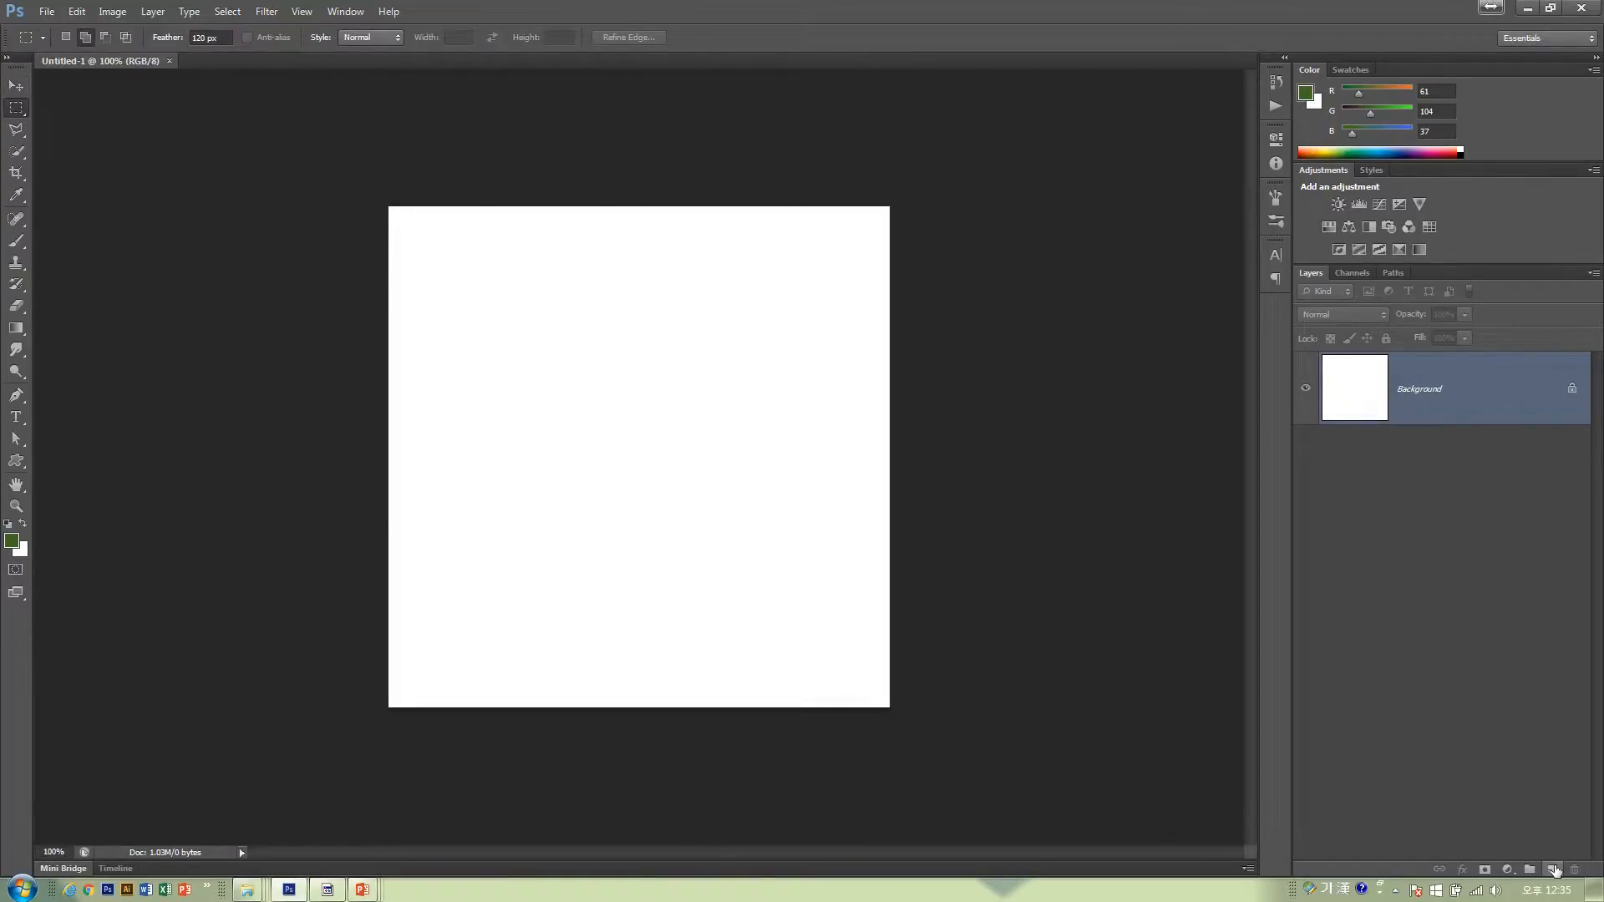
pyautogui.click(1552, 870)
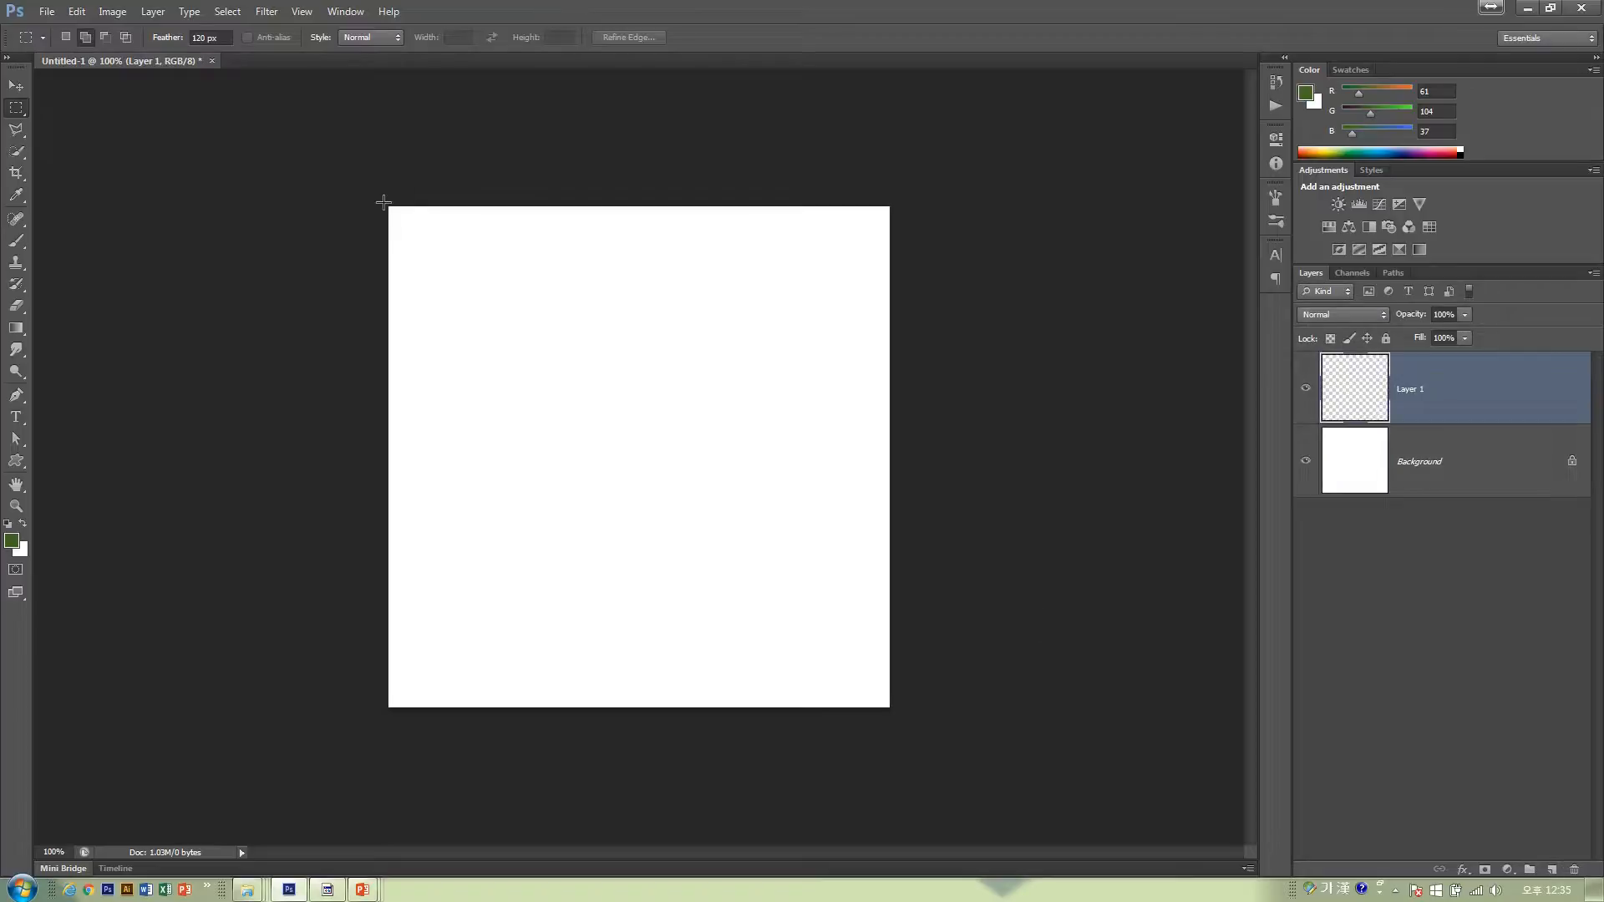
# - Set the Rectangular Marquee feather to 0 px and select a tiny square in the canvas's upper-left corner
pyautogui.moveTo(390, 207); pyautogui.dragTo(406, 221)
pyautogui.click(790, 340)
pyautogui.doubleClick(207, 38)
pyautogui.press('Return')
pyautogui.moveTo(378, 203); pyautogui.dragTo(398, 243)
pyautogui.press('Return')
pyautogui.moveTo(386, 203); pyautogui.dragTo(405, 221)
# - Set the foreground color to black (000000) and fill the small square selection on Layer 1 with it
pyautogui.click(12, 540)
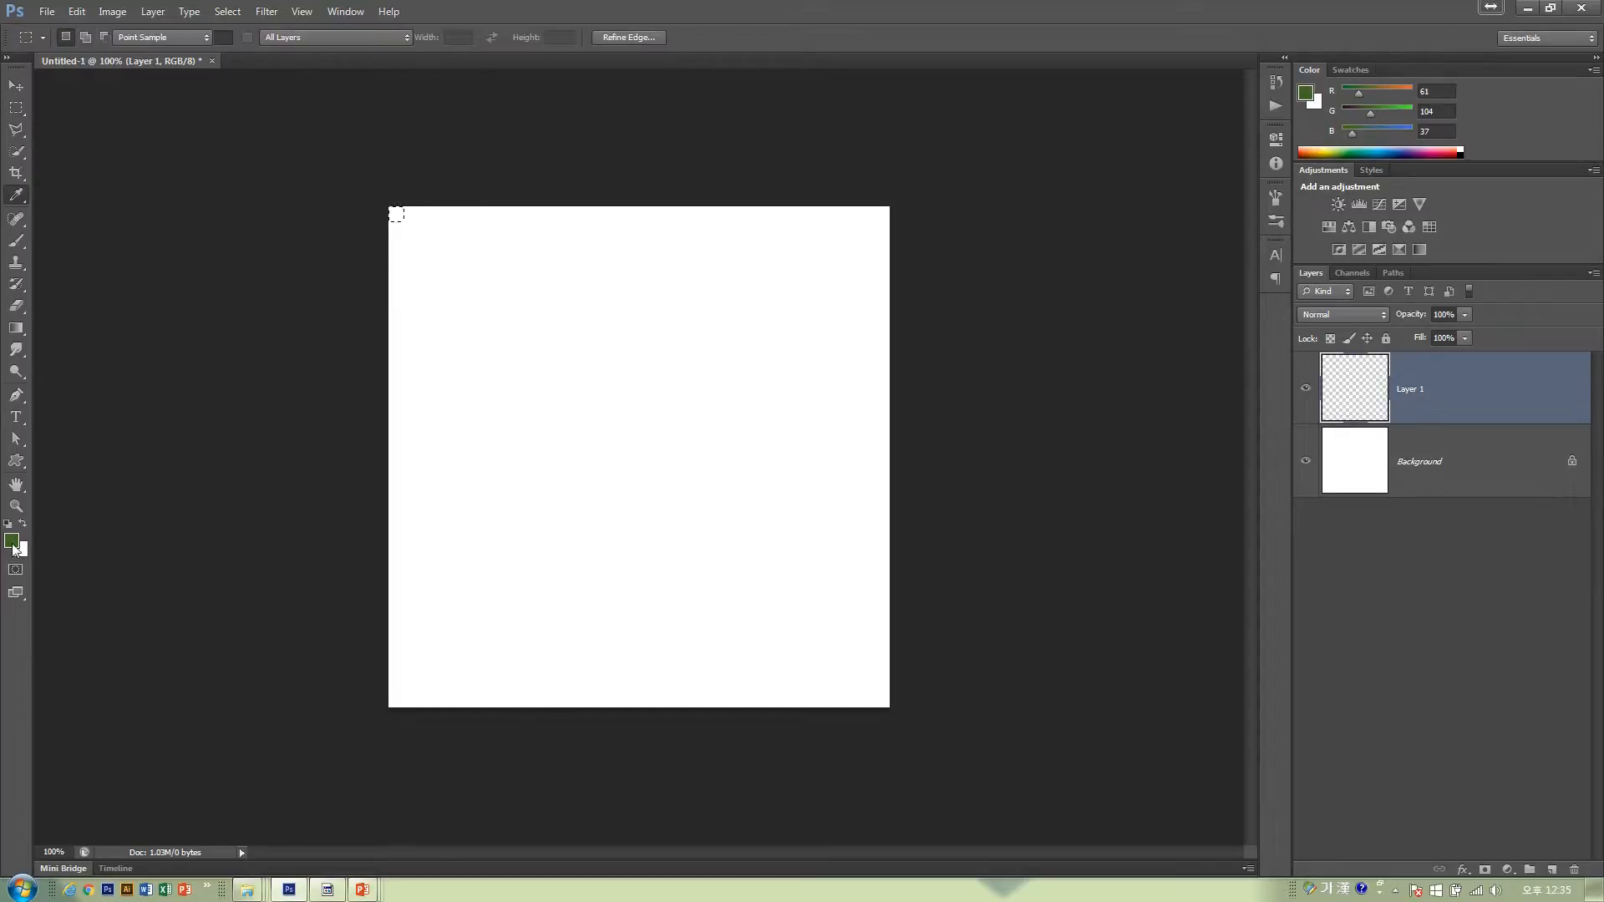
pyautogui.moveTo(489, 447); pyautogui.dragTo(368, 627)
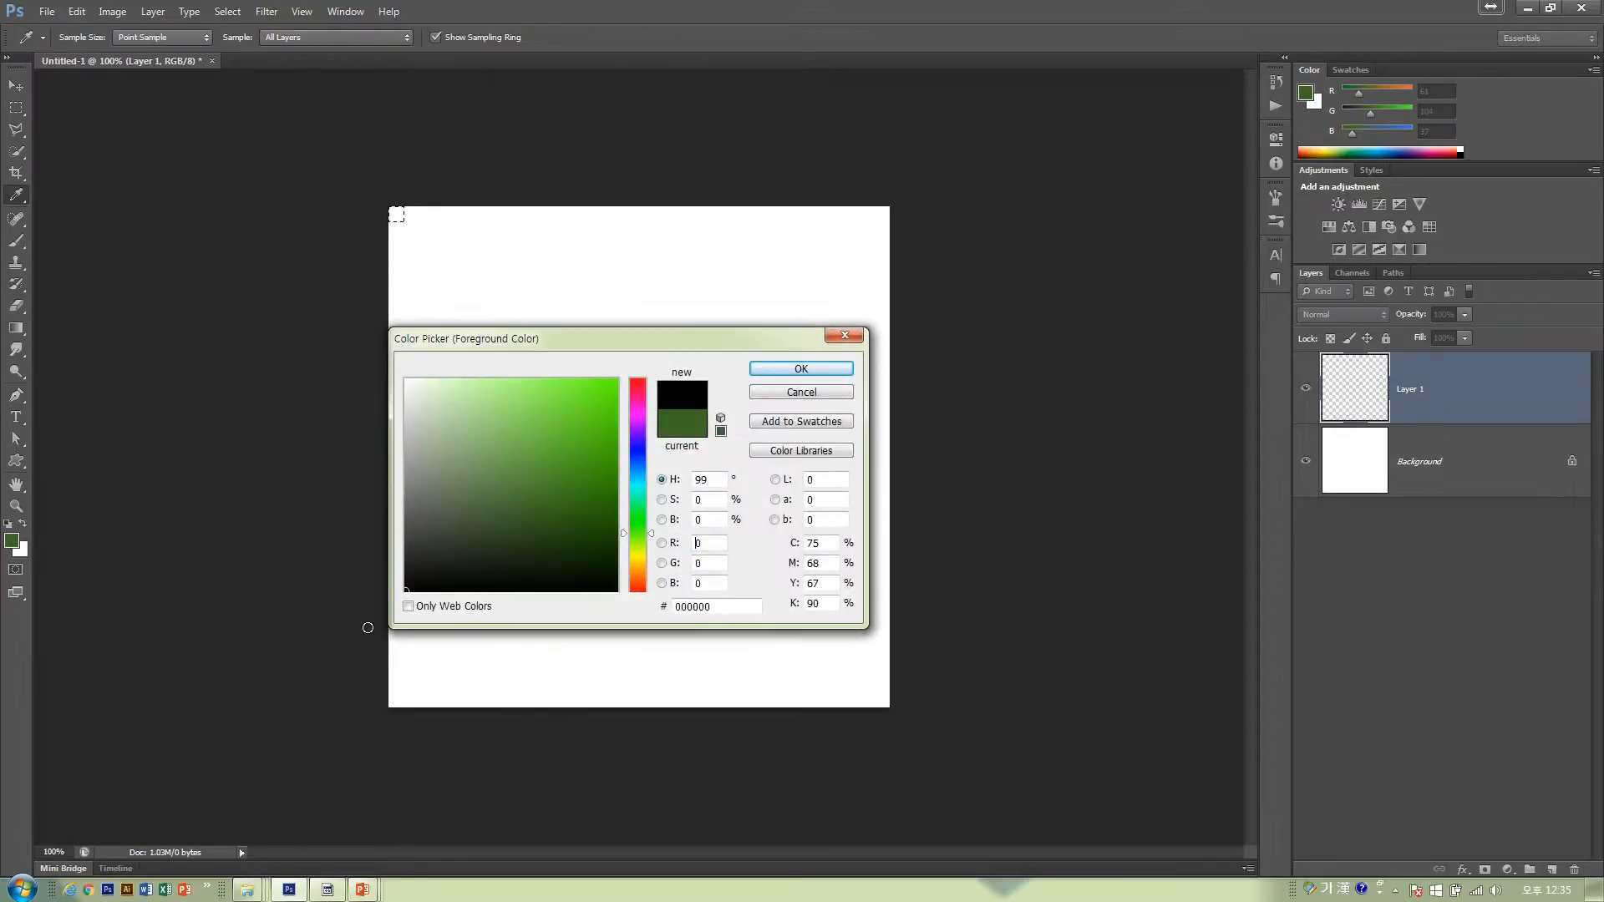
pyautogui.click(806, 368)
pyautogui.click(76, 11)
pyautogui.click(109, 250)
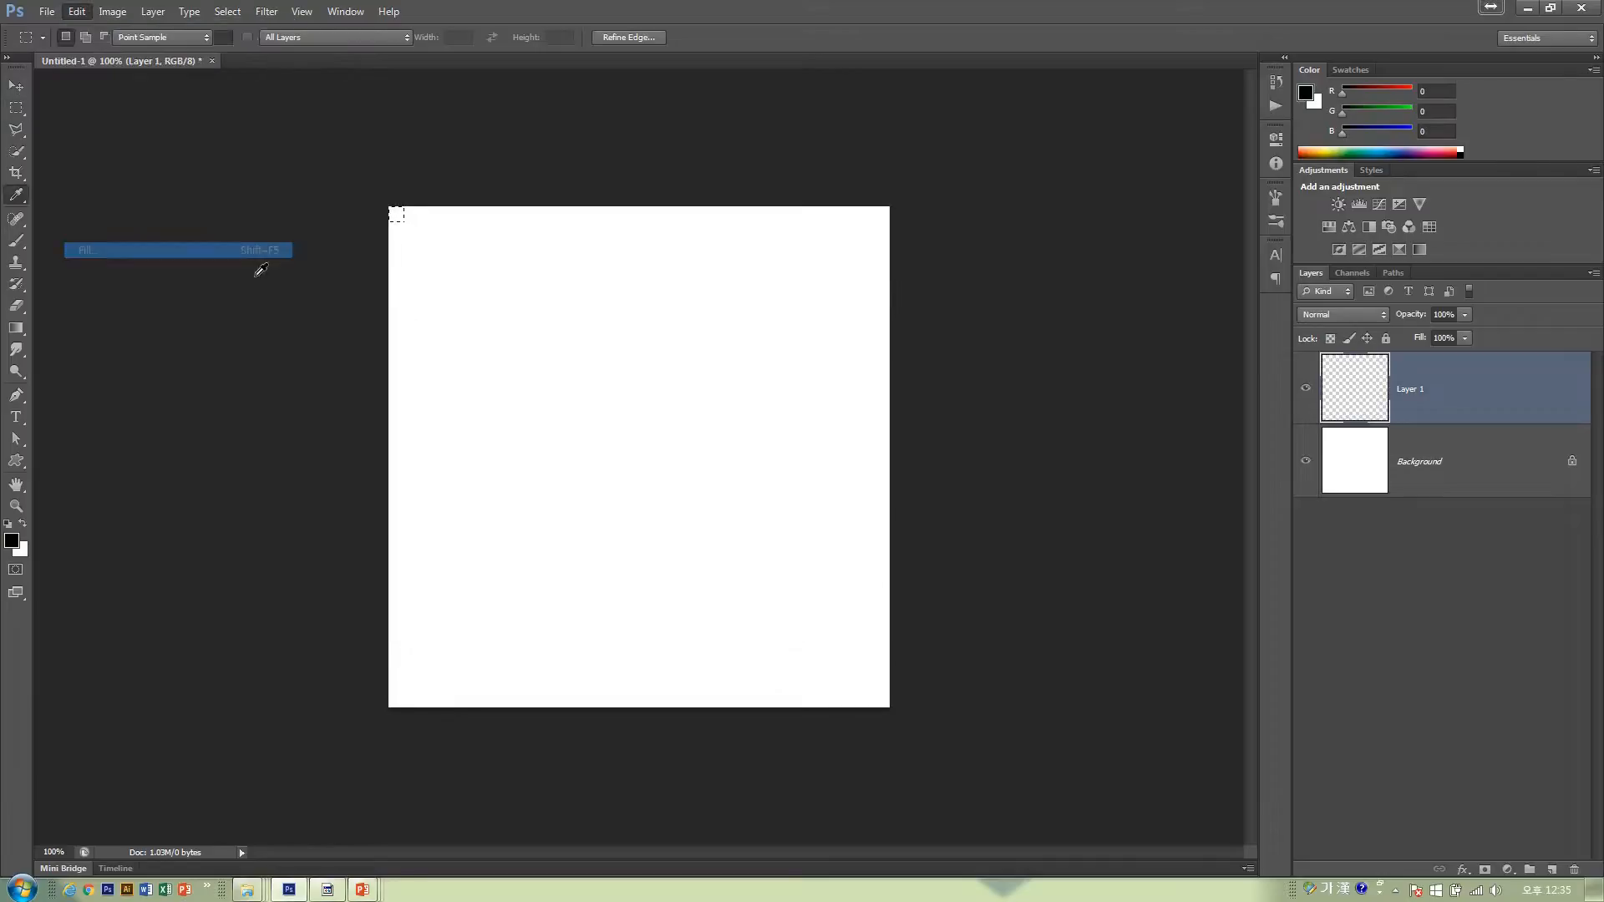
pyautogui.click(898, 258)
pyautogui.press('m')
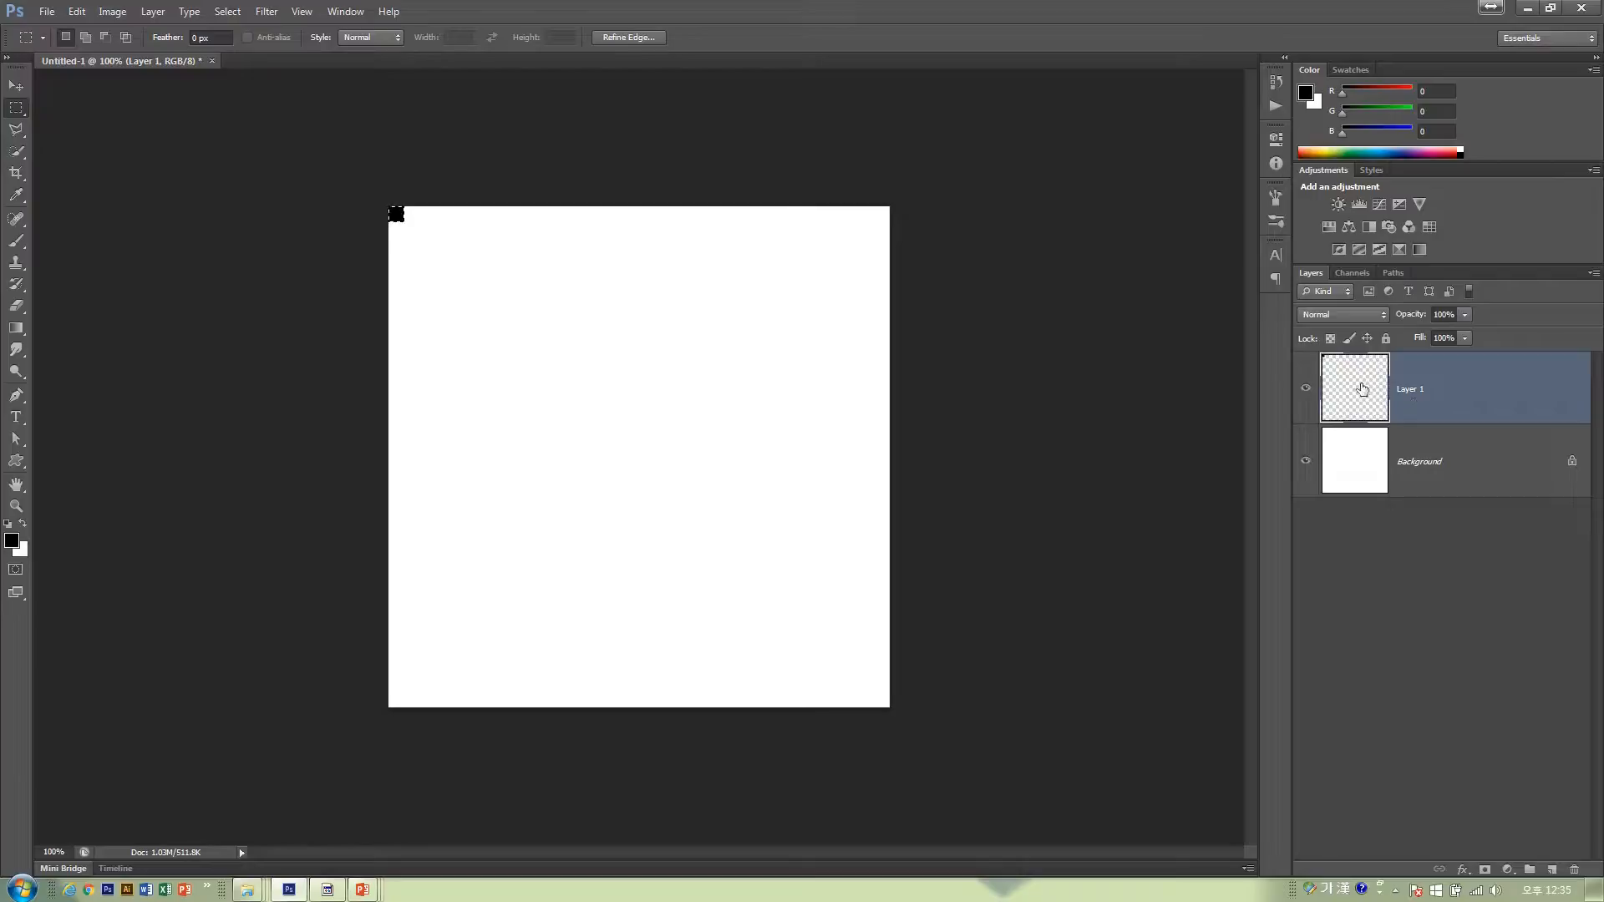
# - Move the square selection directly beside the black square on Layer 1, fill it with the background color and deselect
pyautogui.moveTo(432, 245); pyautogui.dragTo(411, 317)
pyautogui.keyDown('ctrl'); pyautogui.click(385, 212); pyautogui.keyUp('ctrl')
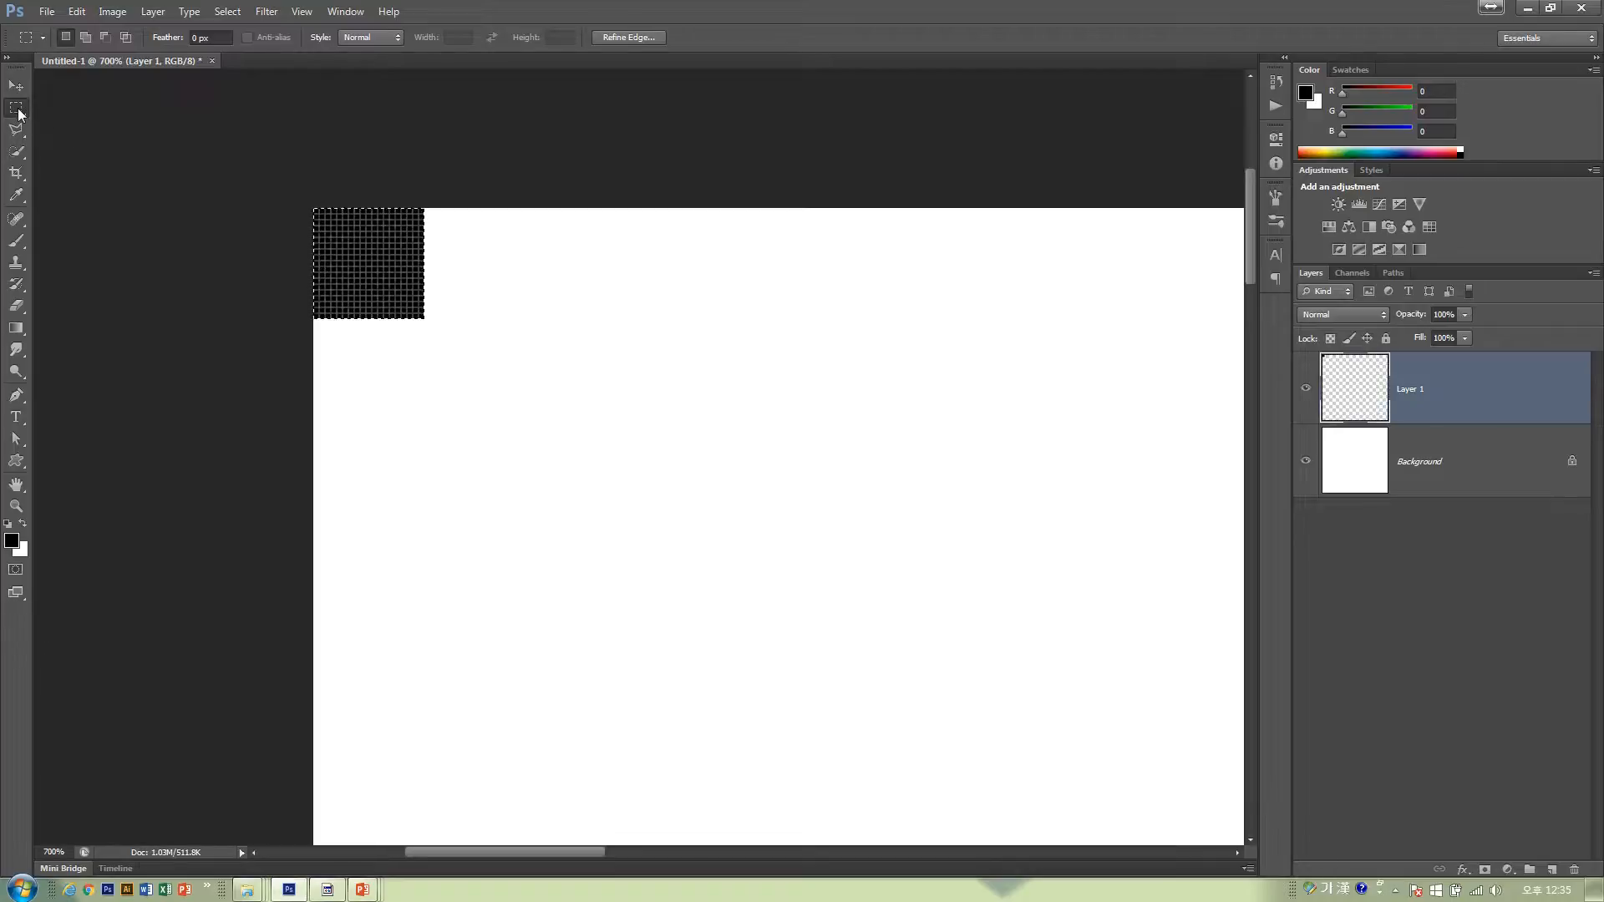
pyautogui.moveTo(368, 273); pyautogui.dragTo(458, 281)
pyautogui.click(77, 12)
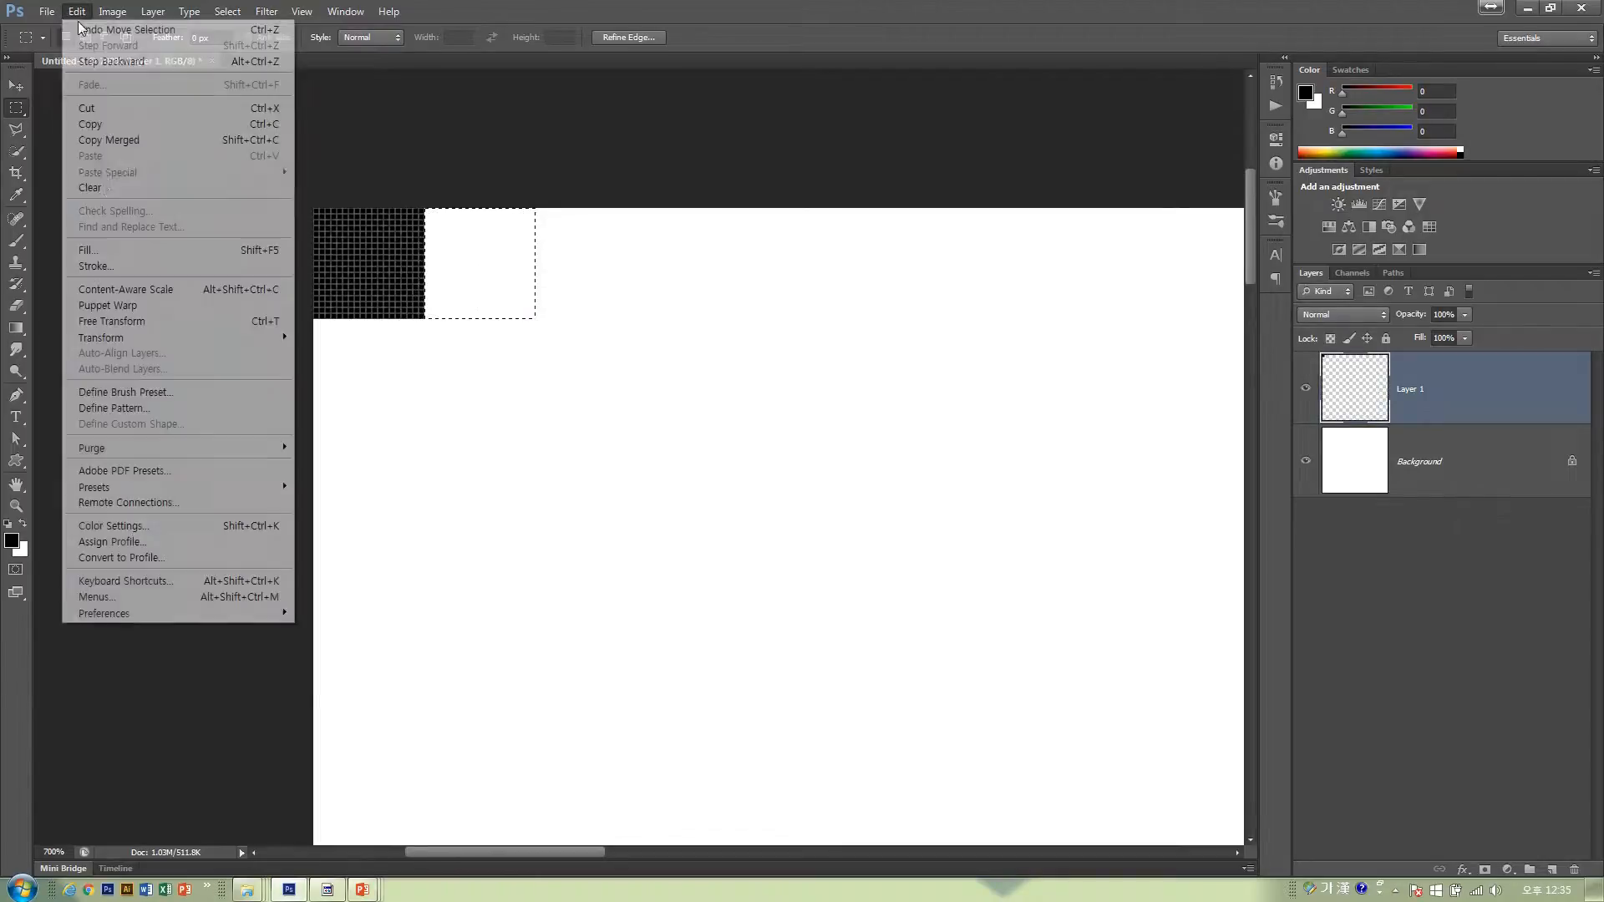
pyautogui.click(100, 250)
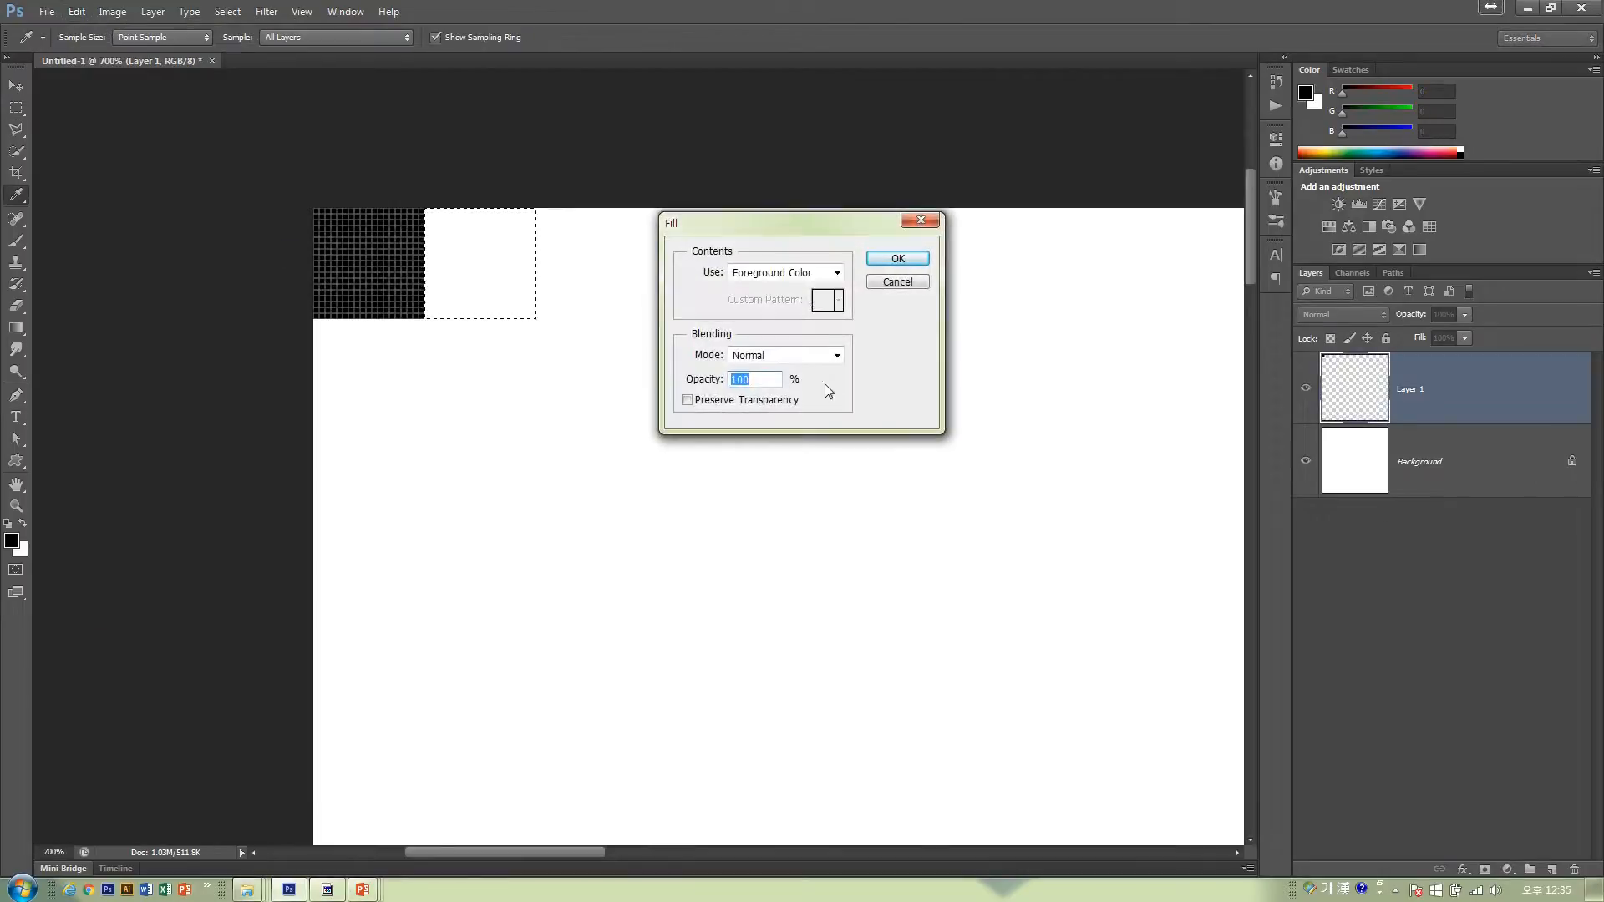
pyautogui.click(804, 273)
pyautogui.click(800, 303)
pyautogui.click(899, 258)
pyautogui.press('m')
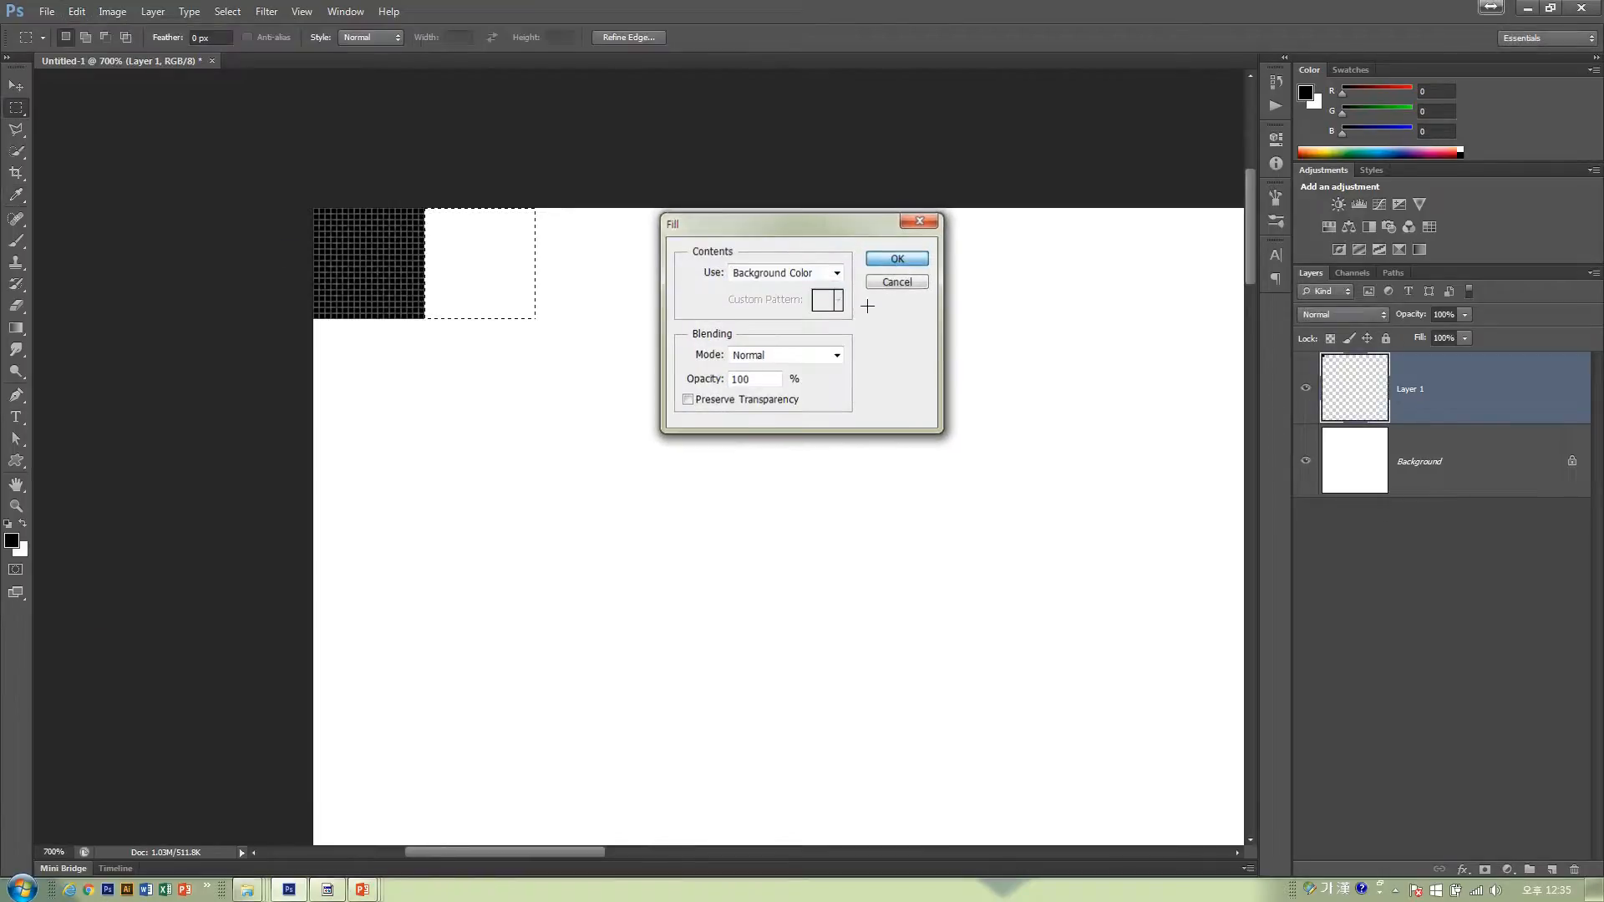
pyautogui.hotkey('ctrl', 'd')
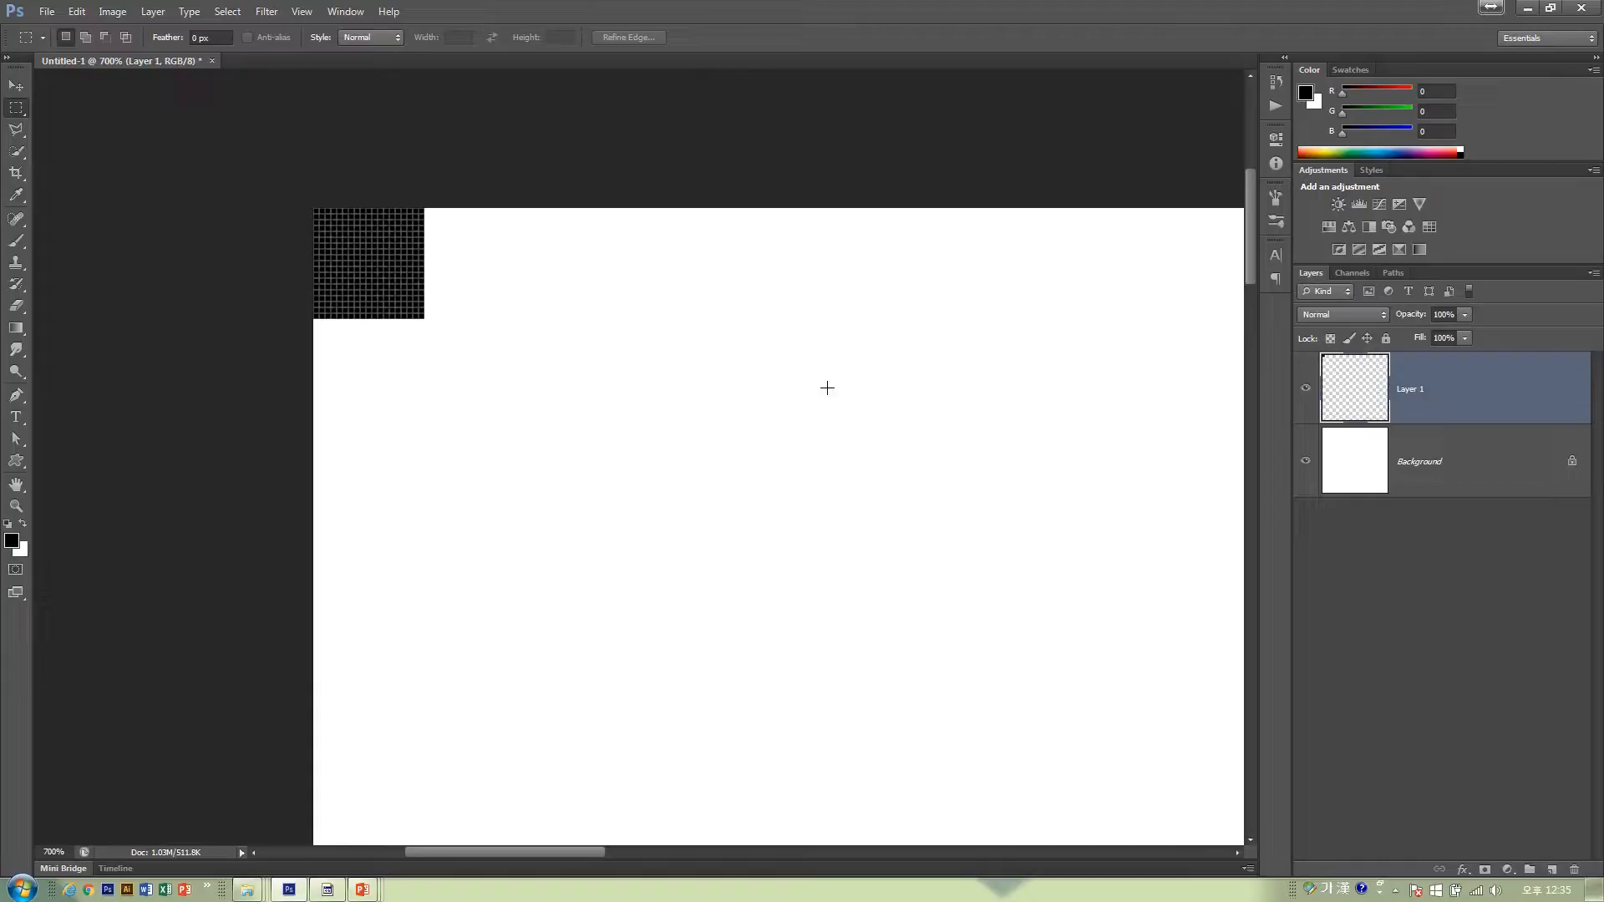
# - Hide the Background layer and place a duplicate of the black-and-white pair directly beside the original
pyautogui.click(16, 85)
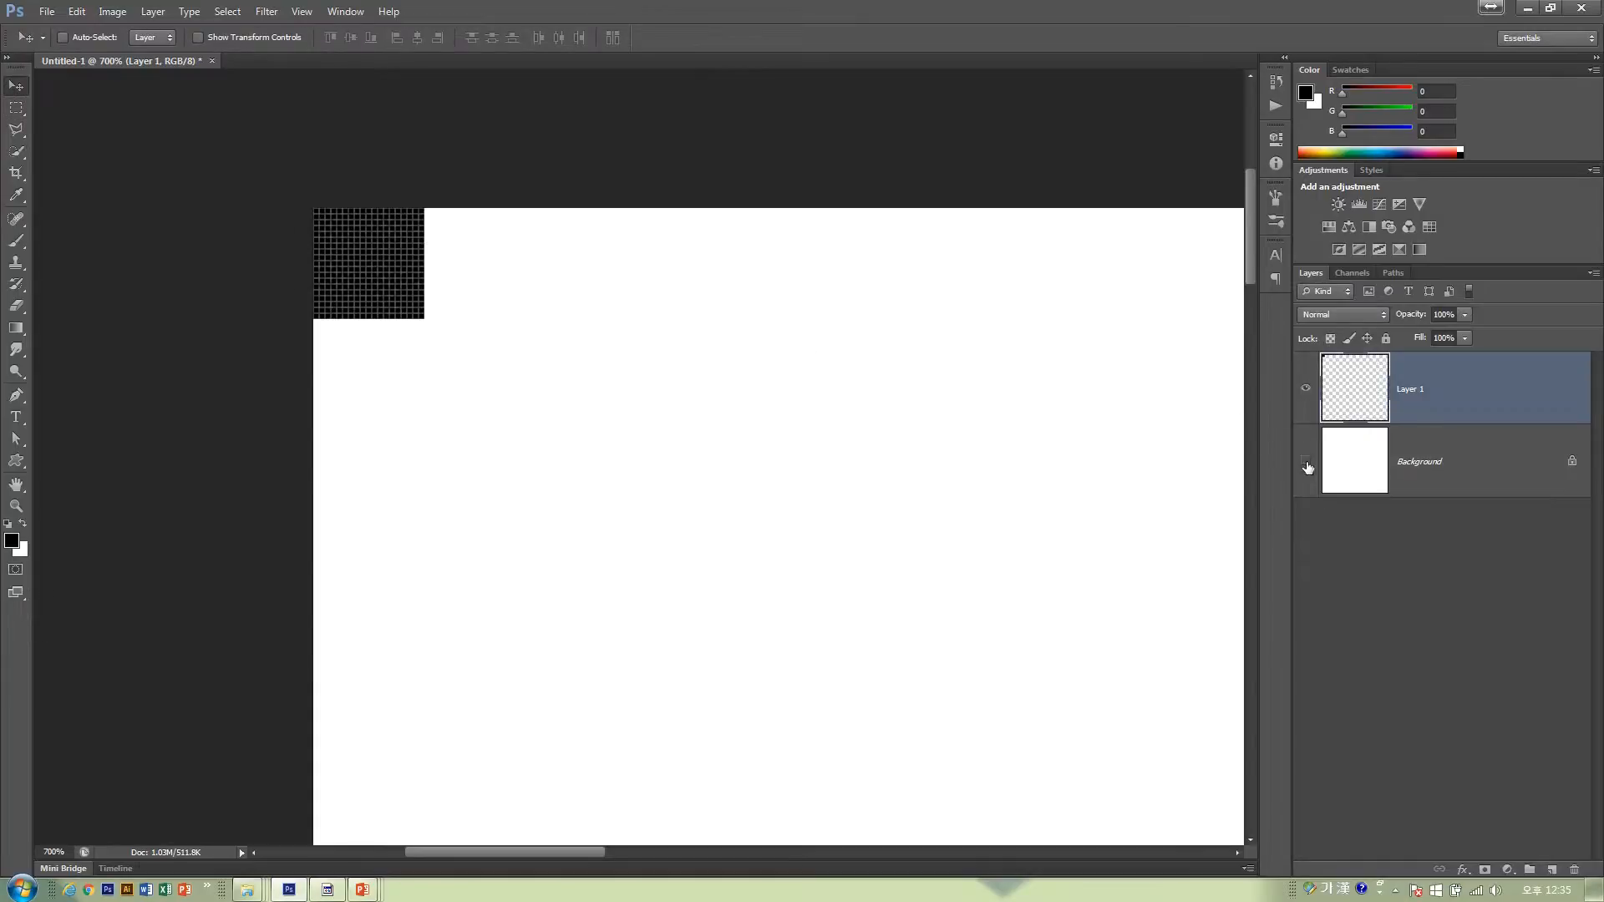
pyautogui.click(1306, 462)
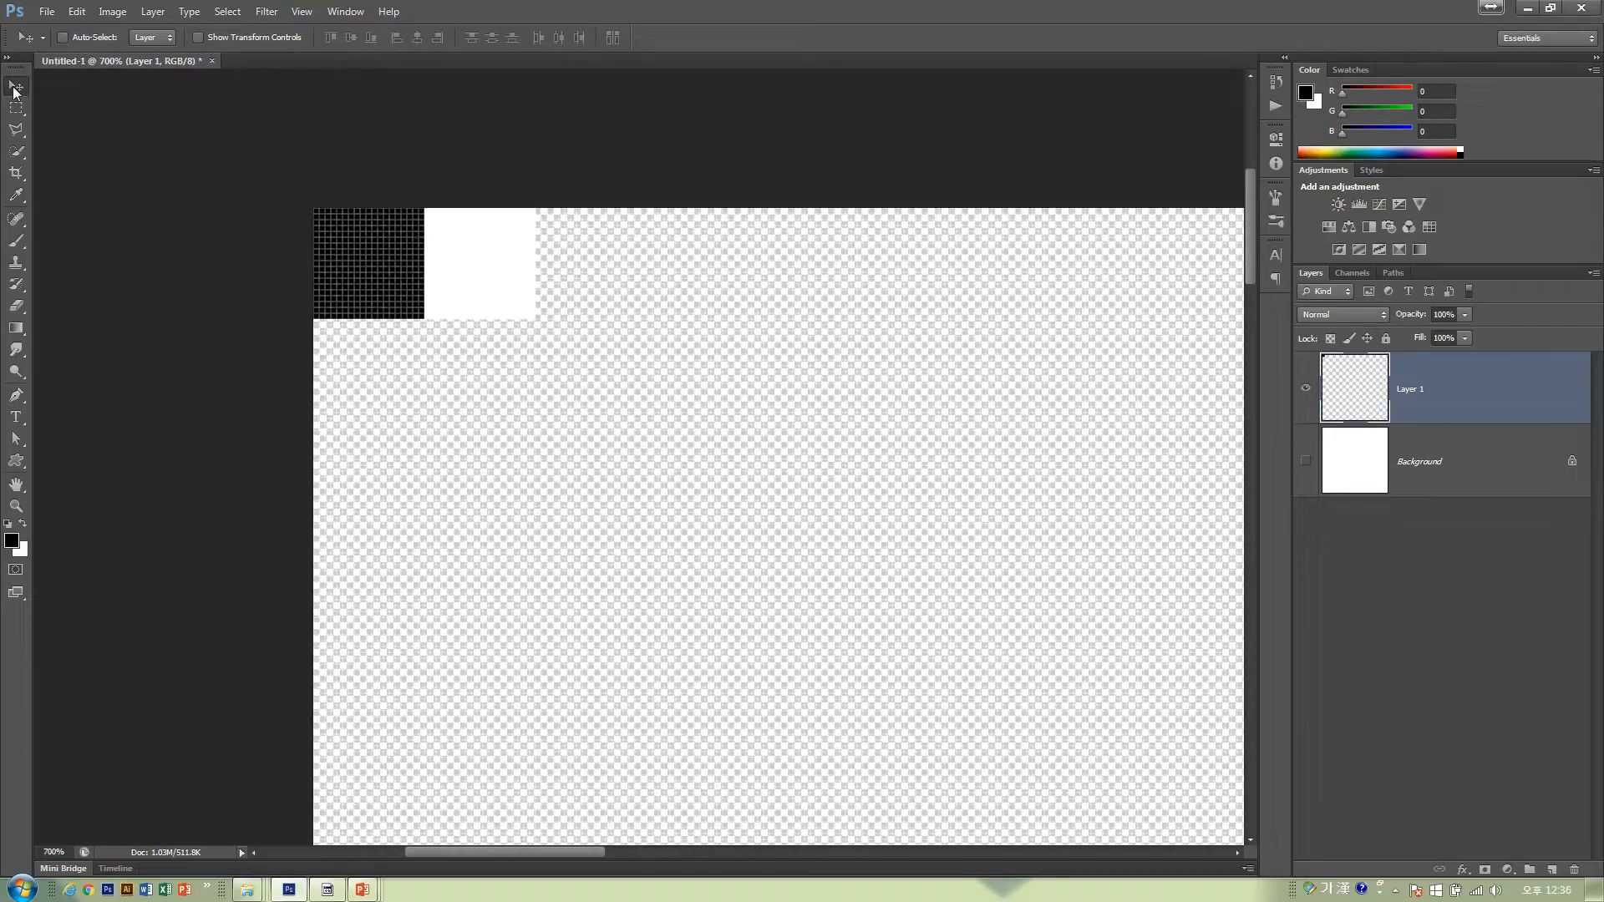
pyautogui.moveTo(386, 348); pyautogui.dragTo(608, 351)
pyautogui.click(1306, 389)
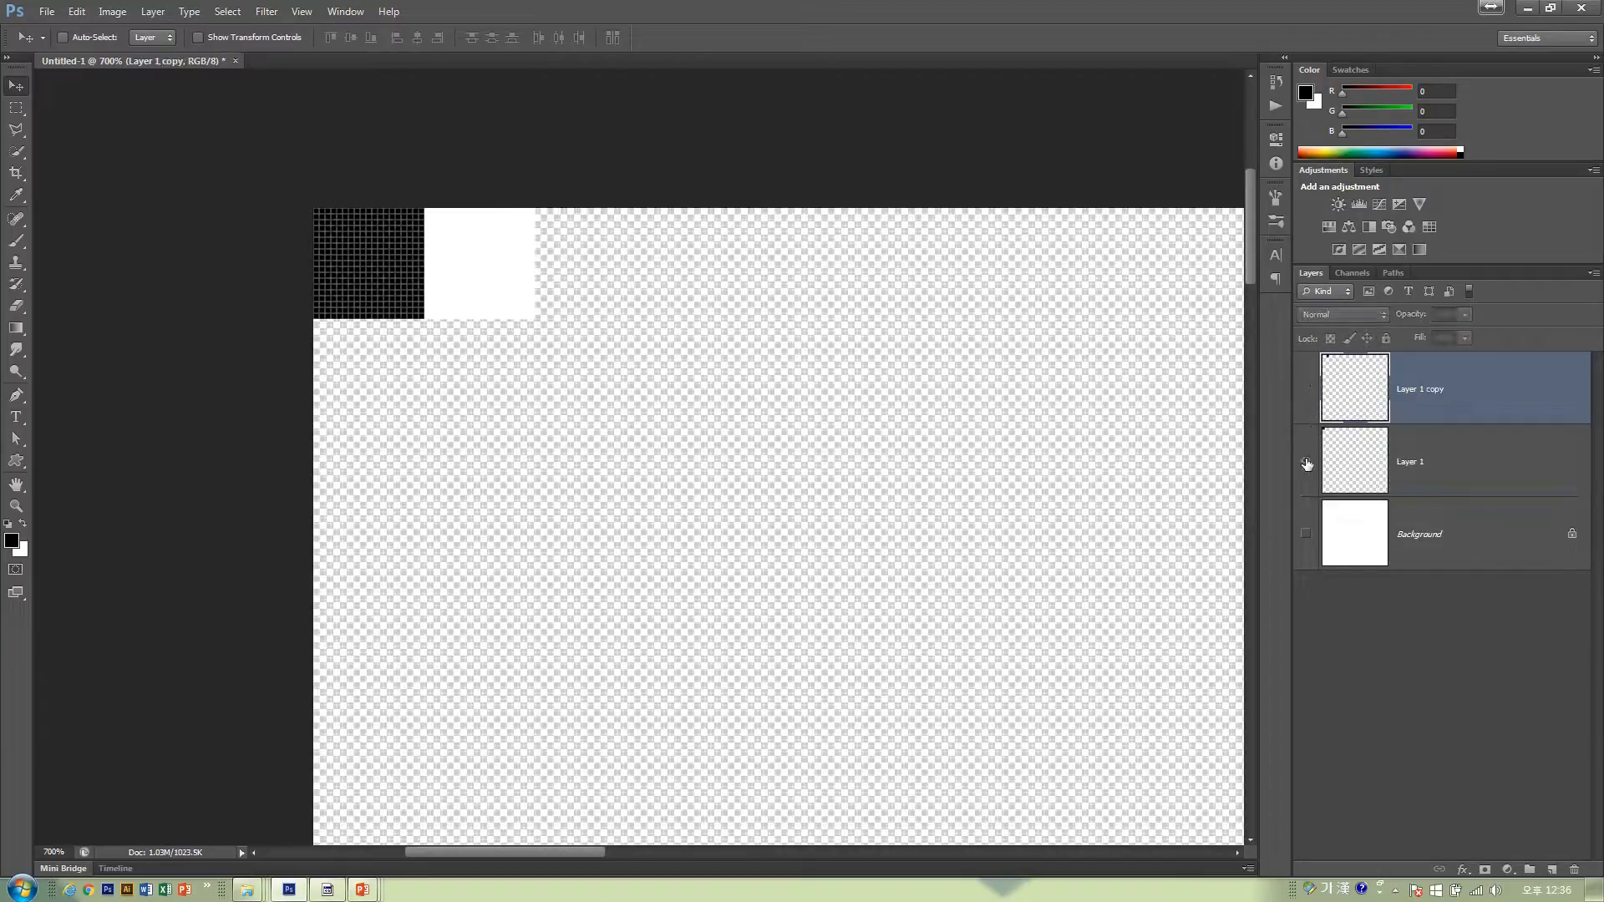
pyautogui.click(1306, 461)
pyautogui.click(1306, 389)
pyautogui.click(1306, 461)
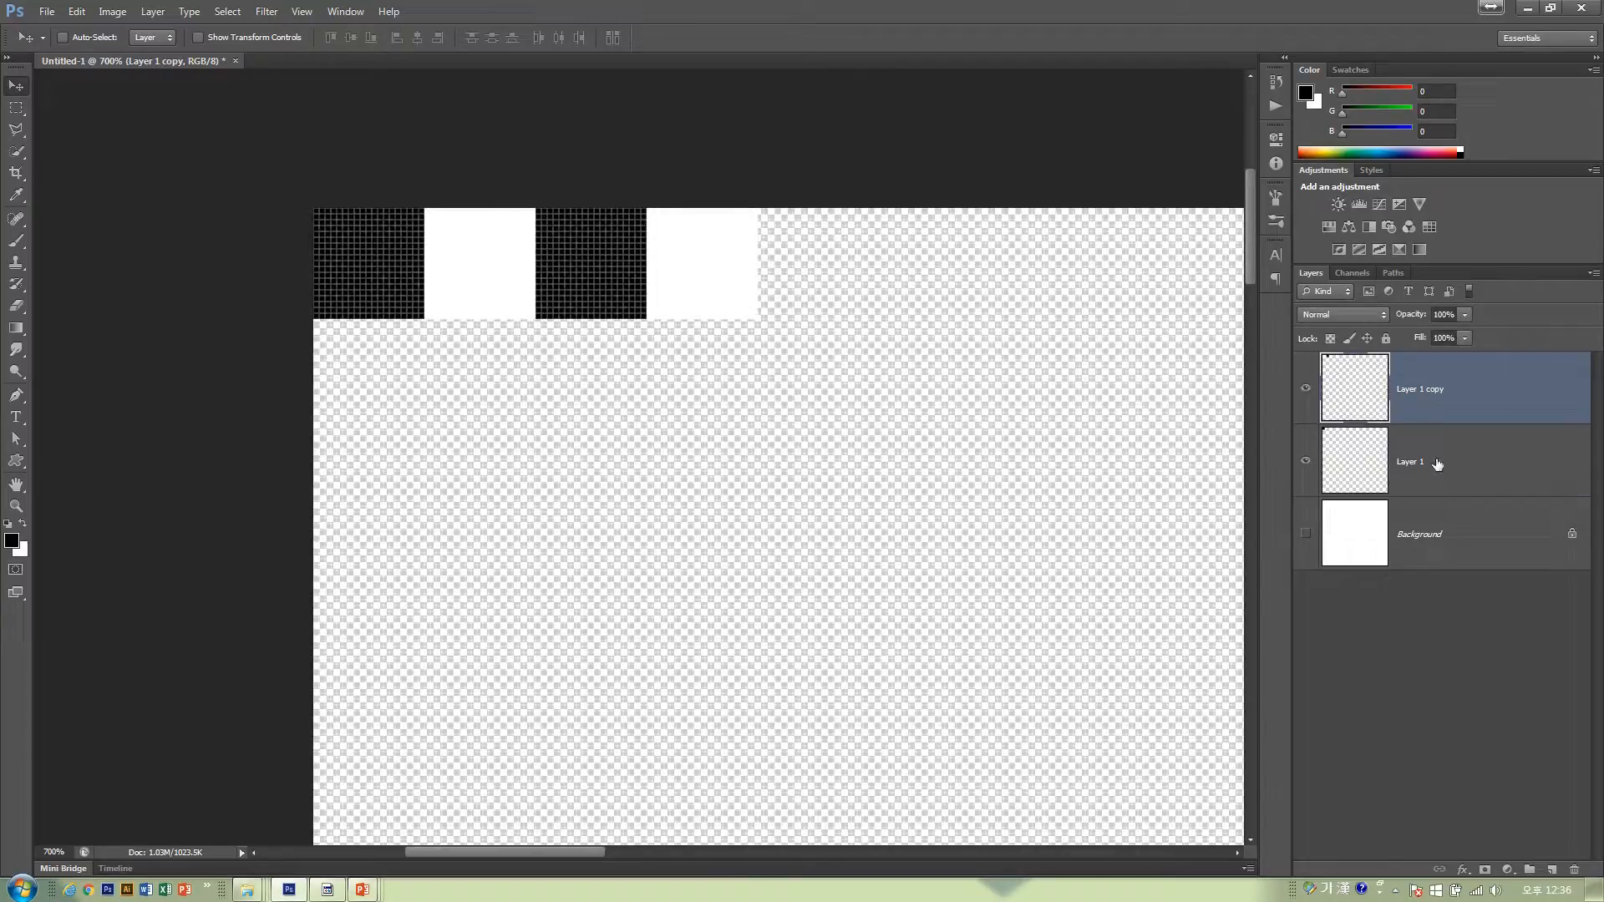
# - Merge the two pair layers, and extend the strip to eight squares with a merged duplicate placed directly beside it
pyautogui.keyDown('shift'); pyautogui.click(1438, 465); pyautogui.keyUp('shift')
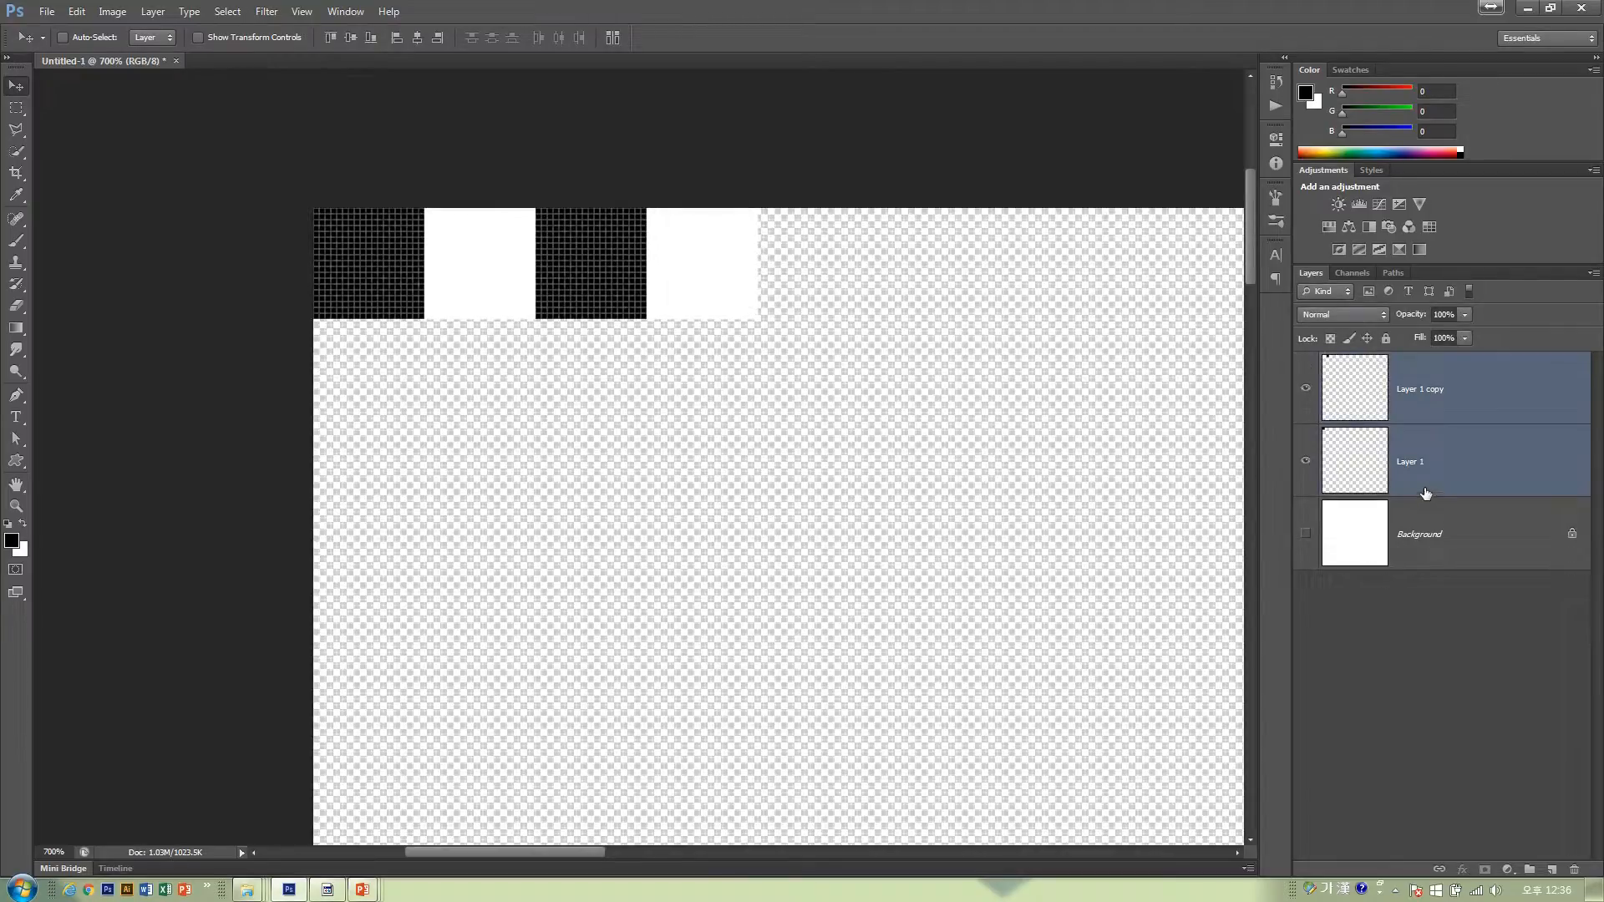
pyautogui.hotkey('ctrl', 'e')
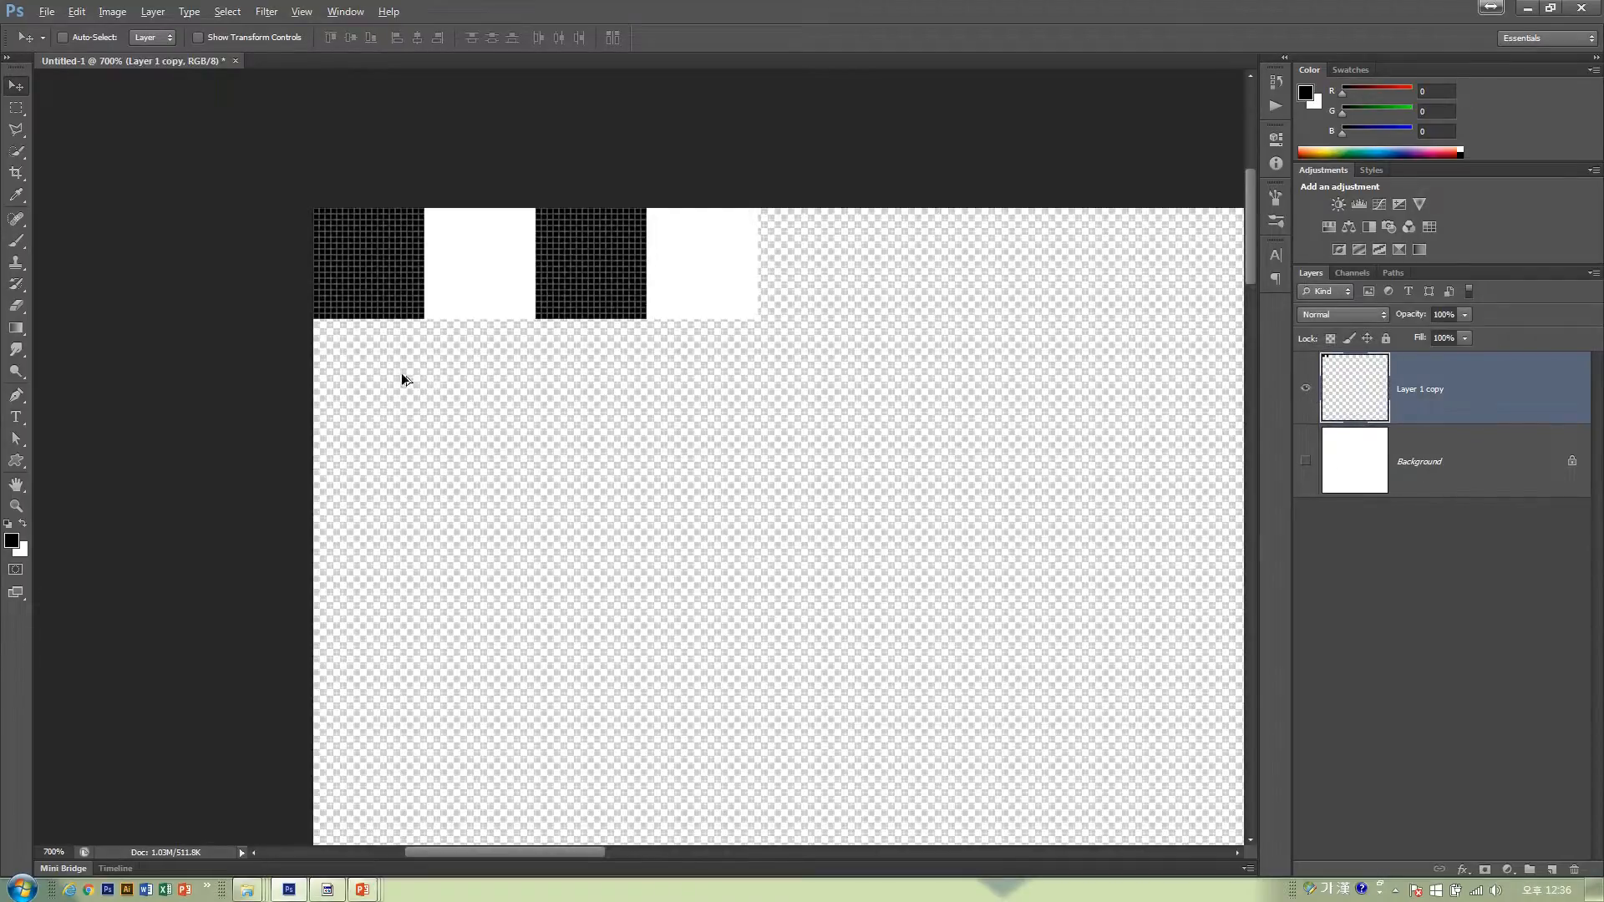
pyautogui.moveTo(434, 371); pyautogui.dragTo(805, 364)
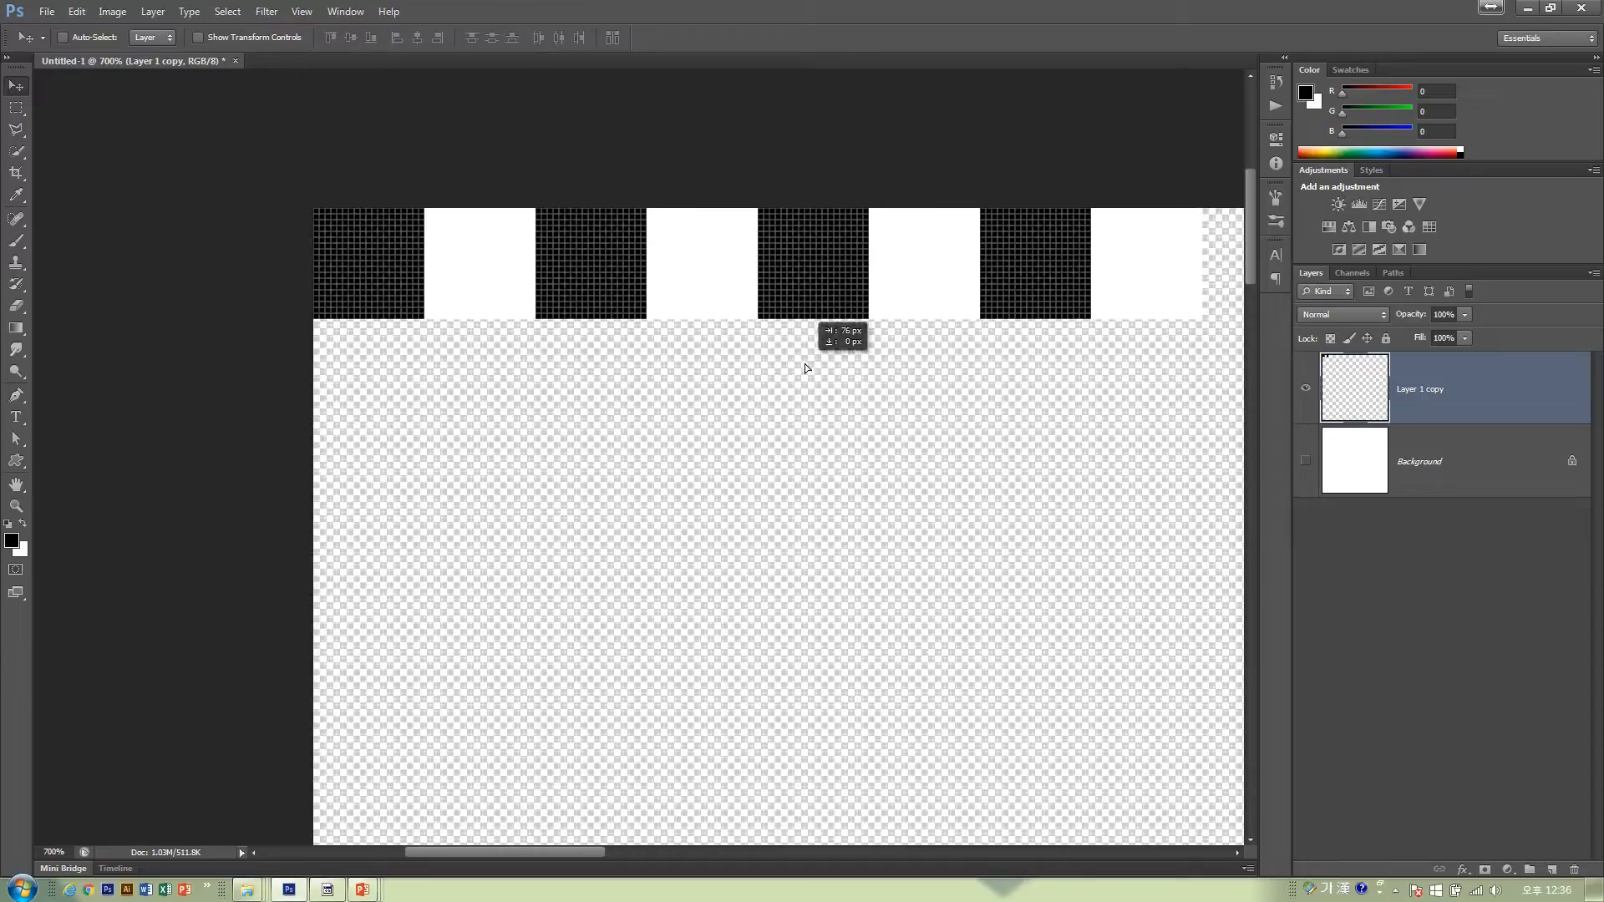
pyautogui.hotkey('ctrl', 'e')
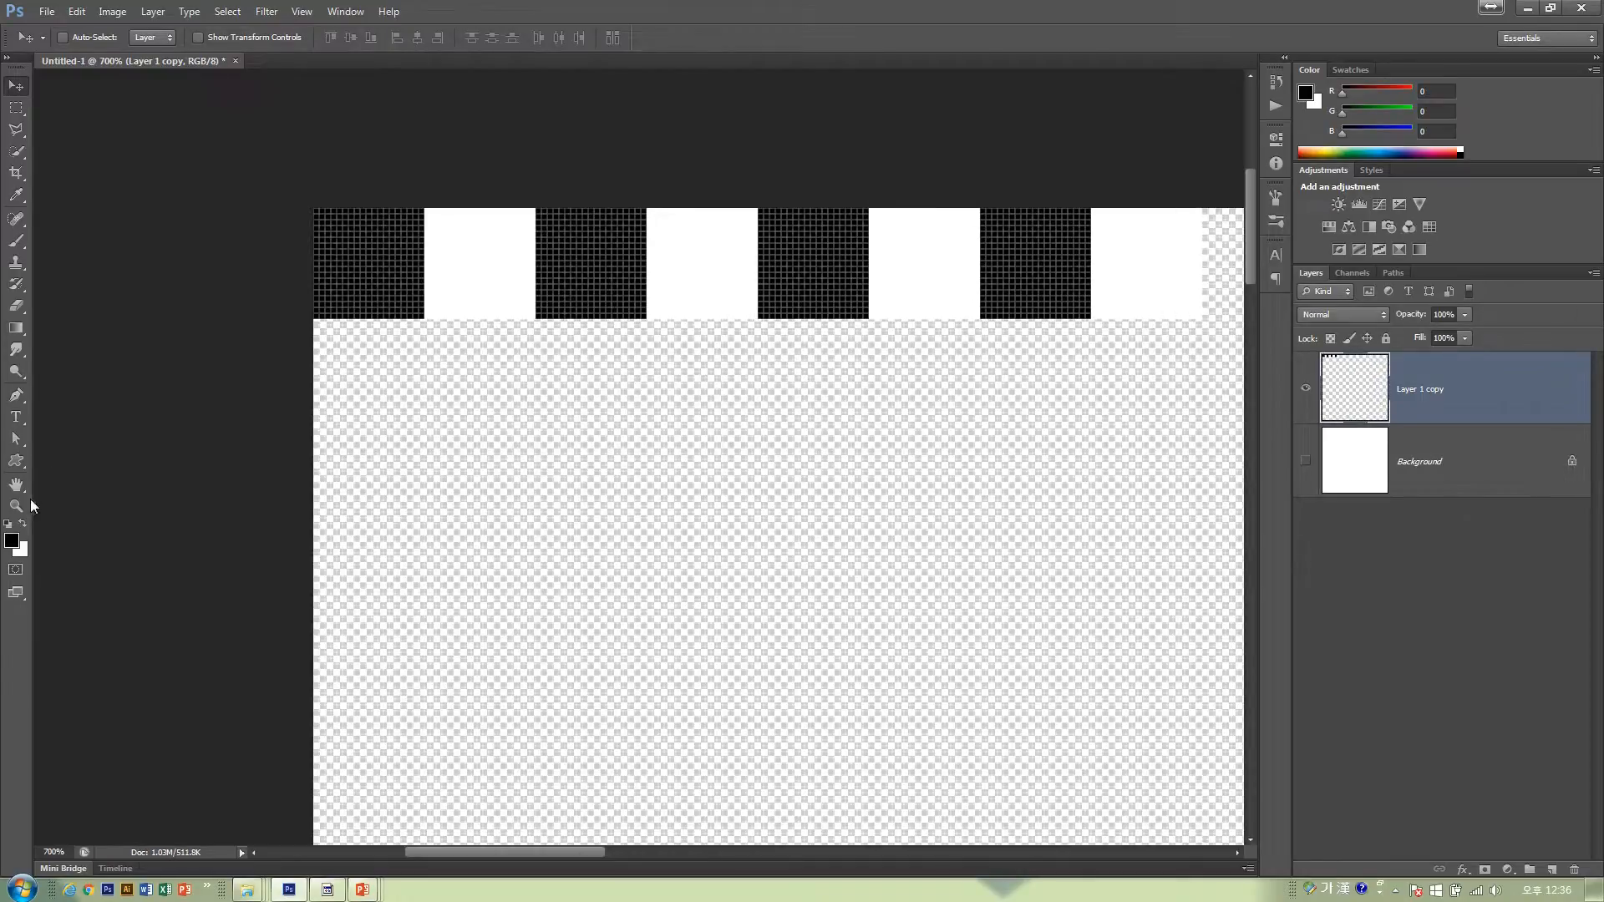
# - Extend the checker strip across the full canvas width with duplicates placed end to end, merging them into one layer
pyautogui.doubleClick(25, 505)
pyautogui.click(15, 85)
pyautogui.moveTo(537, 282); pyautogui.dragTo(625, 278)
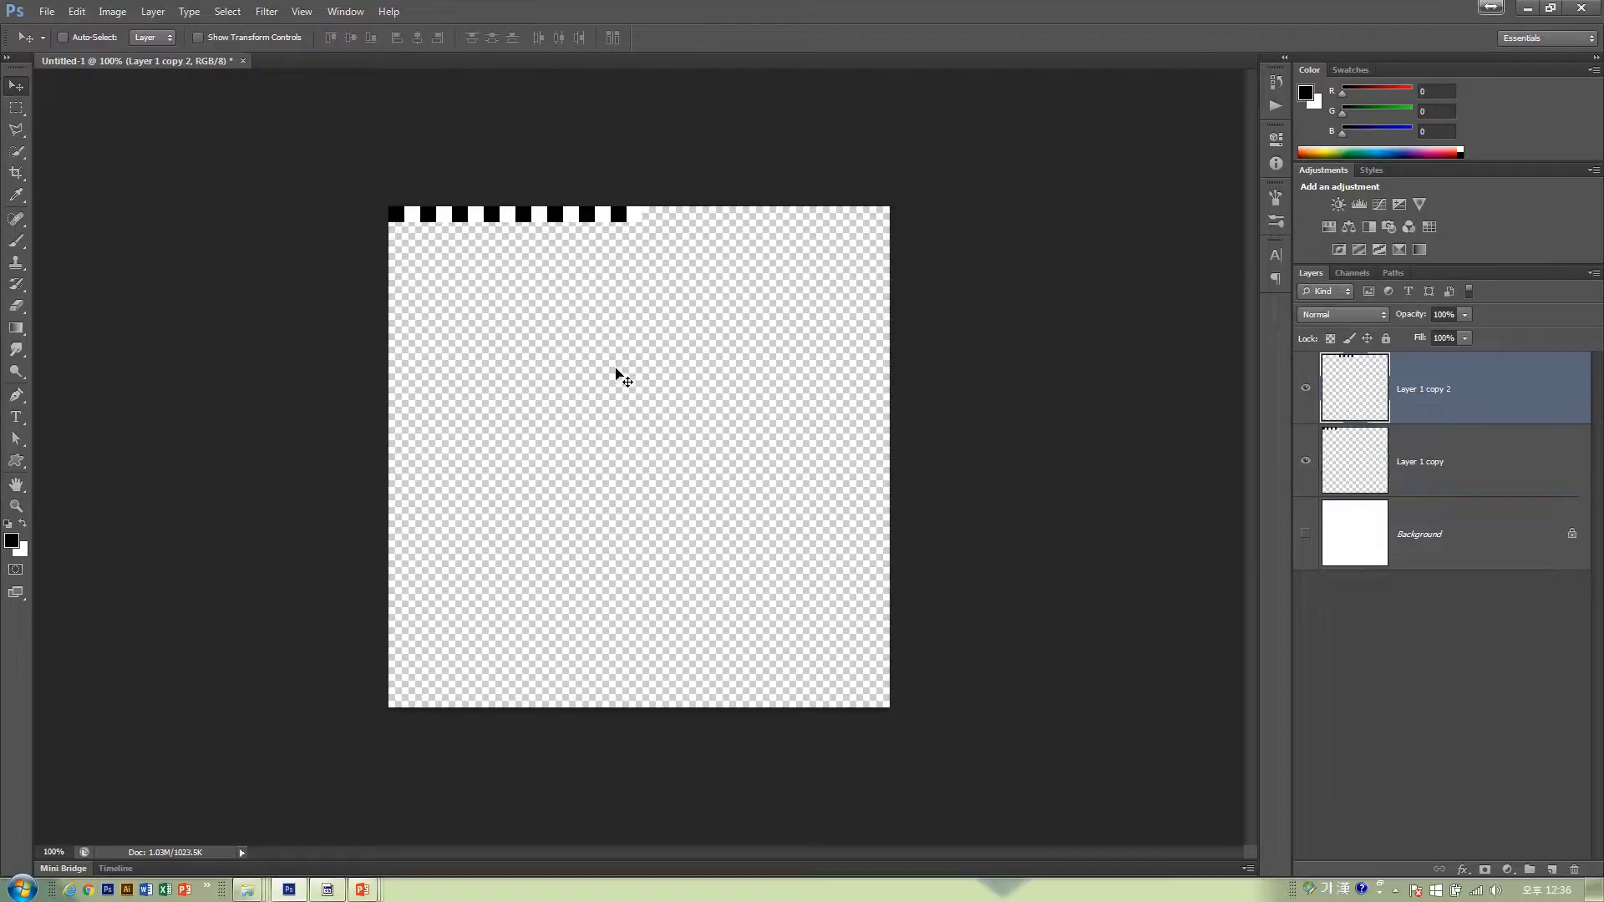
pyautogui.hotkey('ctrl', 'e')
pyautogui.moveTo(566, 339); pyautogui.dragTo(784, 318)
pyautogui.hotkey('ctrl', 'e')
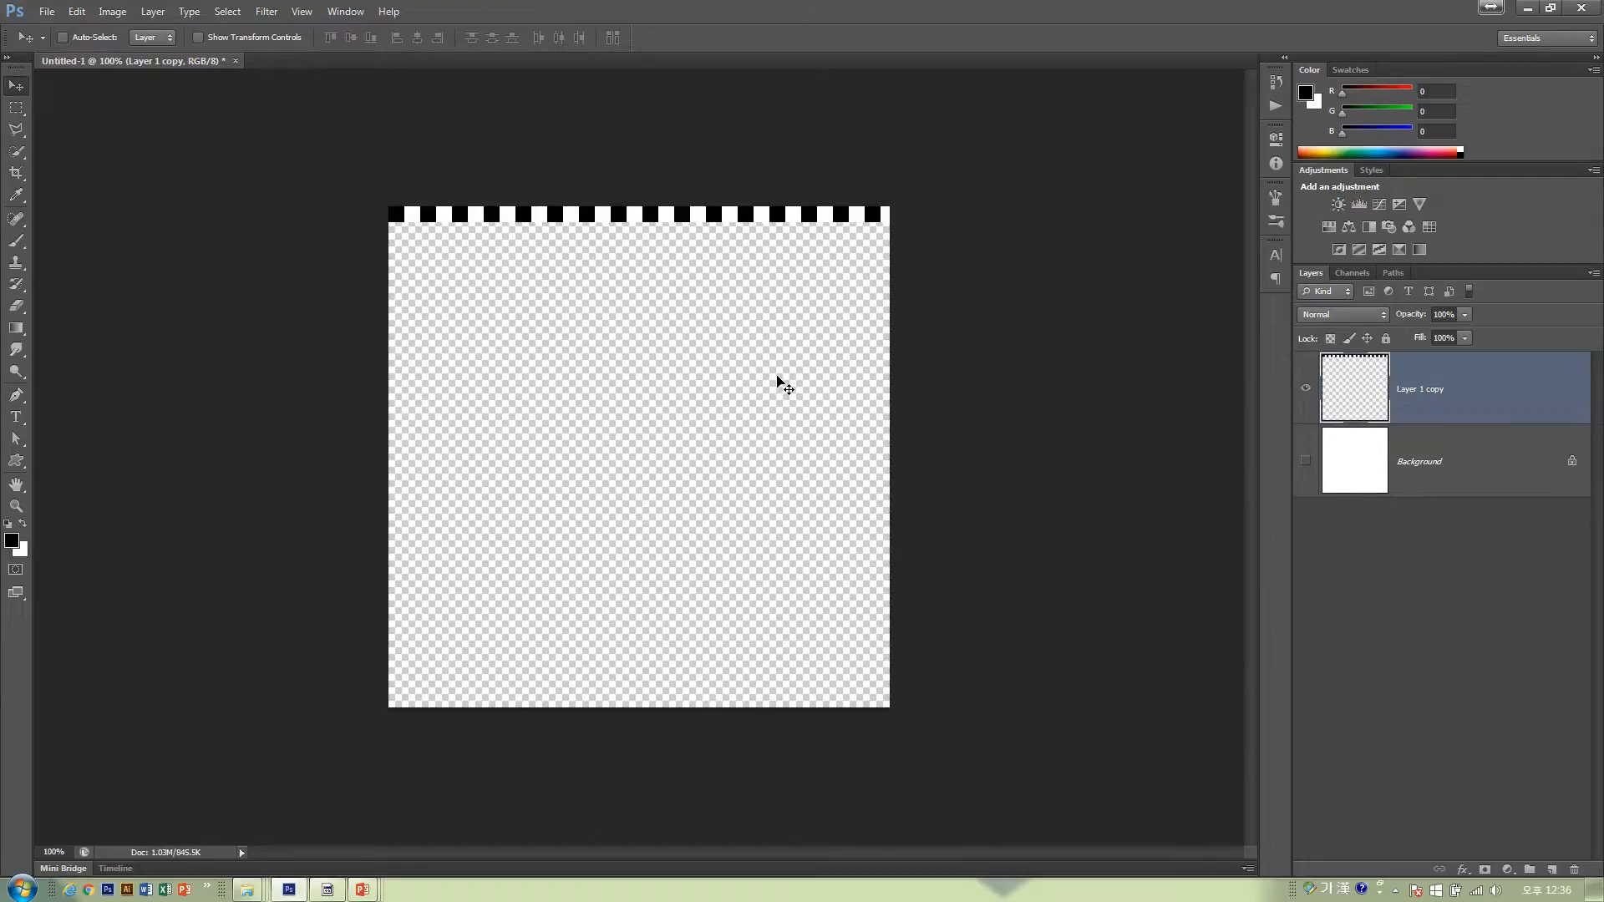
# - Duplicate the full-width strip directly below the first row, shifted one square left so the colors alternate
pyautogui.moveTo(773, 306)
pyautogui.mouseDown()
pyautogui.moveTo(769, 331)
pyautogui.moveTo(757, 320)
pyautogui.mouseUp()
pyautogui.moveTo(649, 235); pyautogui.dragTo(649, 235)
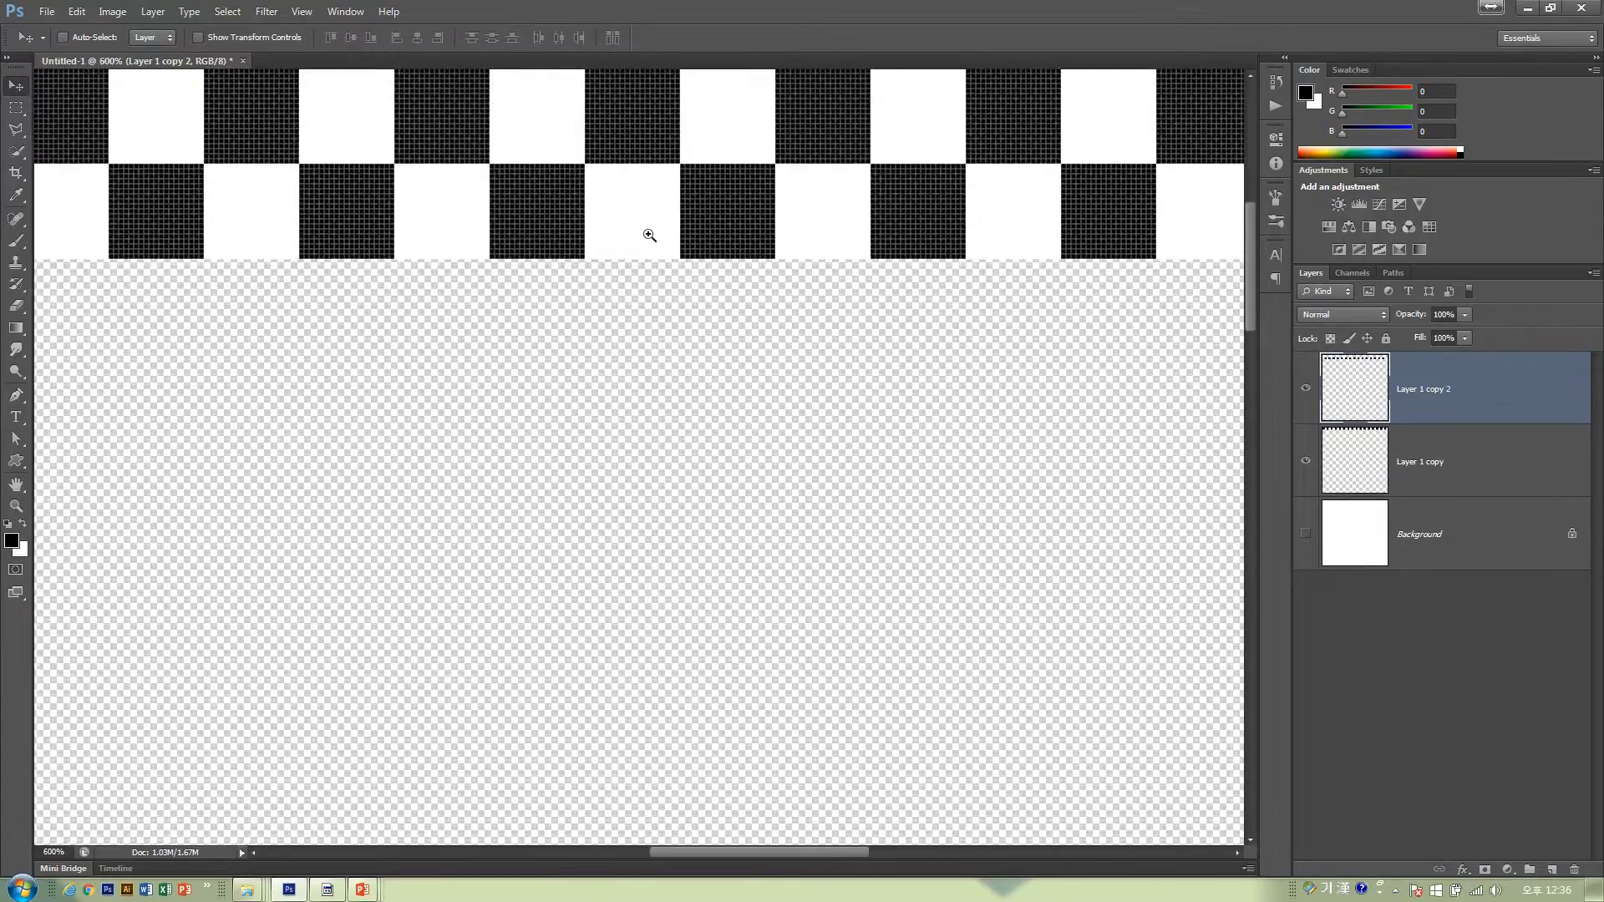
pyautogui.doubleClick(16, 506)
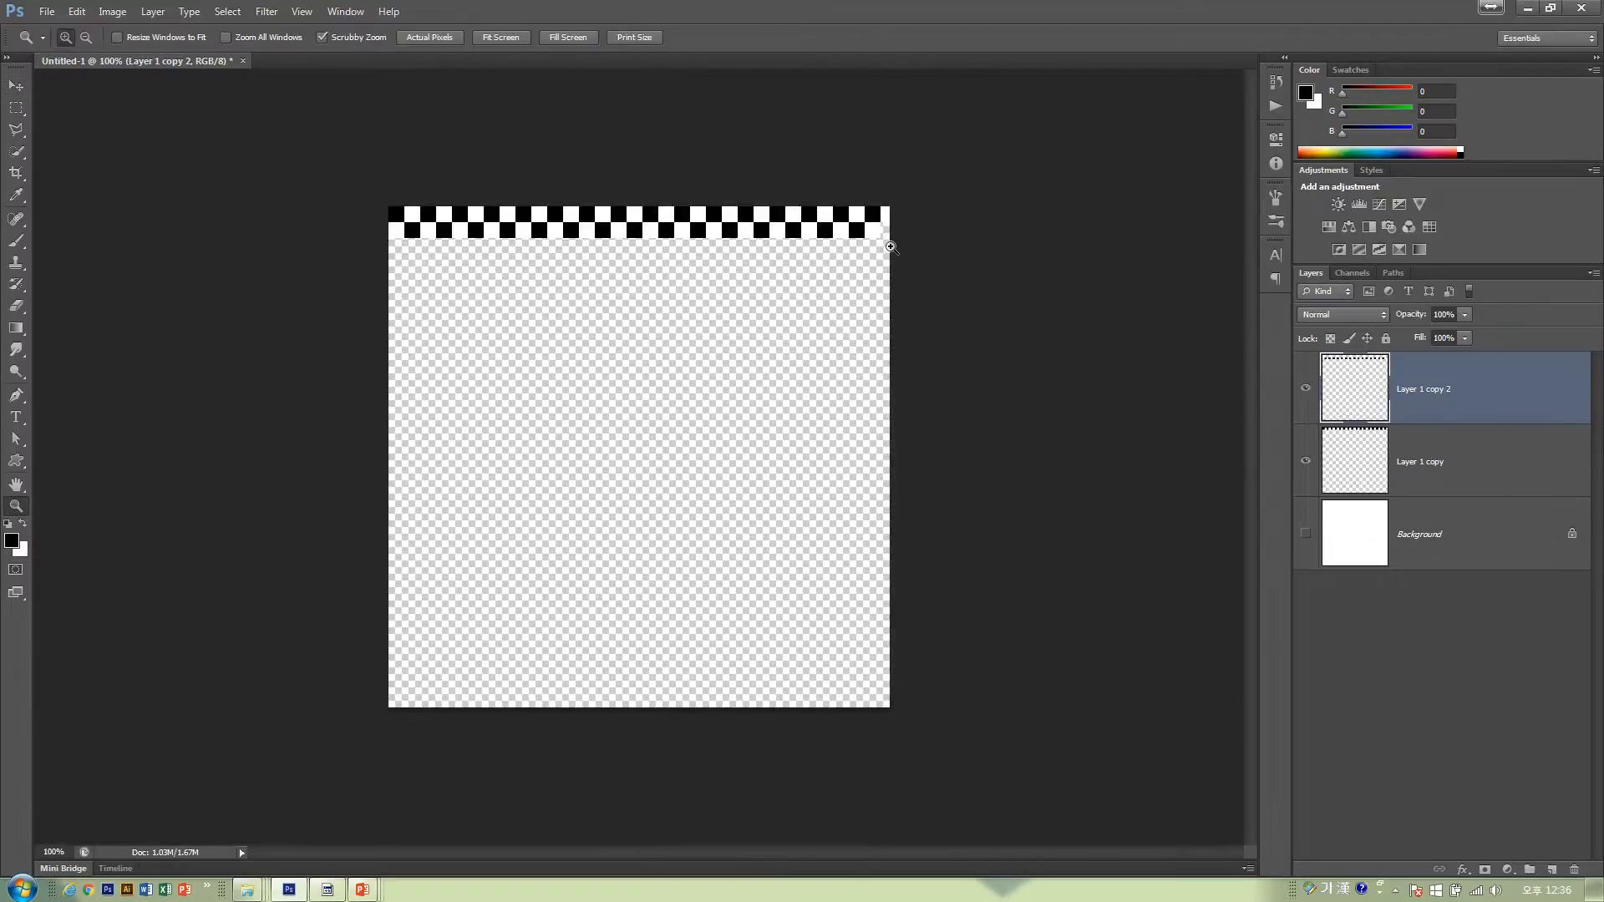
# - Fill the gap at the second row's right end with a duplicate of that row, and merge the two second-row layers
pyautogui.moveTo(885, 248); pyautogui.dragTo(978, 214)
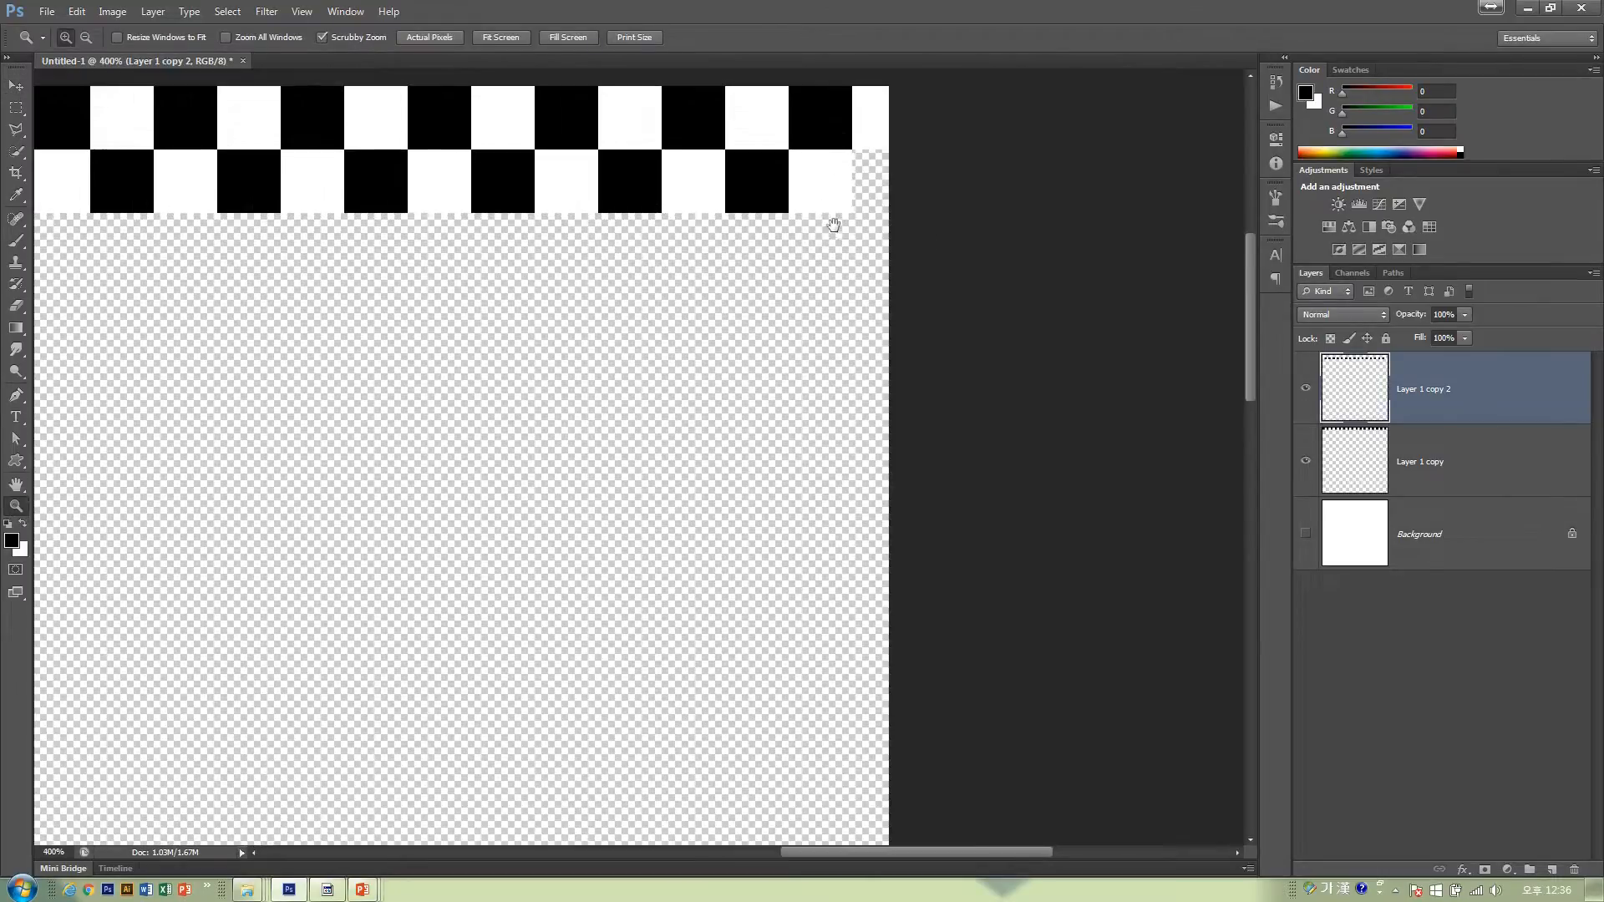
pyautogui.click(16, 86)
pyautogui.moveTo(118, 293); pyautogui.dragTo(787, 286)
pyautogui.moveTo(539, 286); pyautogui.dragTo(623, 287)
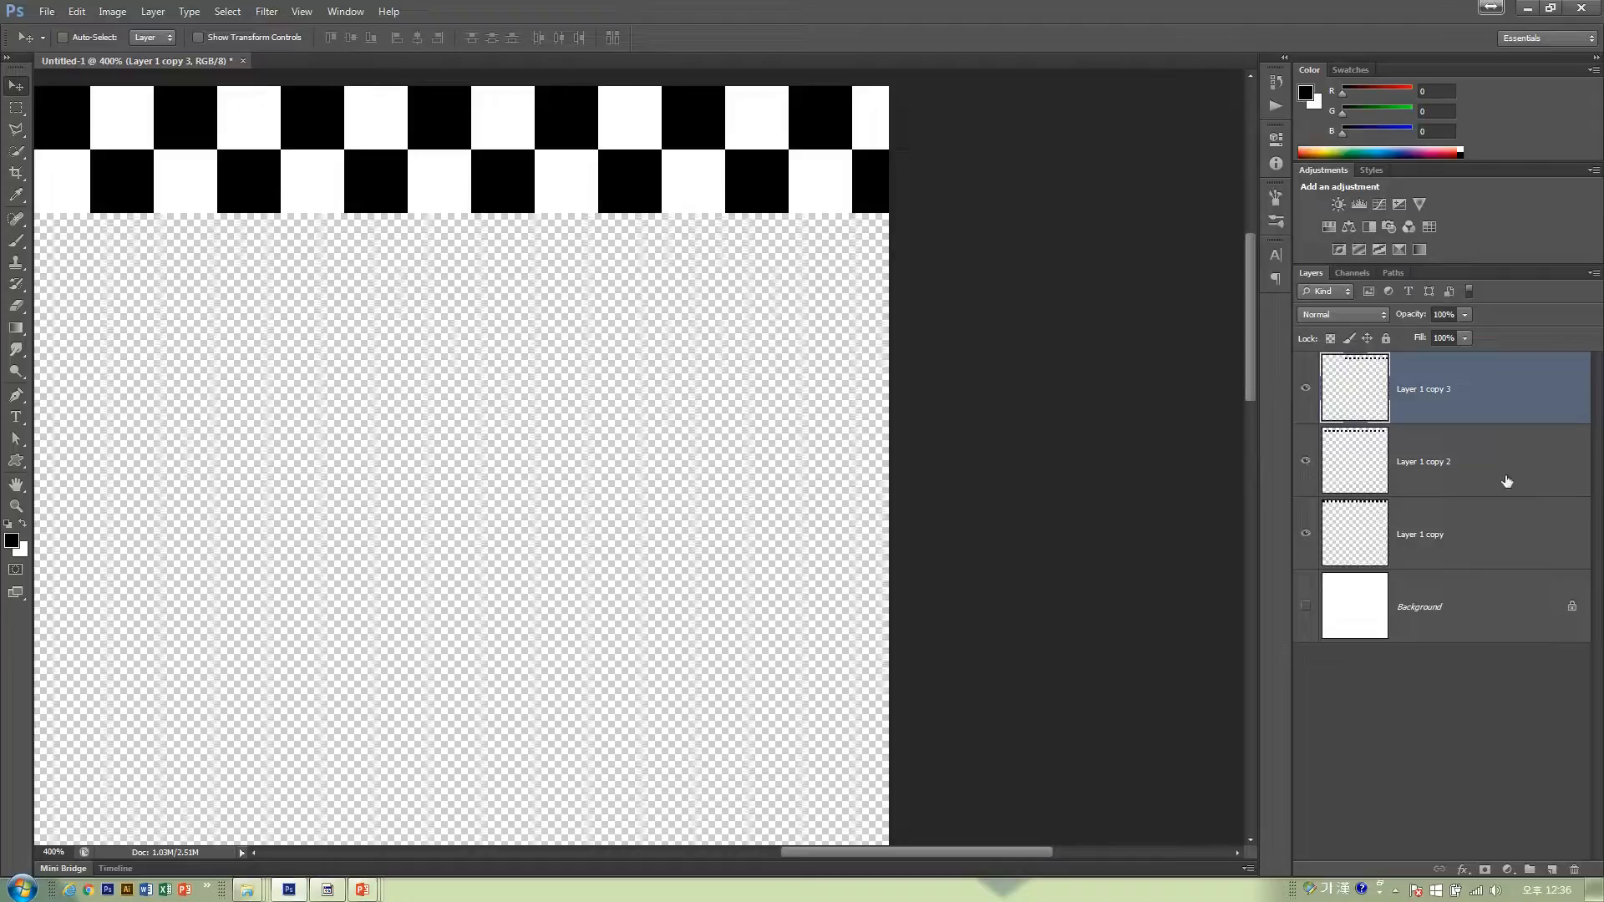
pyautogui.click(1469, 452)
pyautogui.keyDown('shift'); pyautogui.click(1474, 405); pyautogui.keyUp('shift')
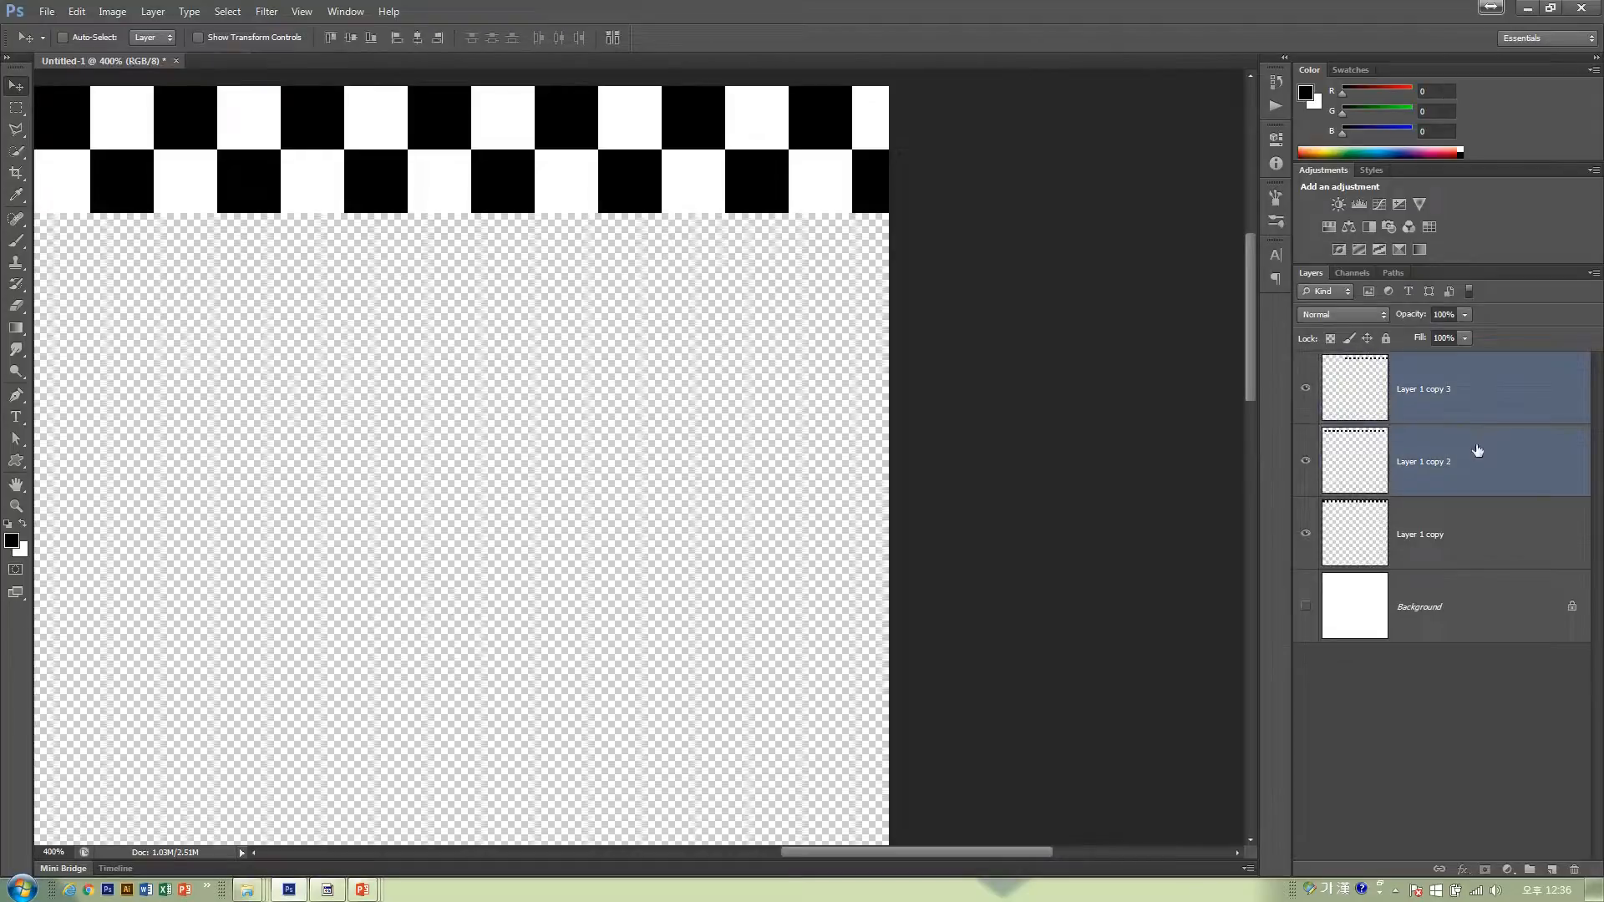
pyautogui.hotkey('ctrl', 'e')
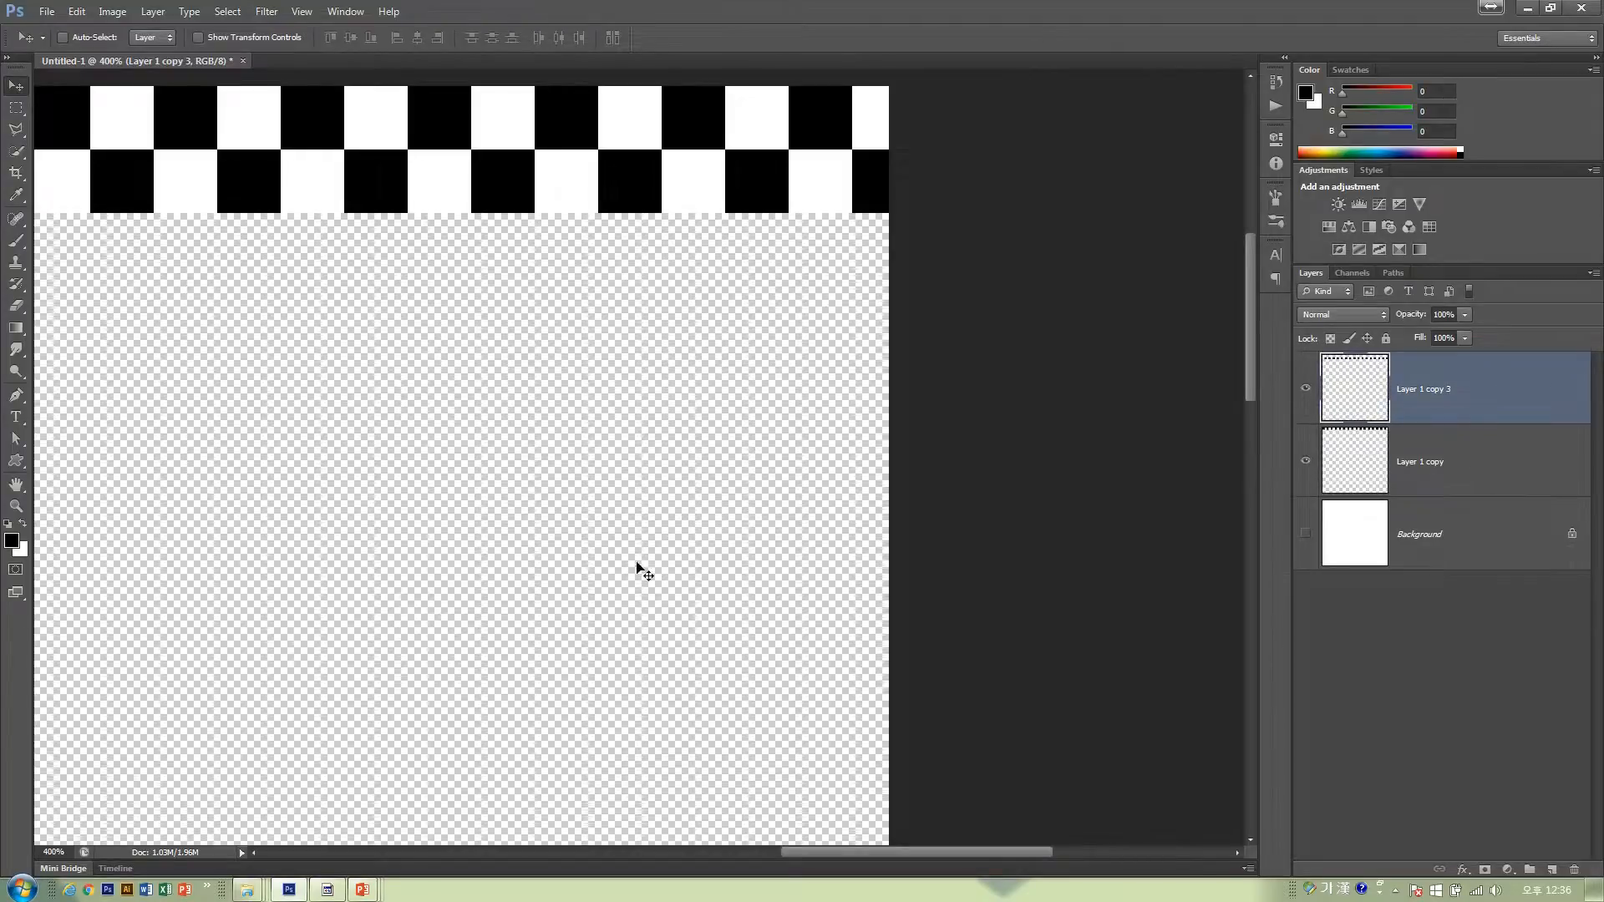
# - Check the two row layers by toggling their visibility, and merge them into one two-row layer
pyautogui.doubleClick(16, 506)
pyautogui.click(1306, 389)
pyautogui.click(1306, 389)
pyautogui.click(1306, 459)
pyautogui.keyDown('shift'); pyautogui.click(1430, 479); pyautogui.keyUp('shift')
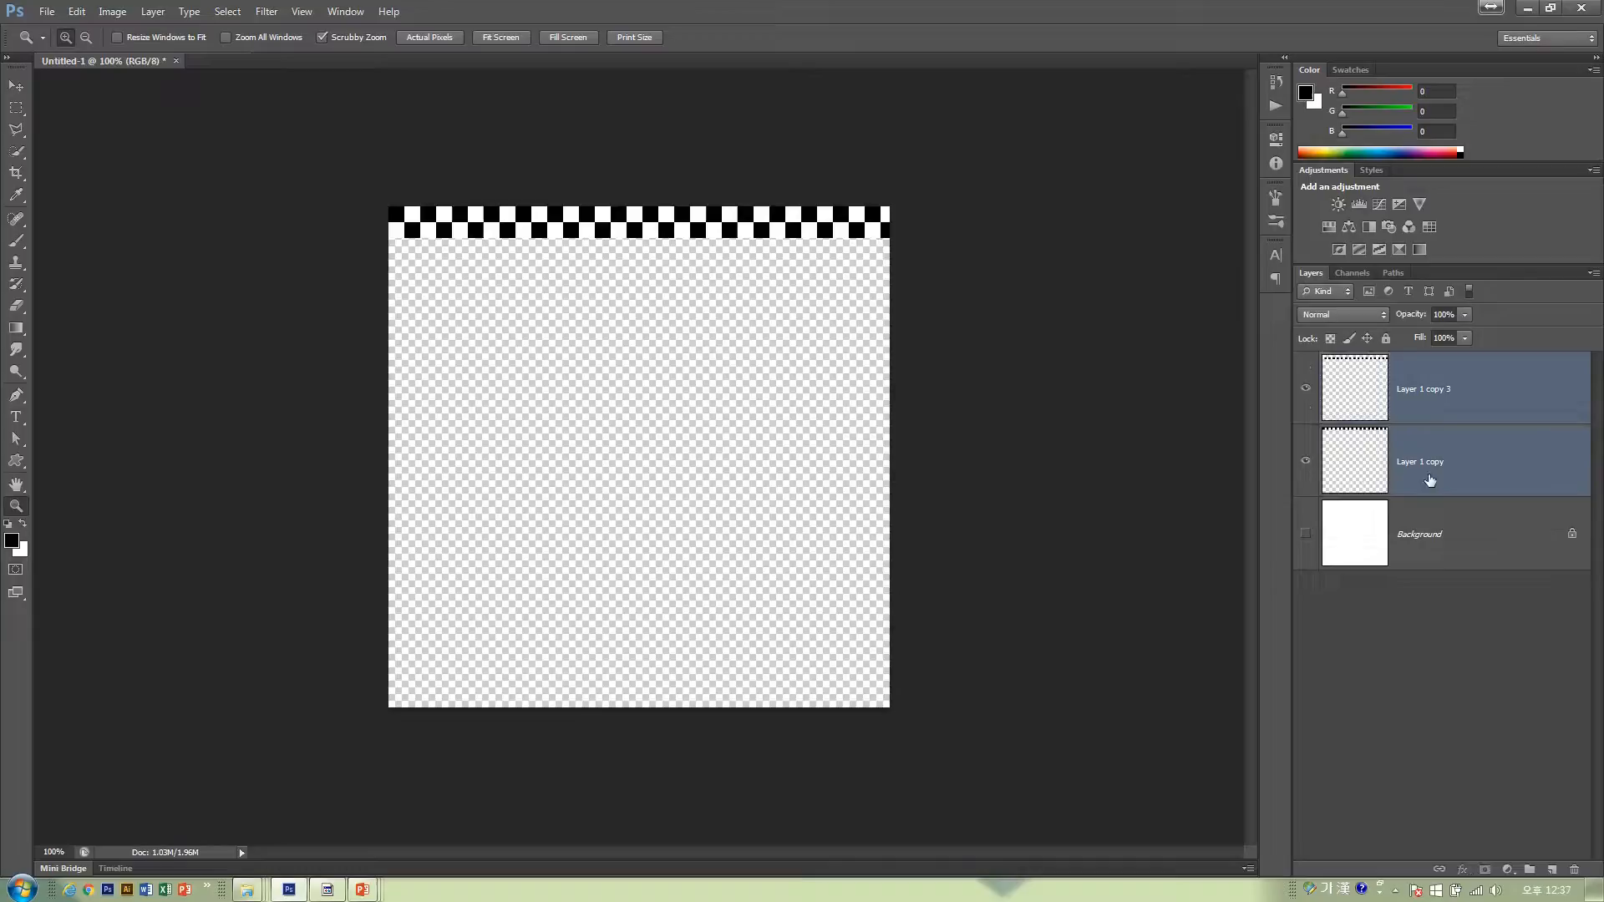
pyautogui.hotkey('ctrl', 'e')
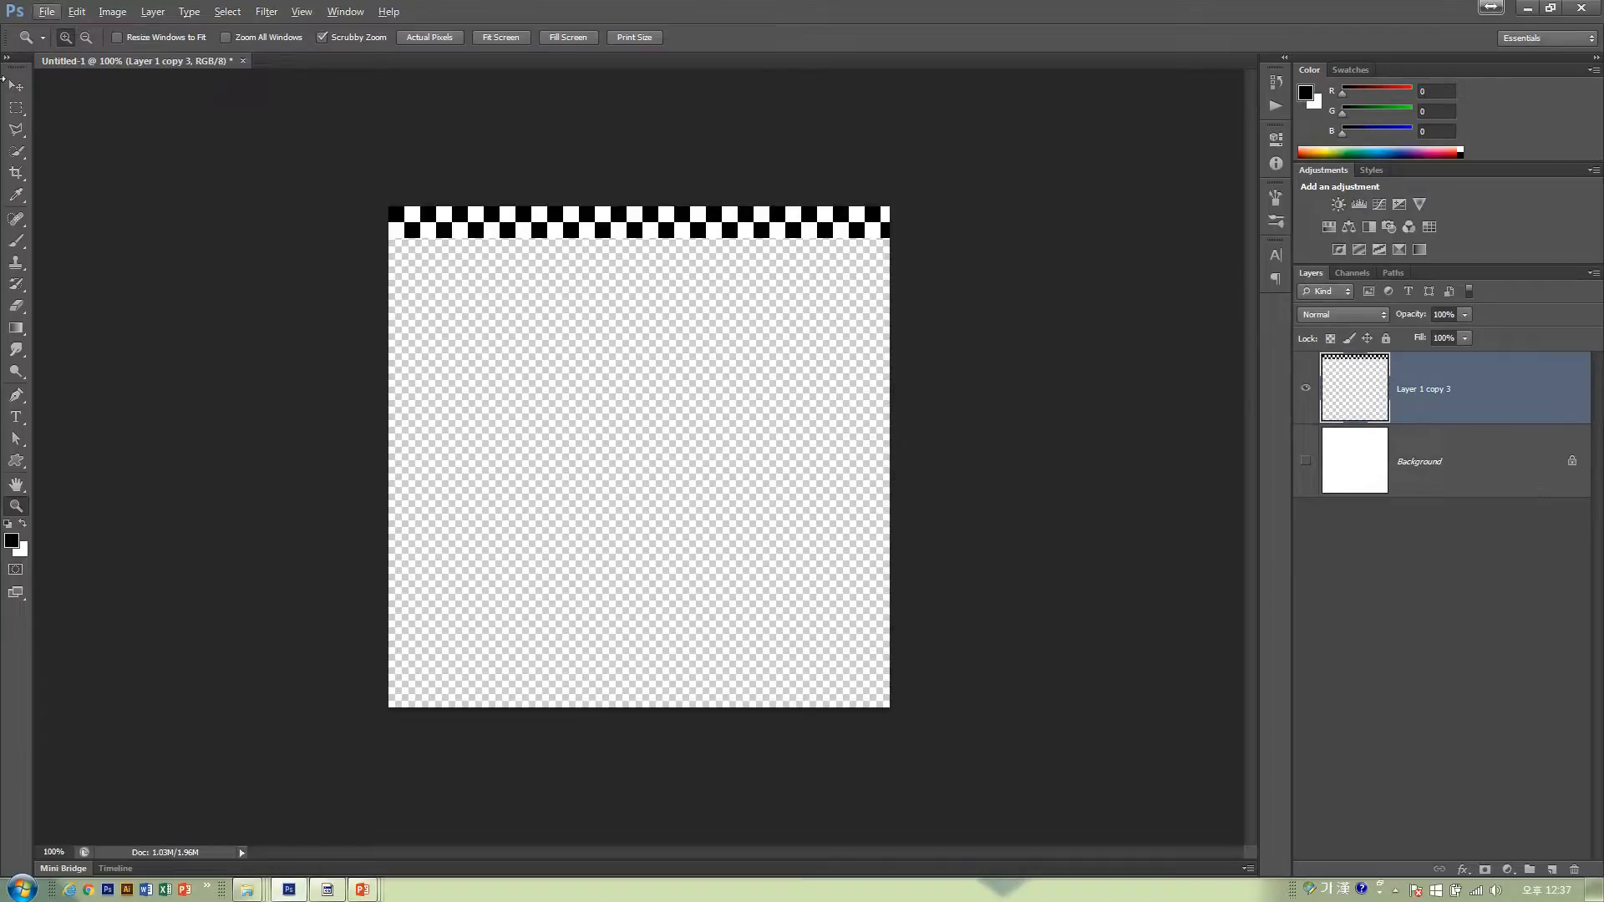
# - Stack four duplicates of the two-row strip below it, and merge all five layers into one ten-row block
pyautogui.click(16, 87)
pyautogui.keyDown('alt'); pyautogui.moveTo(619, 277); pyautogui.dragTo(649, 393); pyautogui.keyUp('alt')
pyautogui.keyDown('shift'); pyautogui.click(1395, 675); pyautogui.keyUp('shift')
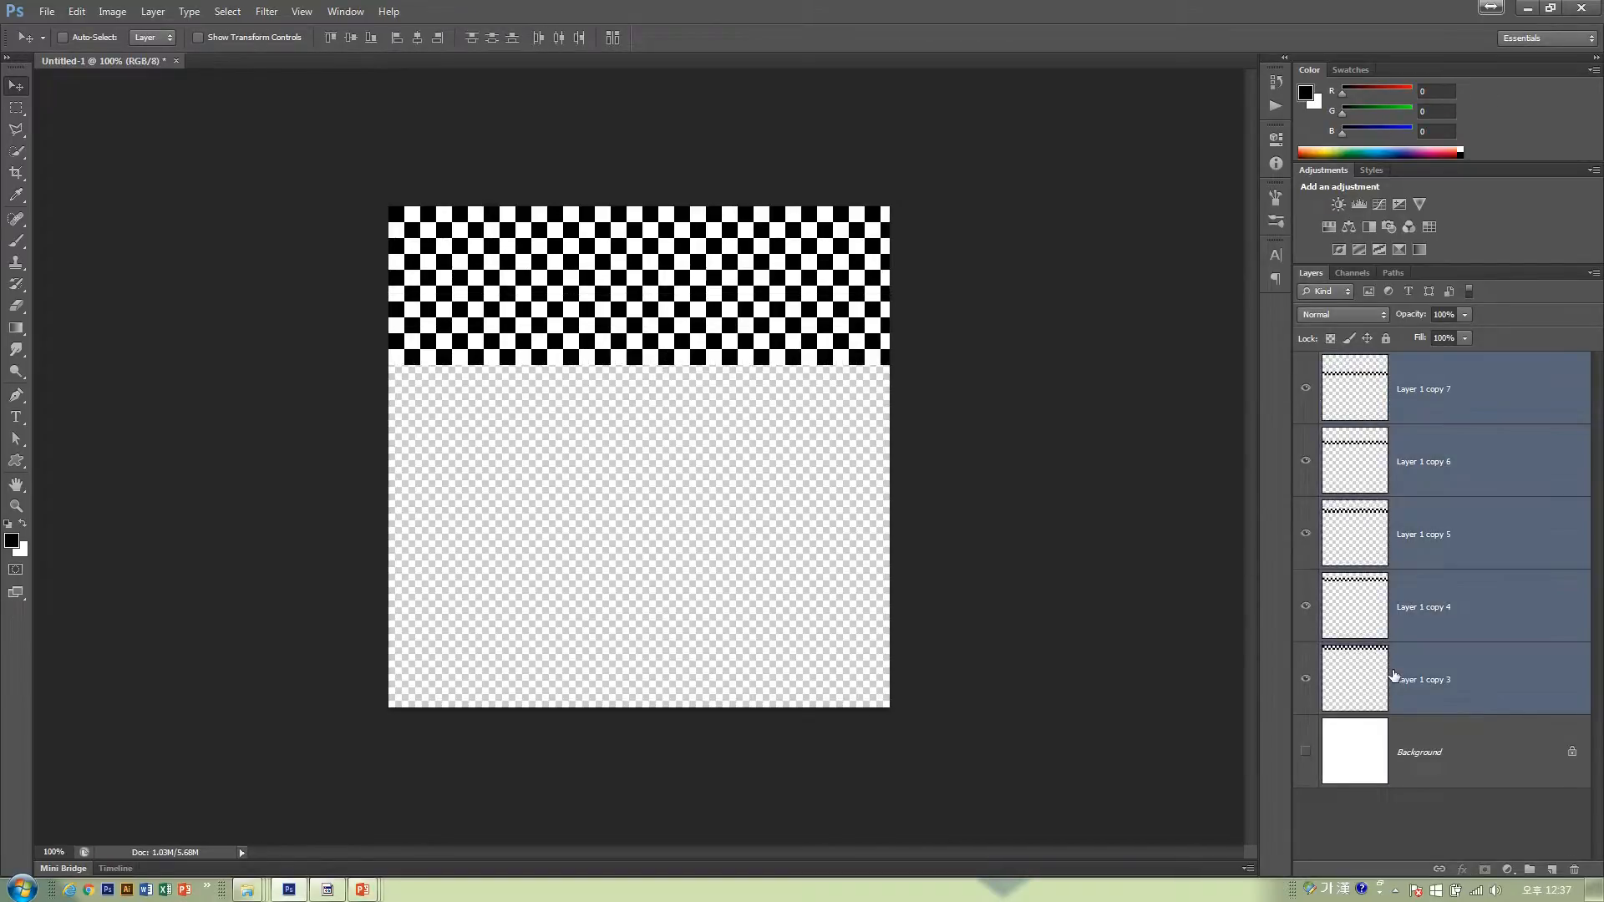
pyautogui.hotkey('ctrl', 'e')
# - Duplicate the ten-row block downward until the checker pattern covers the whole canvas, merging the duplicated blocks
pyautogui.keyDown('alt'); pyautogui.moveTo(786, 278); pyautogui.dragTo(793, 586); pyautogui.keyUp('alt')
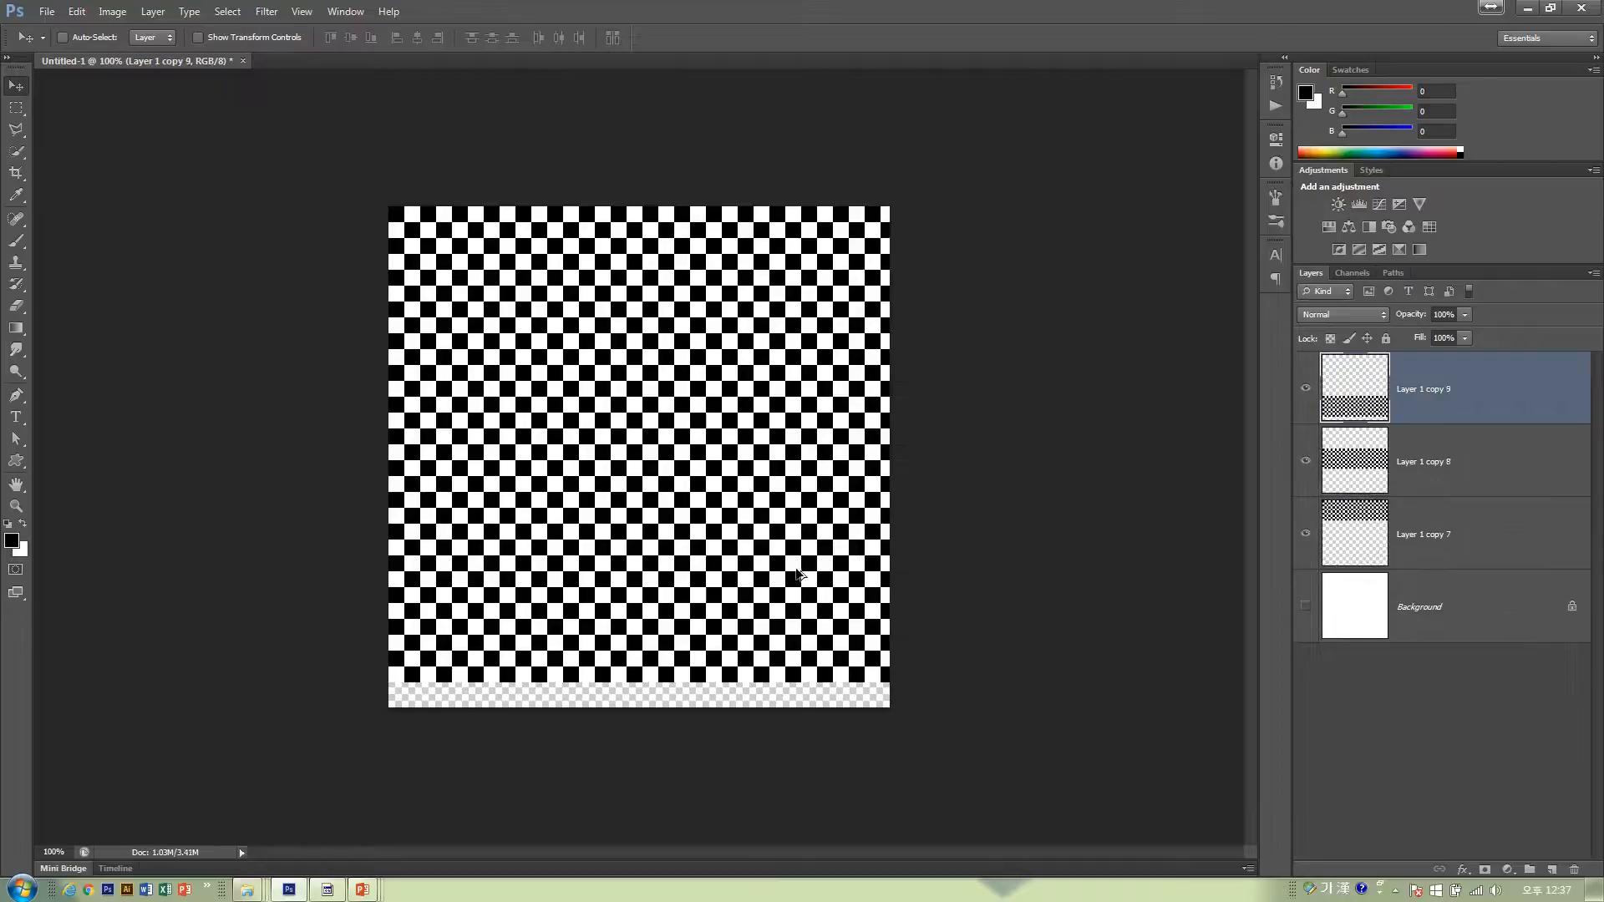
pyautogui.hotkey('ctrl', 'e')
pyautogui.keyDown('alt'); pyautogui.moveTo(767, 259); pyautogui.dragTo(775, 585); pyautogui.keyUp('alt')
pyautogui.hotkey('ctrl', 'e')
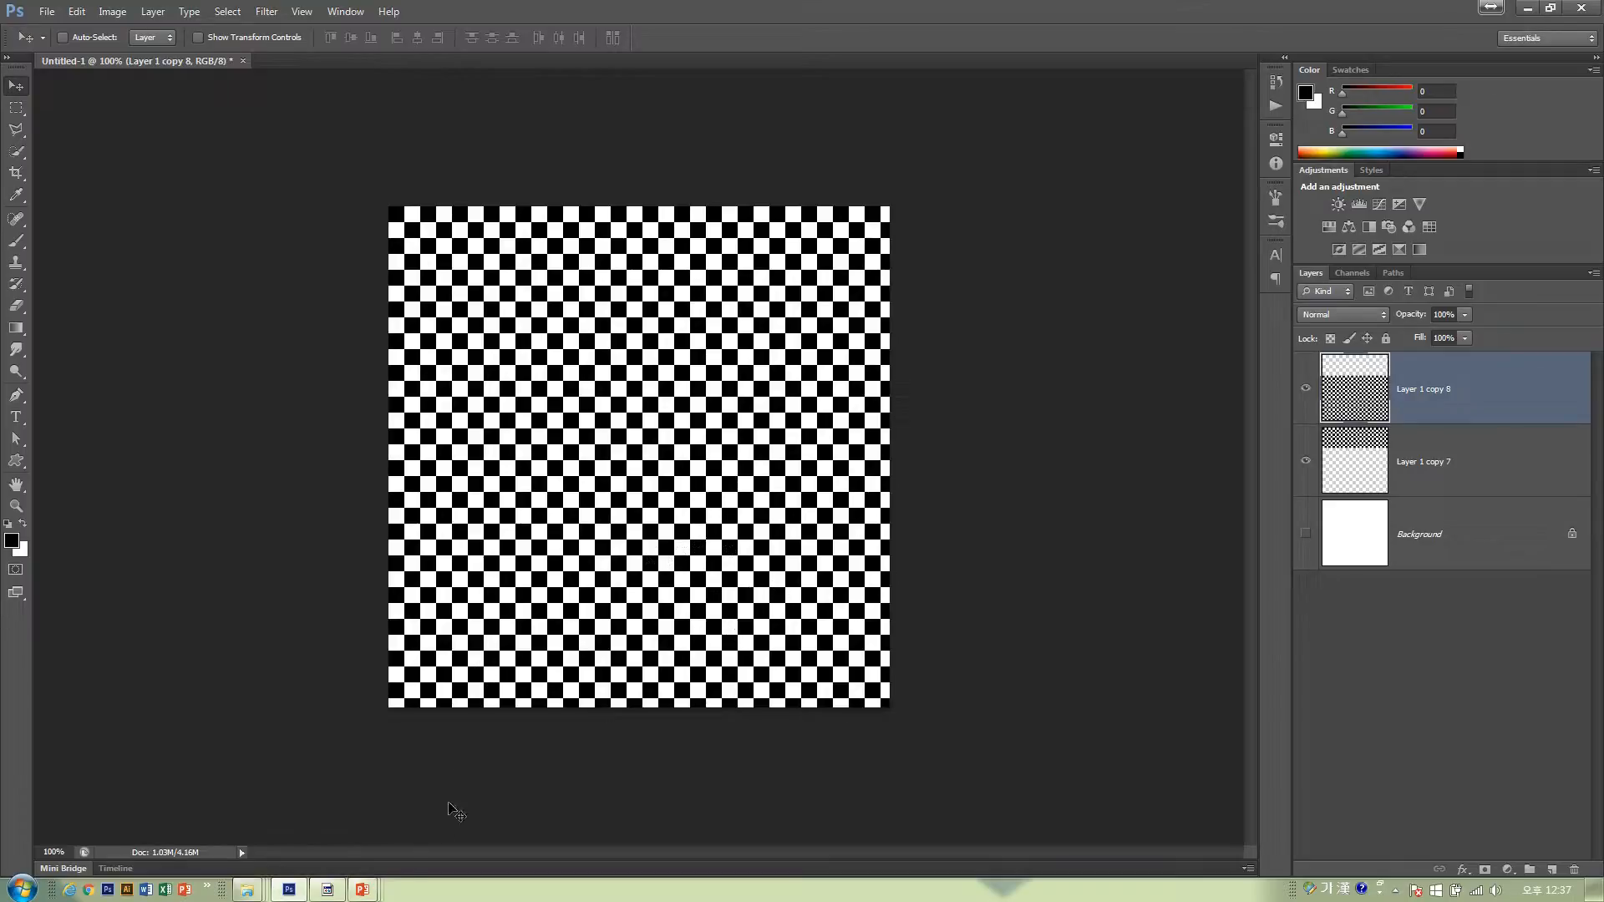
# - Switch to the PowerPoint slide, examine the checker and heart pattern examples, and return to Photoshop
pyautogui.moveTo(362, 889)
pyautogui.click(359, 802)
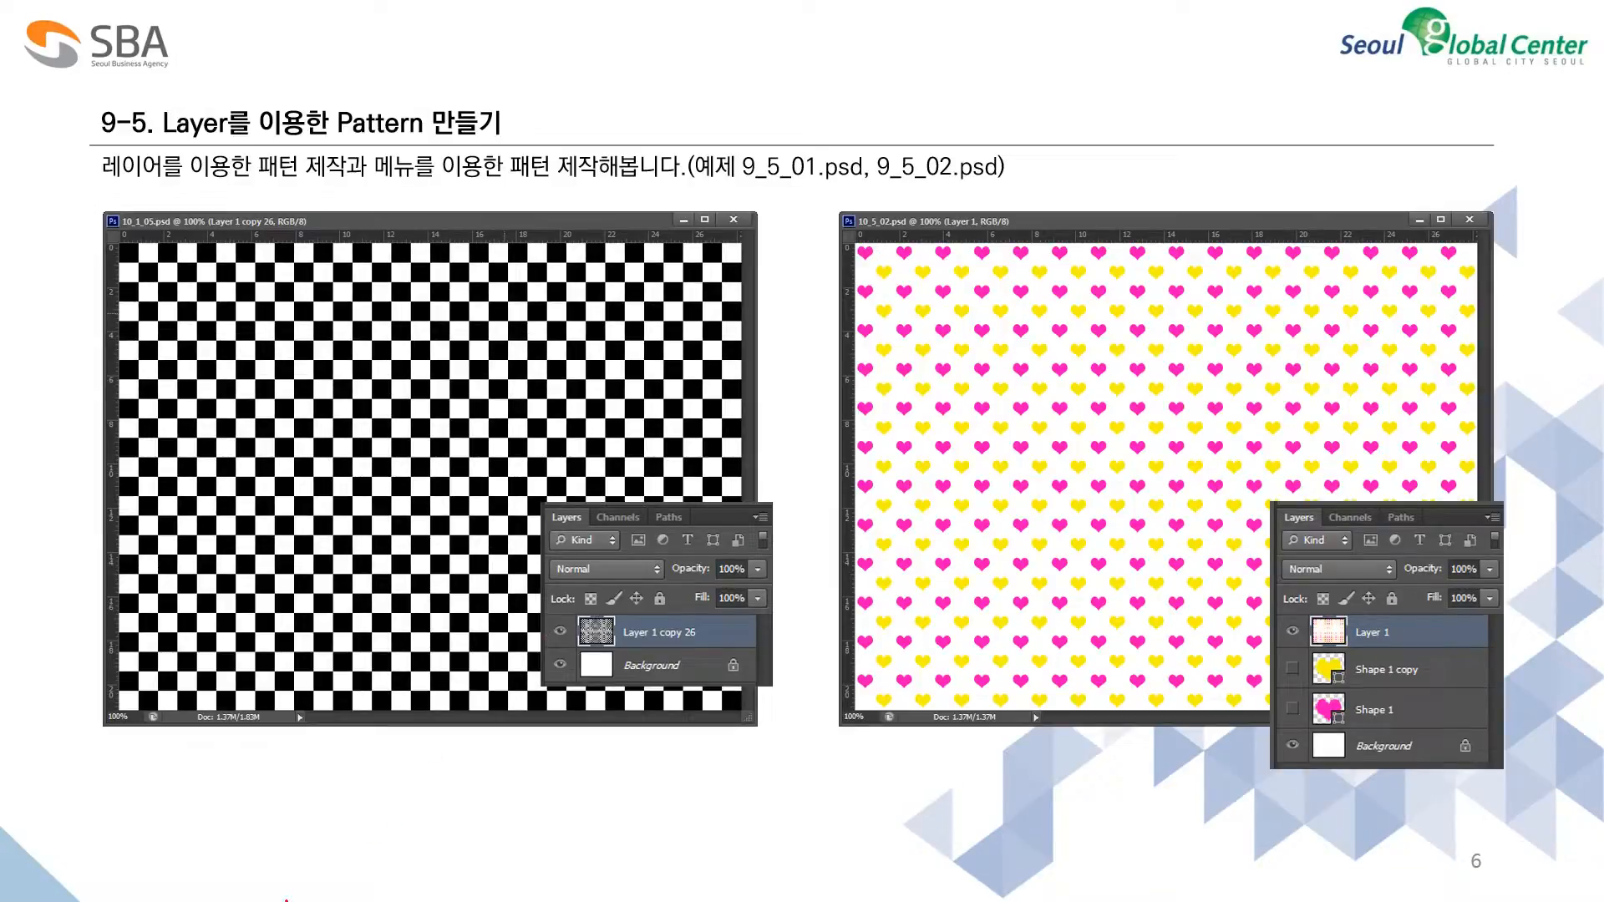
pyautogui.hotkey('alt', 'Tab')
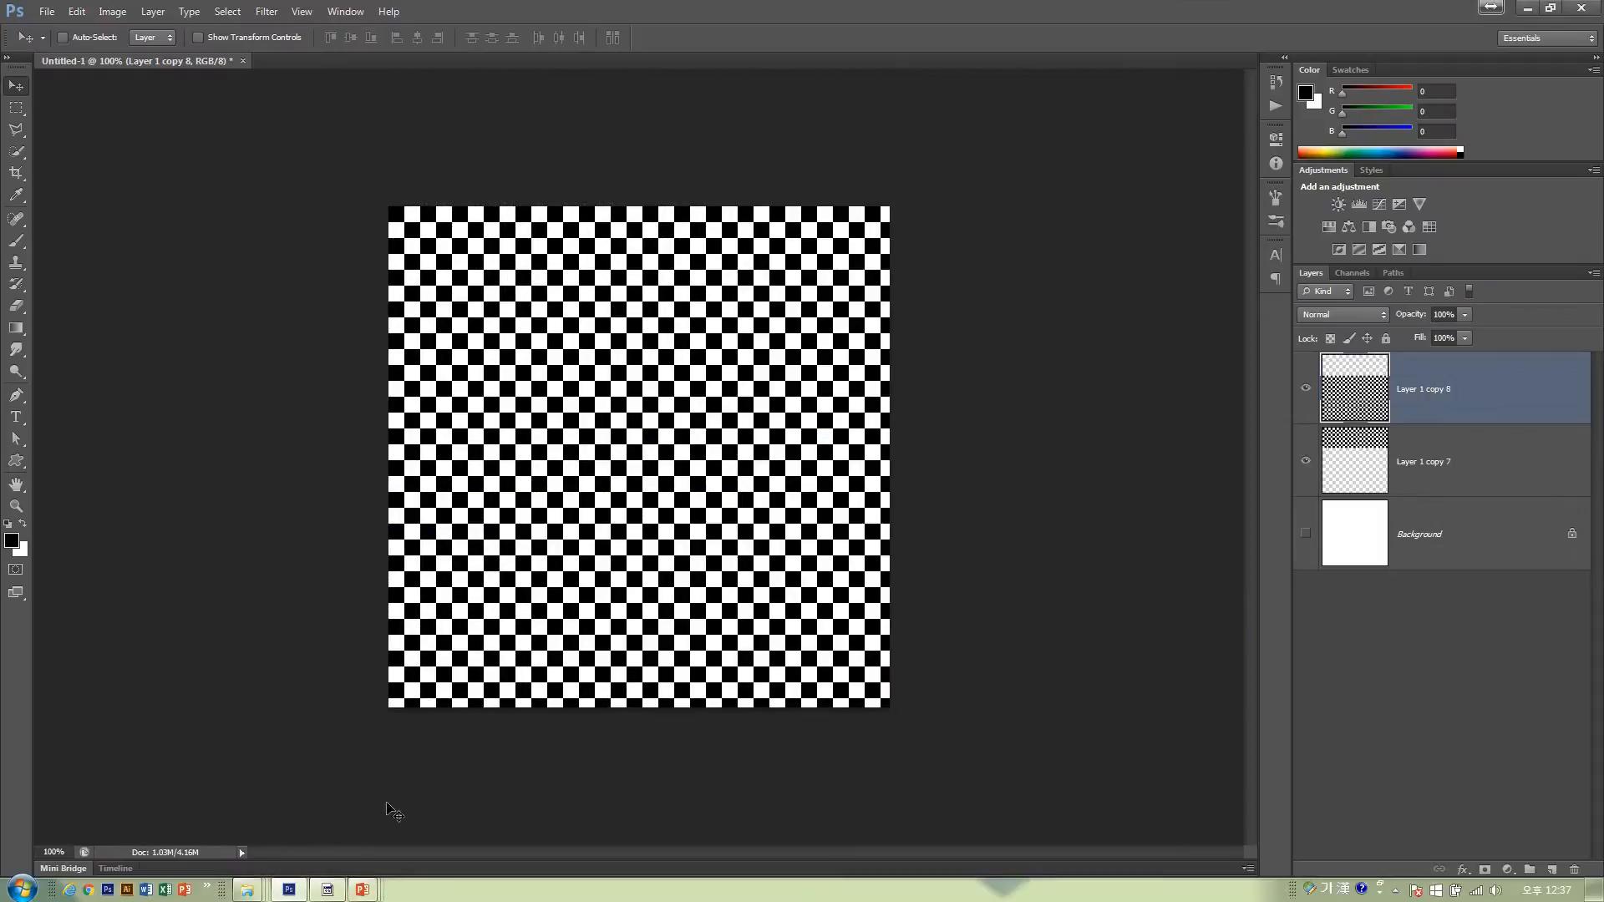
# - Activate the Custom Shape tool and choose the solid heart as its shape
pyautogui.click(17, 463)
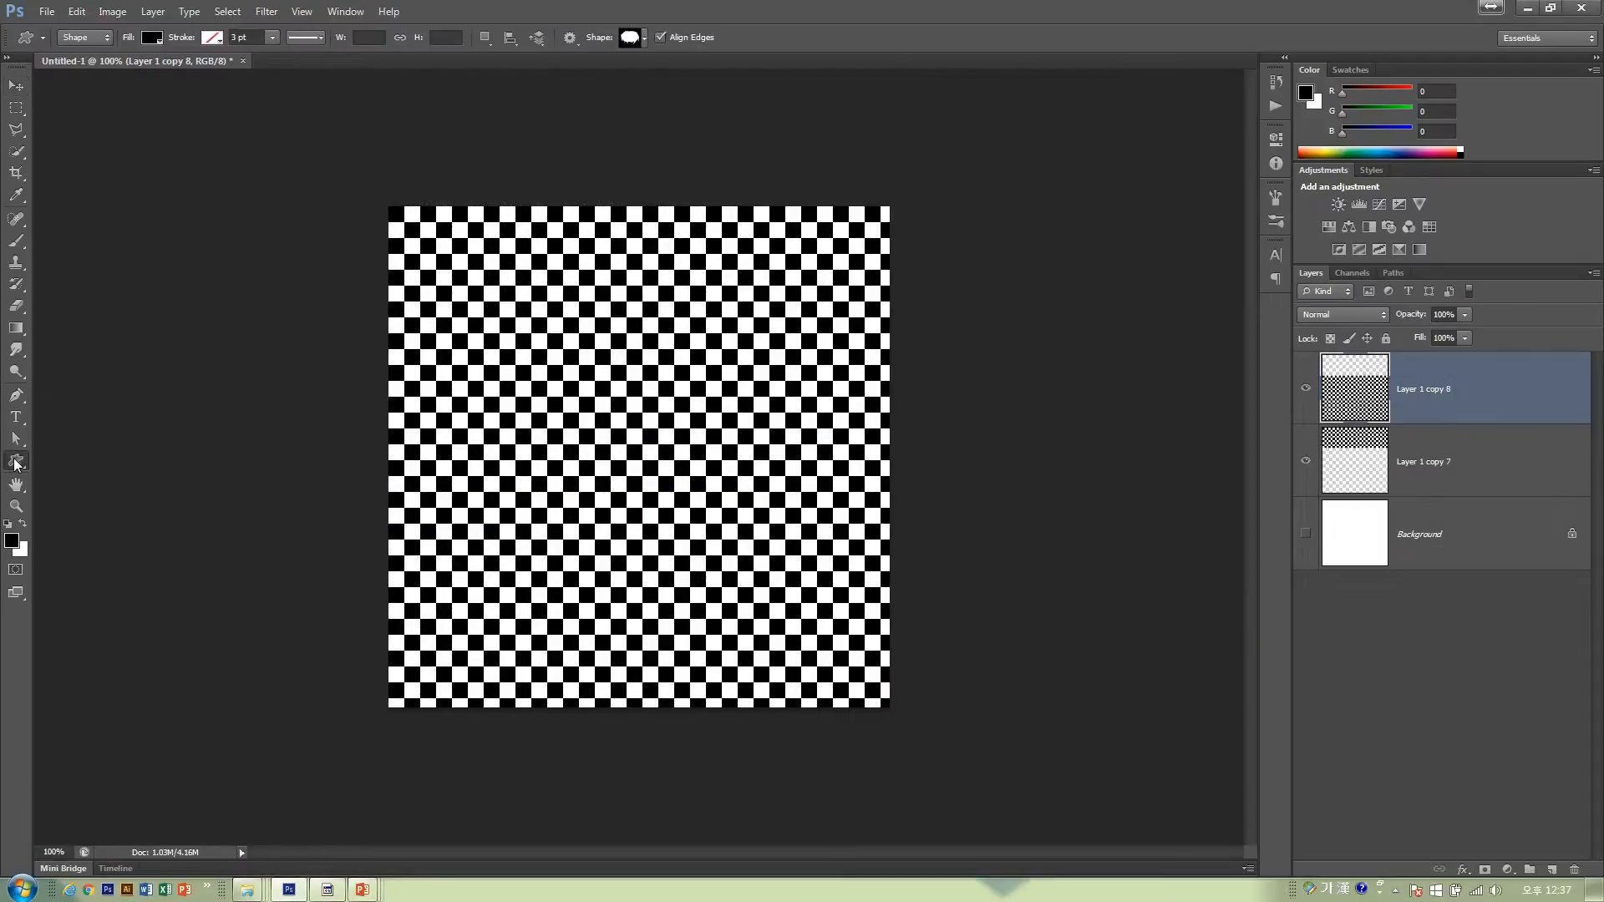
pyautogui.click(645, 37)
pyautogui.click(636, 260)
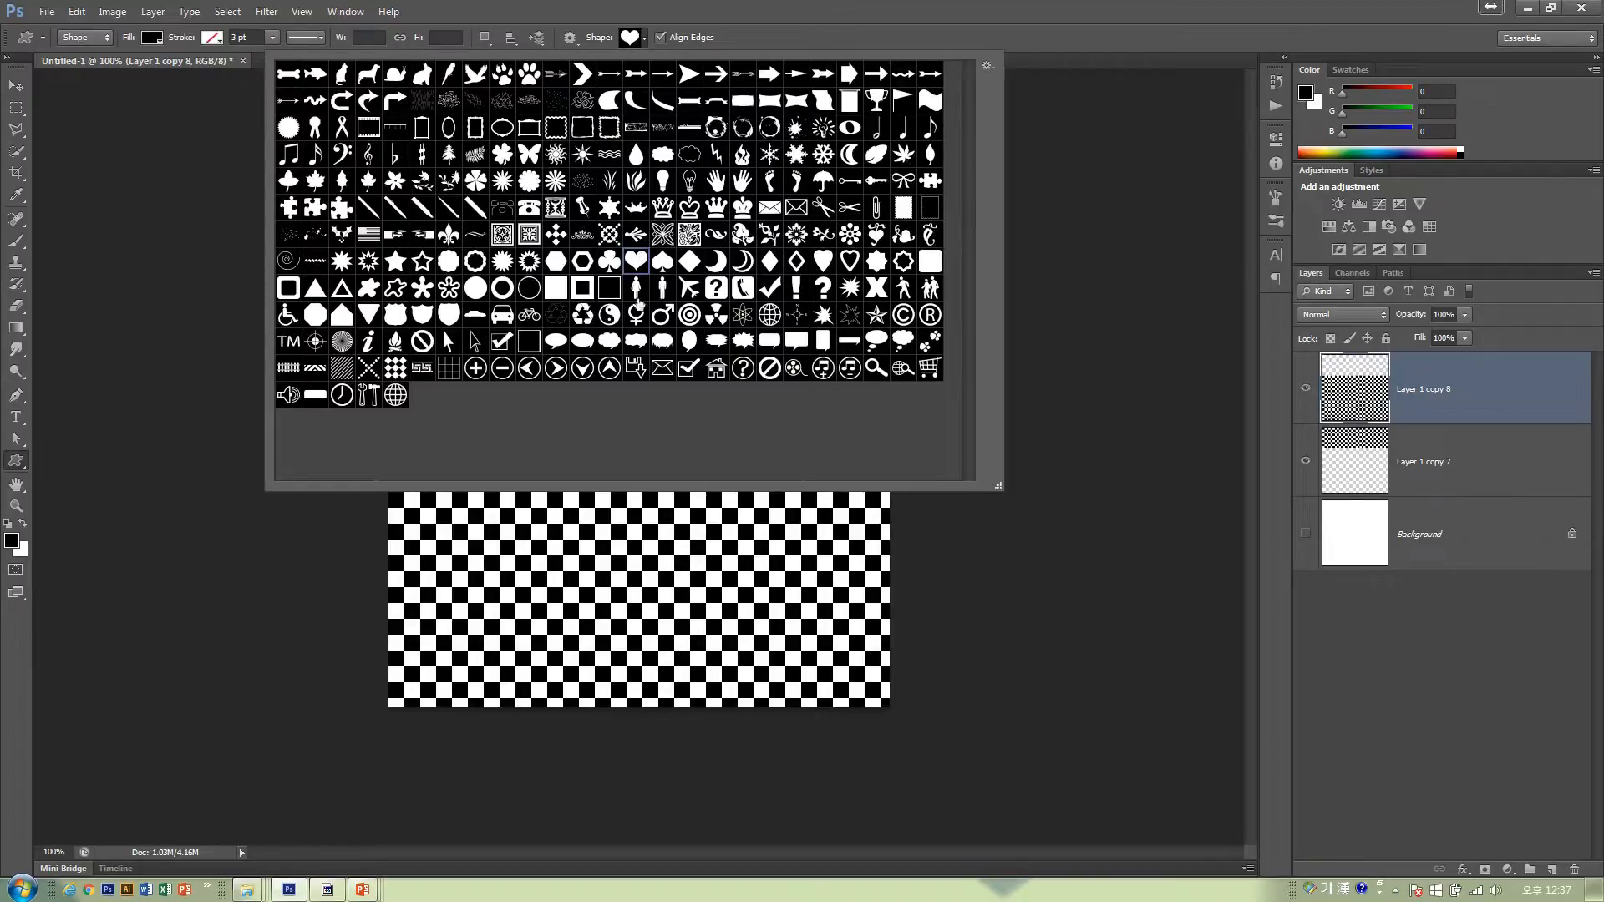
pyautogui.click(702, 57)
# - Set the foreground color to a bright pink with hue 308
pyautogui.click(12, 541)
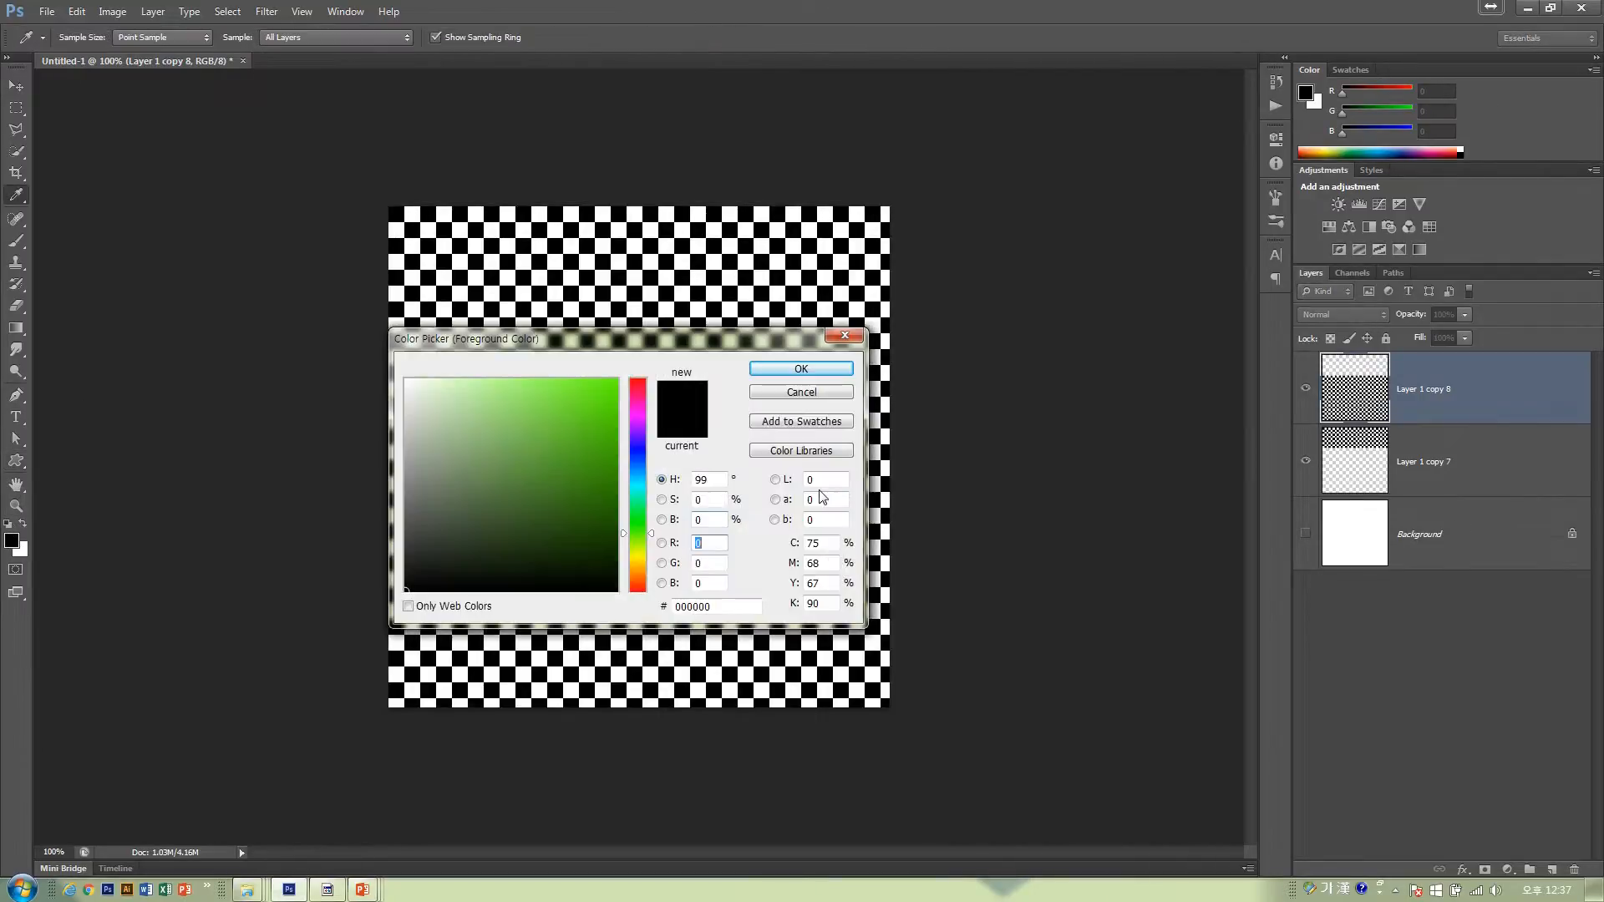
pyautogui.click(638, 410)
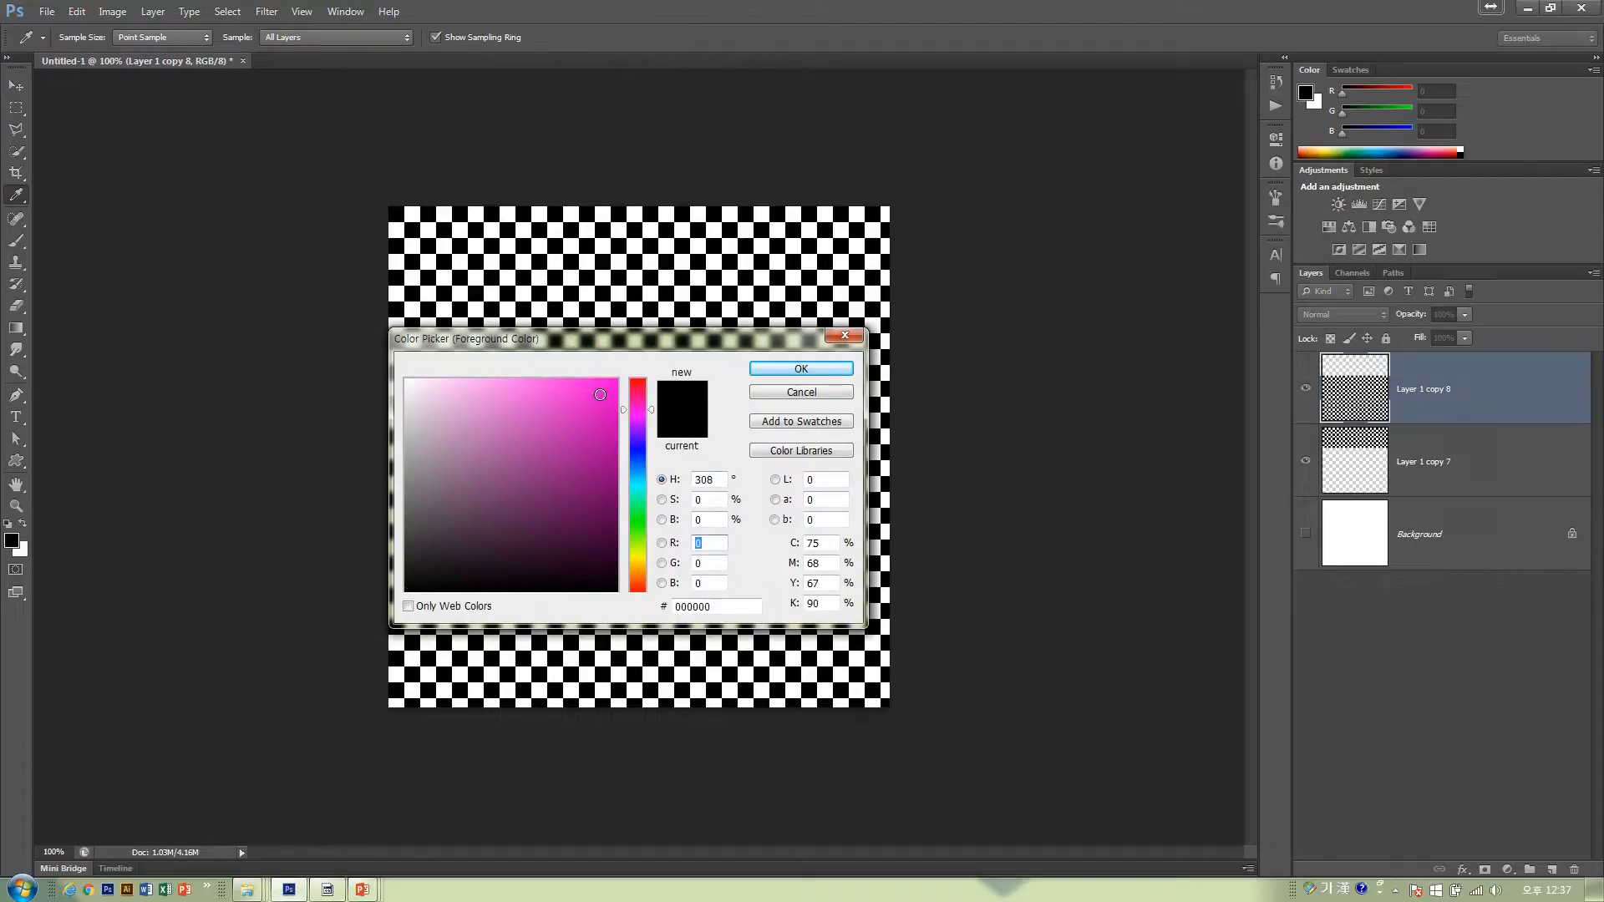
pyautogui.click(600, 395)
pyautogui.click(801, 368)
# - Try drawing a pink heart shape about 90 × 78 px over the checker pattern, and undo it
pyautogui.moveTo(518, 334); pyautogui.dragTo(593, 400)
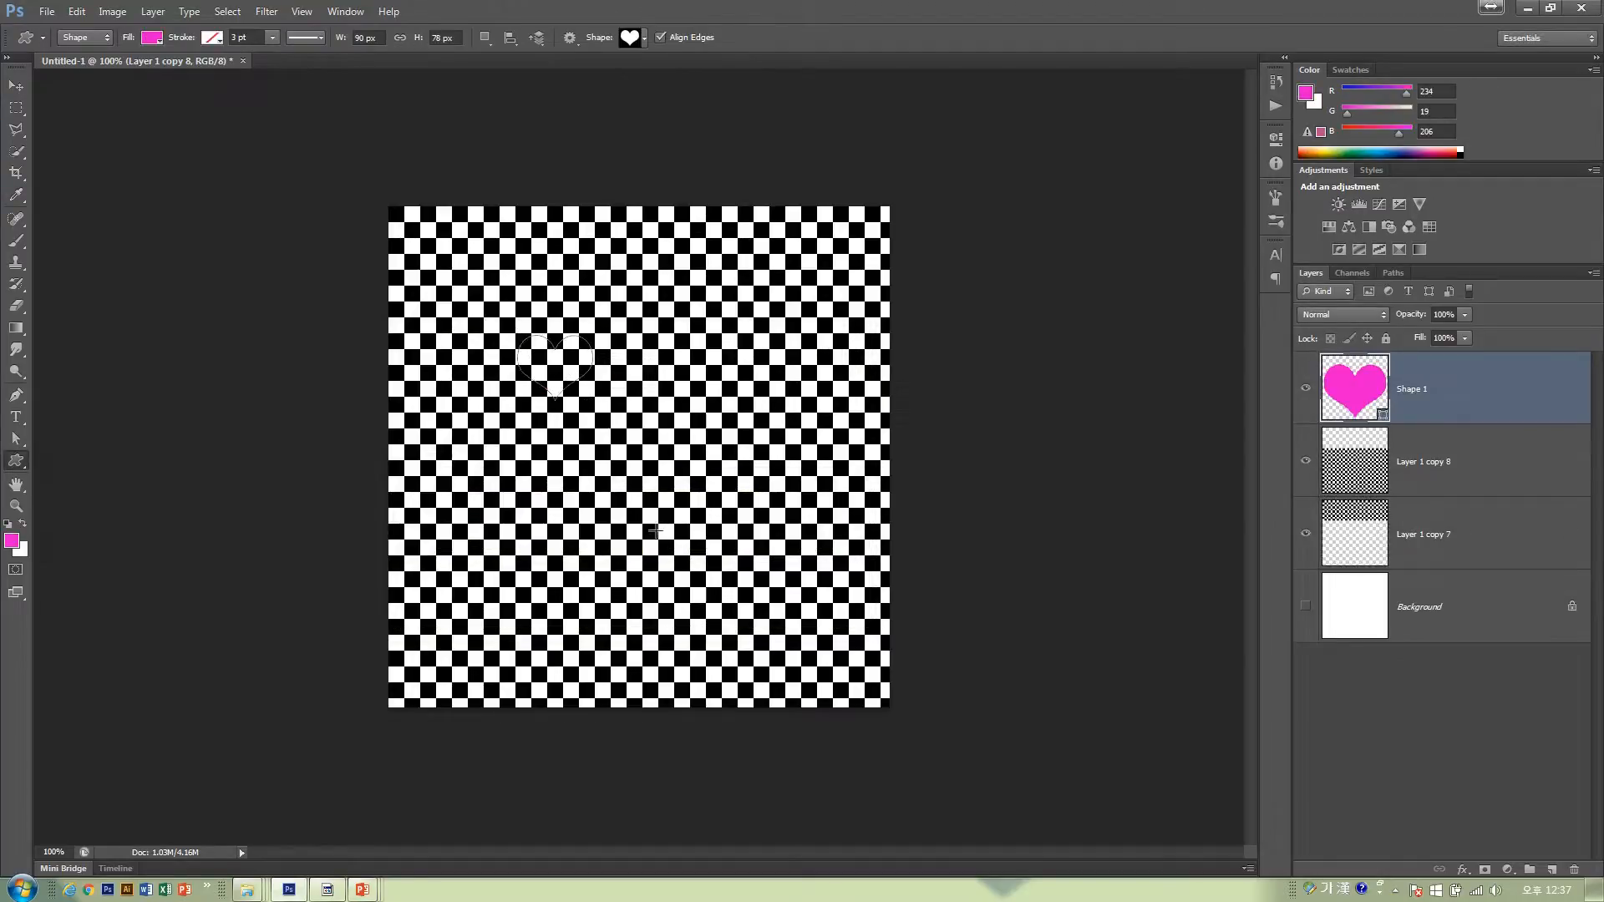
pyautogui.hotkey('ctrl', 'alt', 'z')
pyautogui.hotkey('ctrl', 'alt', 'z')
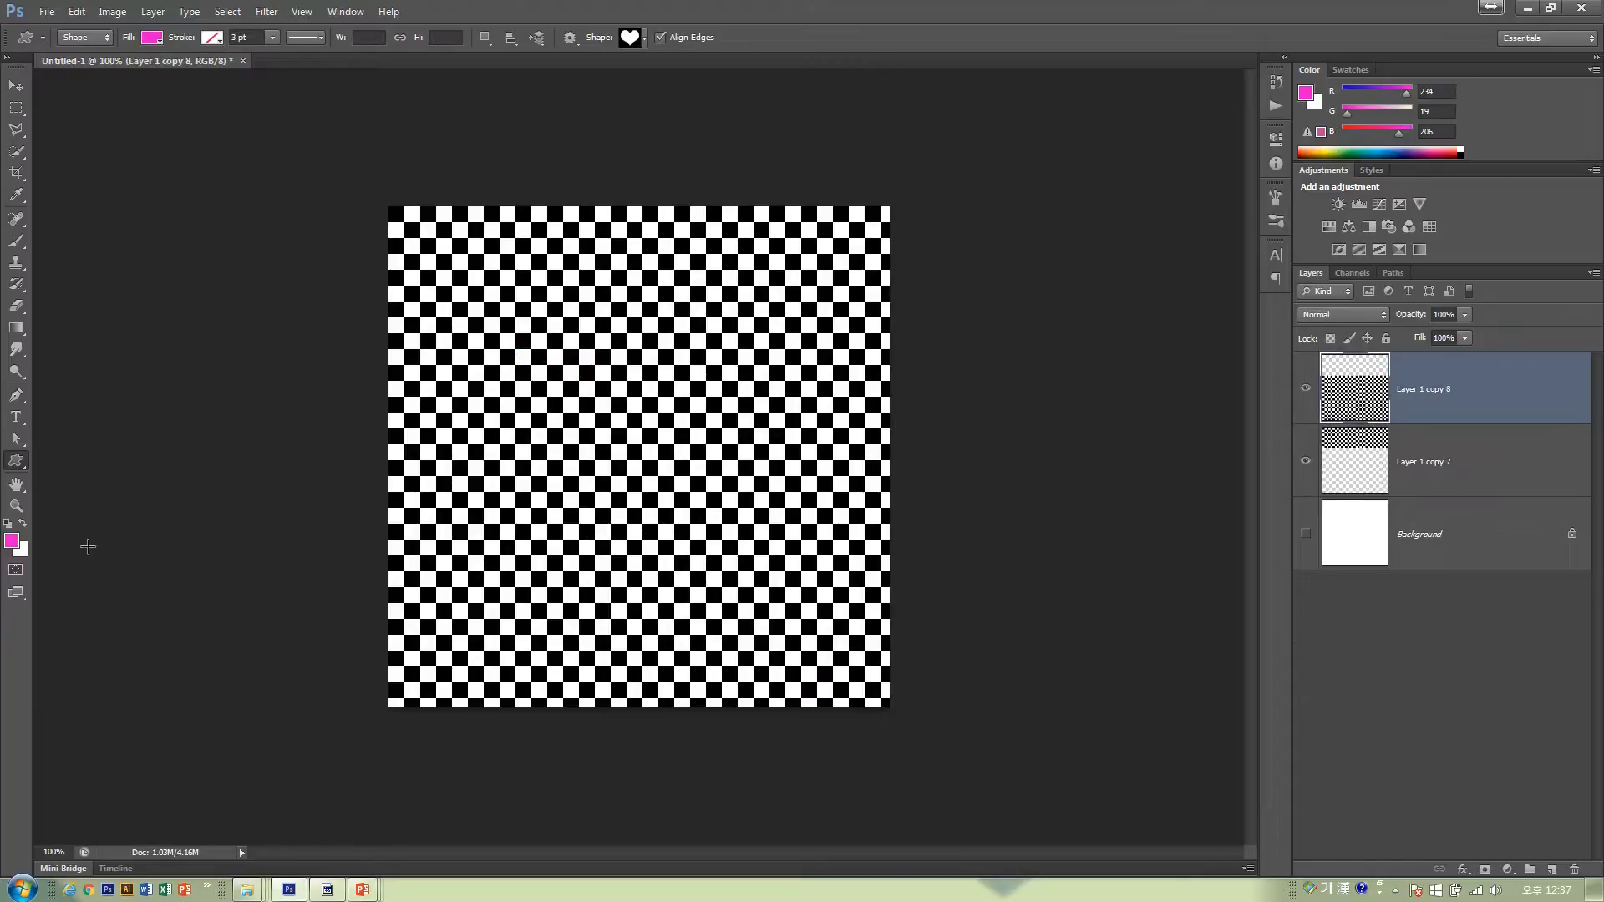
# - Set the foreground color to bright green with a hue of 124
pyautogui.click(12, 540)
pyautogui.click(639, 497)
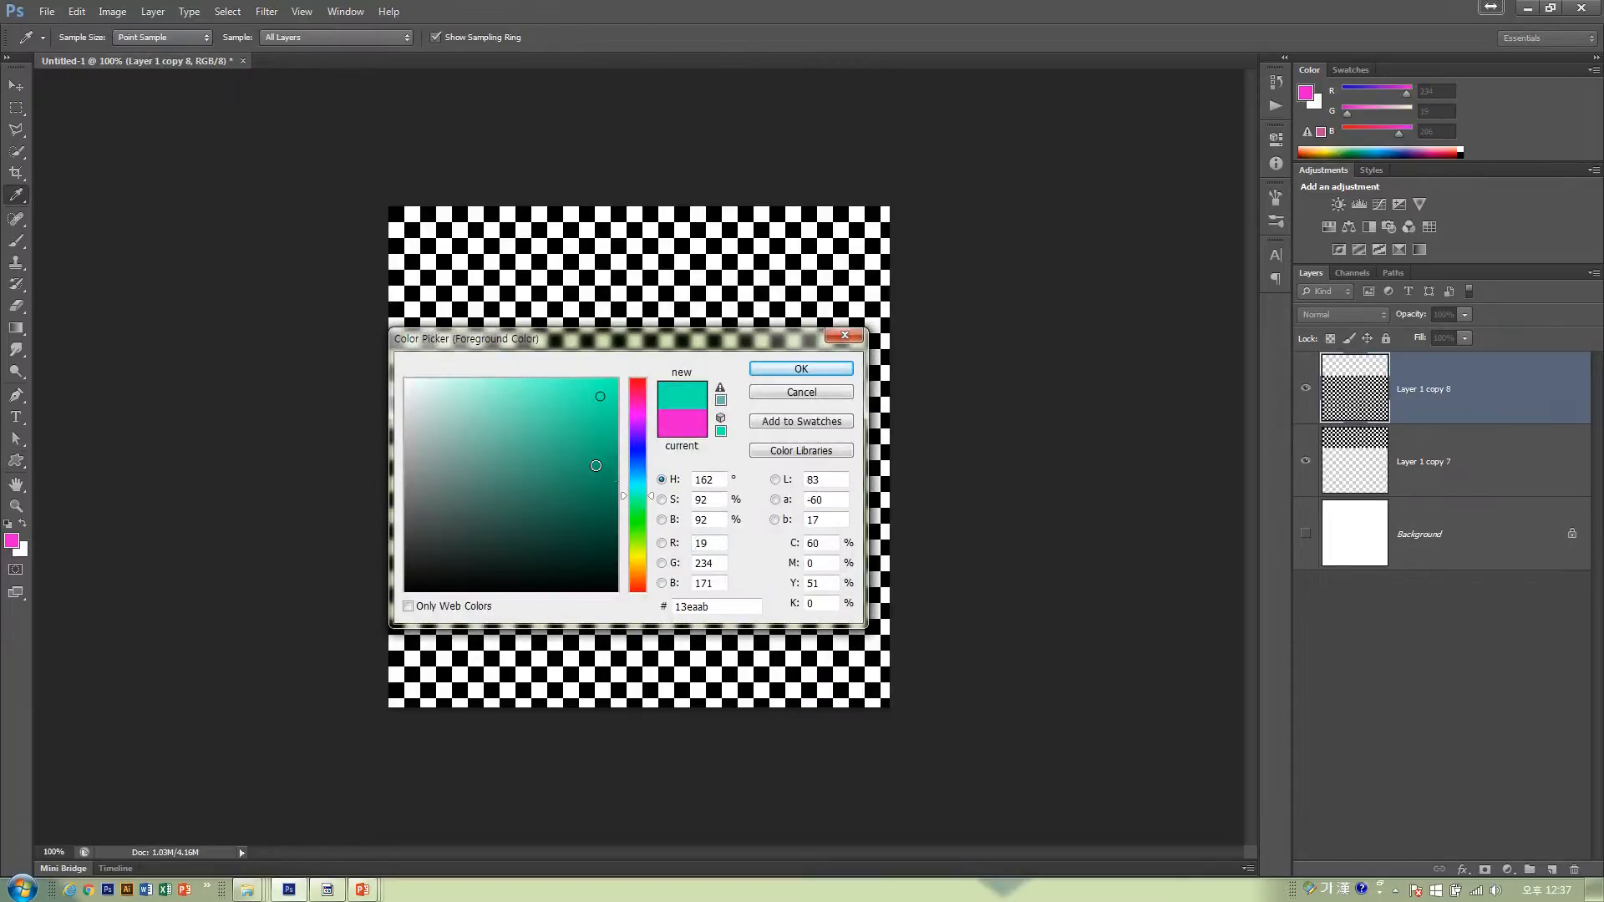
pyautogui.click(639, 519)
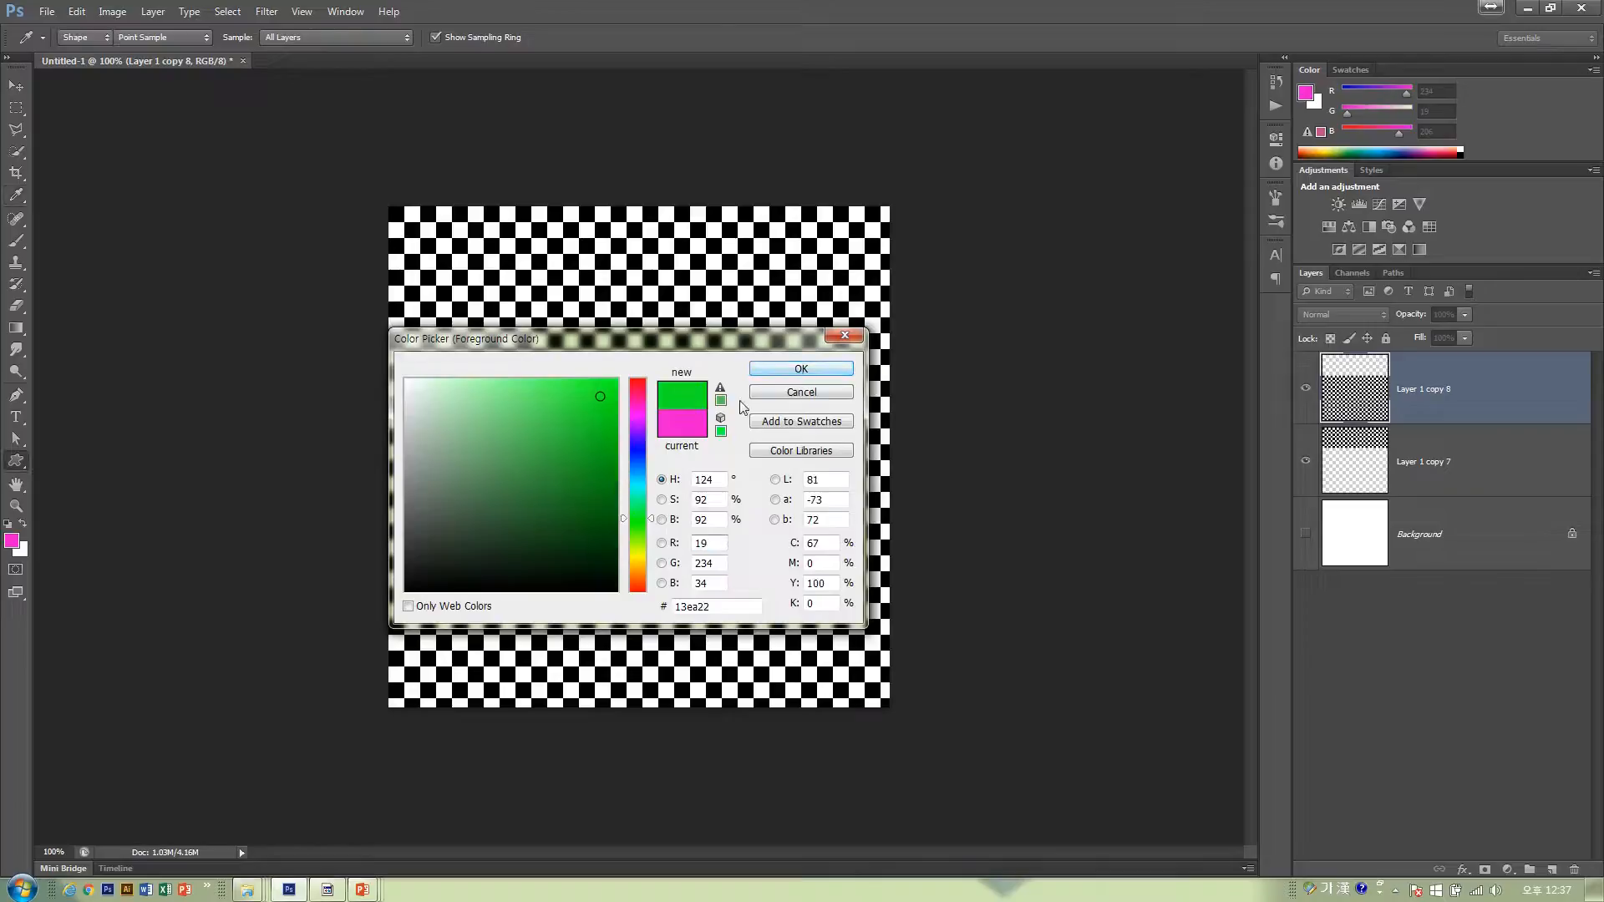
pyautogui.click(800, 374)
# - Try drawing a green heart about 51 × 44 px over the checker pattern, undo it, and activate the Move tool
pyautogui.press('u')
pyautogui.moveTo(615, 430); pyautogui.dragTo(659, 466)
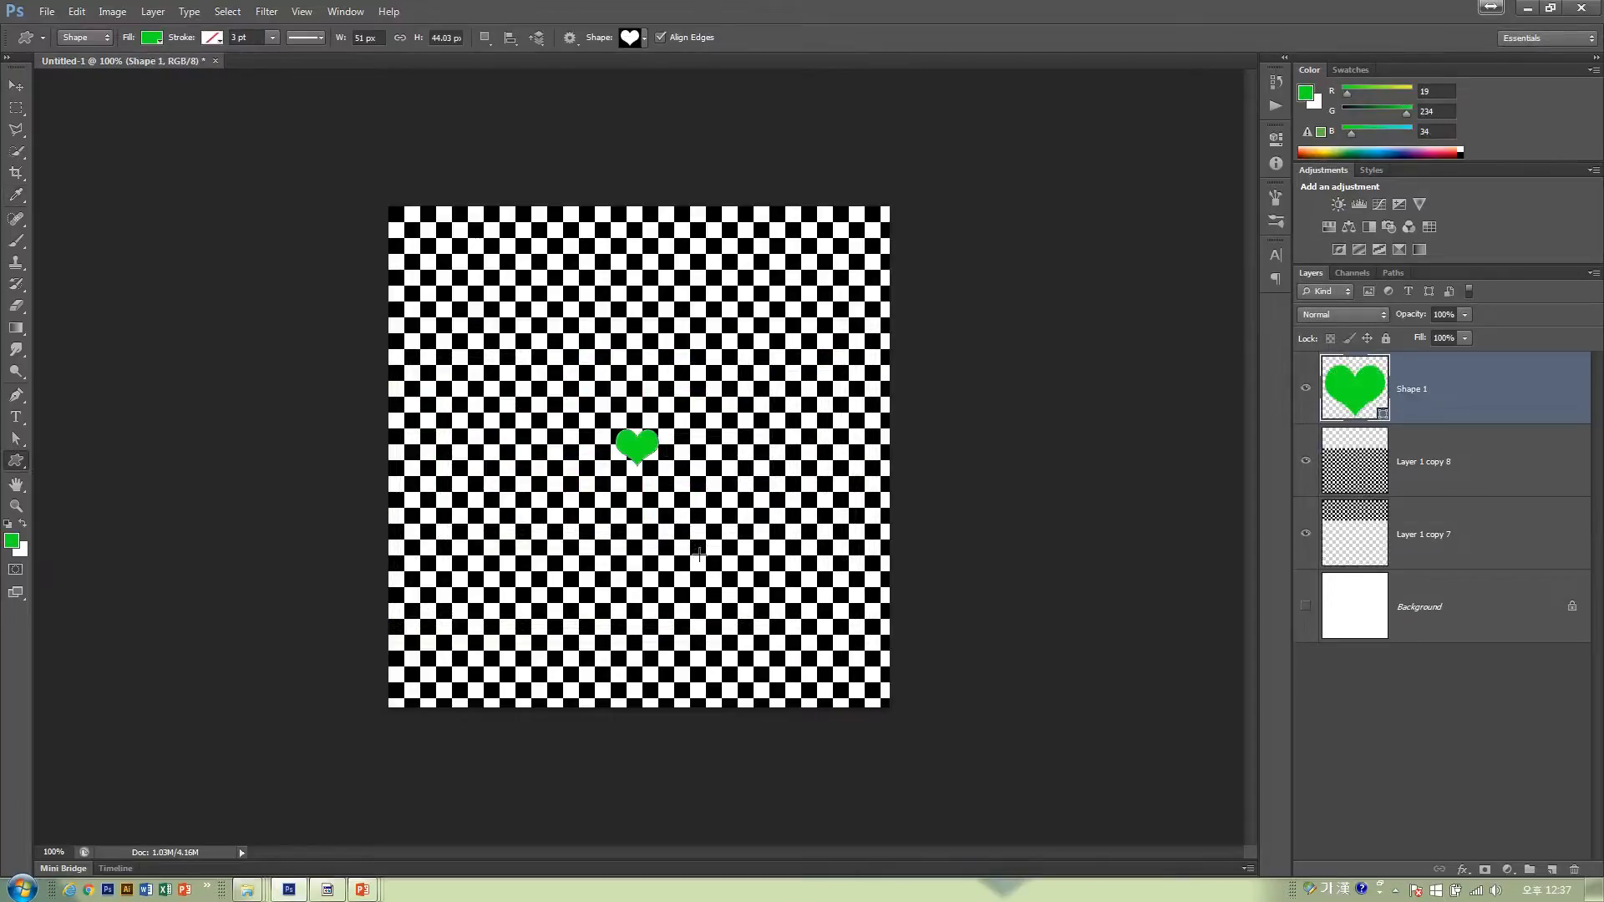
pyautogui.hotkey('ctrl', 'z')
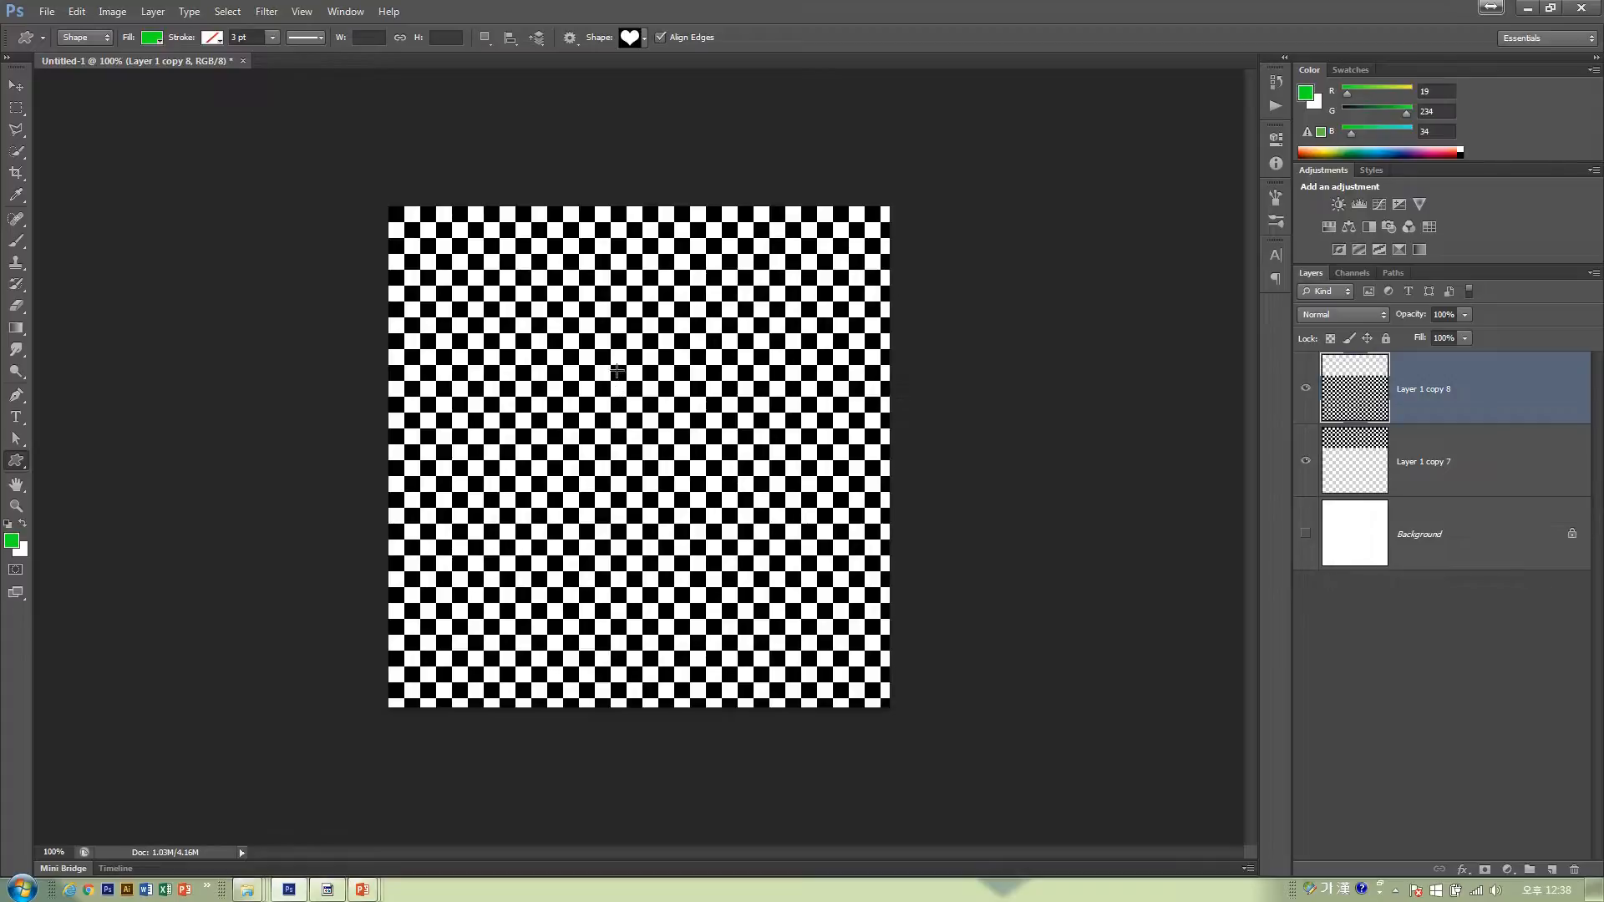
pyautogui.click(15, 85)
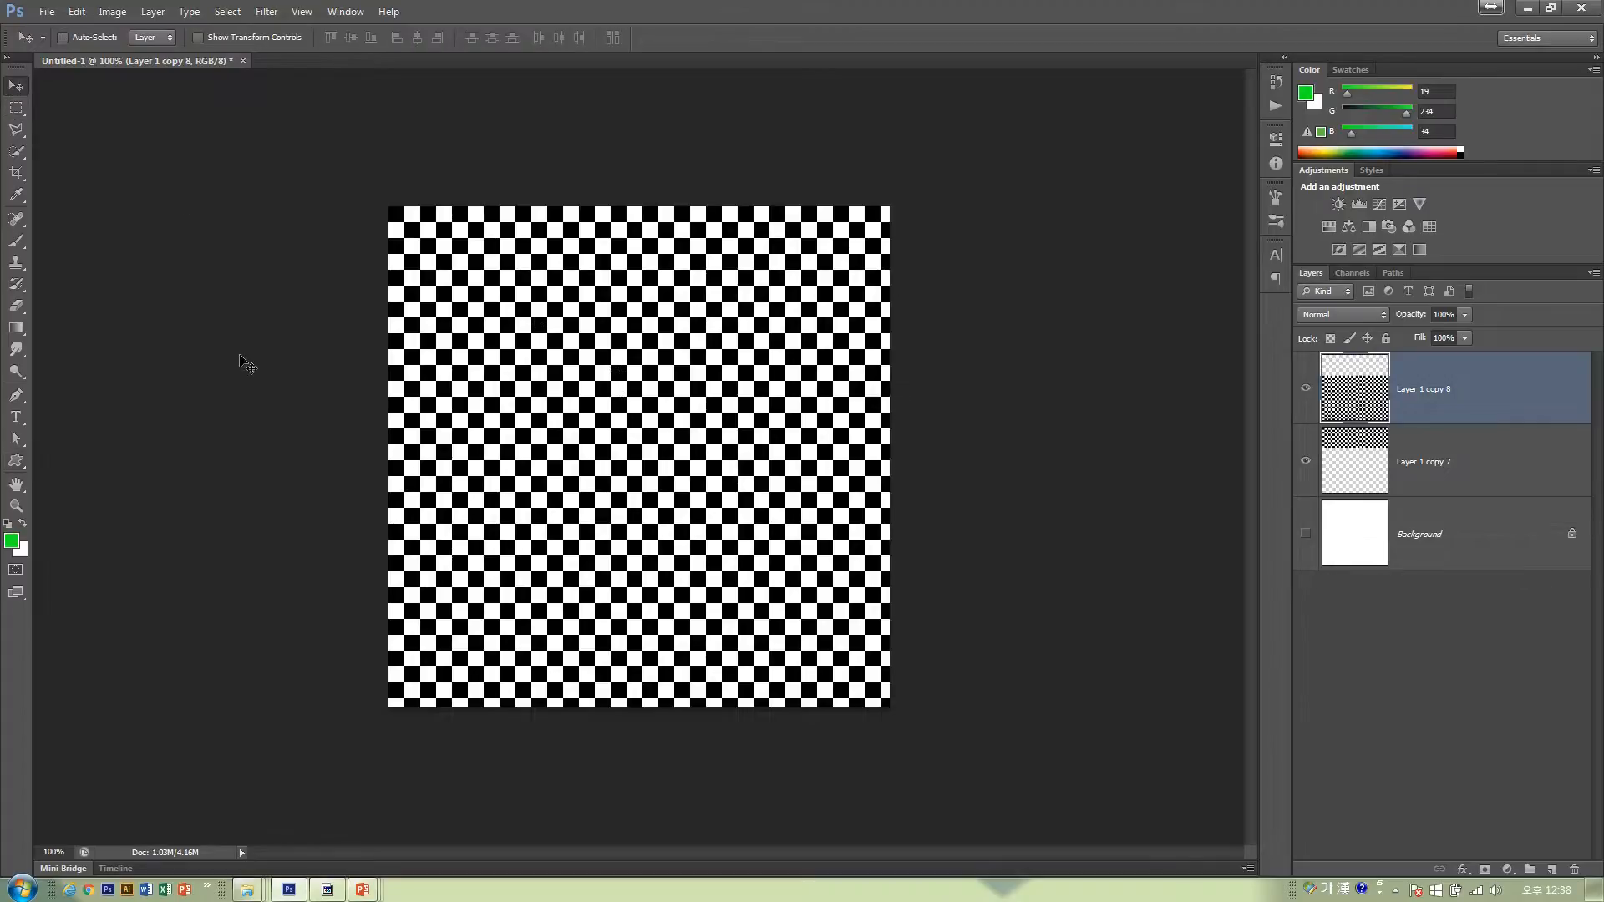
# - Switch to PowerPoint, view the slide on making a calendar with layers, and return to Photoshop
pyautogui.hotkey('alt', 'Tab')
pyautogui.press('Right')
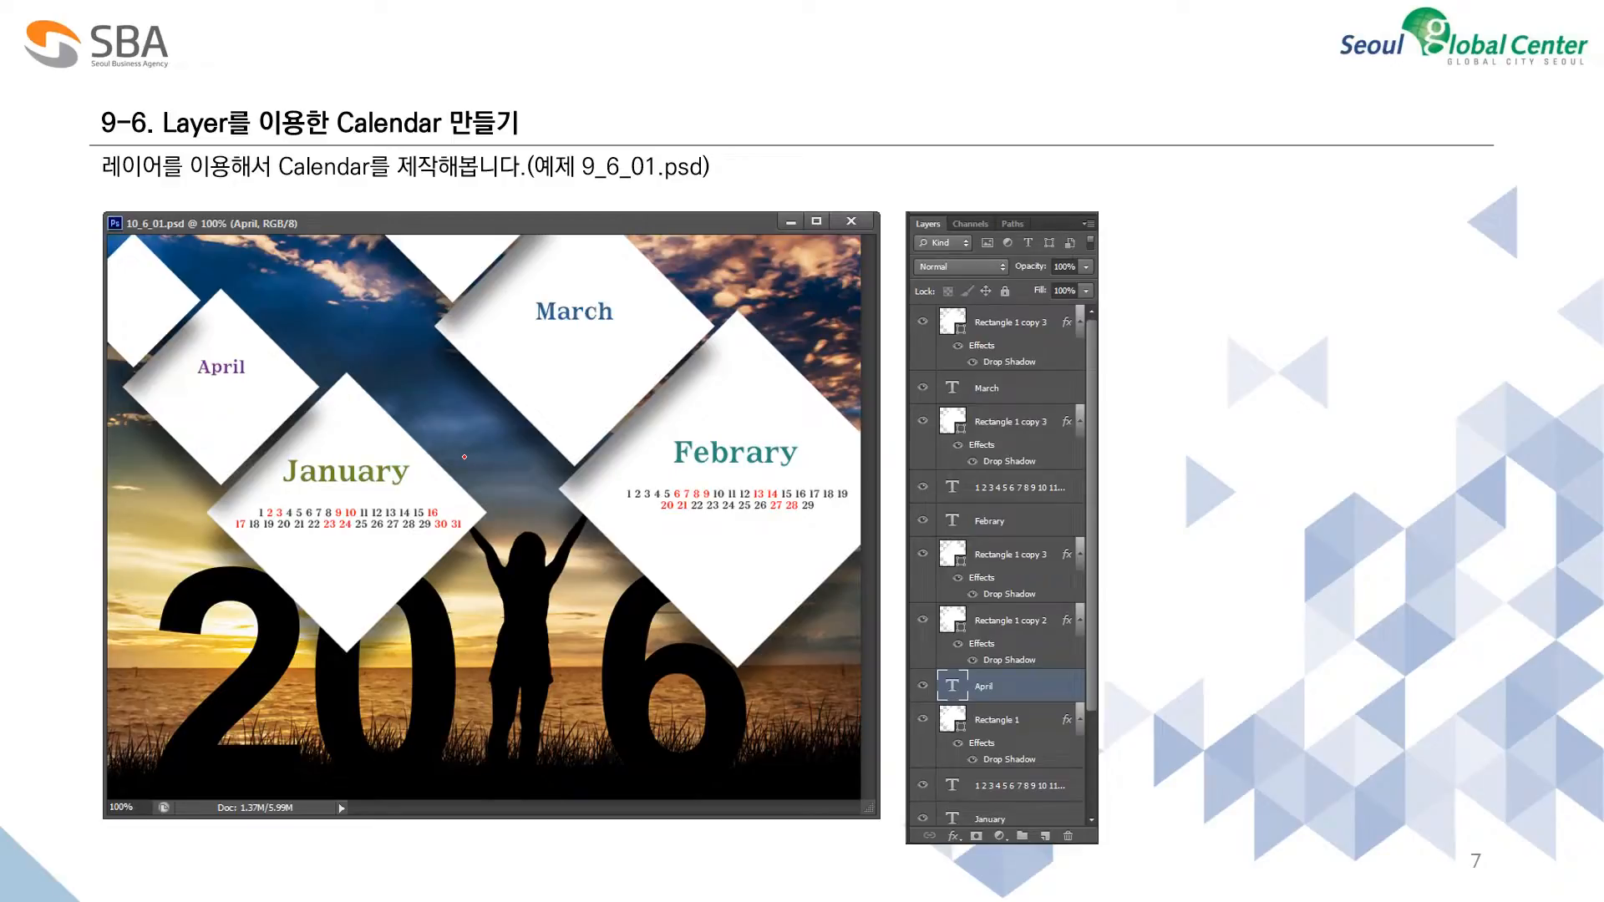
pyautogui.hotkey('alt', 'Tab')
# - Close the checker pattern document without saving and open 9_6_01.psd in a floating window
pyautogui.hotkey('ctrl', 'w')
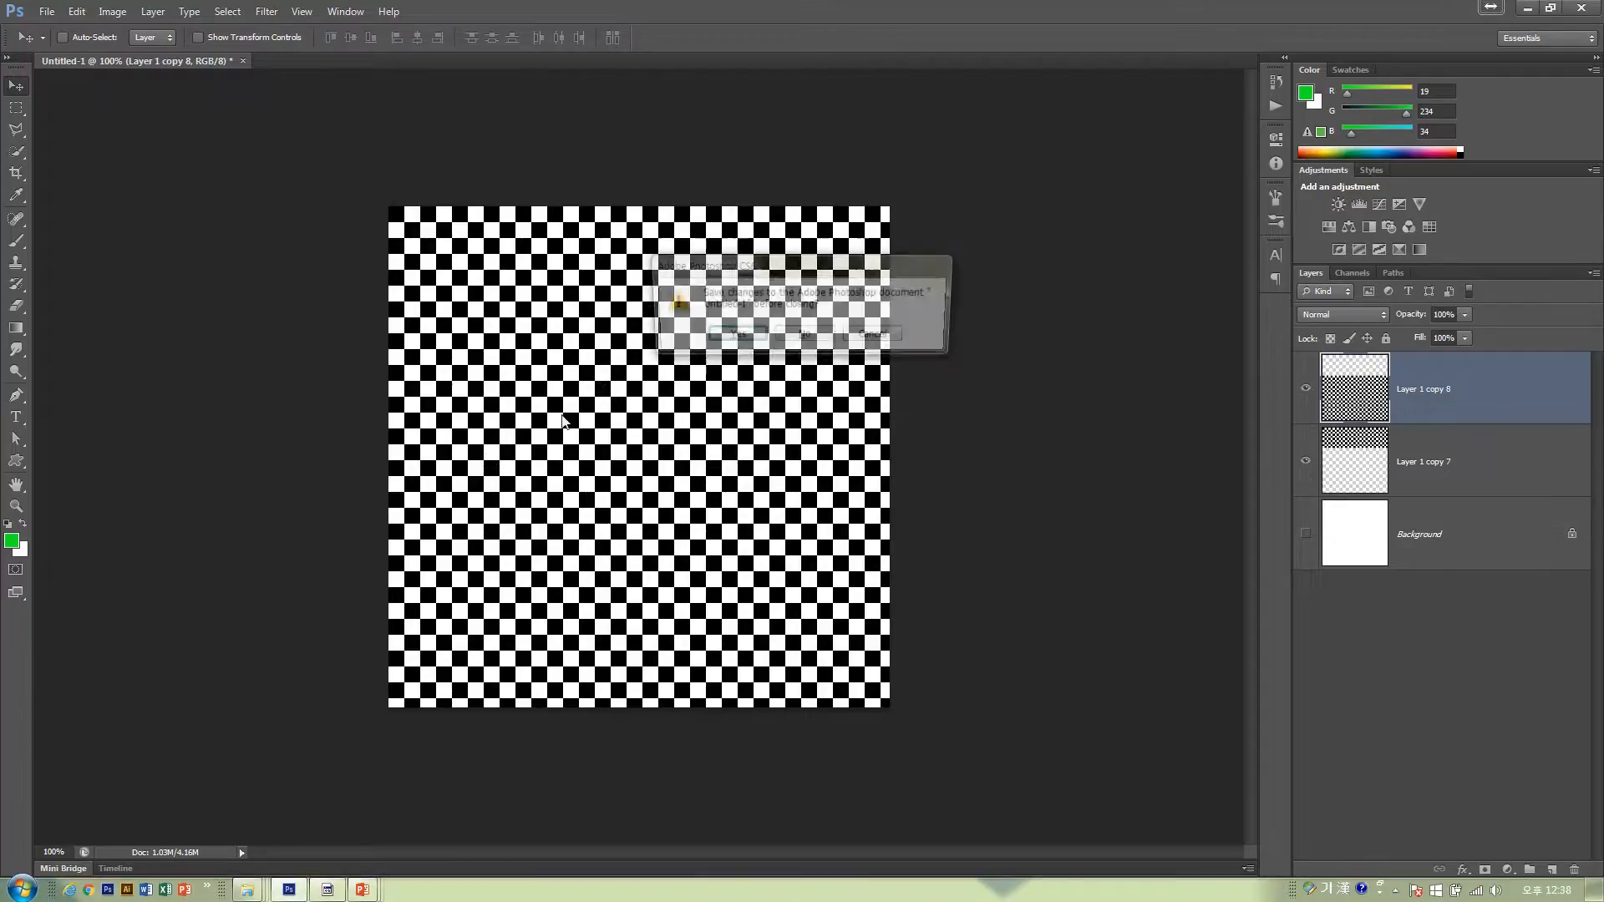
pyautogui.click(794, 334)
pyautogui.hotkey('ctrl', 'o')
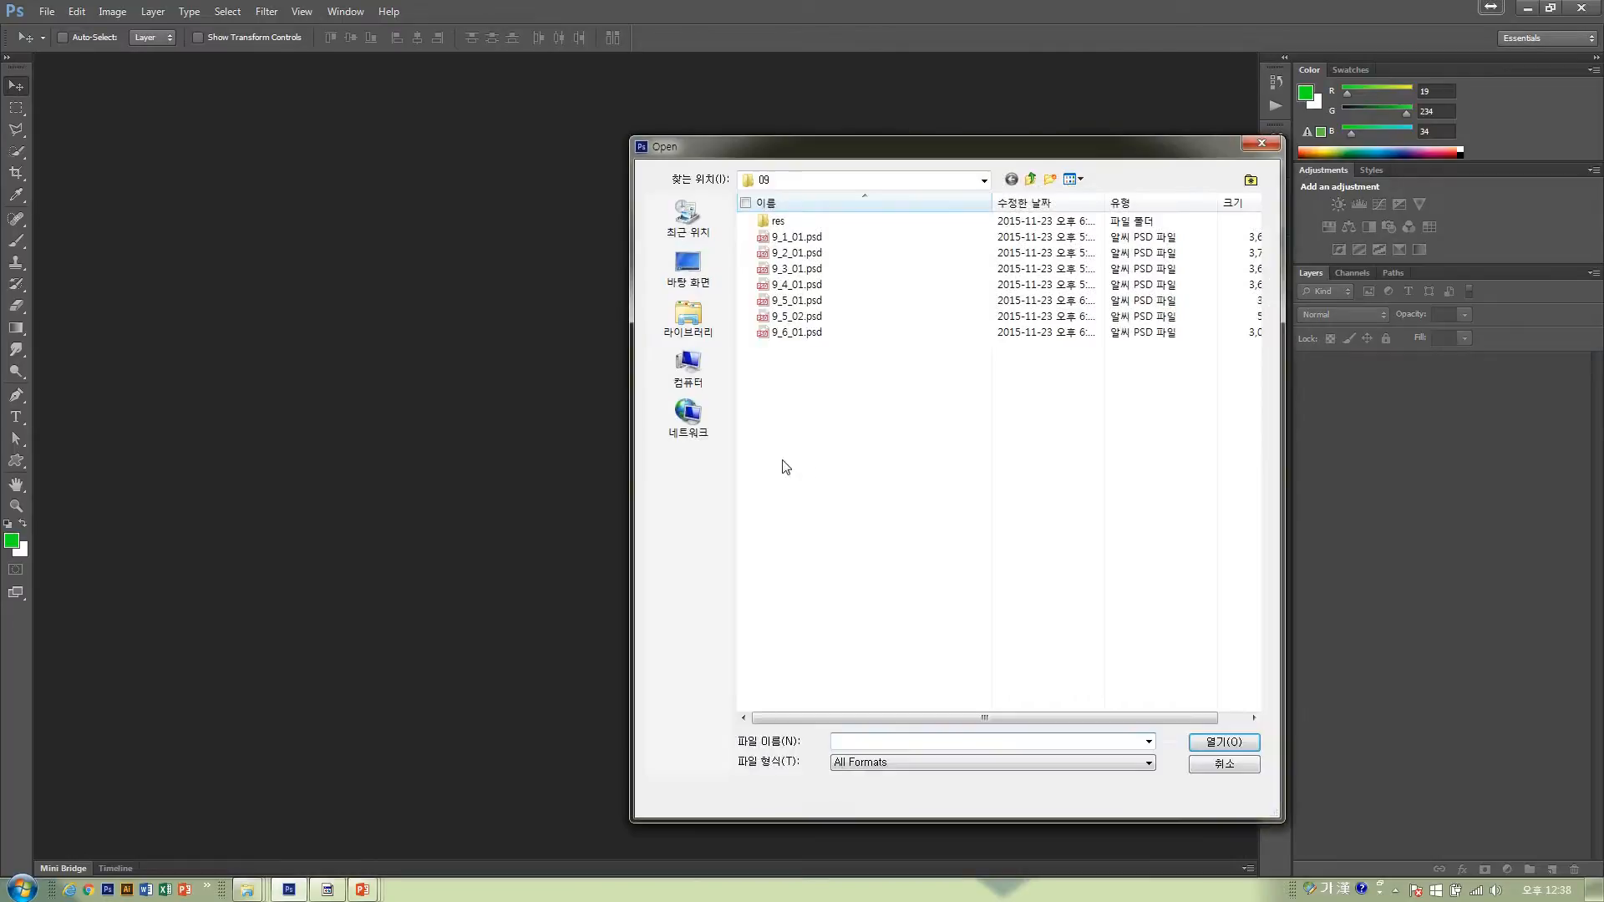
pyautogui.click(802, 334)
pyautogui.click(1216, 733)
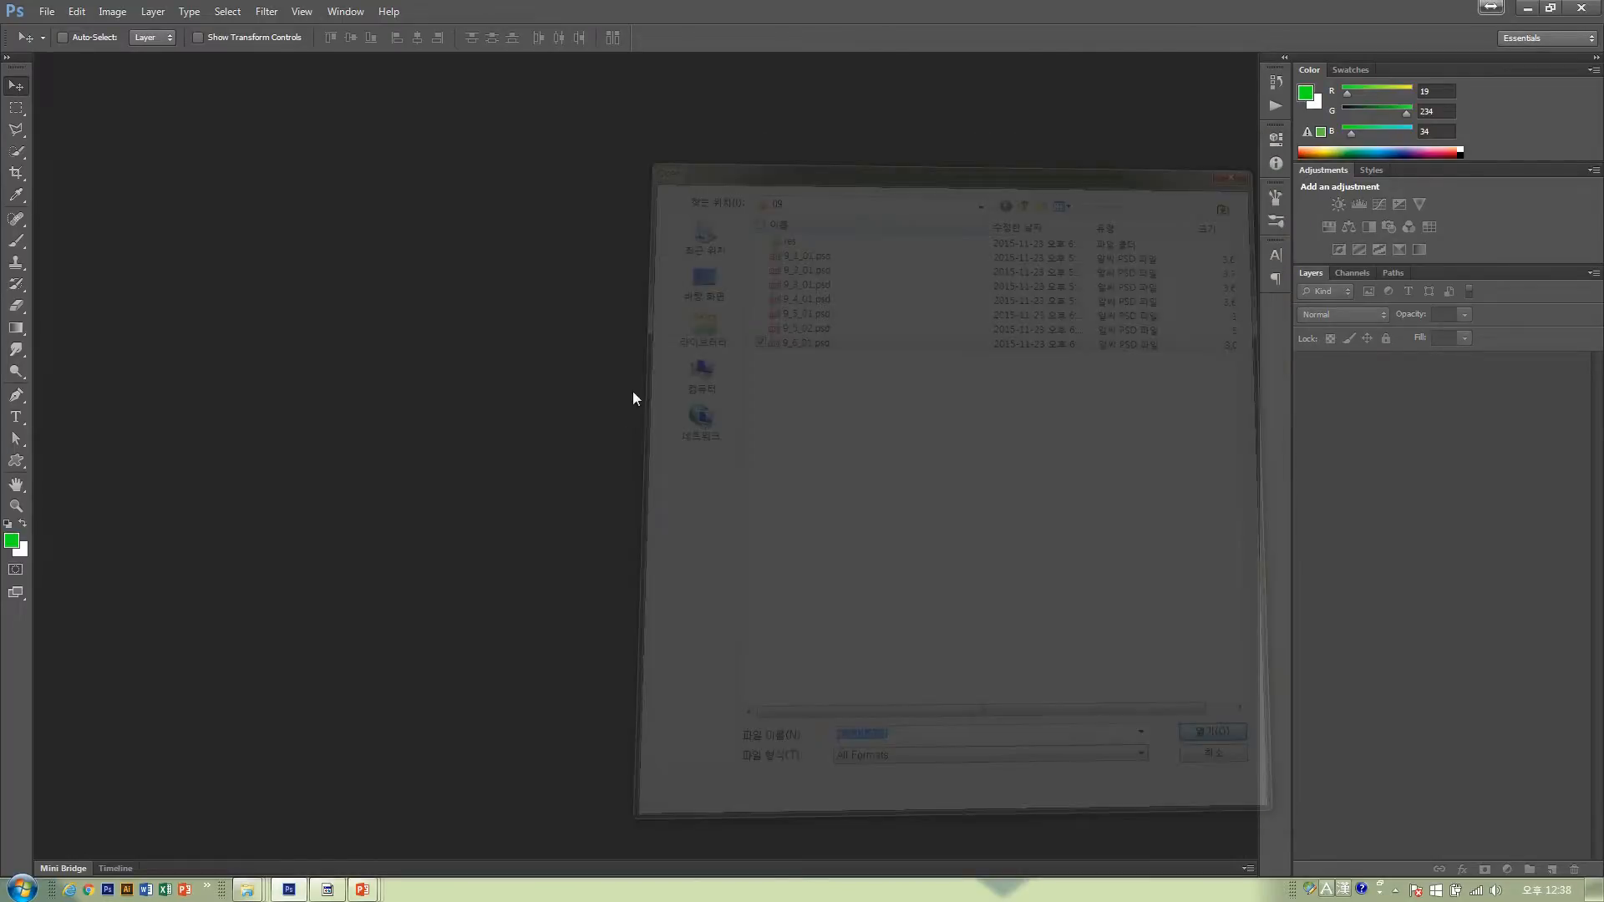
pyautogui.moveTo(156, 64); pyautogui.dragTo(191, 94)
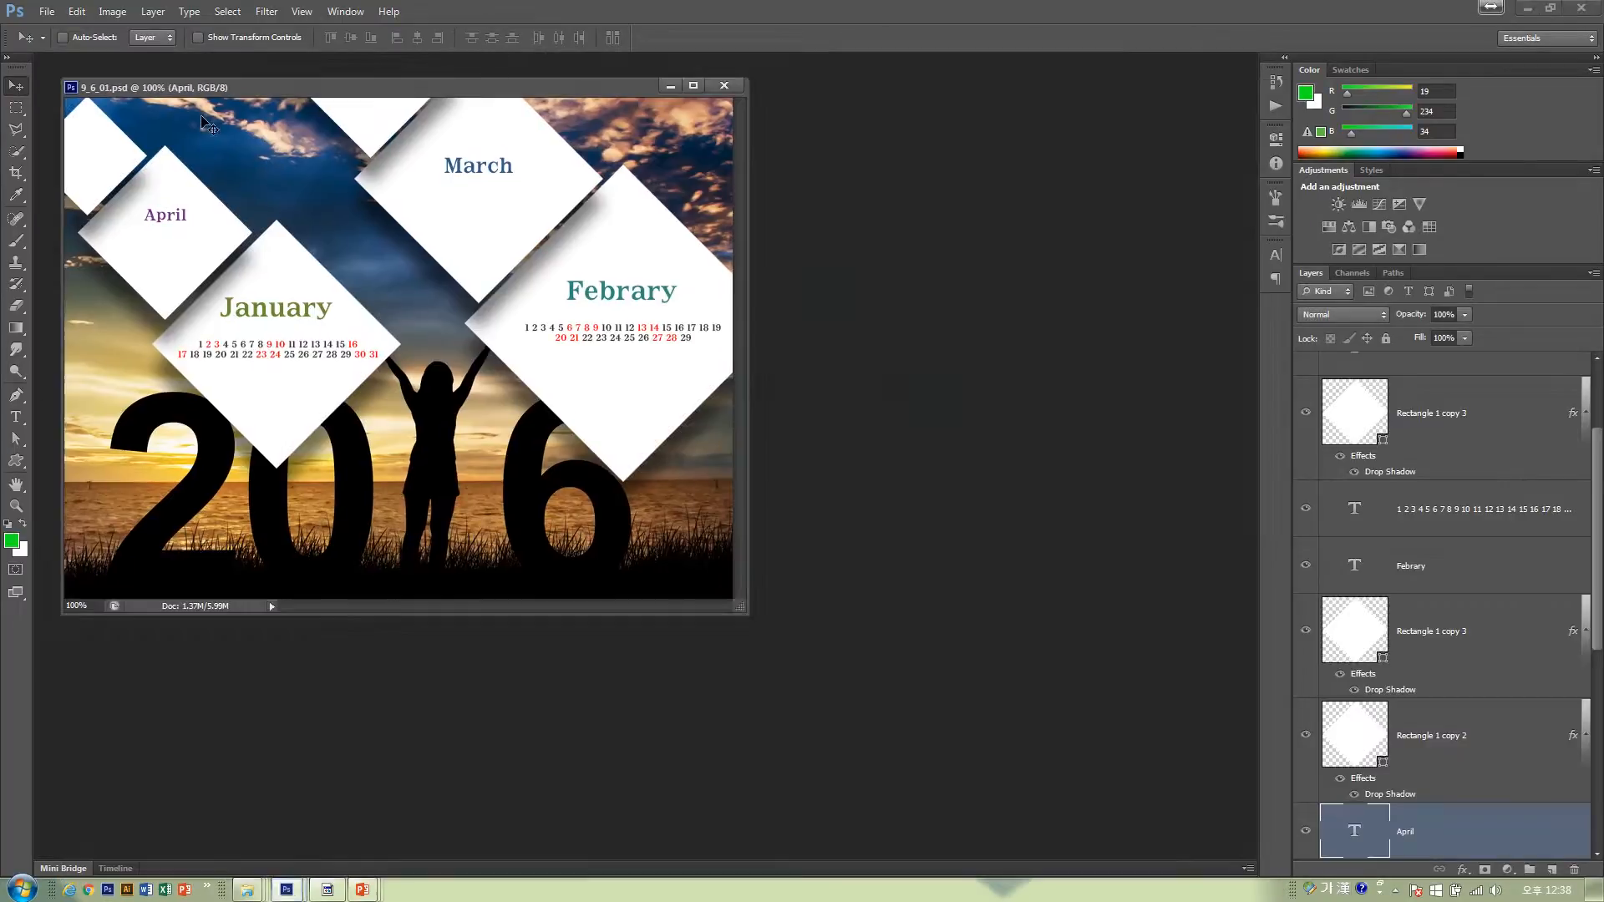
# - Create a new 700 × 600 px RGB document at 72 pixels/inch with a white background
pyautogui.doubleClick(795, 316)
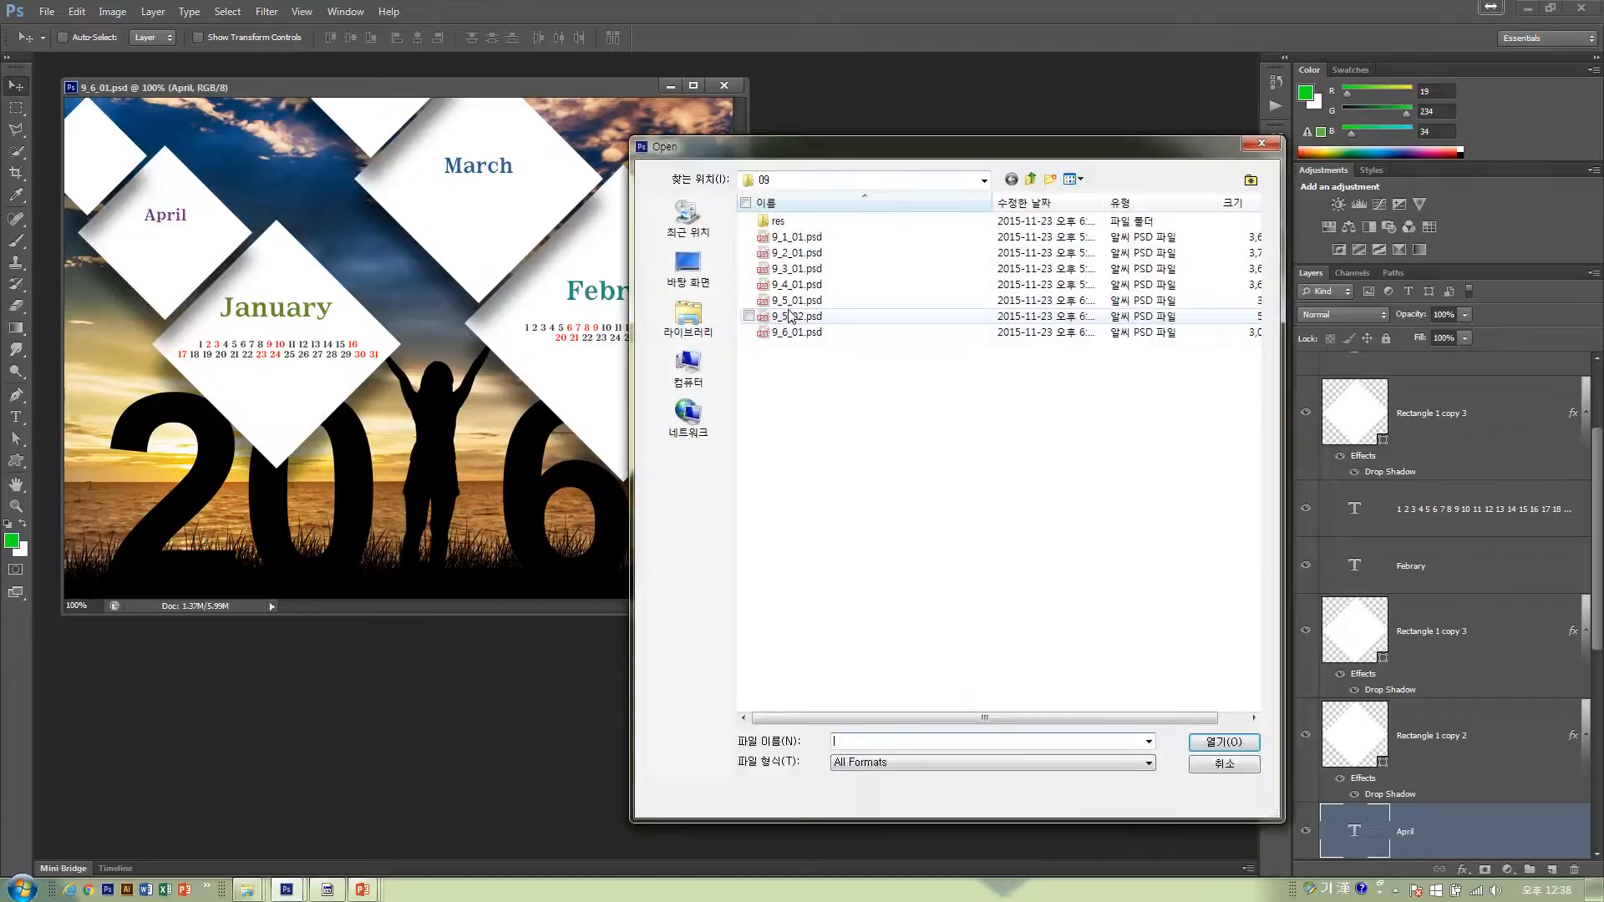
pyautogui.click(1214, 763)
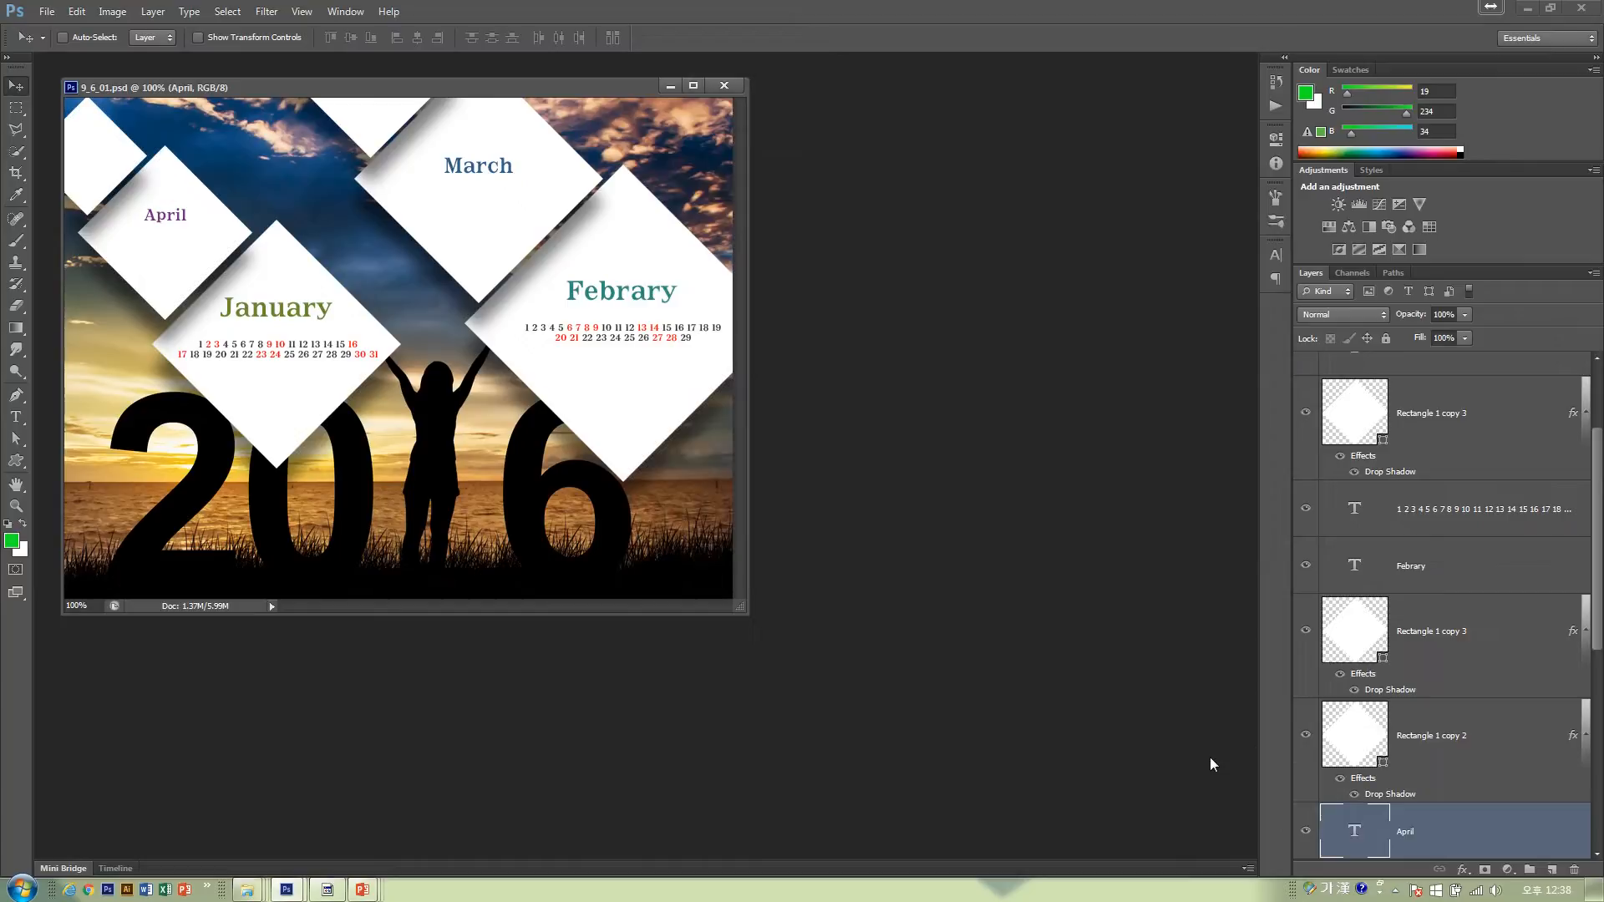
pyautogui.hotkey('ctrl', 'n')
pyautogui.doubleClick(769, 315)
pyautogui.write('700')
pyautogui.press('Tab')
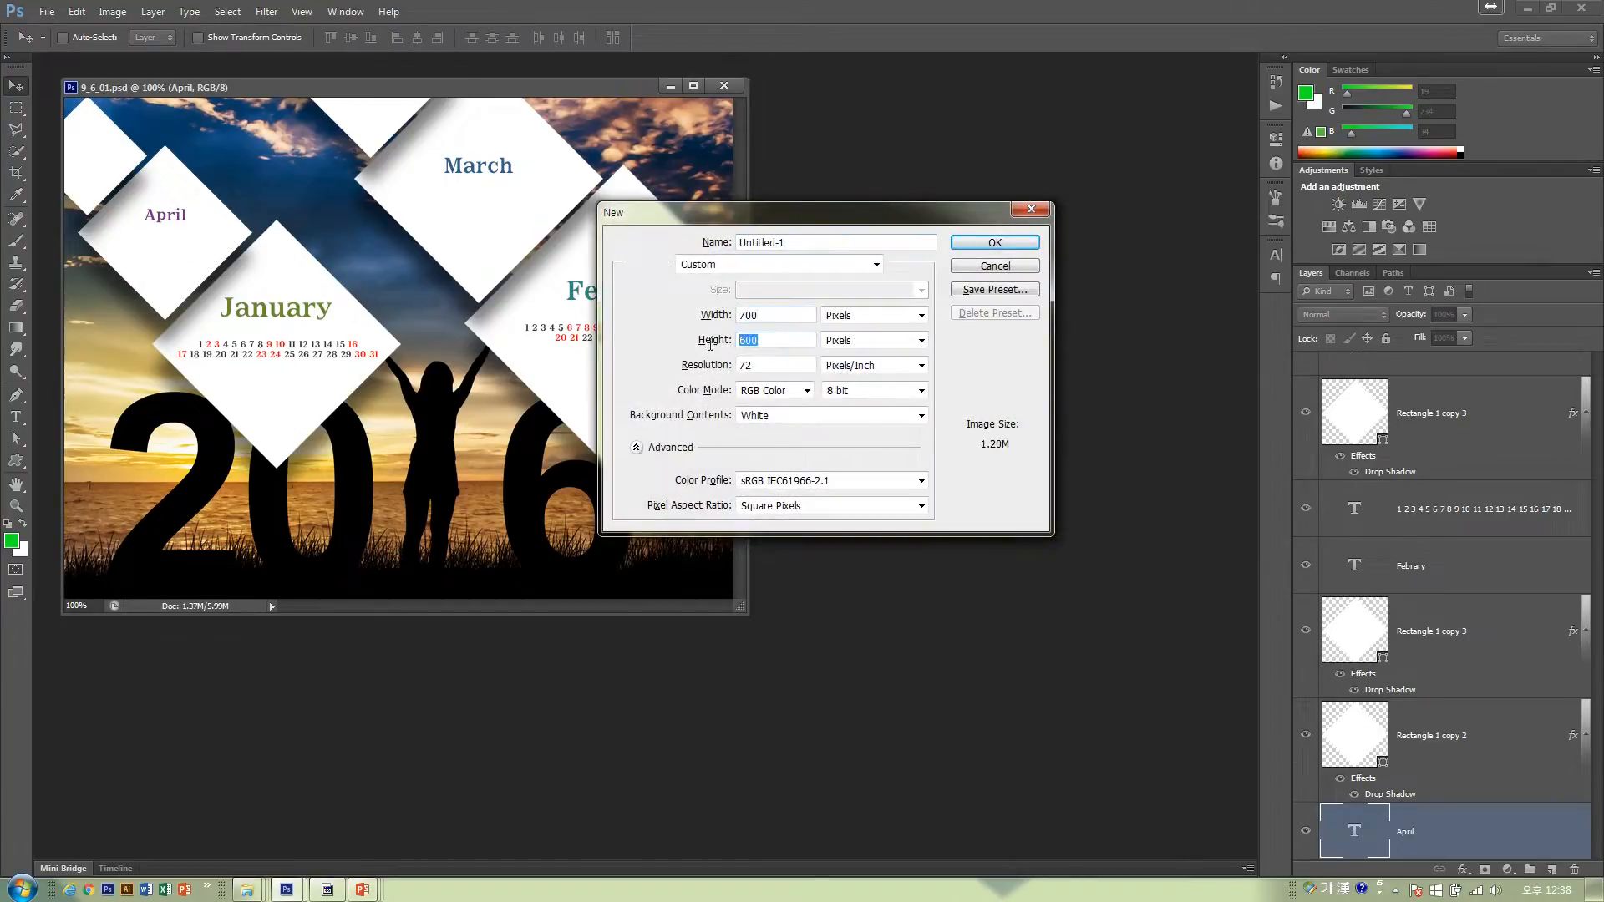
pyautogui.click(972, 247)
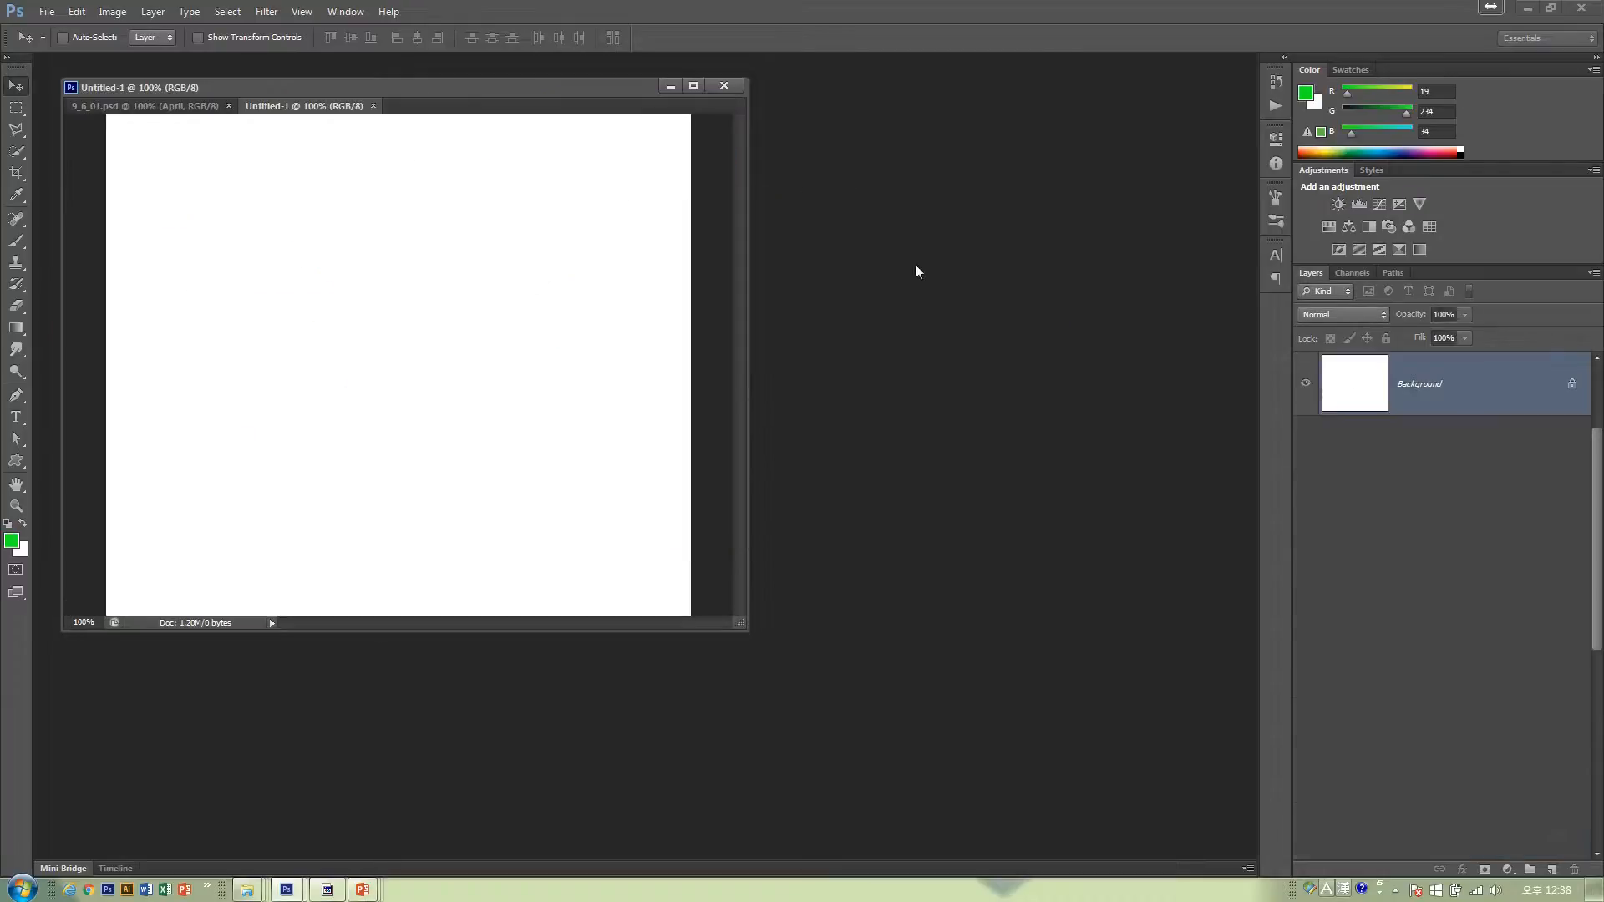
# - Detach the blank document into its own floating window and enlarge that window
pyautogui.moveTo(351, 108); pyautogui.dragTo(470, 211)
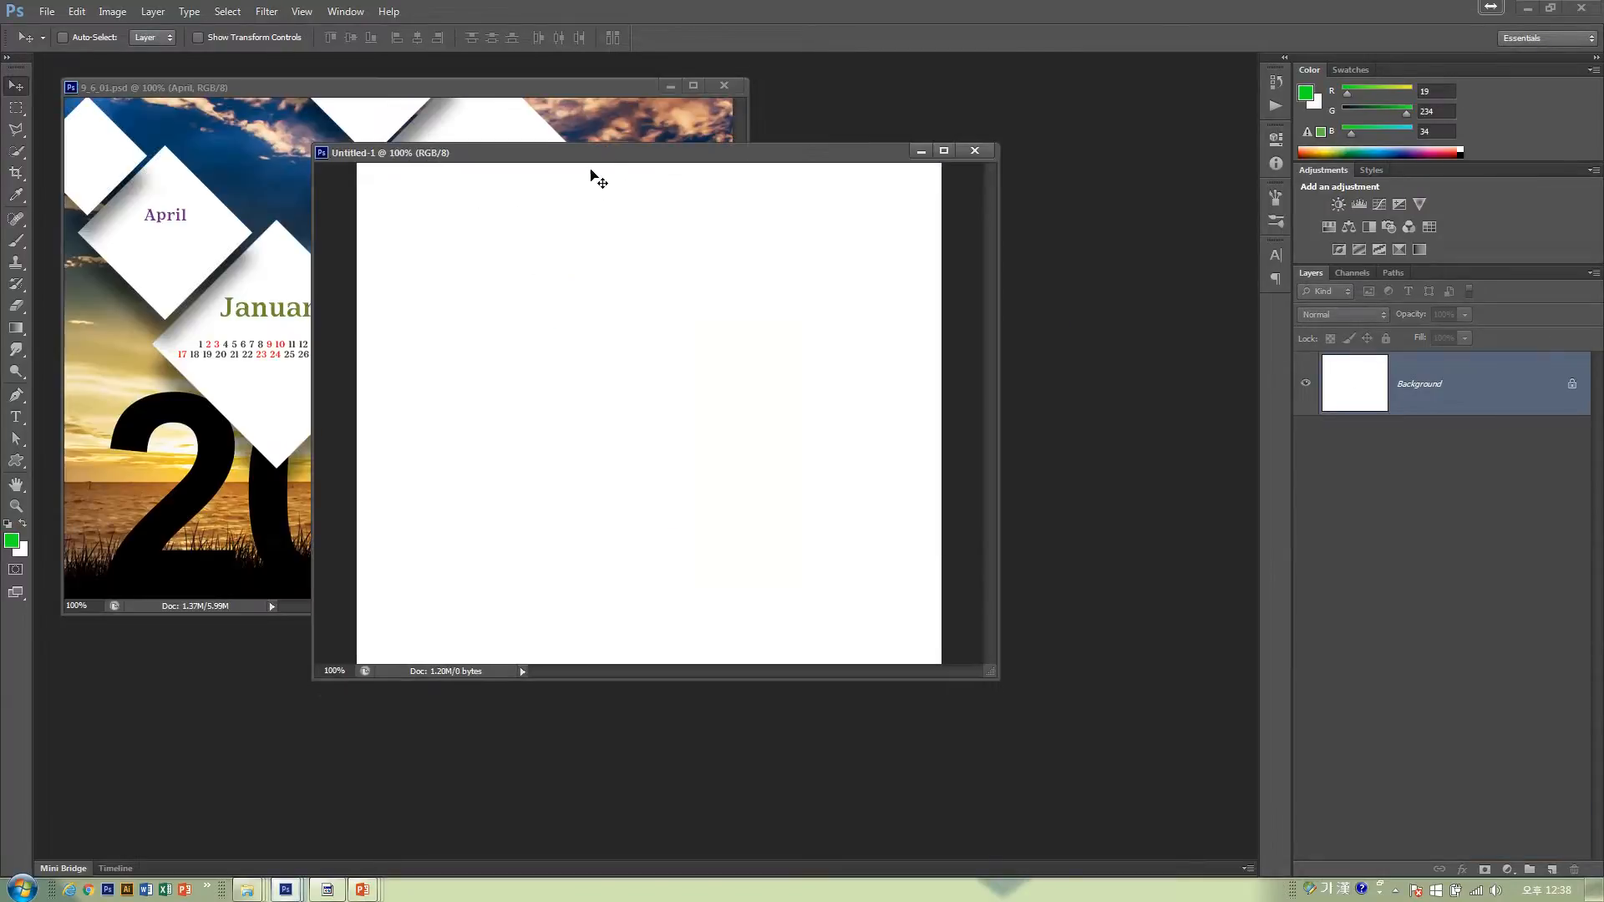
pyautogui.moveTo(589, 180); pyautogui.dragTo(542, 219)
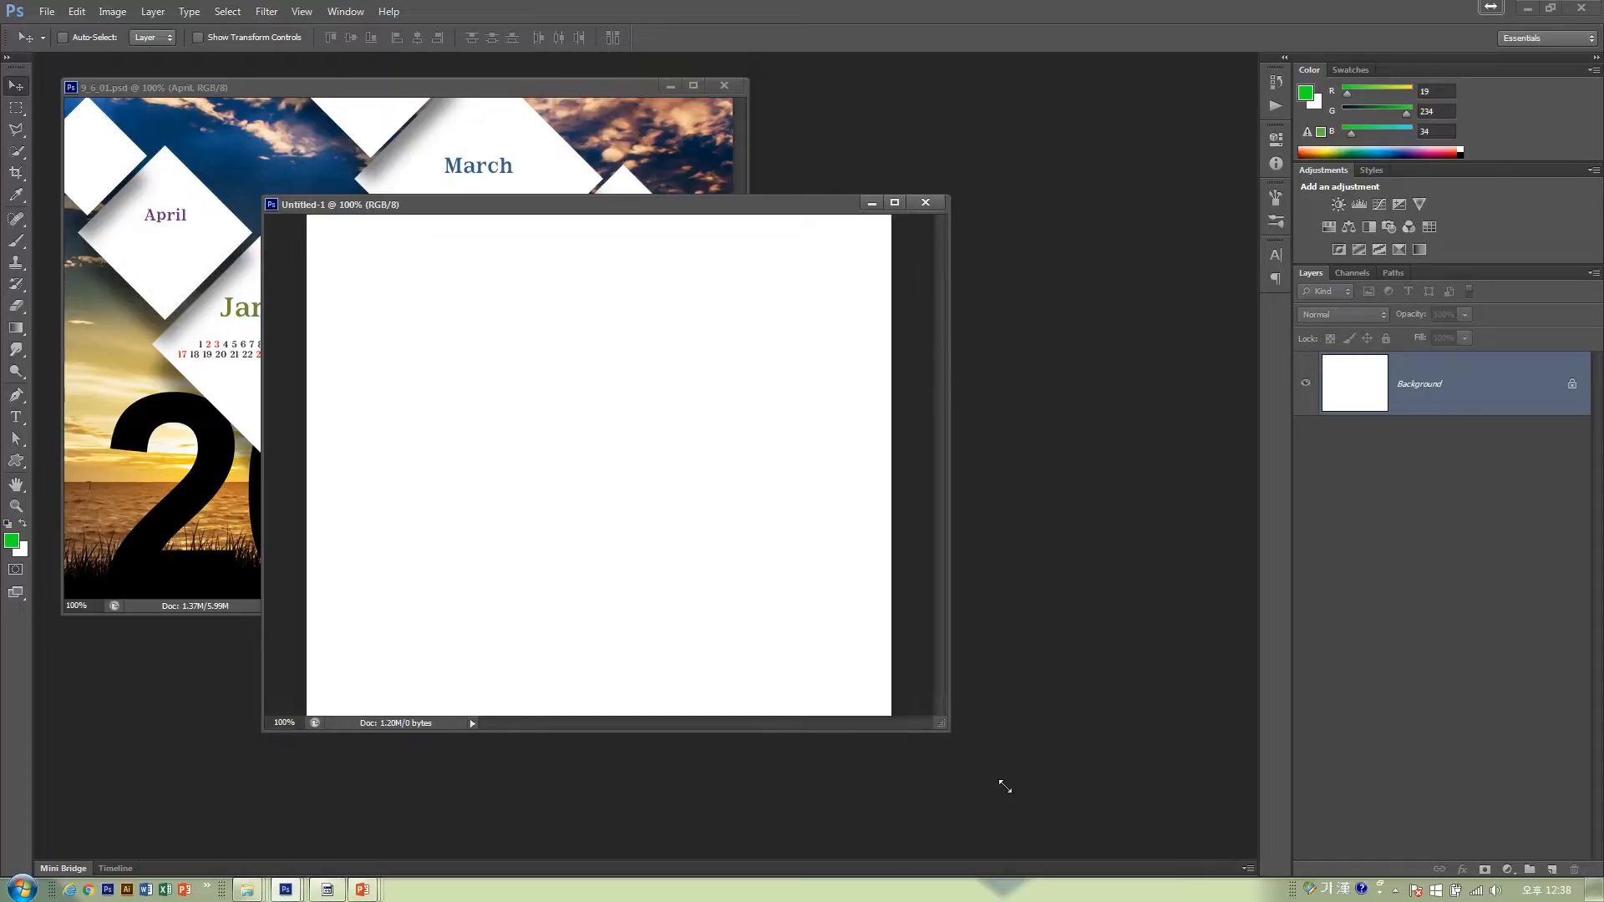
pyautogui.moveTo(1005, 788); pyautogui.dragTo(1008, 790)
# - Preview the images in the res folder and open 342361241.jpg
pyautogui.hotkey('ctrl', 'o')
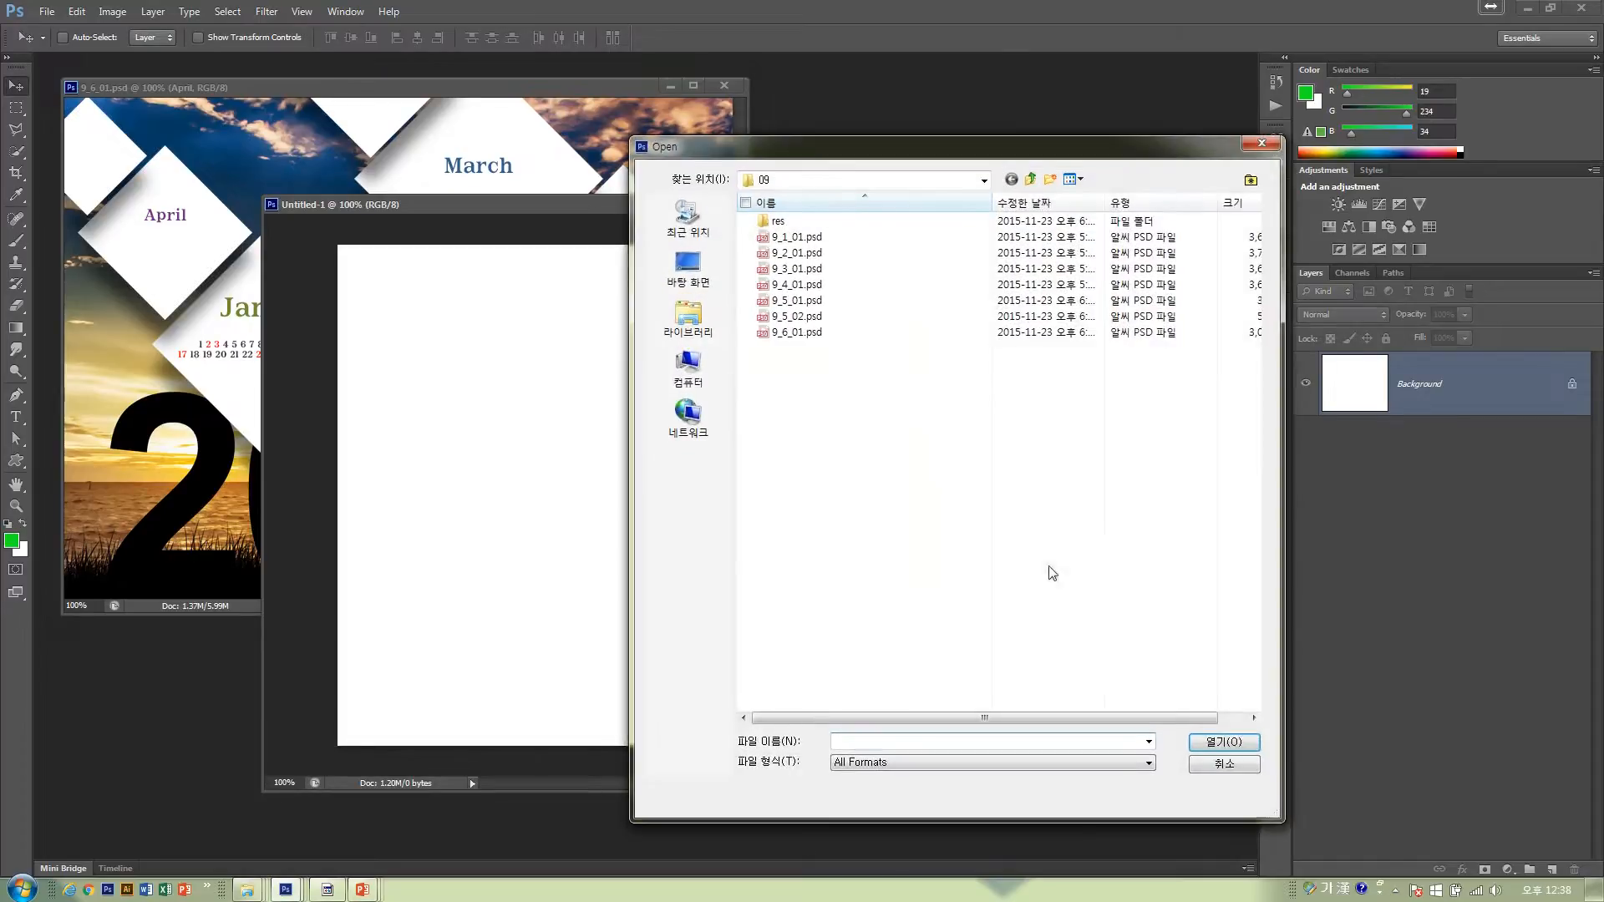
pyautogui.doubleClick(778, 222)
pyautogui.rightClick(770, 239)
pyautogui.rightClick(871, 239)
pyautogui.click(941, 243)
pyautogui.rightClick(941, 242)
pyautogui.rightClick(1024, 247)
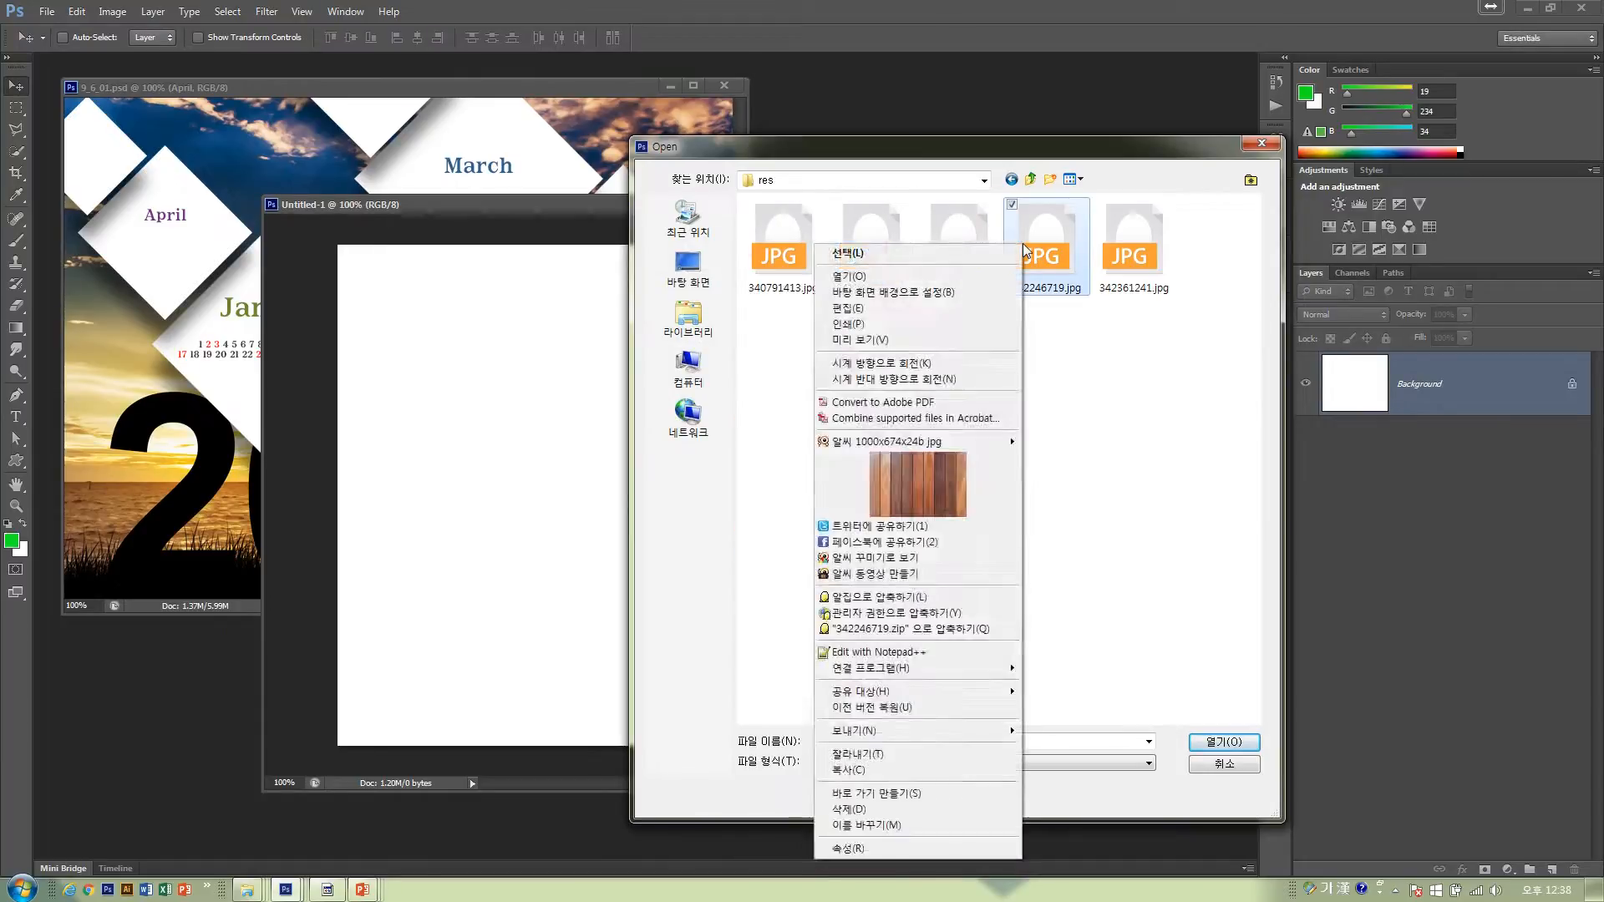
pyautogui.rightClick(1134, 245)
pyautogui.click(1200, 378)
pyautogui.click(1148, 266)
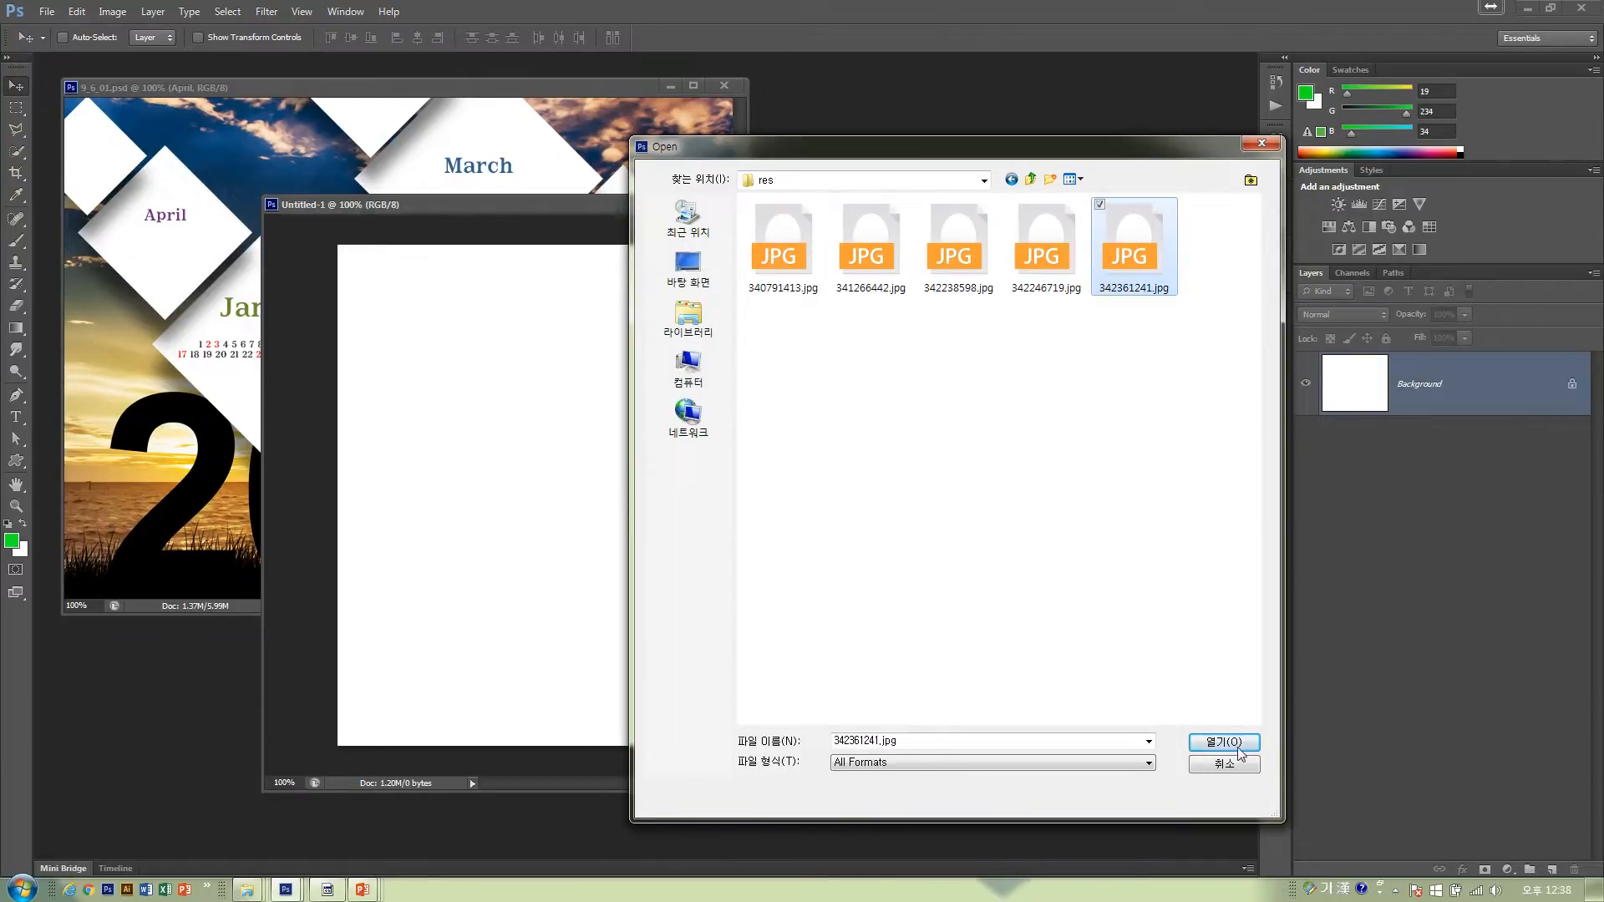
pyautogui.click(1235, 744)
# - Copy the 2016 sunset image into the blank document, close the source image, and place the window beside the calendar example
pyautogui.moveTo(525, 238); pyautogui.dragTo(1068, 242)
pyautogui.moveTo(1036, 437); pyautogui.dragTo(775, 438)
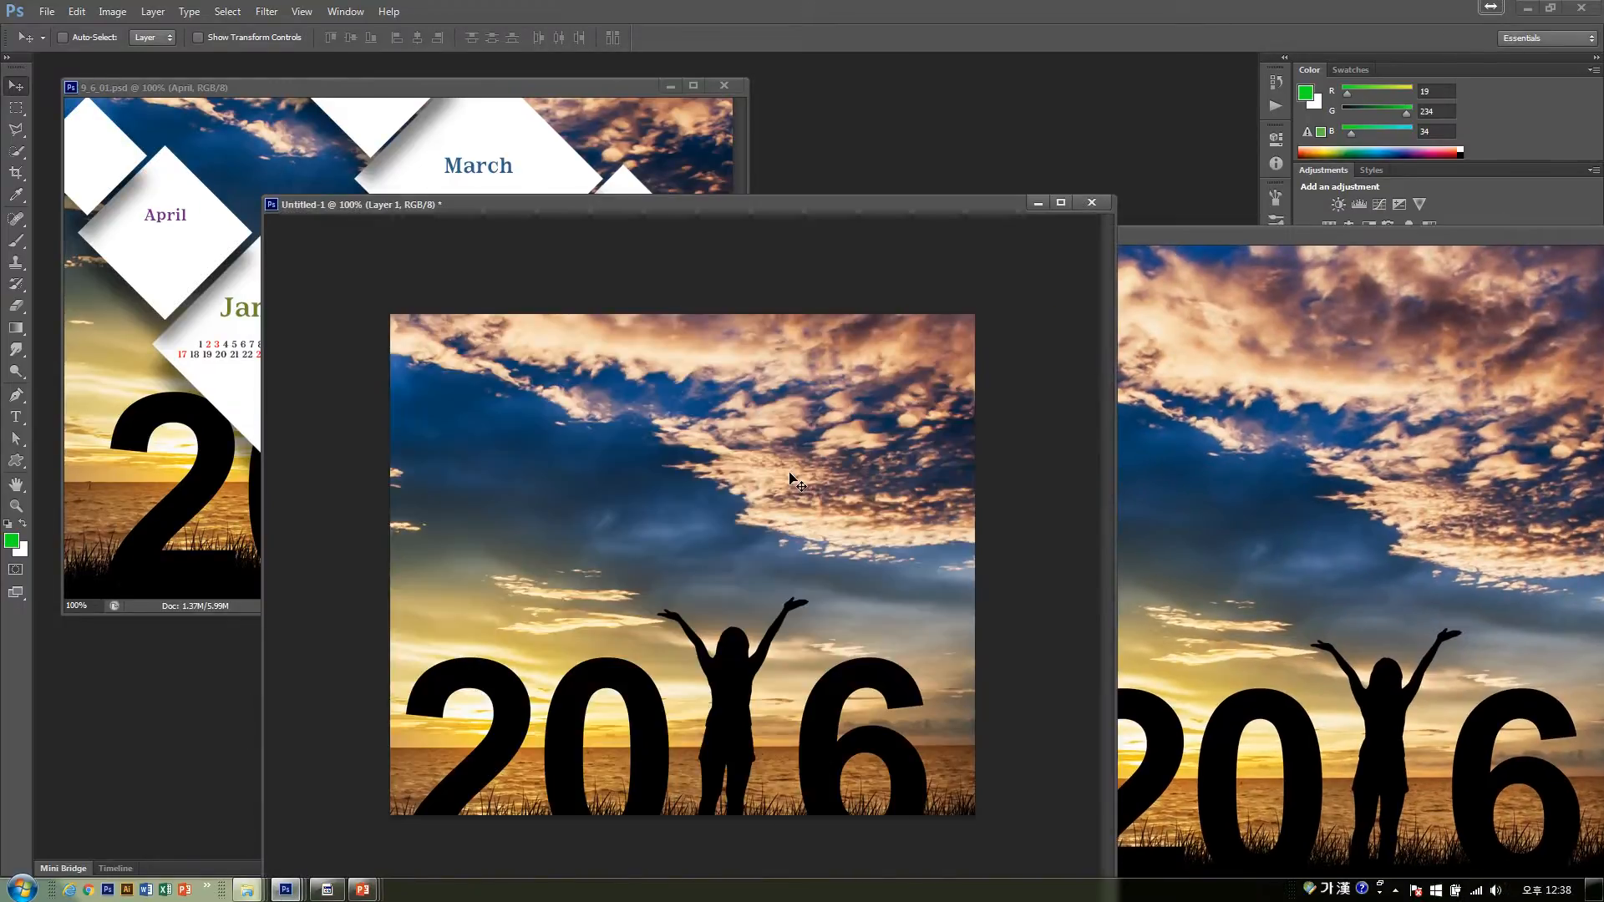
pyautogui.click(1225, 355)
pyautogui.hotkey('ctrl', 'w')
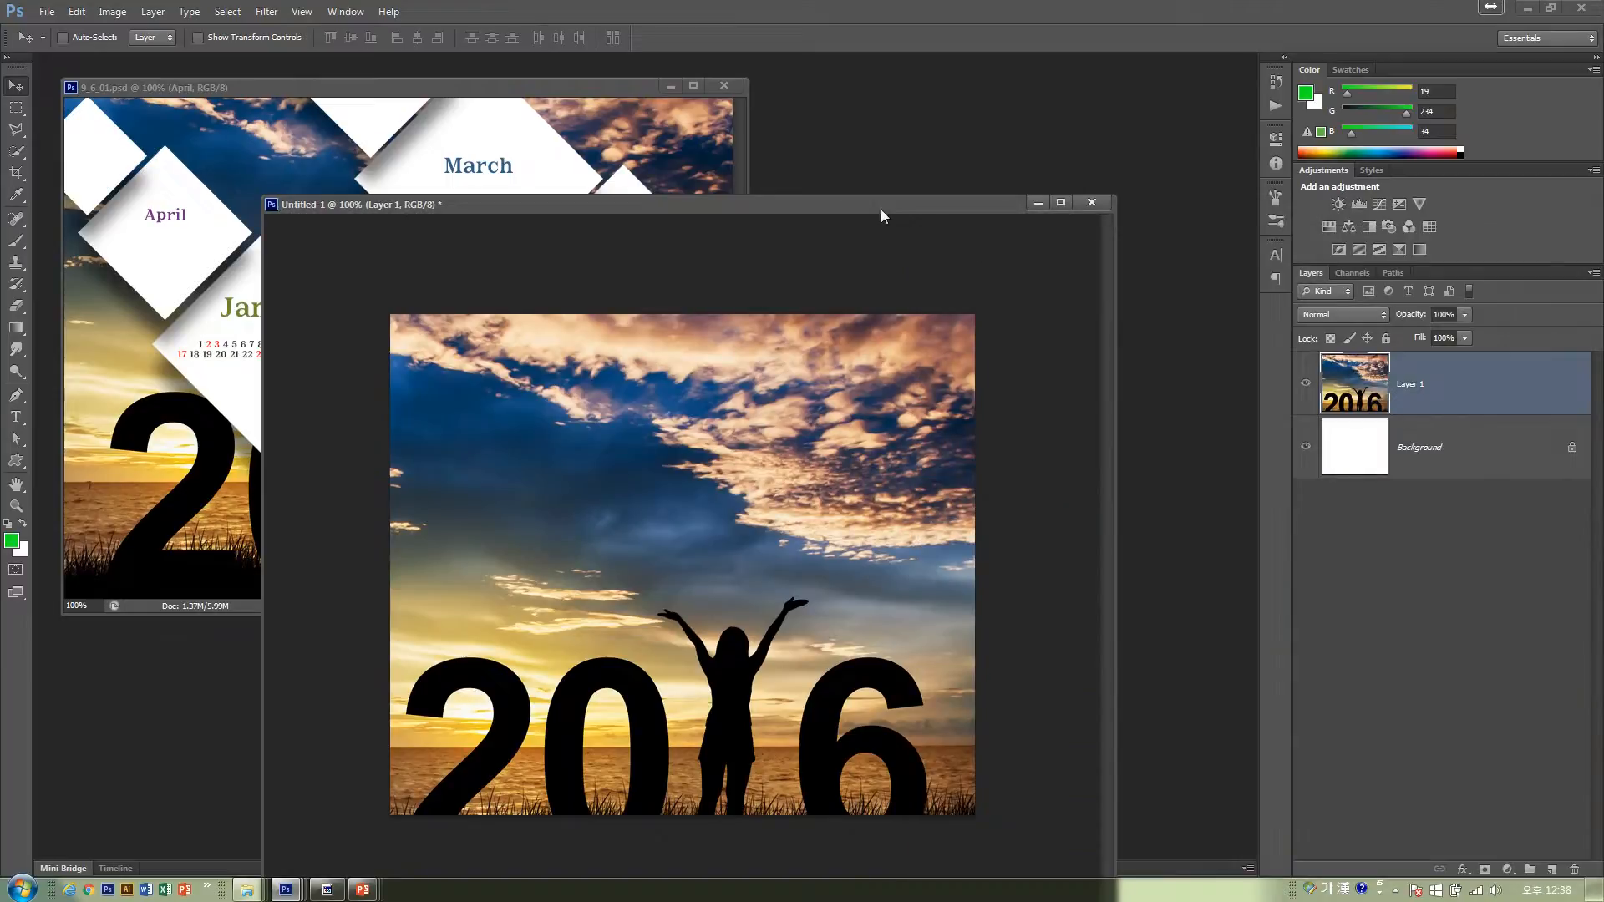
pyautogui.moveTo(881, 216); pyautogui.dragTo(909, 147)
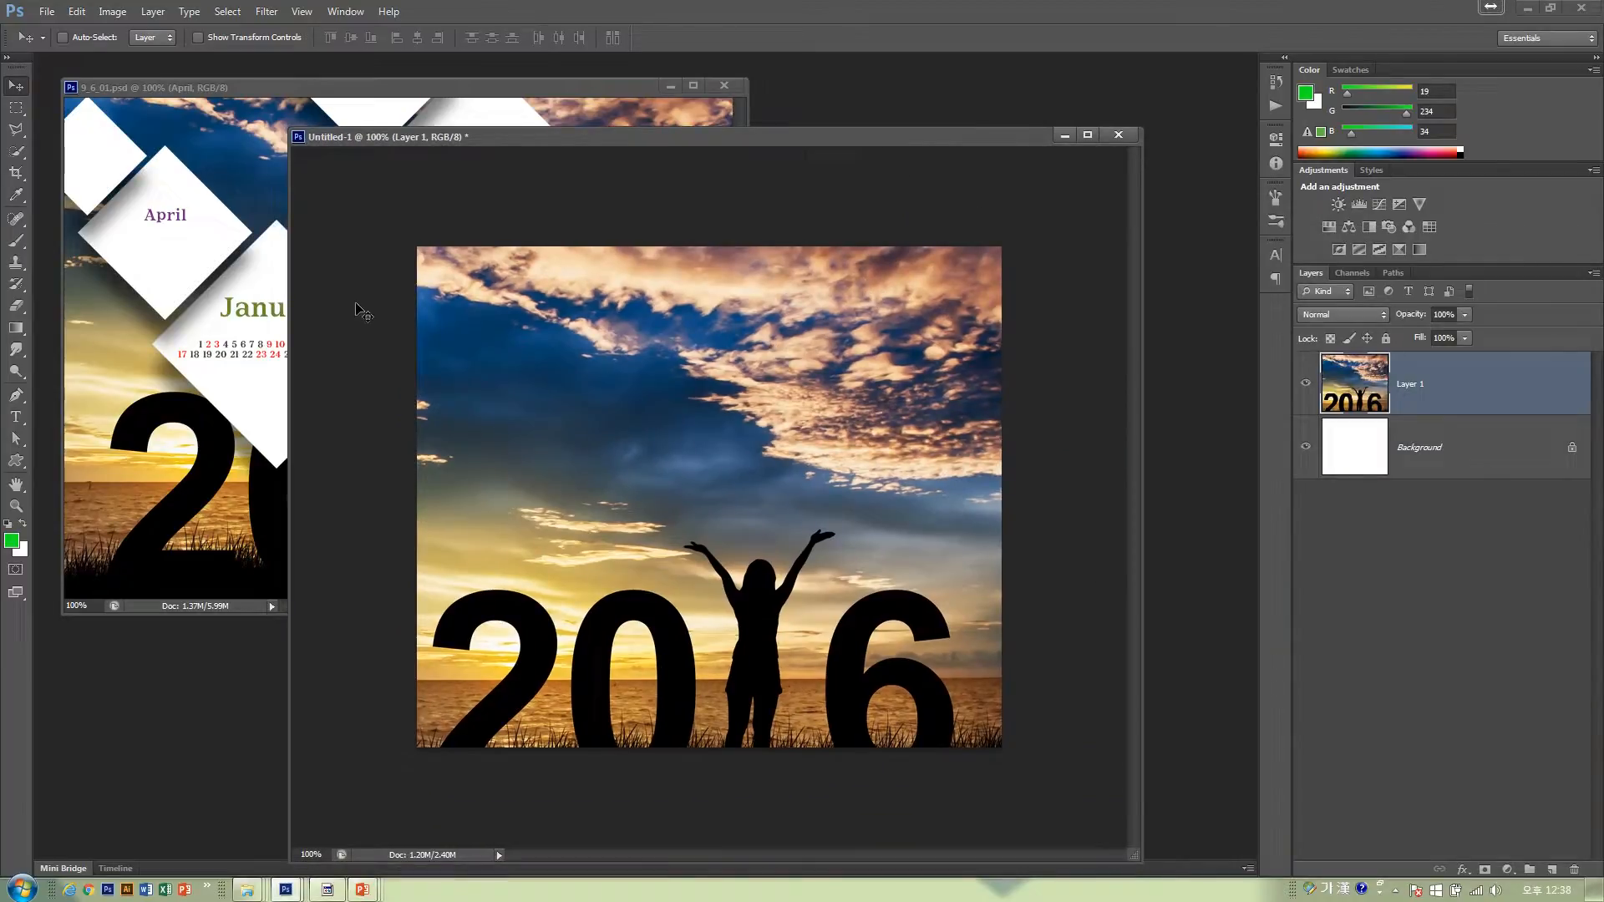
pyautogui.moveTo(414, 142); pyautogui.dragTo(510, 142)
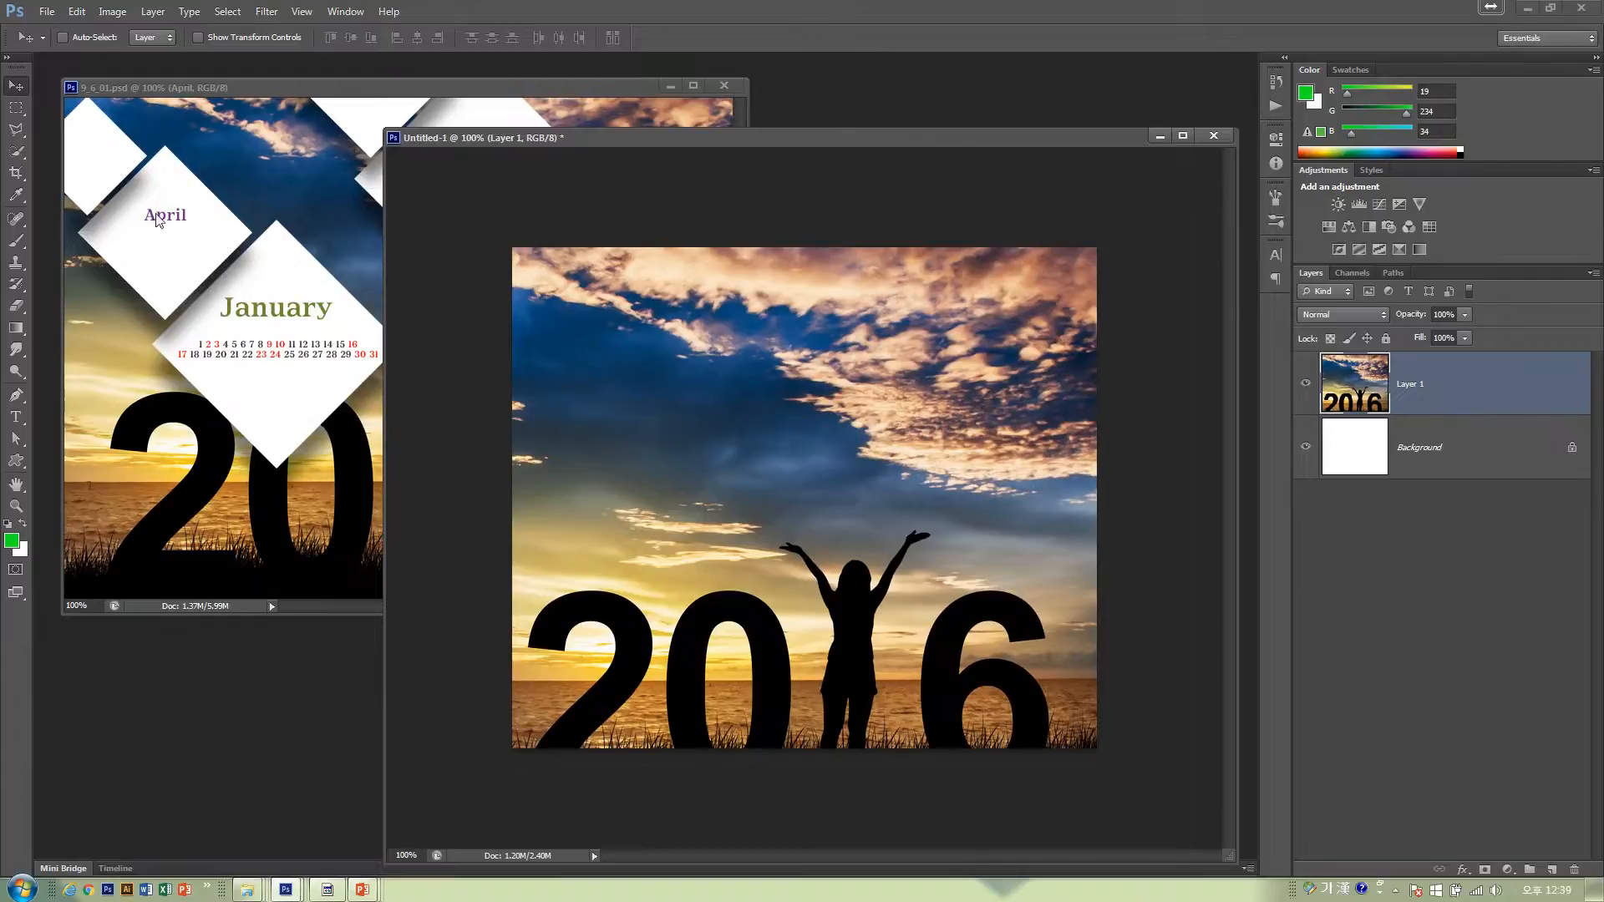
# - Set the foreground color to white and draw a 168 × 168 px square with the Rectangle tool above the 2016 digits
pyautogui.click(20, 465)
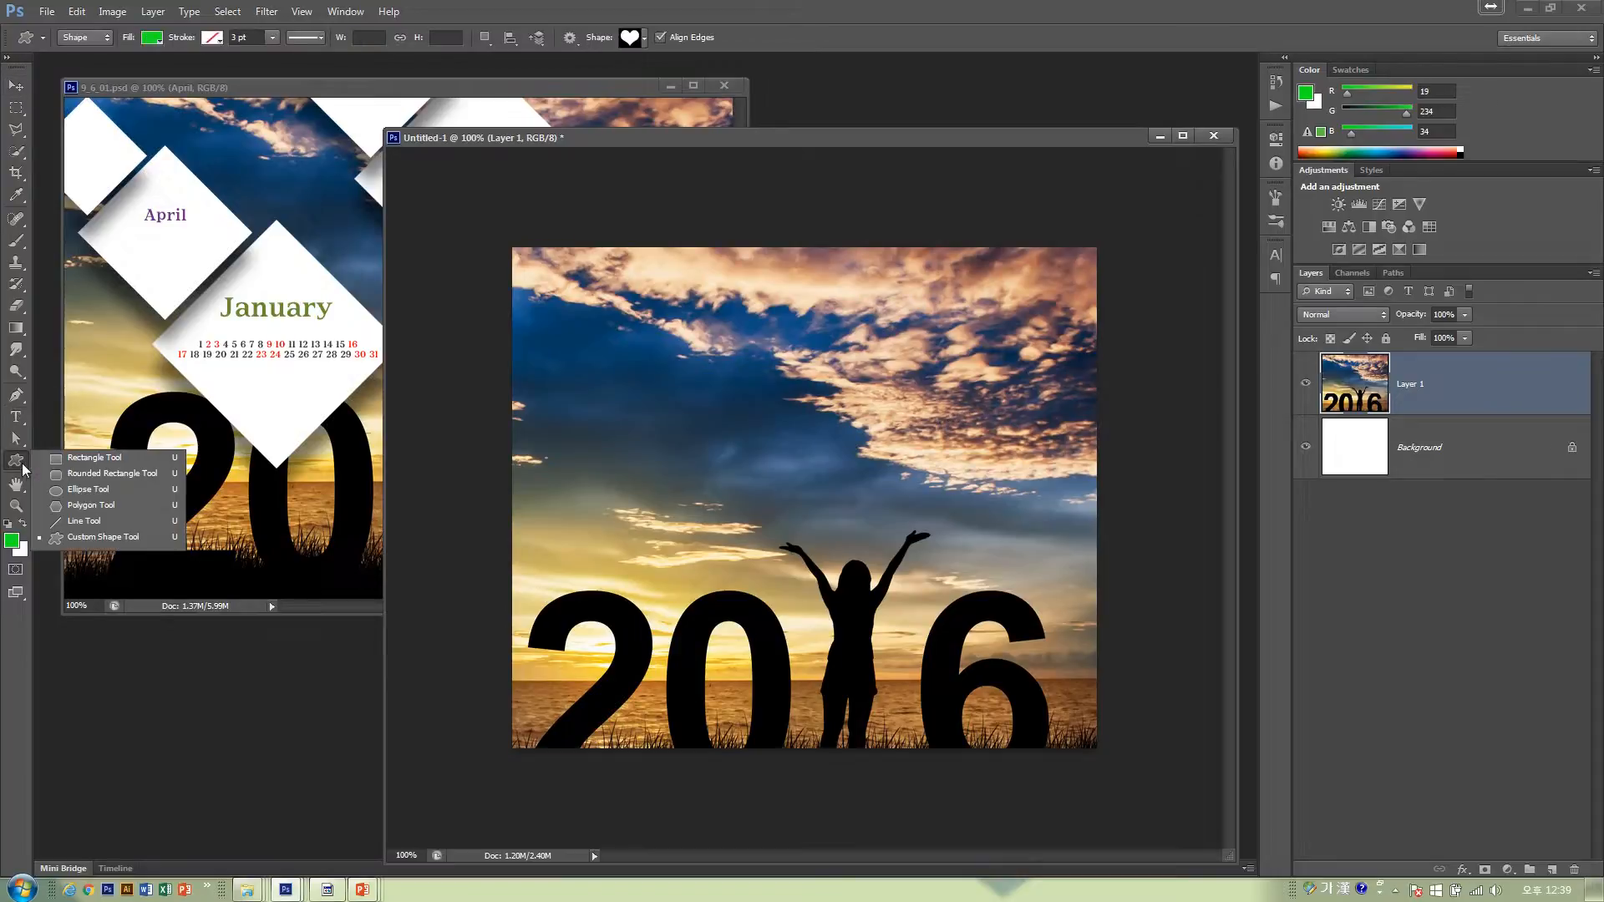
pyautogui.click(95, 458)
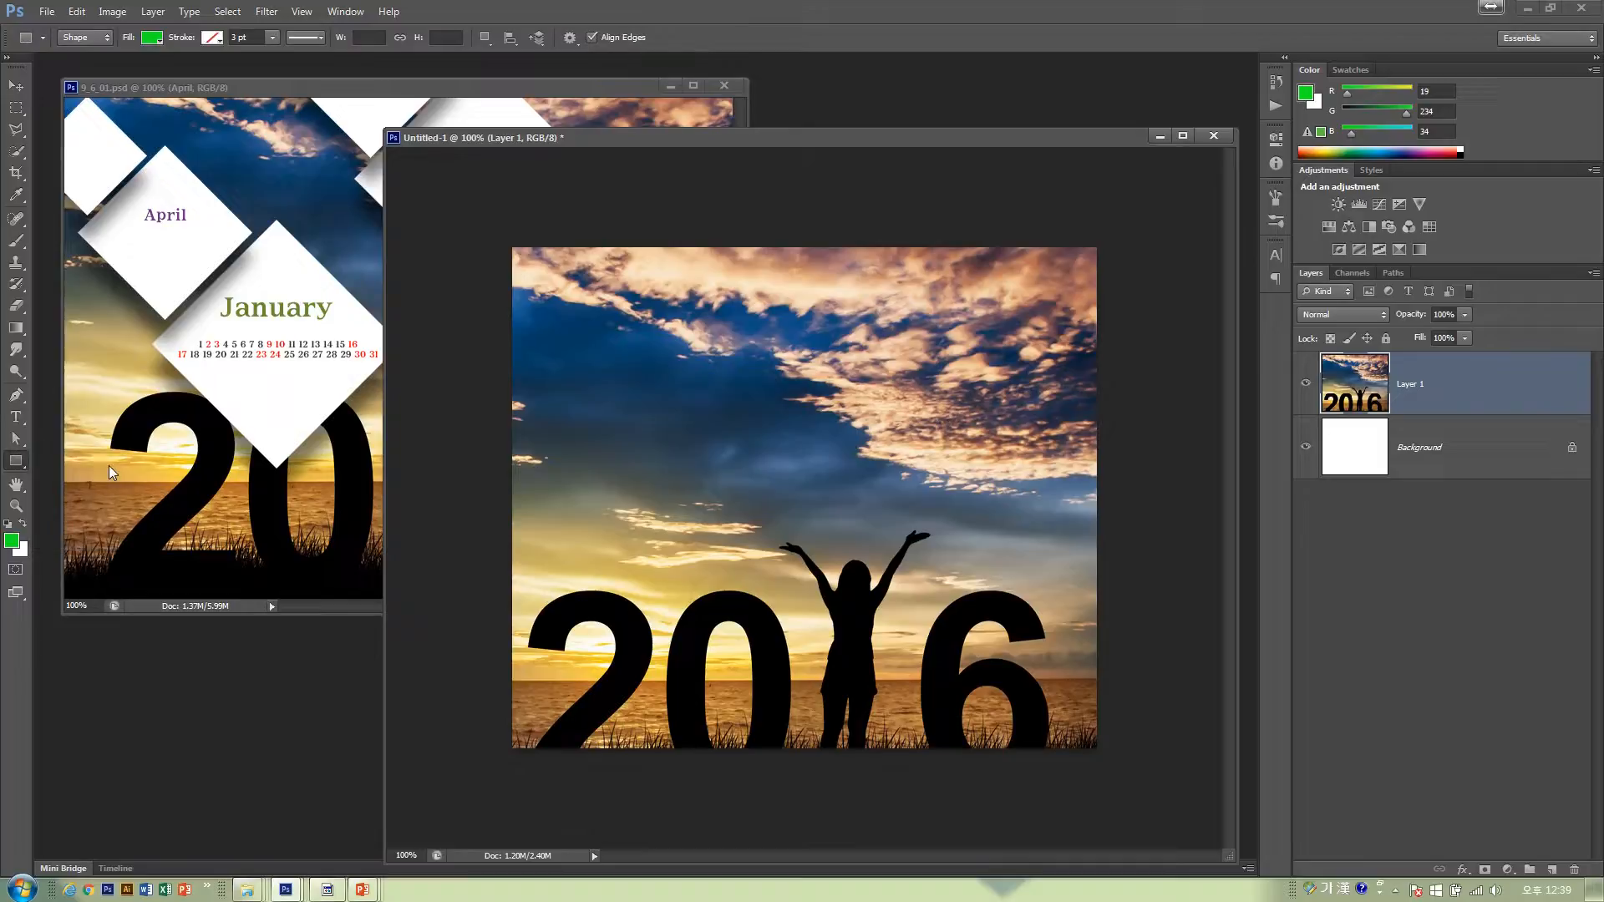
pyautogui.click(17, 543)
pyautogui.click(407, 381)
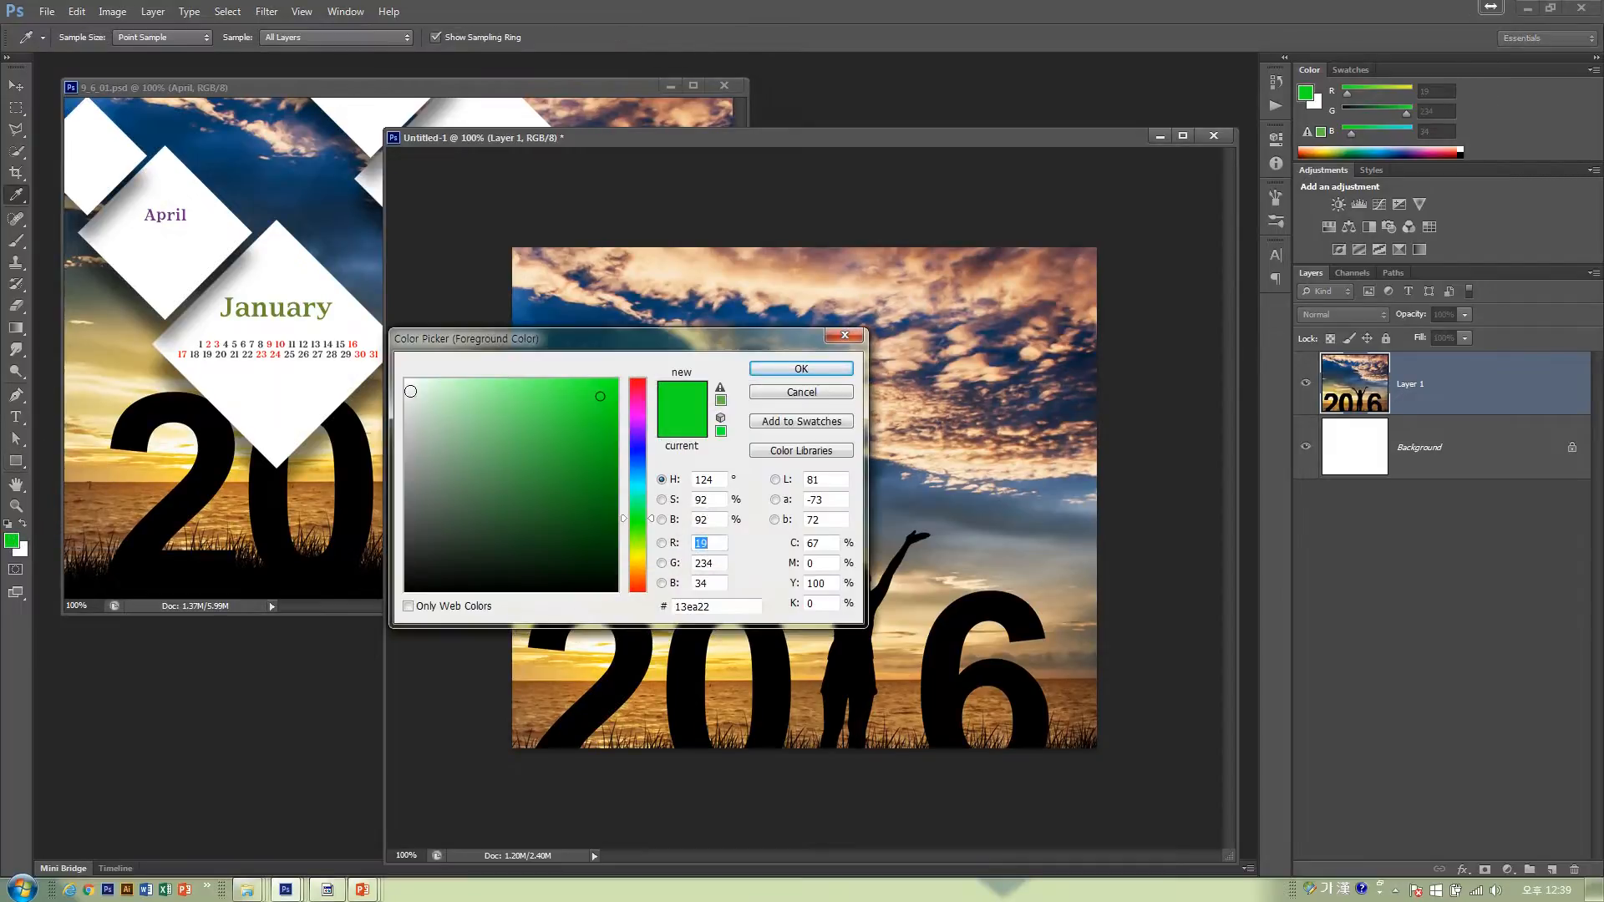
pyautogui.click(765, 369)
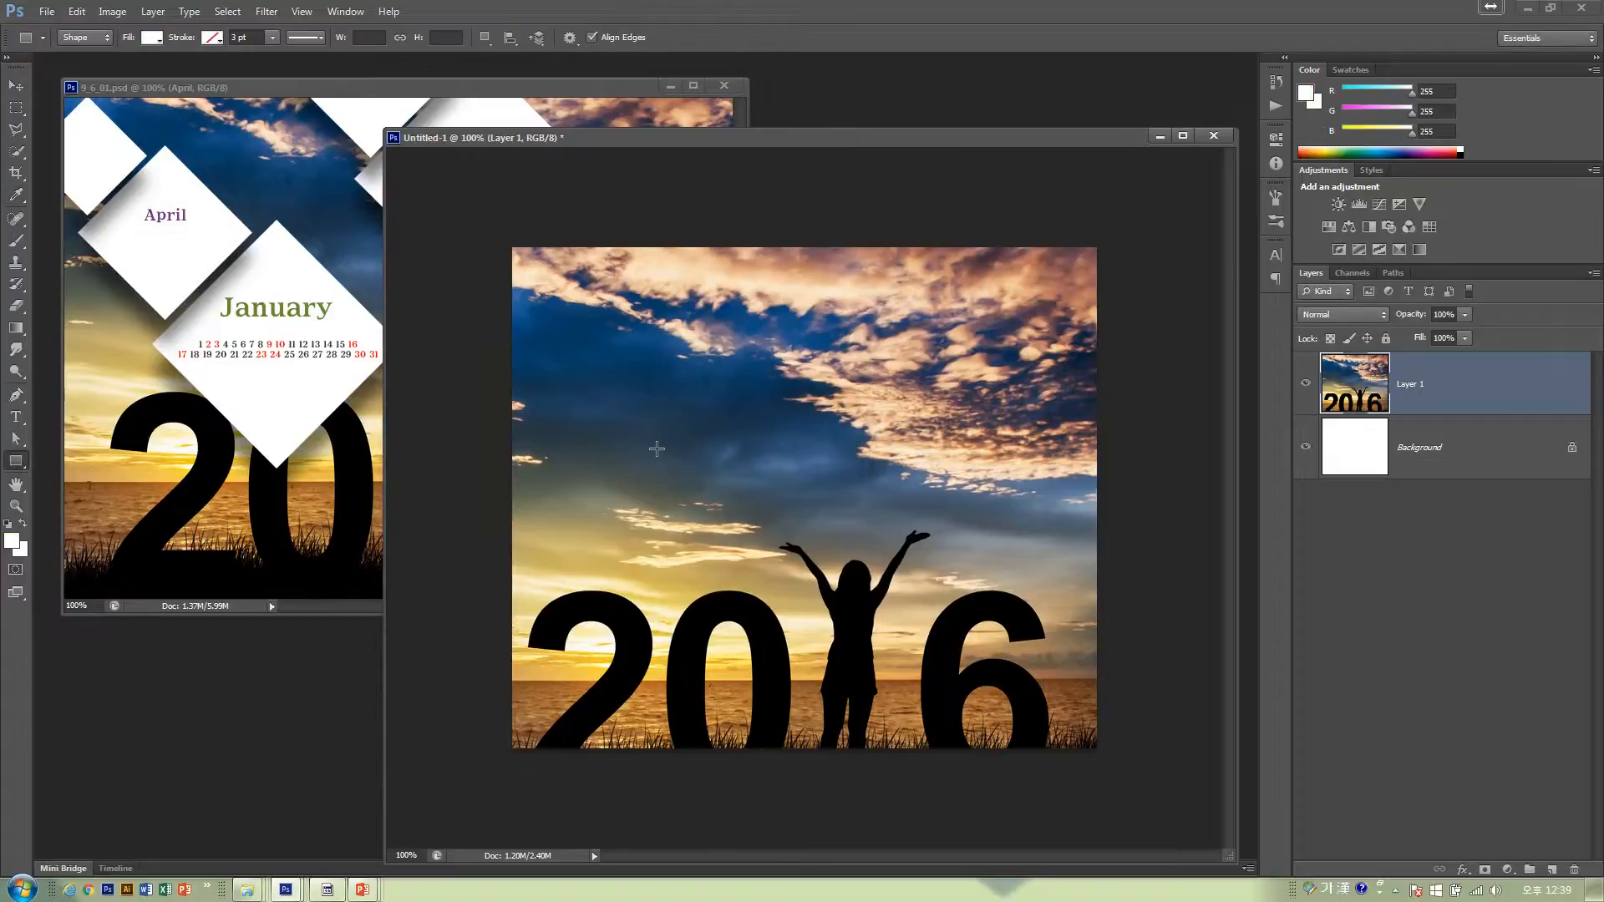
pyautogui.moveTo(635, 437); pyautogui.dragTo(769, 615)
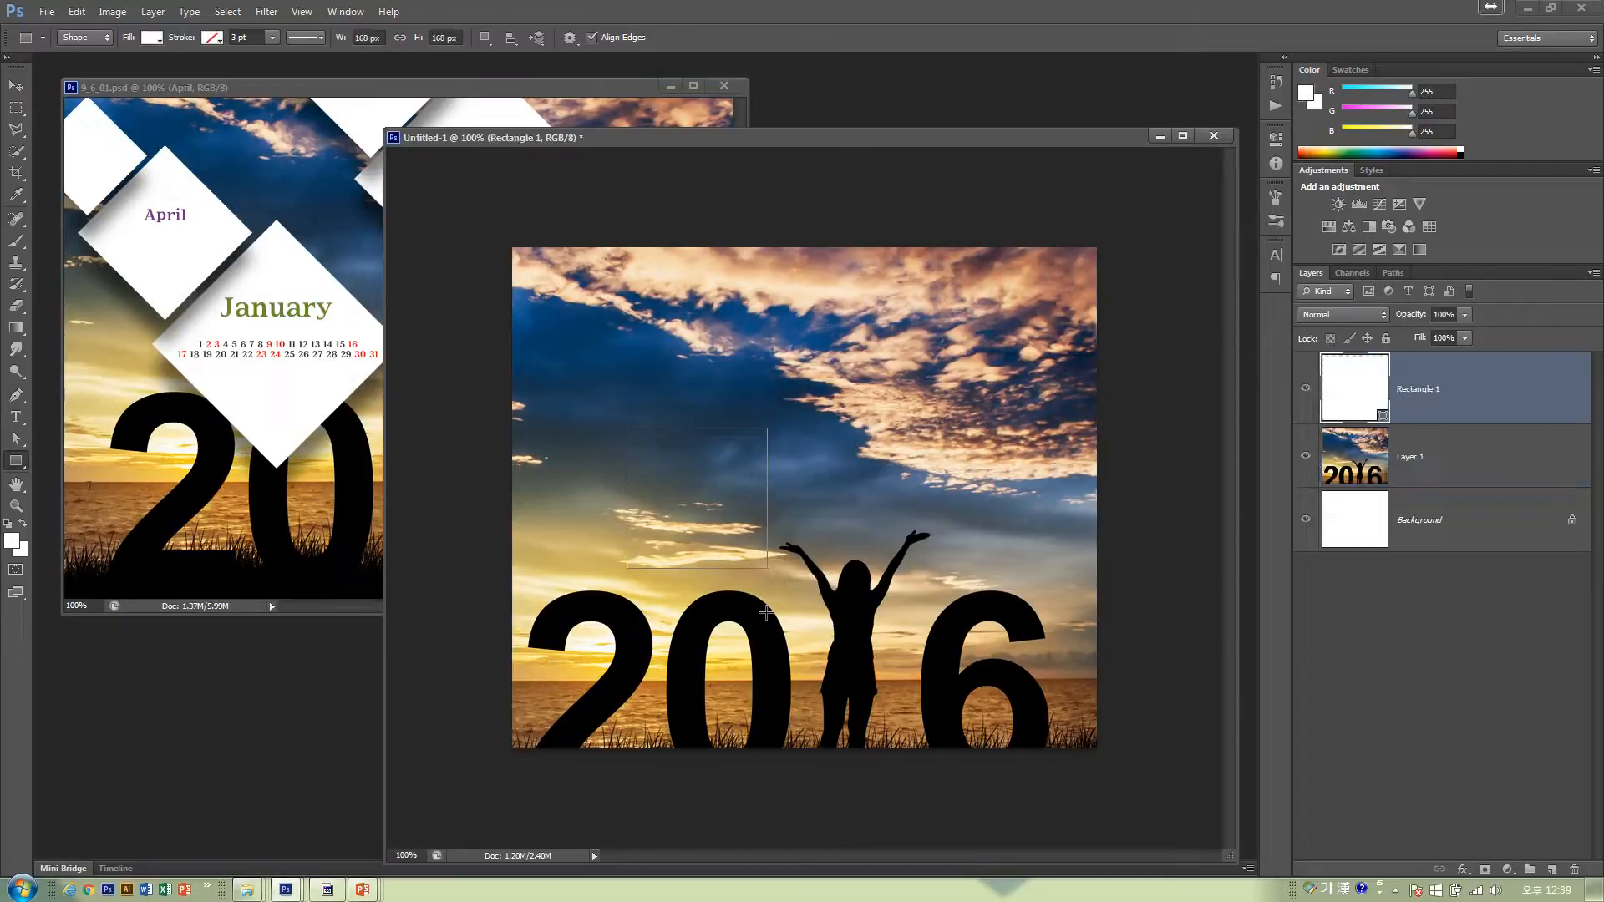
# - Transform the white square to 102.98% scale and 45° rotation, and move the resulting diamond slightly down over the top of the 0
pyautogui.click(77, 11)
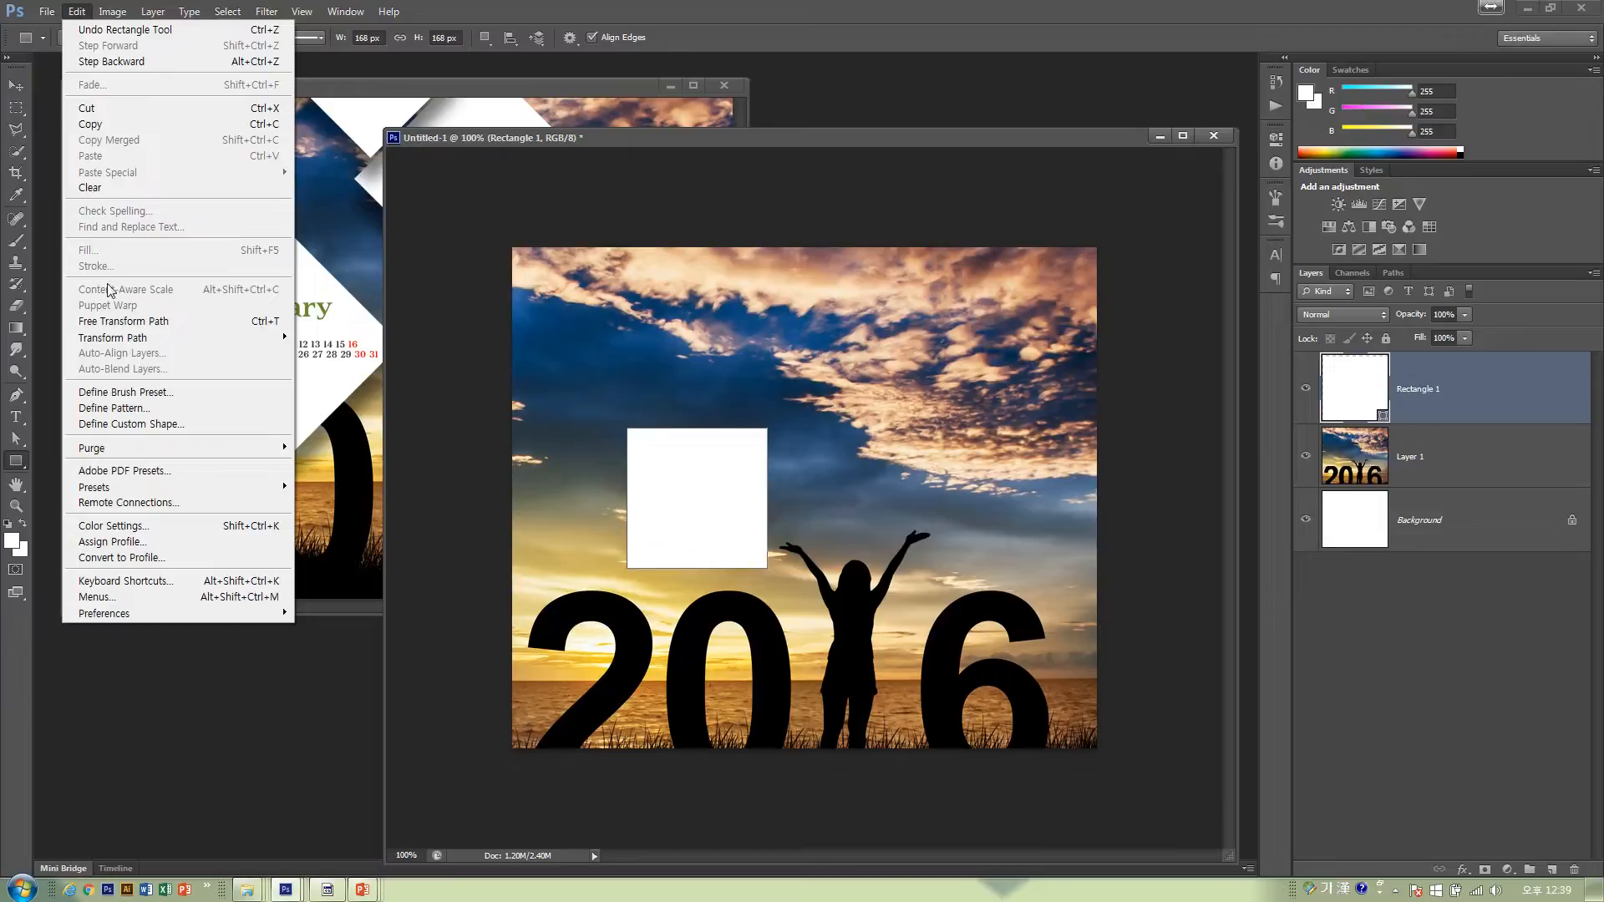
pyautogui.click(150, 323)
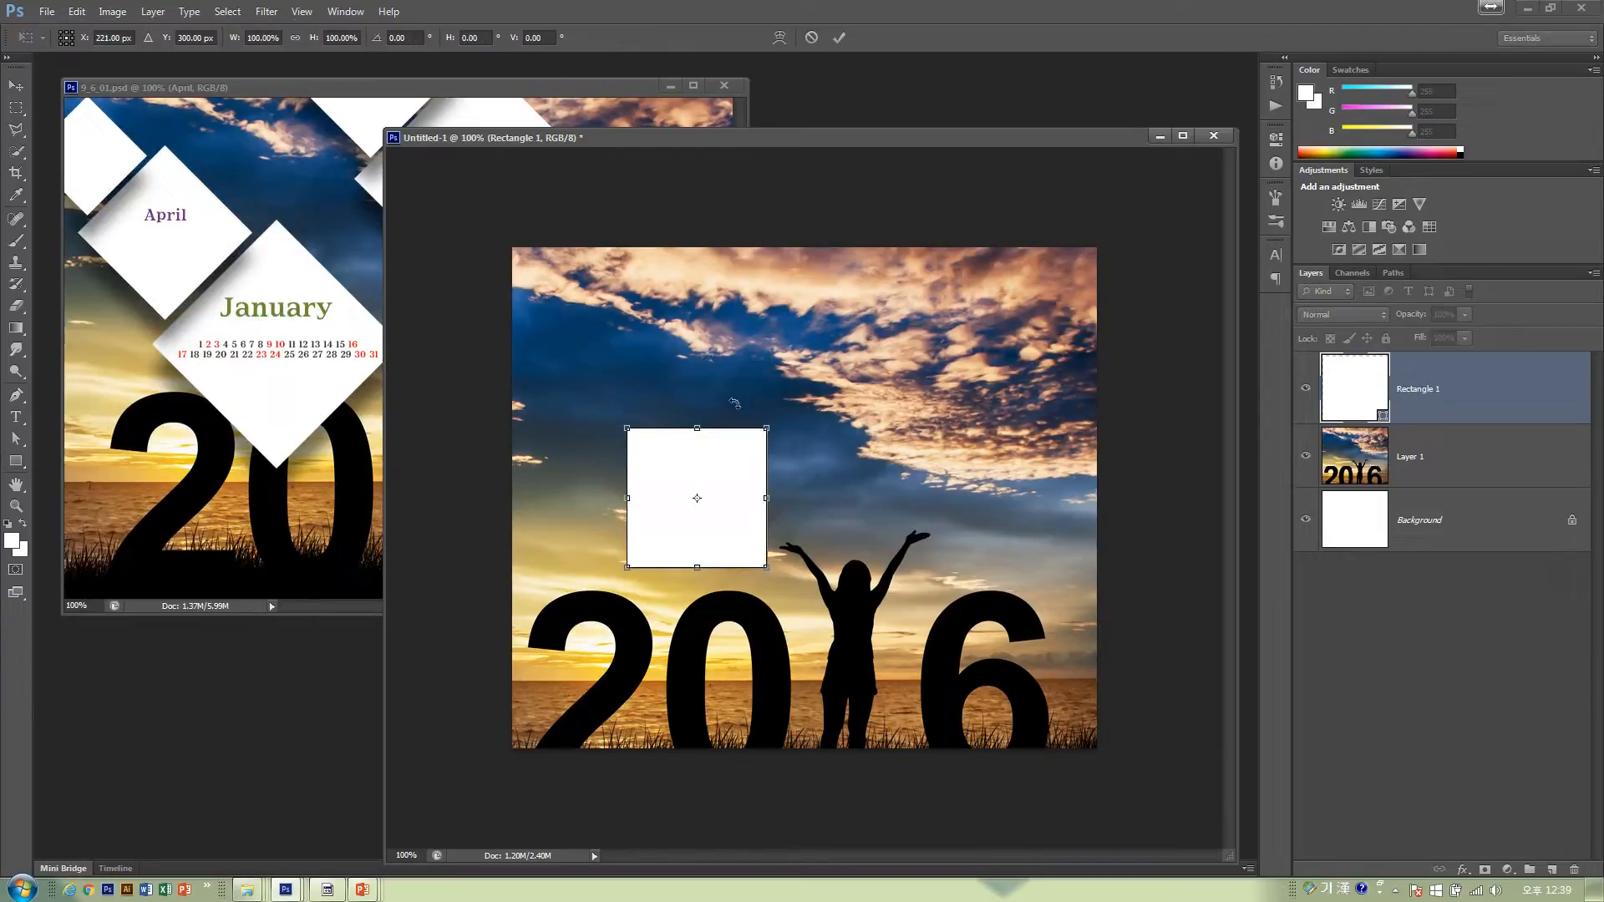
pyautogui.moveTo(767, 428)
pyautogui.mouseDown()
pyautogui.moveTo(782, 413)
pyautogui.moveTo(747, 447)
pyautogui.moveTo(781, 414)
pyautogui.moveTo(771, 425)
pyautogui.mouseUp()
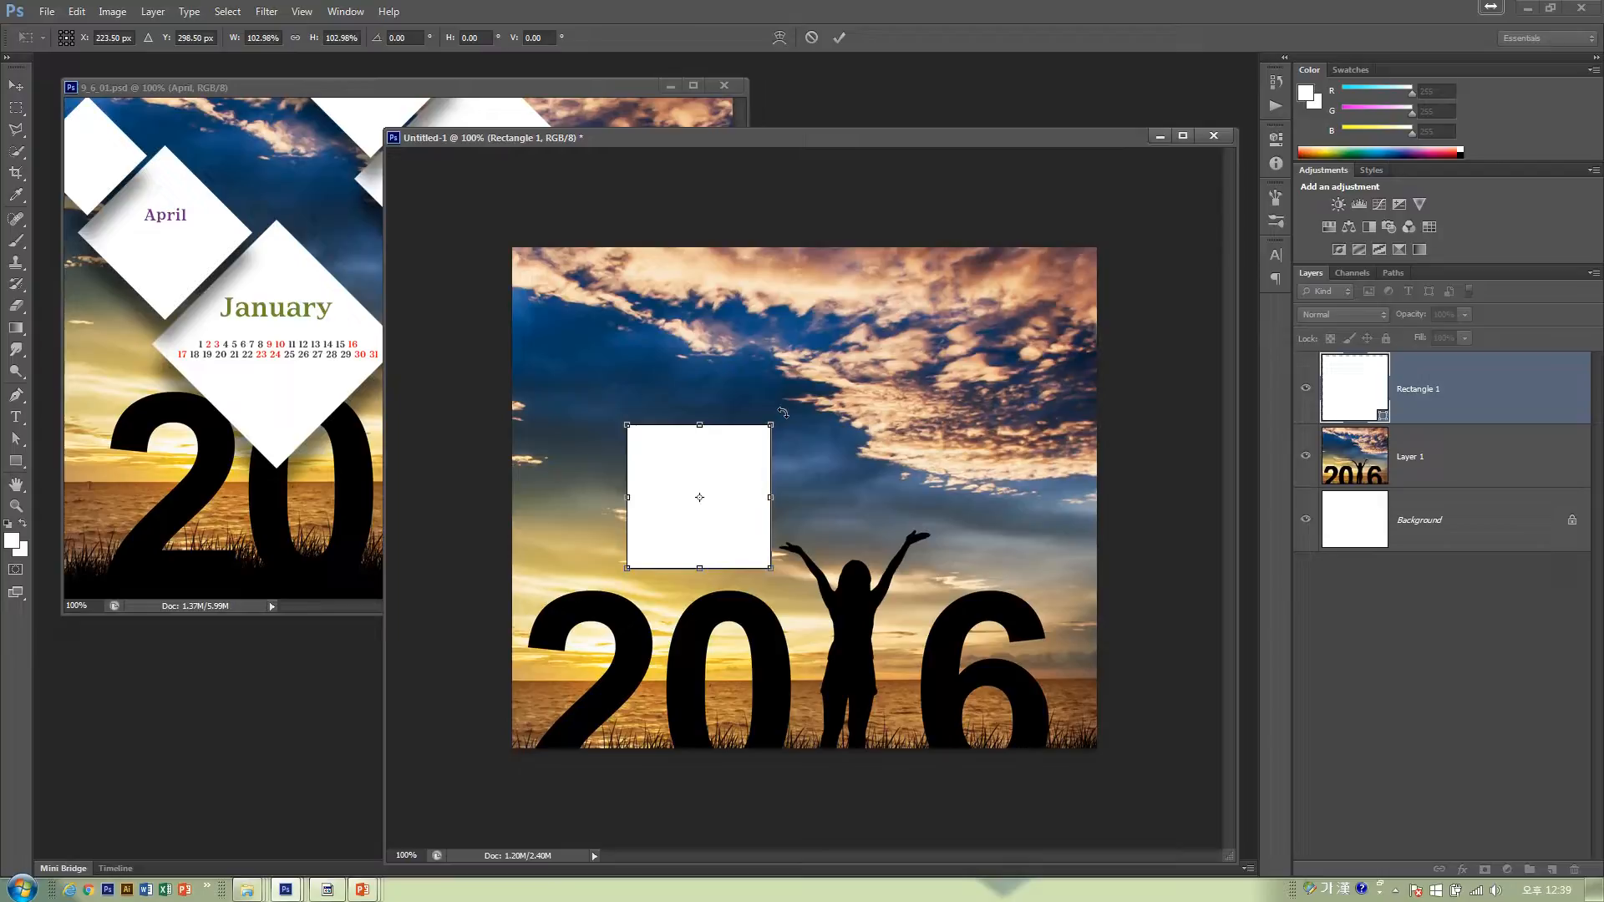
pyautogui.moveTo(783, 412); pyautogui.dragTo(823, 497)
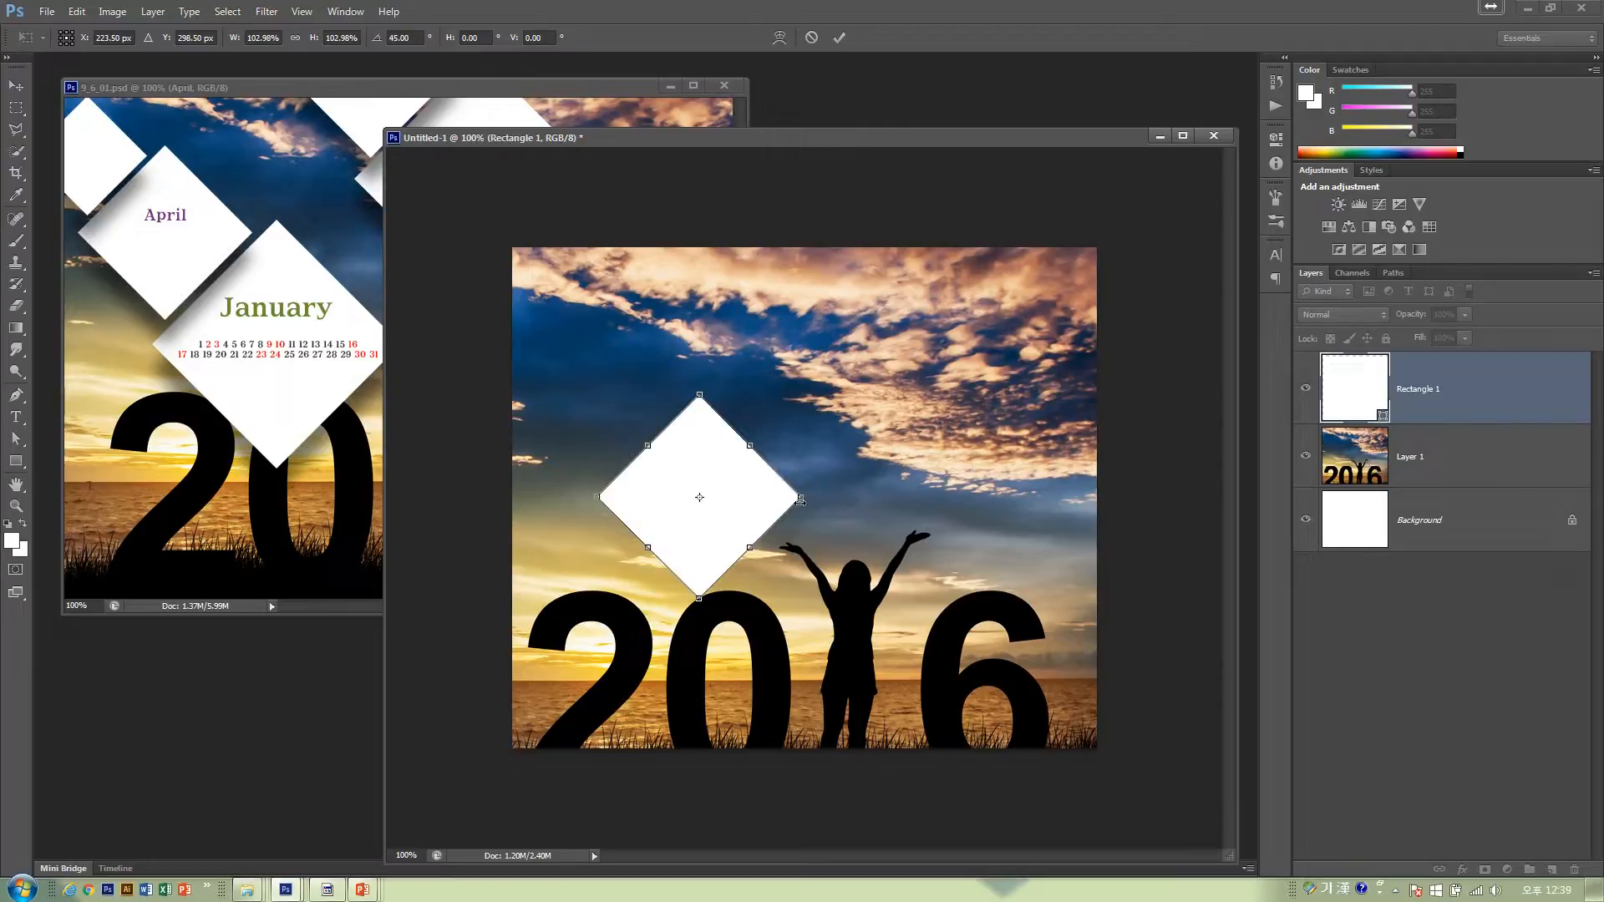
pyautogui.press('Return')
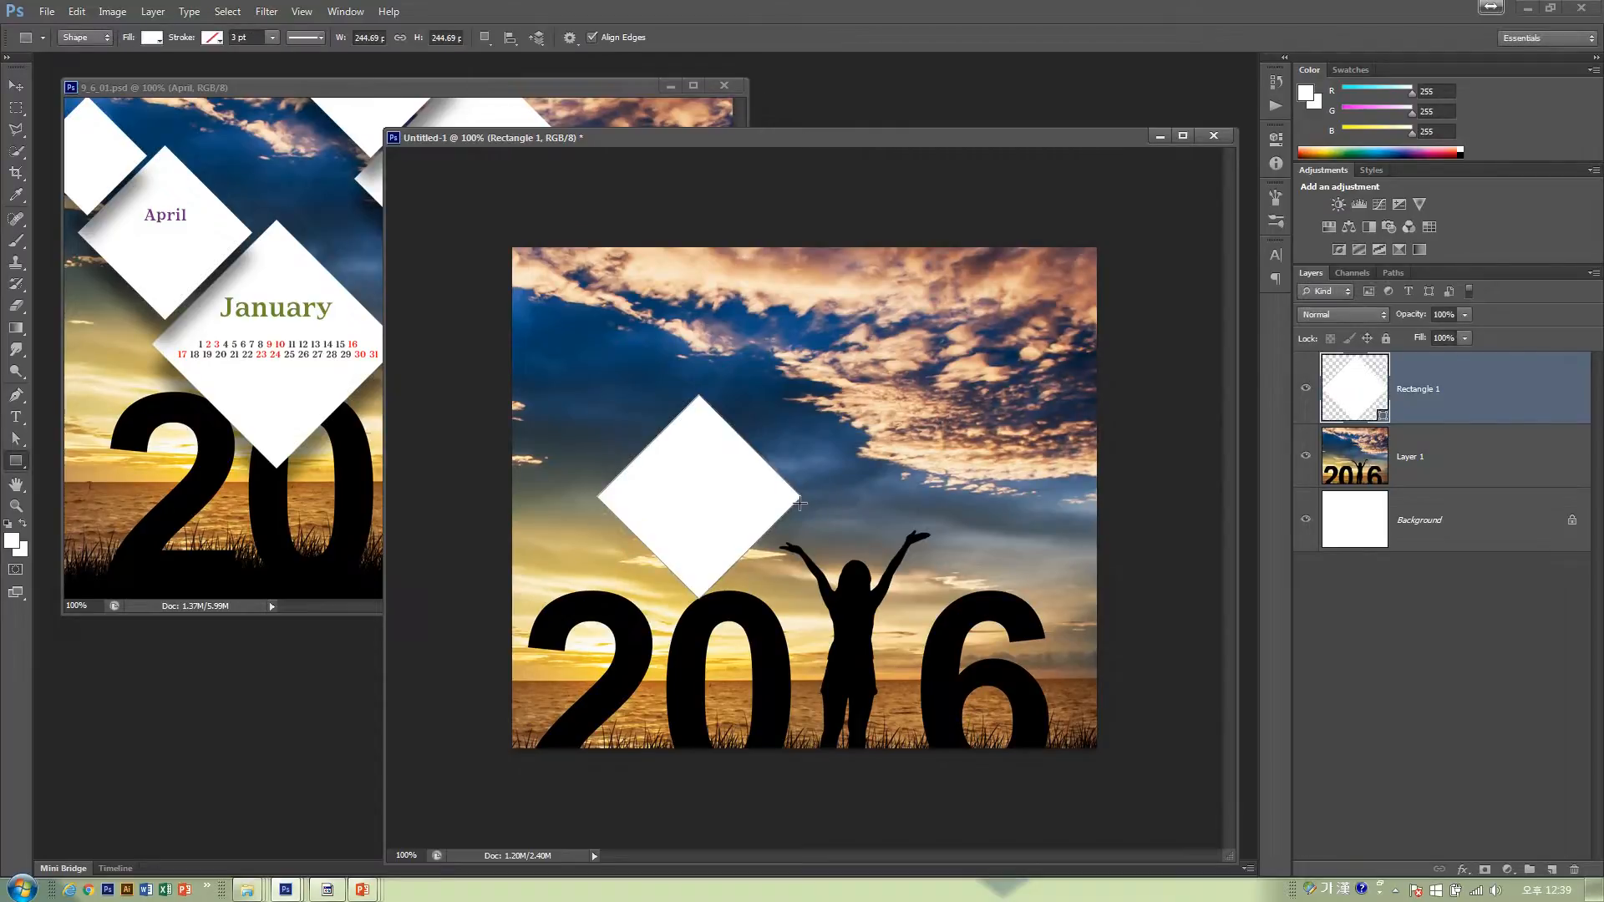
pyautogui.click(16, 86)
pyautogui.moveTo(695, 482); pyautogui.dragTo(724, 516)
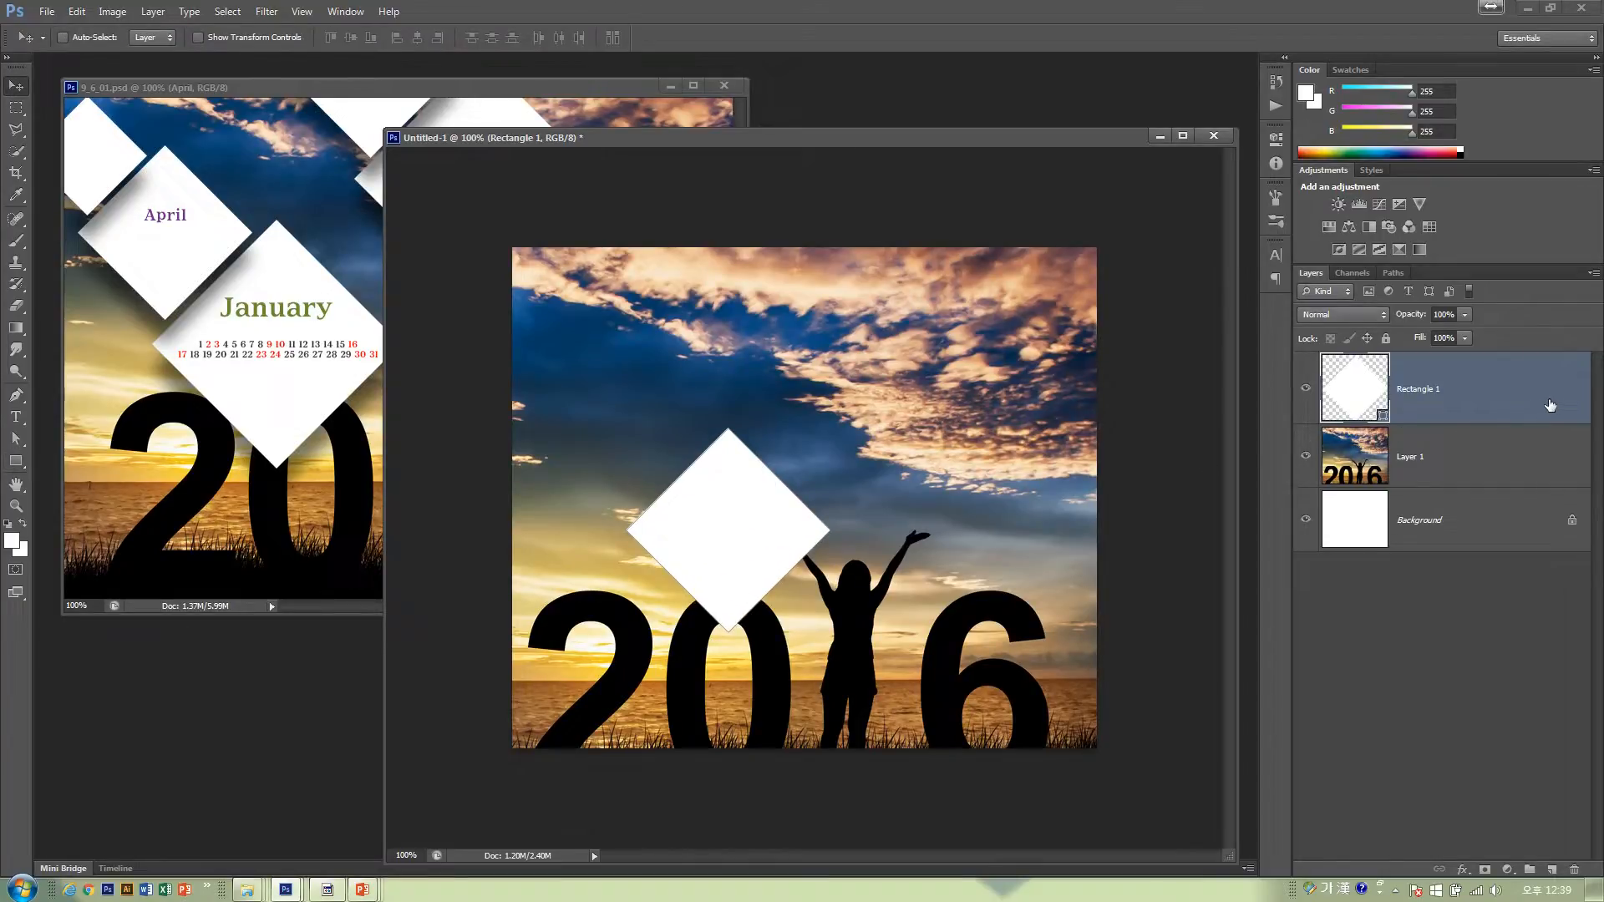
# - Add a drop shadow to the white diamond's layer and set the shadow distance to 11 px
pyautogui.doubleClick(1550, 406)
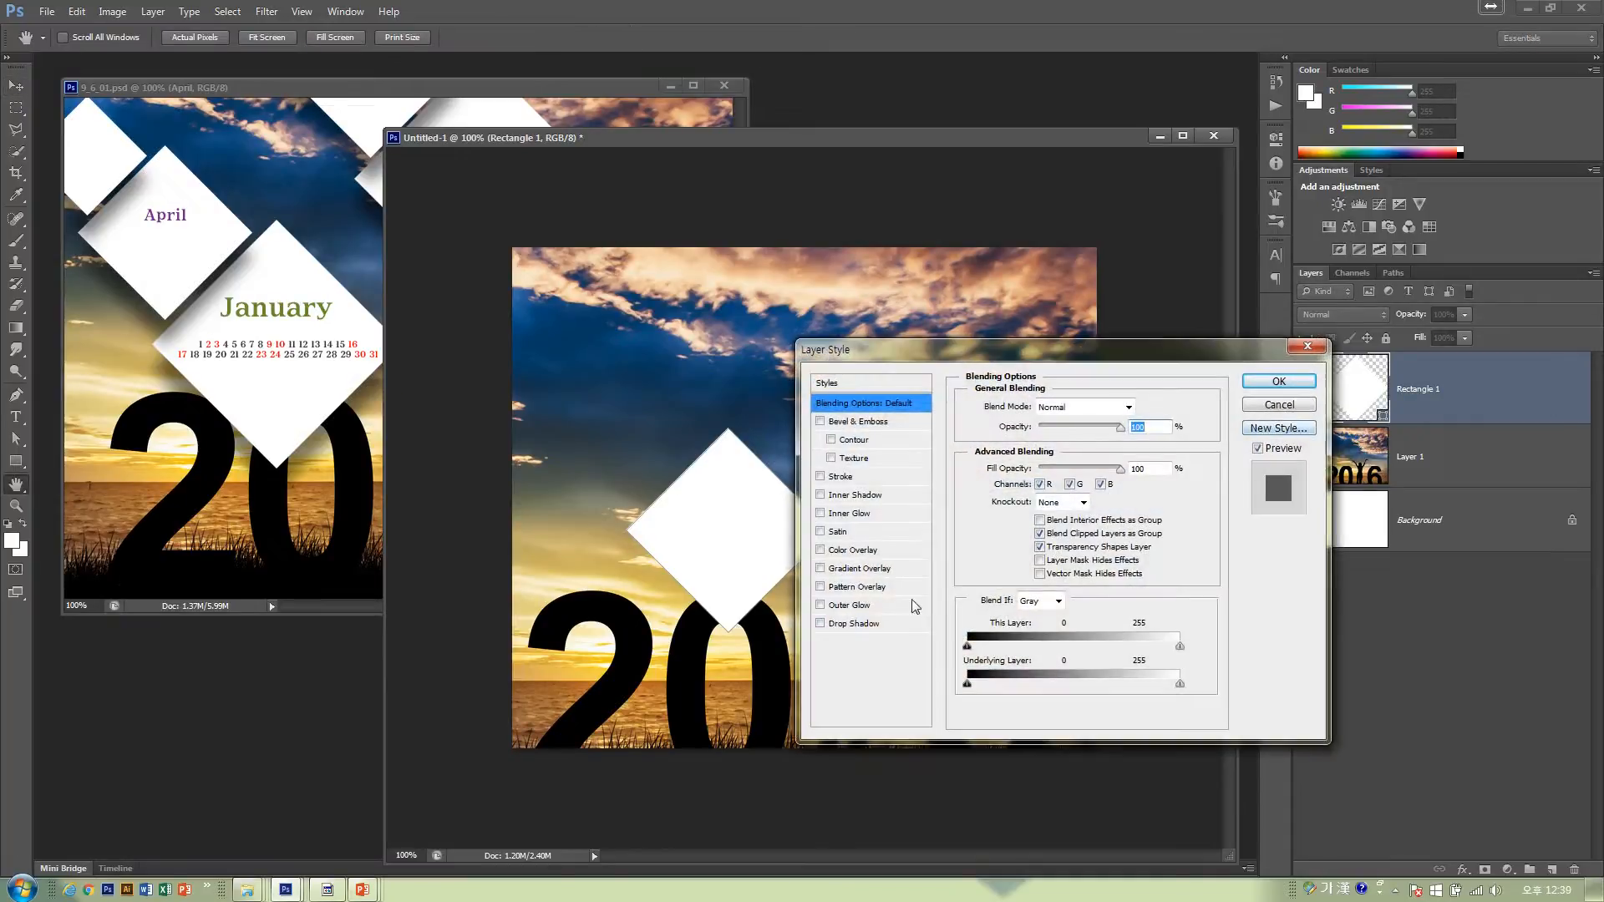
pyautogui.click(891, 625)
pyautogui.moveTo(969, 351); pyautogui.dragTo(1053, 341)
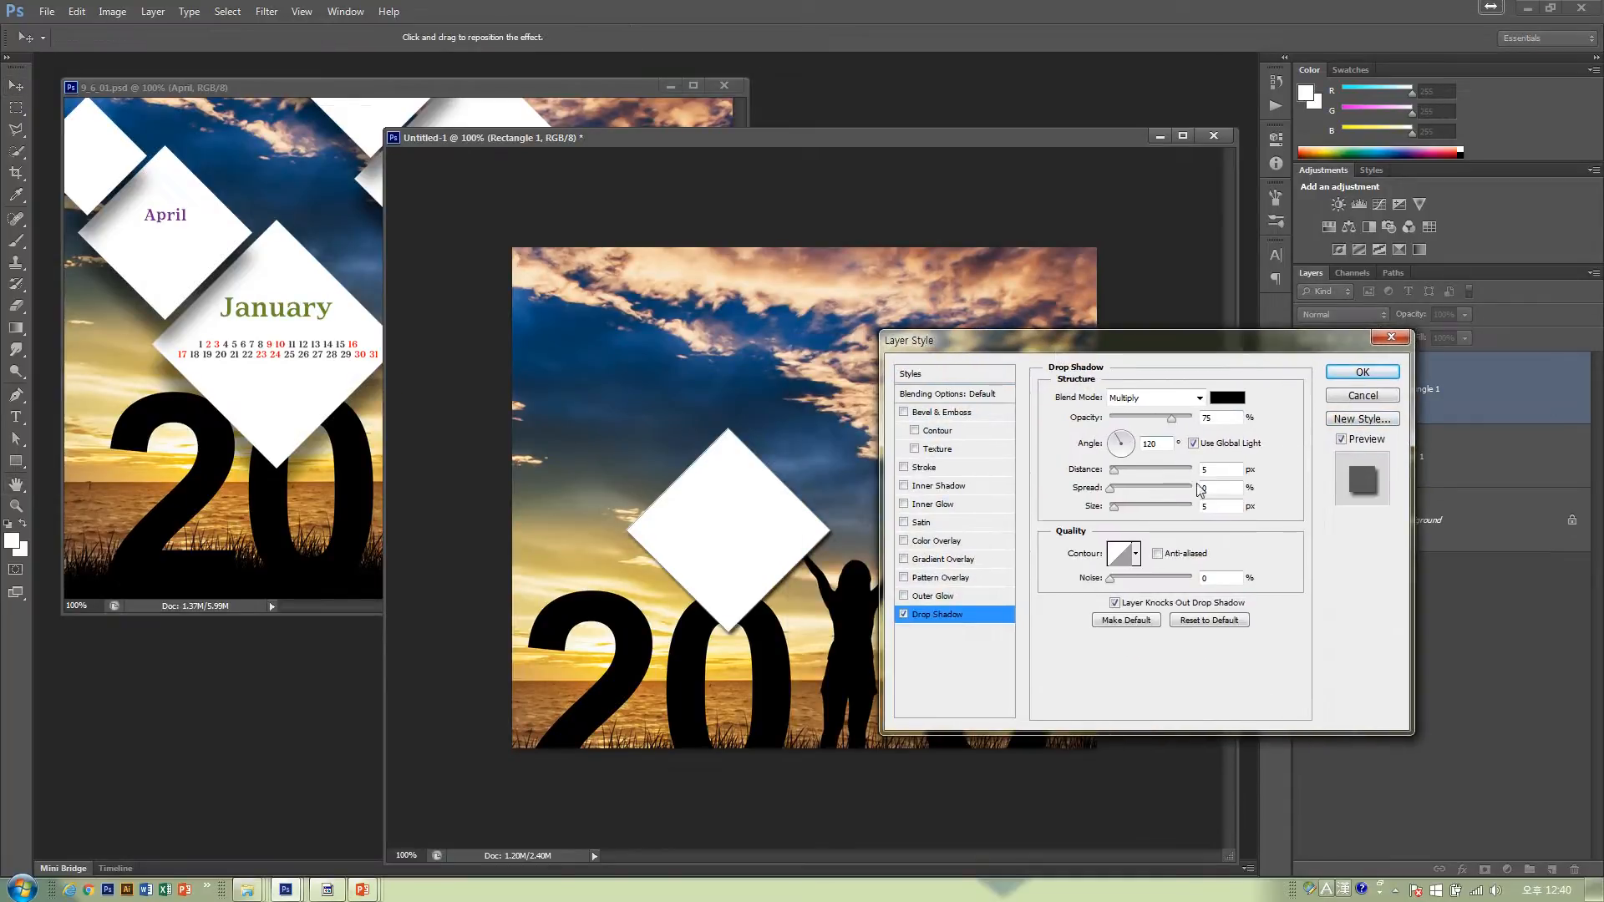
pyautogui.click(1219, 469)
pyautogui.press('Up')
pyautogui.press('Up')
pyautogui.press('Up')
pyautogui.press('Up')
pyautogui.press('Up')
pyautogui.press('Up')
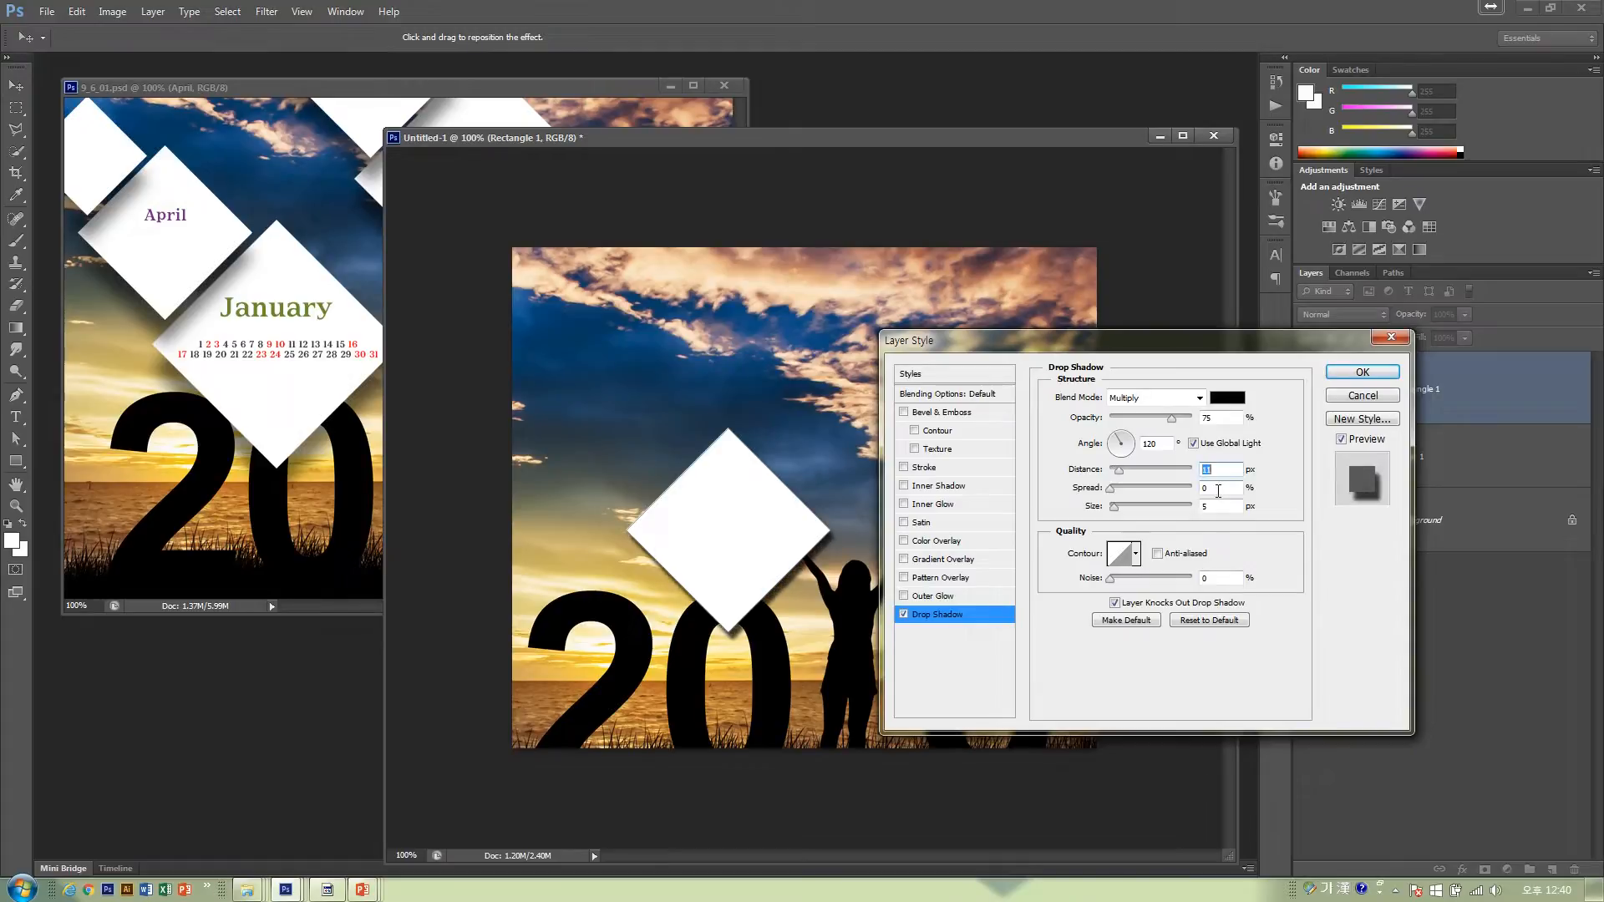
# - Set the diamond's drop shadow size to 25 px and its distance to 15 px
pyautogui.press('Up')
pyautogui.press('Up')
pyautogui.press('Up')
pyautogui.press('Up')
pyautogui.press('Up')
pyautogui.press('Up')
pyautogui.press('Up')
pyautogui.press('Up')
pyautogui.press('Up')
pyautogui.press('Up')
pyautogui.press('Up')
pyautogui.press('Up')
pyautogui.press('Up')
pyautogui.press('Up')
pyautogui.press('Up')
pyautogui.press('Up')
pyautogui.press('Up')
pyautogui.press('Up')
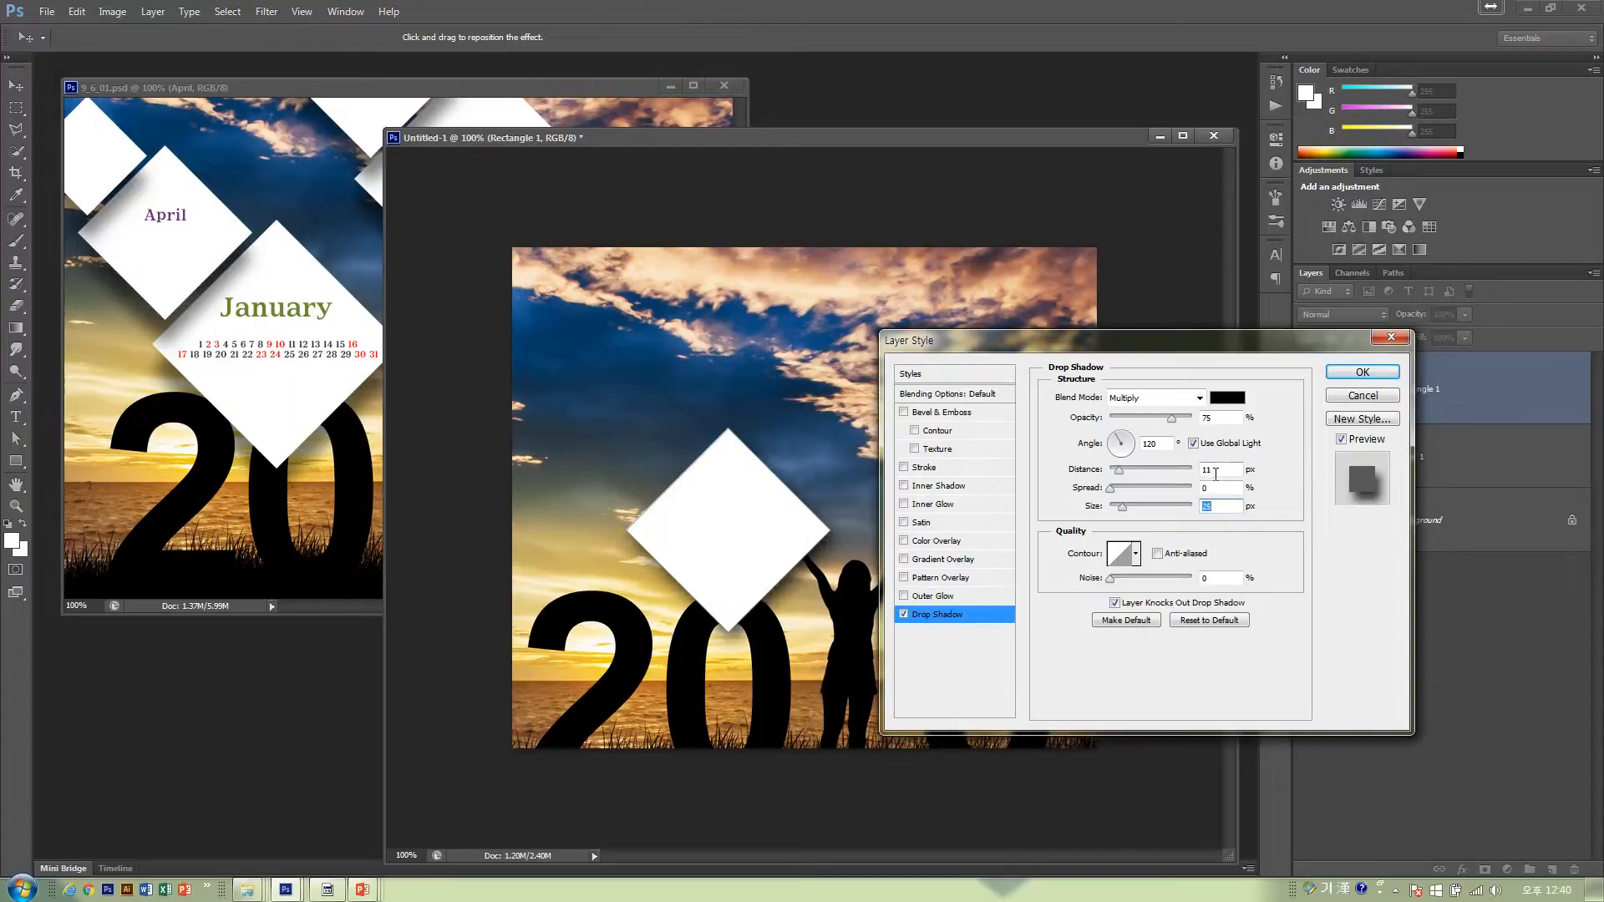
pyautogui.press('Up')
pyautogui.press('Up')
pyautogui.press('Up')
pyautogui.press('Up')
# - Refine the diamond's drop shadow with a 29 px size, a greater distance and an opacity reduced to below 69%, and apply it
pyautogui.click(1224, 419)
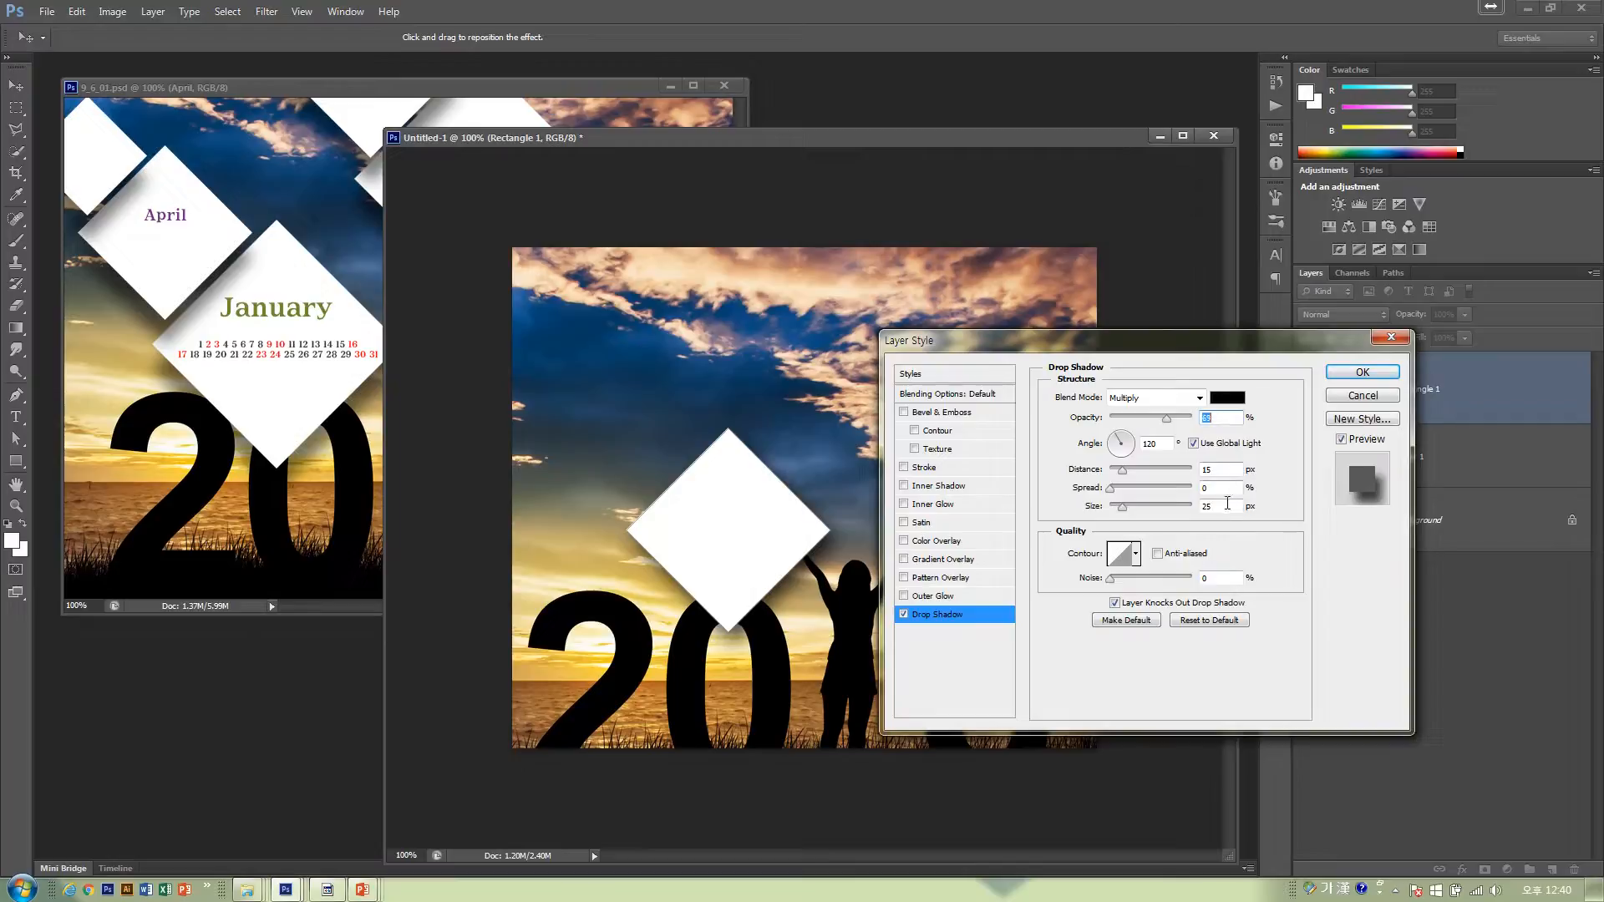
pyautogui.click(1222, 470)
pyautogui.press('Up')
pyautogui.press('Up')
pyautogui.press('Up')
pyautogui.press('Up')
pyautogui.press('Up')
pyautogui.press('Up')
pyautogui.press('Up')
pyautogui.press('Up')
pyautogui.press('Up')
pyautogui.press('Up')
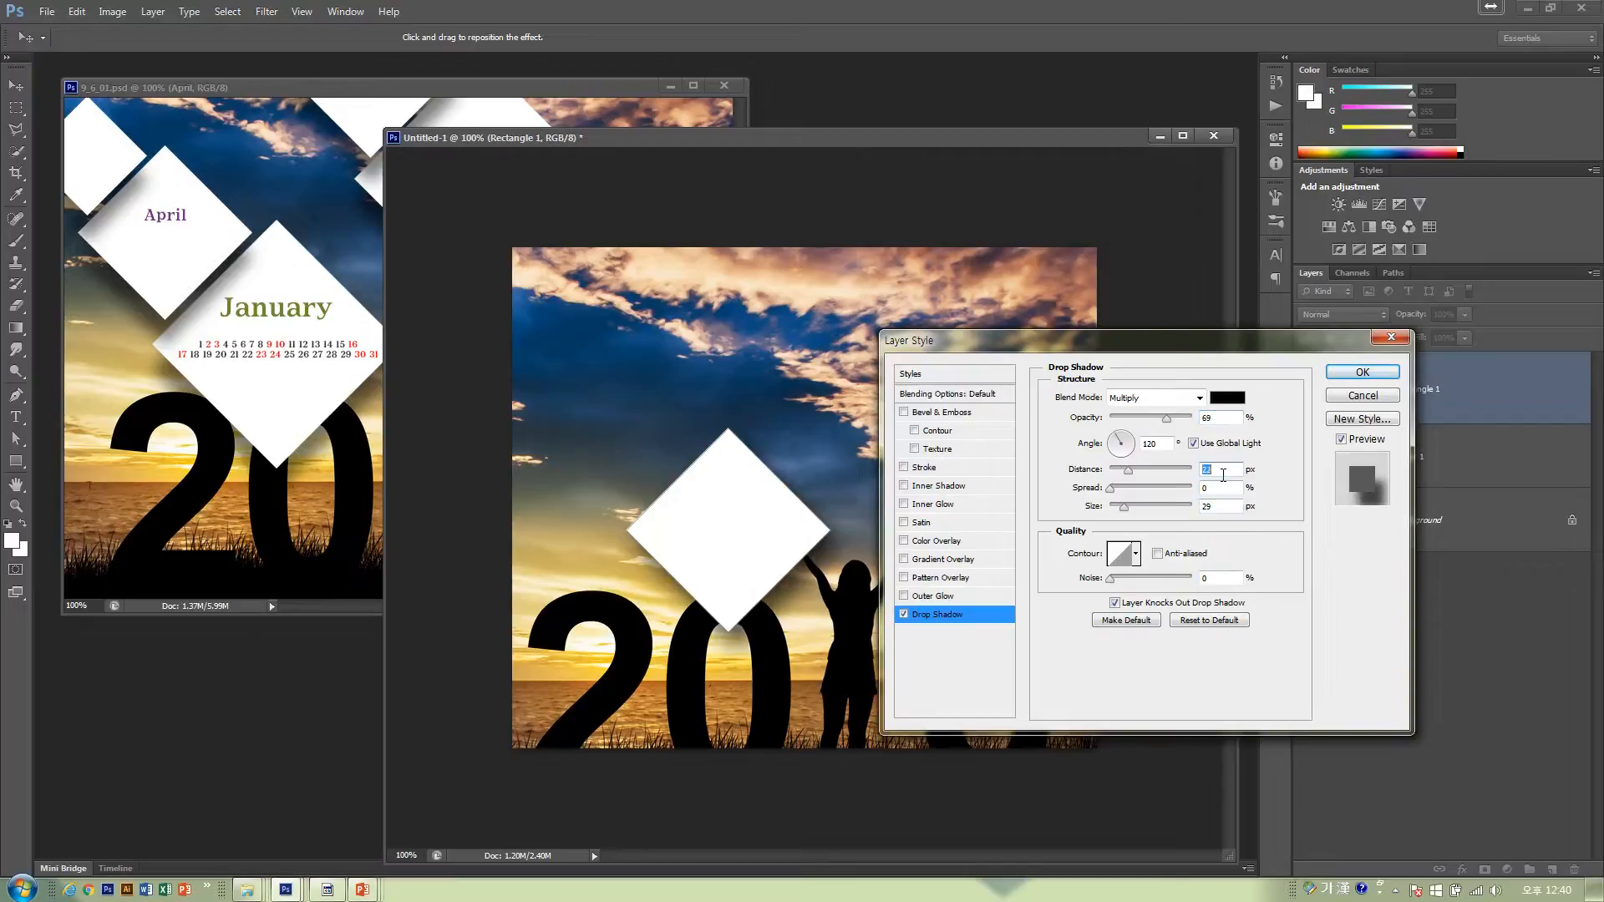
pyautogui.moveTo(1168, 419); pyautogui.dragTo(1152, 418)
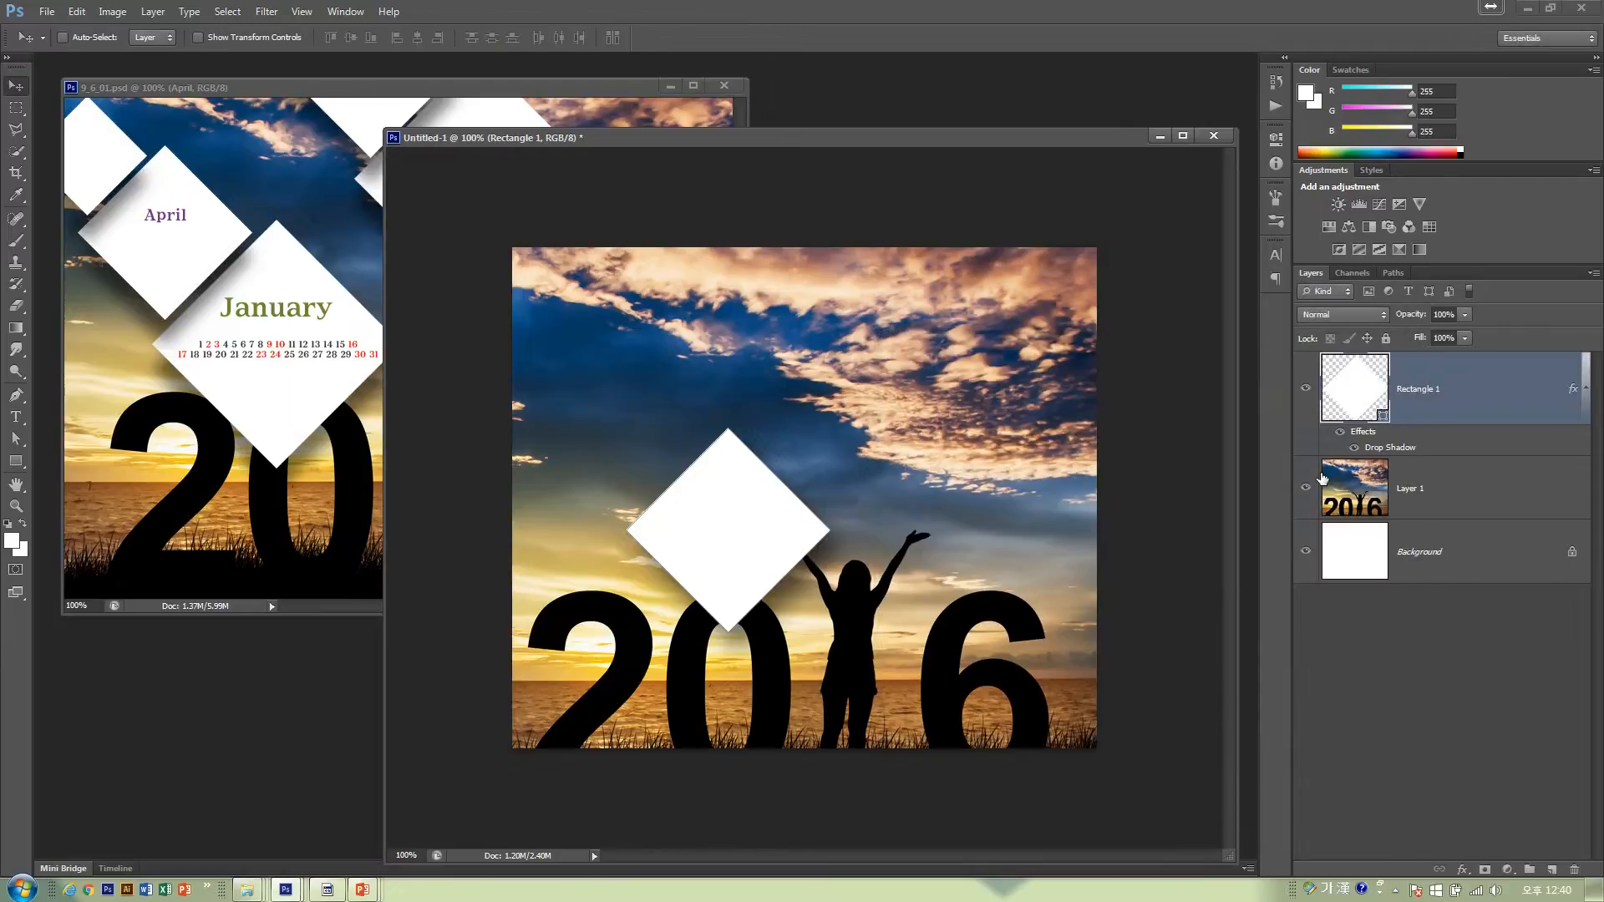
# - Scale the diamond to 109.94% about its center and move it slightly to the right and down over the 0
pyautogui.hotkey('ctrl', 't')
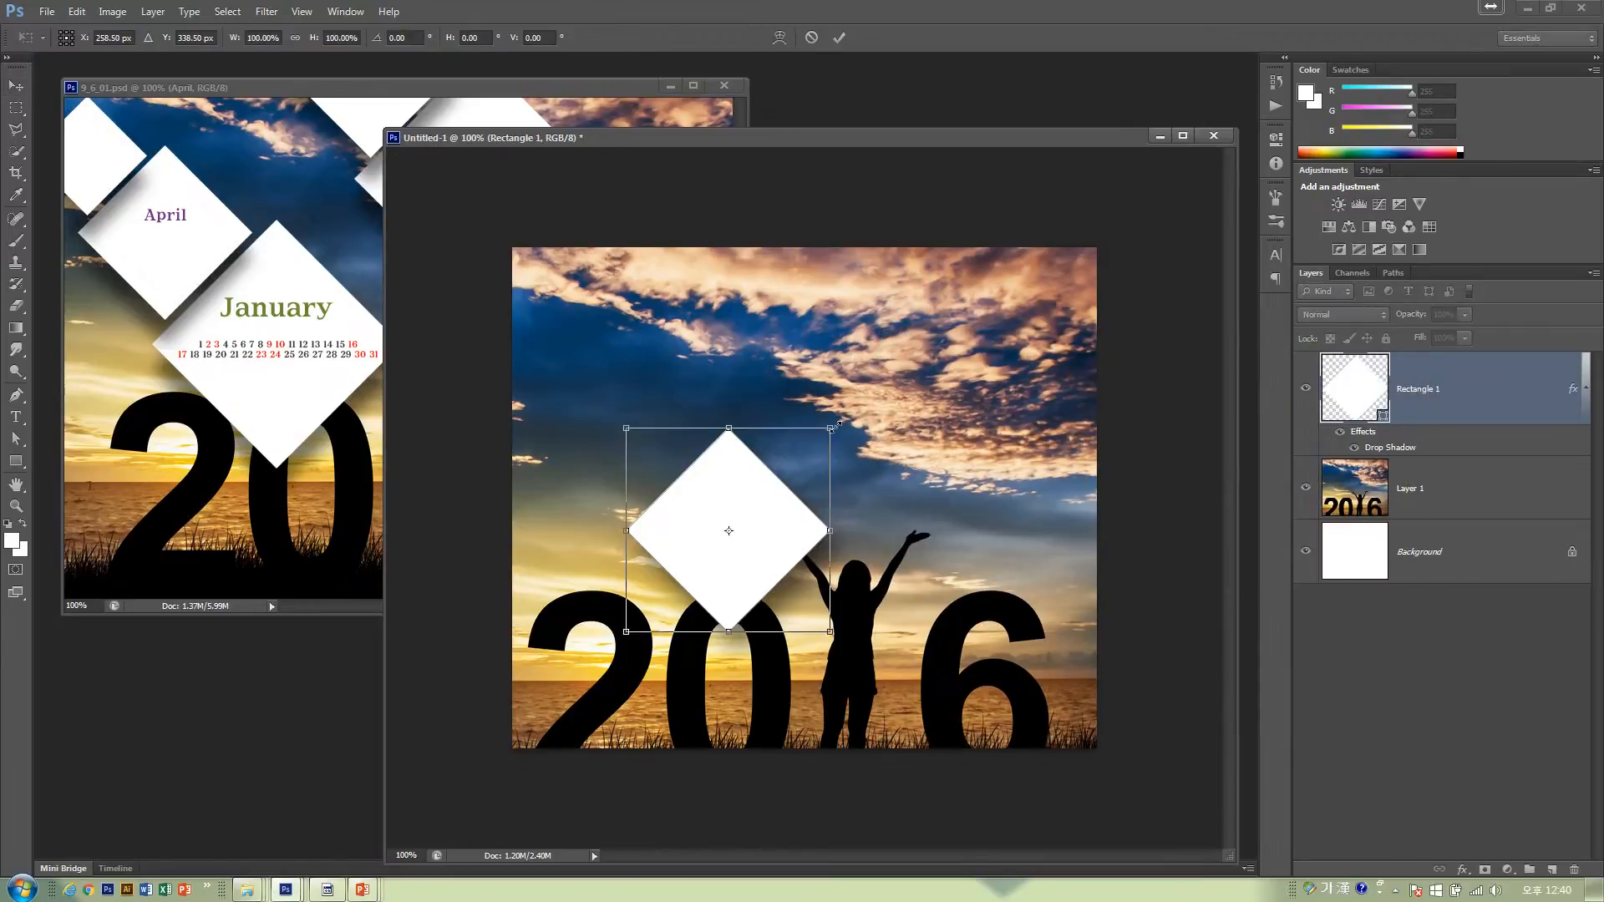
pyautogui.moveTo(839, 423); pyautogui.dragTo(850, 412)
pyautogui.press('Return')
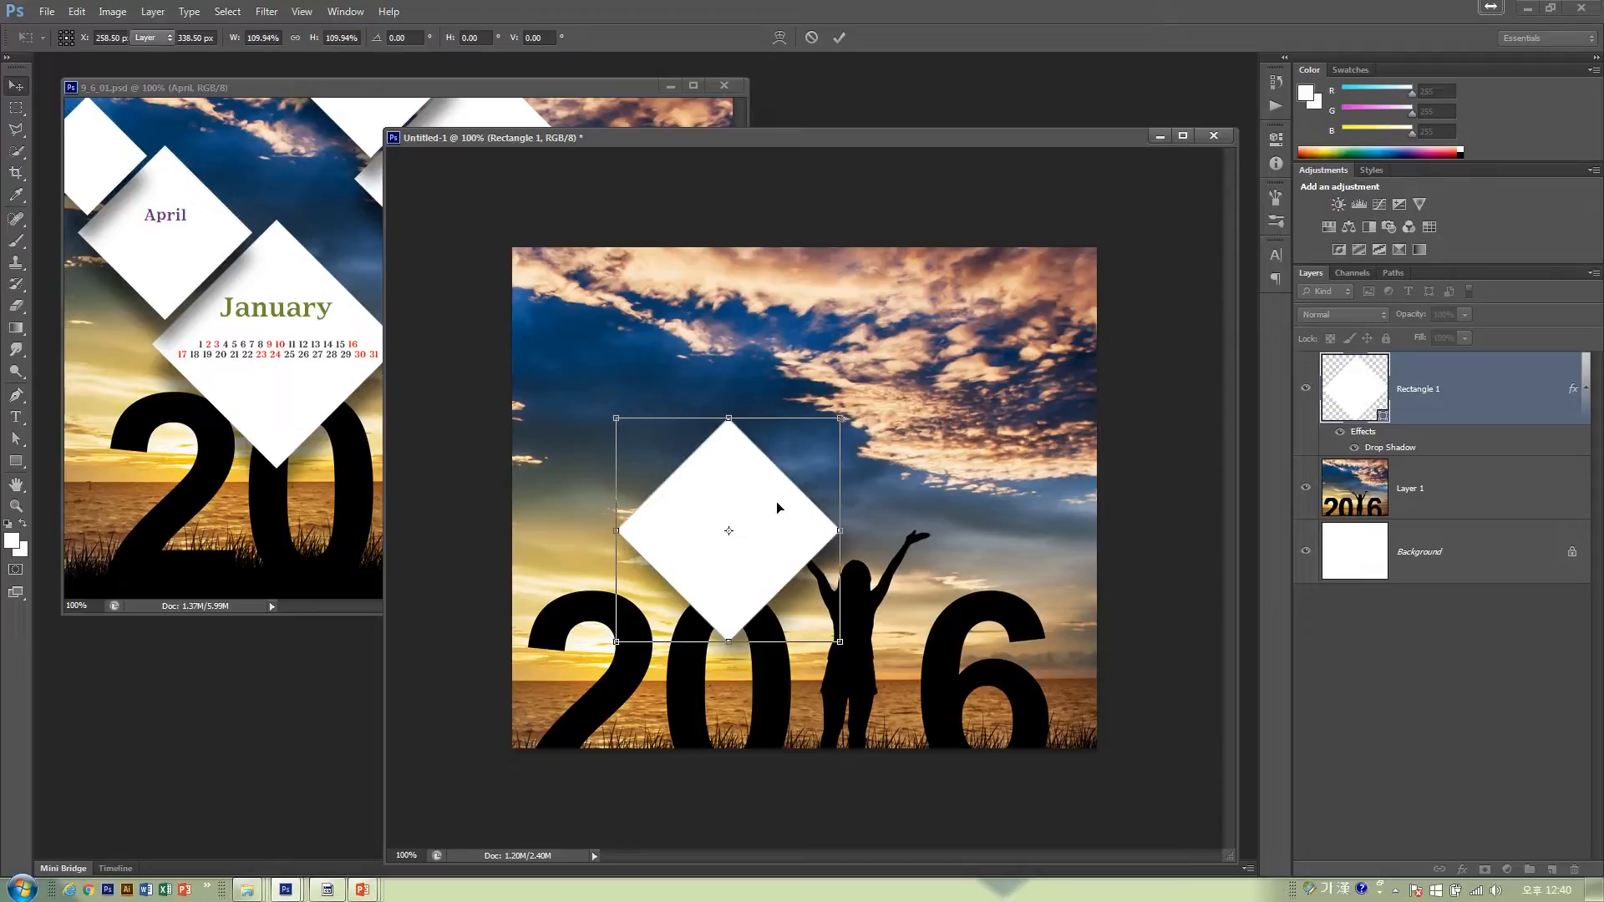
pyautogui.moveTo(769, 512); pyautogui.dragTo(781, 515)
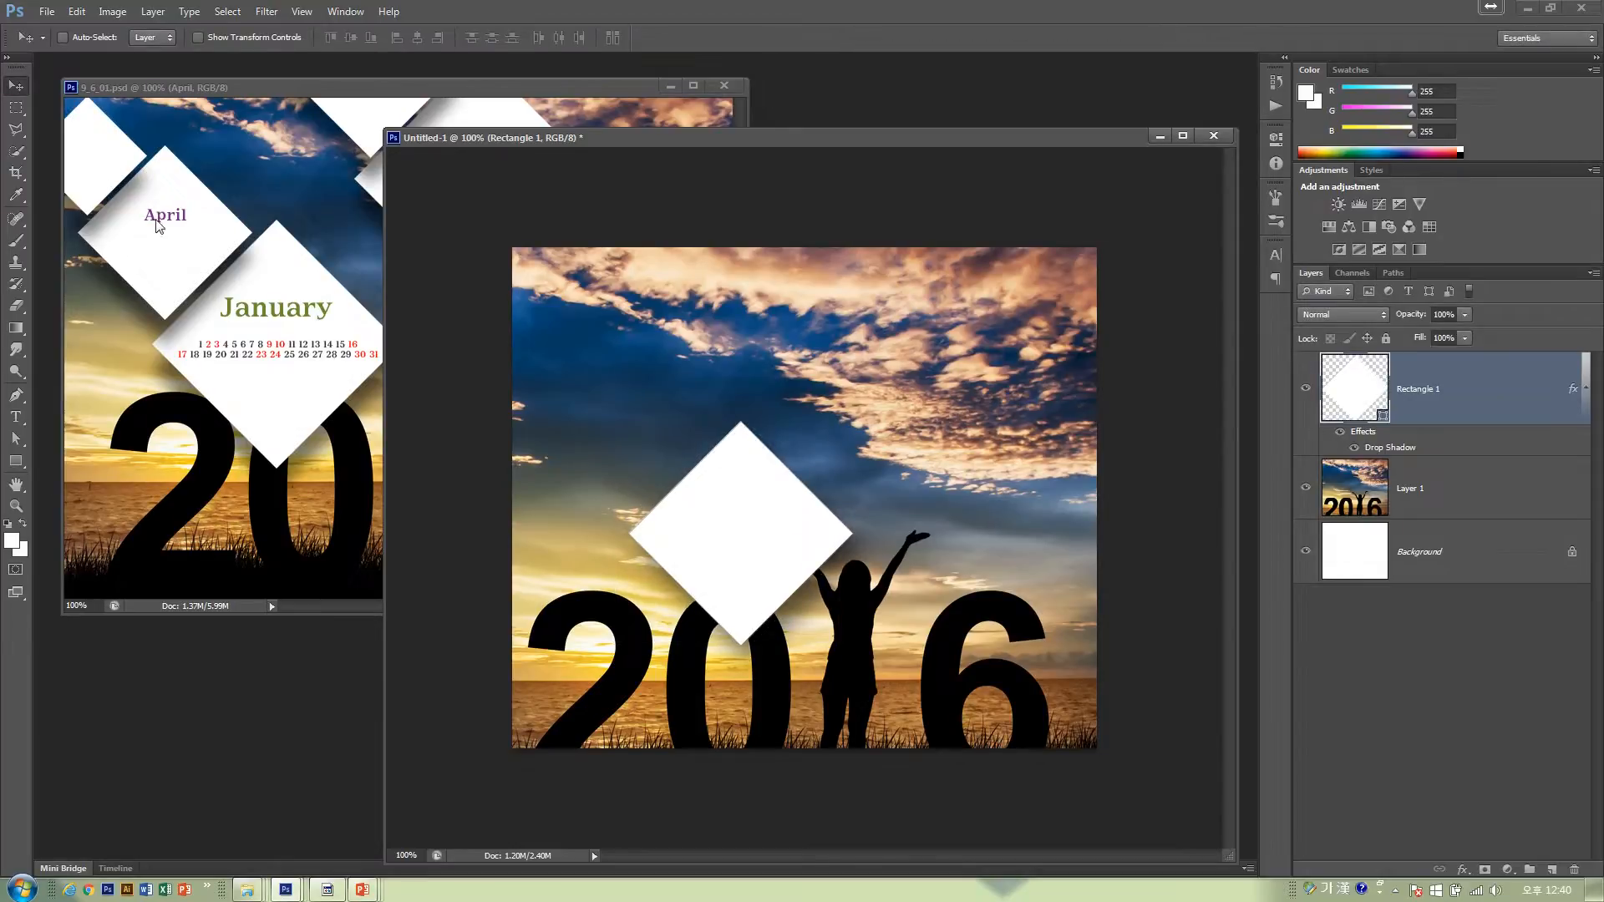
# - Duplicate the diamond diagonally up and to the left of the original and scale the copy to 79.94% about its center
pyautogui.moveTo(737, 539); pyautogui.dragTo(633, 456)
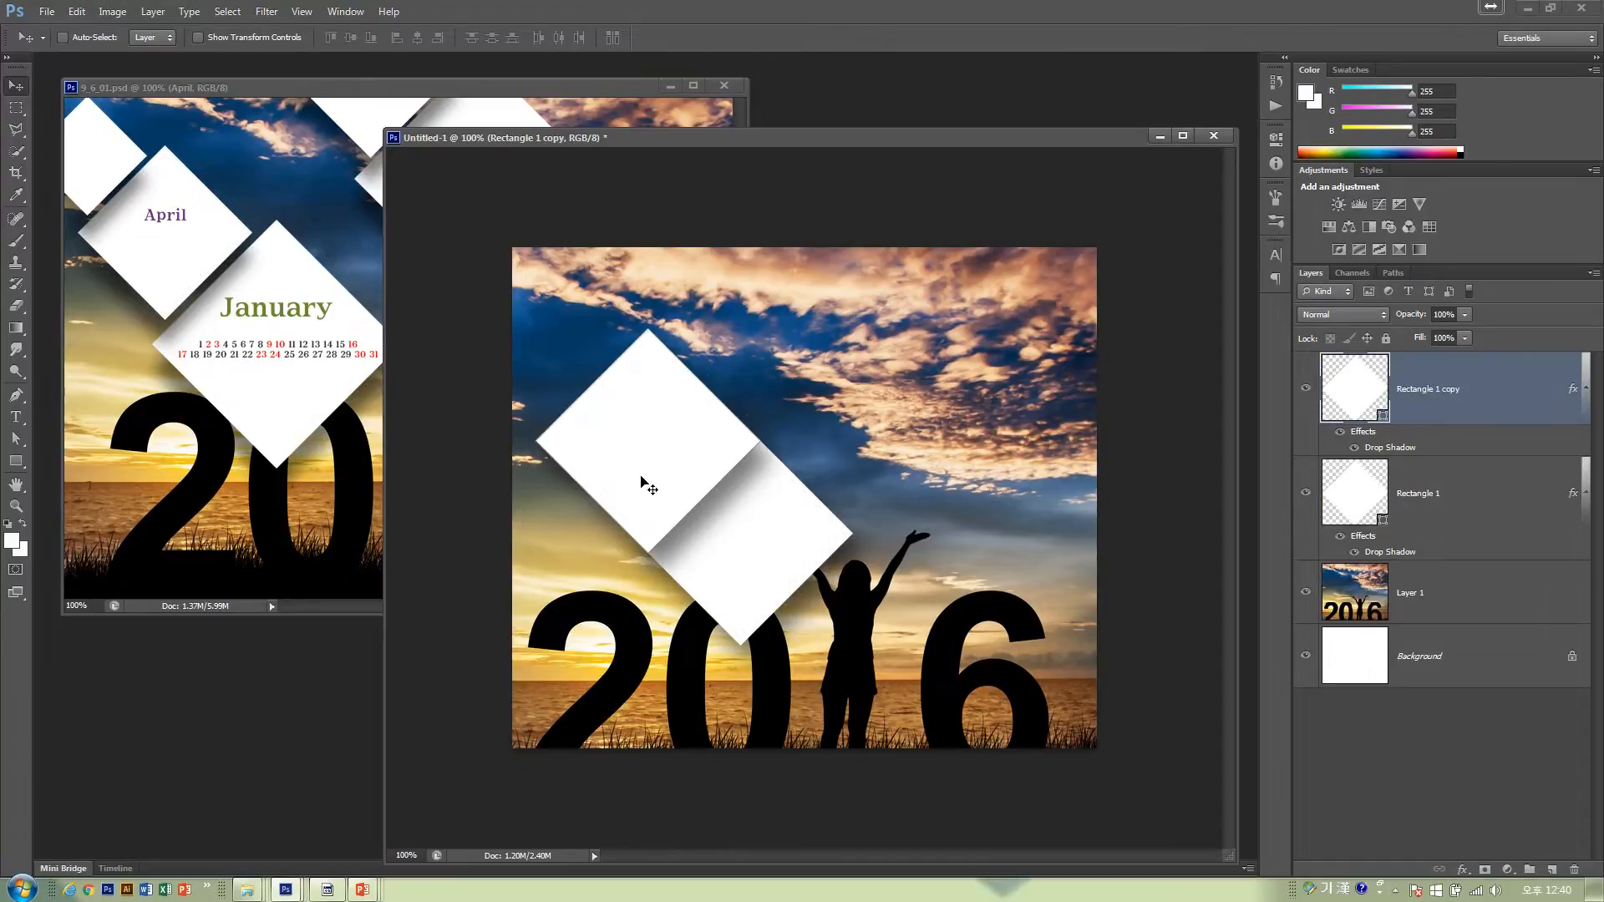
pyautogui.hotkey('ctrl', 't')
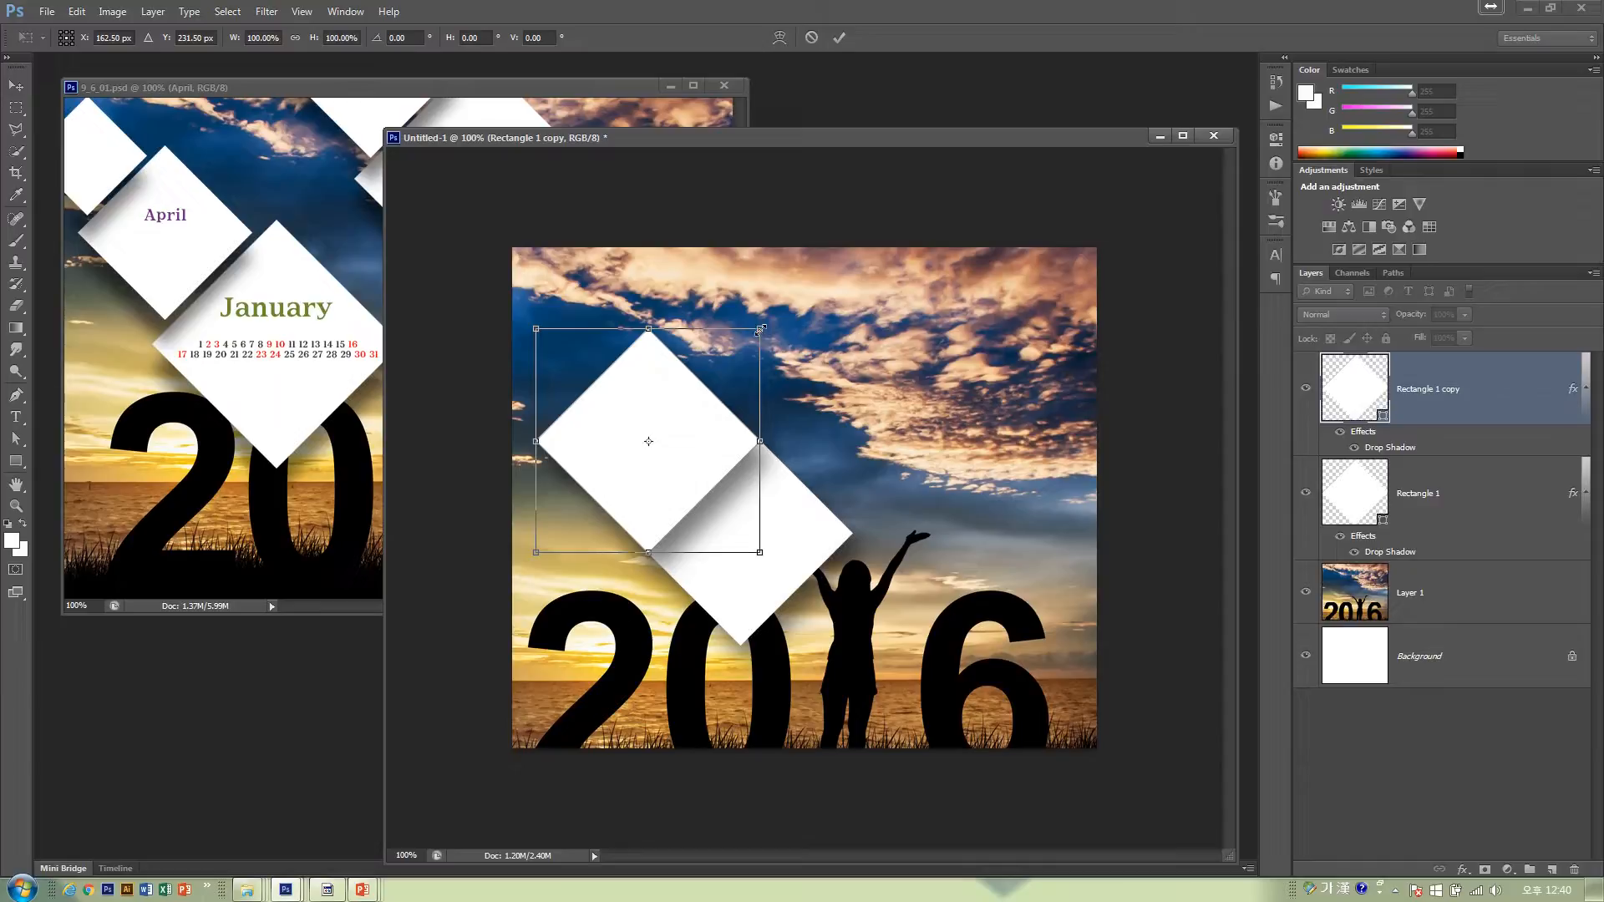
pyautogui.press('Return')
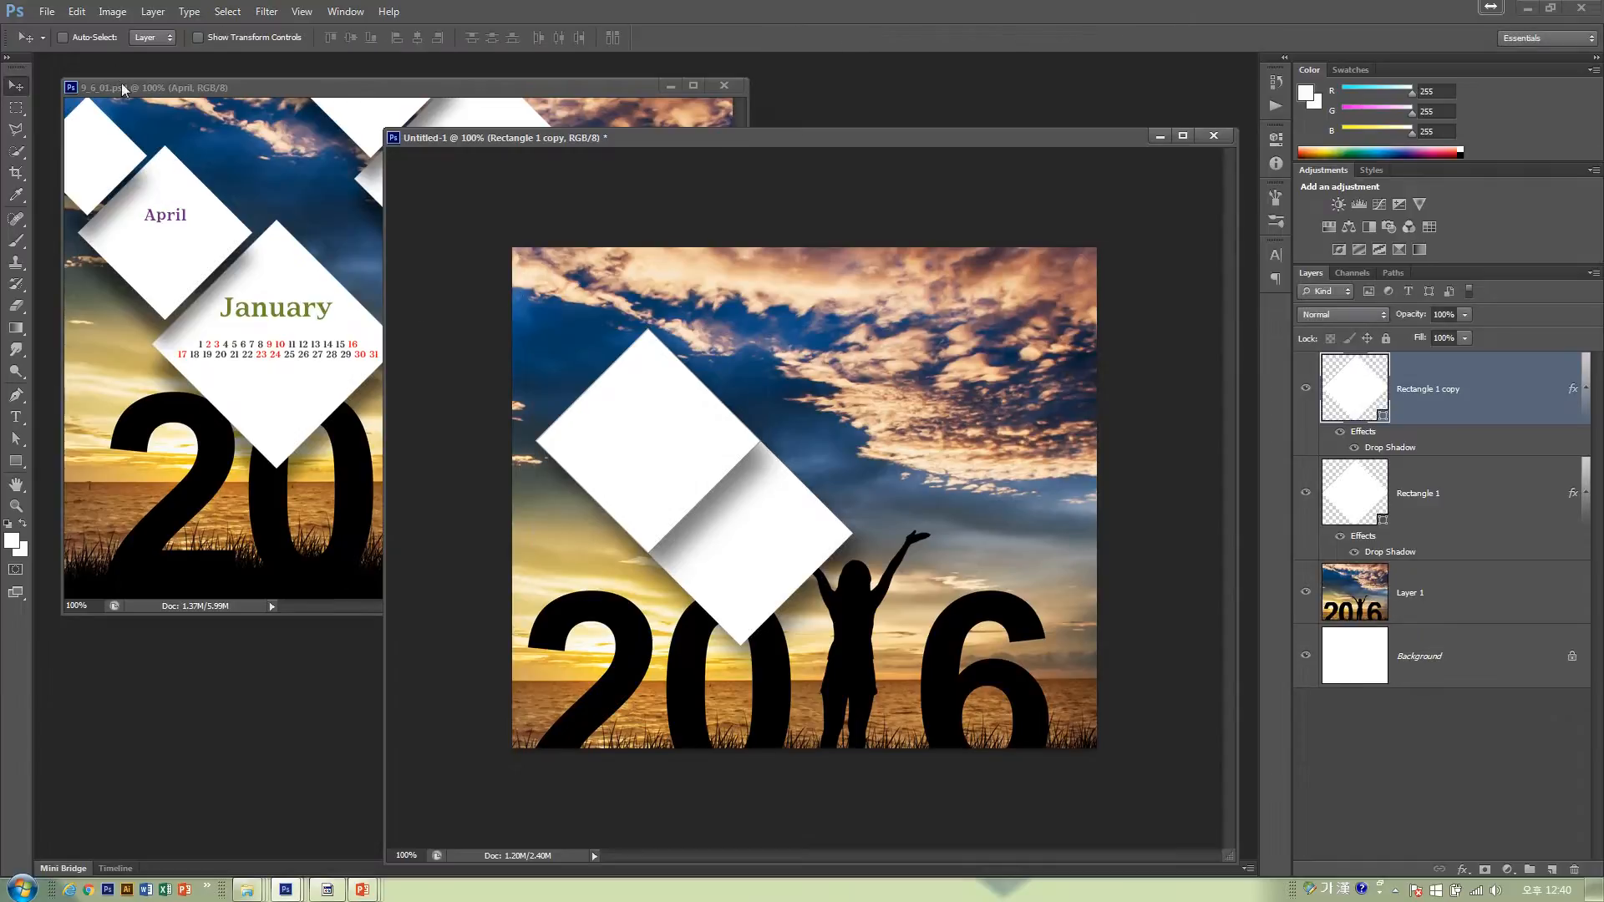
pyautogui.click(76, 12)
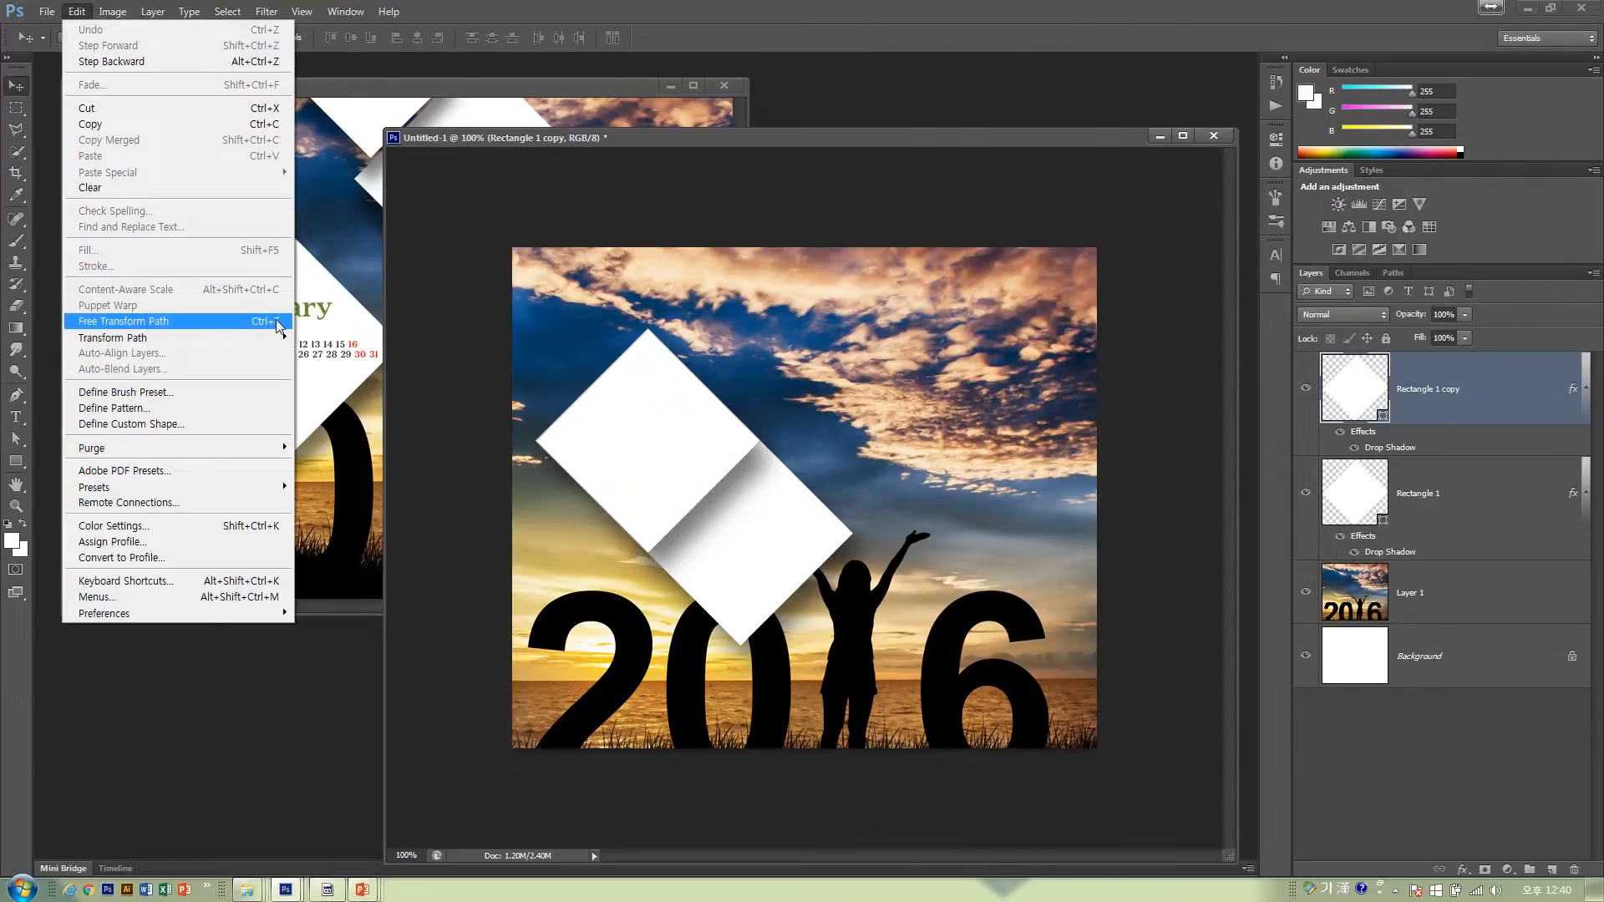
pyautogui.click(600, 142)
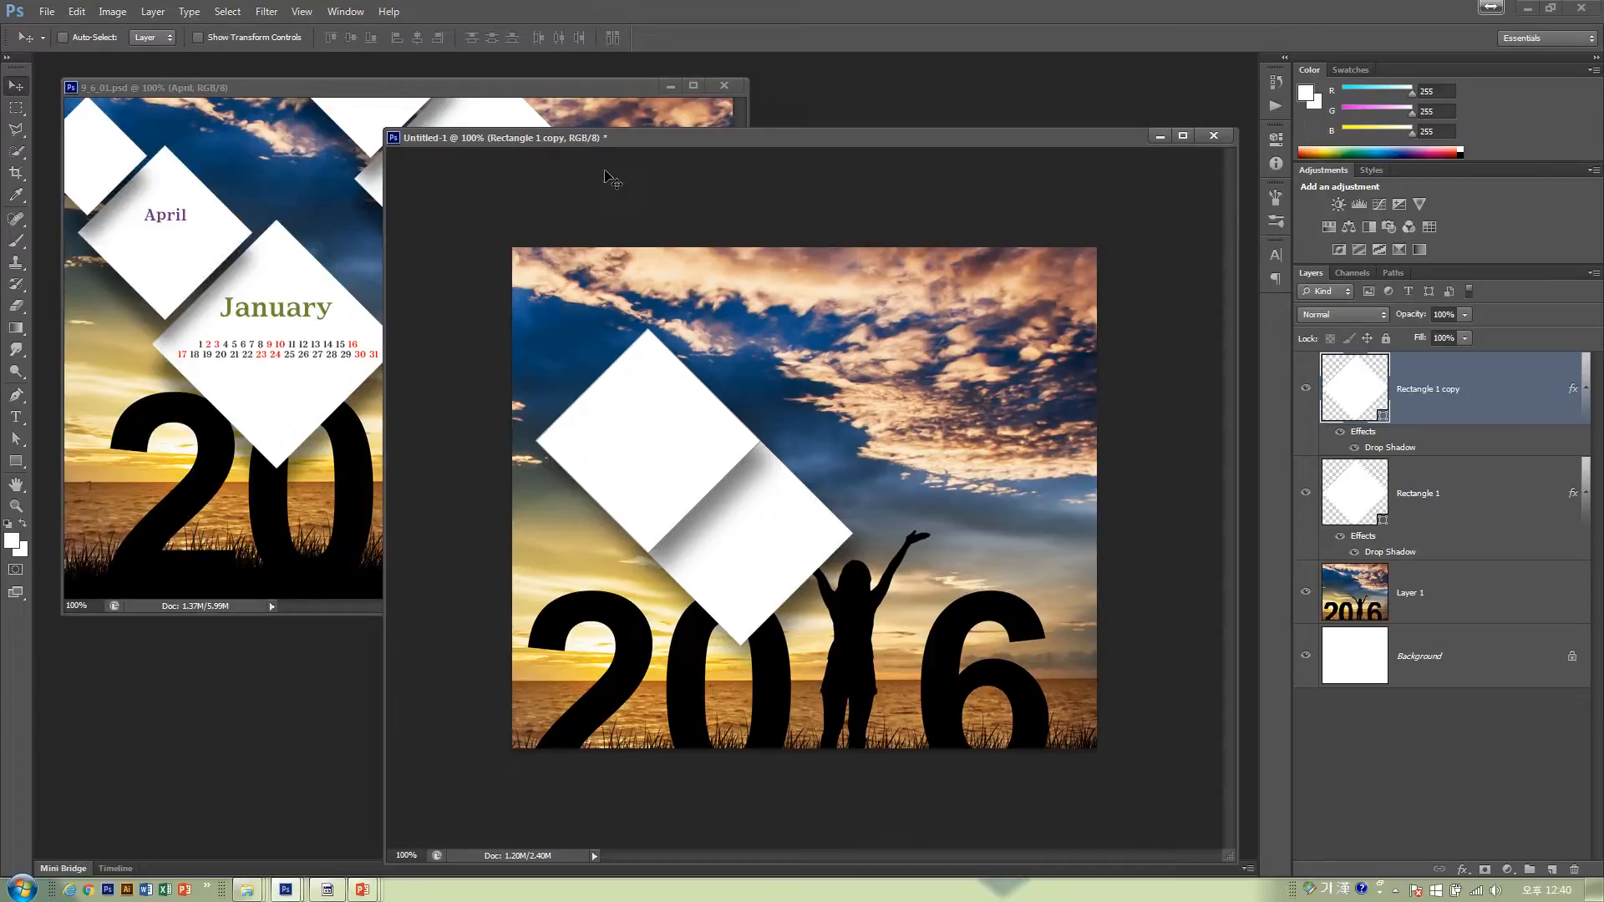
pyautogui.hotkey('ctrl', 't')
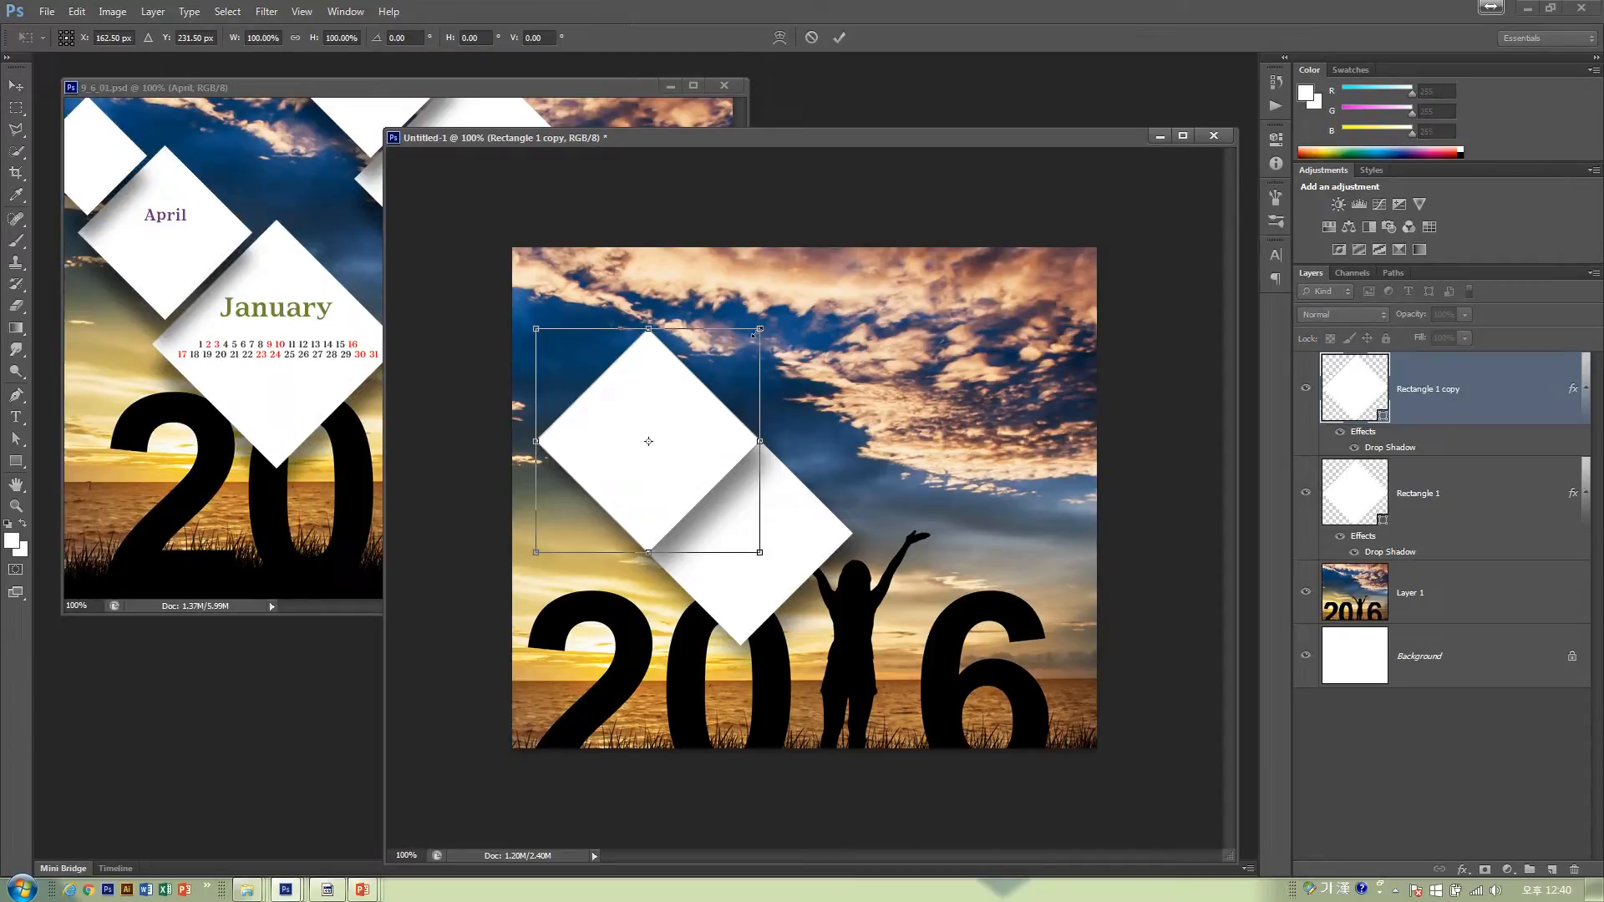
pyautogui.moveTo(760, 331); pyautogui.dragTo(733, 347)
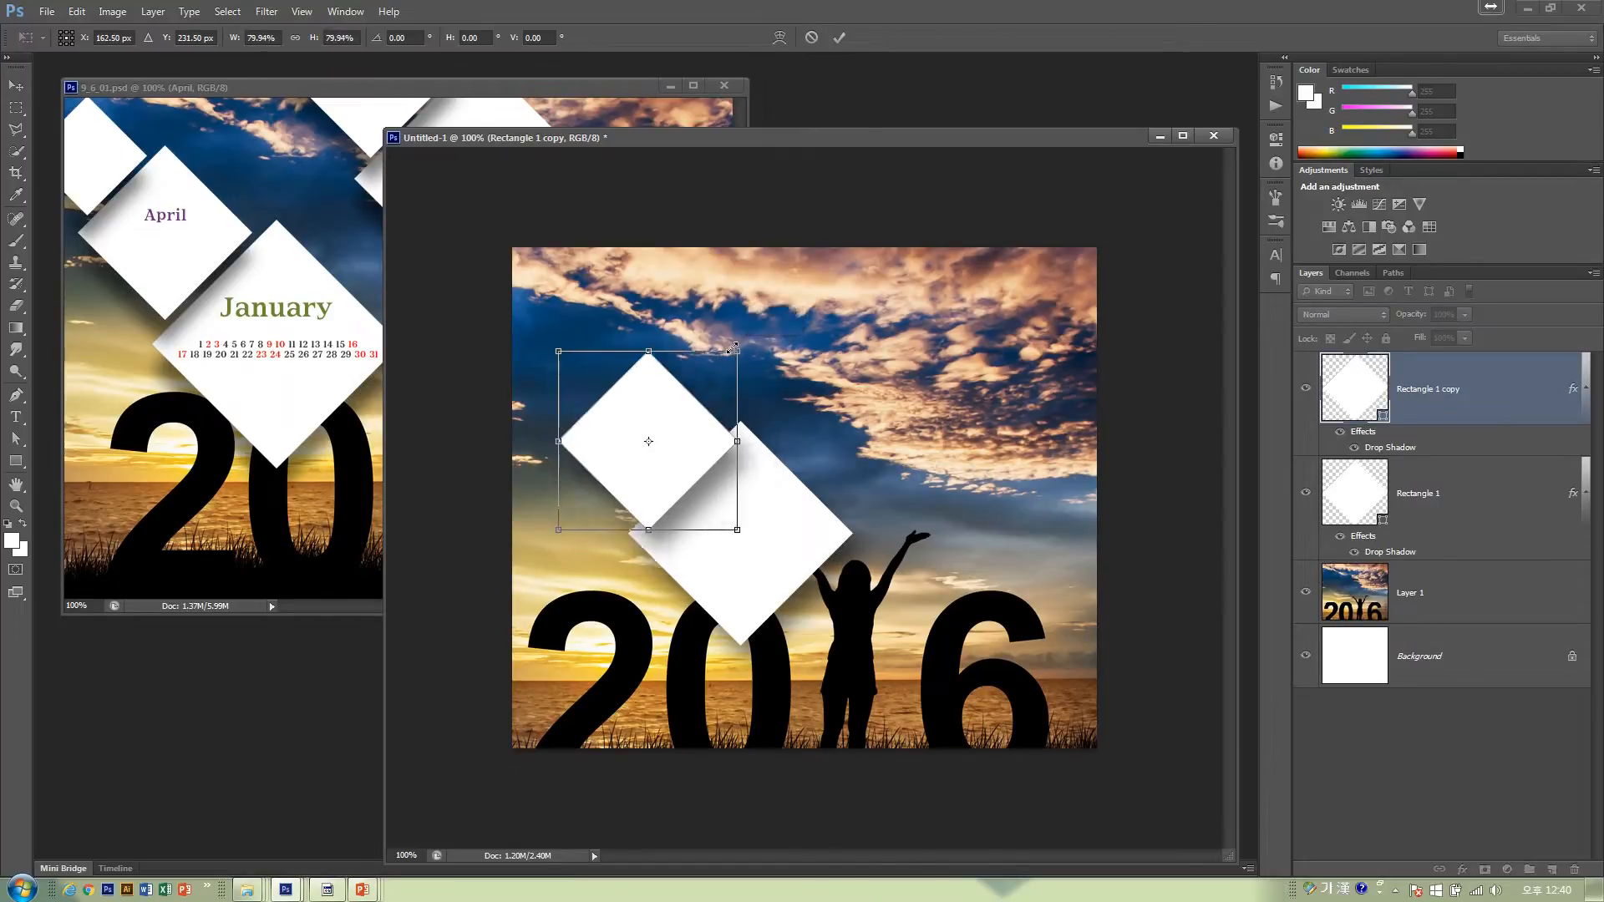
pyautogui.doubleClick(695, 435)
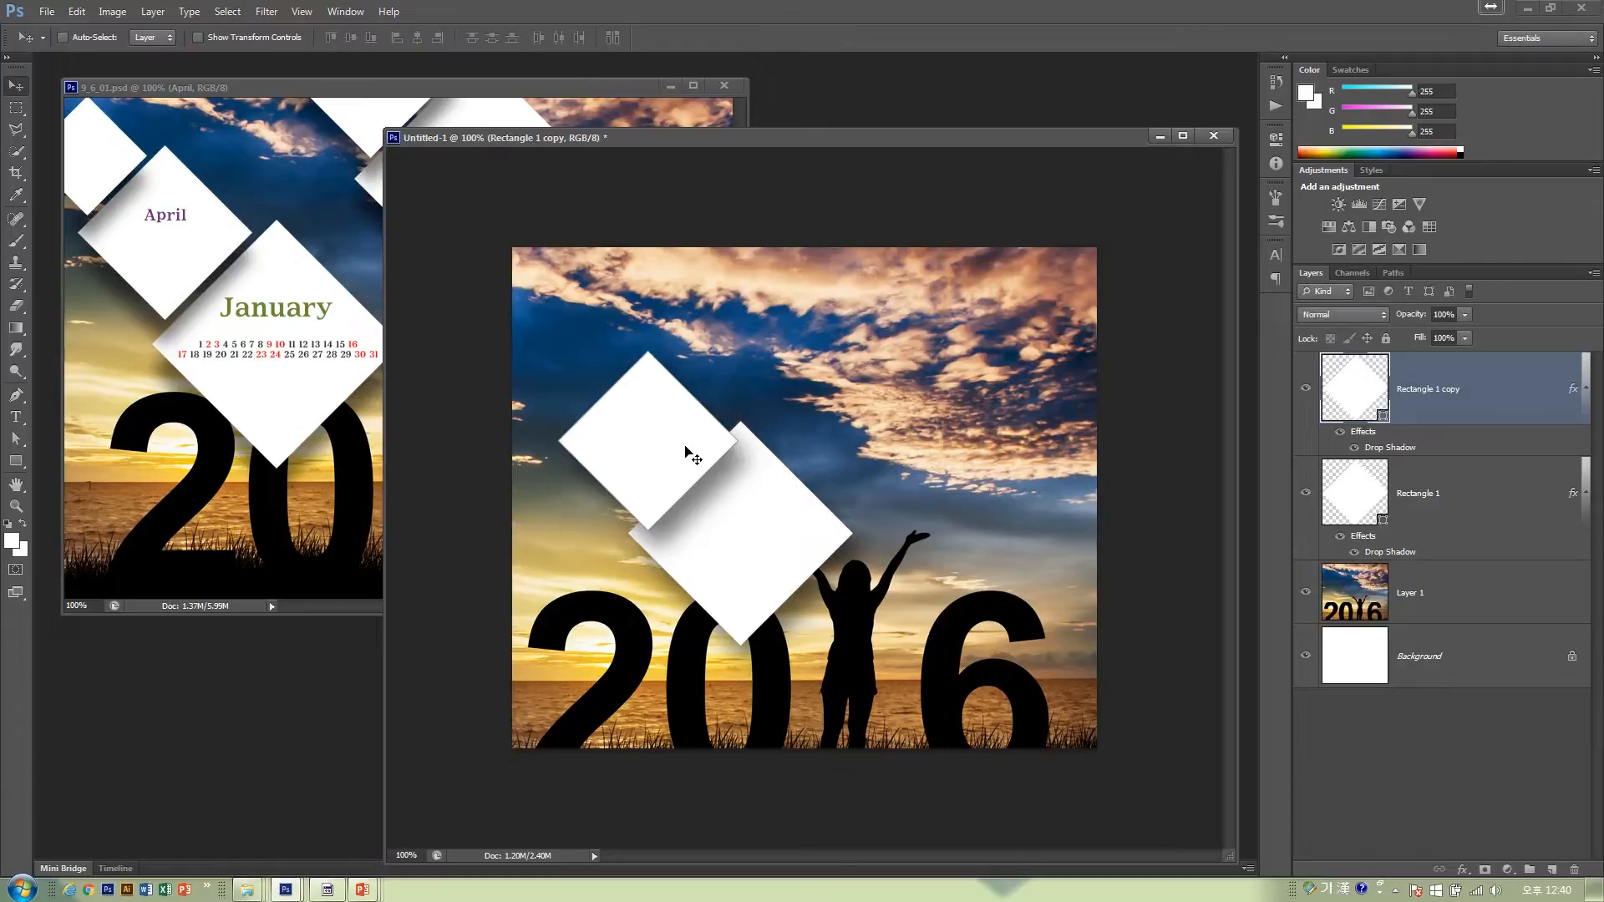
# - Duplicate the smaller diamond farther up and left at the image edge and scale the new copy down proportionally about its center
pyautogui.keyDown('alt'); pyautogui.moveTo(700, 475); pyautogui.dragTo(619, 399); pyautogui.keyUp('alt')
pyautogui.hotkey('ctrl', 't')
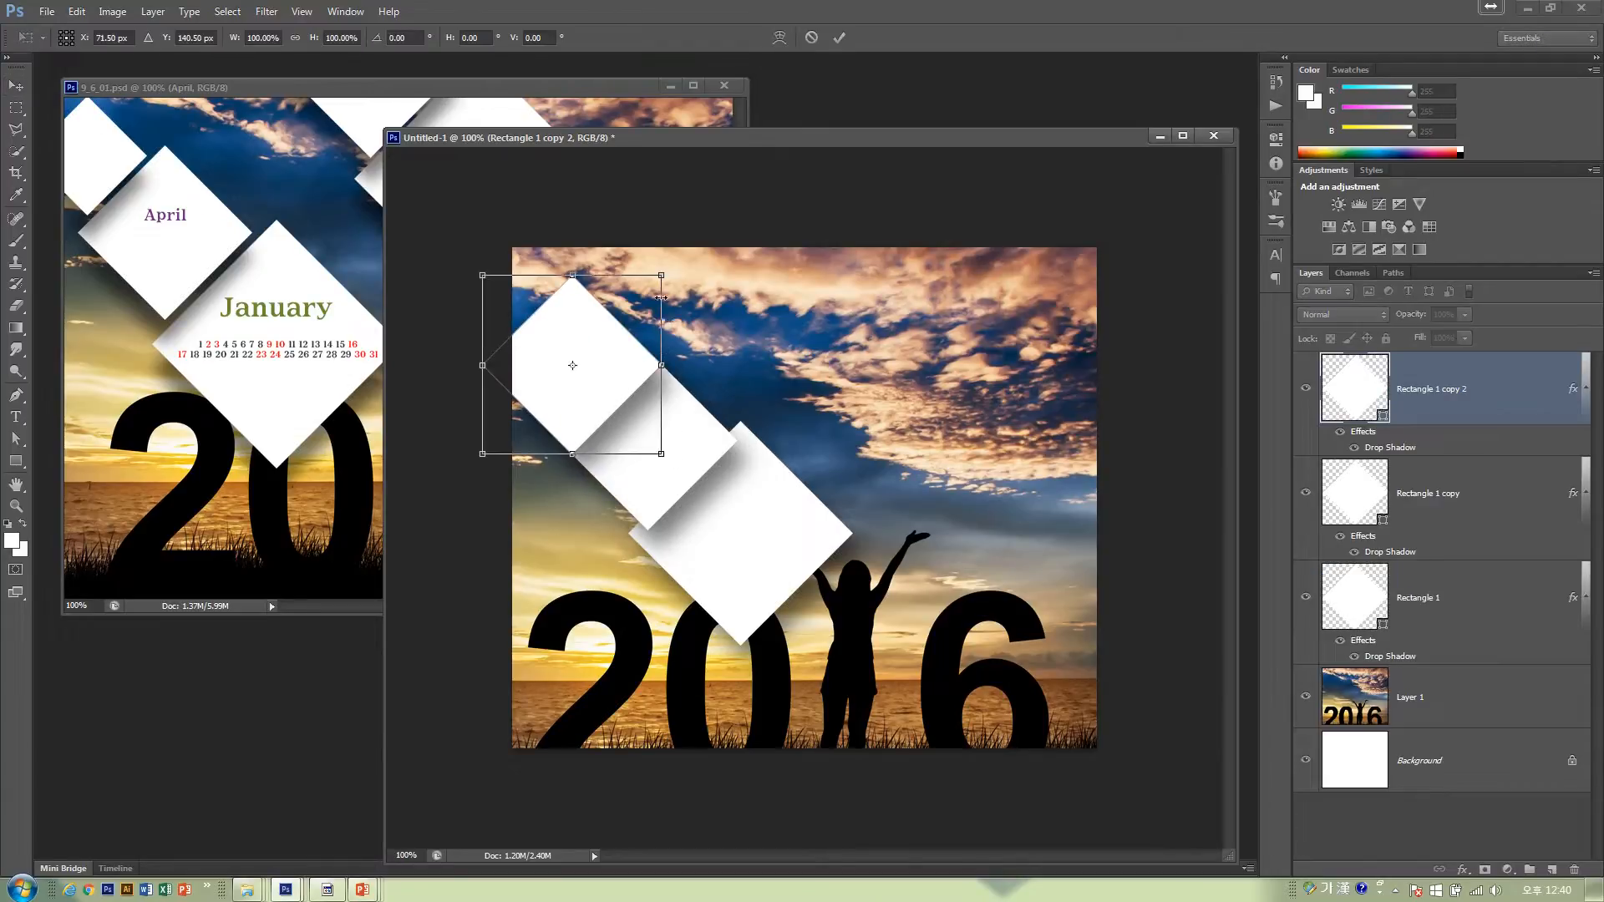
pyautogui.keyDown('alt'); pyautogui.keyDown('shift'); pyautogui.moveTo(664, 275); pyautogui.dragTo(642, 304); pyautogui.keyUp('shift'); pyautogui.keyUp('alt')
pyautogui.doubleClick(613, 354)
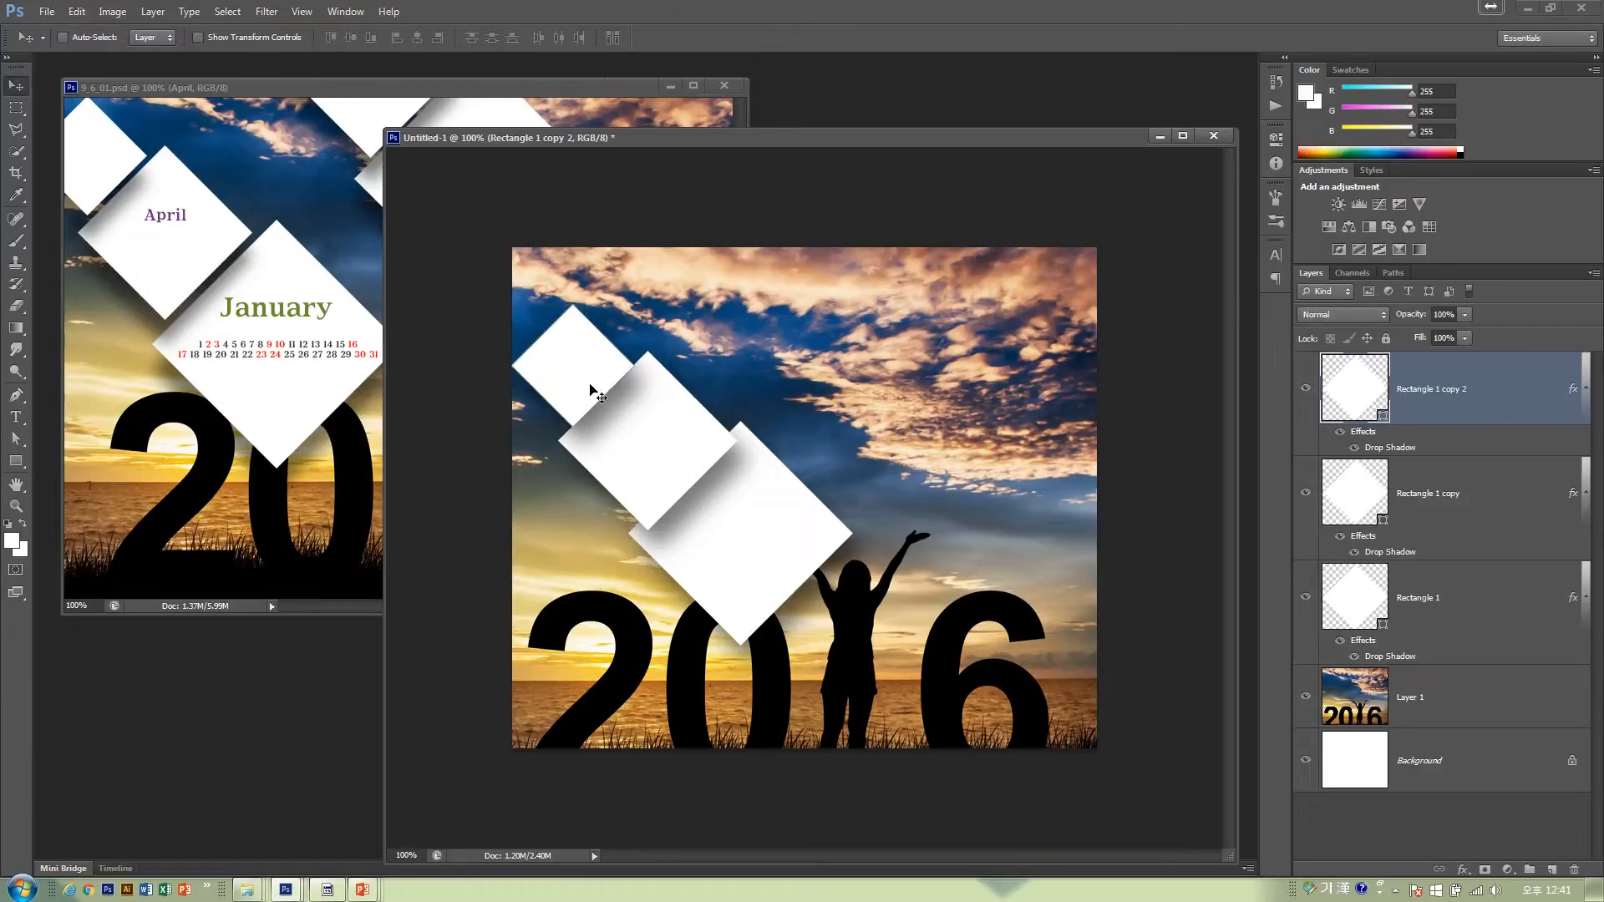
# - Reposition the two smaller diamonds so the three form a diagonal row with narrow gaps between them
pyautogui.moveTo(596, 379); pyautogui.dragTo(591, 373)
pyautogui.keyDown('ctrl'); pyautogui.click(654, 435); pyautogui.keyUp('ctrl')
pyautogui.moveTo(659, 442); pyautogui.dragTo(638, 428)
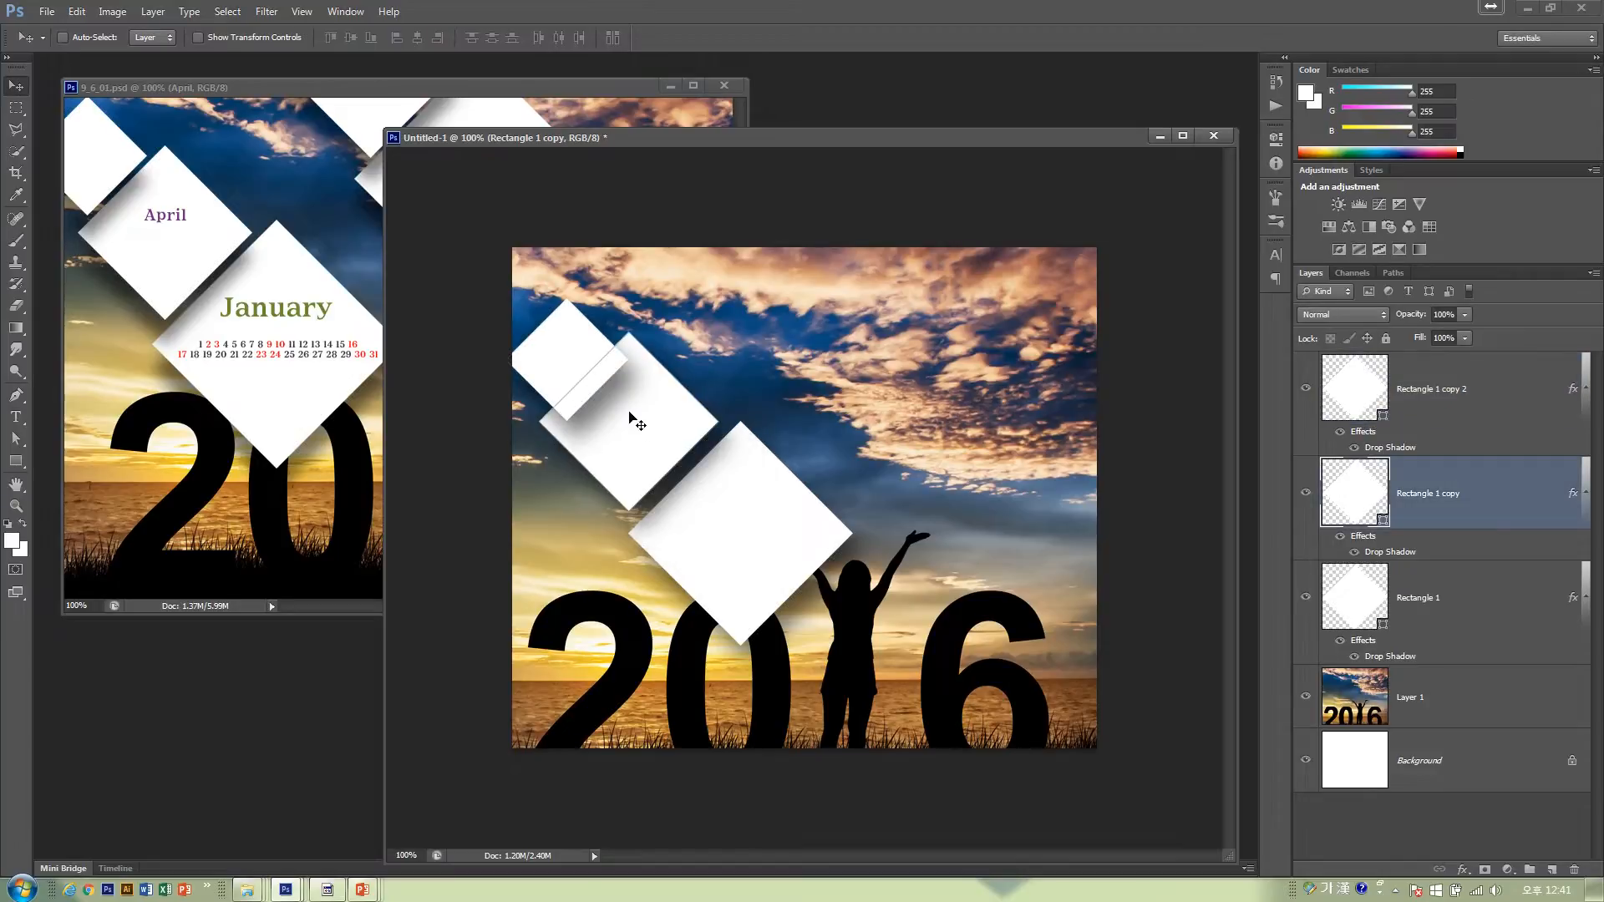
pyautogui.keyDown('ctrl'); pyautogui.click(577, 368); pyautogui.keyUp('ctrl')
pyautogui.moveTo(587, 377); pyautogui.dragTo(567, 356)
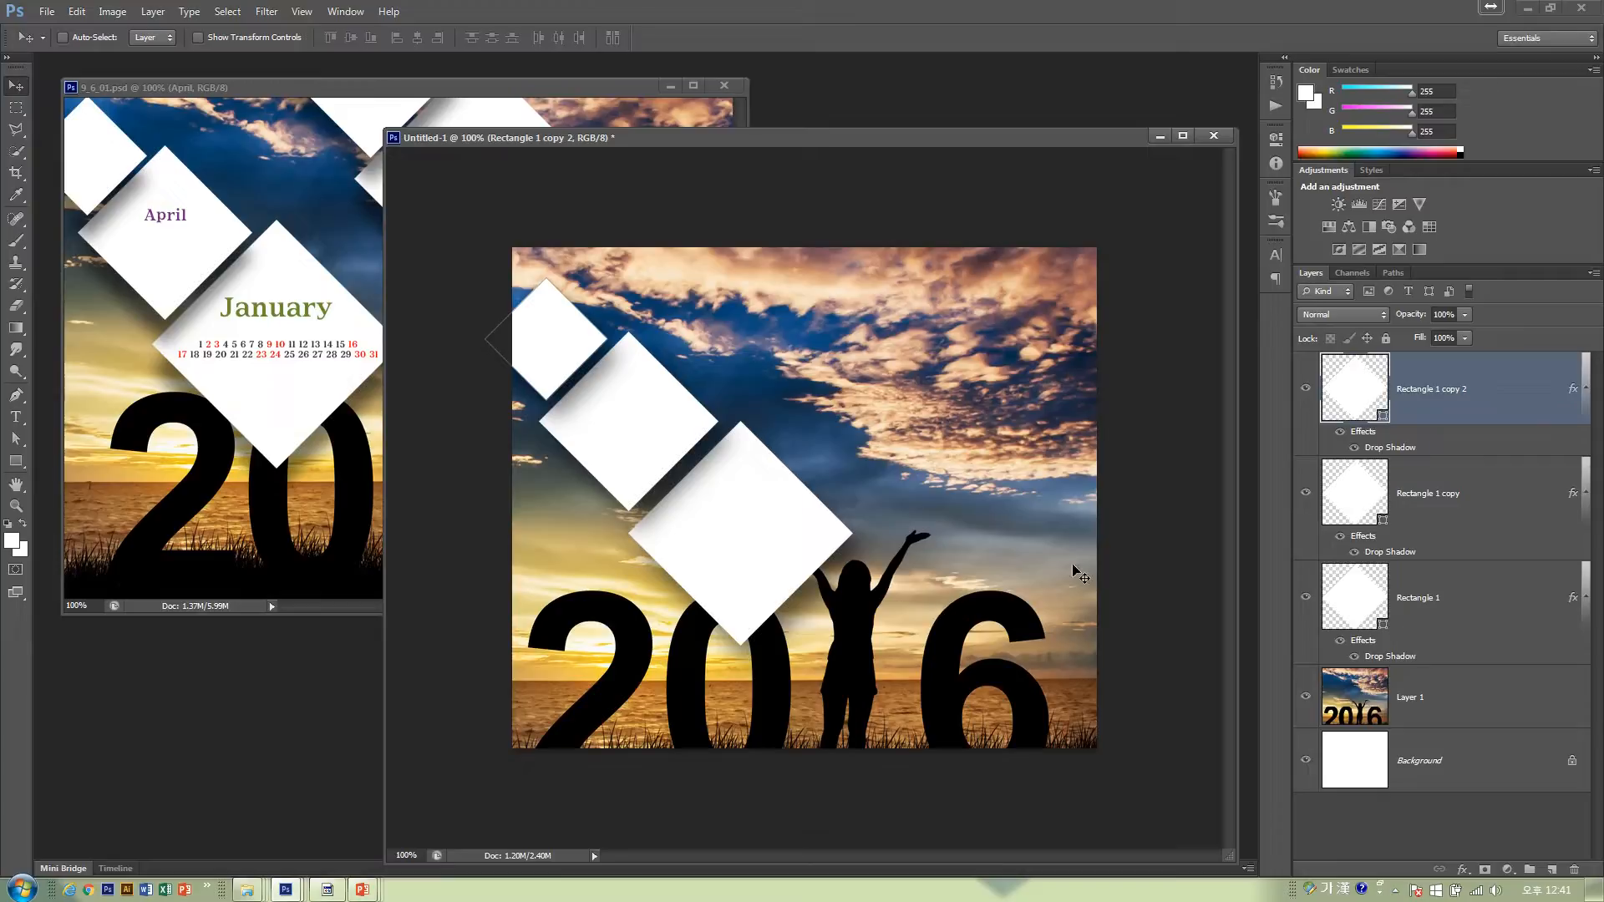
# - Select the original diamond's layer and shift the document window to compare the layout with the calendar example
pyautogui.click(1462, 506)
pyautogui.click(1464, 600)
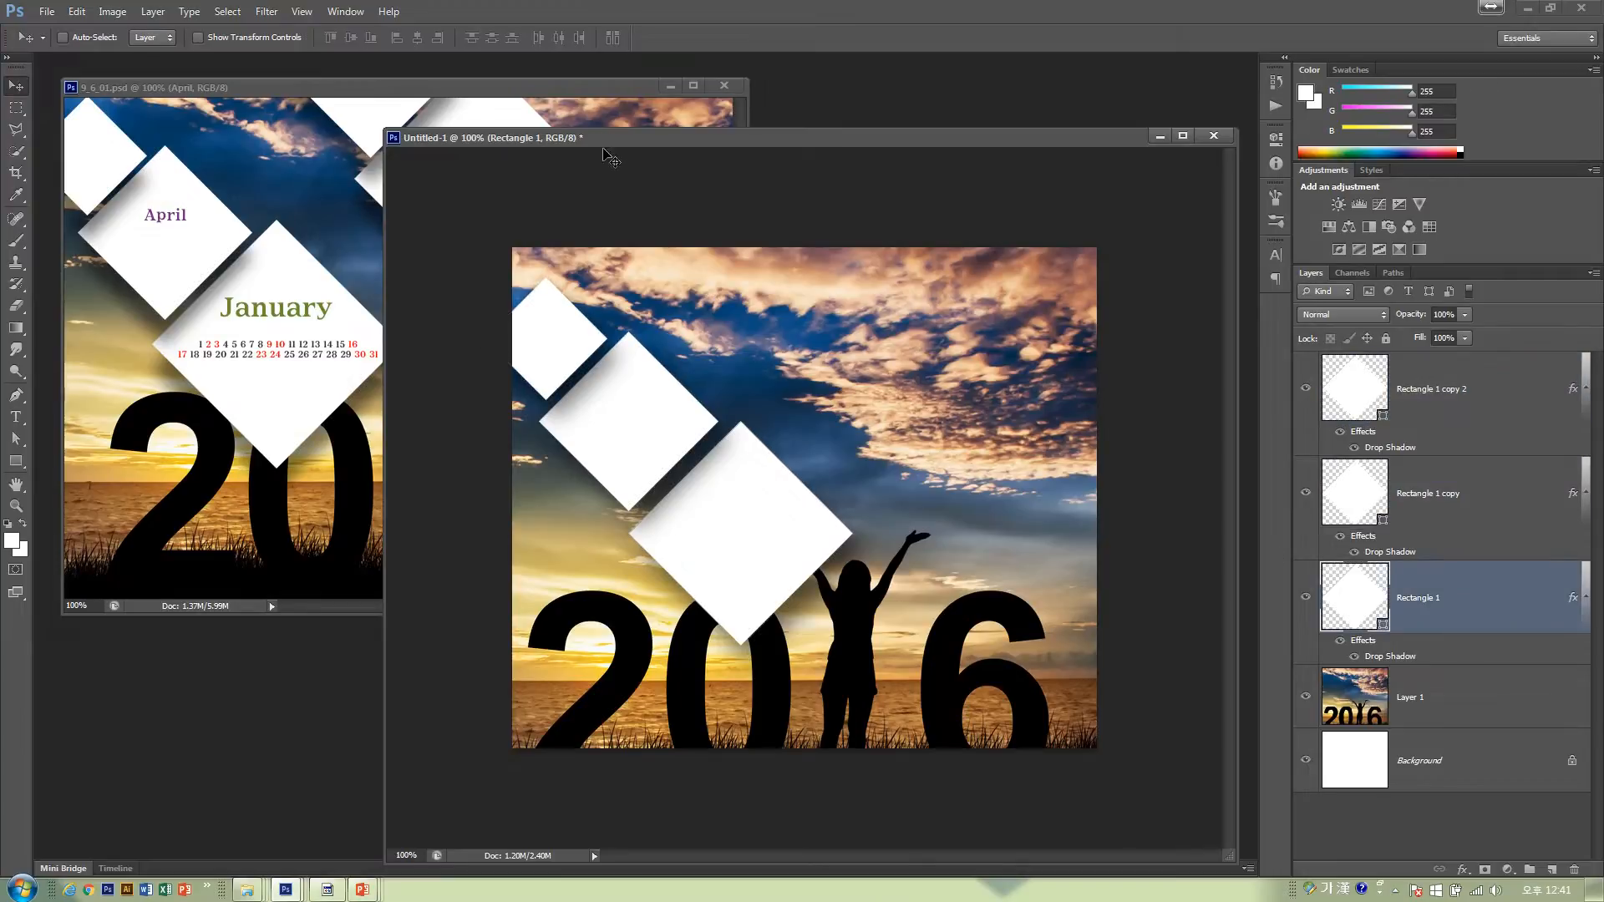
pyautogui.moveTo(625, 139); pyautogui.dragTo(780, 138)
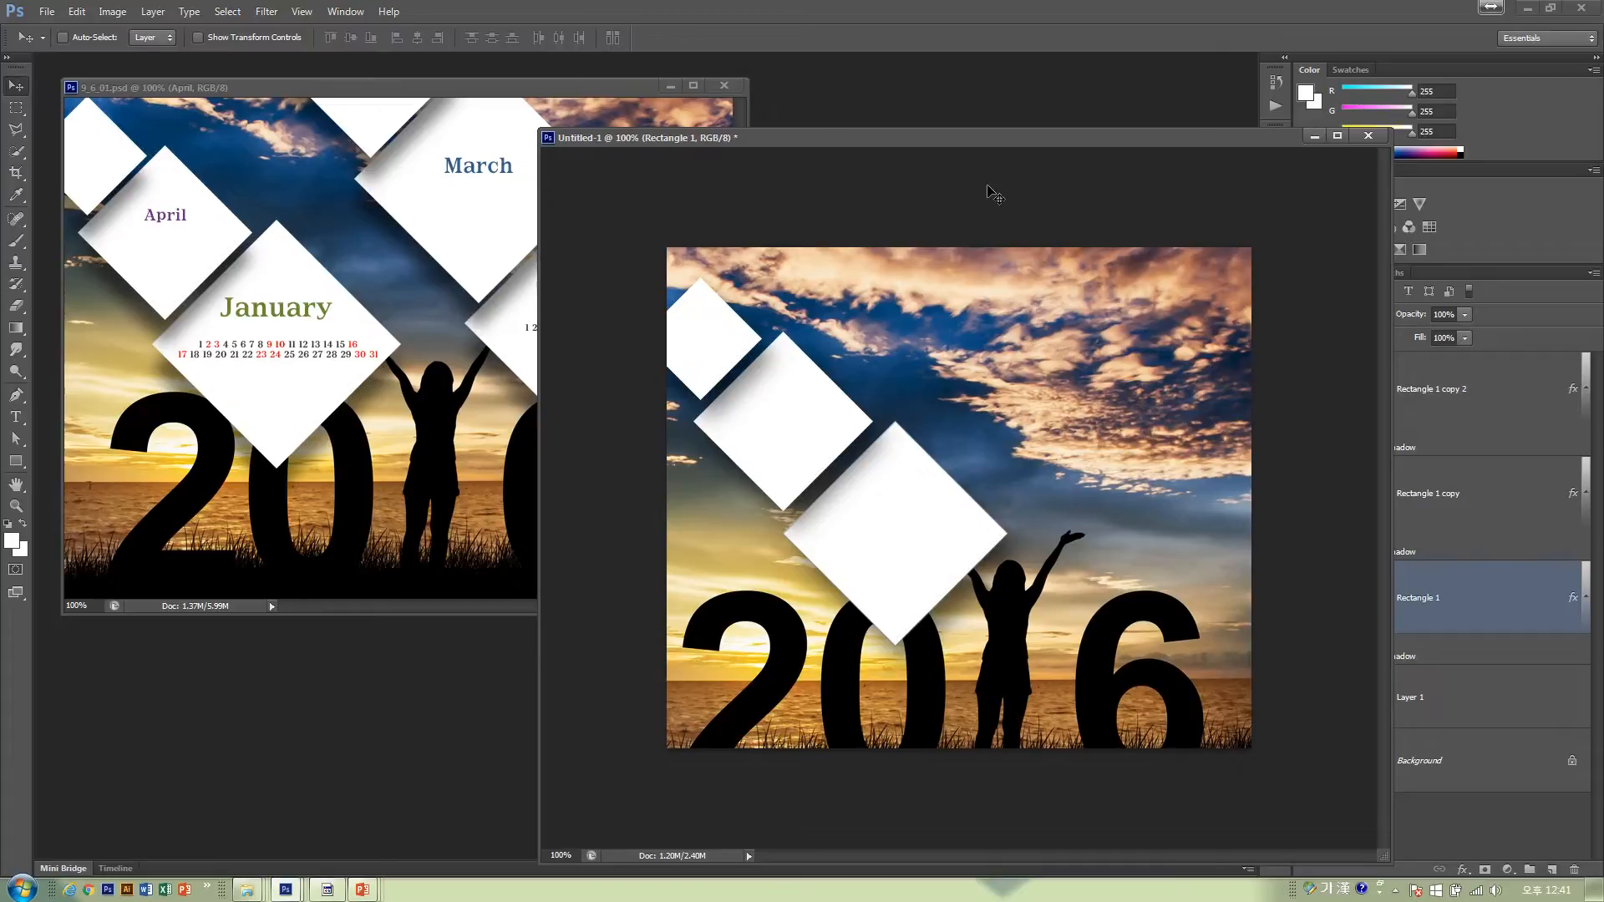
pyautogui.moveTo(1005, 141); pyautogui.dragTo(825, 266)
pyautogui.moveTo(769, 214); pyautogui.dragTo(824, 158)
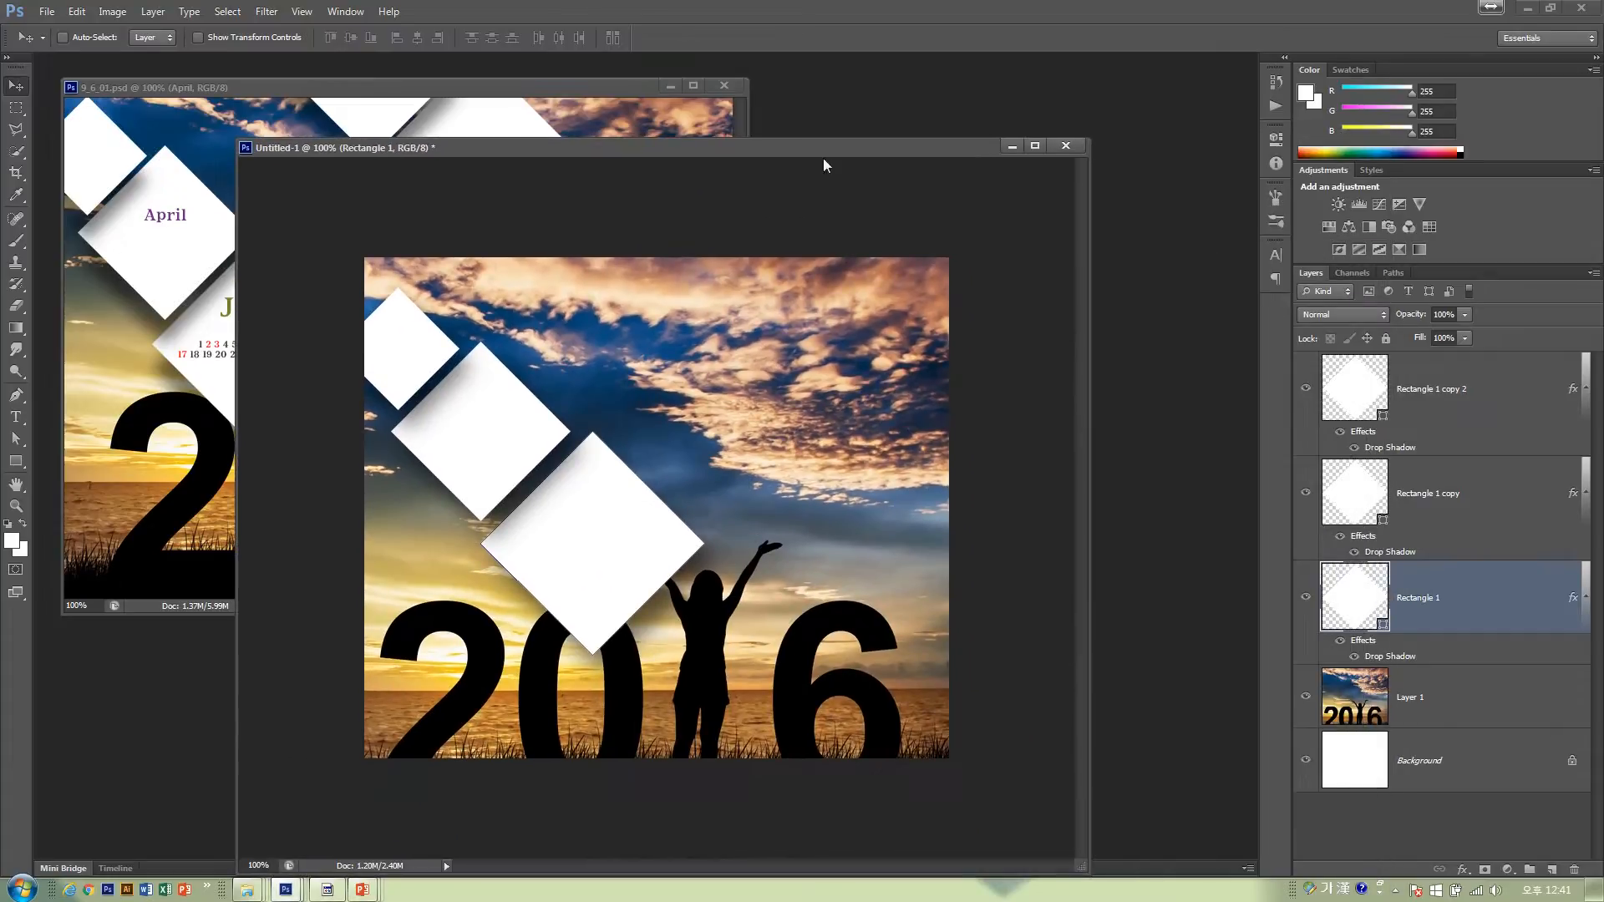
# - Close the Untitled-1 document without saving and close the example 9_6_01.psd
pyautogui.click(1066, 145)
pyautogui.click(805, 336)
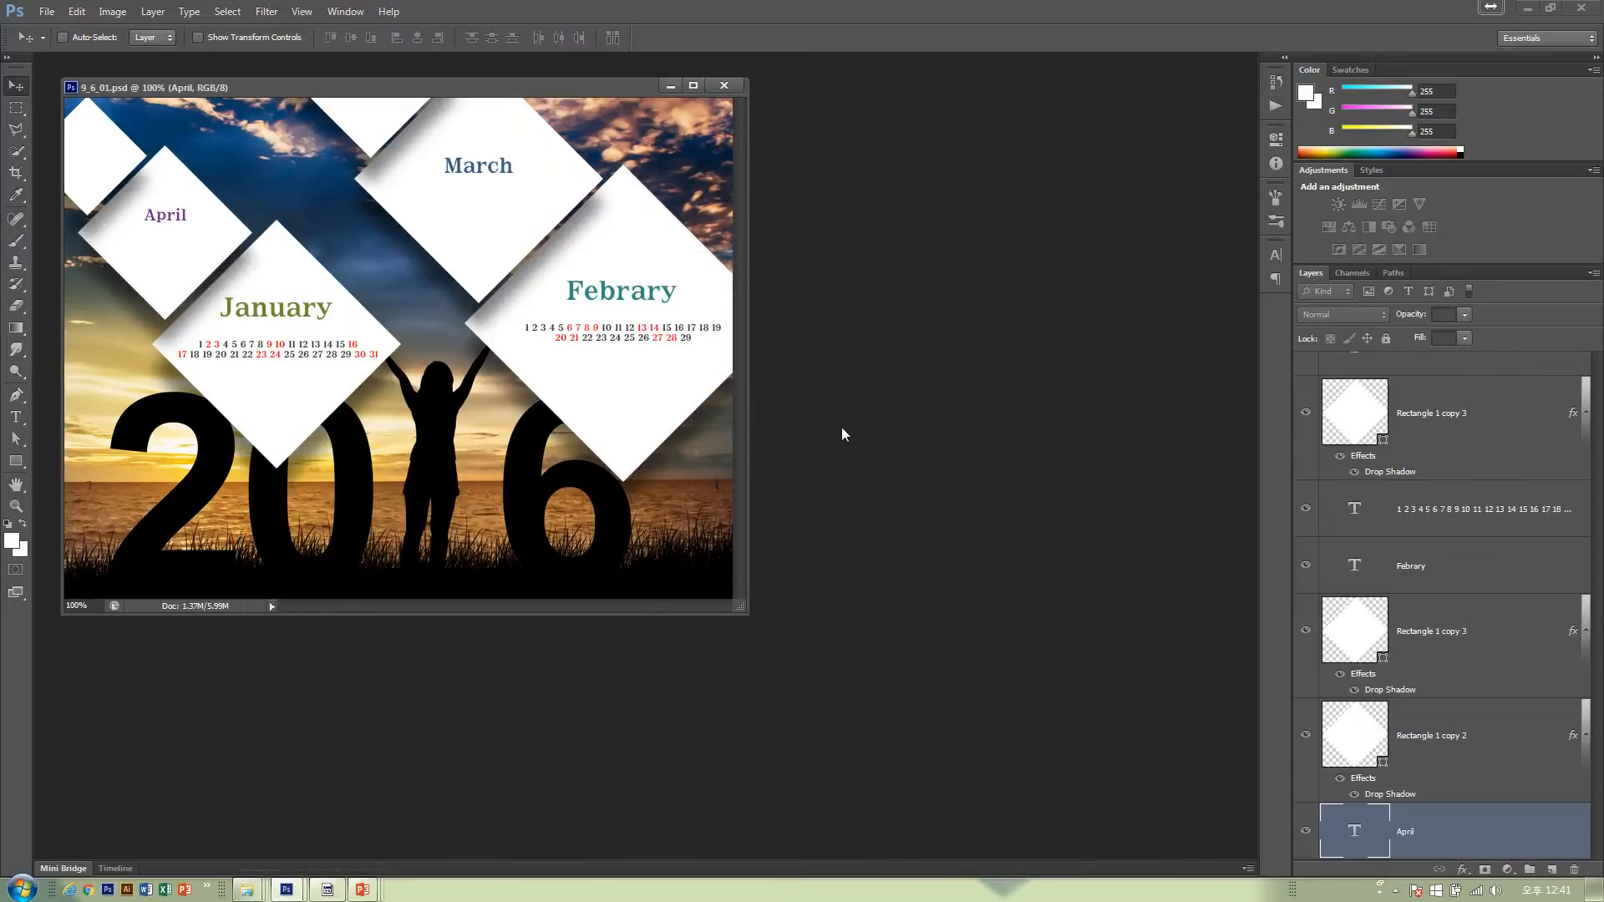
pyautogui.hotkey('ctrl', 'w')
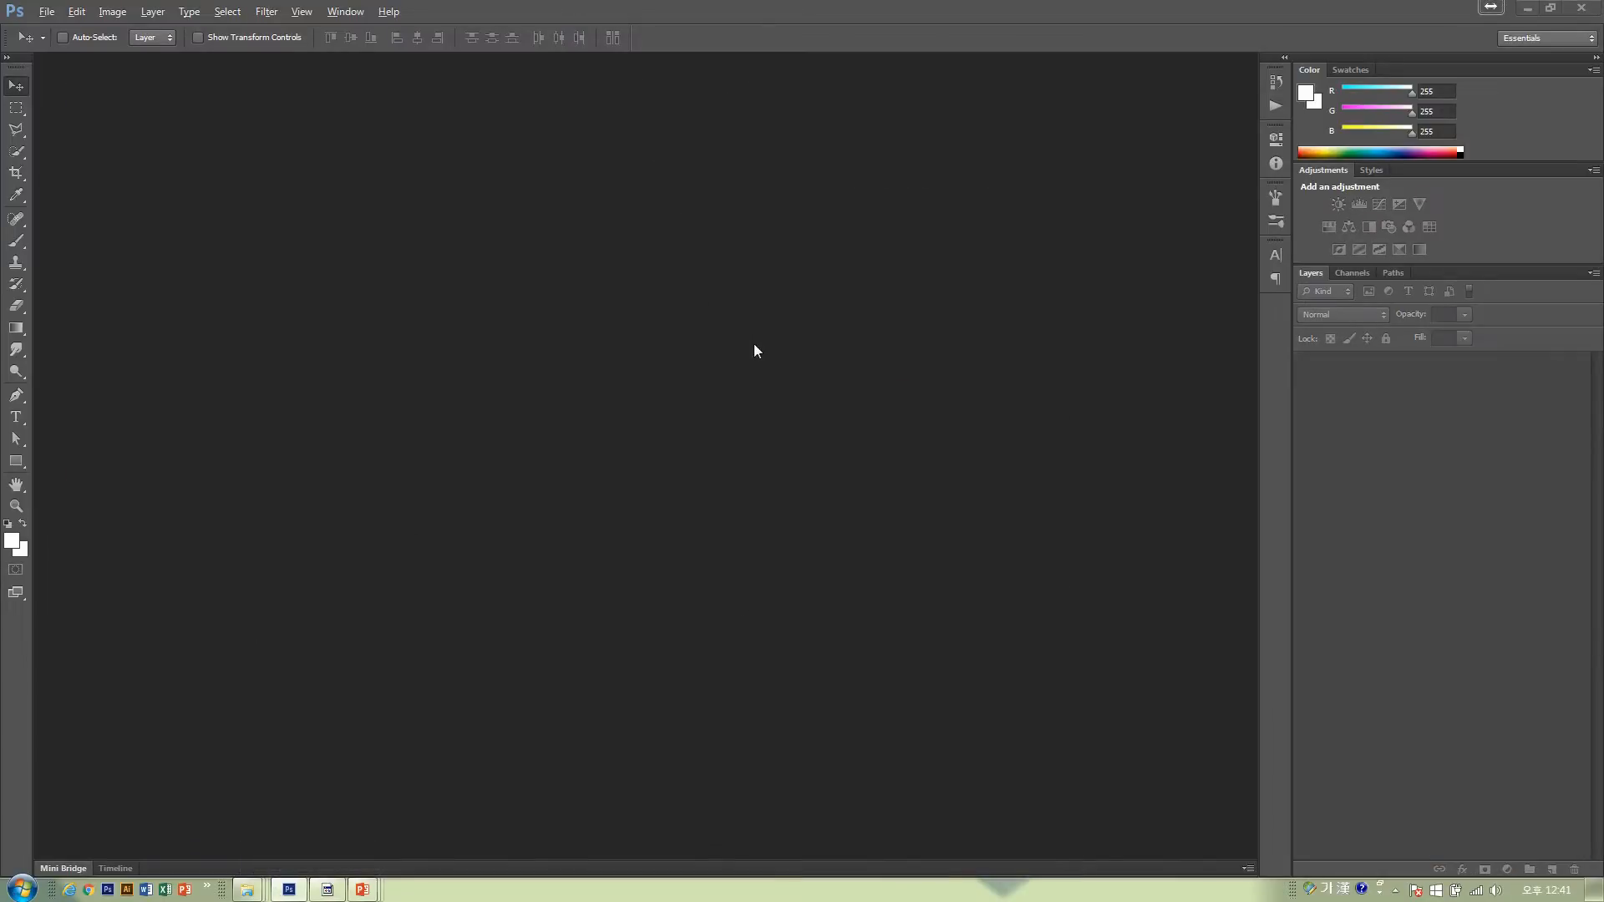
pyautogui.hotkey('alt', 'Tab')
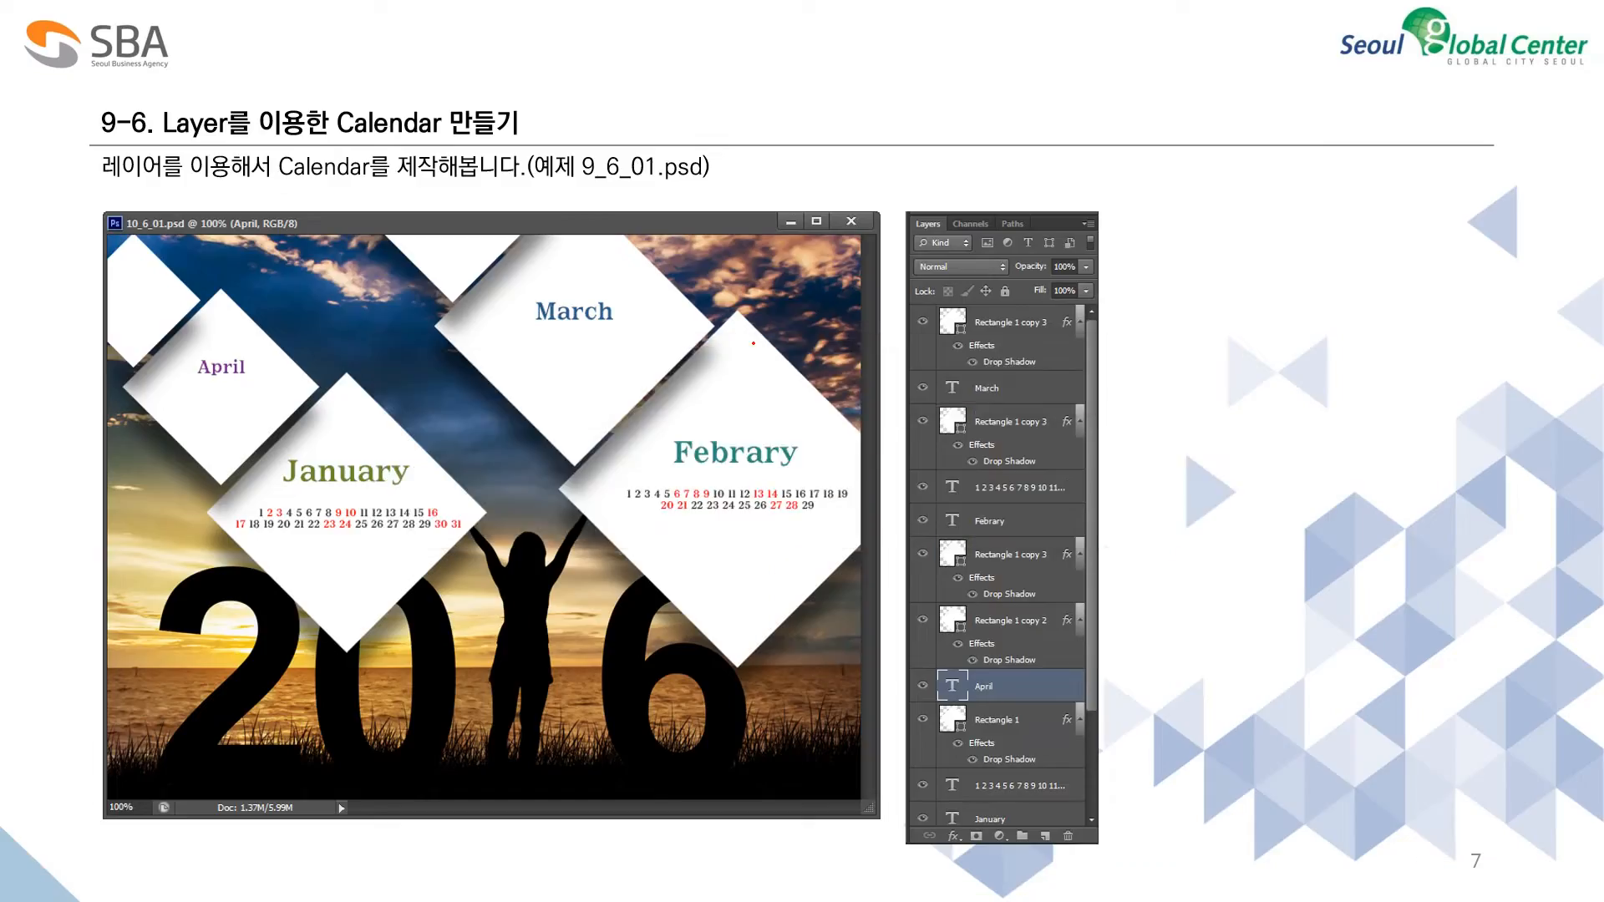
pyautogui.press('Right')
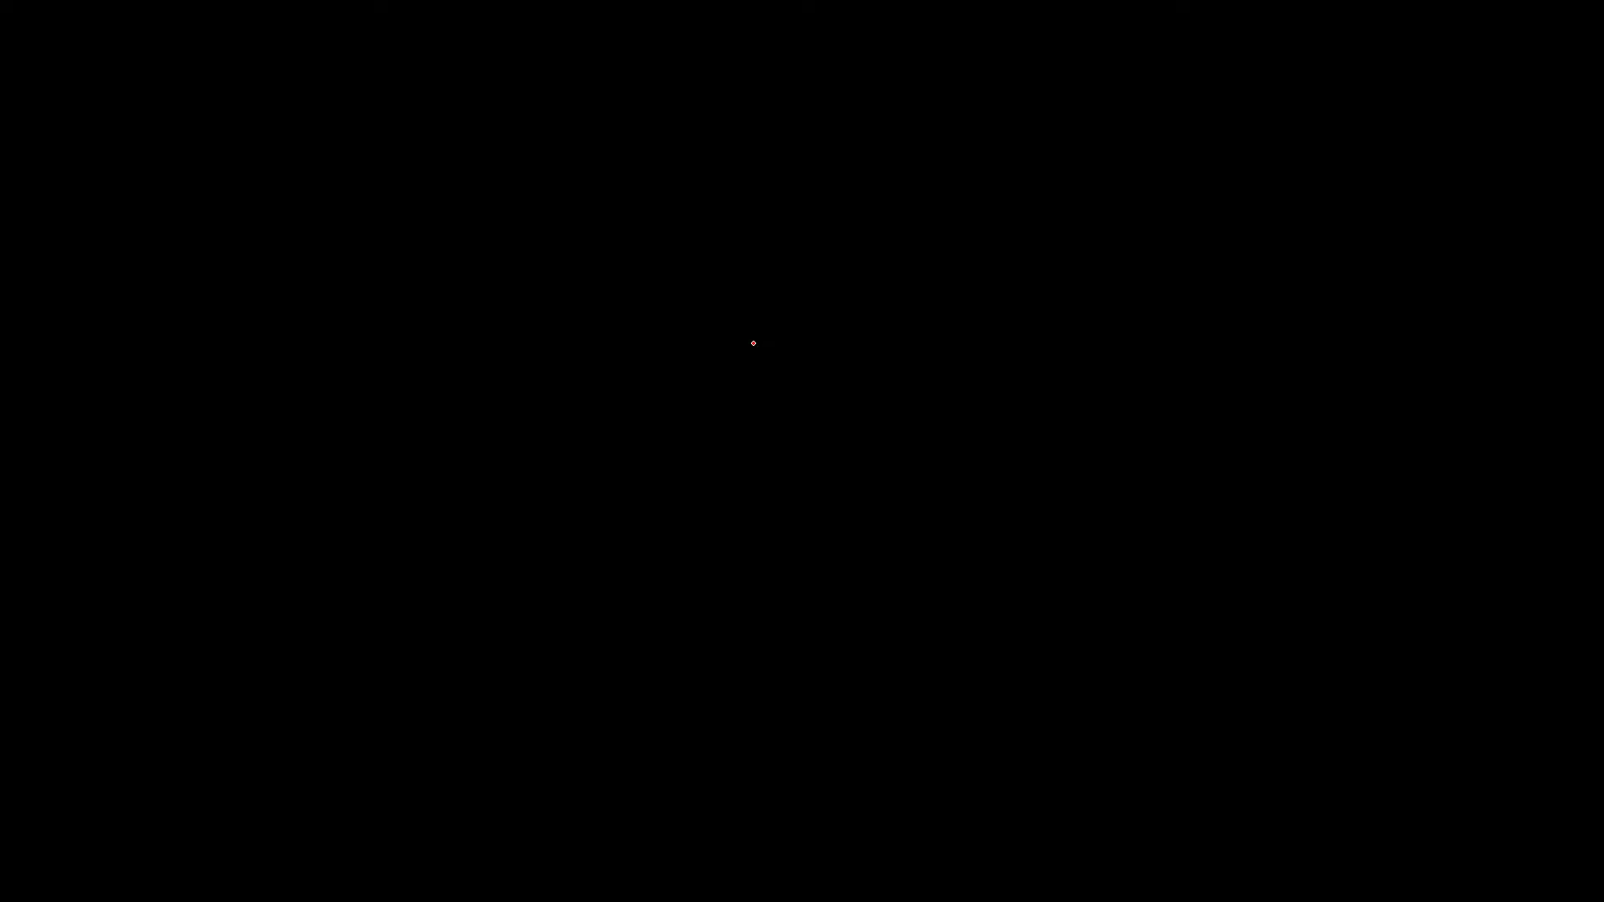
pyautogui.press('Left')
pyautogui.press('Left')
pyautogui.press('Left')
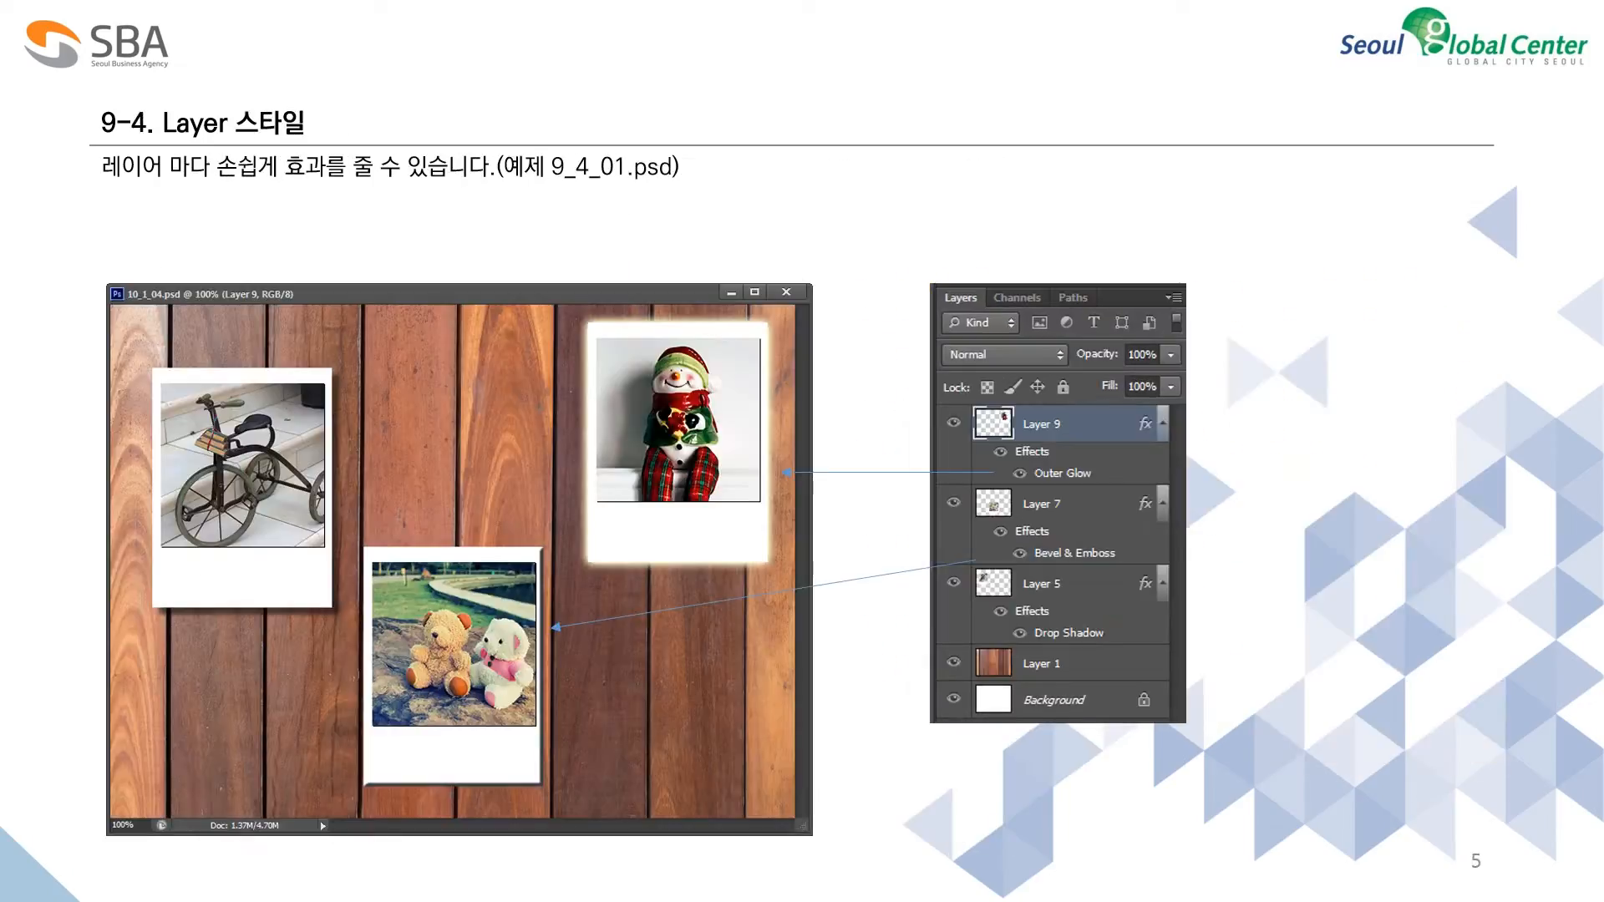